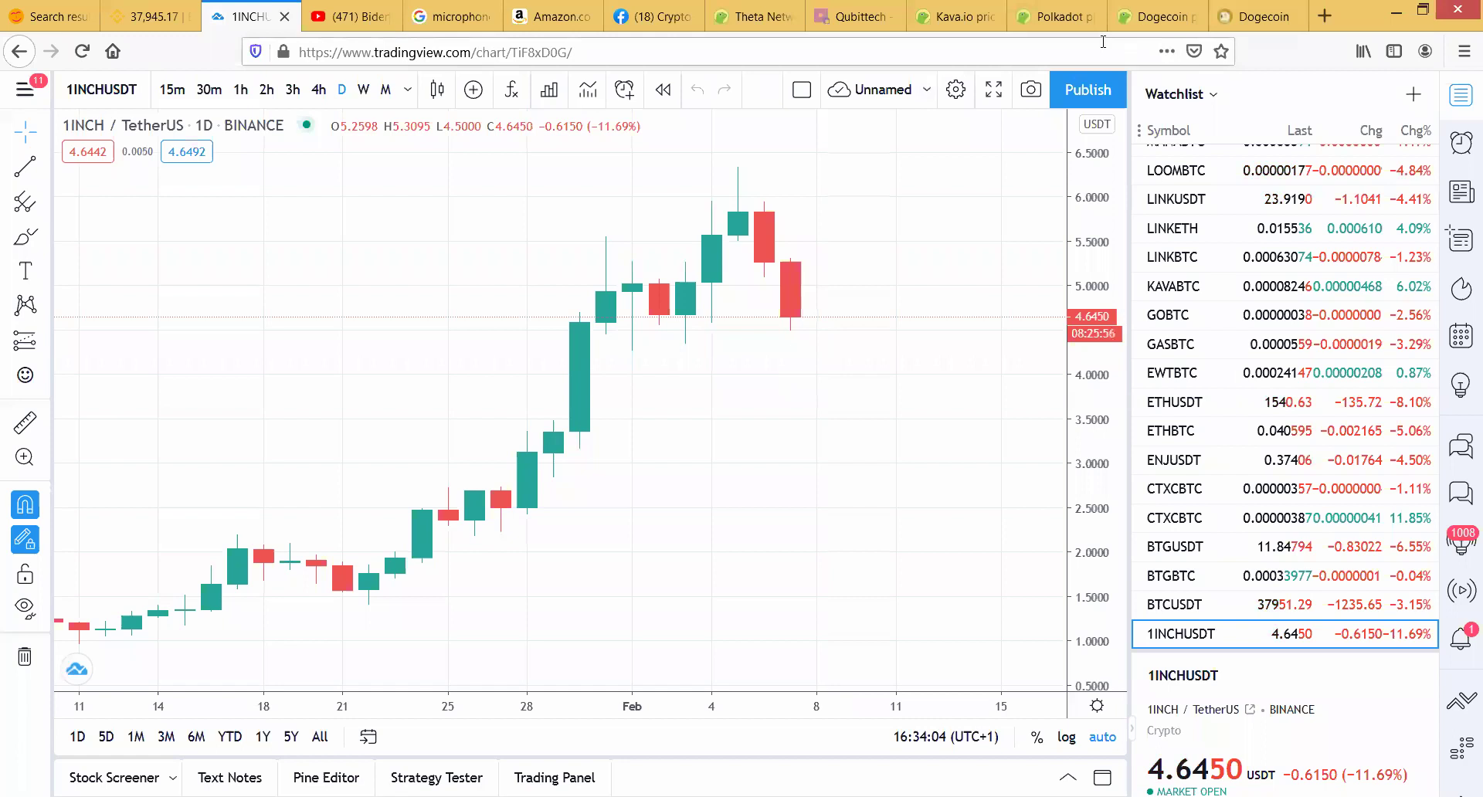
Step: Switch to the CoinGecko Polkadot page, search for "BIN" and open the Binance Coin (BNB) page
click(1050, 18)
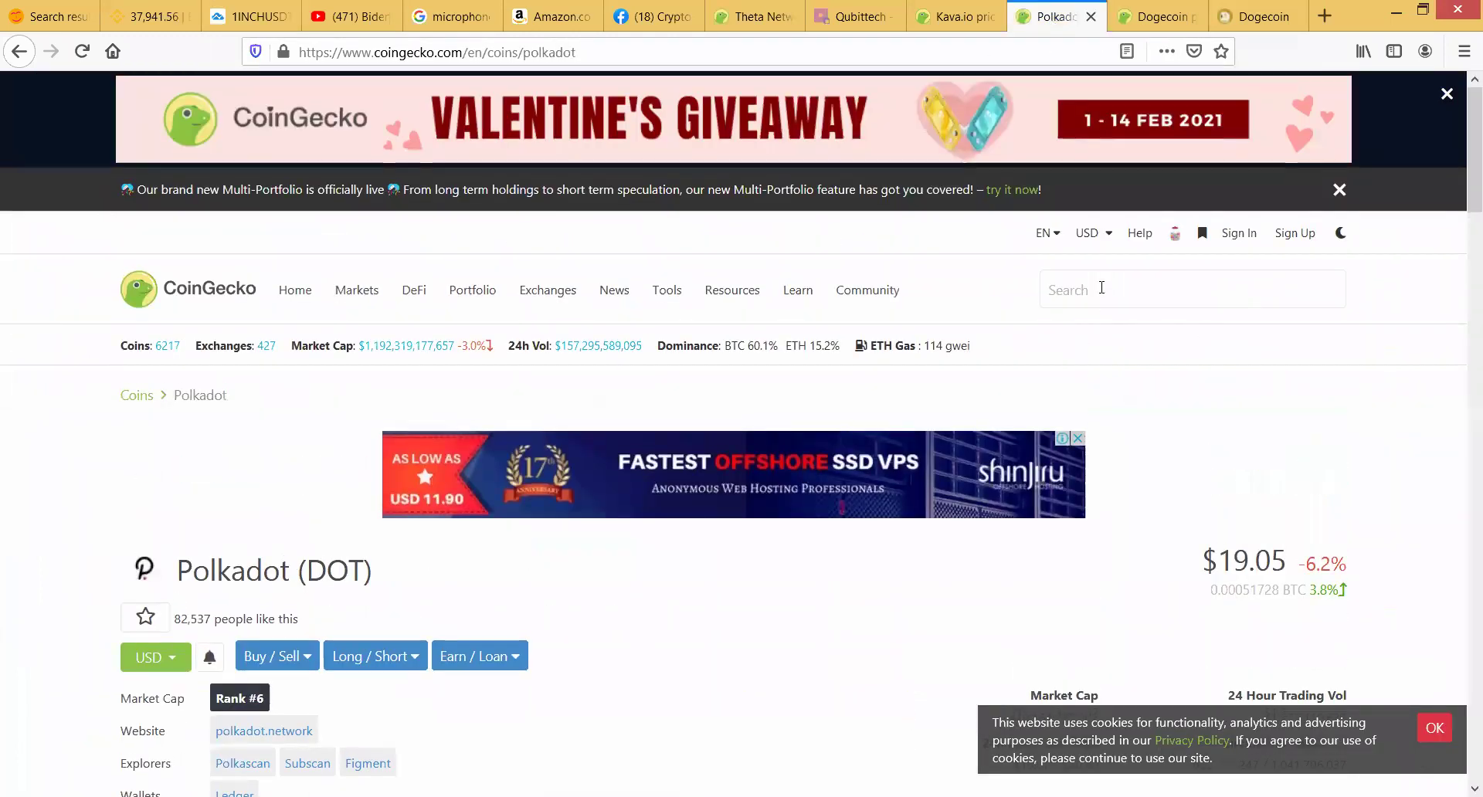
click(1111, 288)
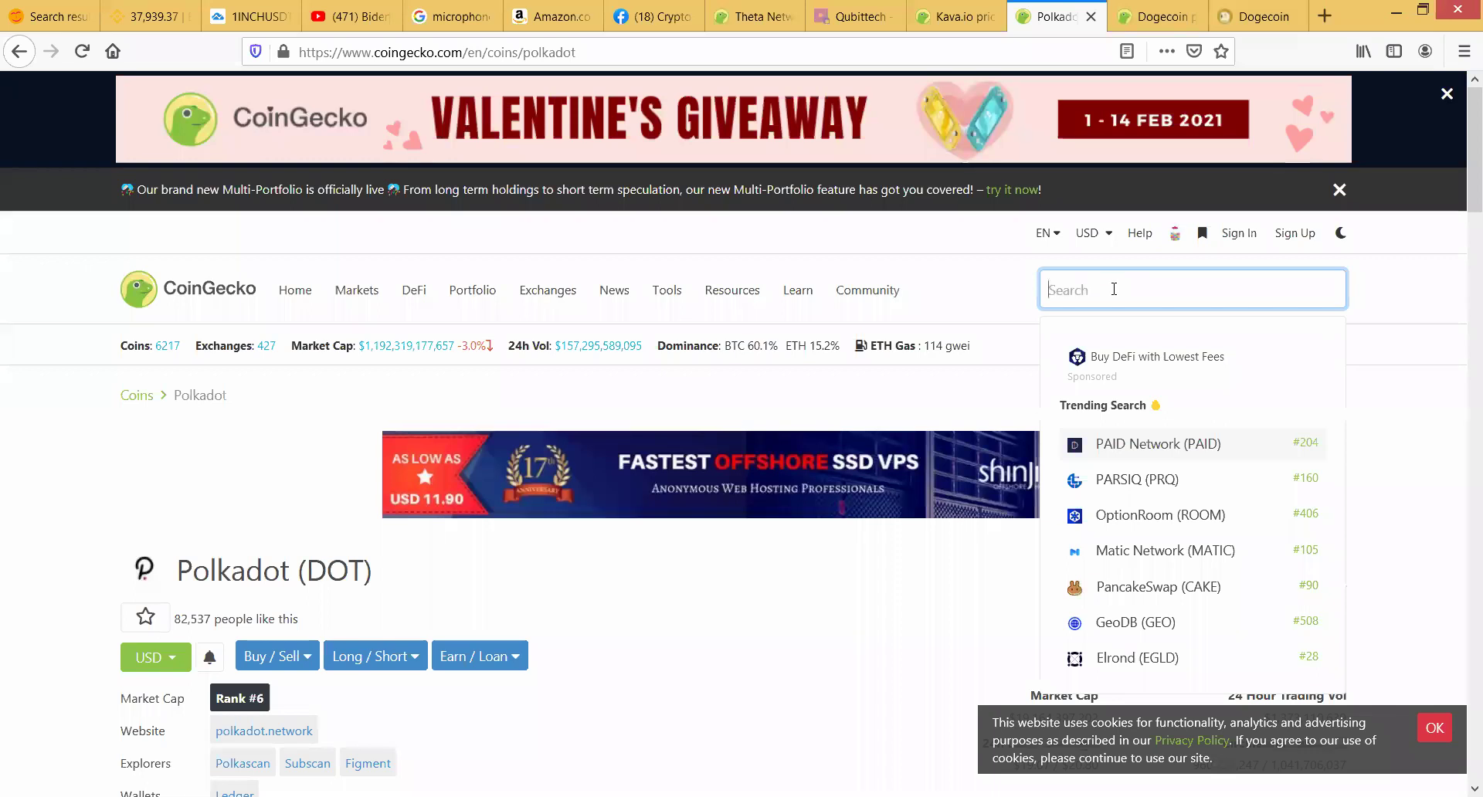
text(BIN)
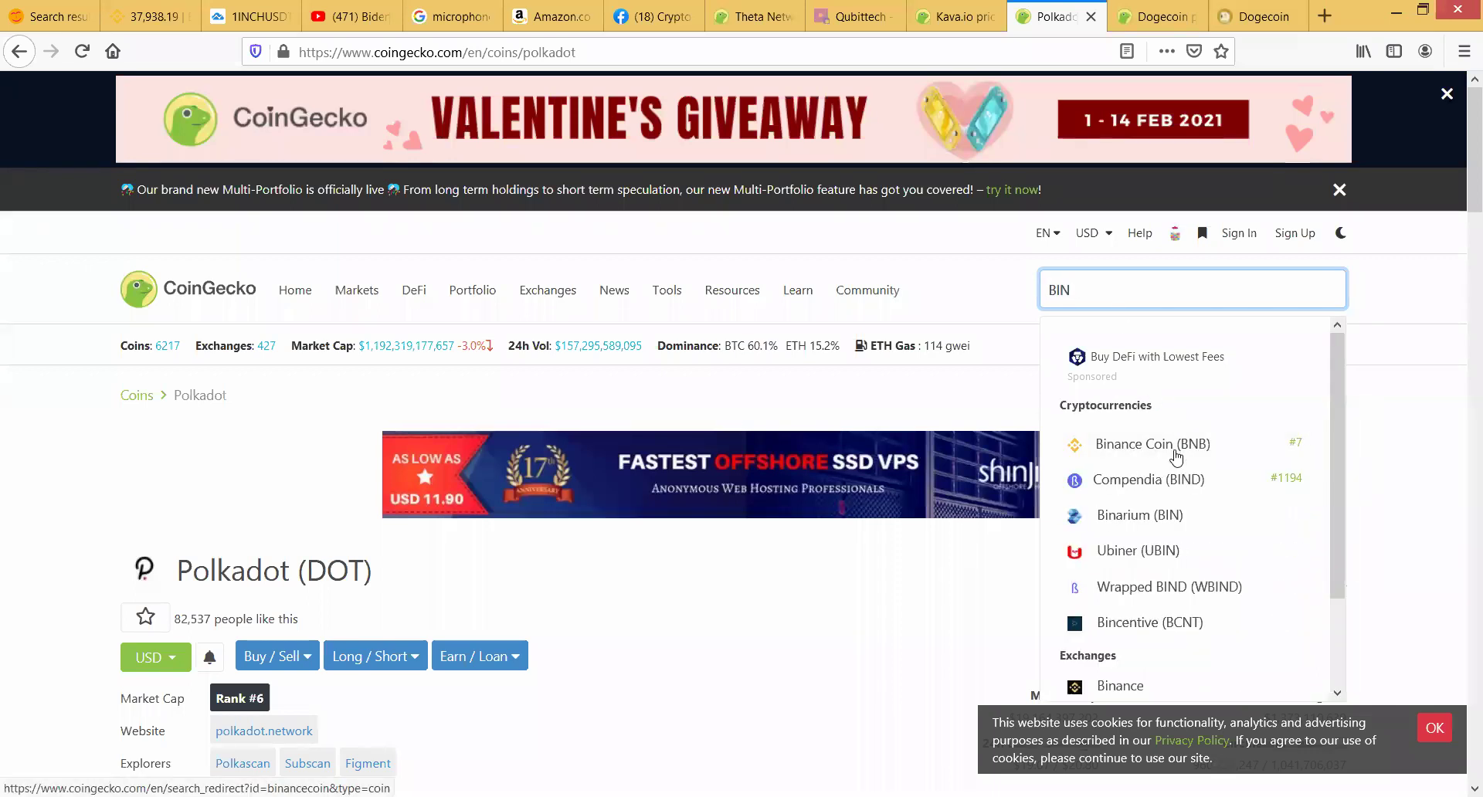
click(1163, 454)
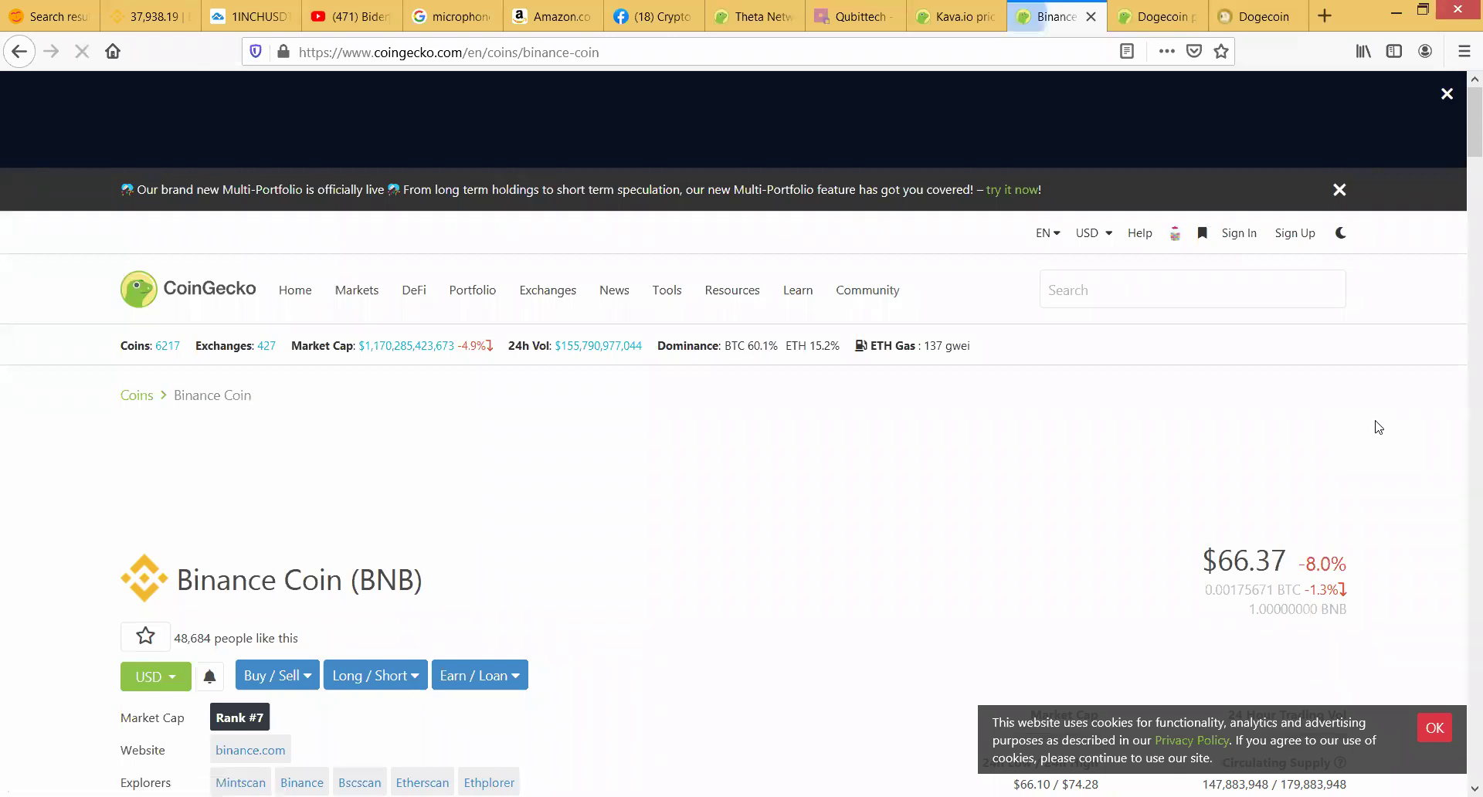
Step: Outline Binance Coin's all-time low and all-time high in the market stats with red boxes, then clear the markings
scroll(1379, 427, down, 10)
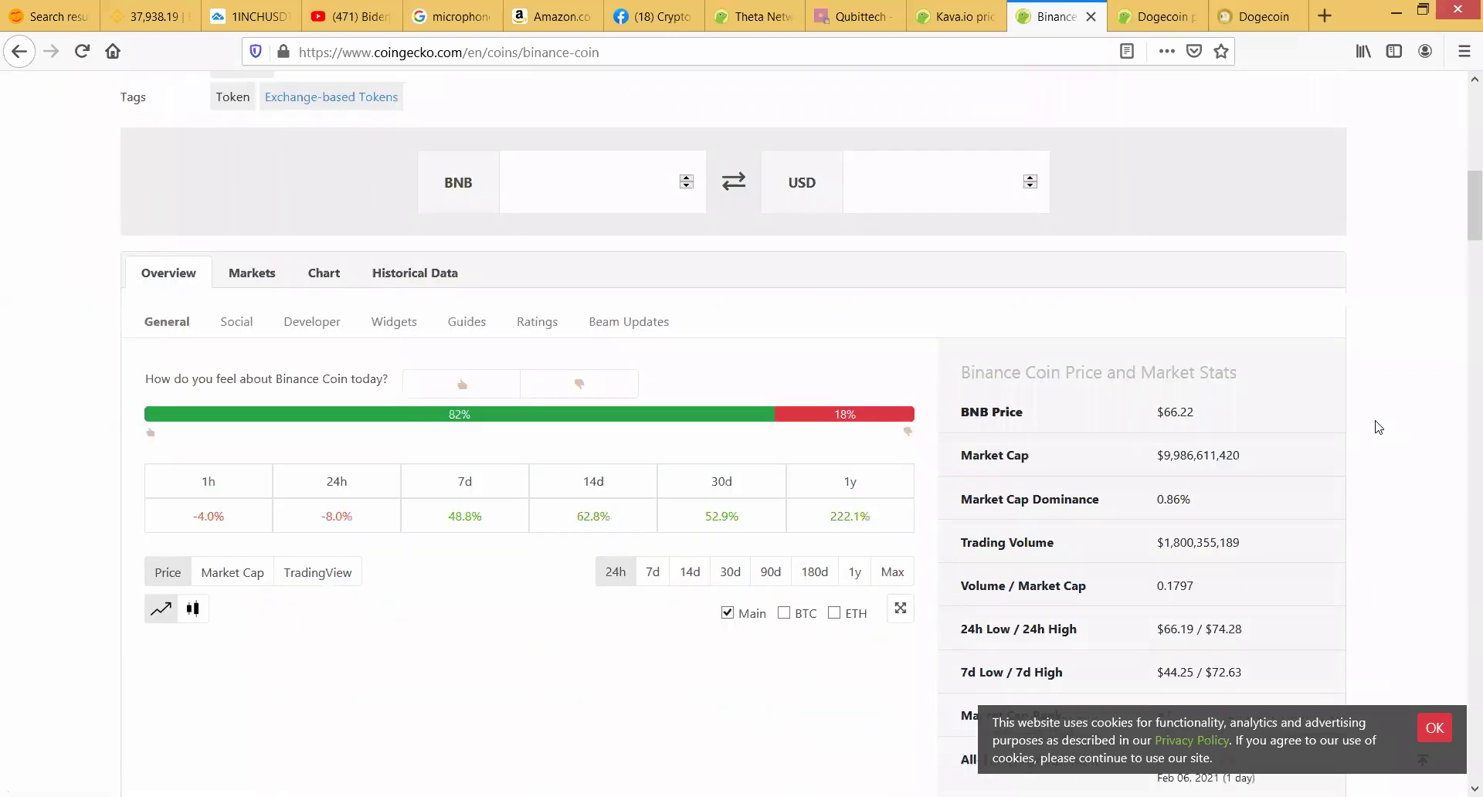
scroll(1379, 427, down, 6)
scroll(1380, 427, up, 4)
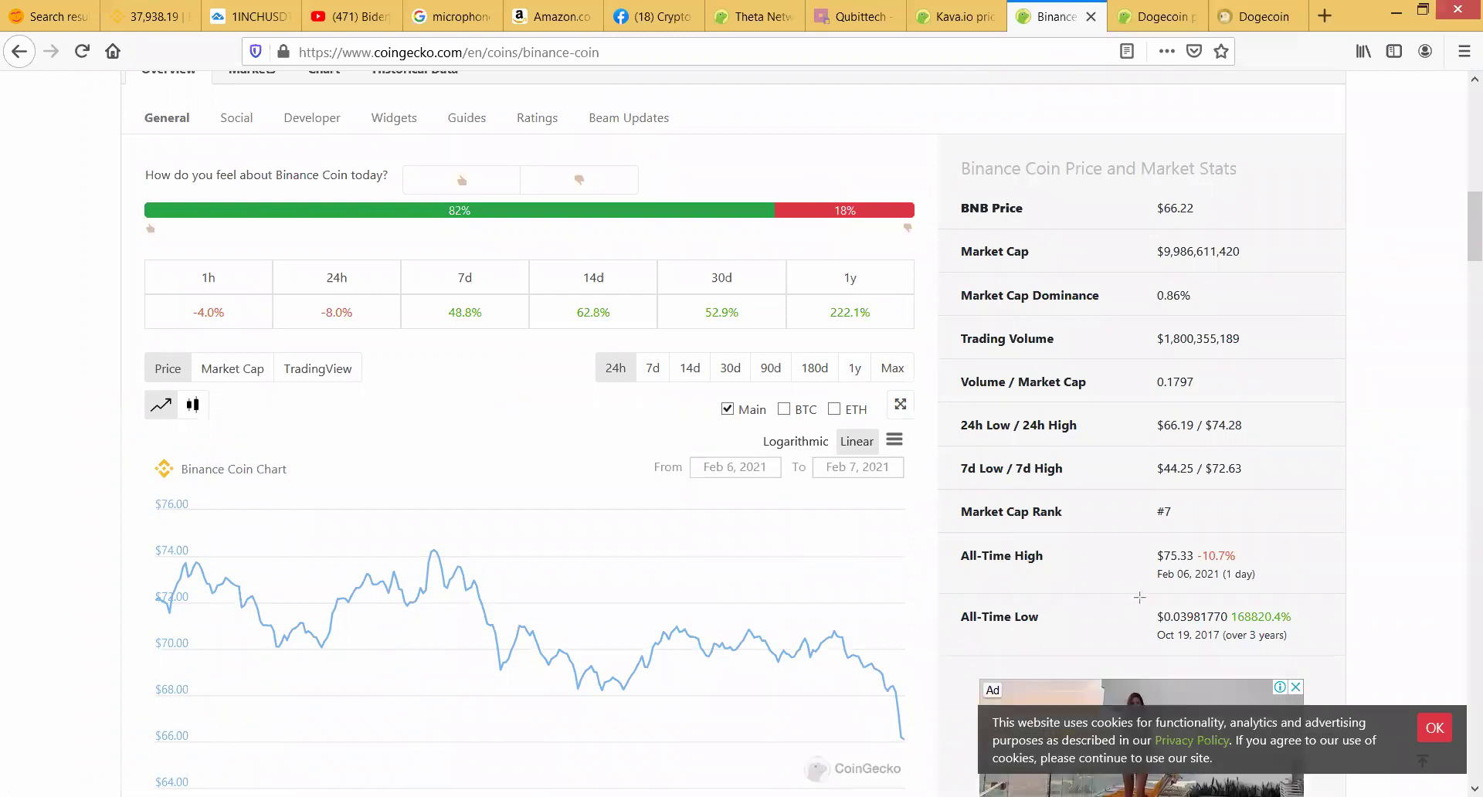
drag(1330, 655, 1331, 656)
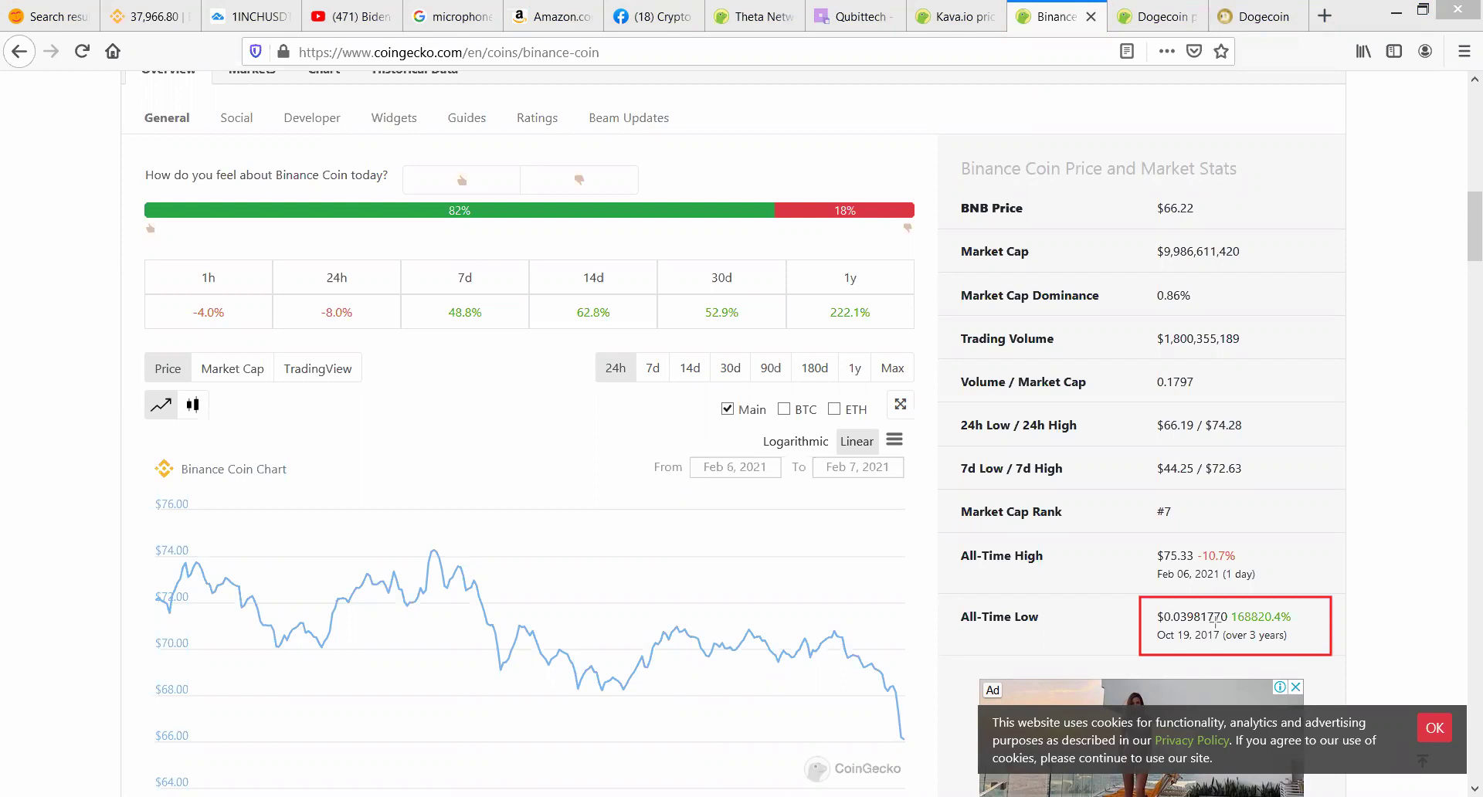
drag(1142, 543, 1277, 585)
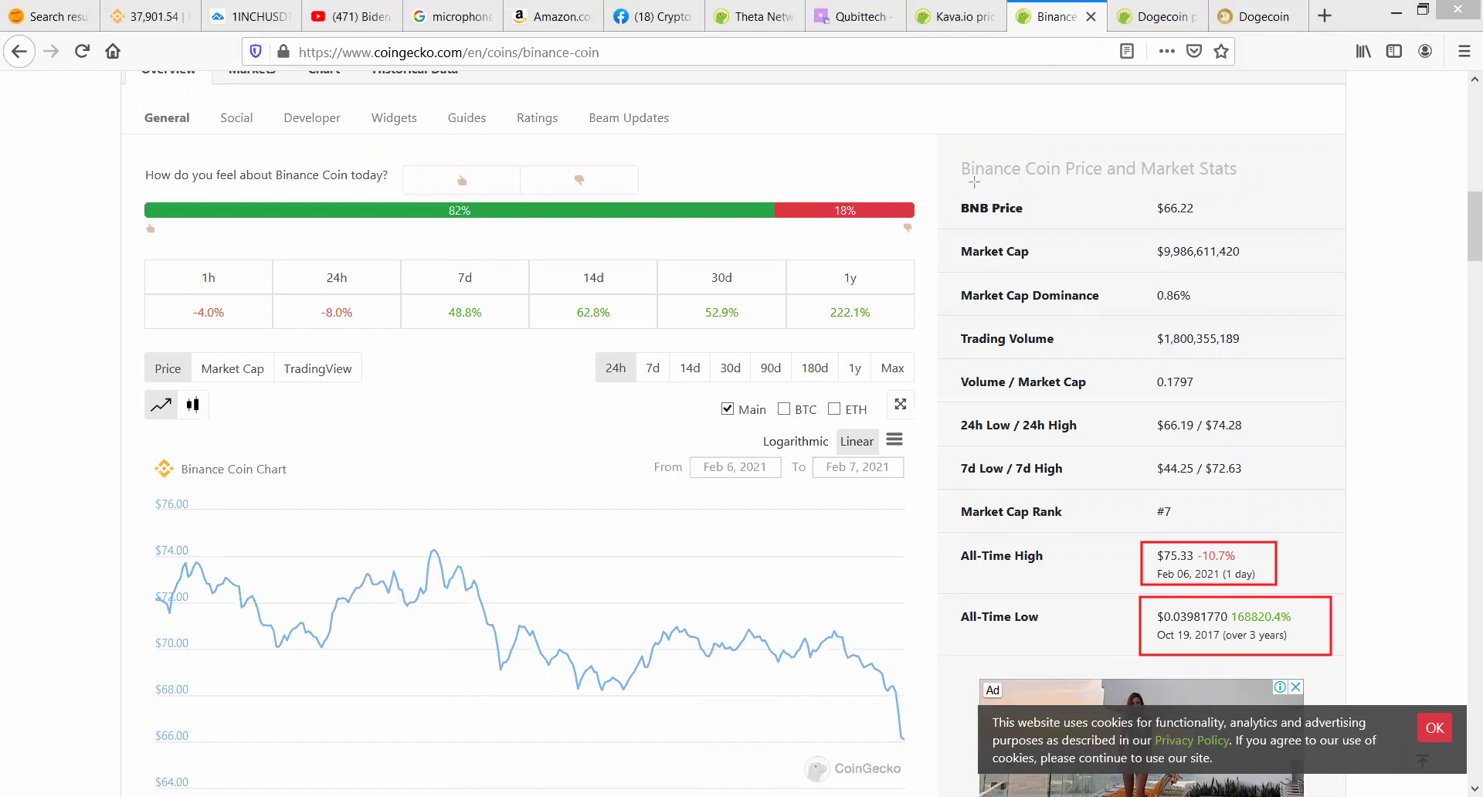
key(e)
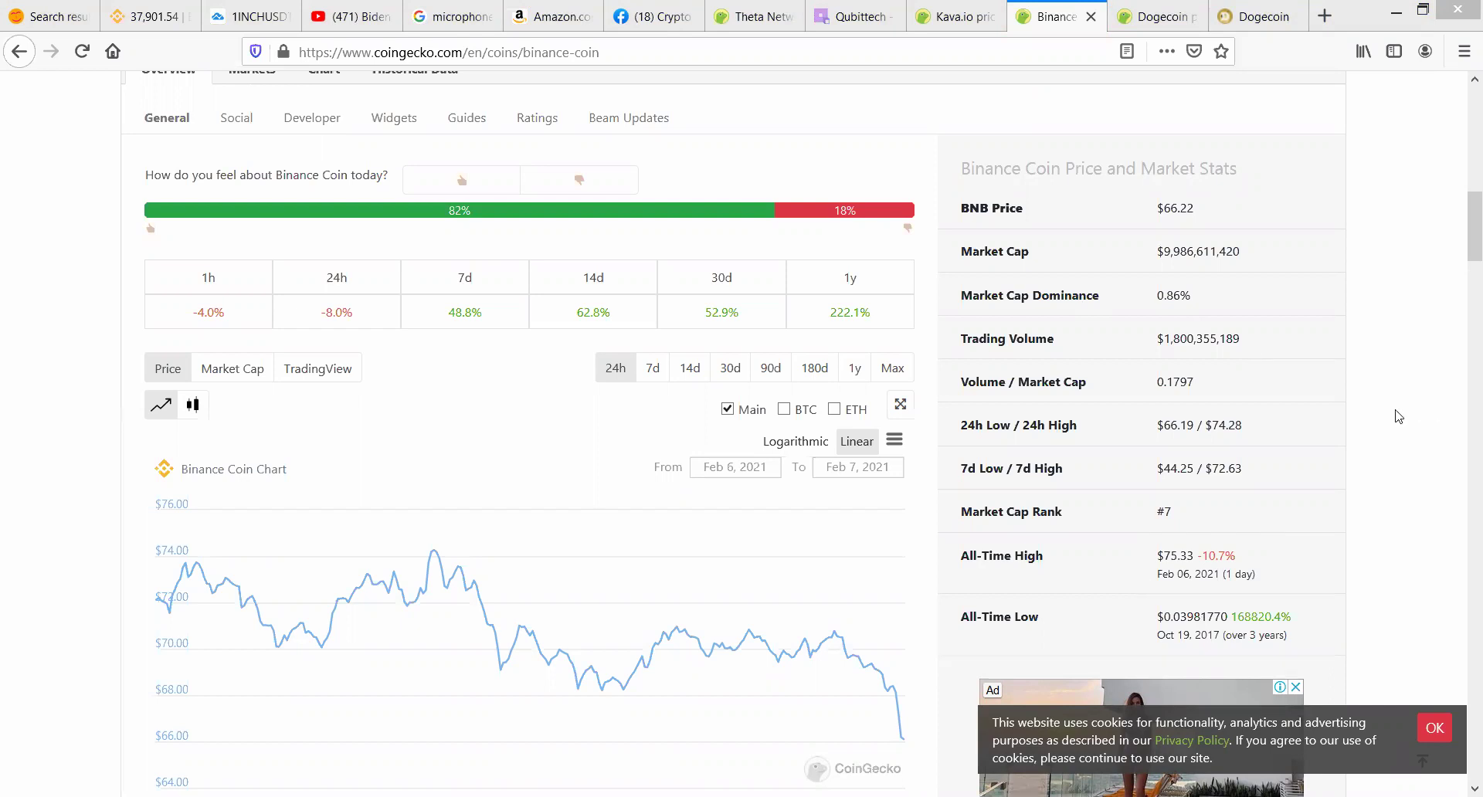
Step: Outline the Tags entries of Binance Coin with a red box and remove the marking
scroll(1375, 423, up, 8)
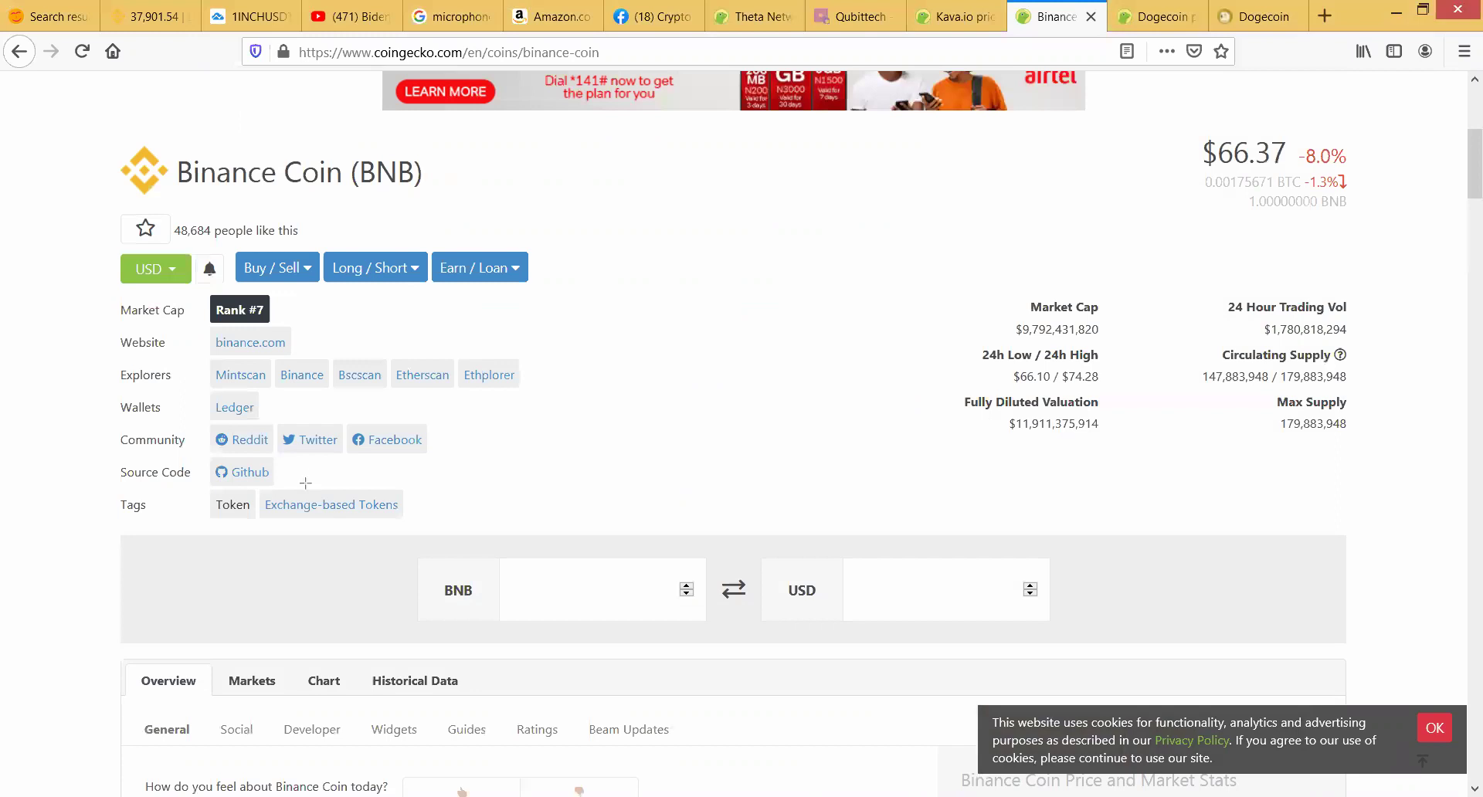
drag(208, 487, 411, 532)
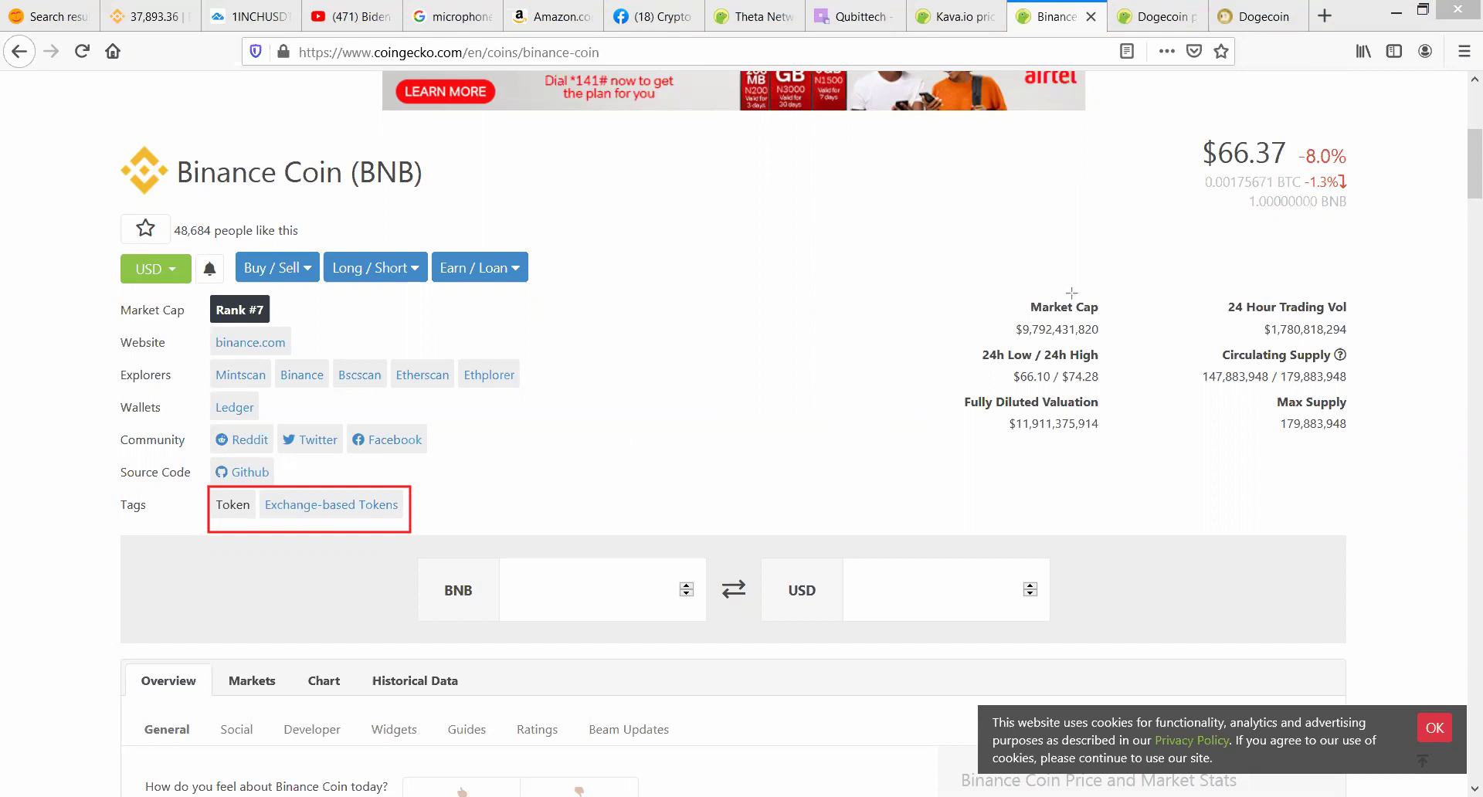
key(ctrl+z)
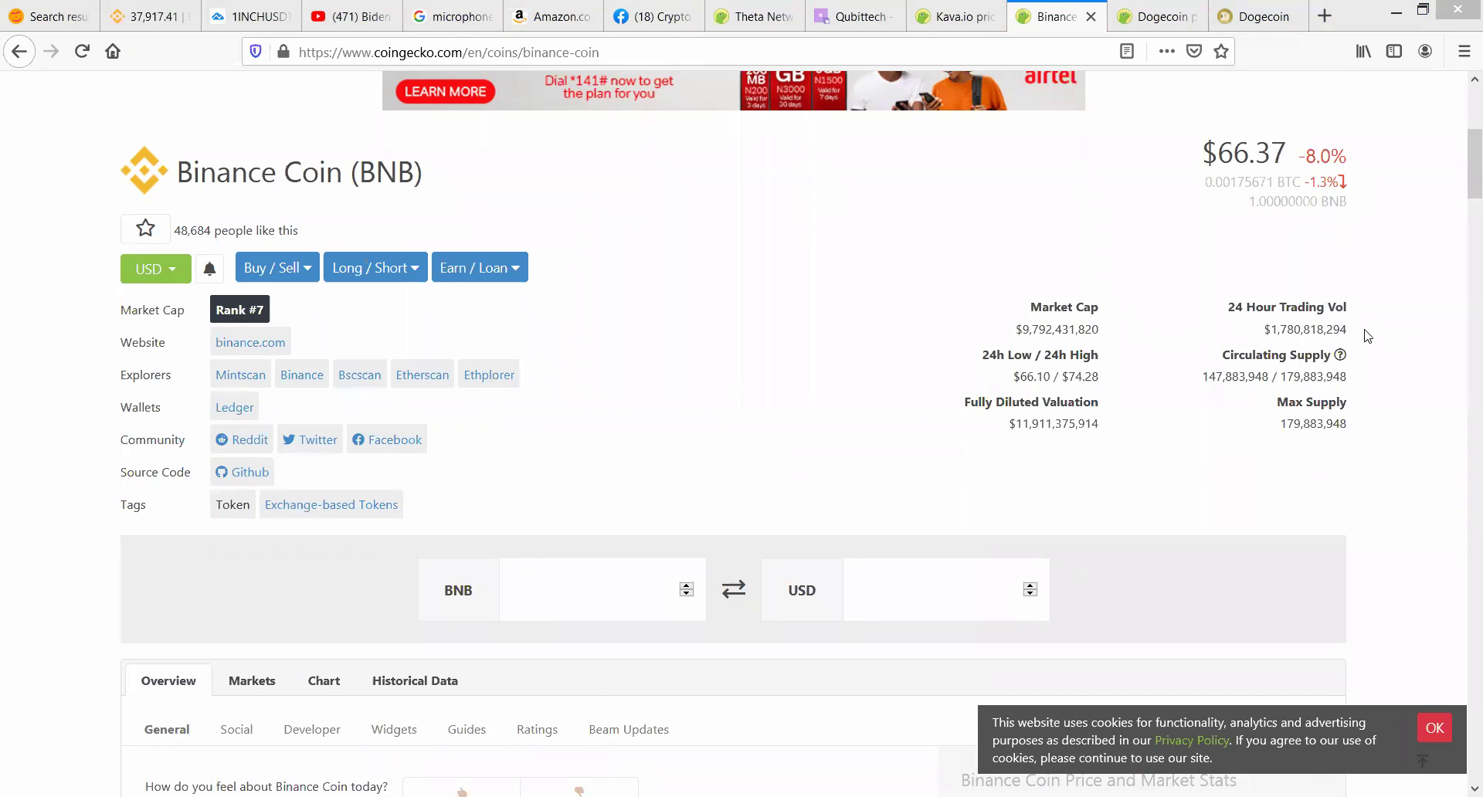
Step: Search the site for "1" and open the 1inch (1INCH) coin page
scroll(1105, 279, up, 5)
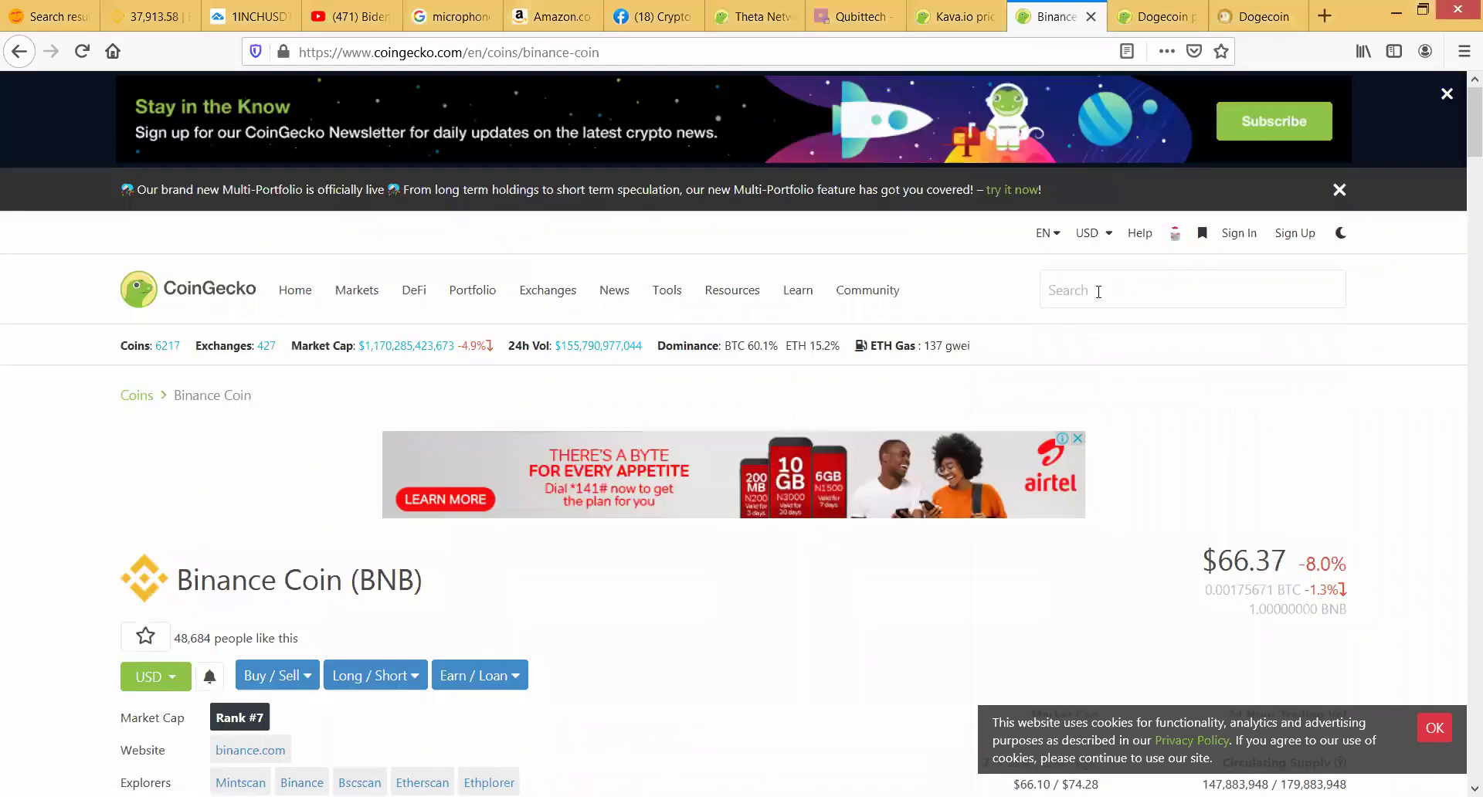
click(1100, 292)
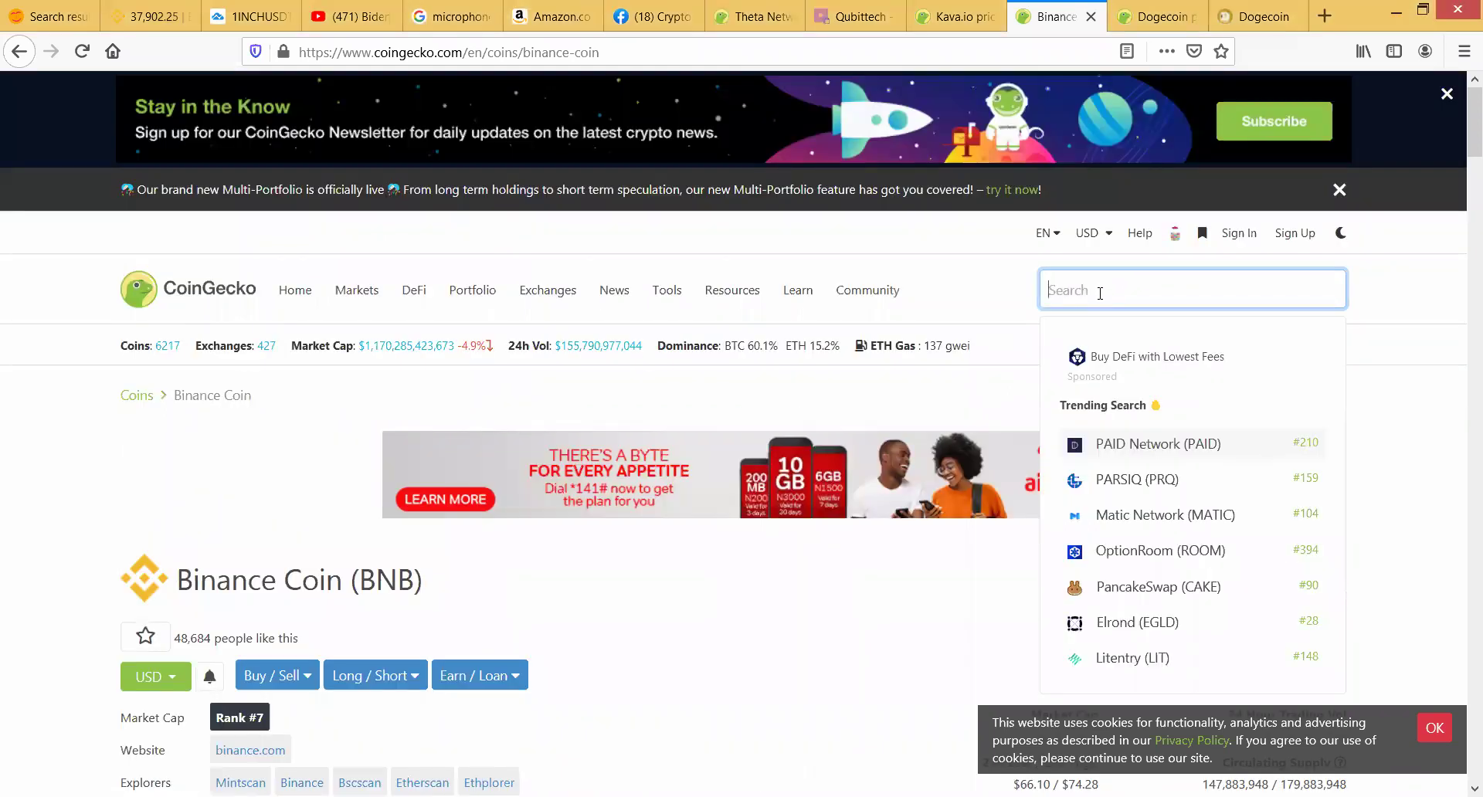
text(1)
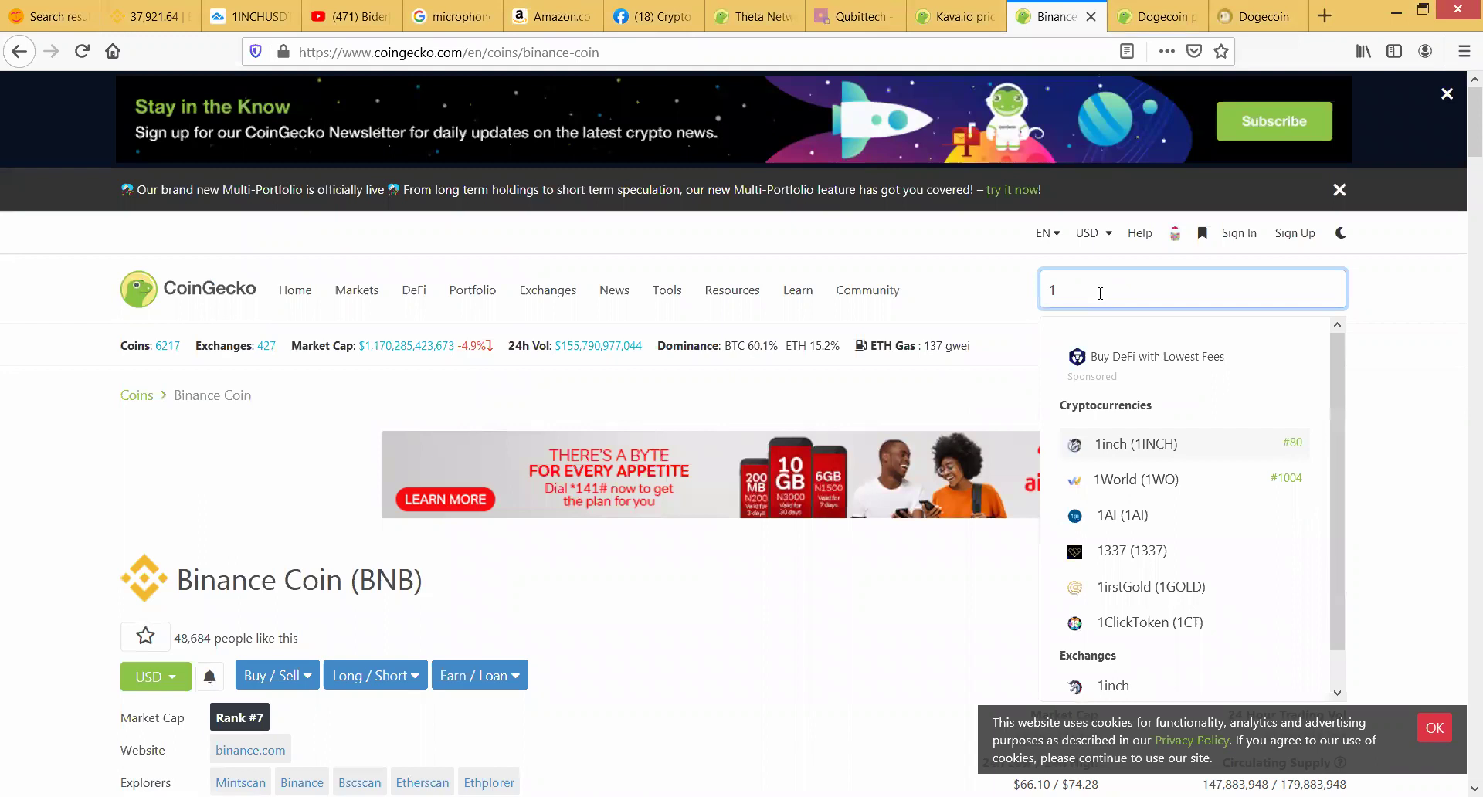
click(1134, 457)
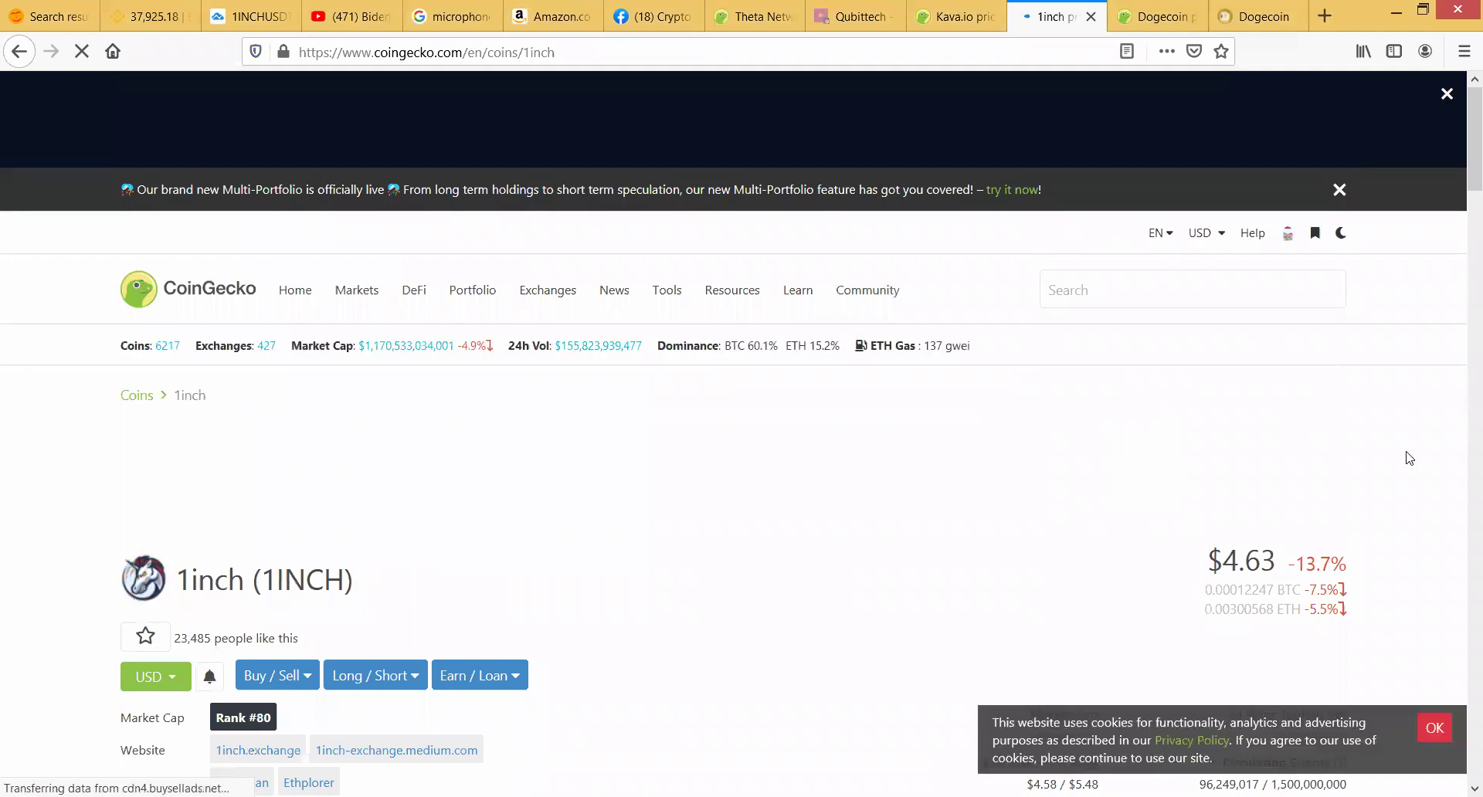
Step: Outline 1inch's tags, then its all-time low and all-time high in the market stats, with red boxes
scroll(1410, 458, down, 2)
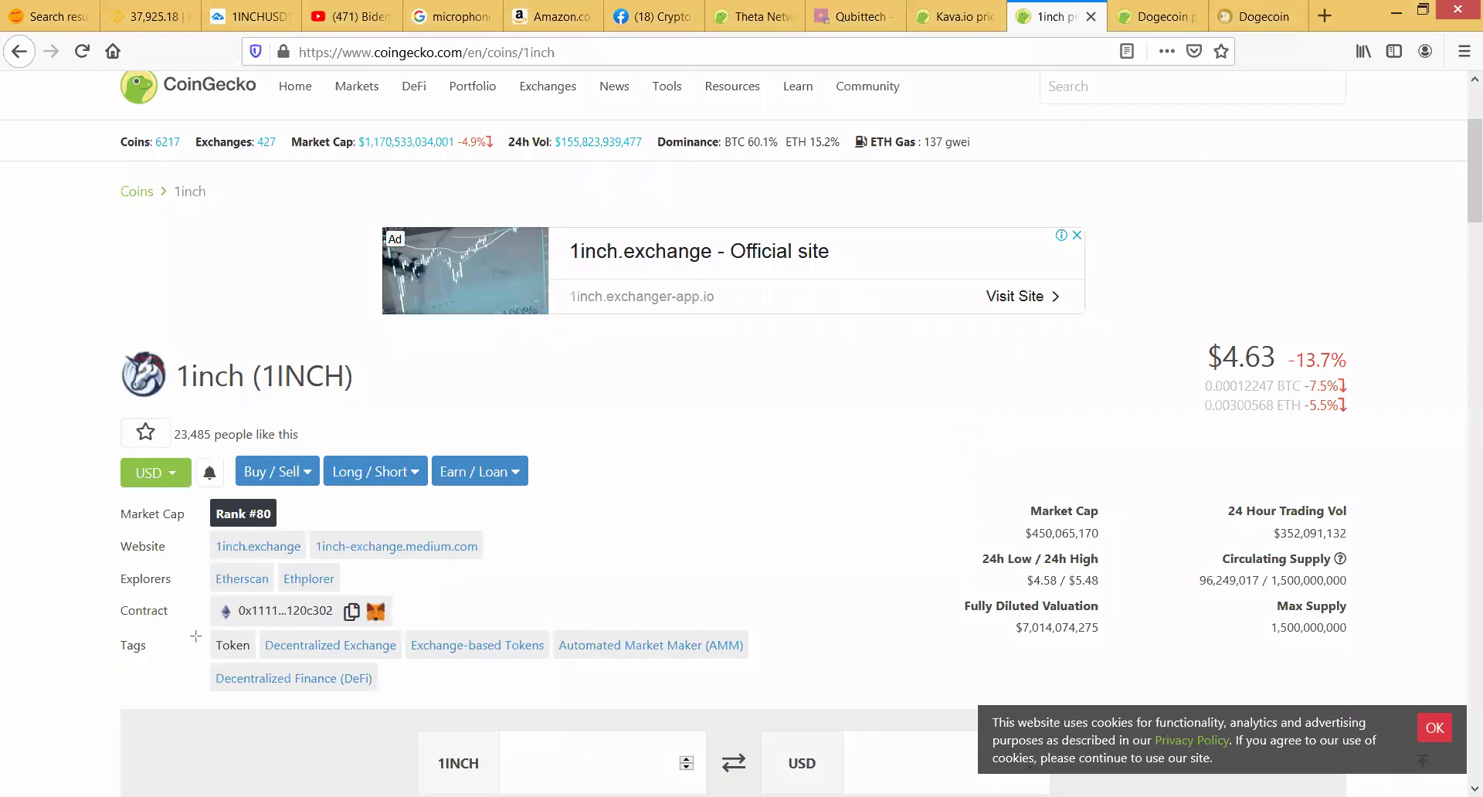
drag(509, 706, 752, 692)
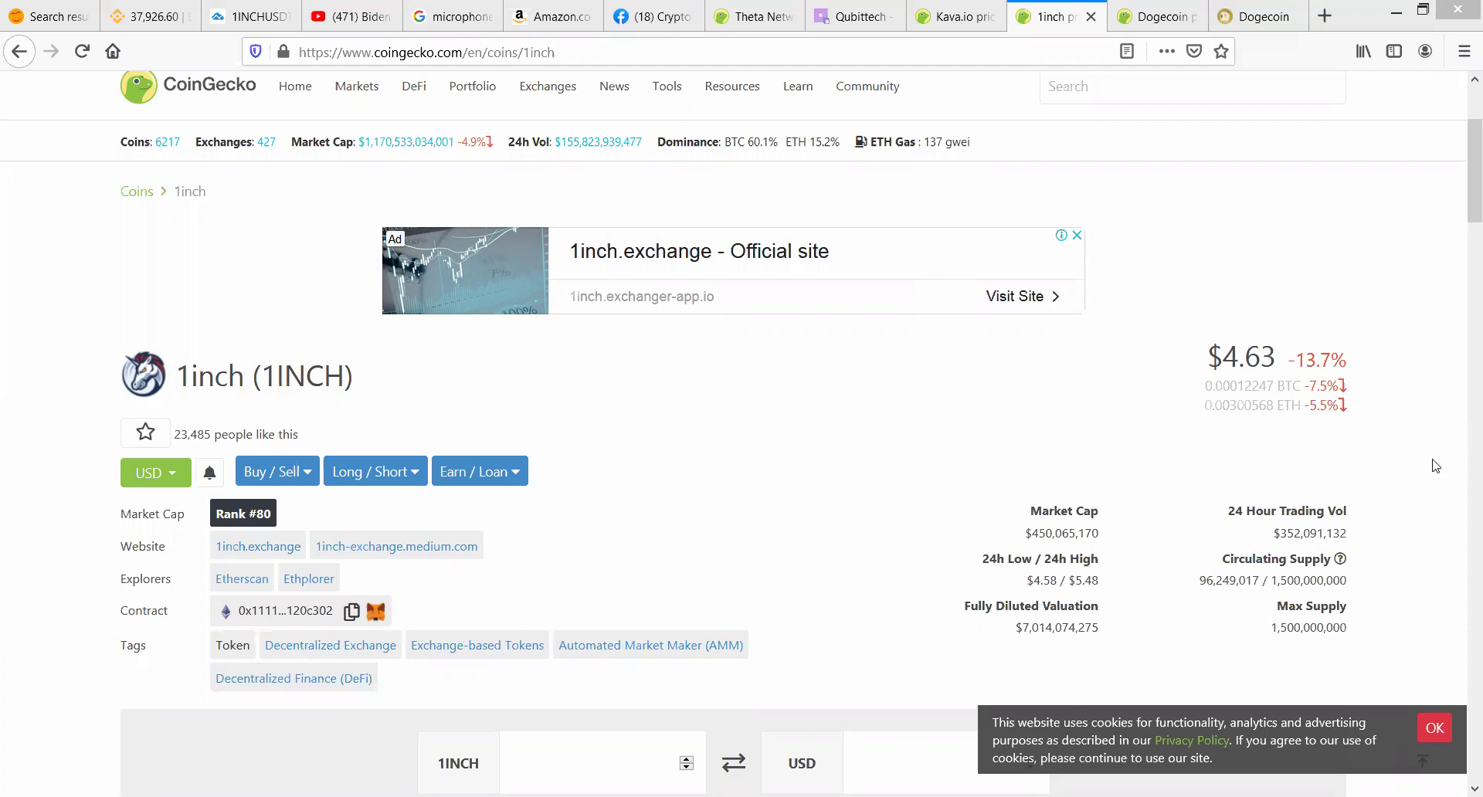
scroll(1436, 472, down, 10)
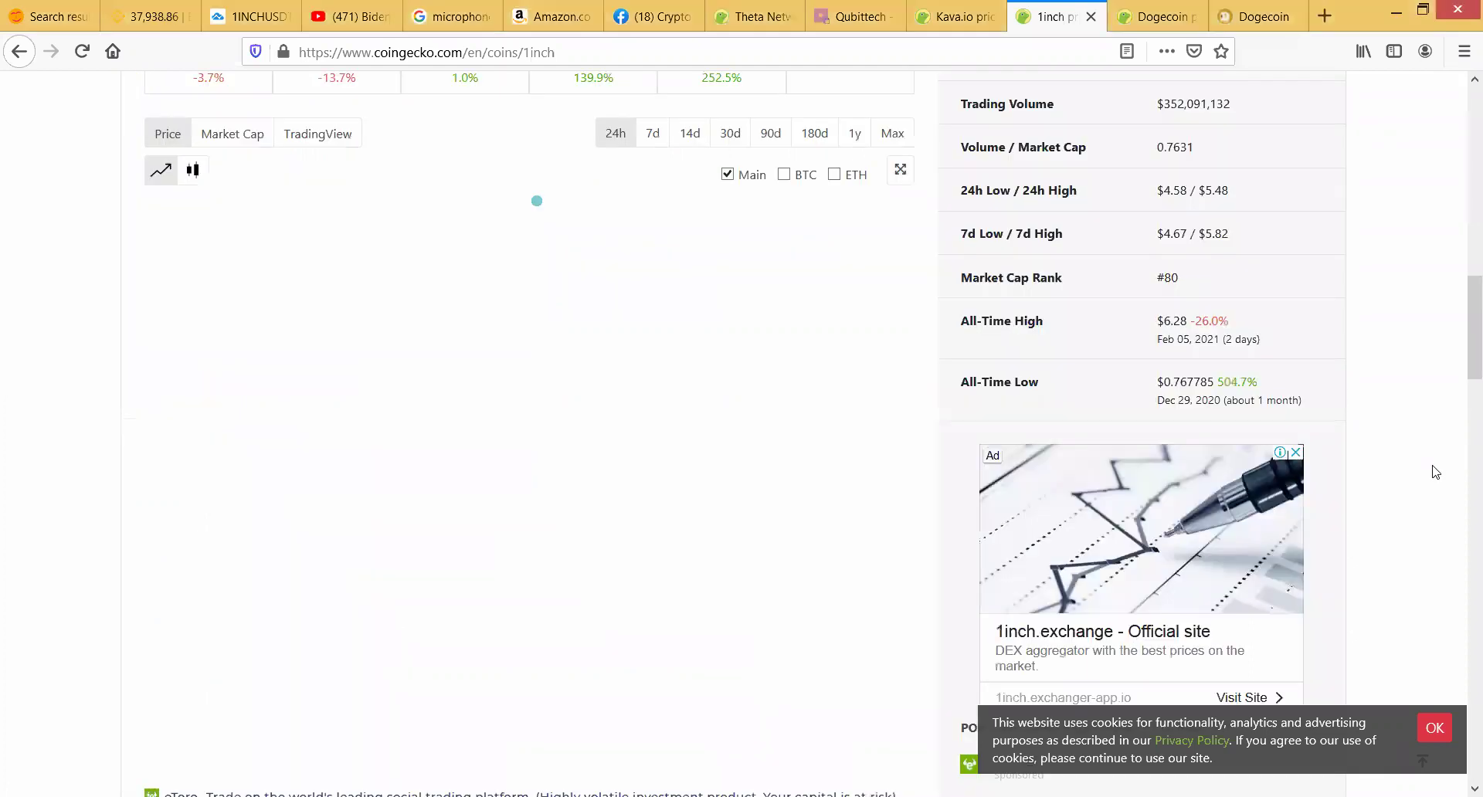
scroll(917, 341, up, 3)
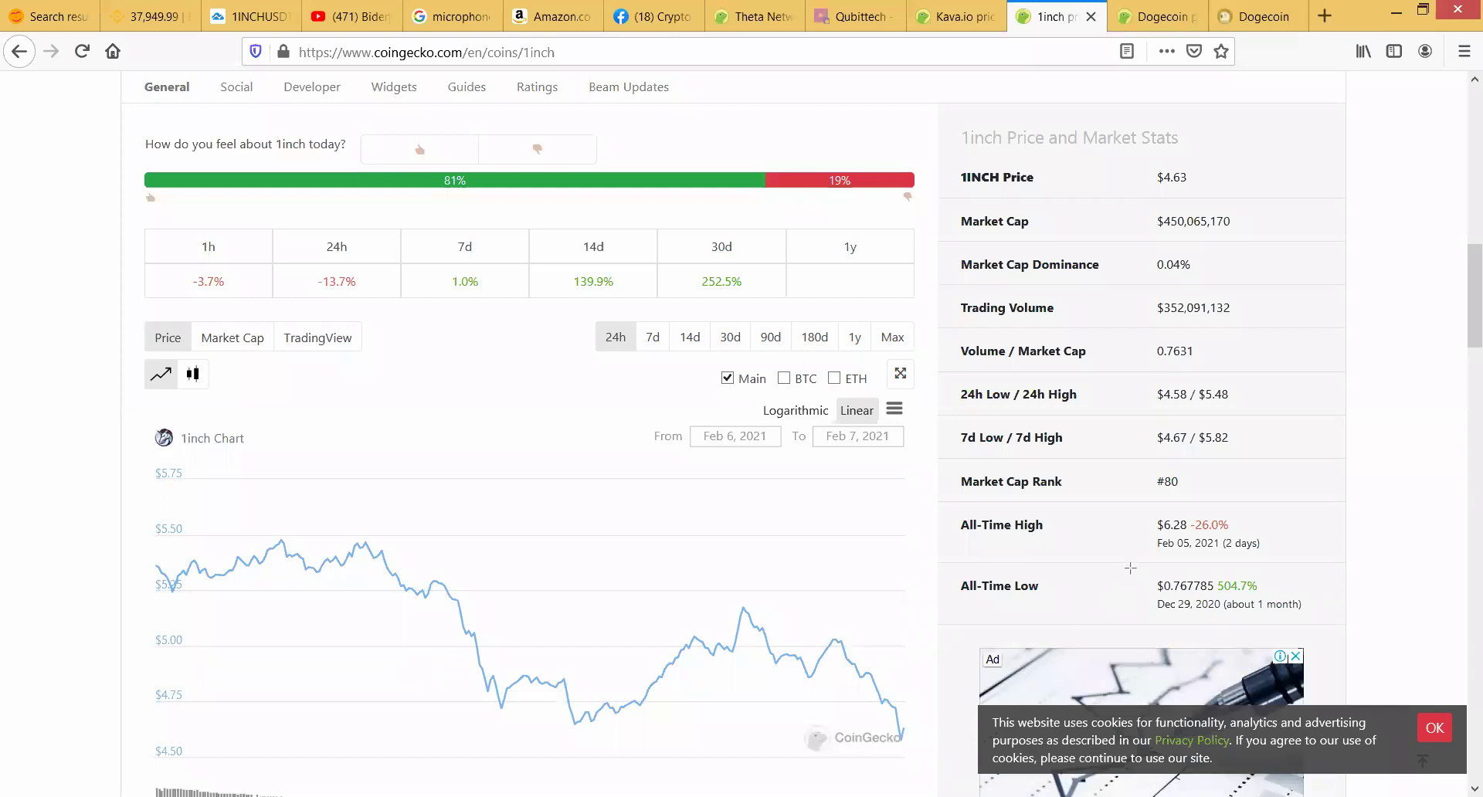
drag(1129, 567, 1338, 637)
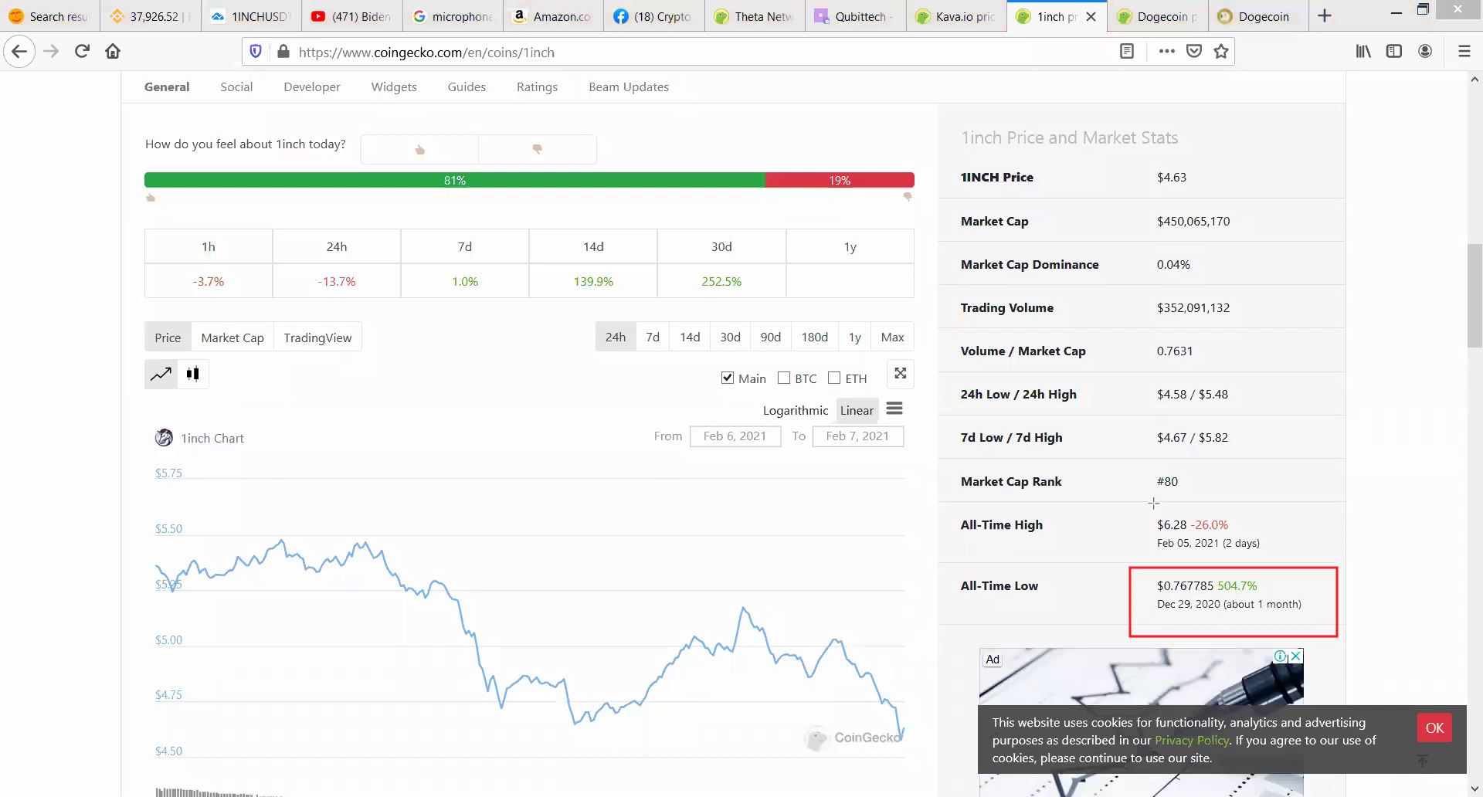
drag(1137, 509, 1283, 565)
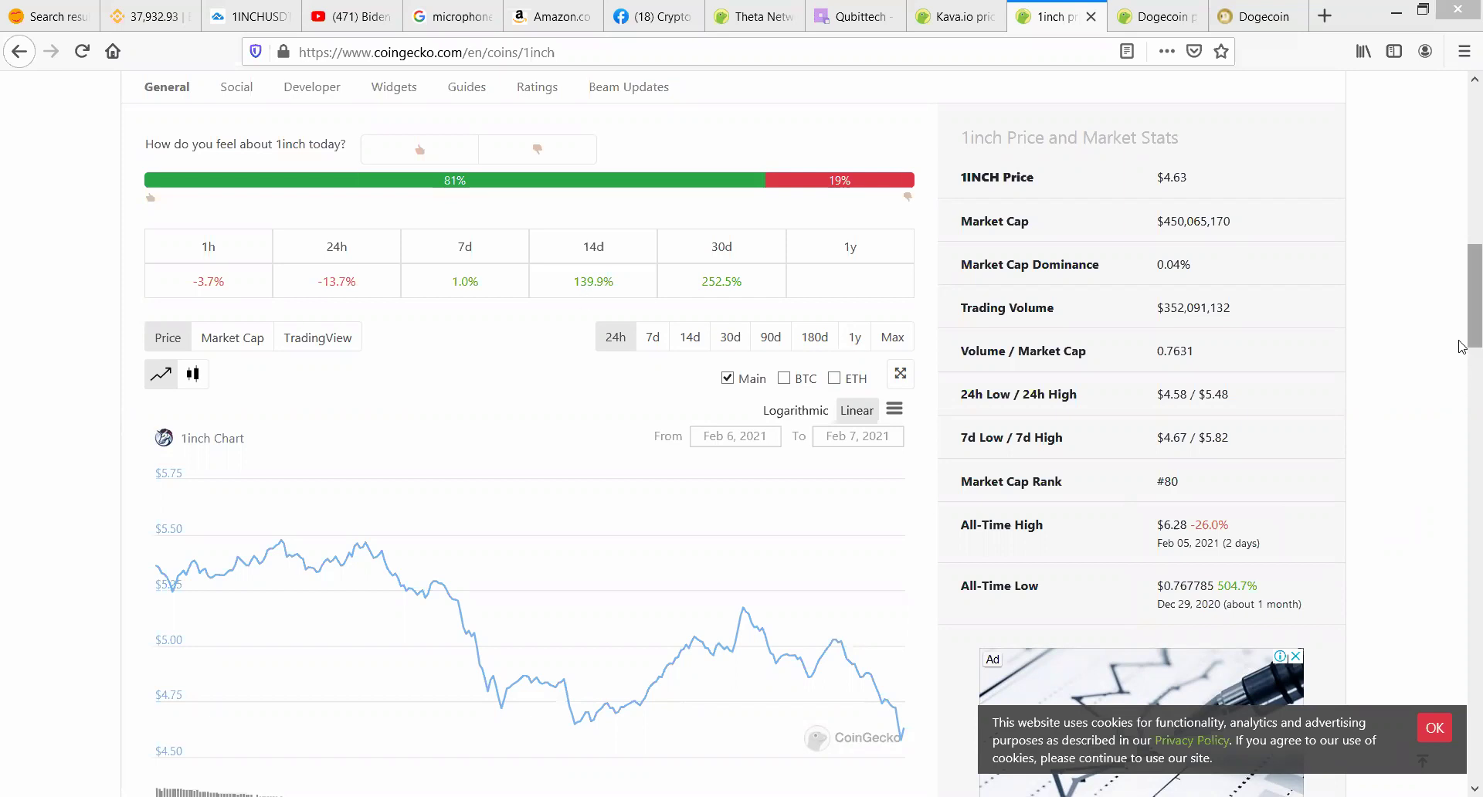
Step: Search the site for "GRT" and open the coin page of The Graph (GRT)
scroll(1462, 347, up, 5)
scroll(1462, 347, up, 5)
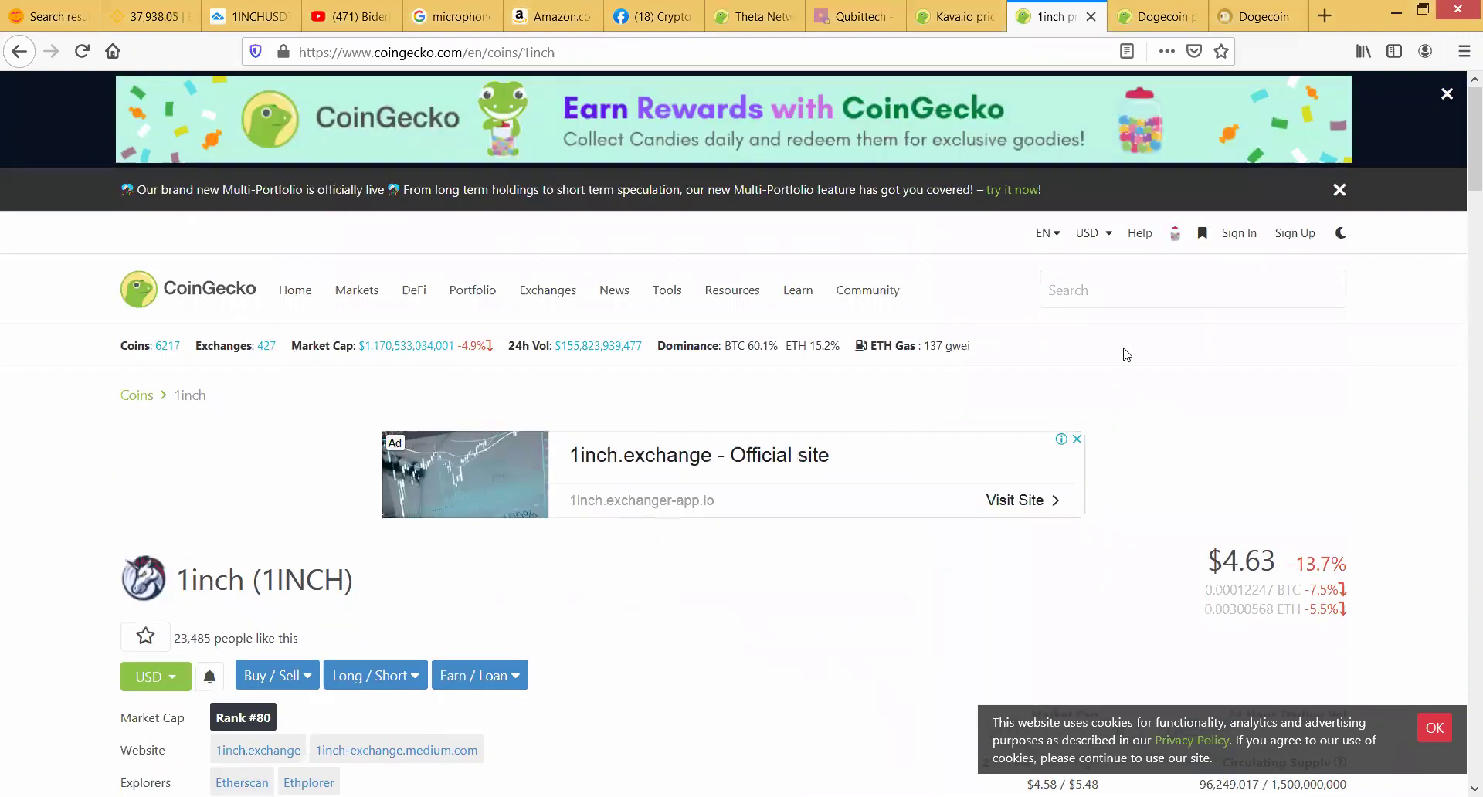
click(1102, 290)
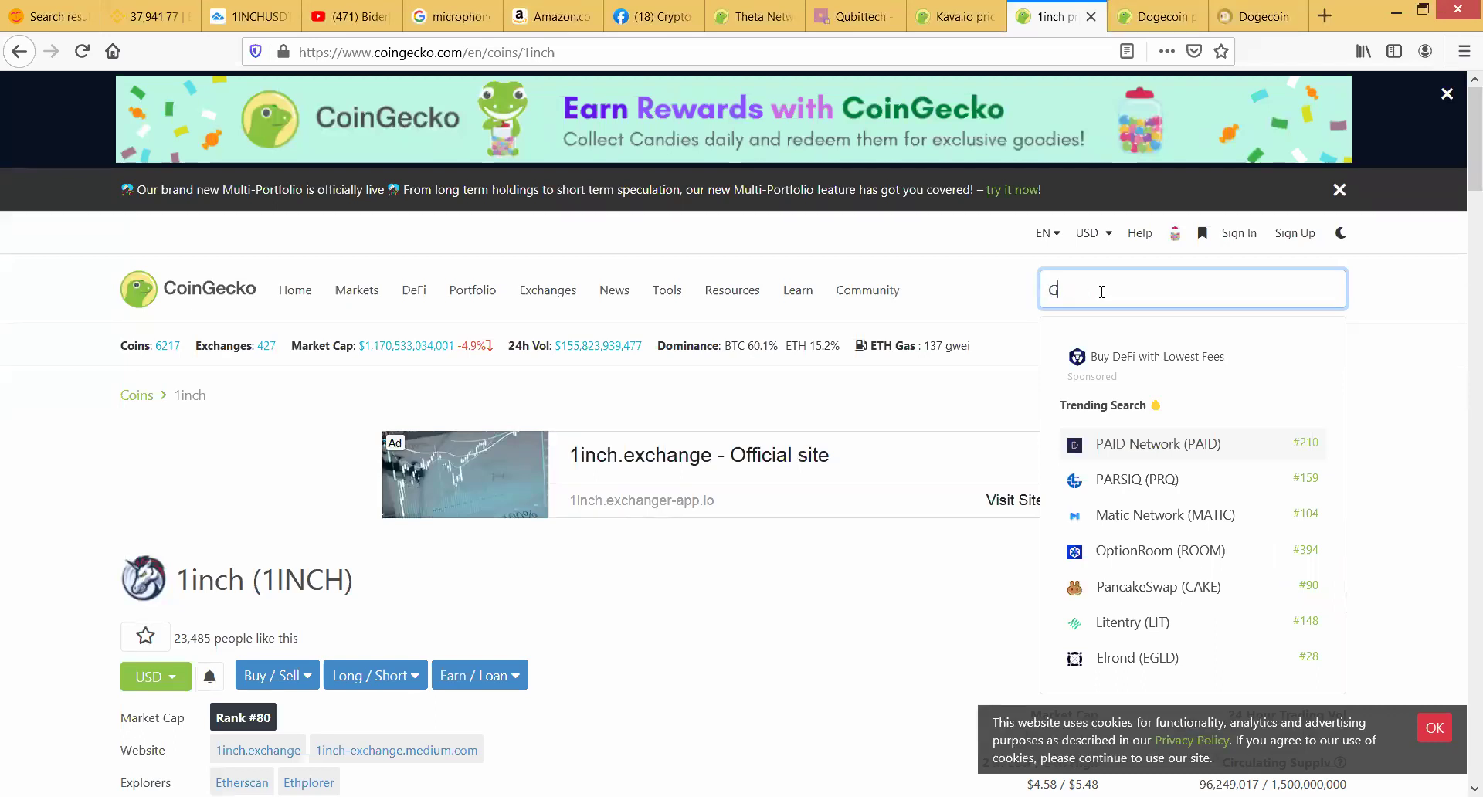
text(GR)
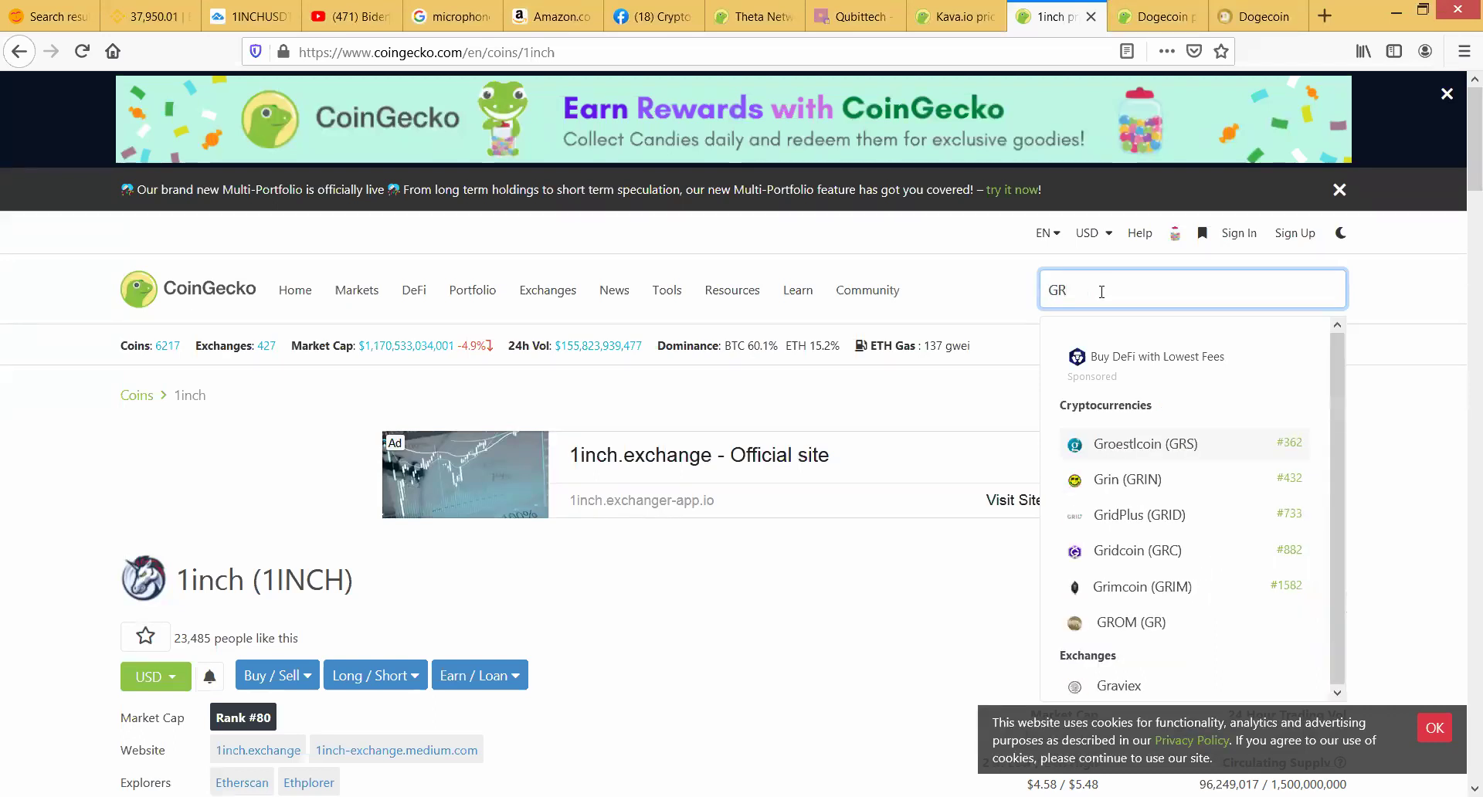
text(T)
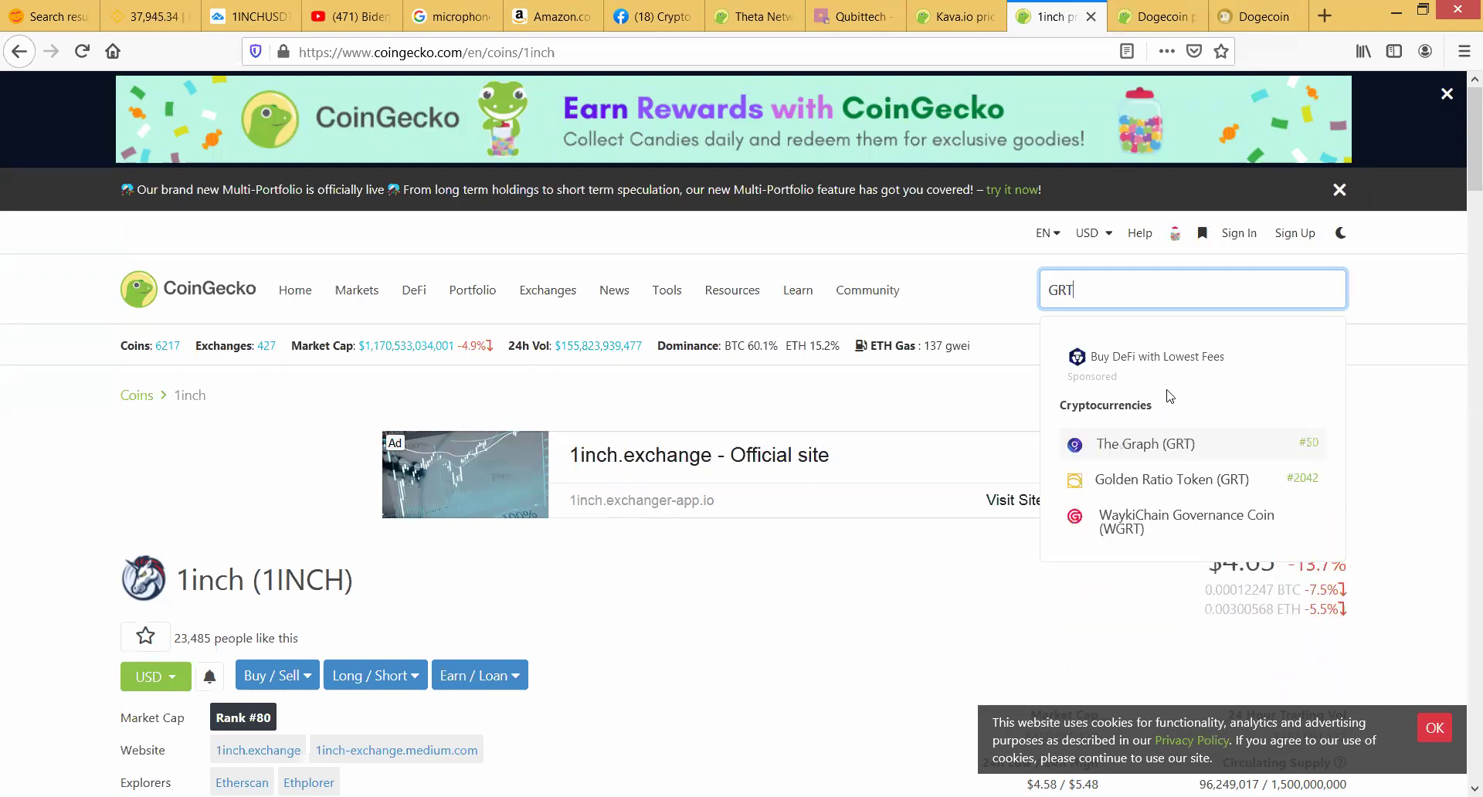
click(1167, 461)
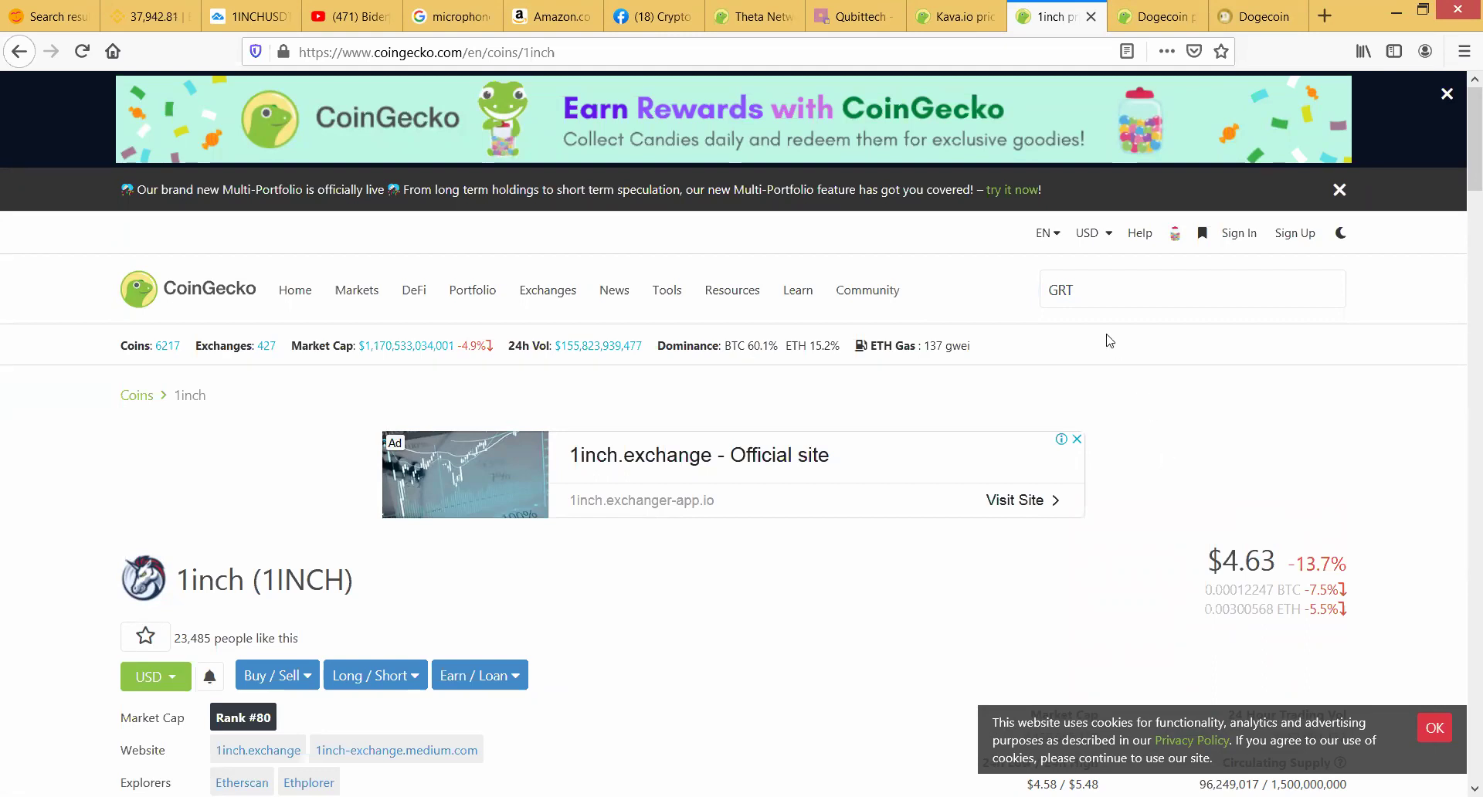
click(1086, 292)
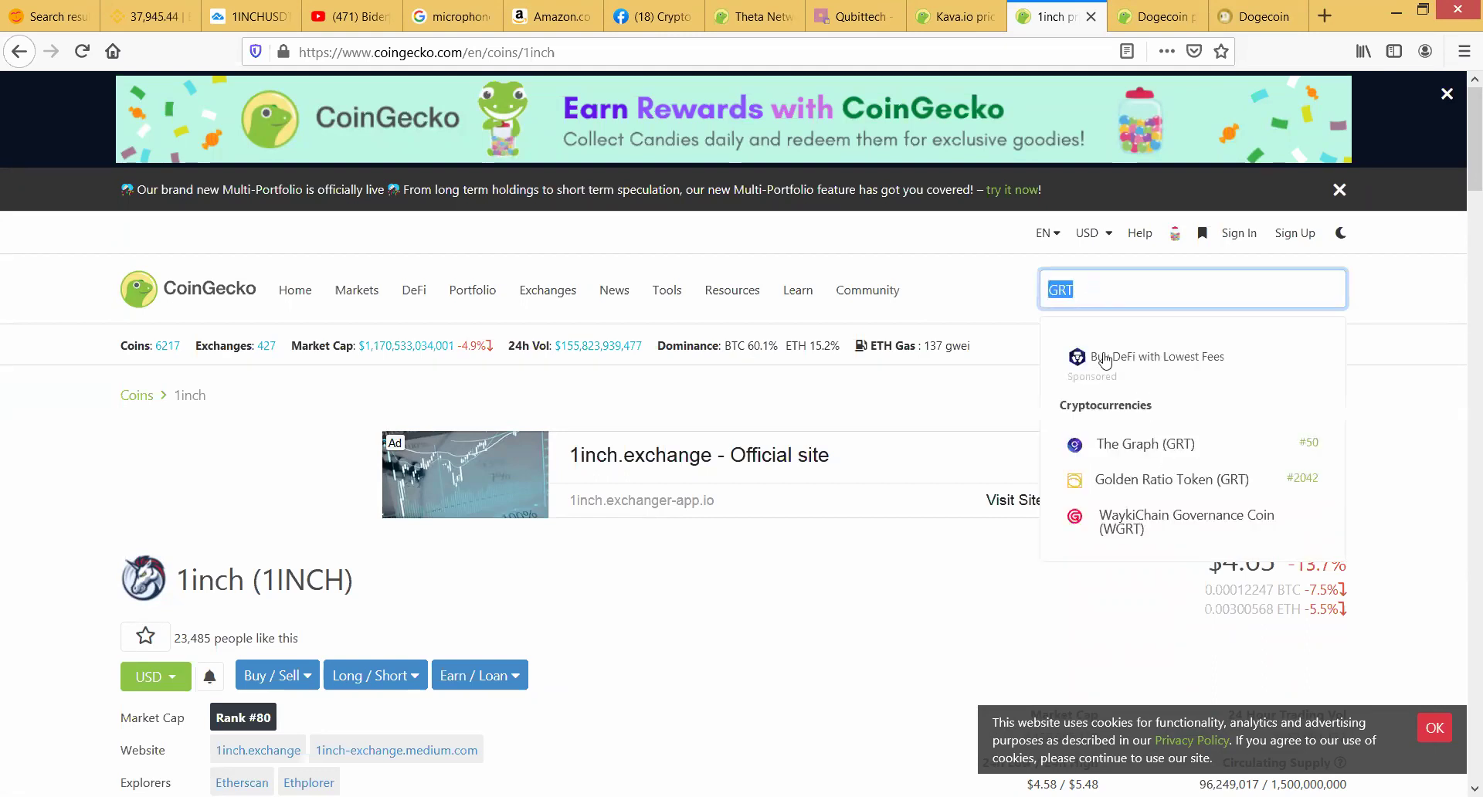
click(1133, 446)
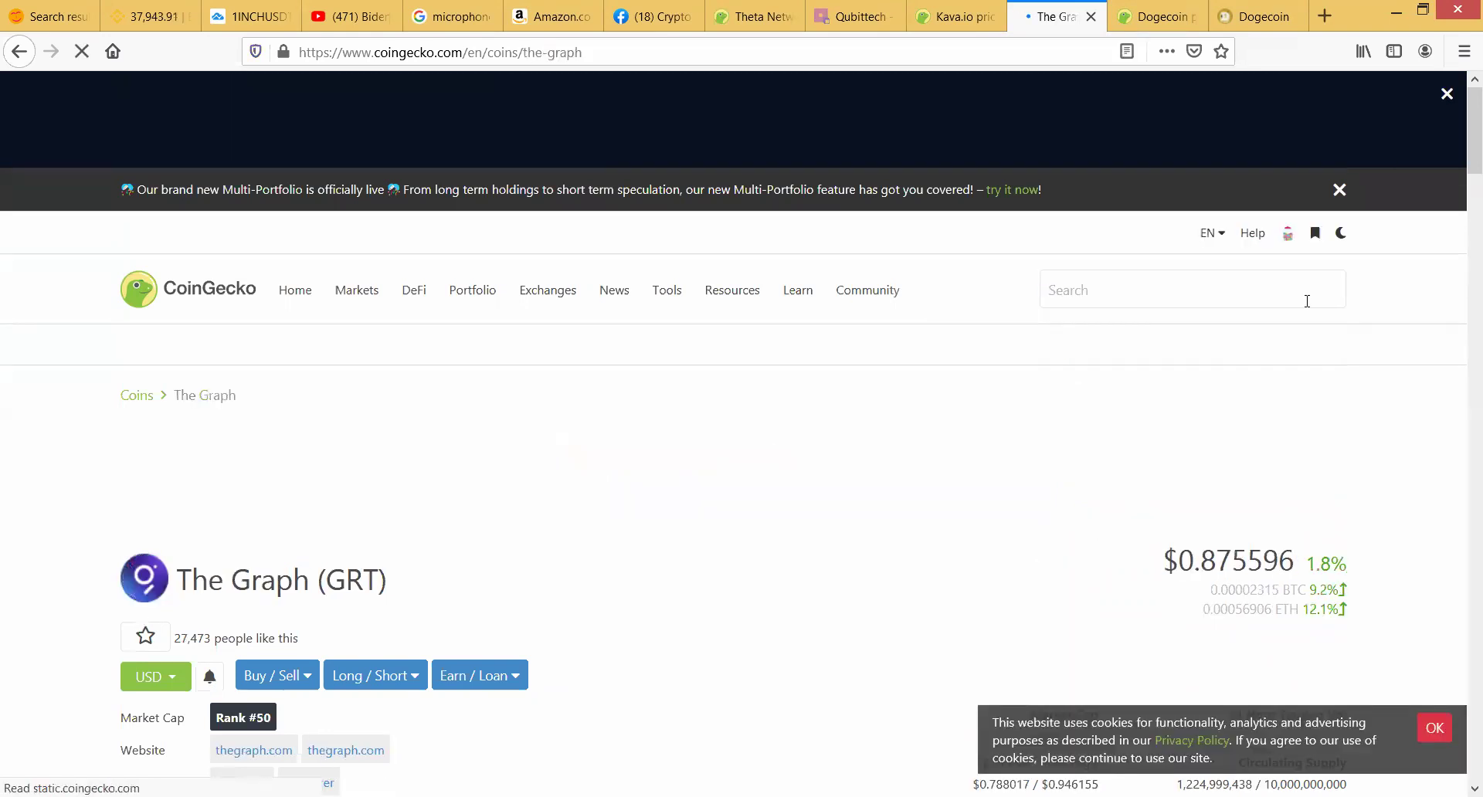
Step: In The Graph's exchange table, outline Coinbase Pro and the 24h volumes of Coinbase Pro's GRT/USD and Binance's GRT/USDT pairs with red boxes
scroll(1414, 501, down, 3)
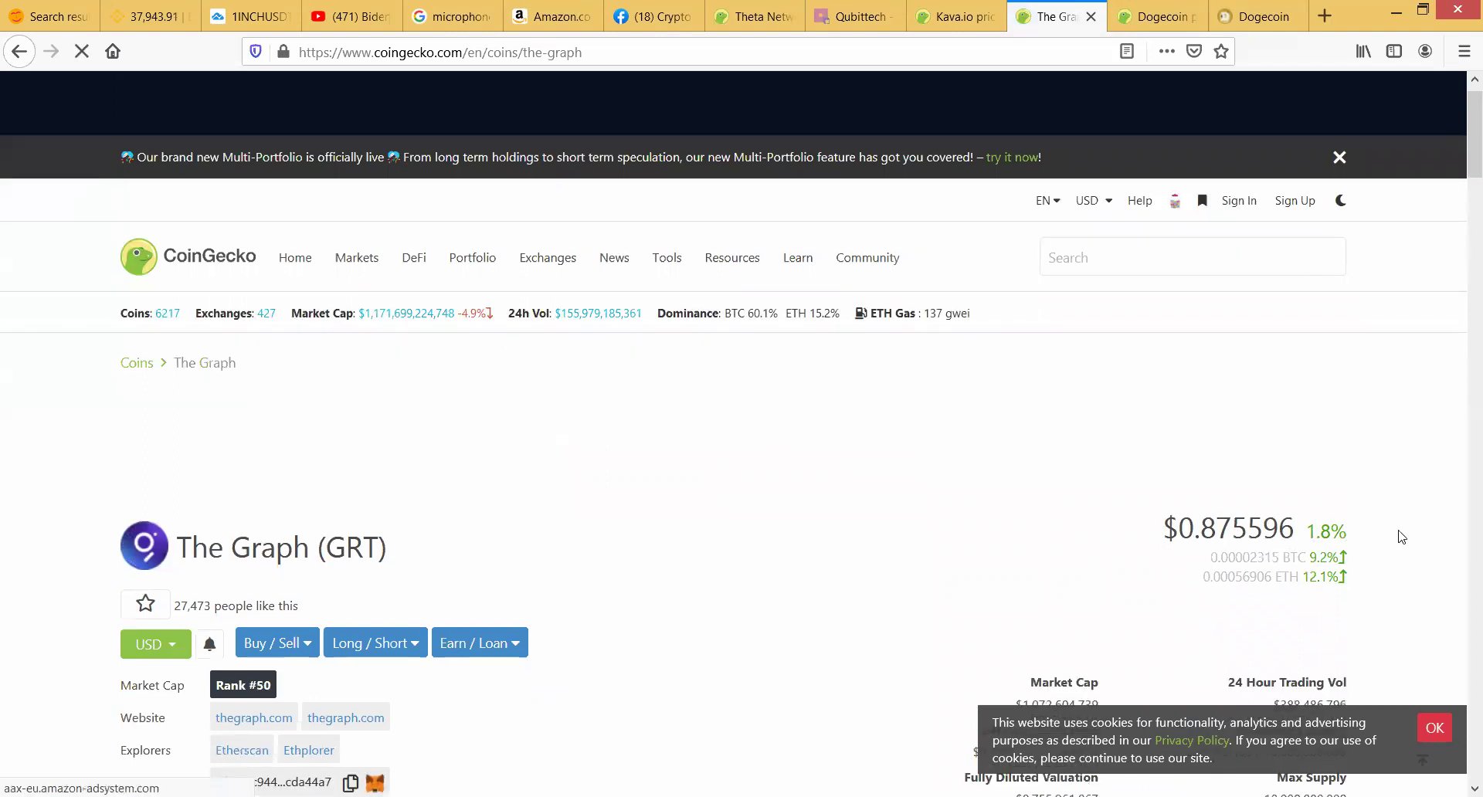
scroll(1418, 500, down, 20)
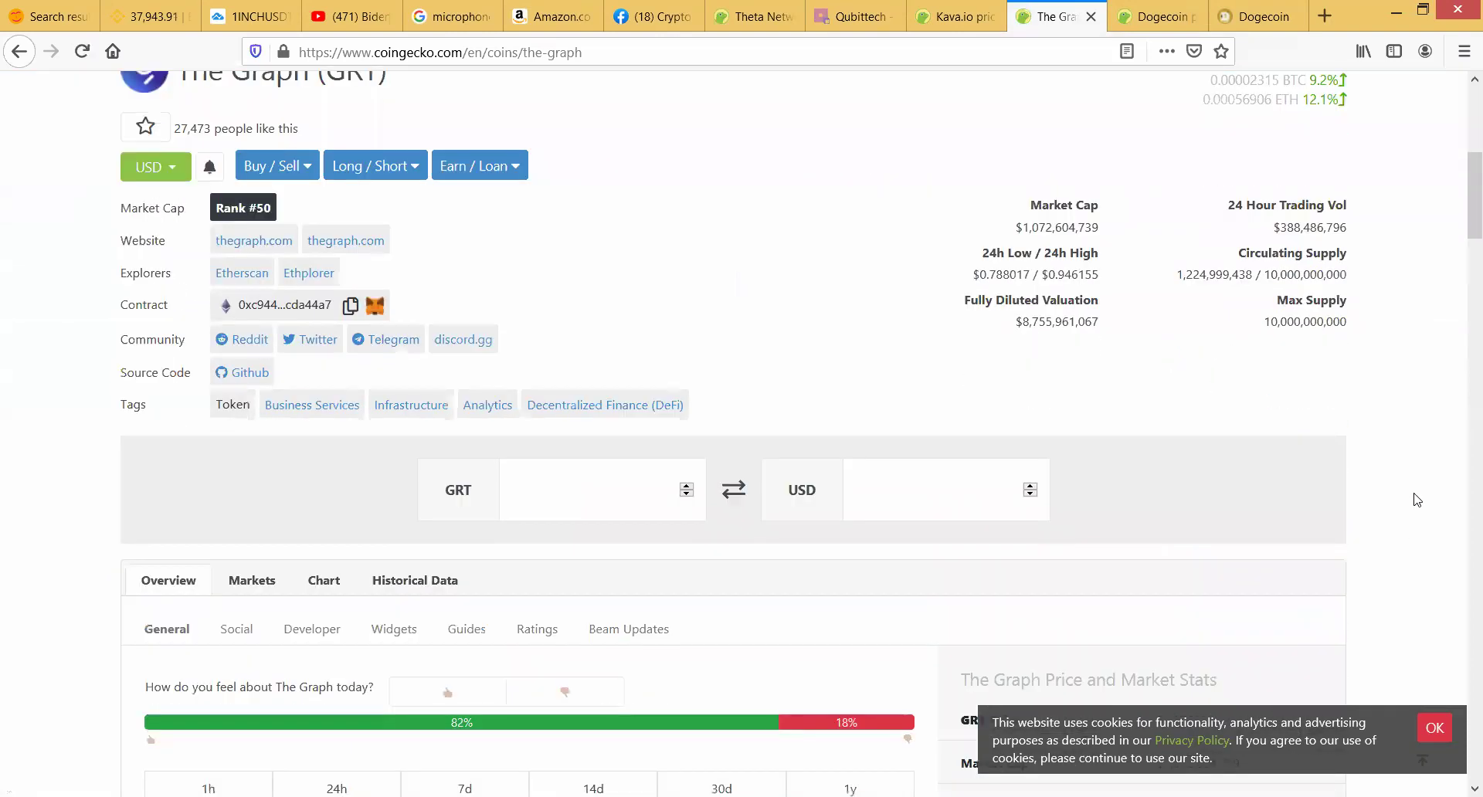
scroll(1418, 500, down, 4)
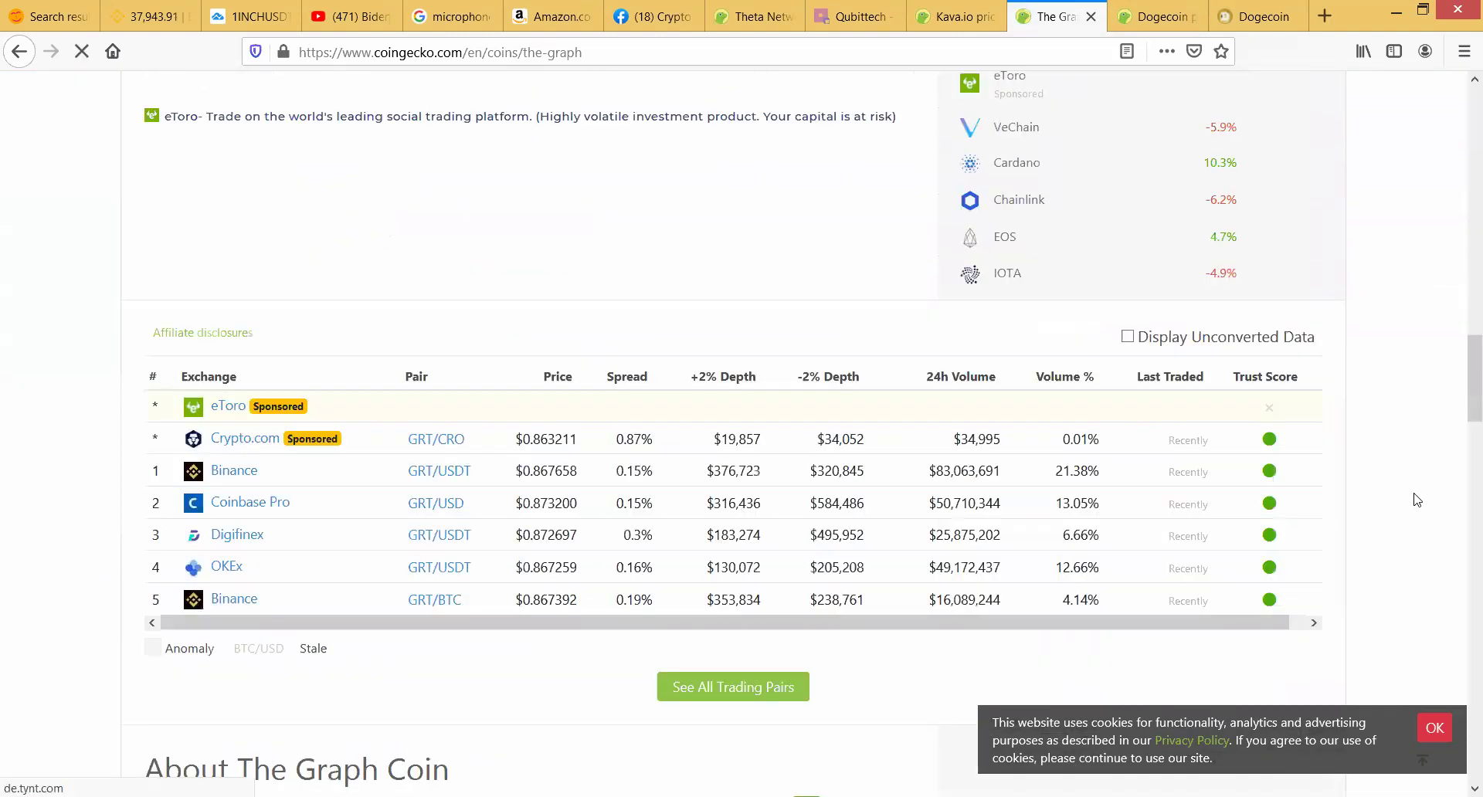
scroll(1418, 500, up, 4)
scroll(1417, 500, down, 4)
mouse_move(171, 491)
mouse_down()
mouse_move(272, 539)
mouse_move(305, 519)
mouse_up()
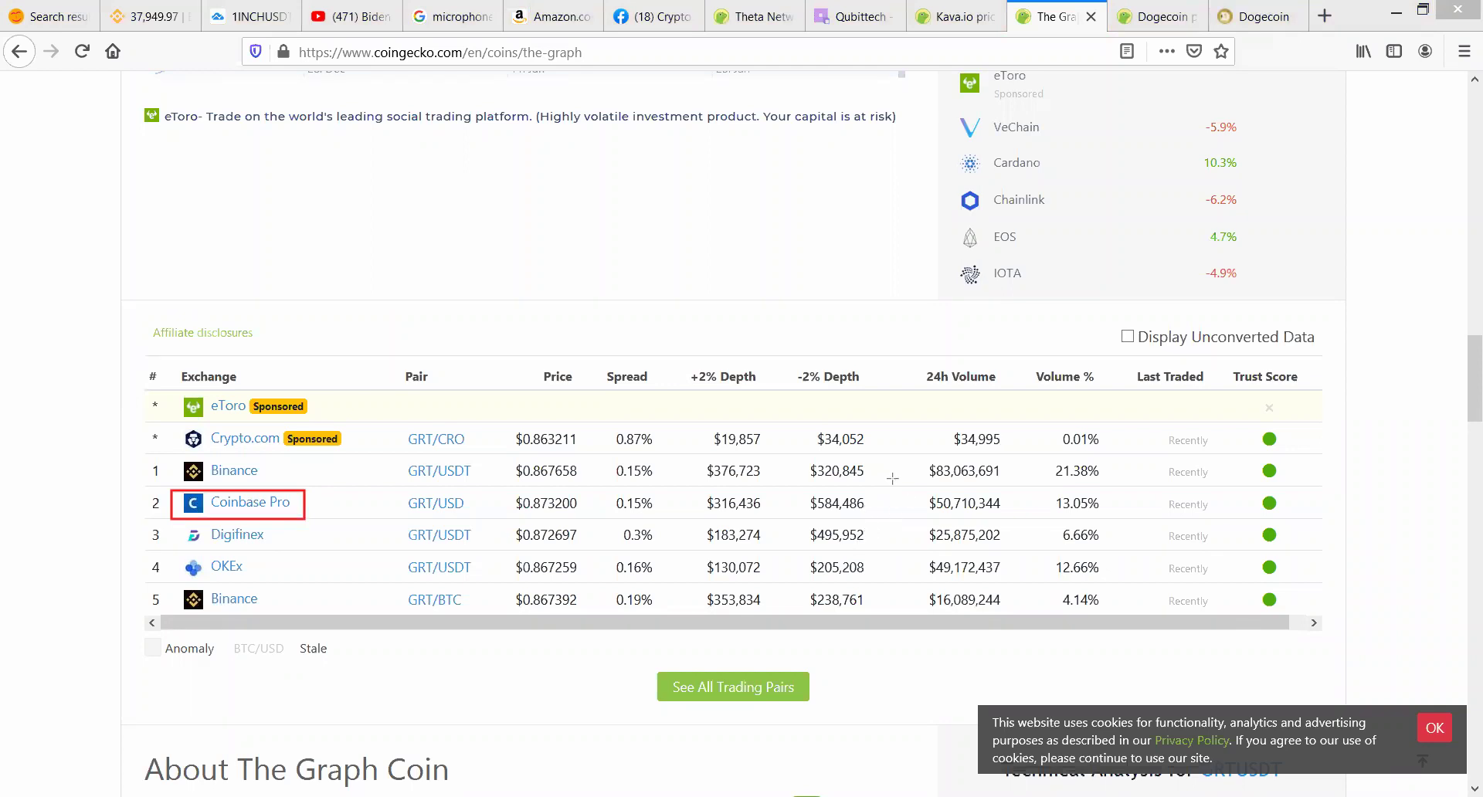
drag(919, 492, 1025, 517)
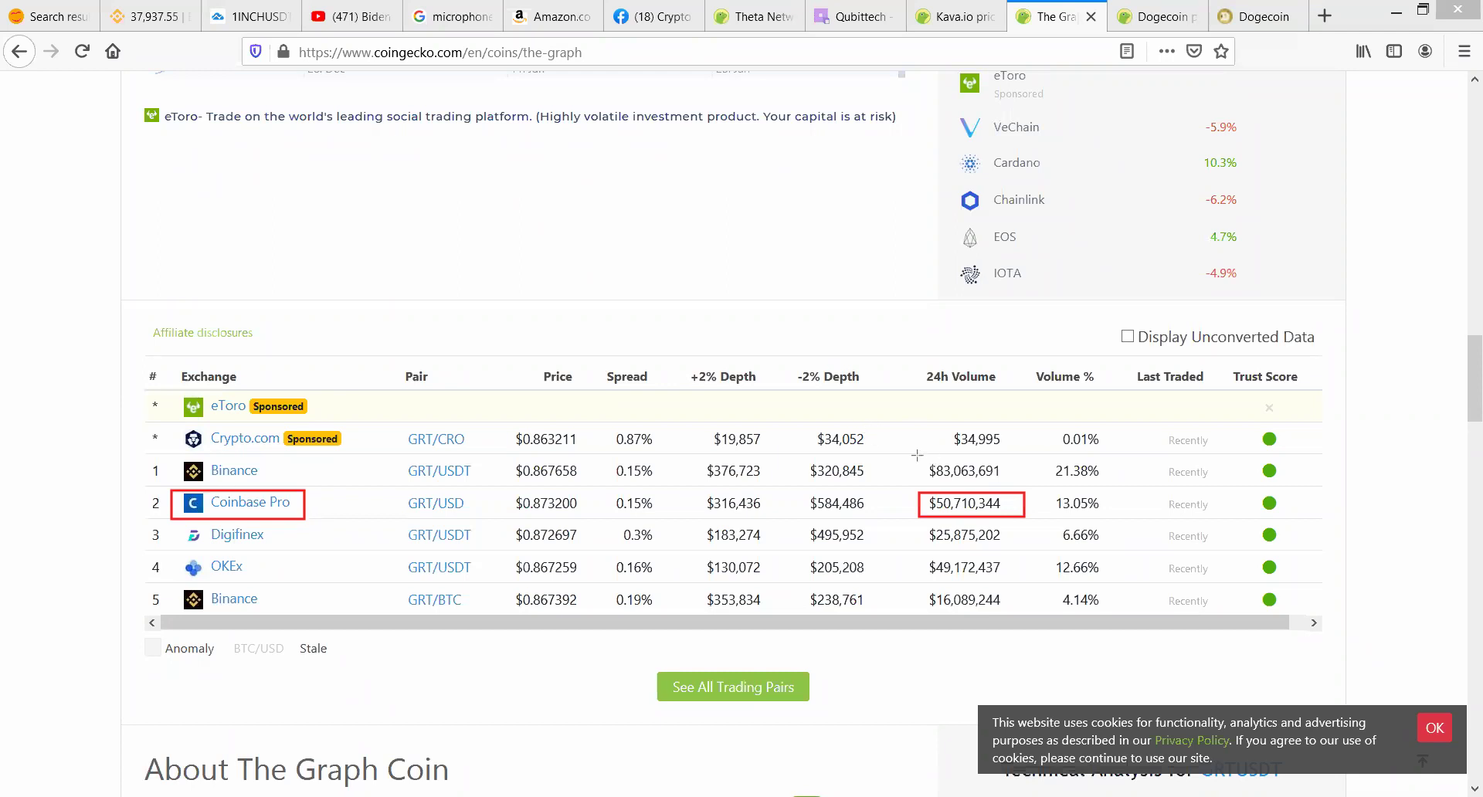
drag(917, 456, 1036, 484)
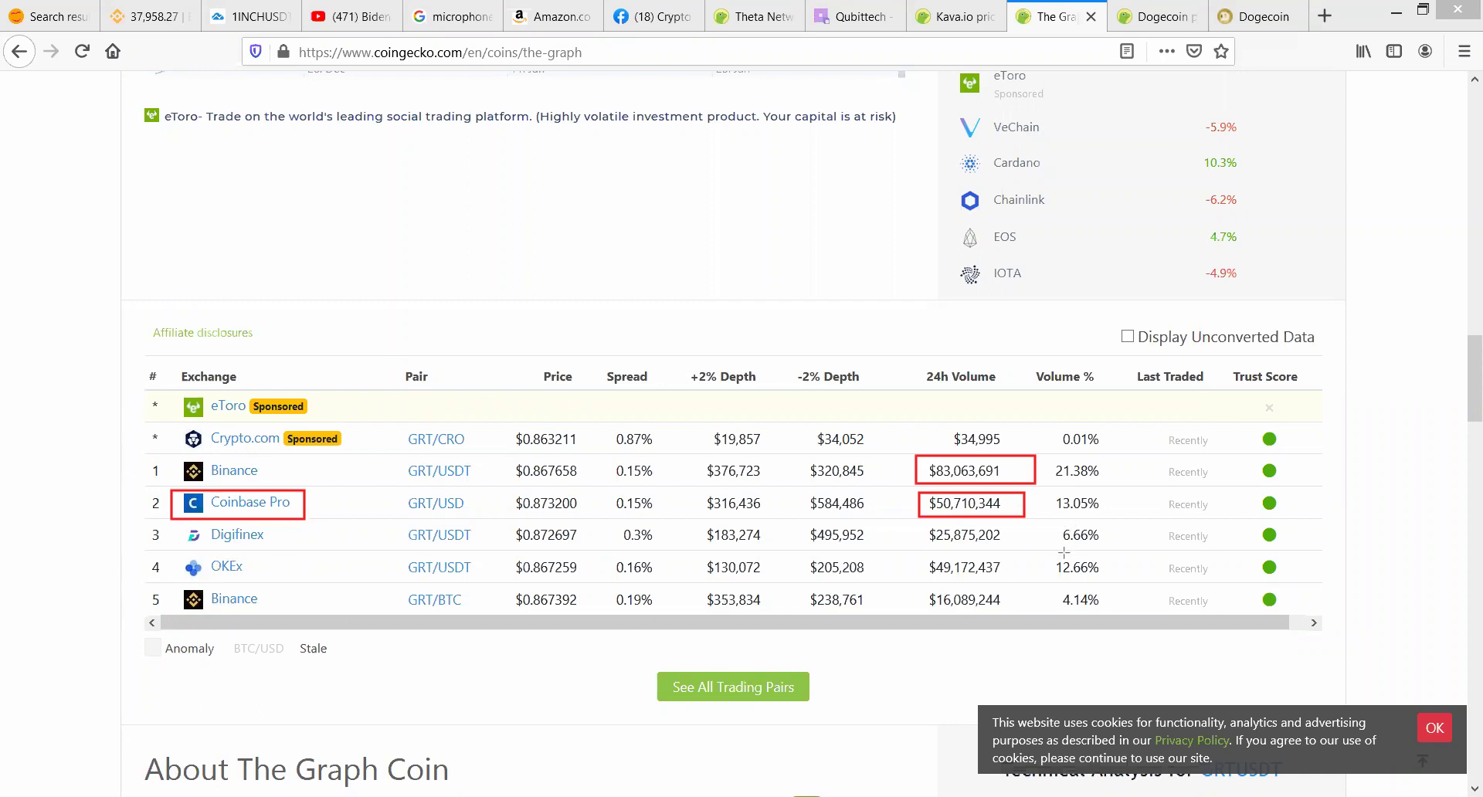
Step: Outline the 24h volume of OKEx's GRT/USDT pair with a red box, then clear all the boxes
drag(917, 553, 1019, 584)
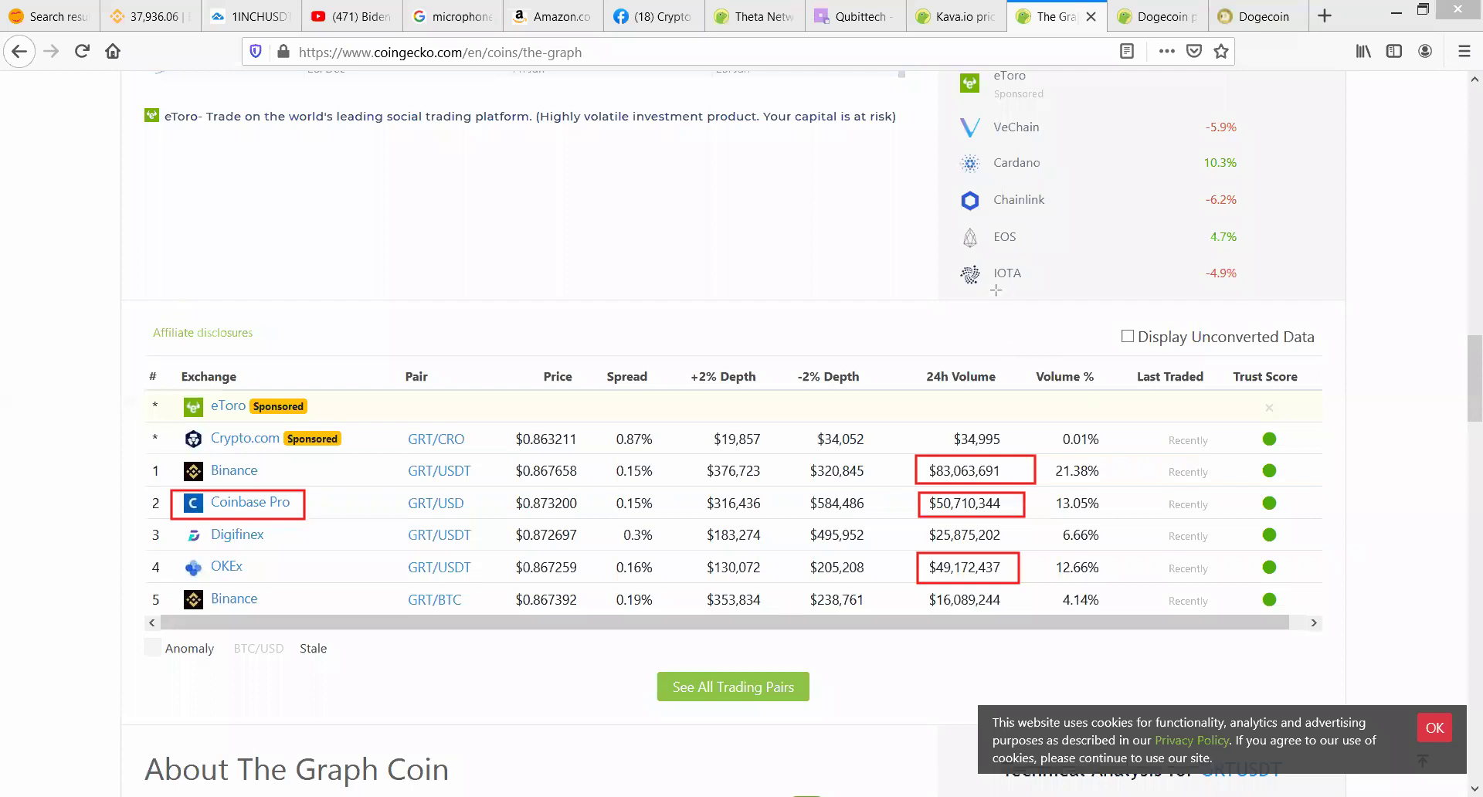
key(e)
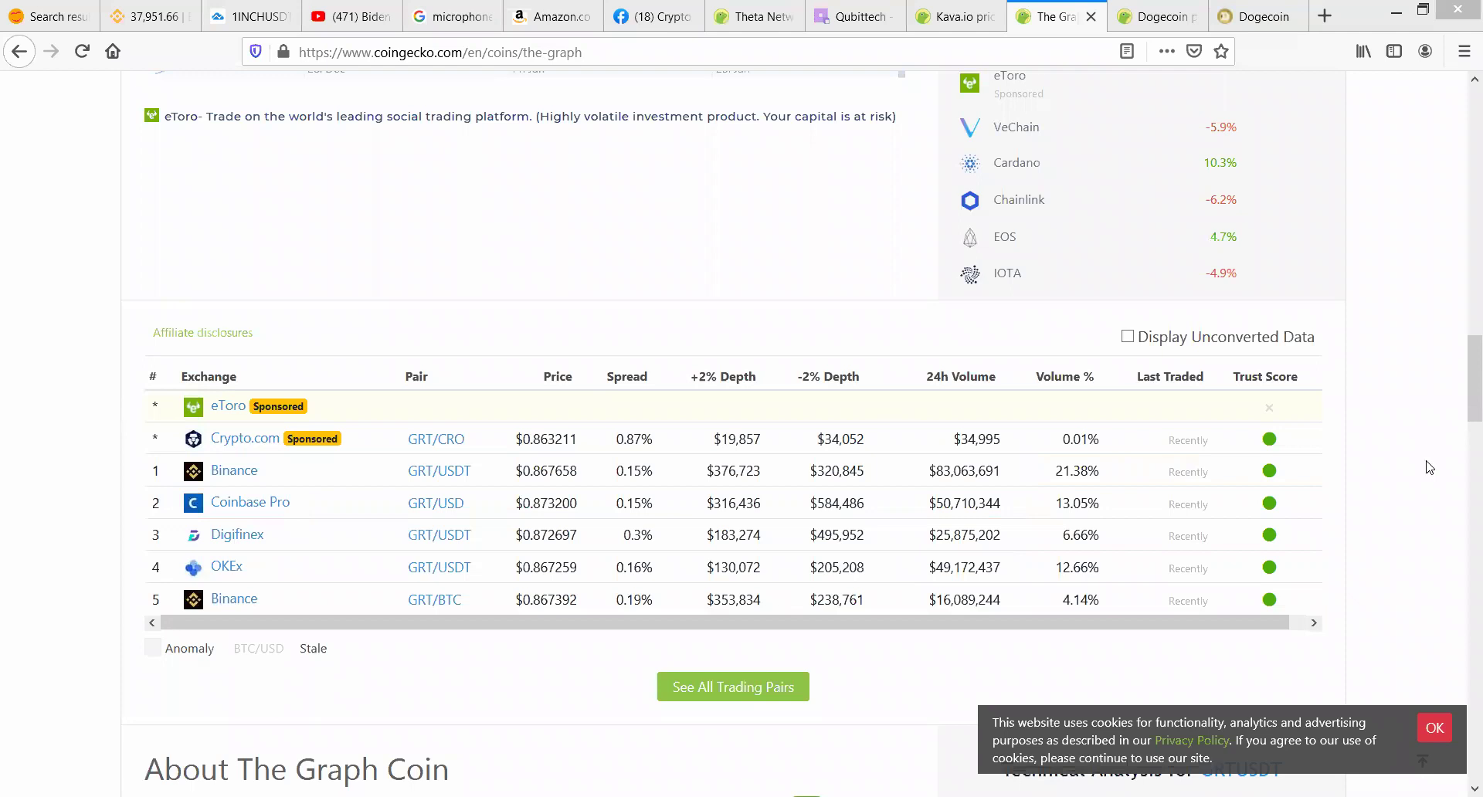
Step: Inspect the most recent point on The Graph's 24h price chart and its price and market stats
scroll(1430, 467, up, 8)
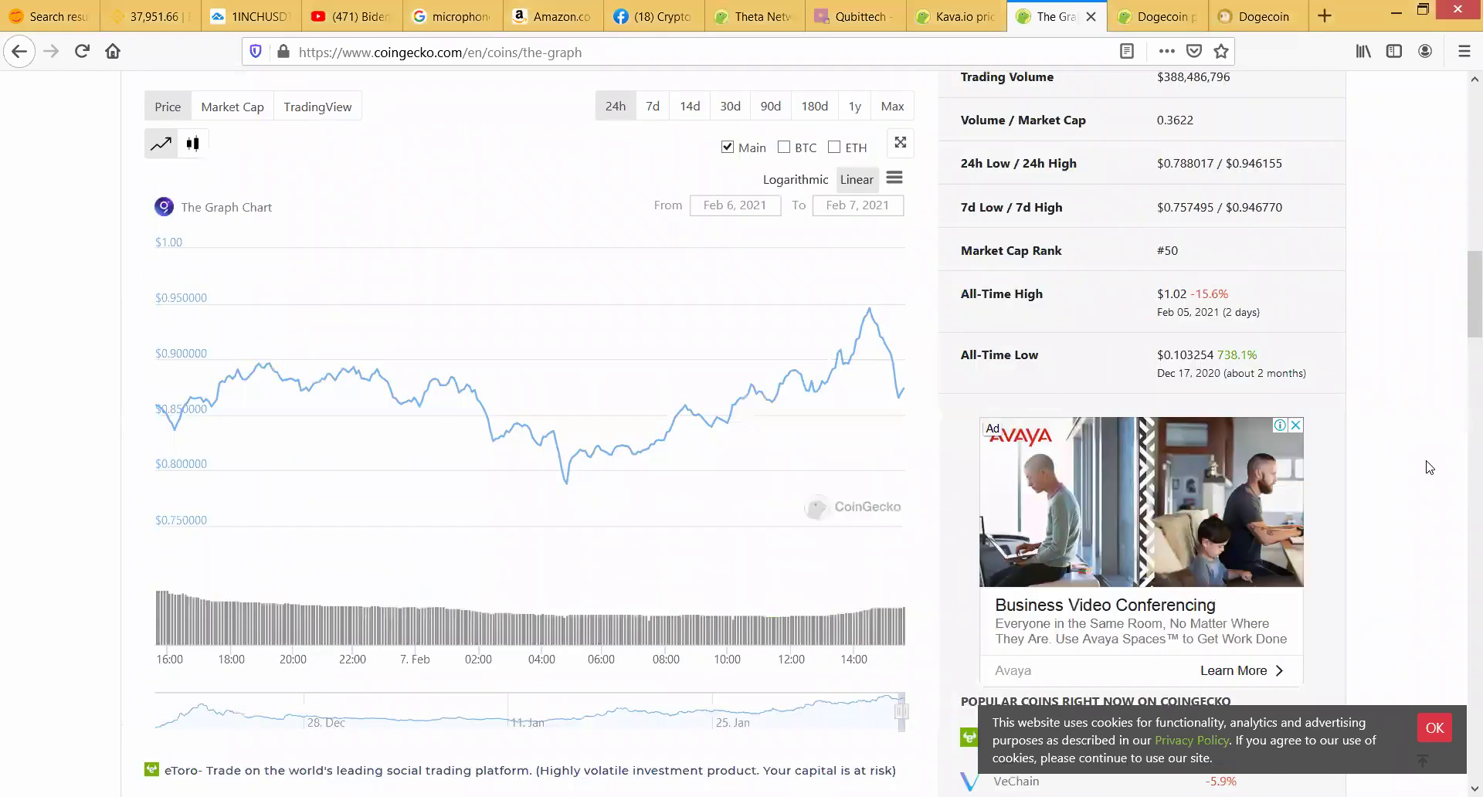
scroll(1430, 468, up, 4)
scroll(1143, 588, down, 1)
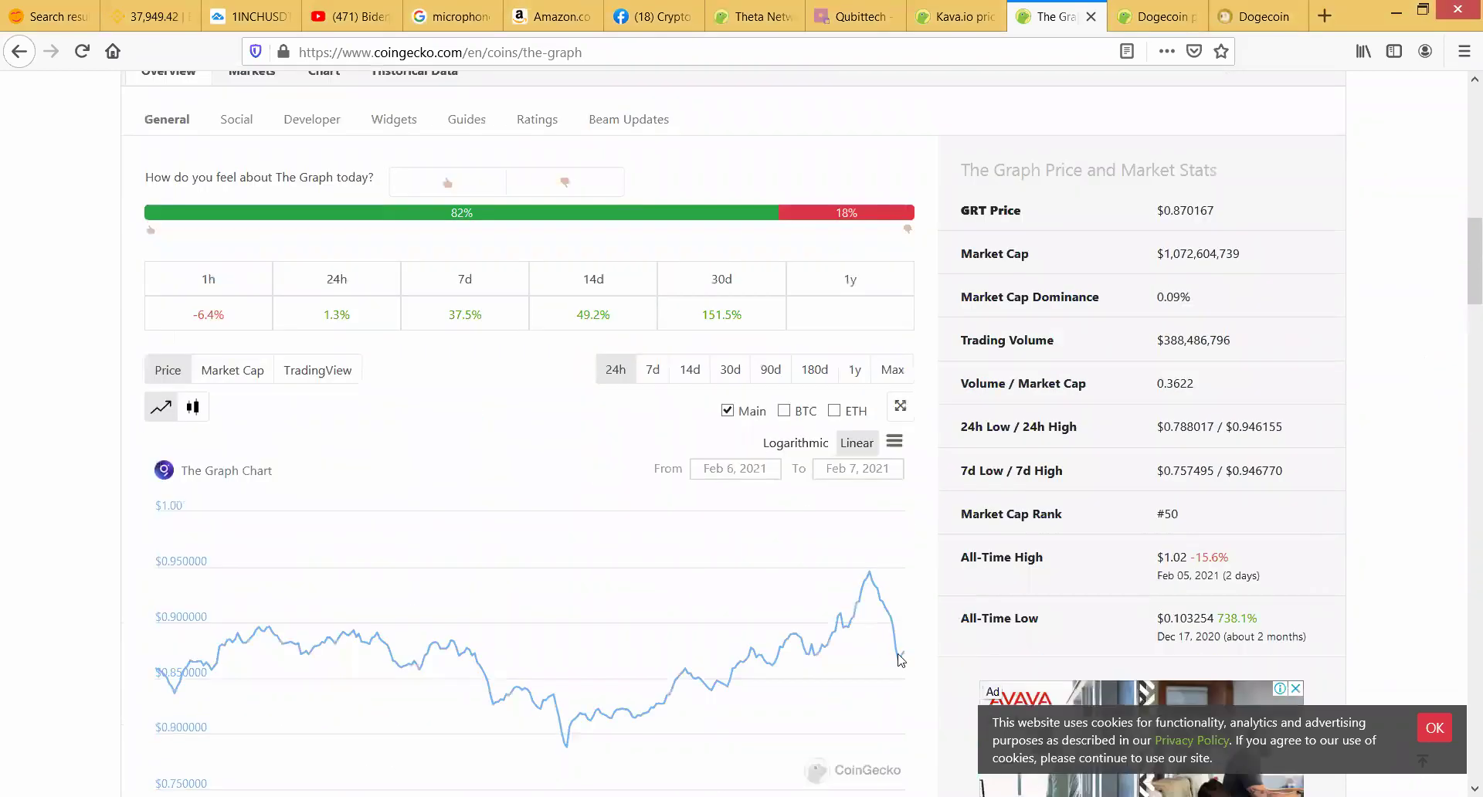
mouse_move(900, 656)
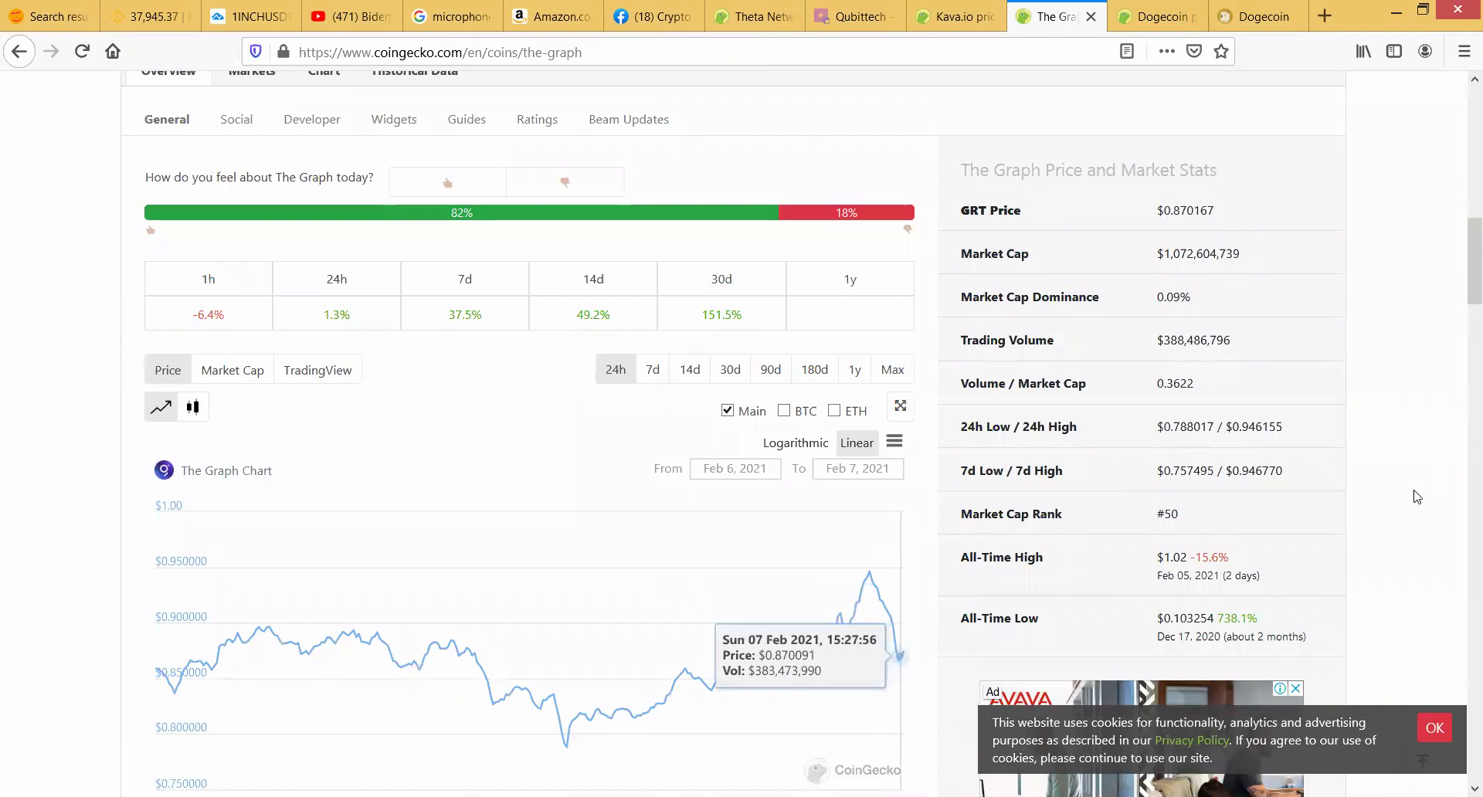
scroll(1417, 498, down, 1)
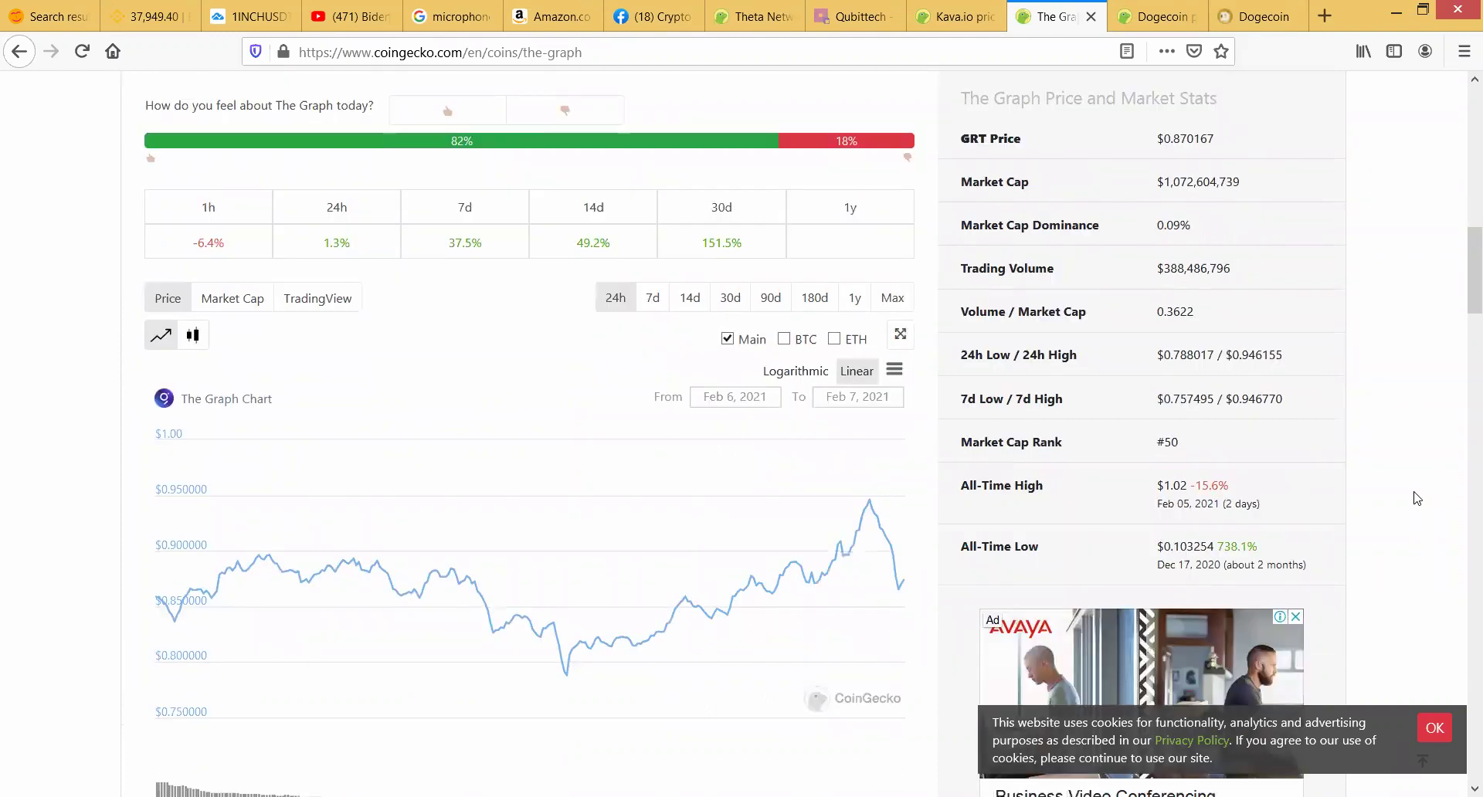
Step: Outline The Graph's whole row of tags, from Token to Decentralized Finance (DeFi), with a red box
scroll(1417, 499, up, 5)
scroll(1417, 498, up, 5)
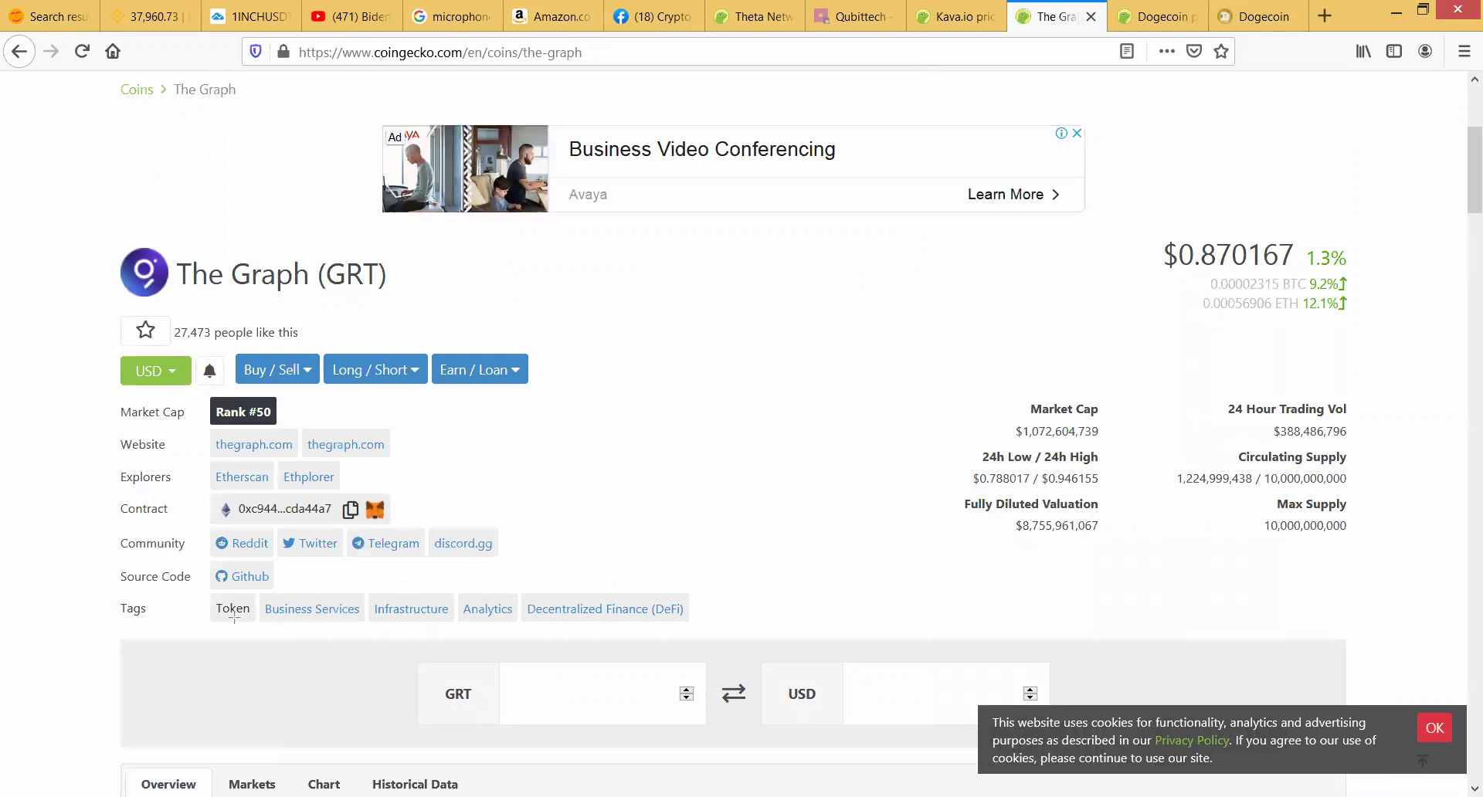
mouse_move(203, 595)
mouse_down()
mouse_move(503, 635)
mouse_move(482, 639)
mouse_up()
drag(663, 626, 714, 626)
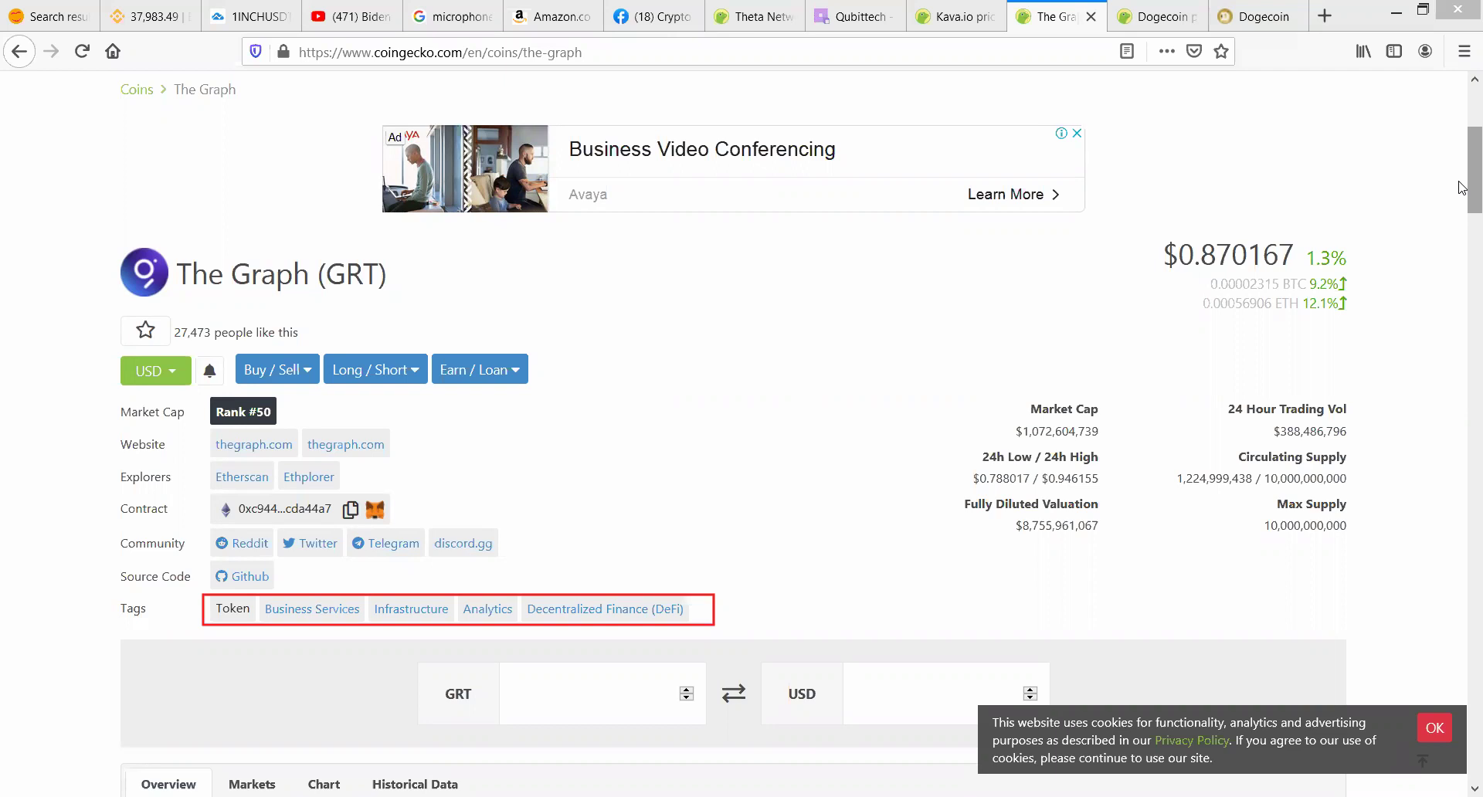
Step: Search the site for "ADA" and open the Cardano (ADA) coin page
drag(1462, 188, 1461, 145)
click(1105, 288)
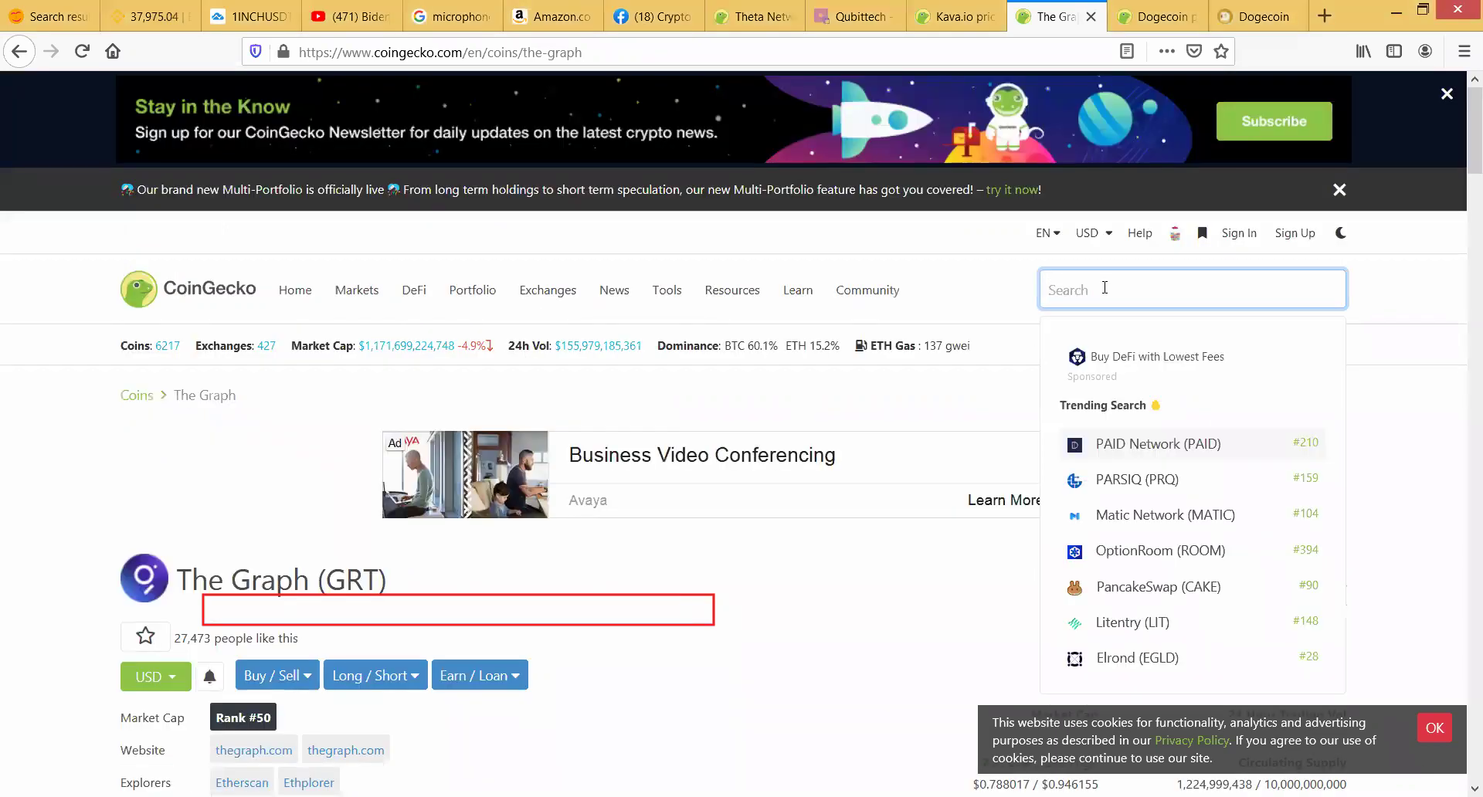
text(ADA)
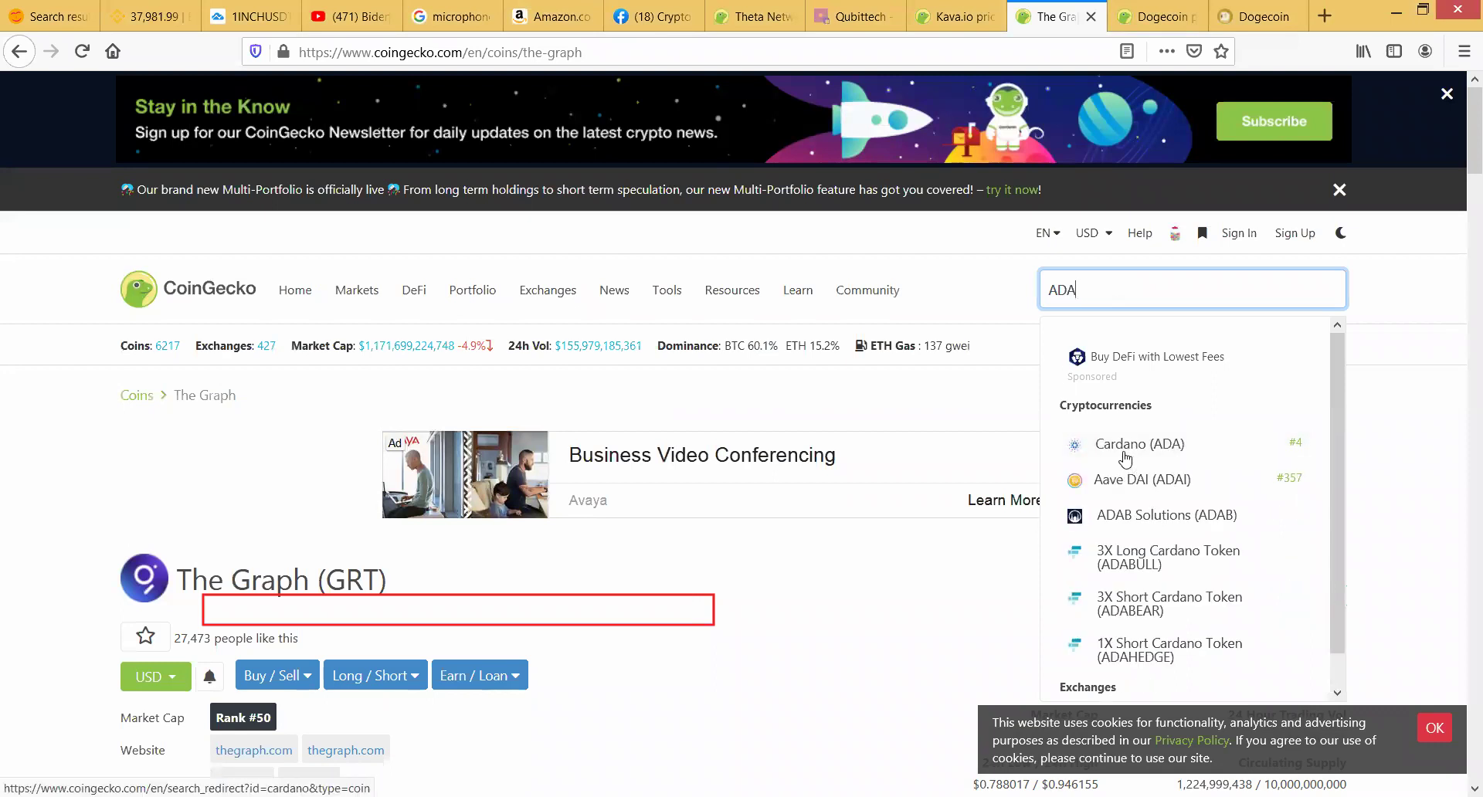
click(1124, 456)
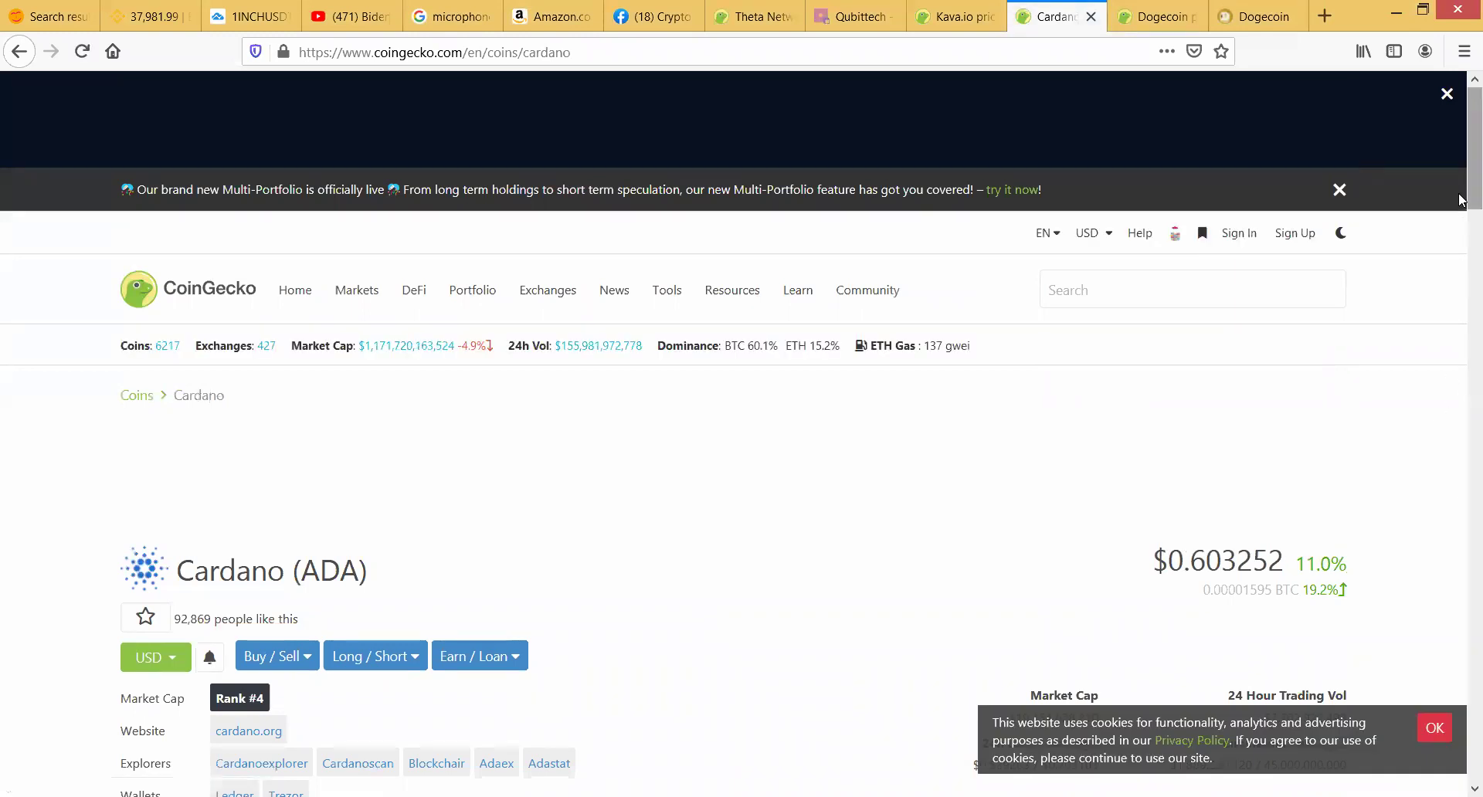
Step: Outline Cardano's 1h and 24h price changes with red boxes, then clear the boxes
scroll(1462, 232, down, 15)
scroll(1463, 212, up, 4)
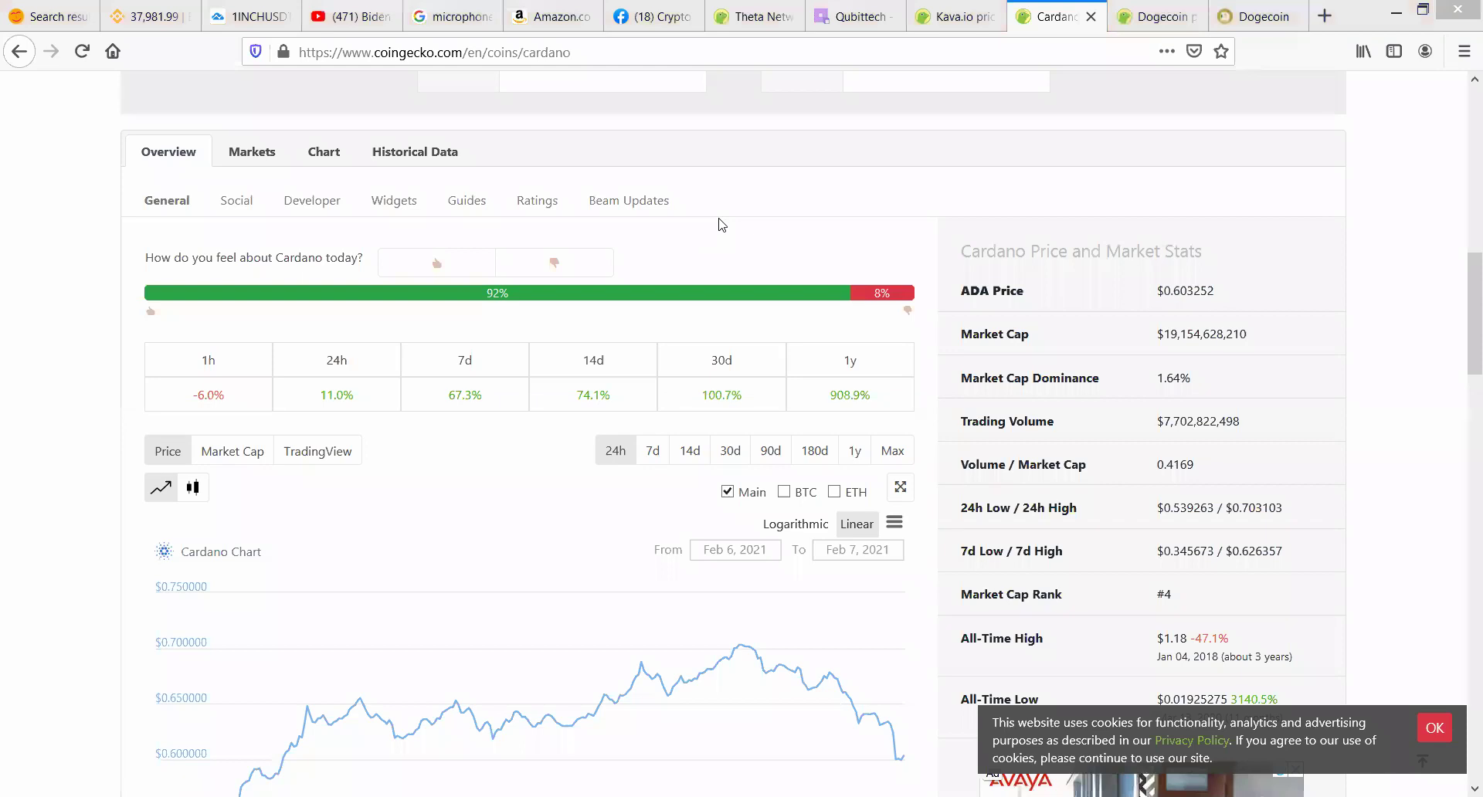
drag(180, 377, 243, 427)
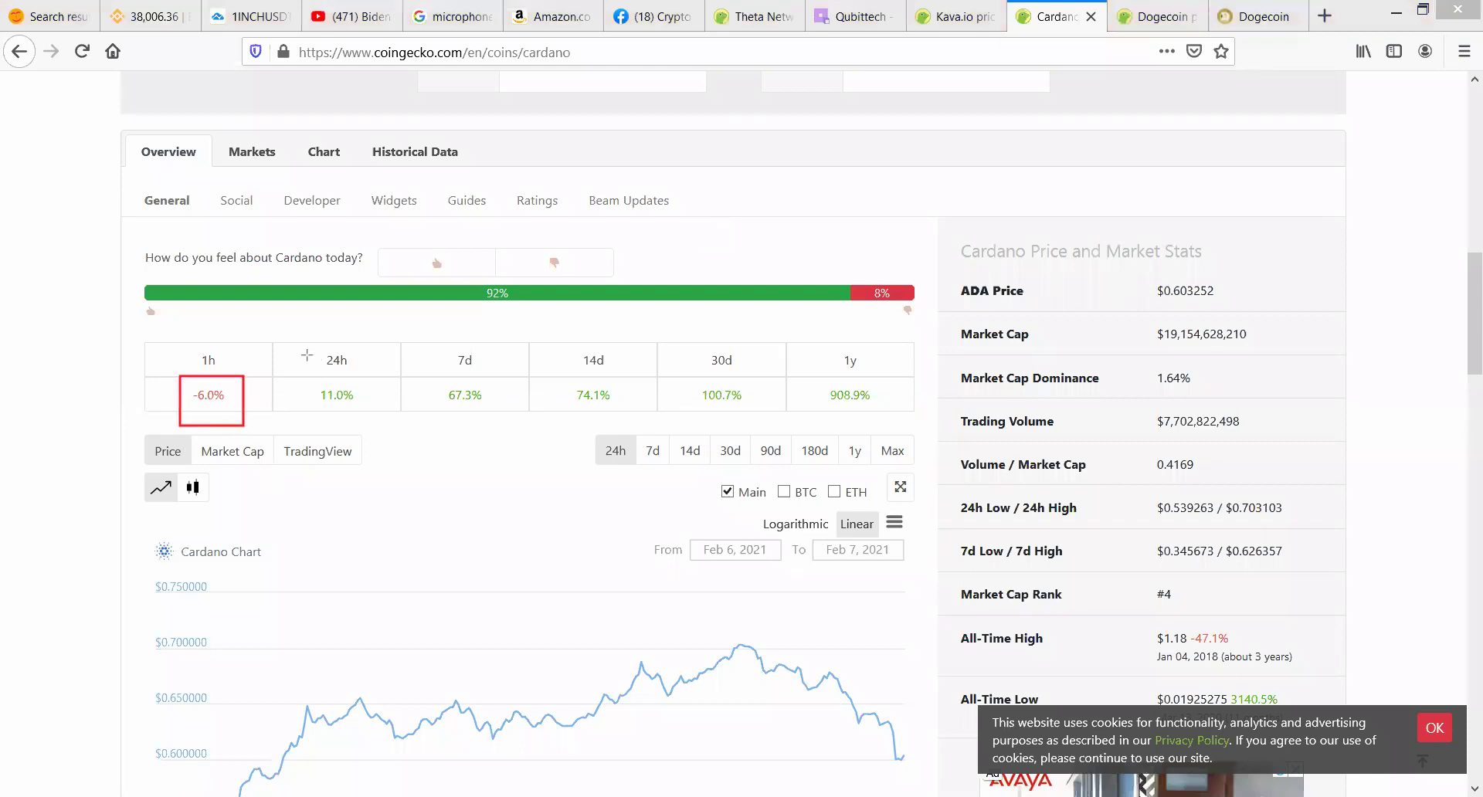
drag(306, 353, 363, 412)
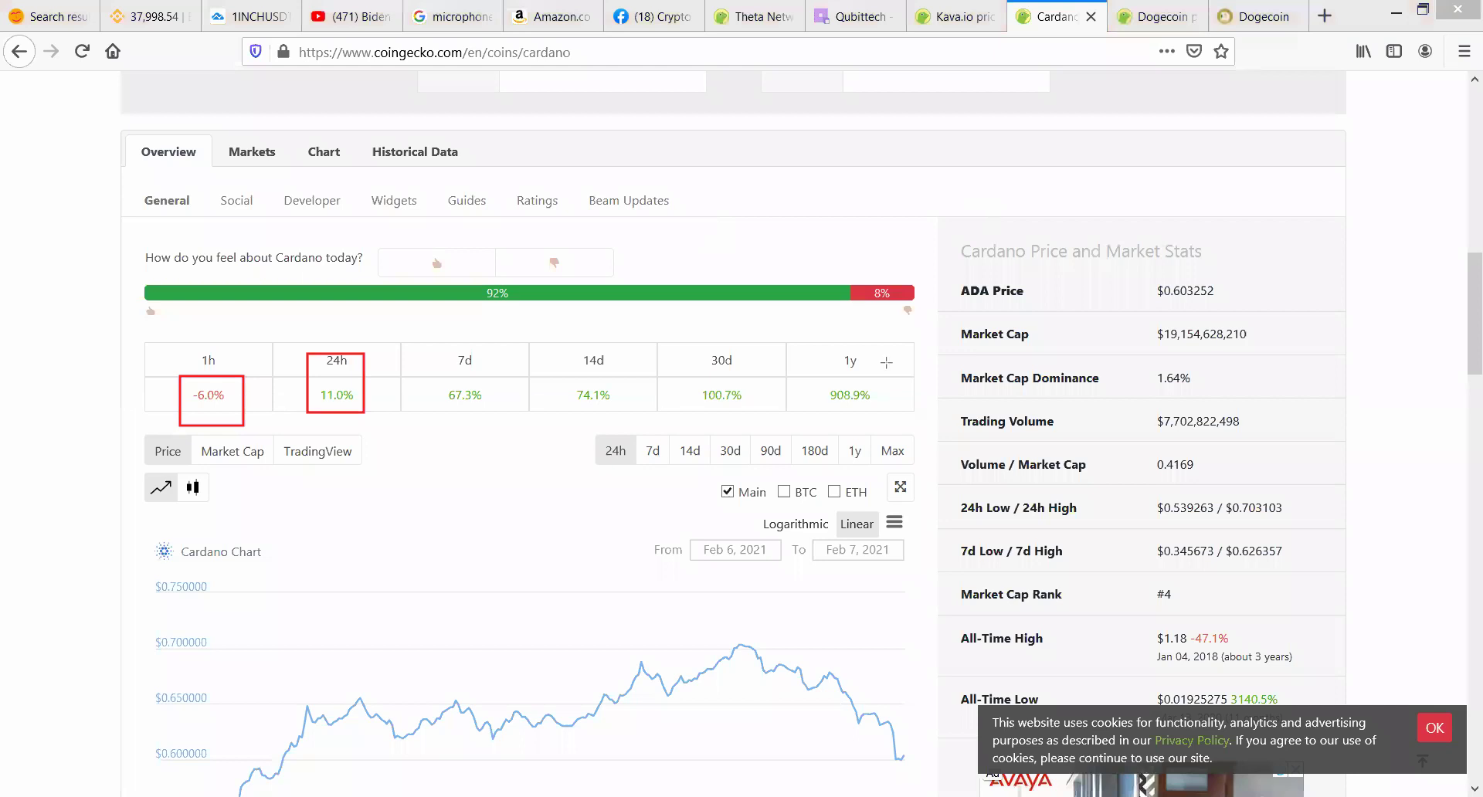
key(e)
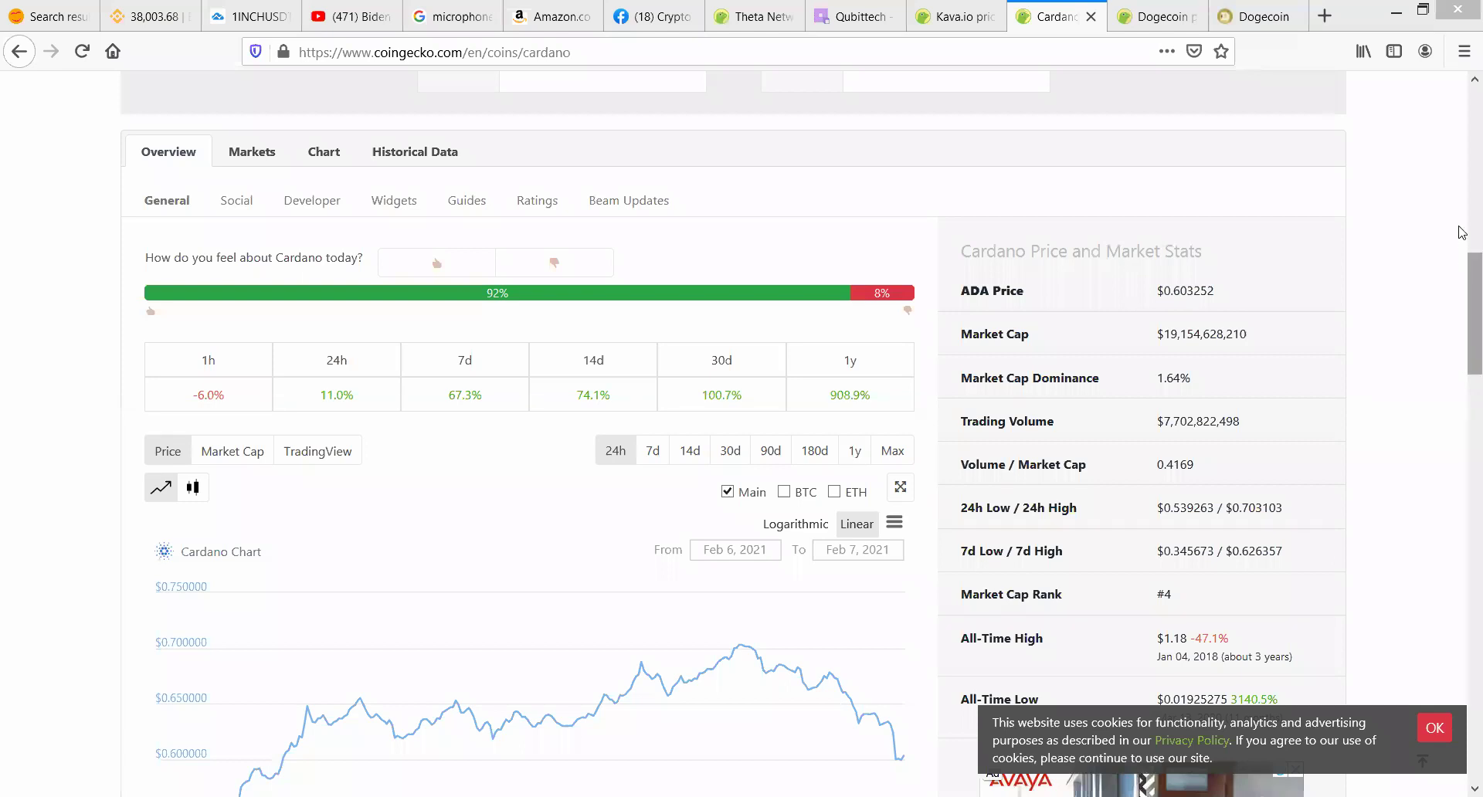
Step: In Cardano's exchange table, outline the 24h volumes of the Binance and Digifinex ADA/USDT pairs with red boxes, then clear them
scroll(1144, 325, up, 8)
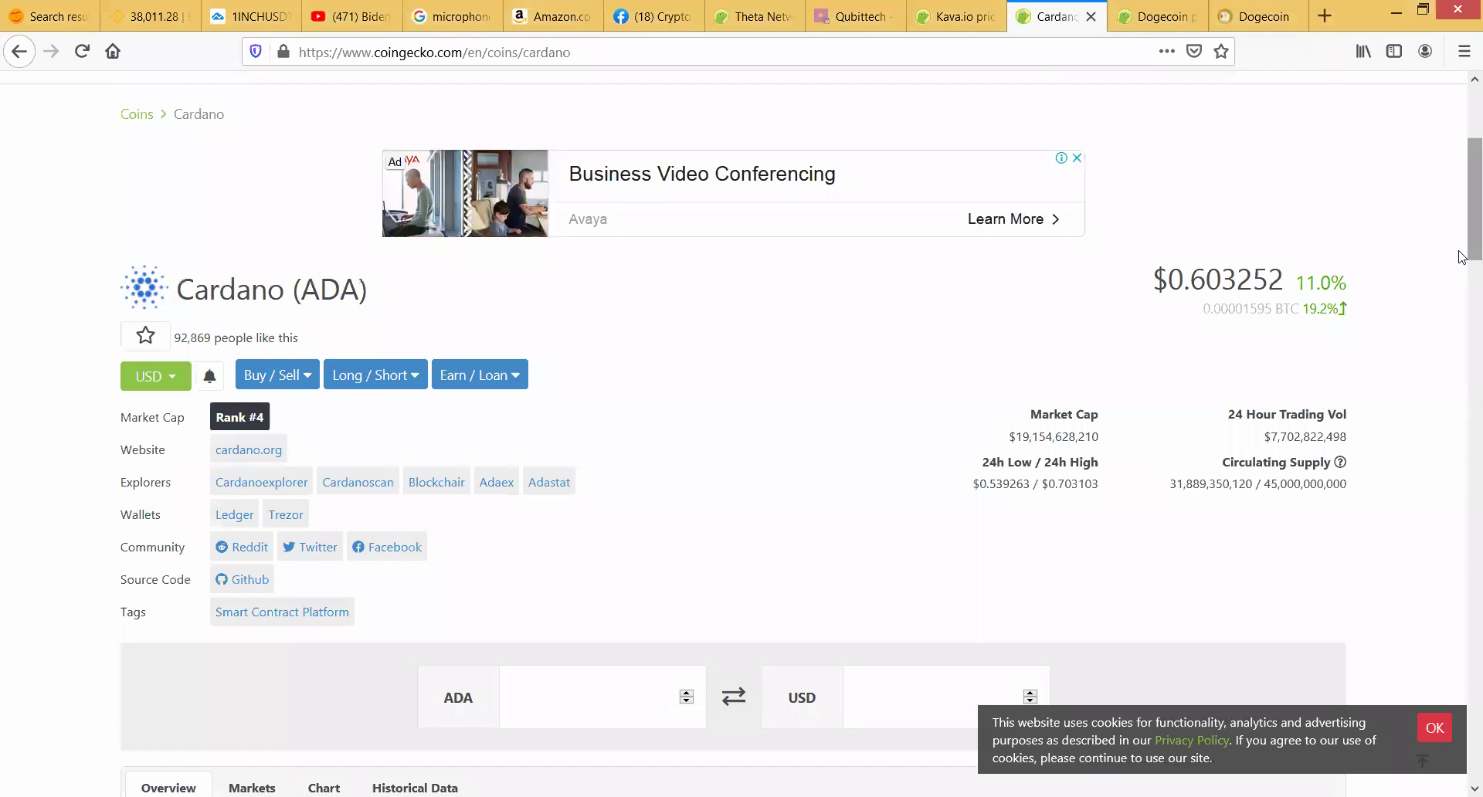
scroll(1463, 257, down, 10)
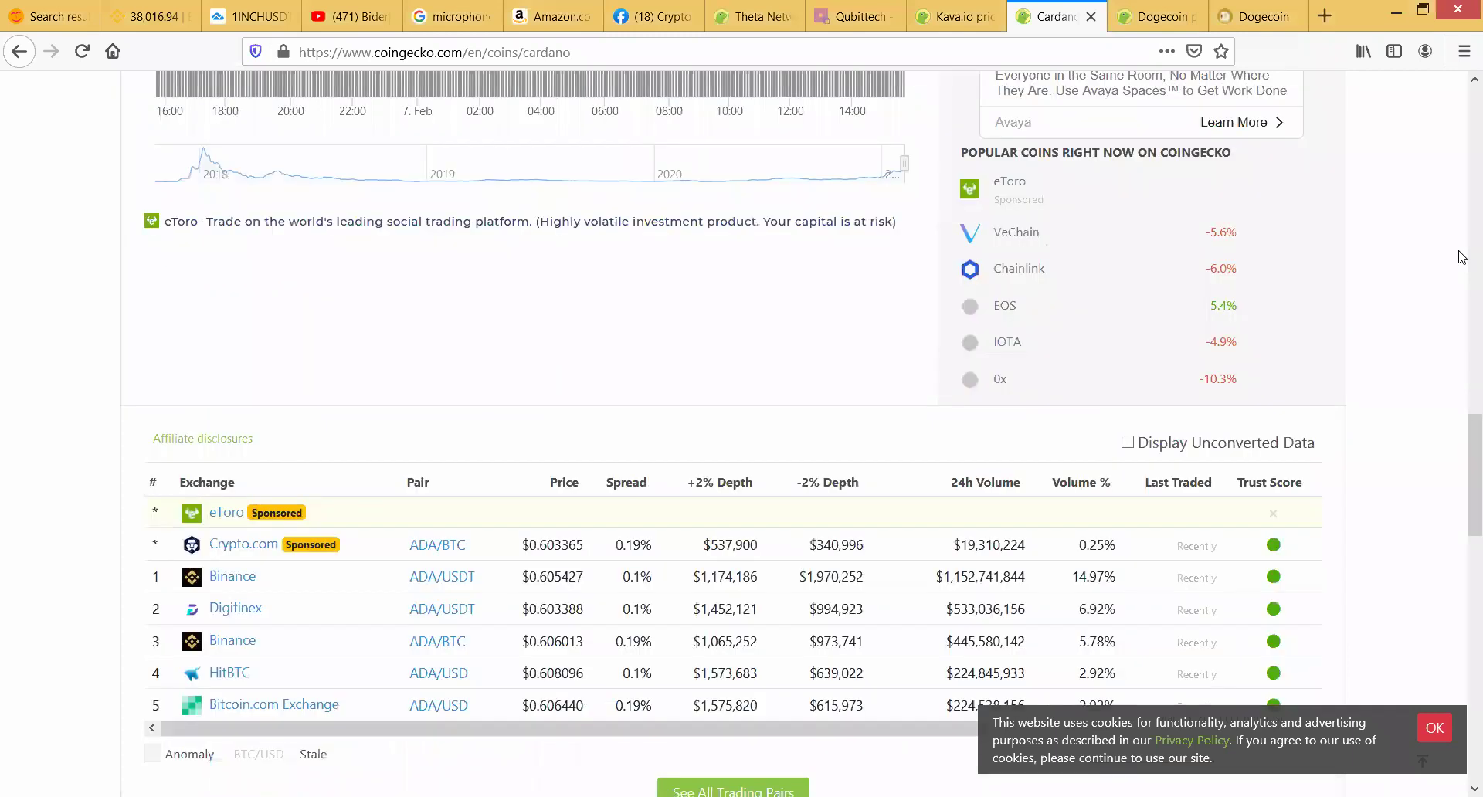
scroll(1462, 257, down, 2)
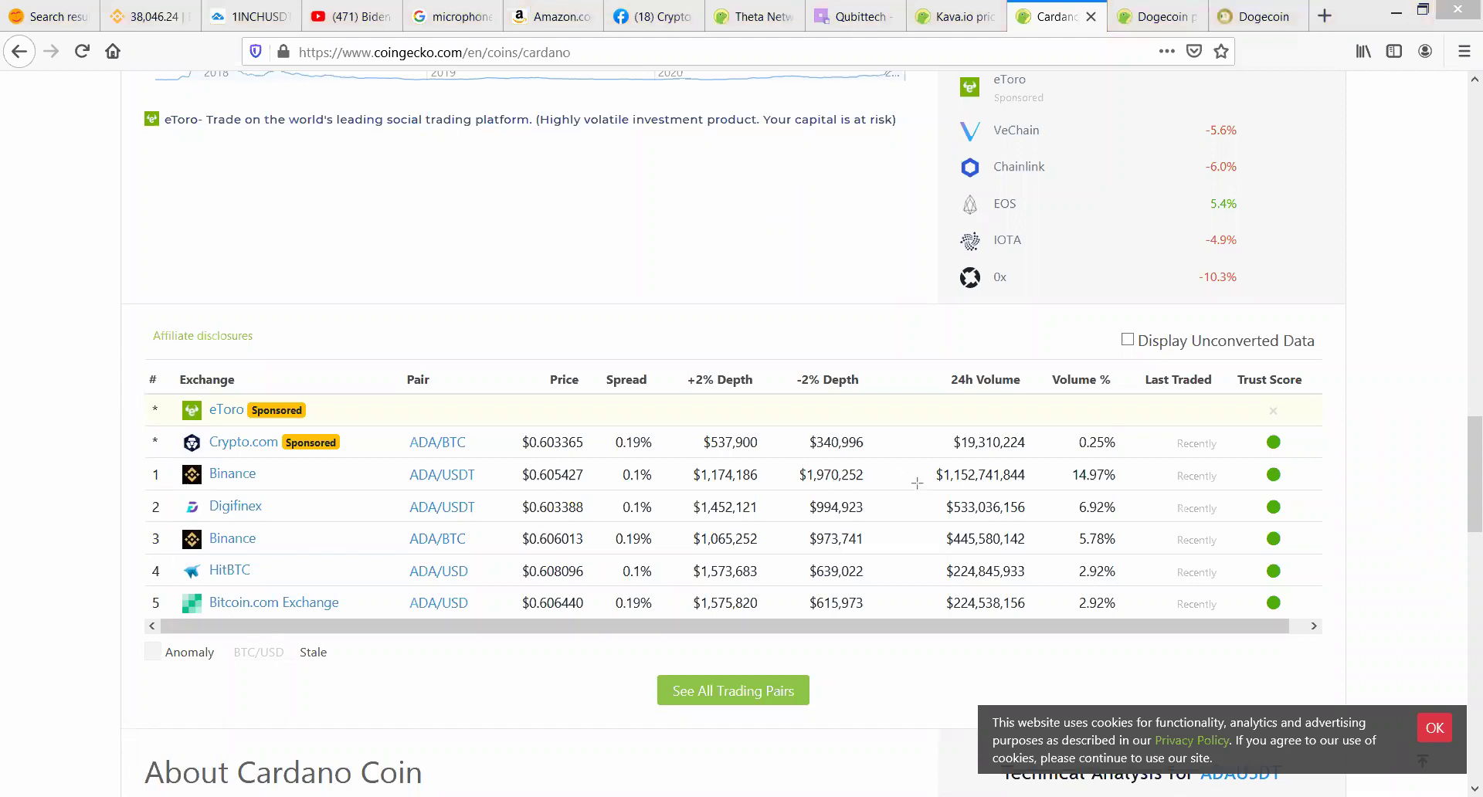
mouse_move(931, 454)
mouse_down()
mouse_move(1046, 502)
mouse_move(1045, 489)
mouse_up()
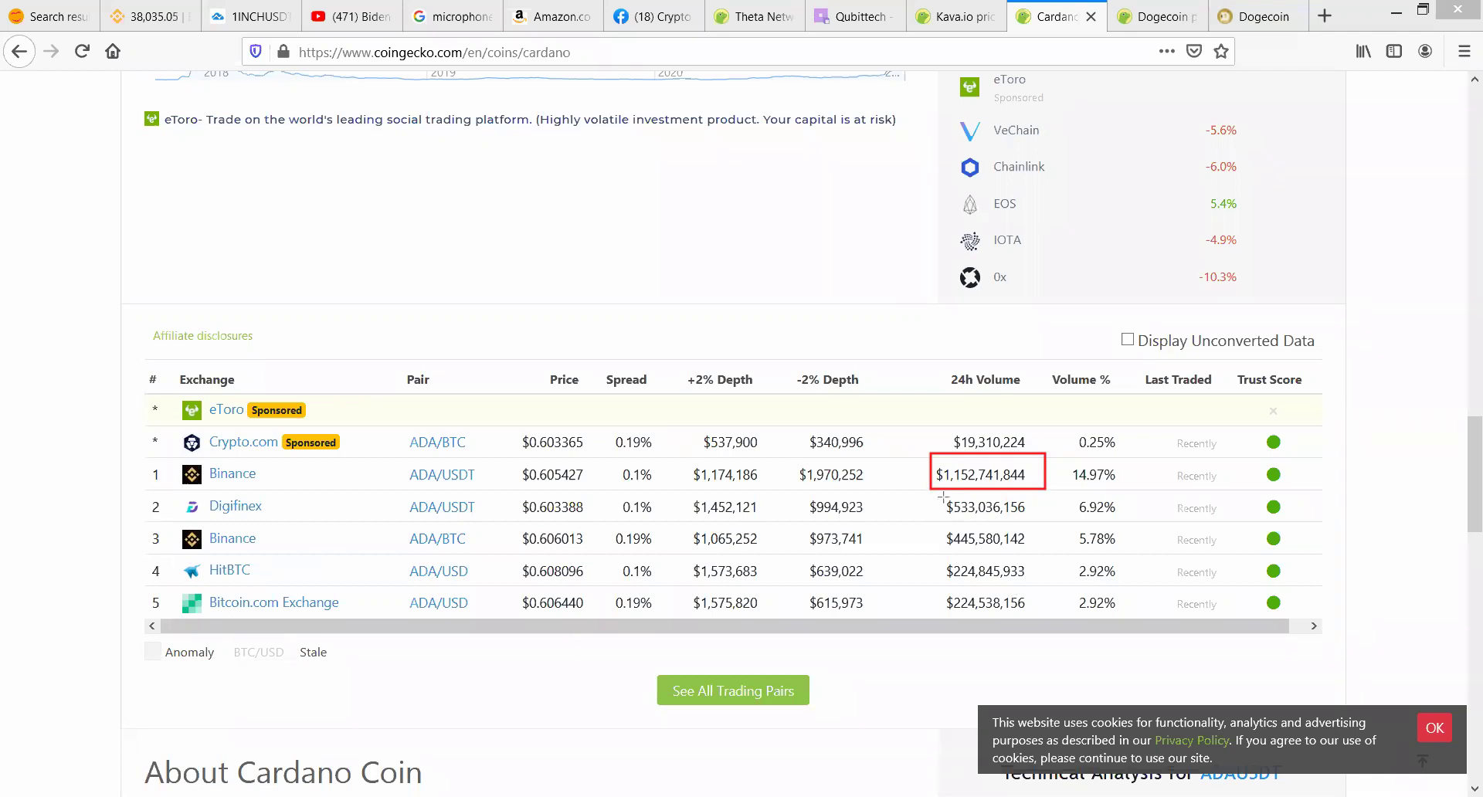
drag(944, 492, 1036, 529)
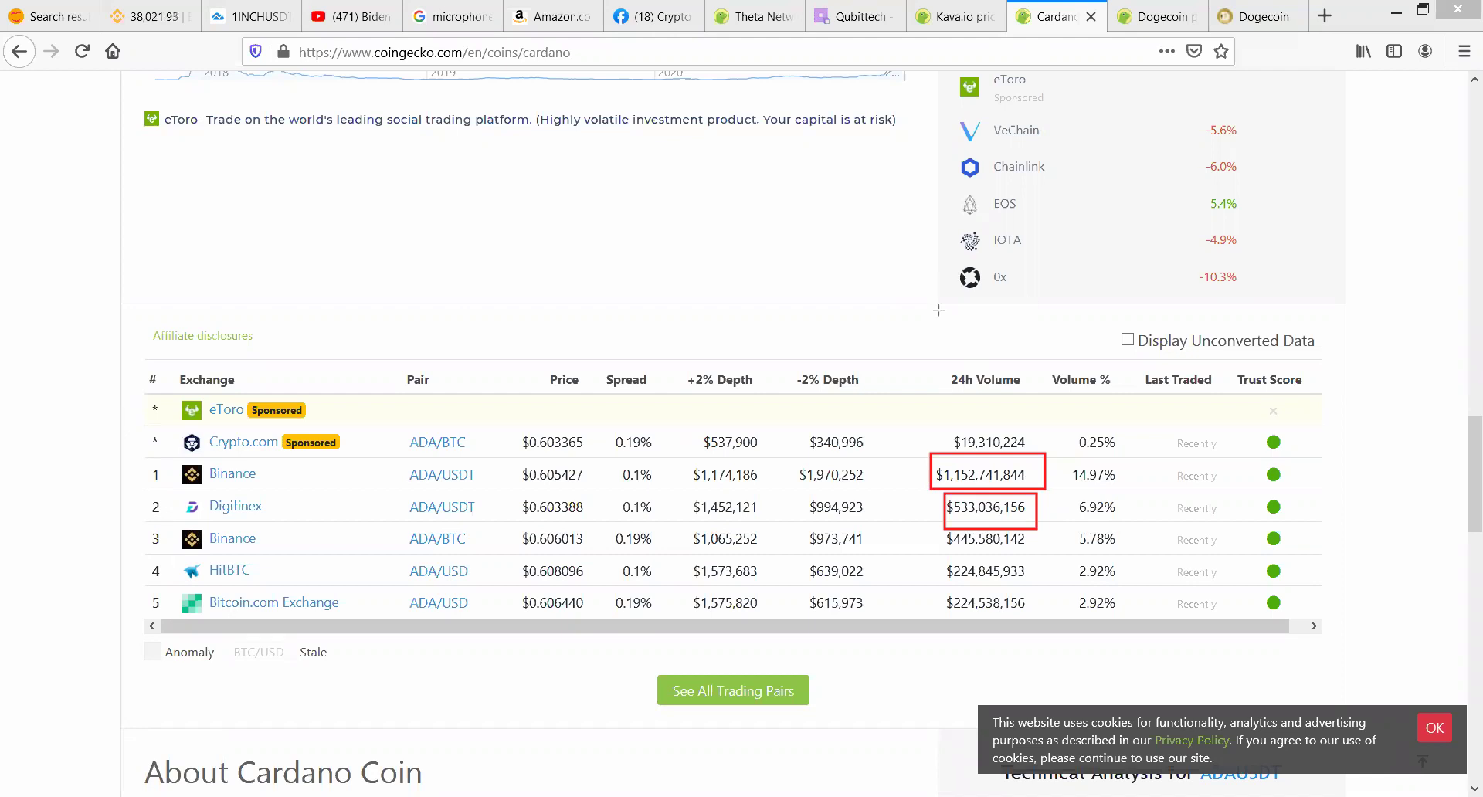
key(e)
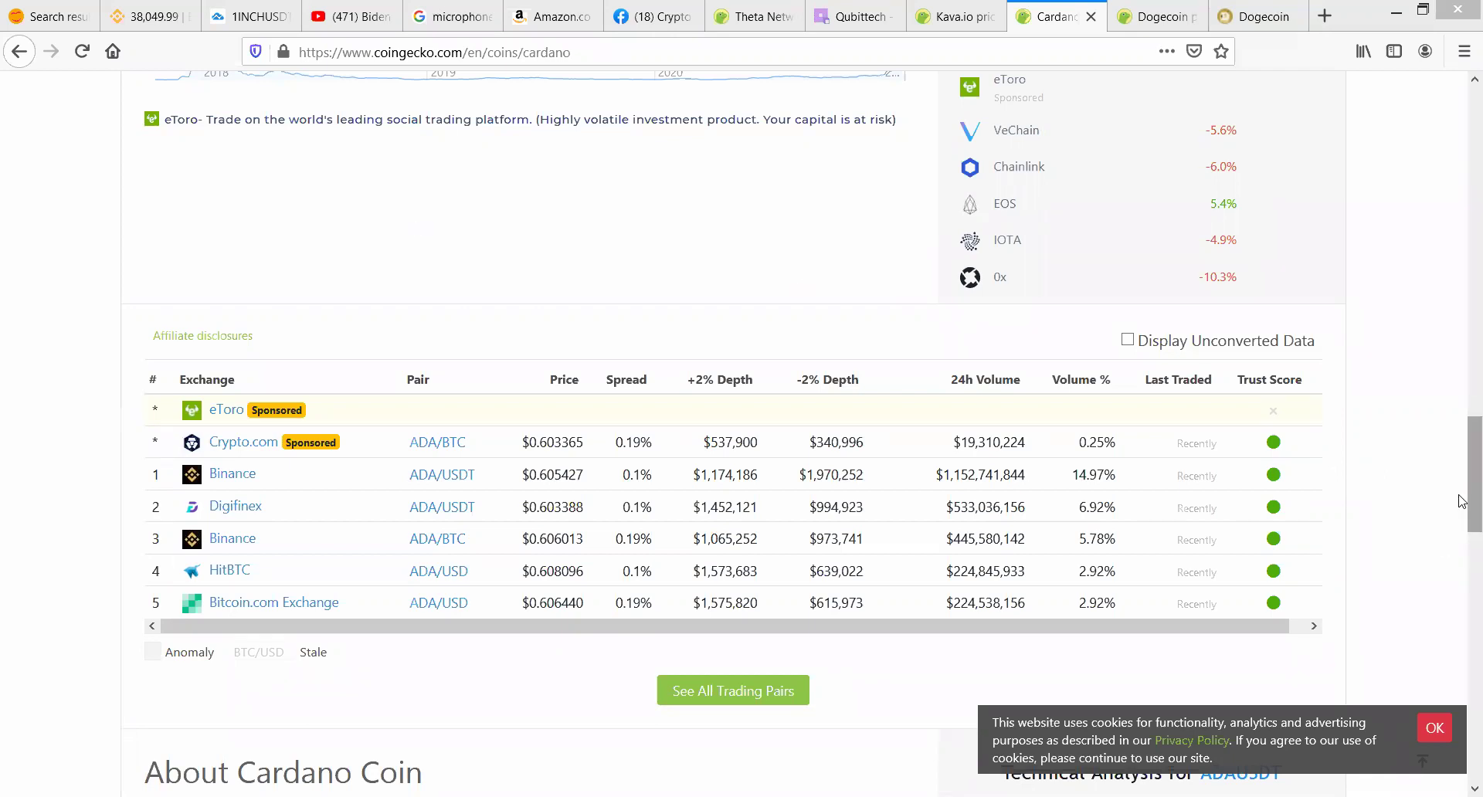
Step: Search the site for "SOL" and open the Solana (SOL) coin page
drag(1463, 502, 1462, 192)
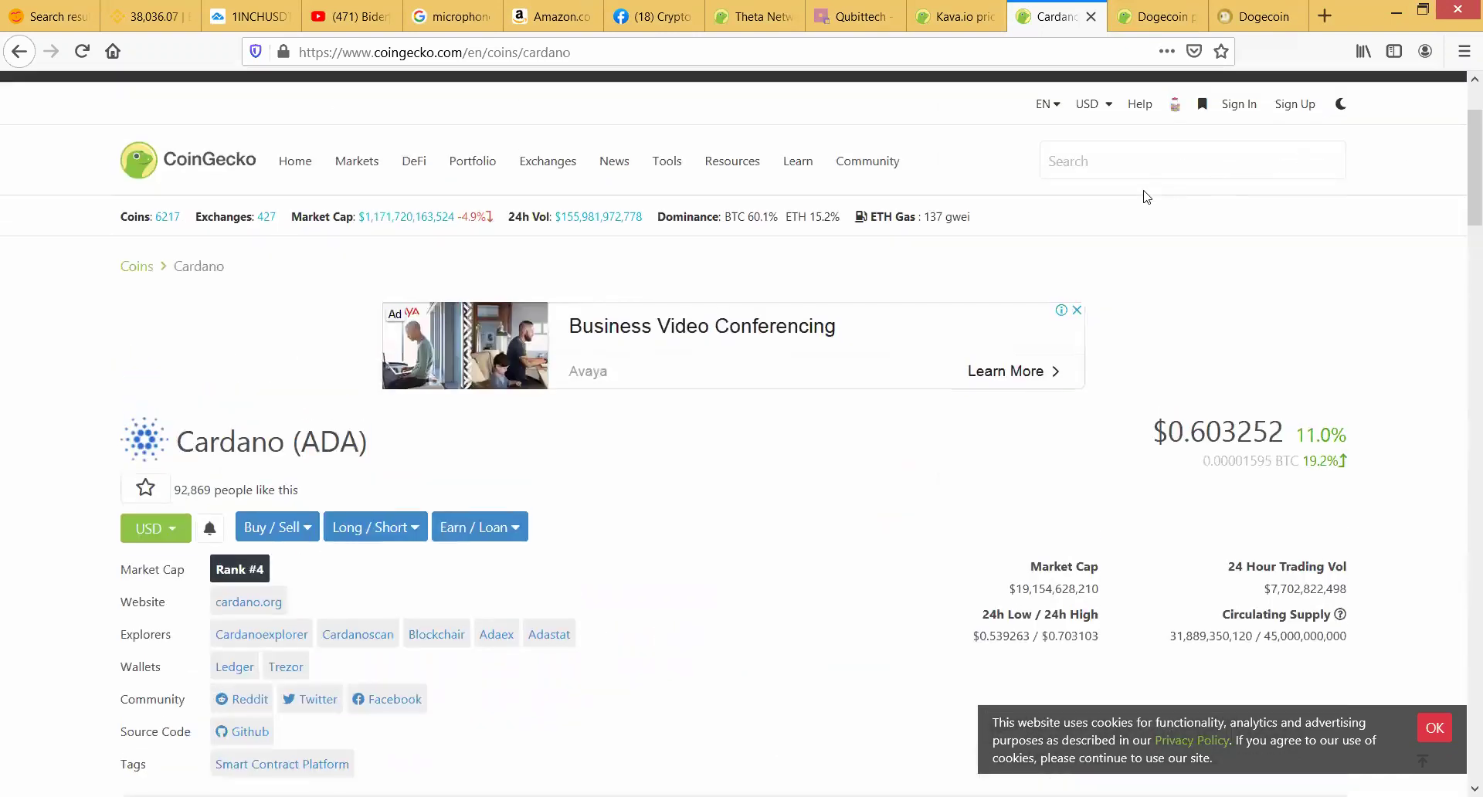
click(1104, 161)
text(SOL)
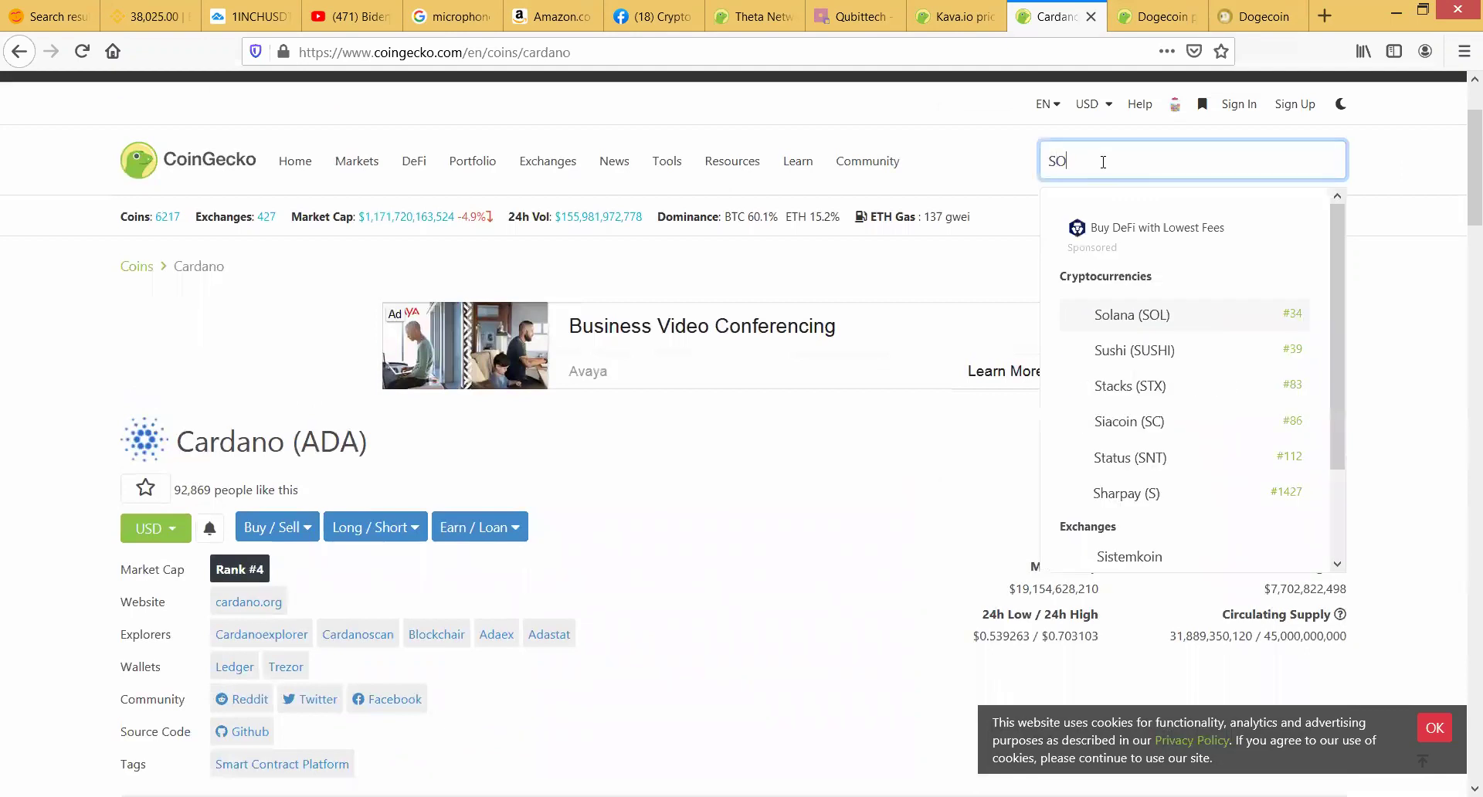
click(1141, 315)
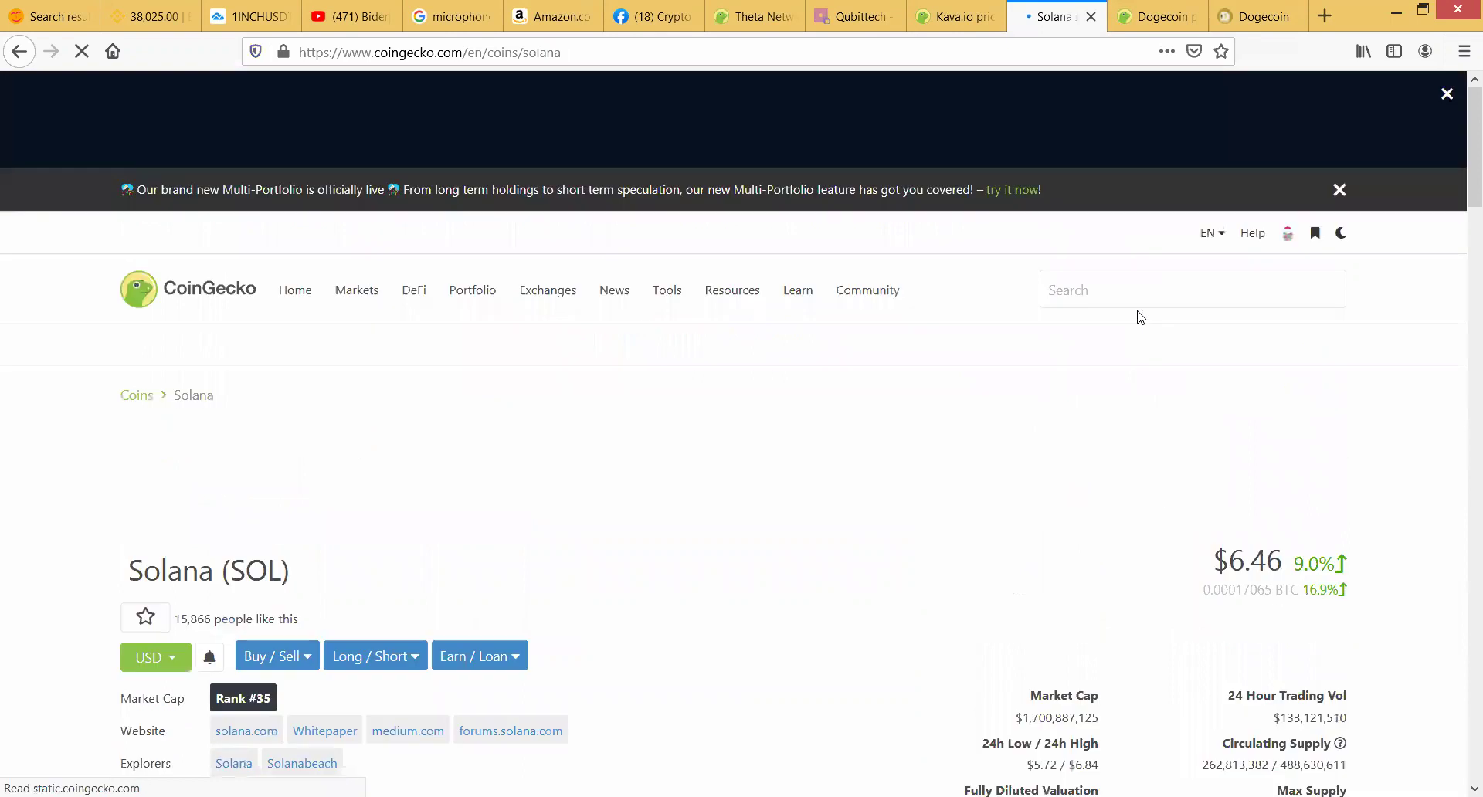
click(1450, 96)
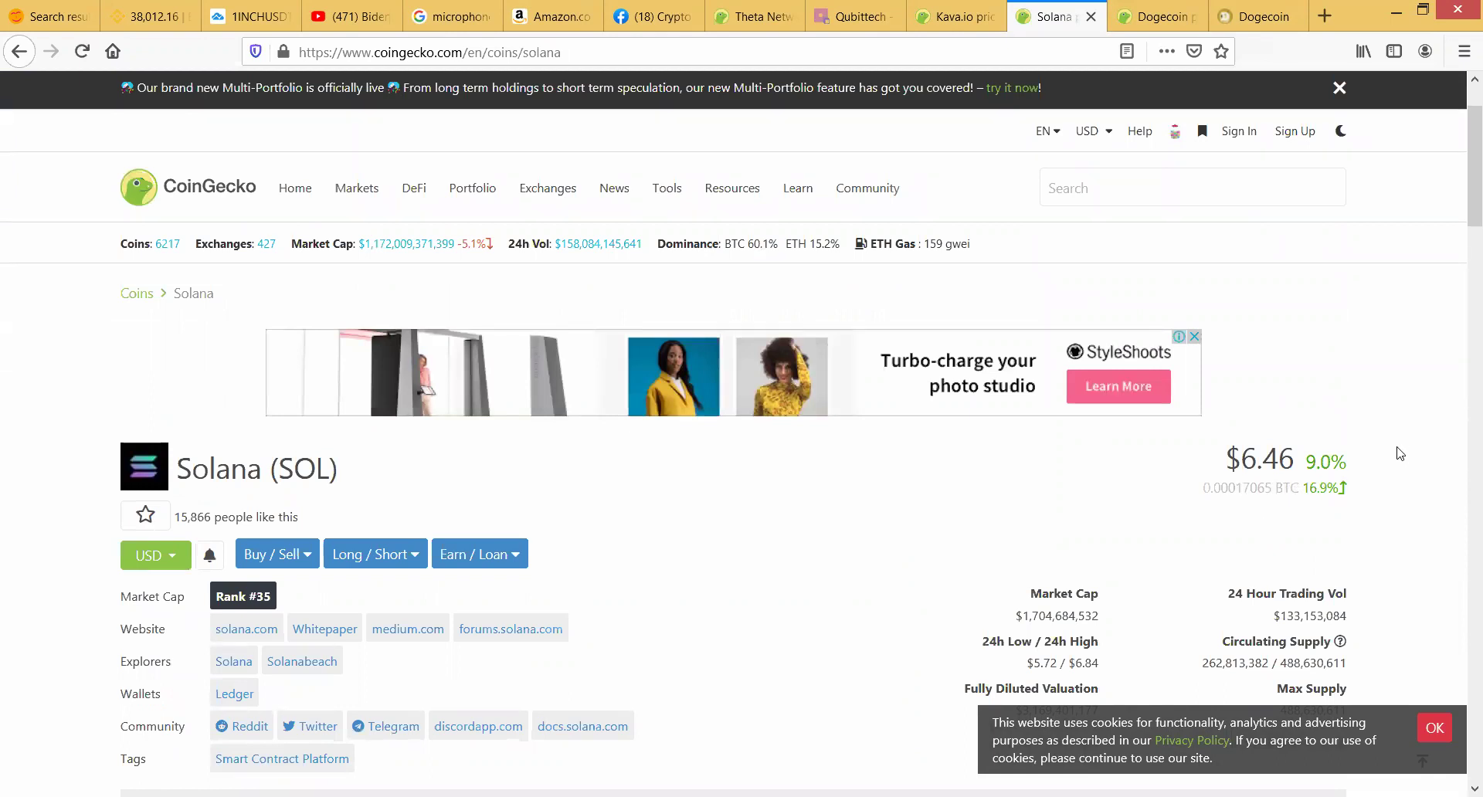
Step: Outline Solana's Smart Contract Platform tag with a red box, then clear the box
scroll(1402, 458, down, 3)
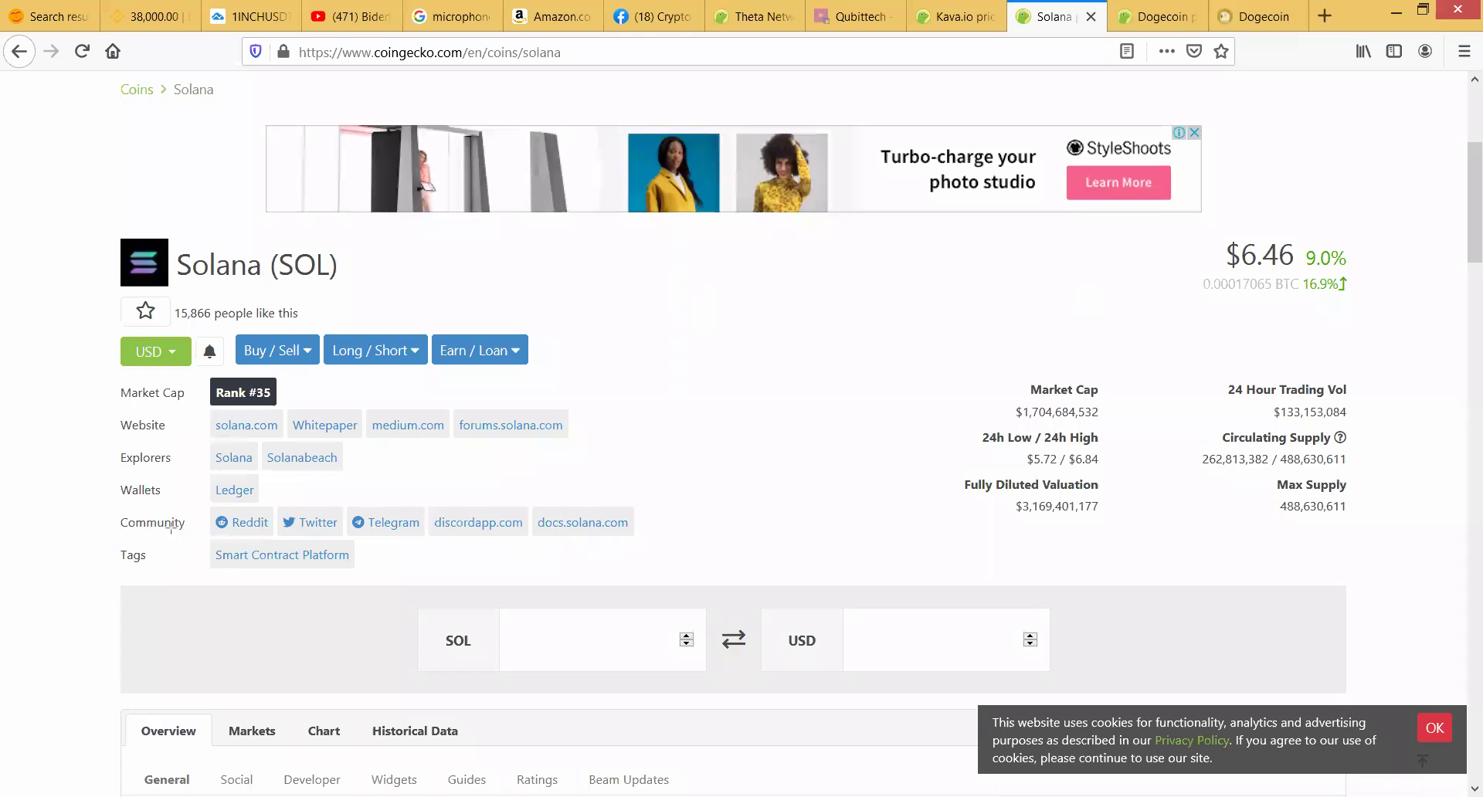
mouse_move(200, 540)
mouse_down()
mouse_move(253, 570)
mouse_move(366, 573)
mouse_up()
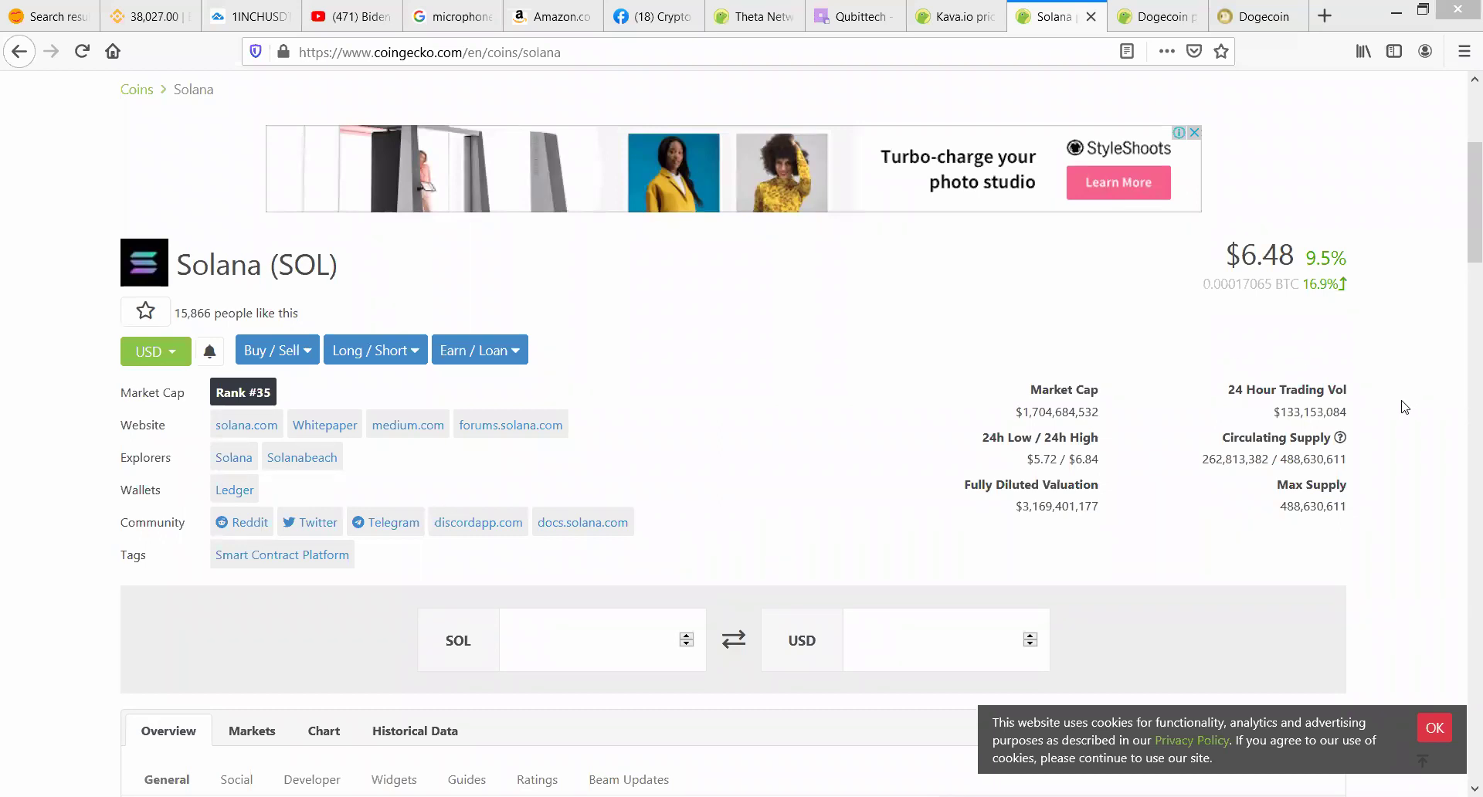
scroll(1401, 407, up, 4)
scroll(1404, 407, down, 3)
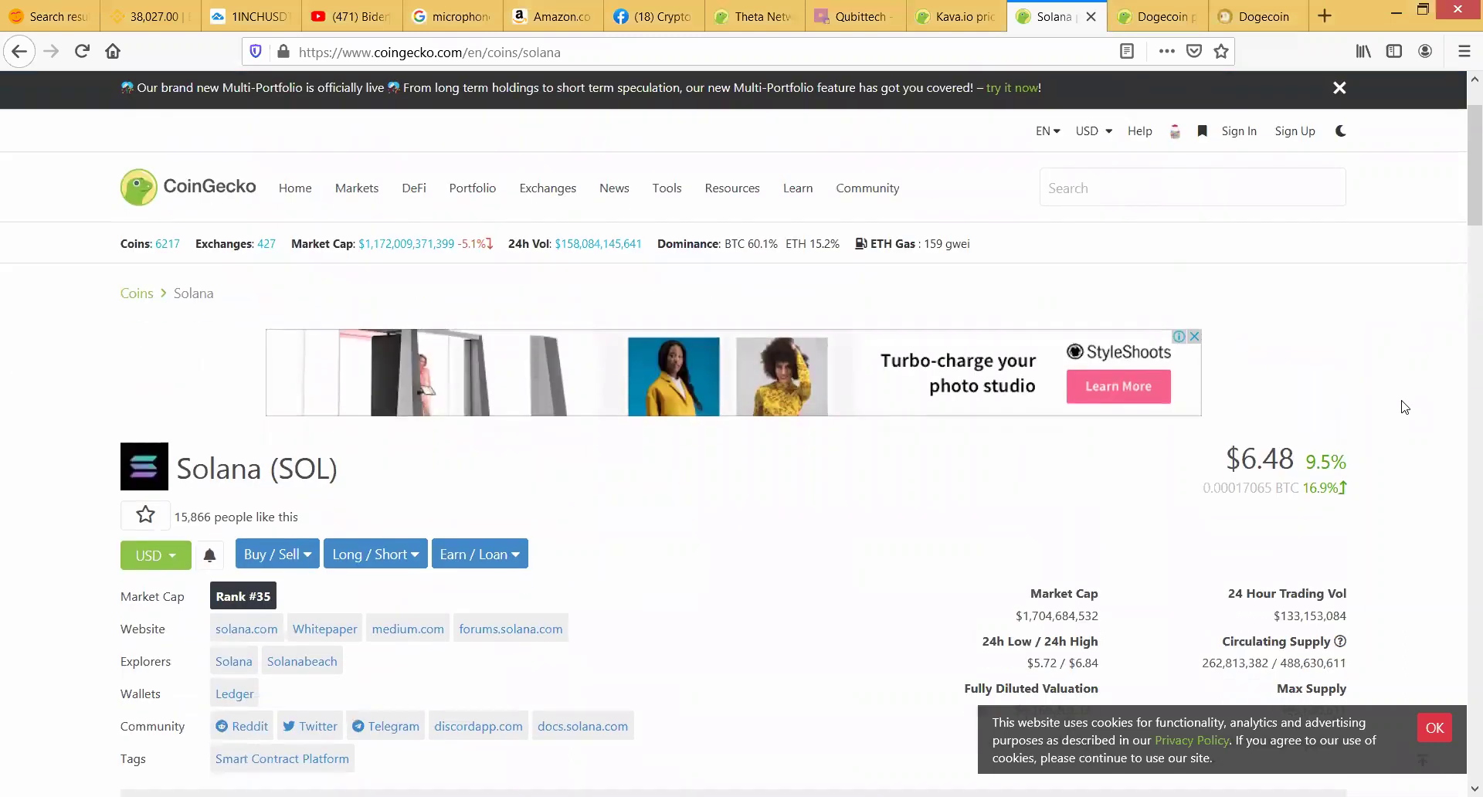
scroll(1405, 407, up, 3)
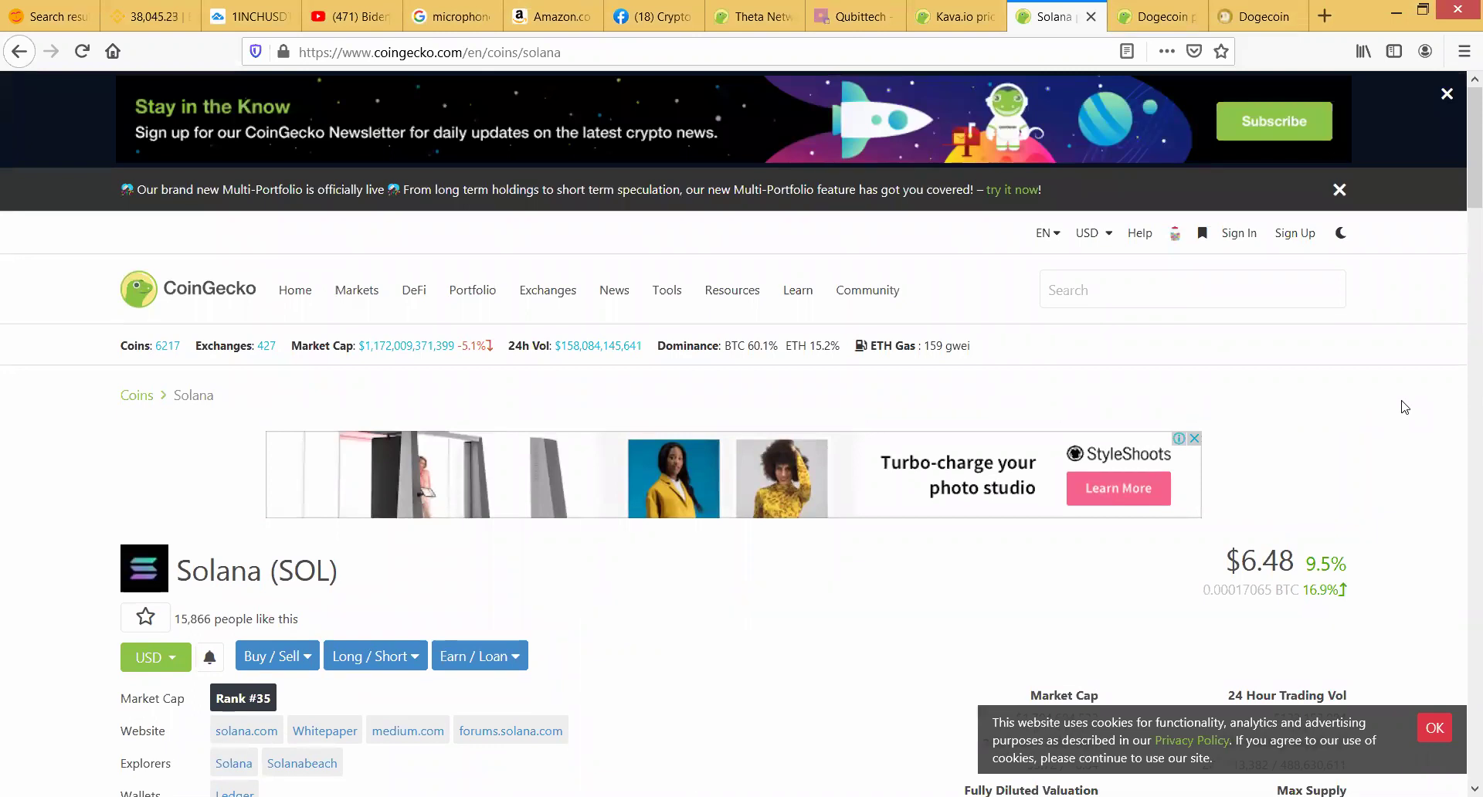
Step: Switch to the already open Theta Network (THETA) coin page, reload it and bring its tags into view
click(772, 20)
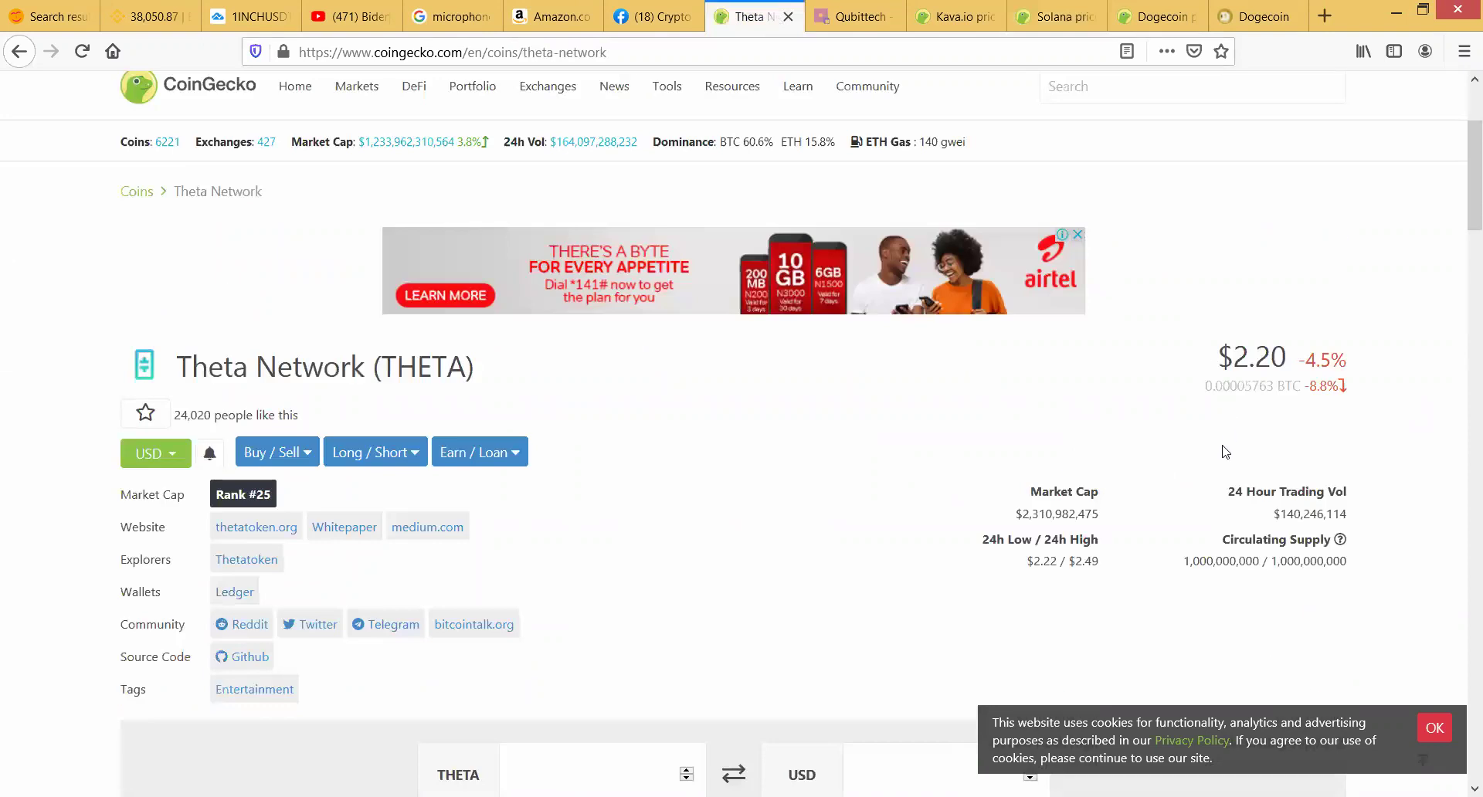
click(634, 56)
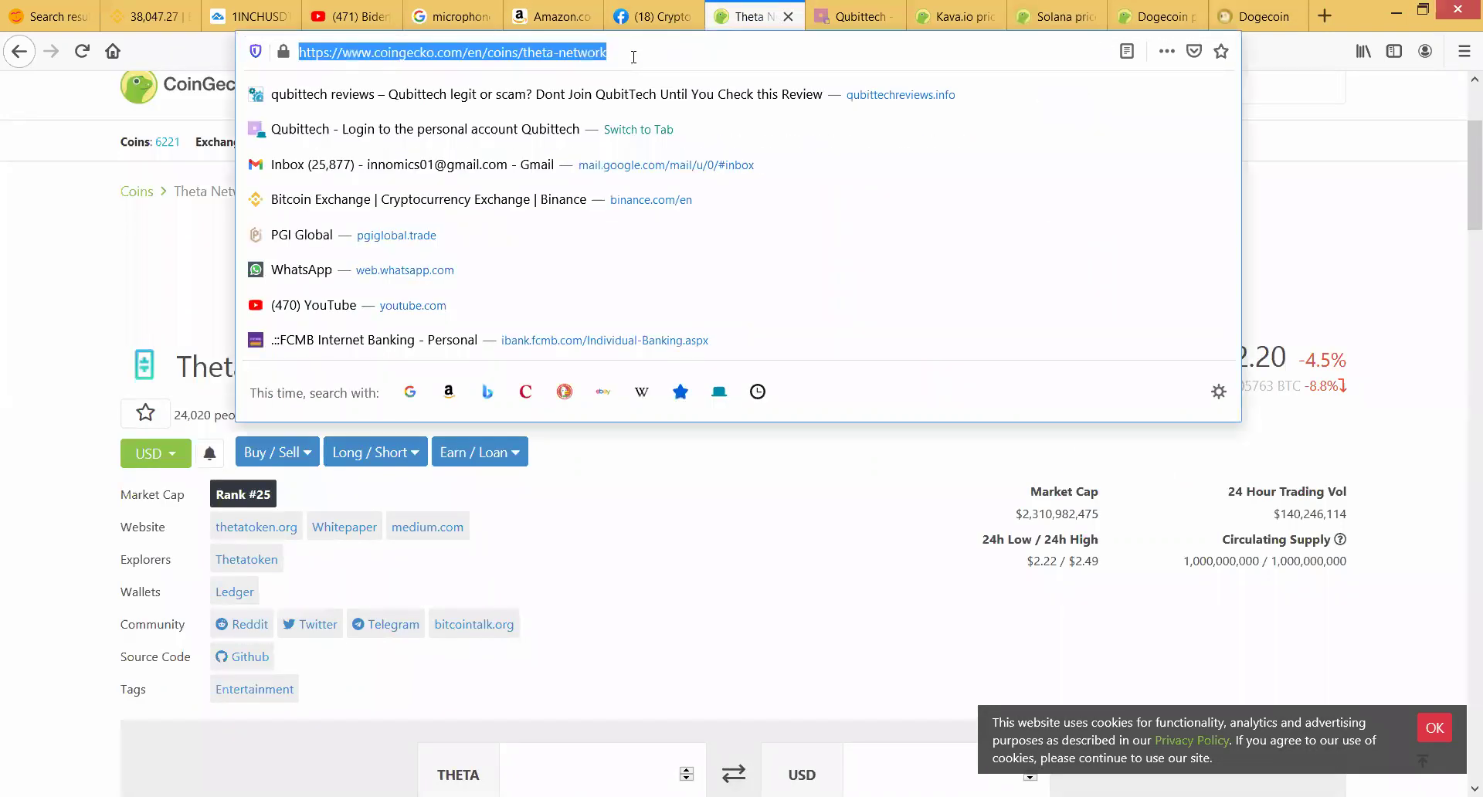
key(Return)
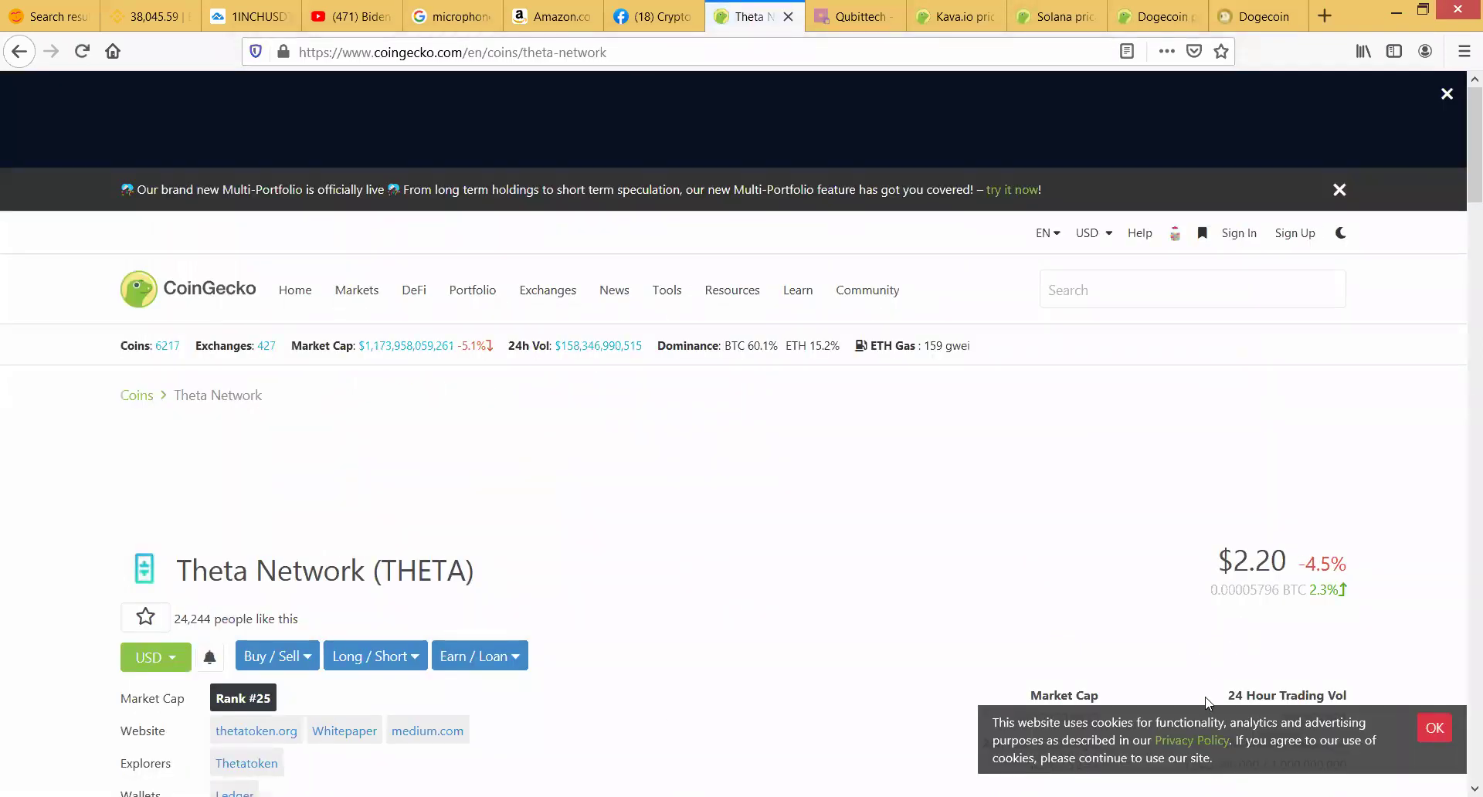
scroll(1383, 562, down, 4)
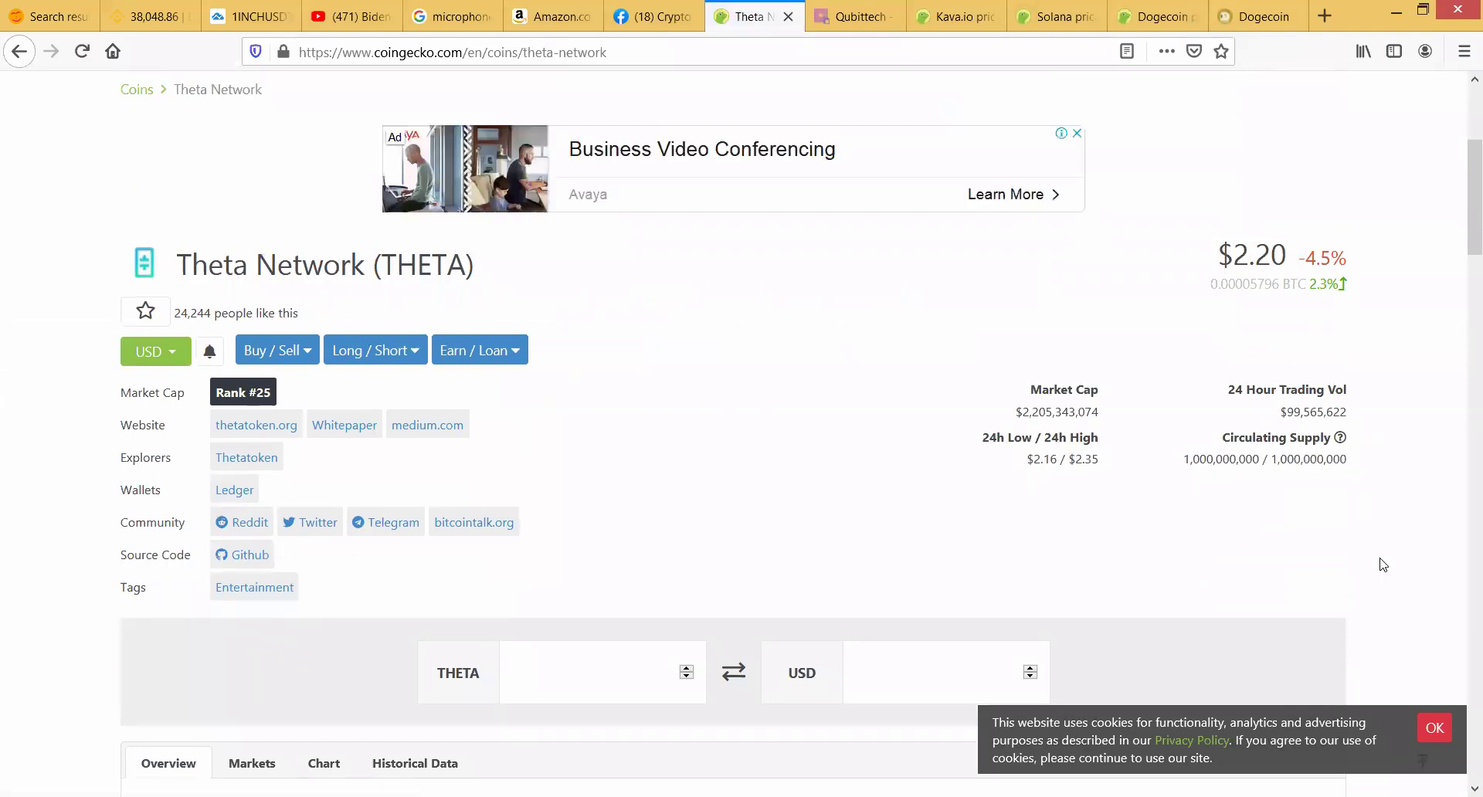
scroll(1383, 565, up, 1)
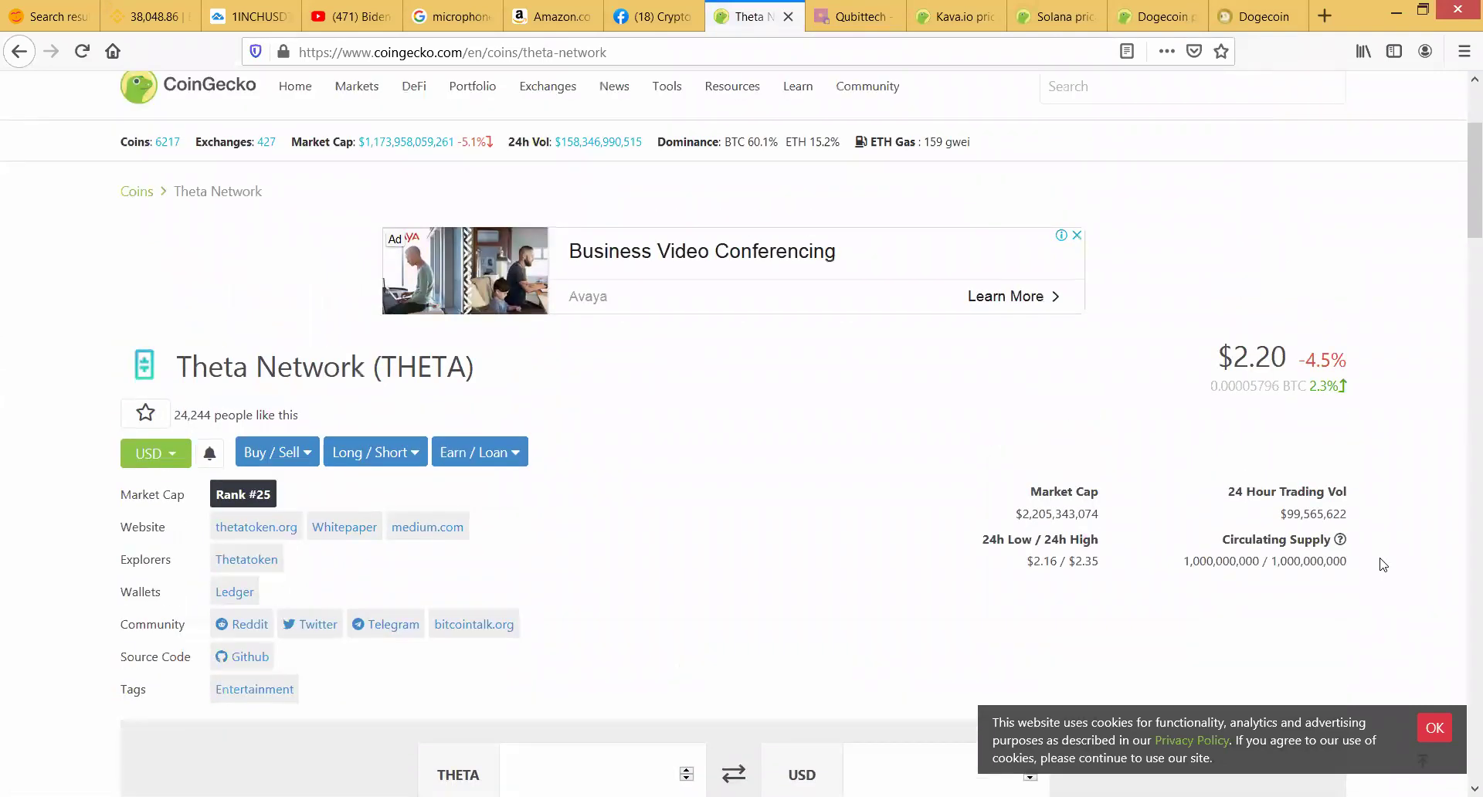
scroll(1383, 565, down, 1)
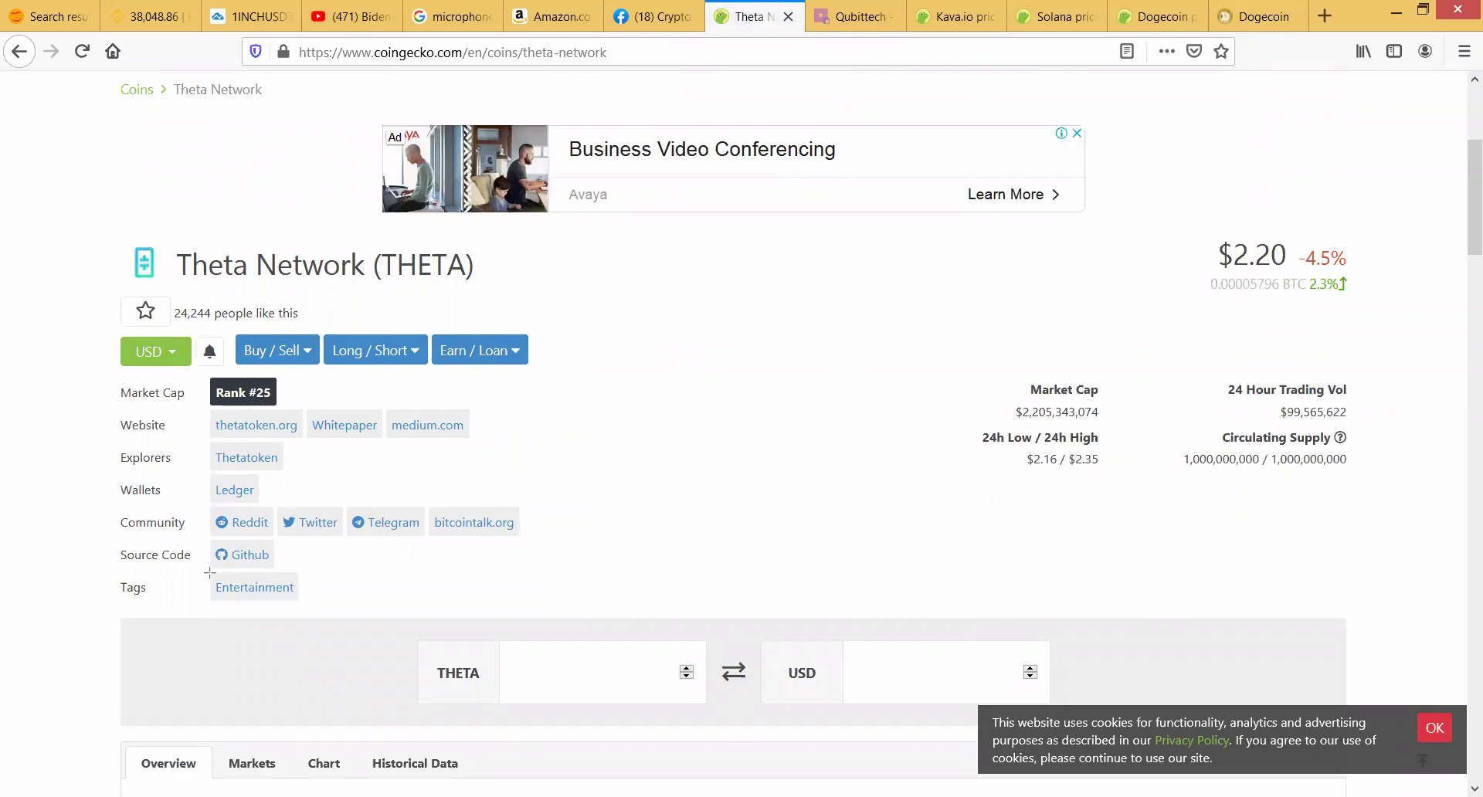
Step: Outline Theta Network's Entertainment tag with a box, then examine the THETA trading pairs in the exchange table
drag(203, 576, 321, 600)
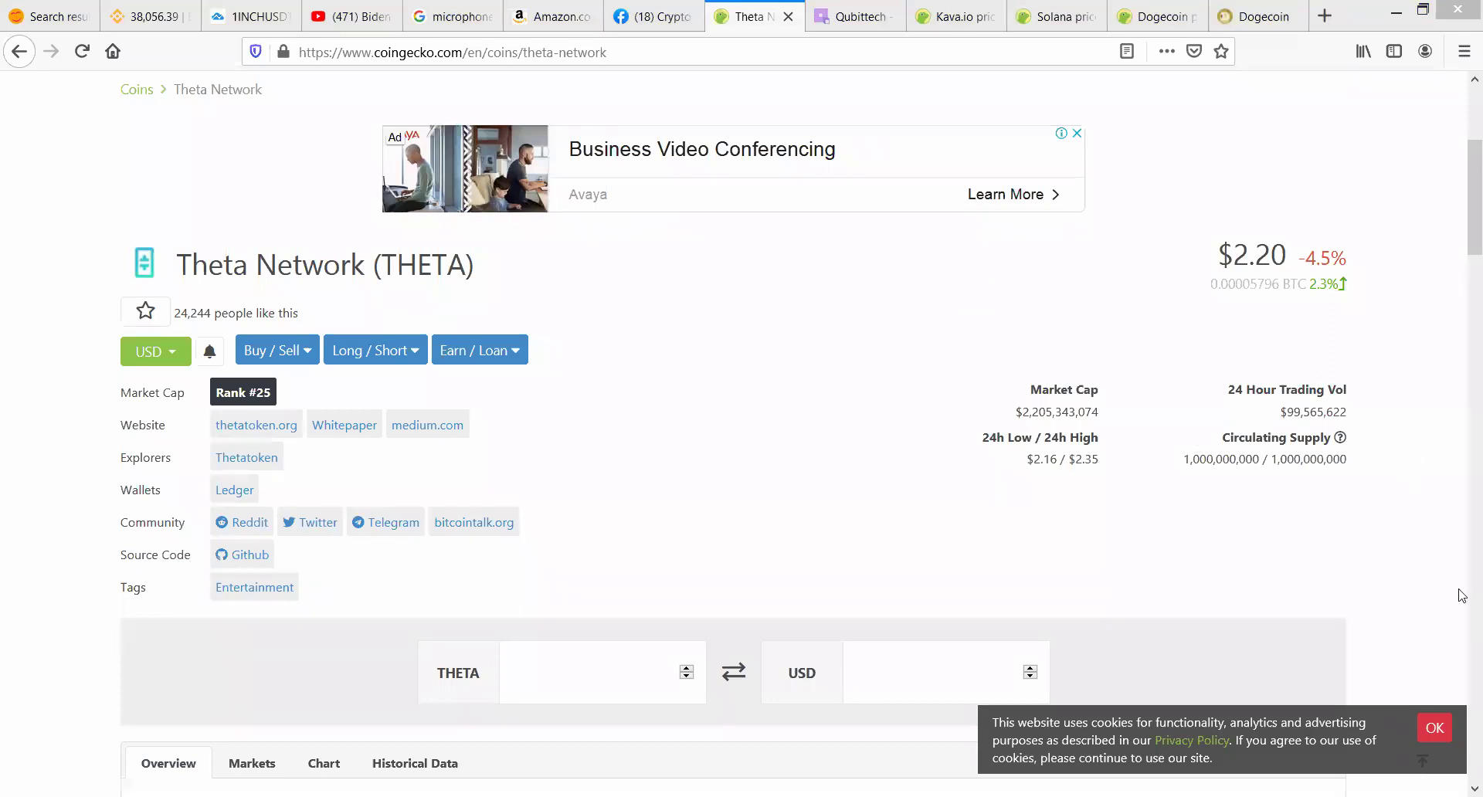
scroll(1390, 545, down, 15)
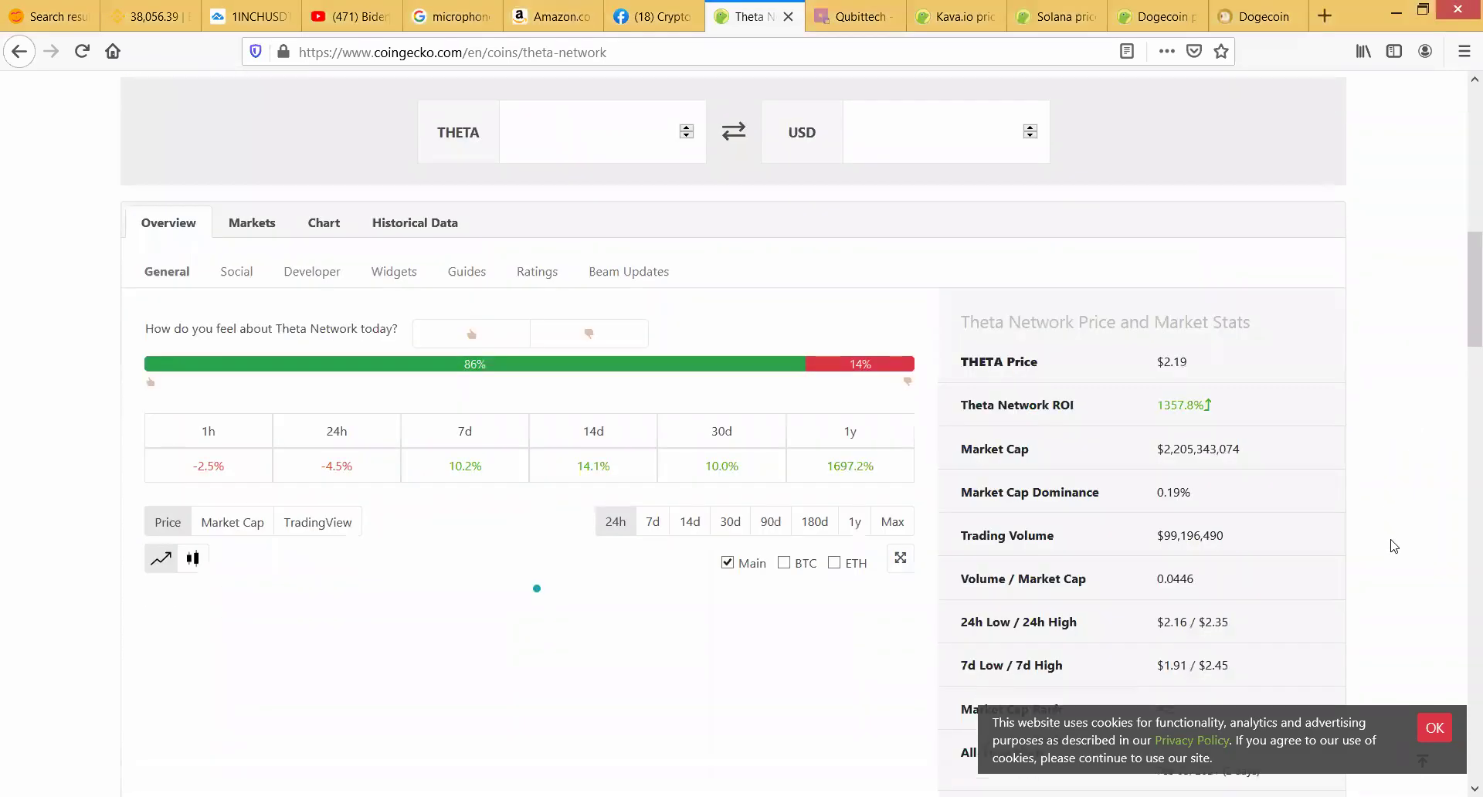
scroll(1454, 448, down, 3)
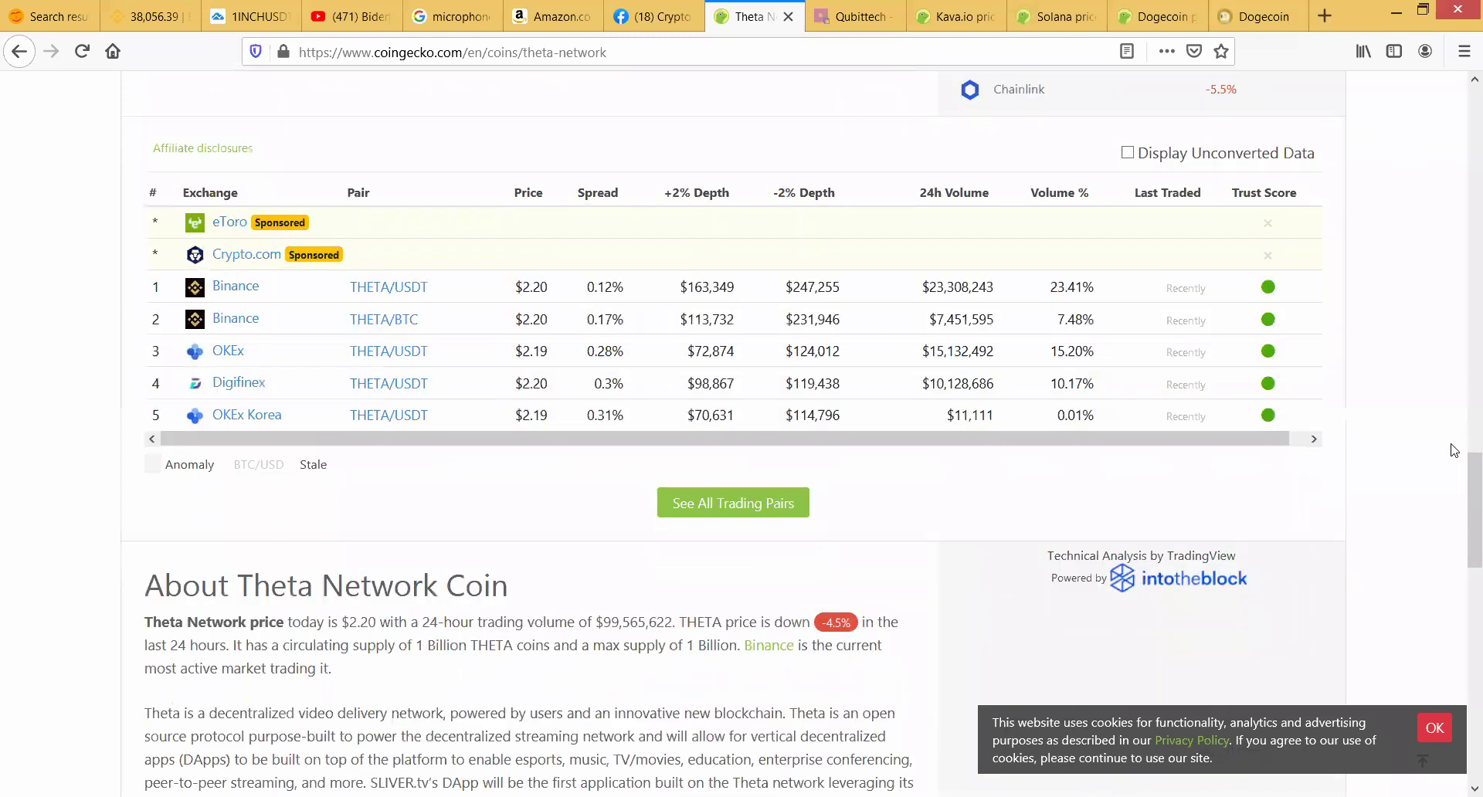
scroll(1454, 448, up, 4)
scroll(1454, 450, down, 3)
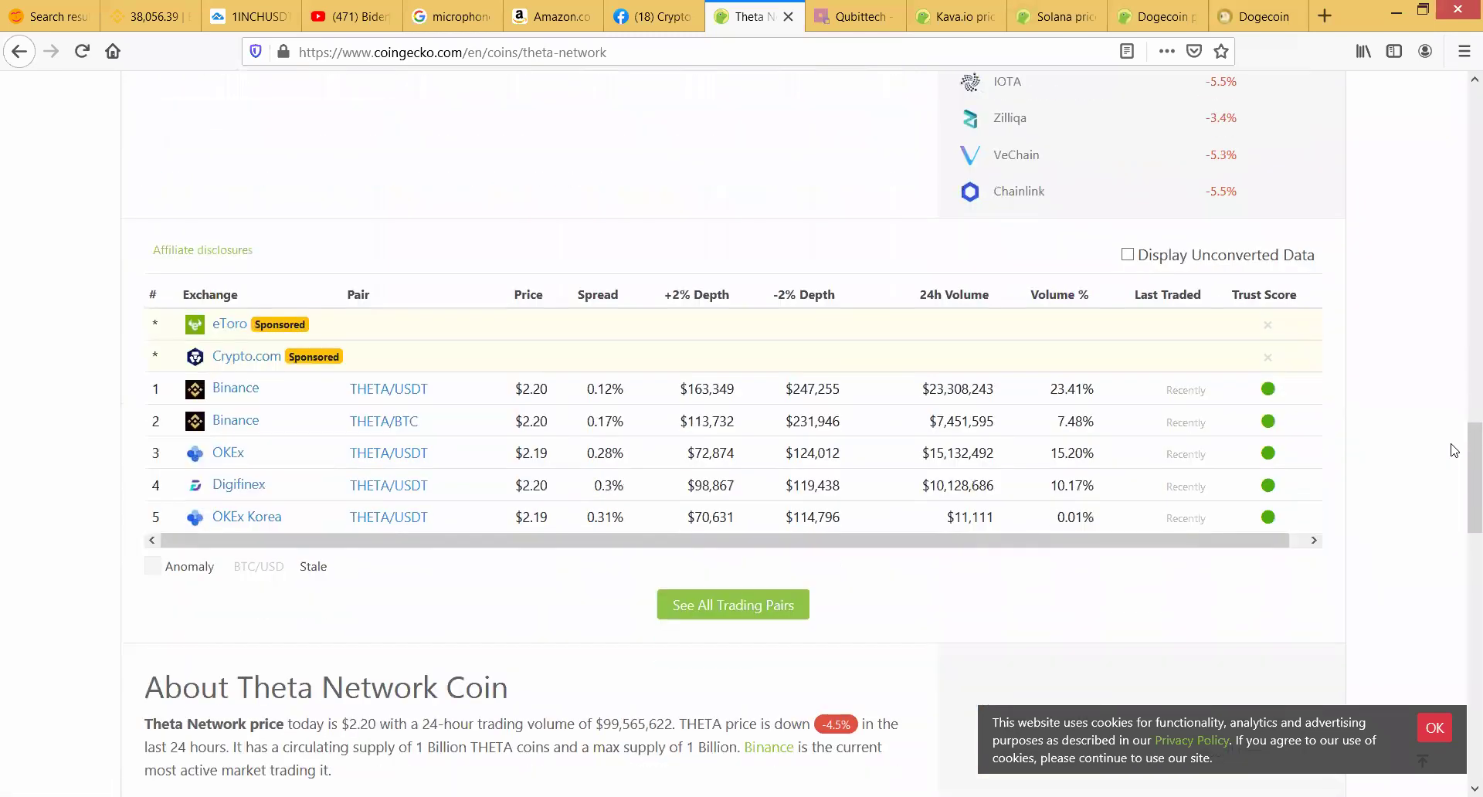
scroll(1454, 450, up, 1)
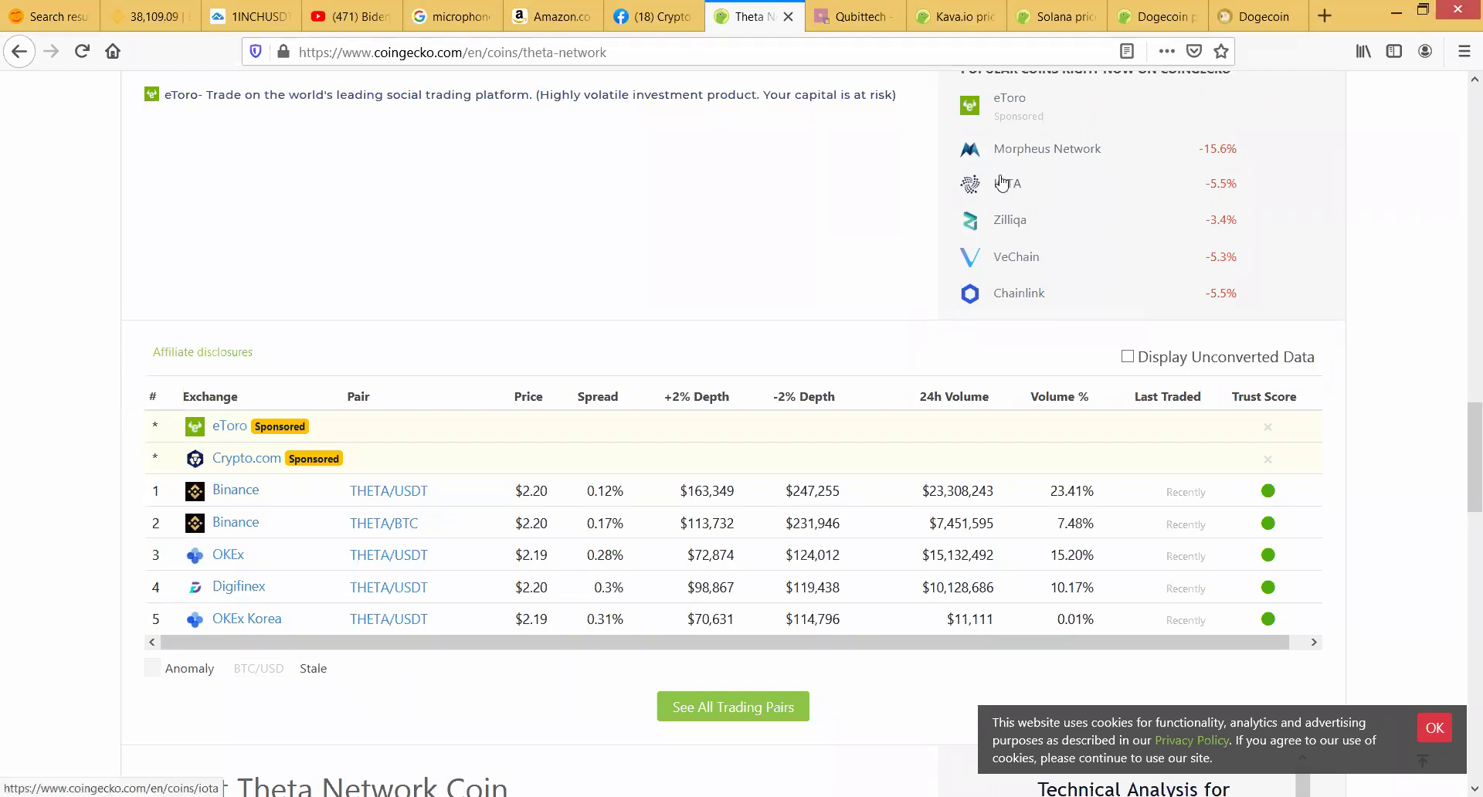
scroll(1462, 582, down, 2)
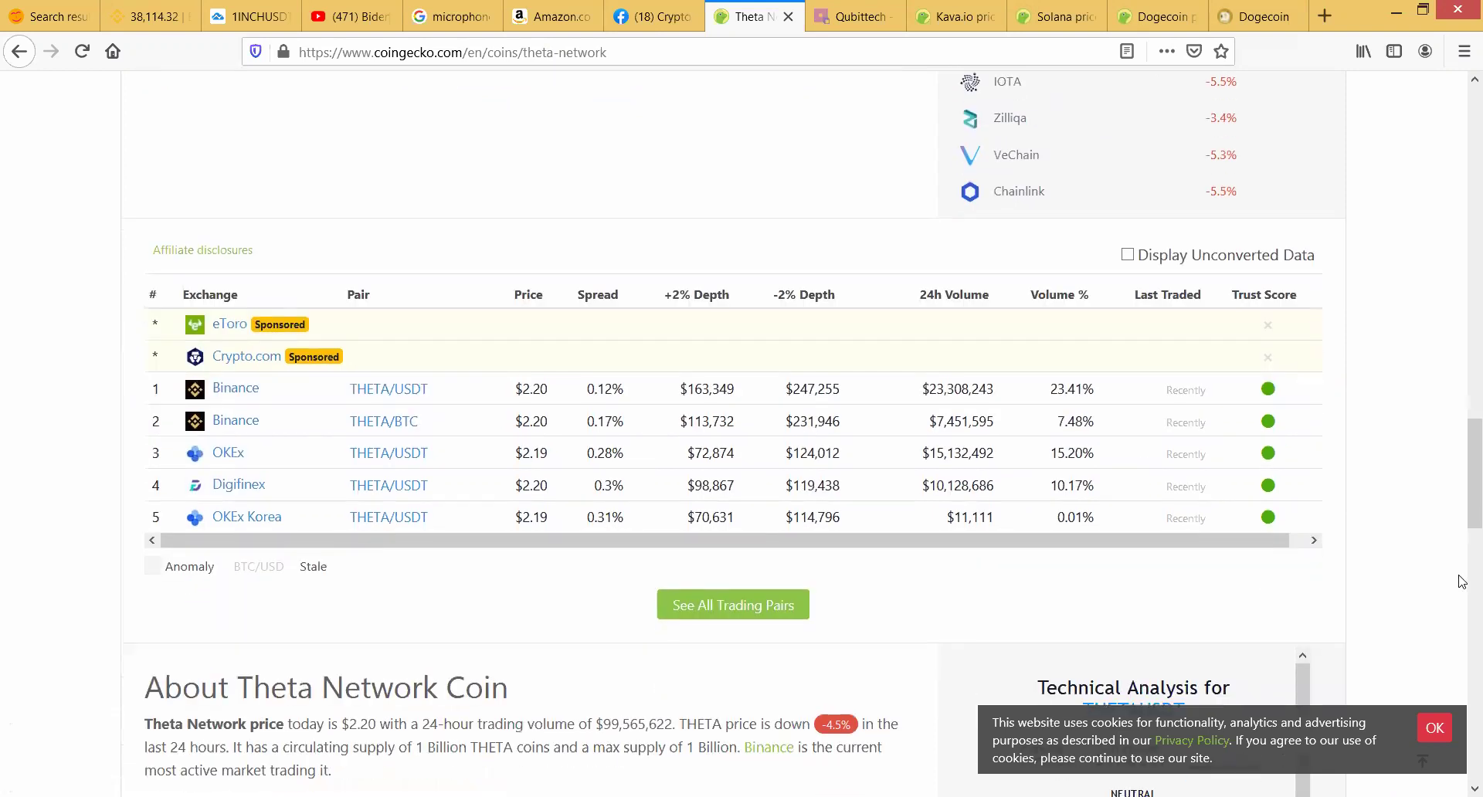
Step: Outline the popular coins list on the Theta Network page, from Morpheus Network to Chainlink, with a box
scroll(1462, 582, up, 8)
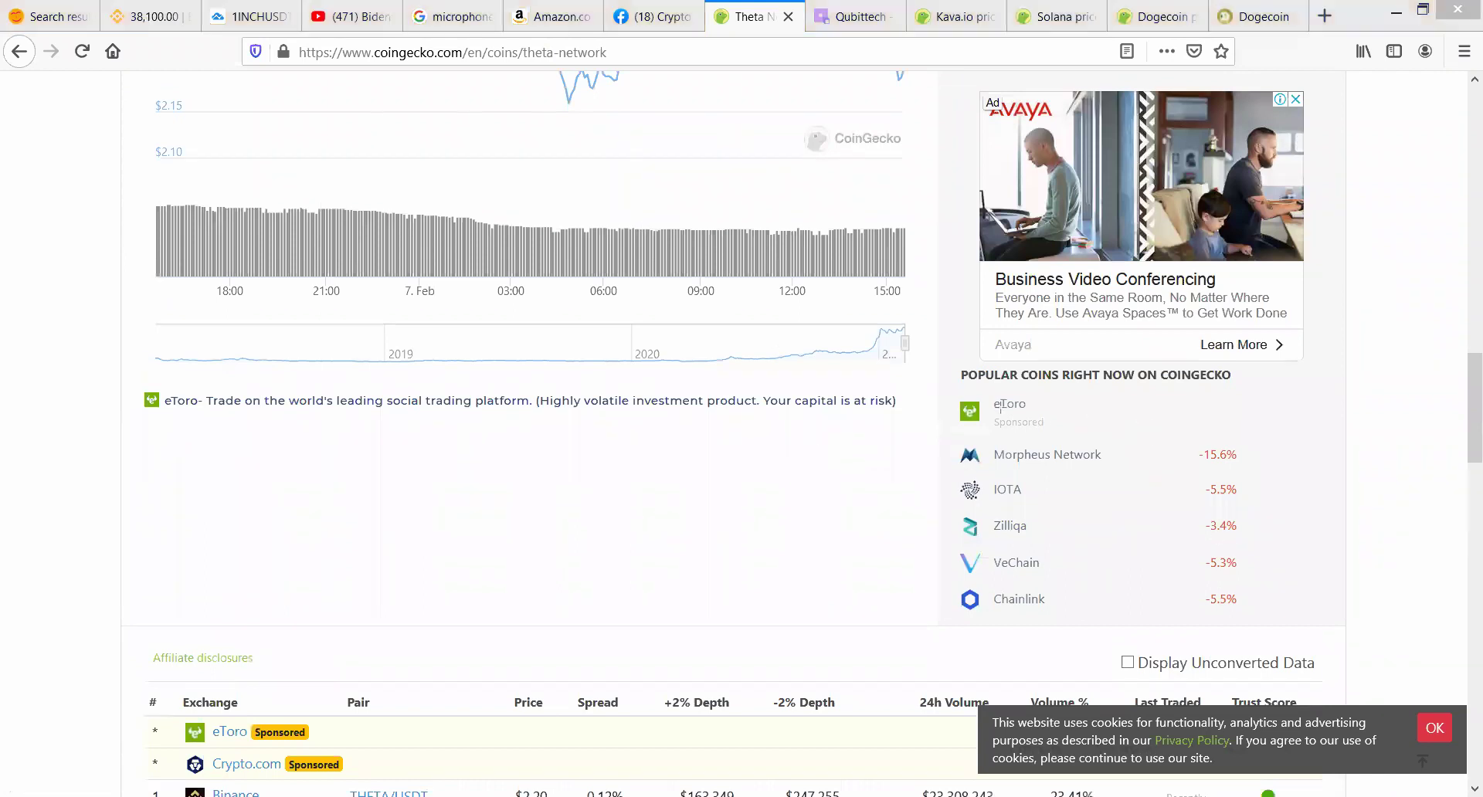
mouse_move(984, 425)
mouse_down()
mouse_move(1184, 517)
mouse_move(1284, 619)
mouse_move(1281, 638)
mouse_up()
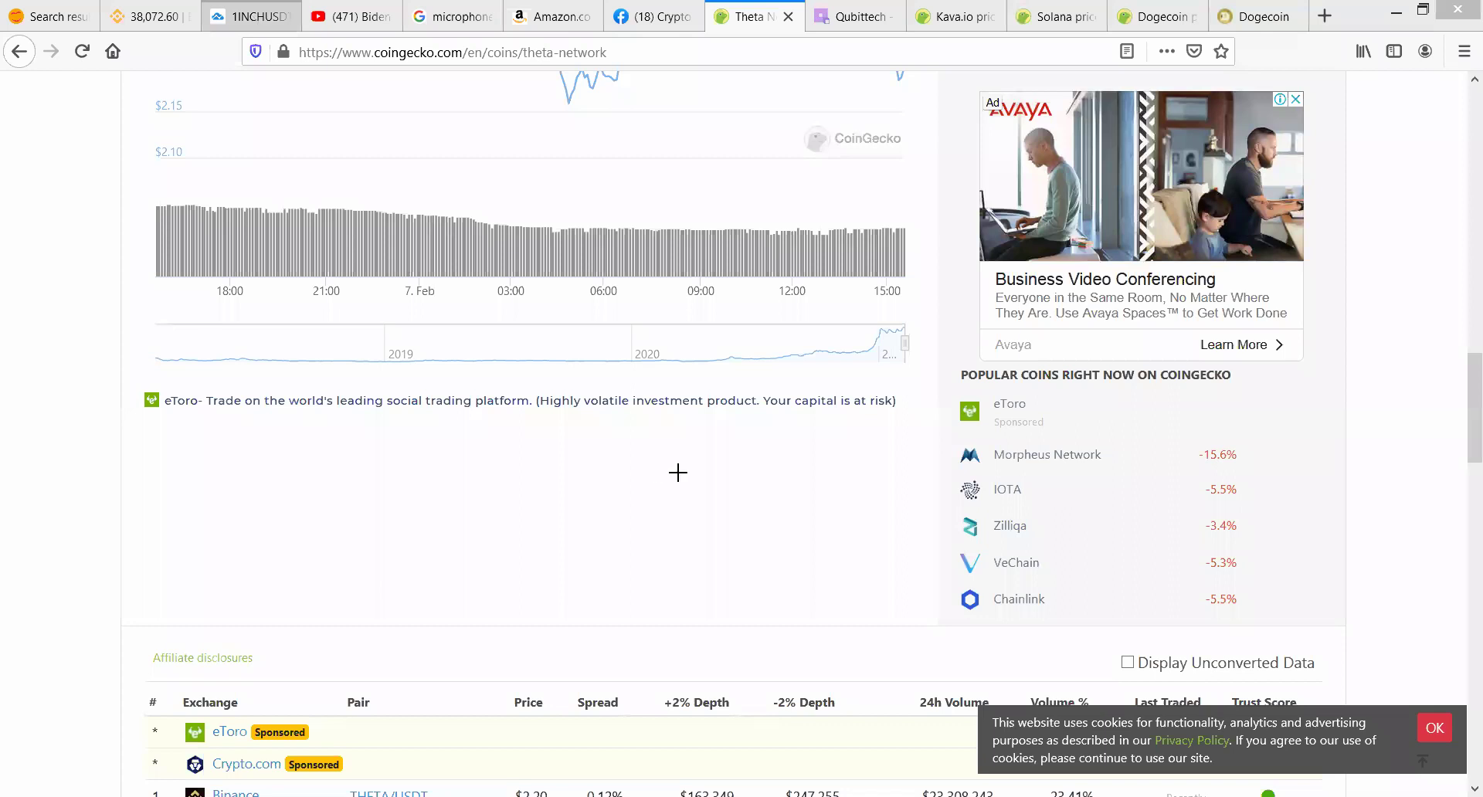
Step: Switch to the already open TradingView 1INCHUSDT chart and look at its watchlist
key(ctrl+3)
scroll(860, 489, up, 1)
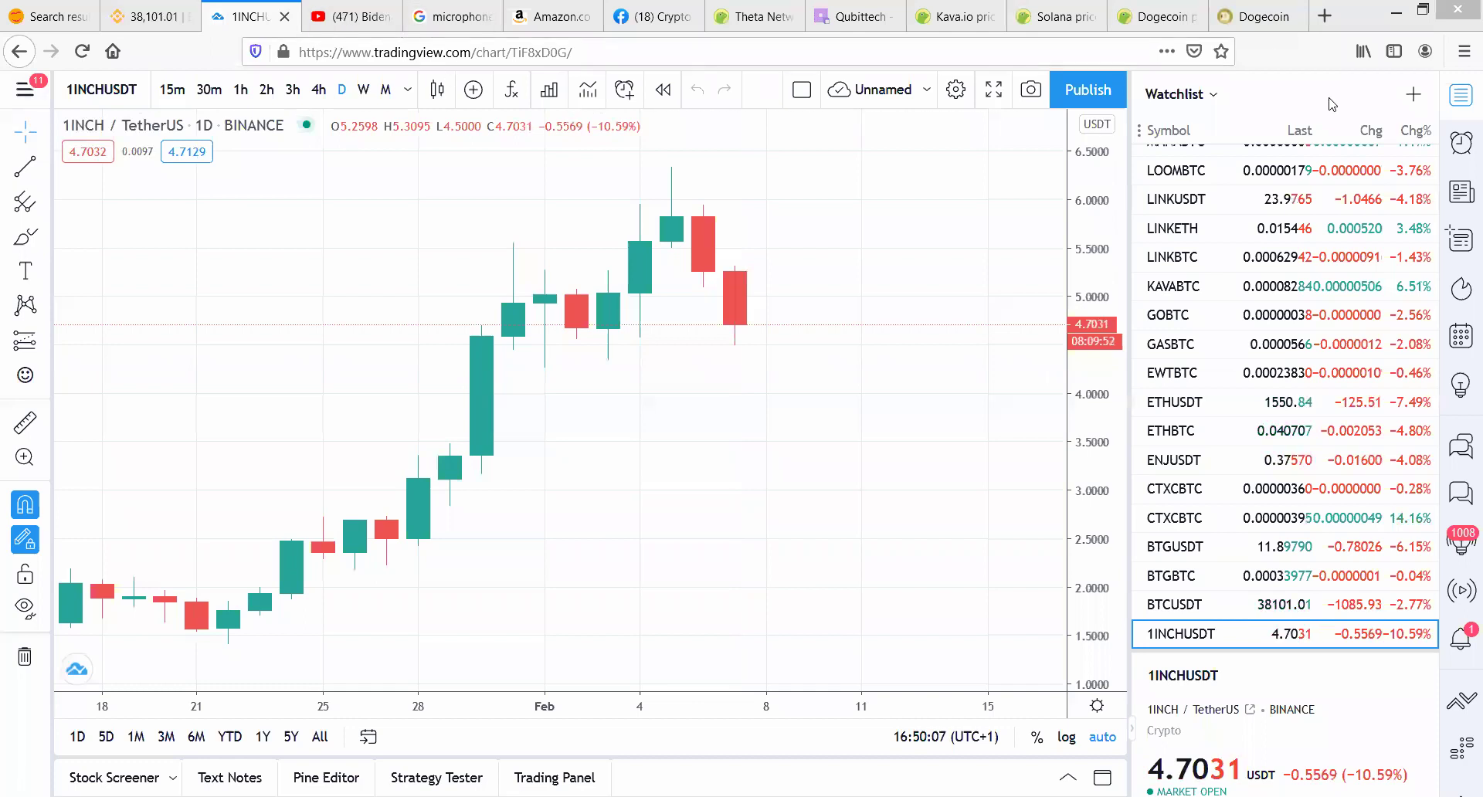
Step: Switch to the open Solana page on CoinGecko, search for "TW" and open the Trust Wallet Token (TWT) page
click(1043, 17)
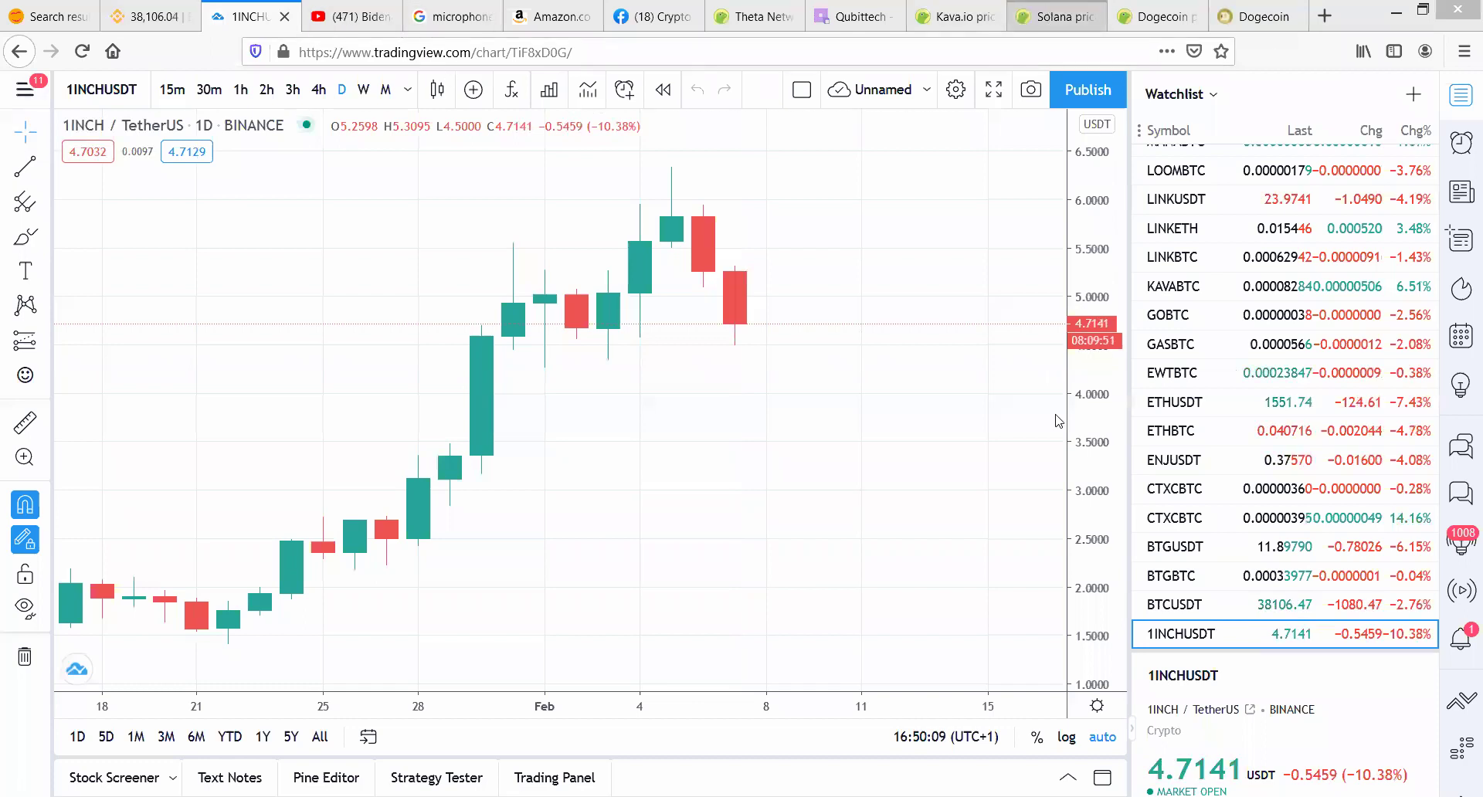
click(1067, 291)
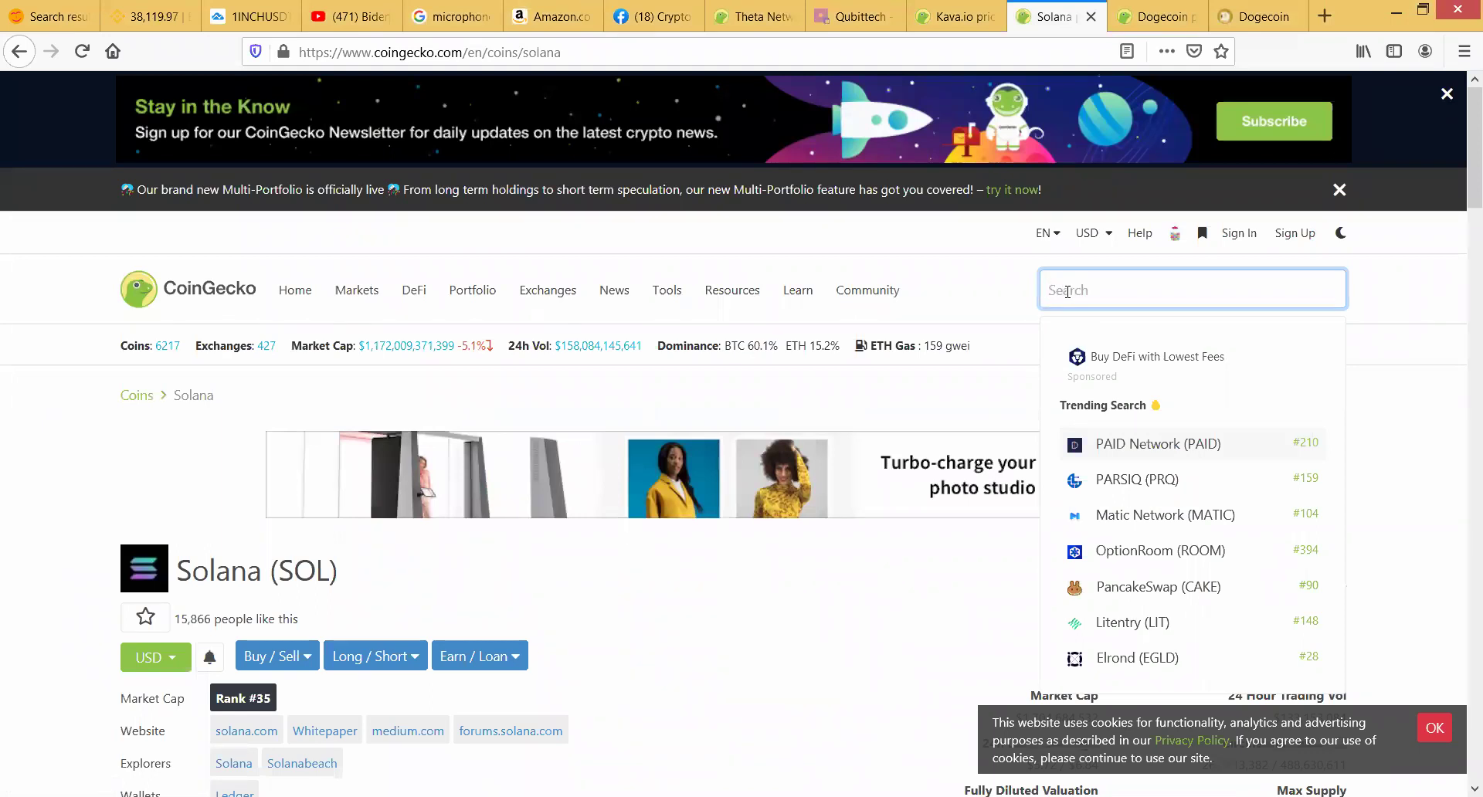
text(TW)
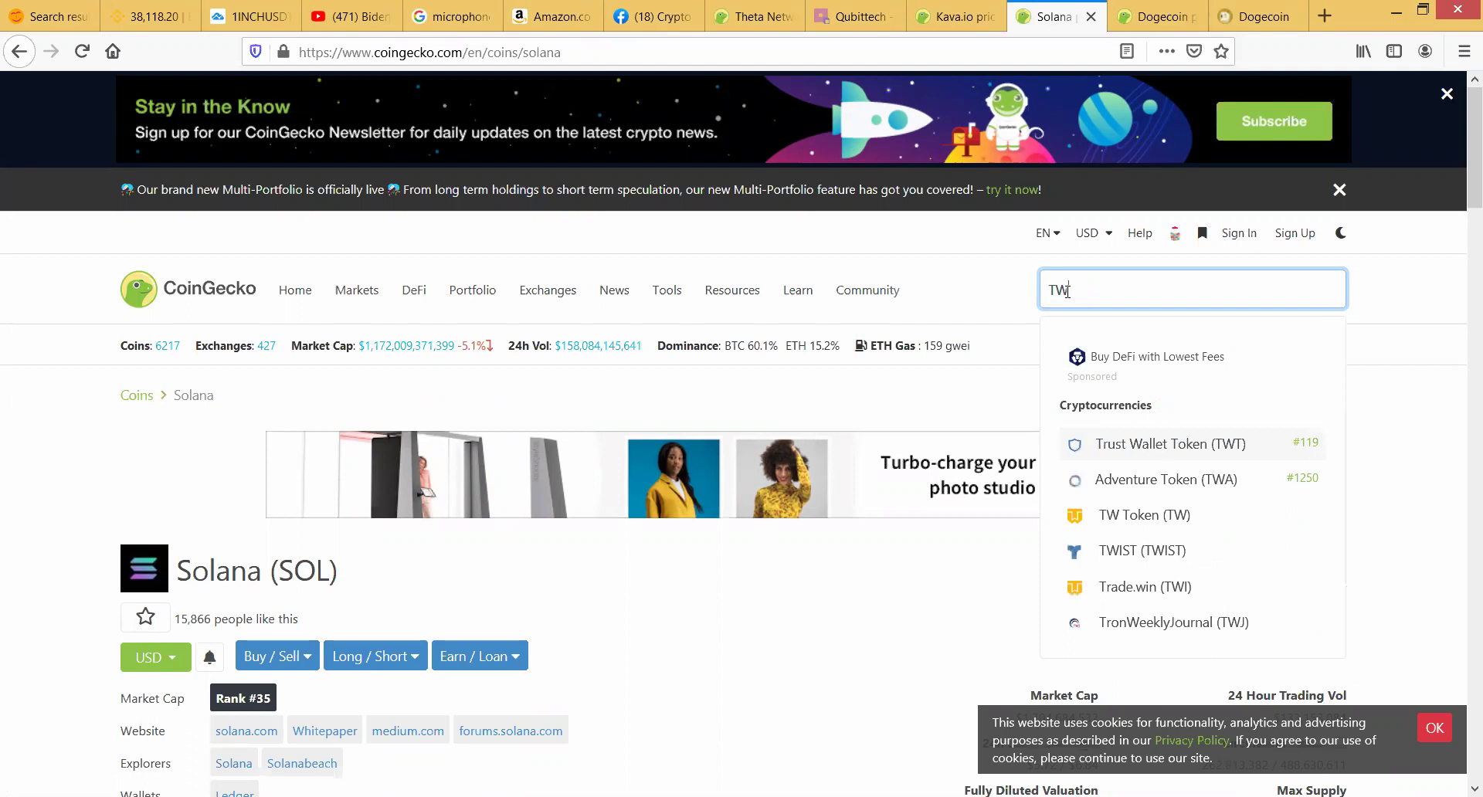
click(1173, 448)
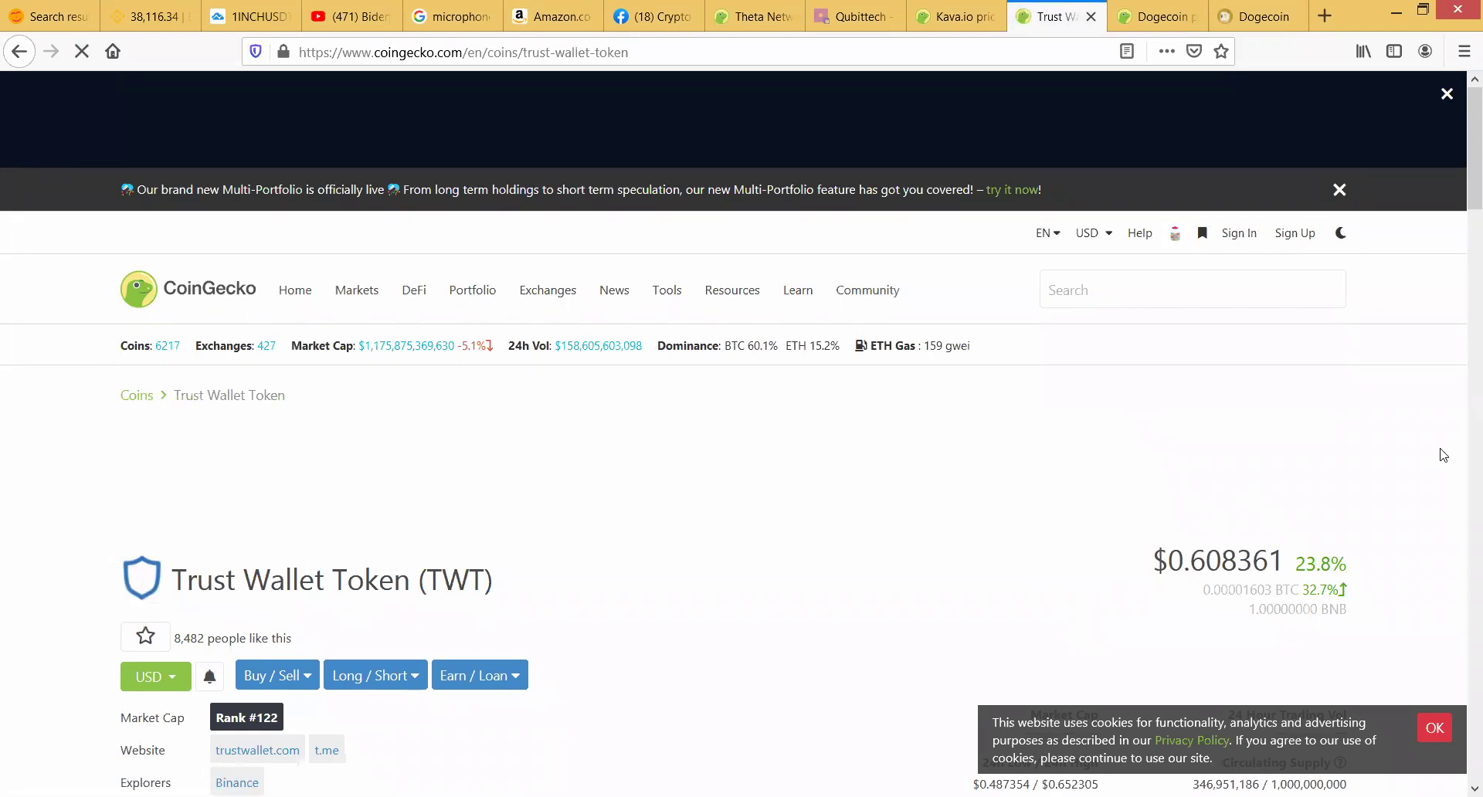
Step: Examine Trust Wallet Token's tags, price, performance over time, market stats and 24h price chart
scroll(1449, 459, down, 2)
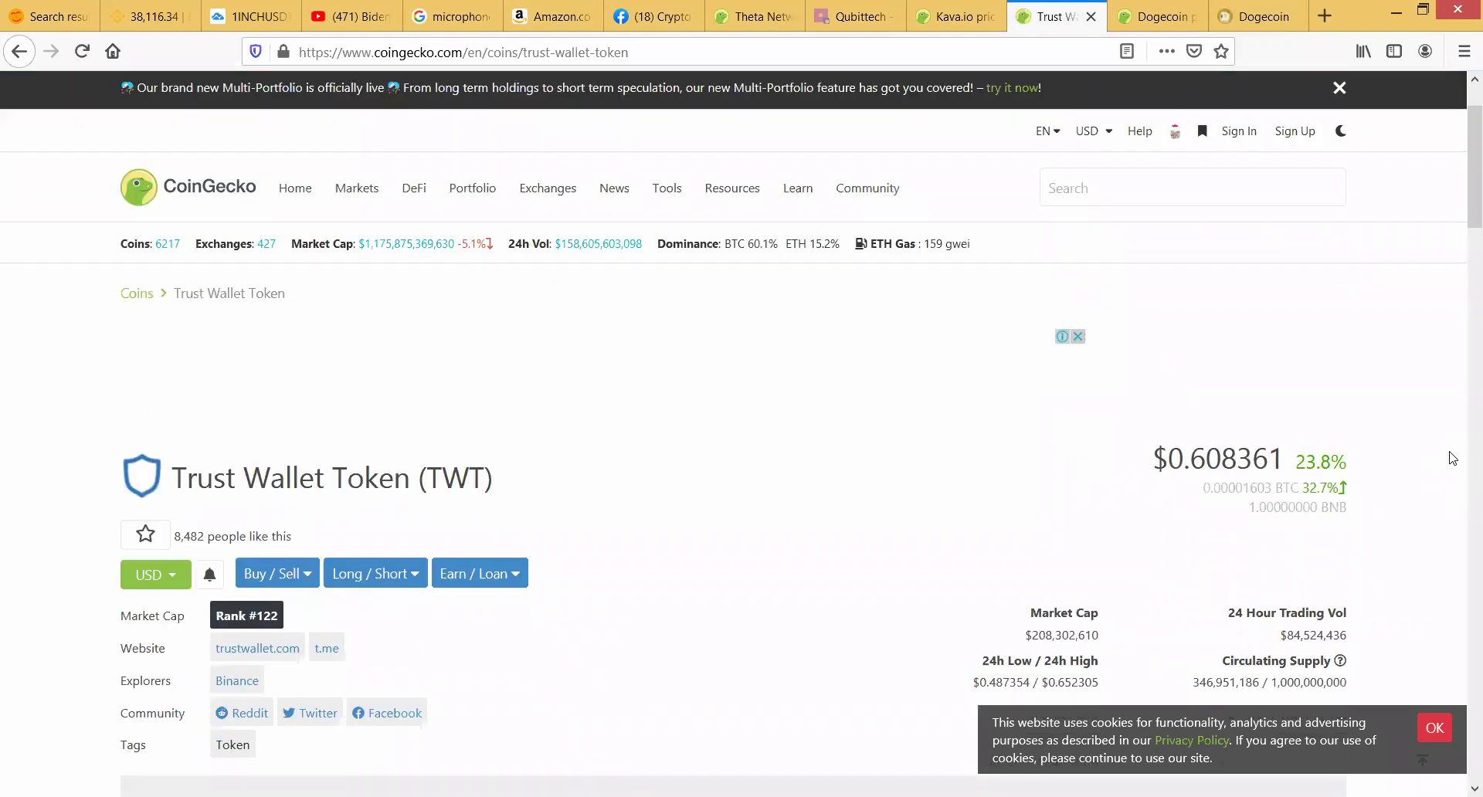
scroll(1441, 406, down, 10)
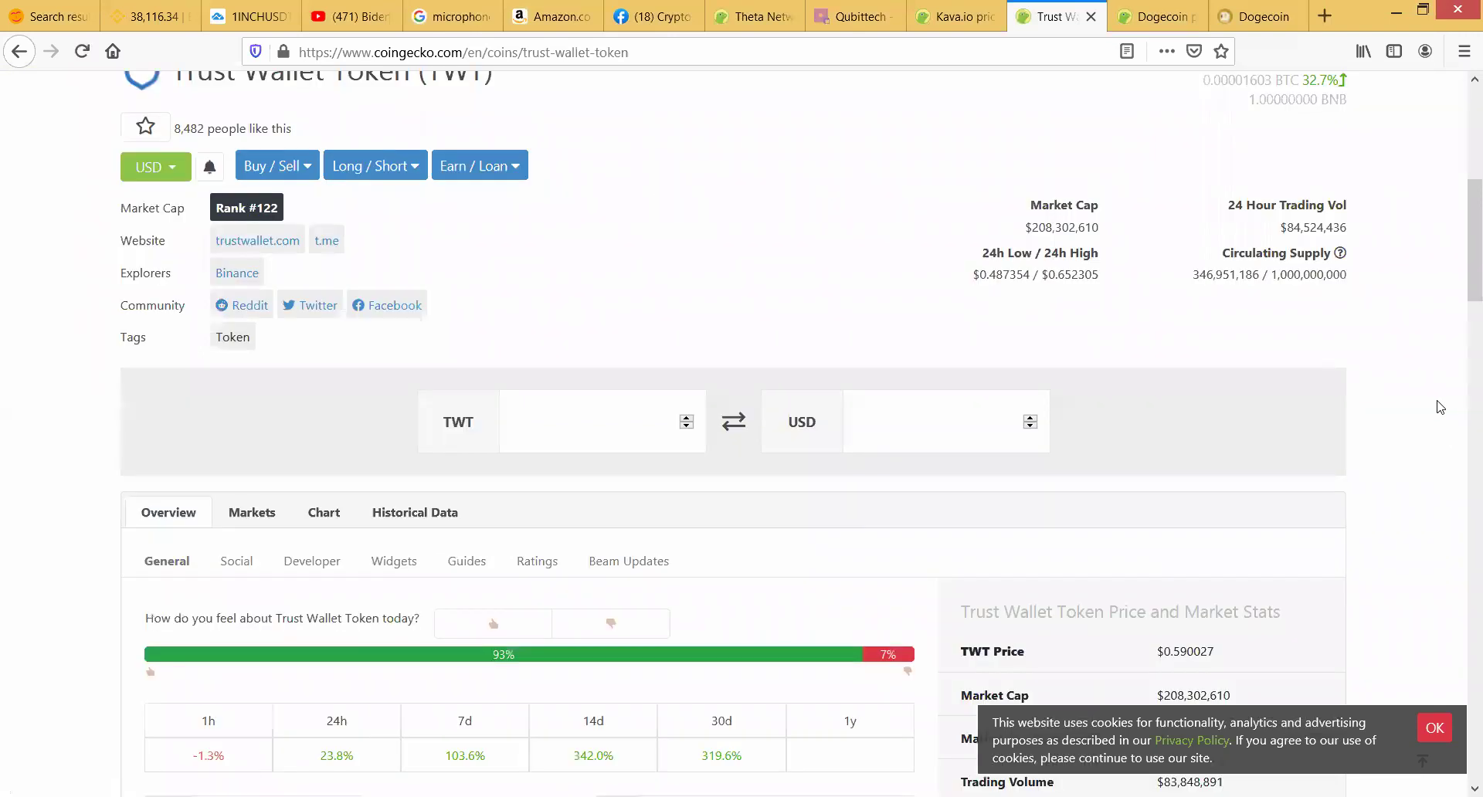
scroll(1439, 406, down, 2)
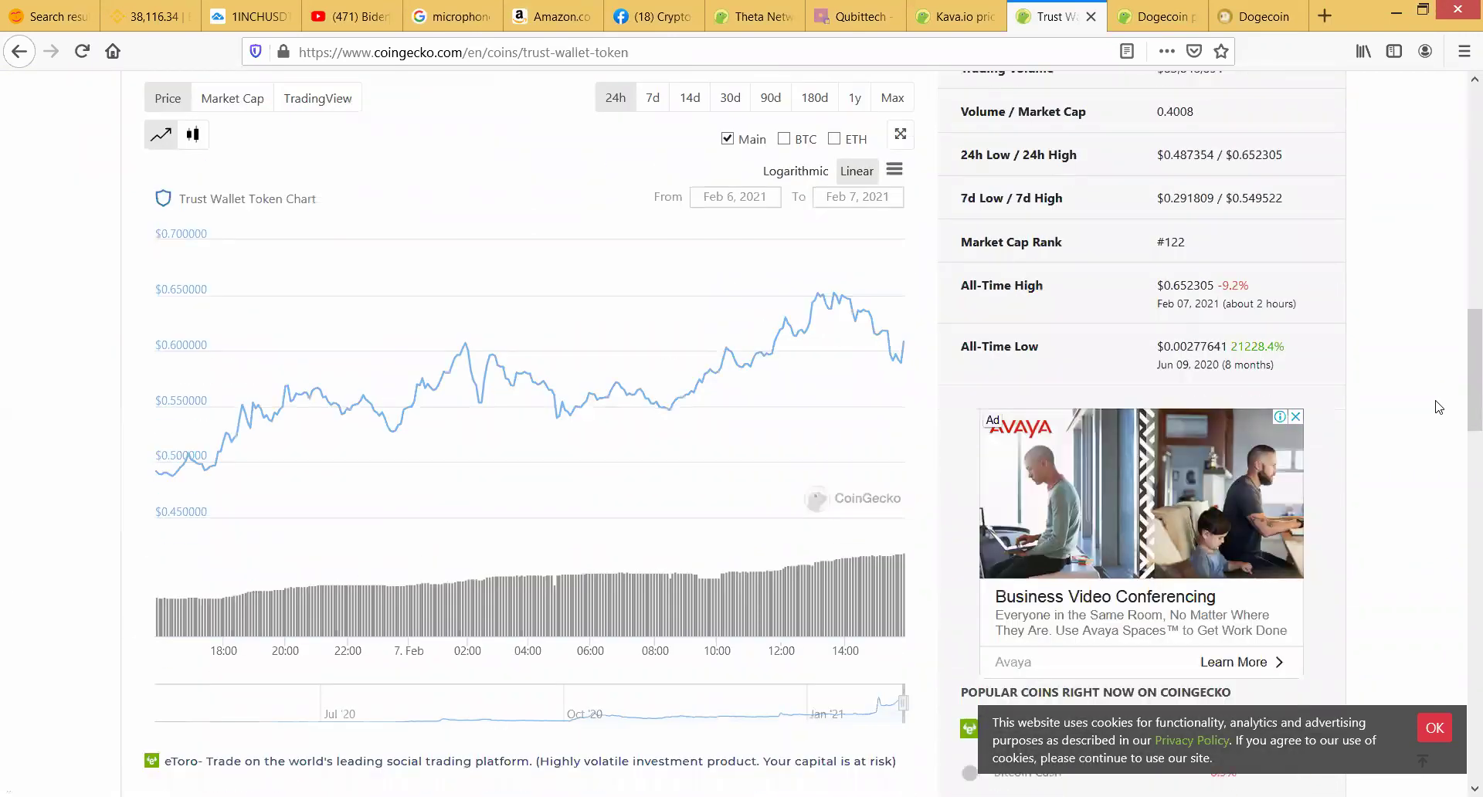
scroll(1439, 406, up, 12)
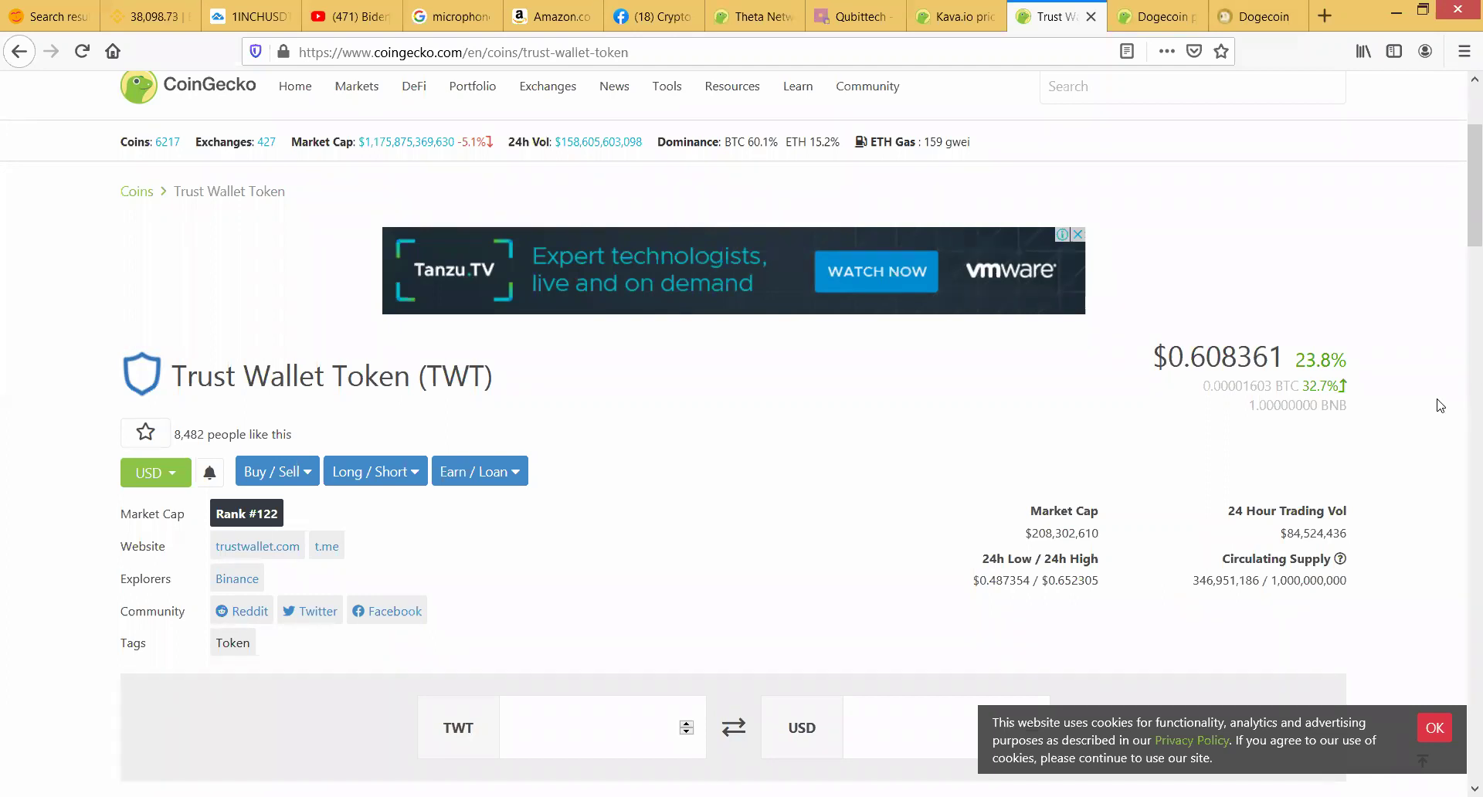
scroll(1441, 405, down, 3)
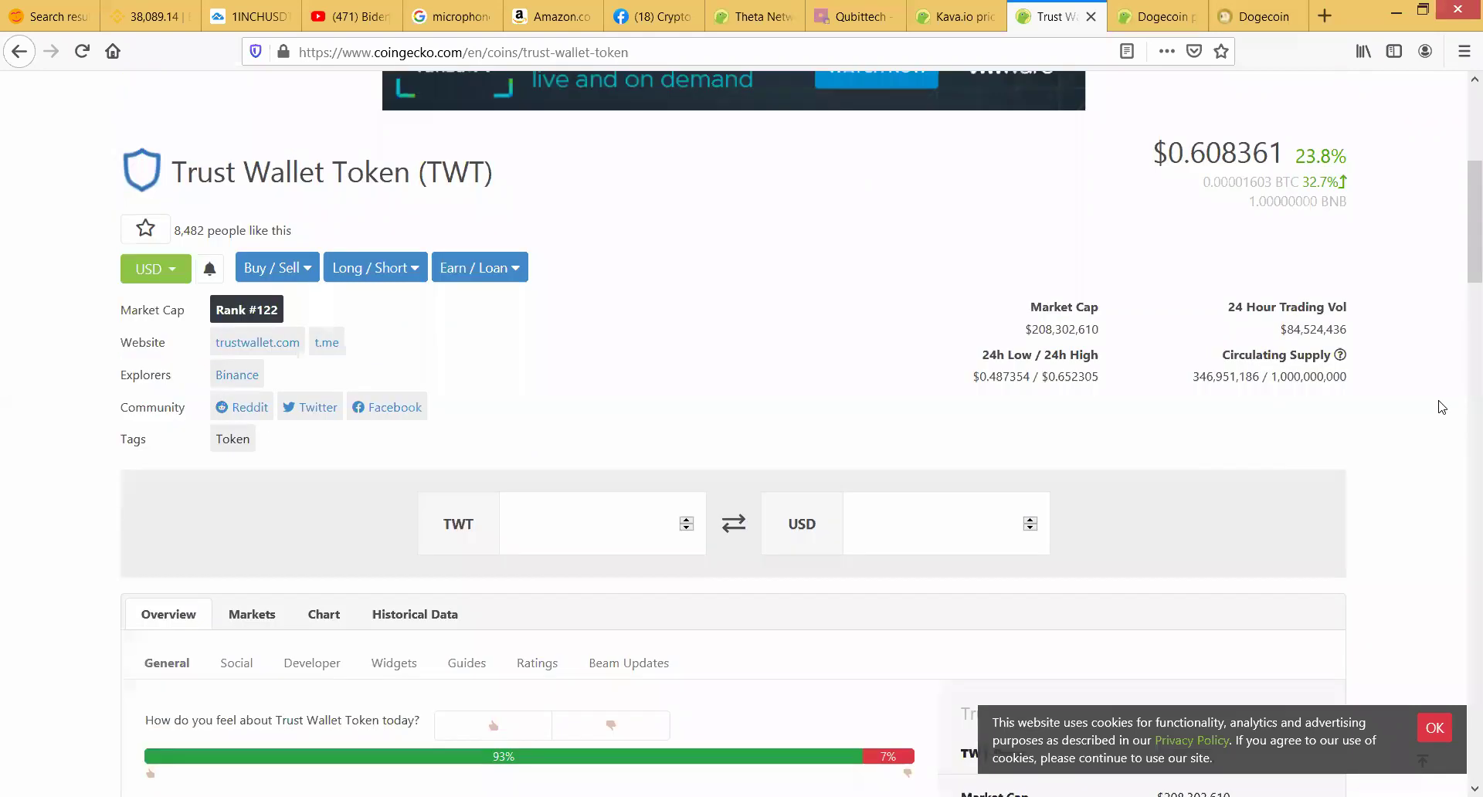
scroll(1441, 407, down, 10)
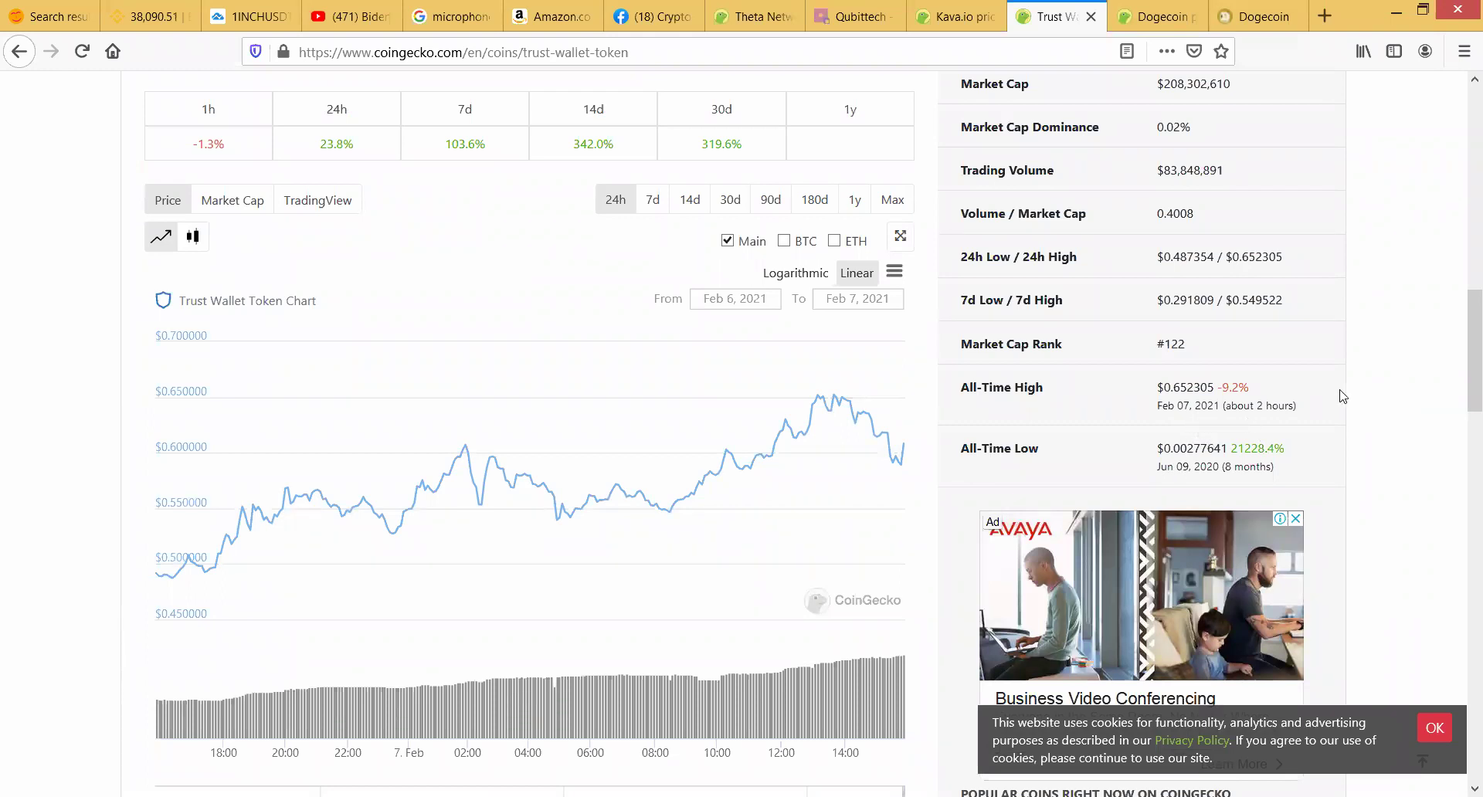
scroll(1343, 395, up, 8)
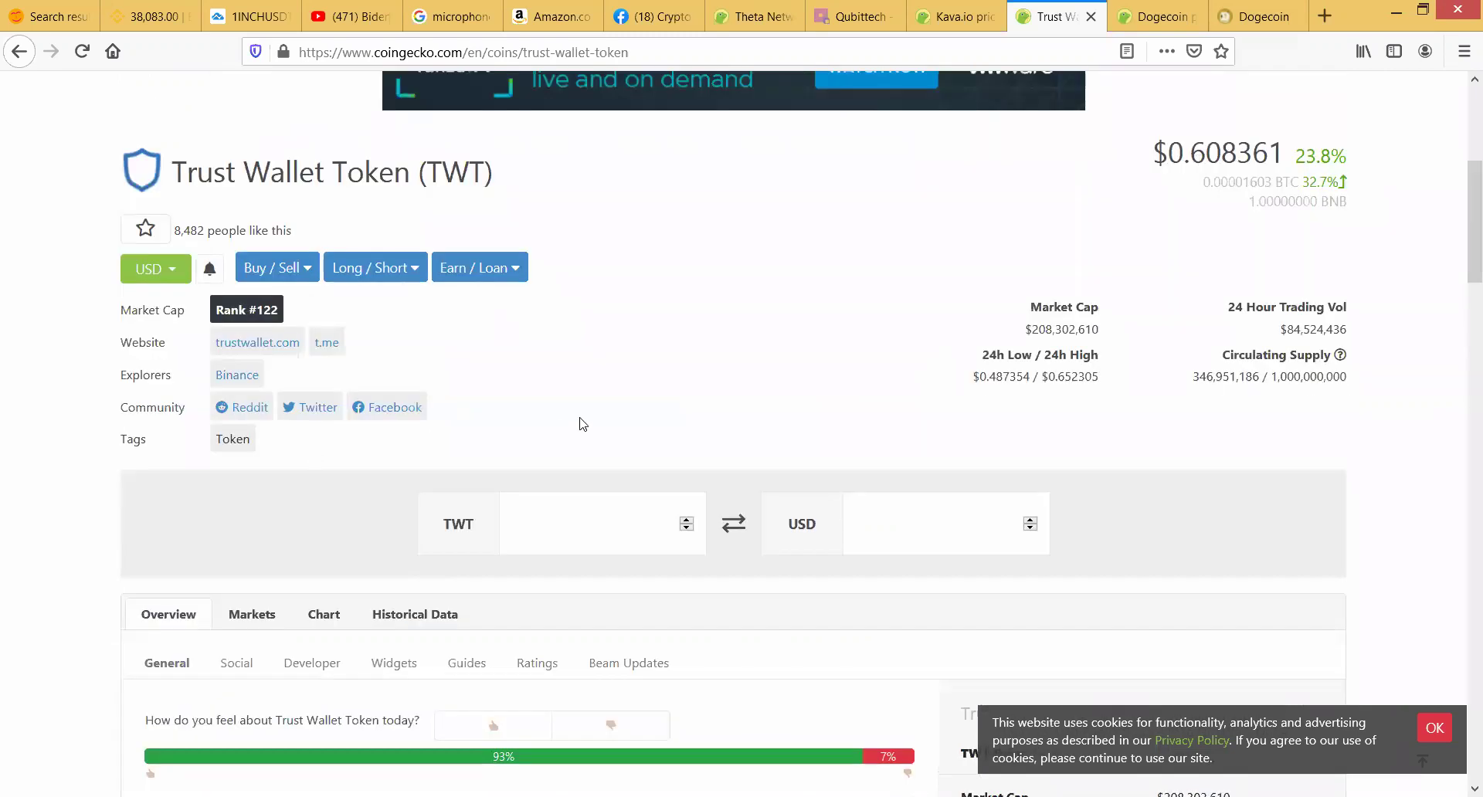
scroll(641, 423, up, 4)
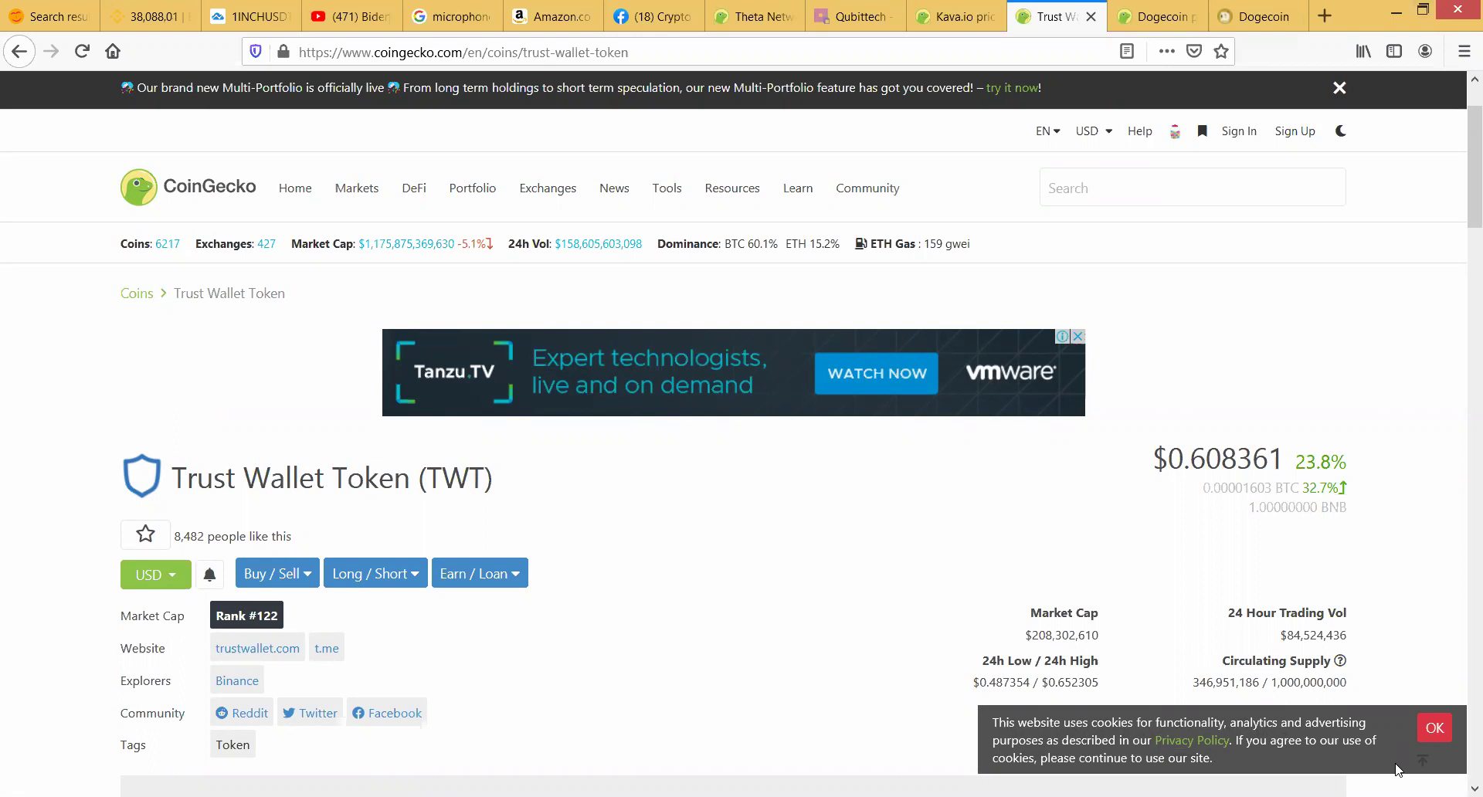
Step: Examine the exchanges, TWT trading pairs and 24h volumes in Trust Wallet Token's exchange table
scroll(1429, 537, down, 3)
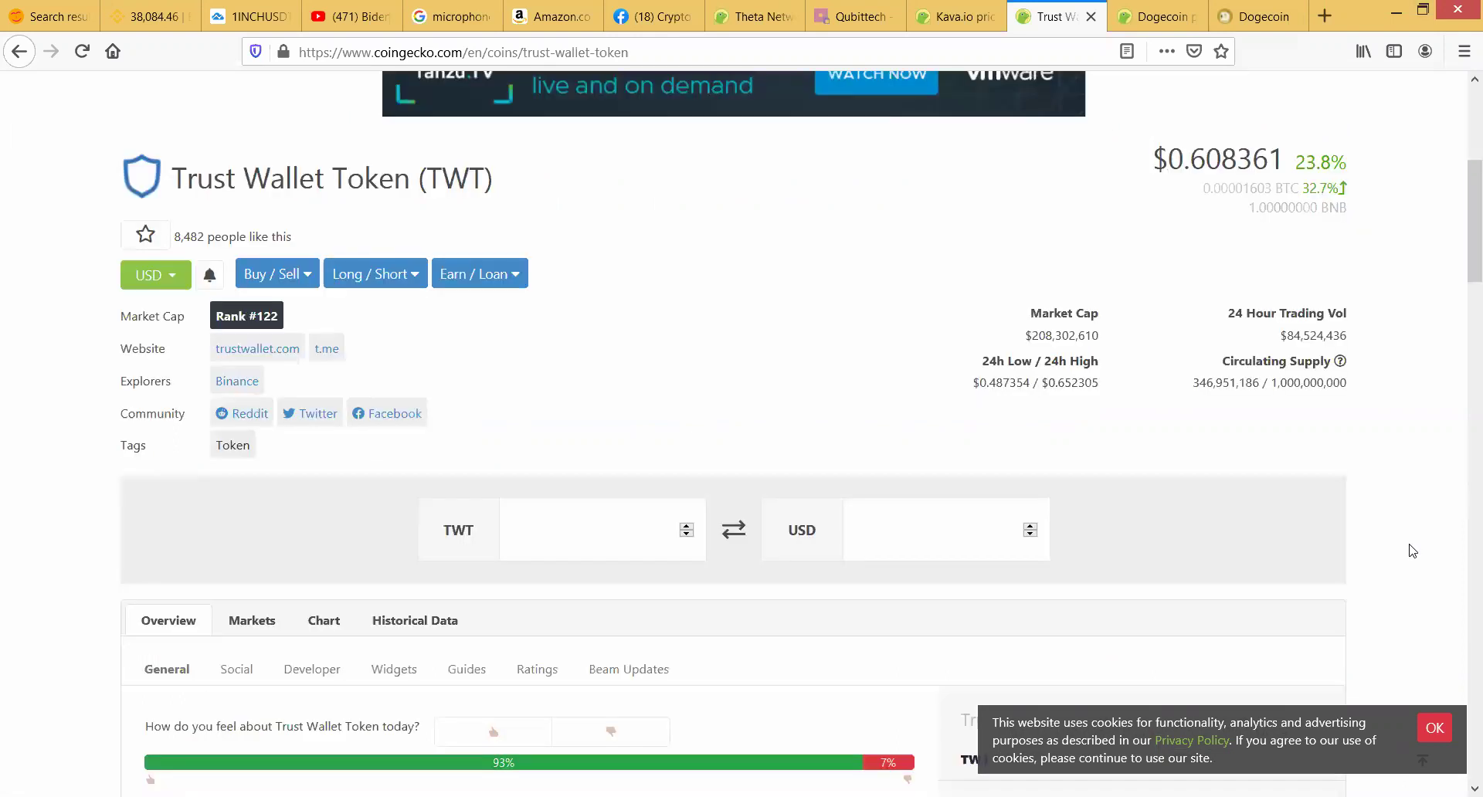
scroll(1412, 551, down, 8)
scroll(1412, 551, down, 7)
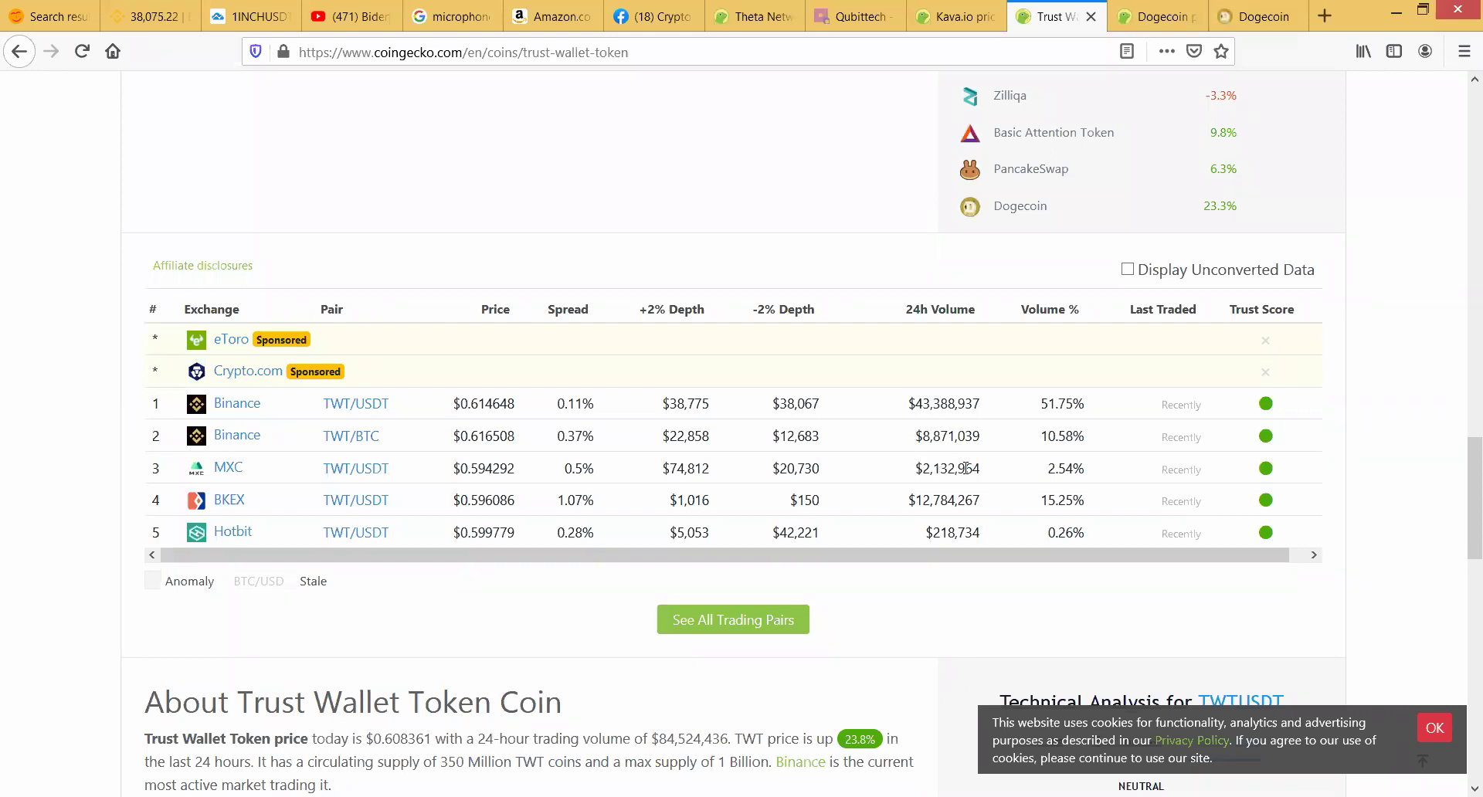
scroll(965, 469, up, 1)
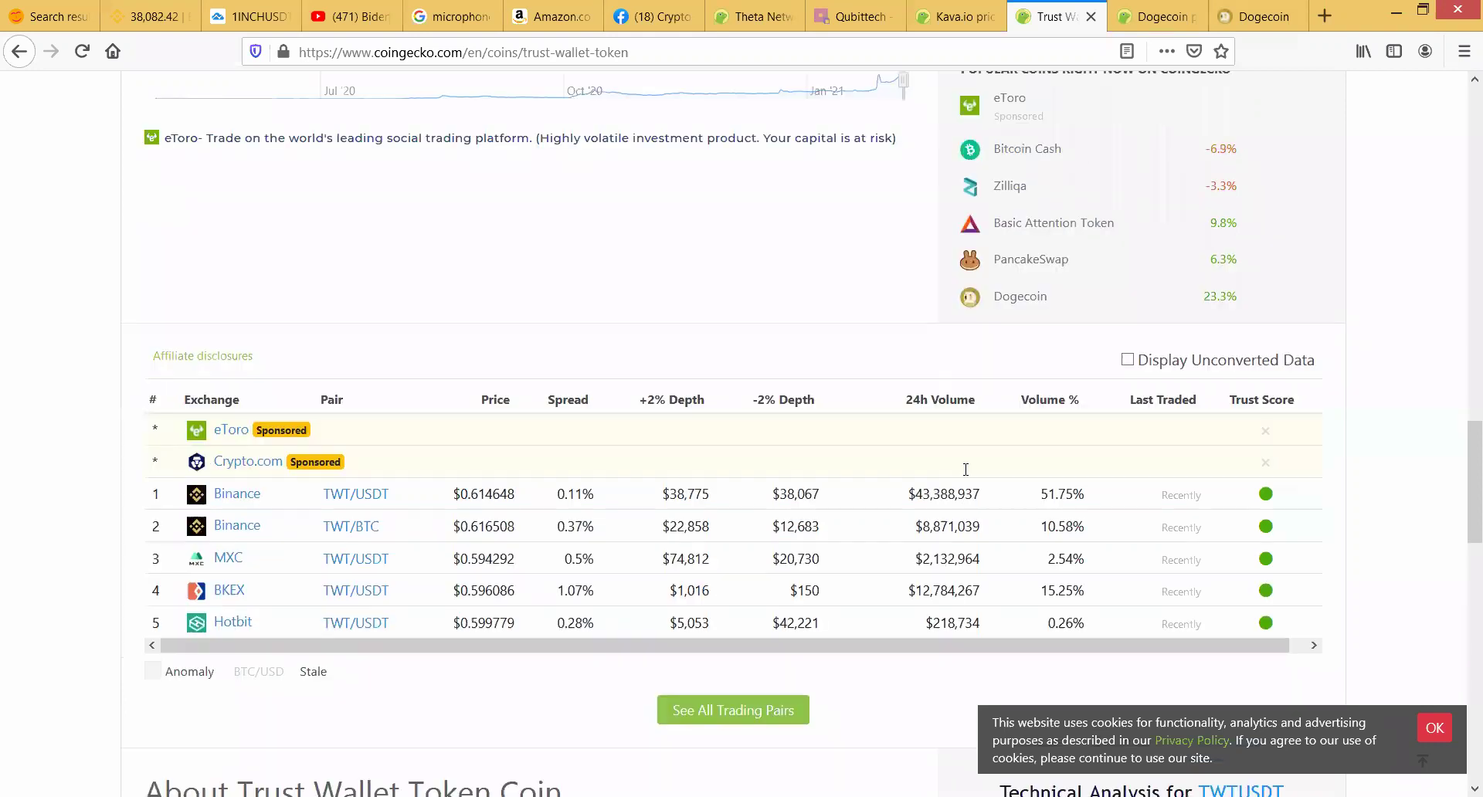
scroll(966, 469, down, 1)
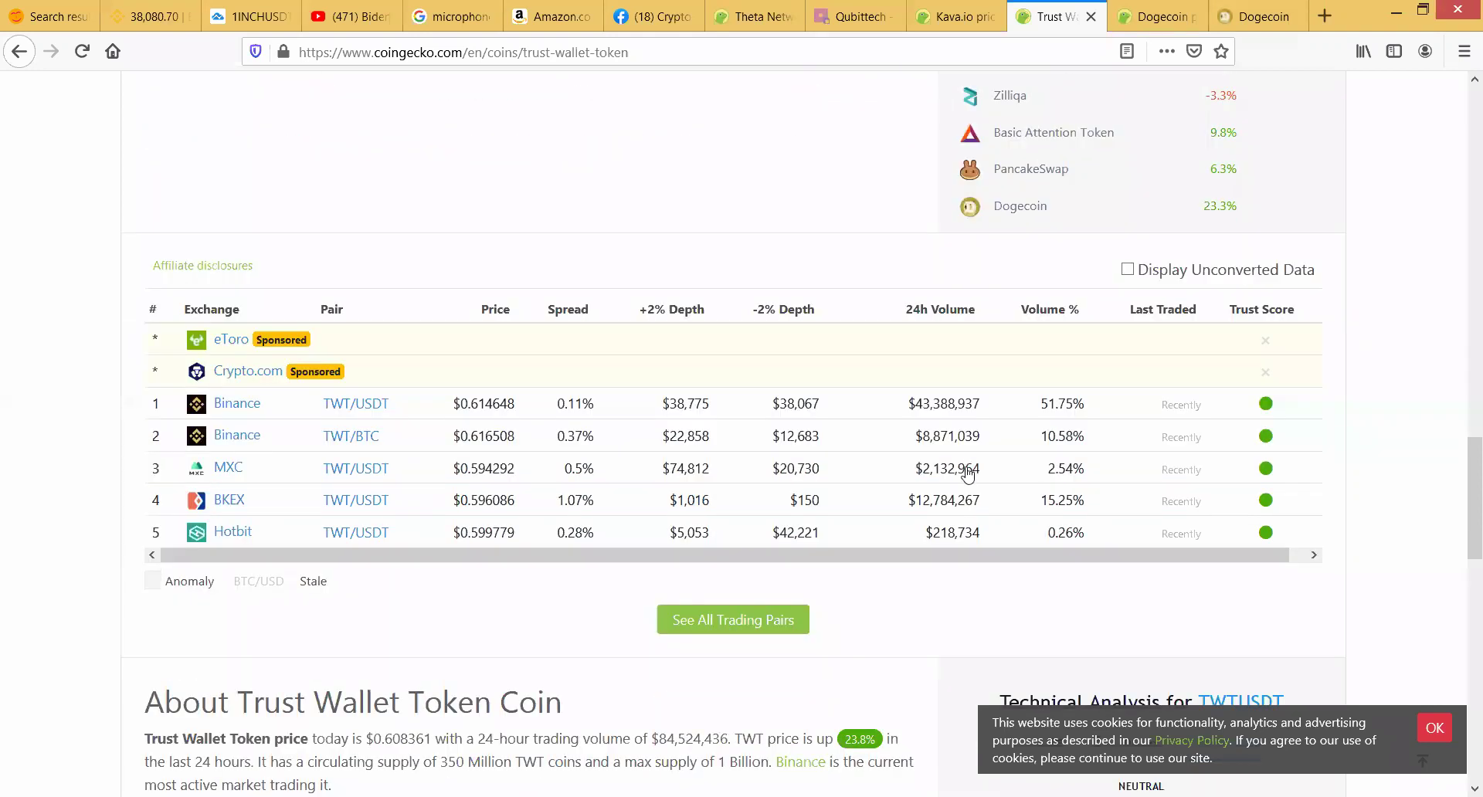
Step: Open Trust Wallet Token's official website, trustwallet.com, in a new browser tab and switch to it
scroll(968, 473, up, 10)
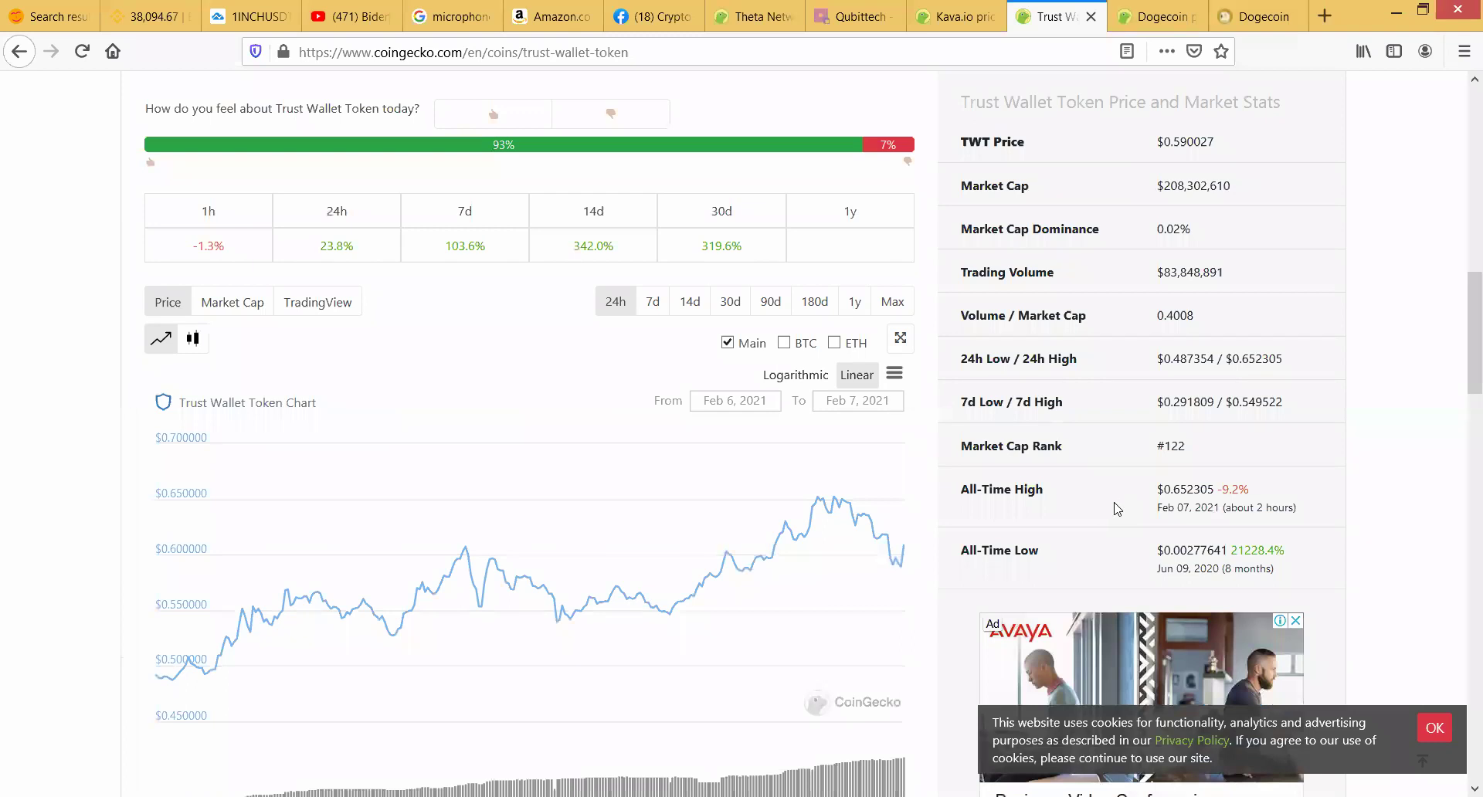
scroll(1118, 509, up, 3)
scroll(1119, 504, up, 9)
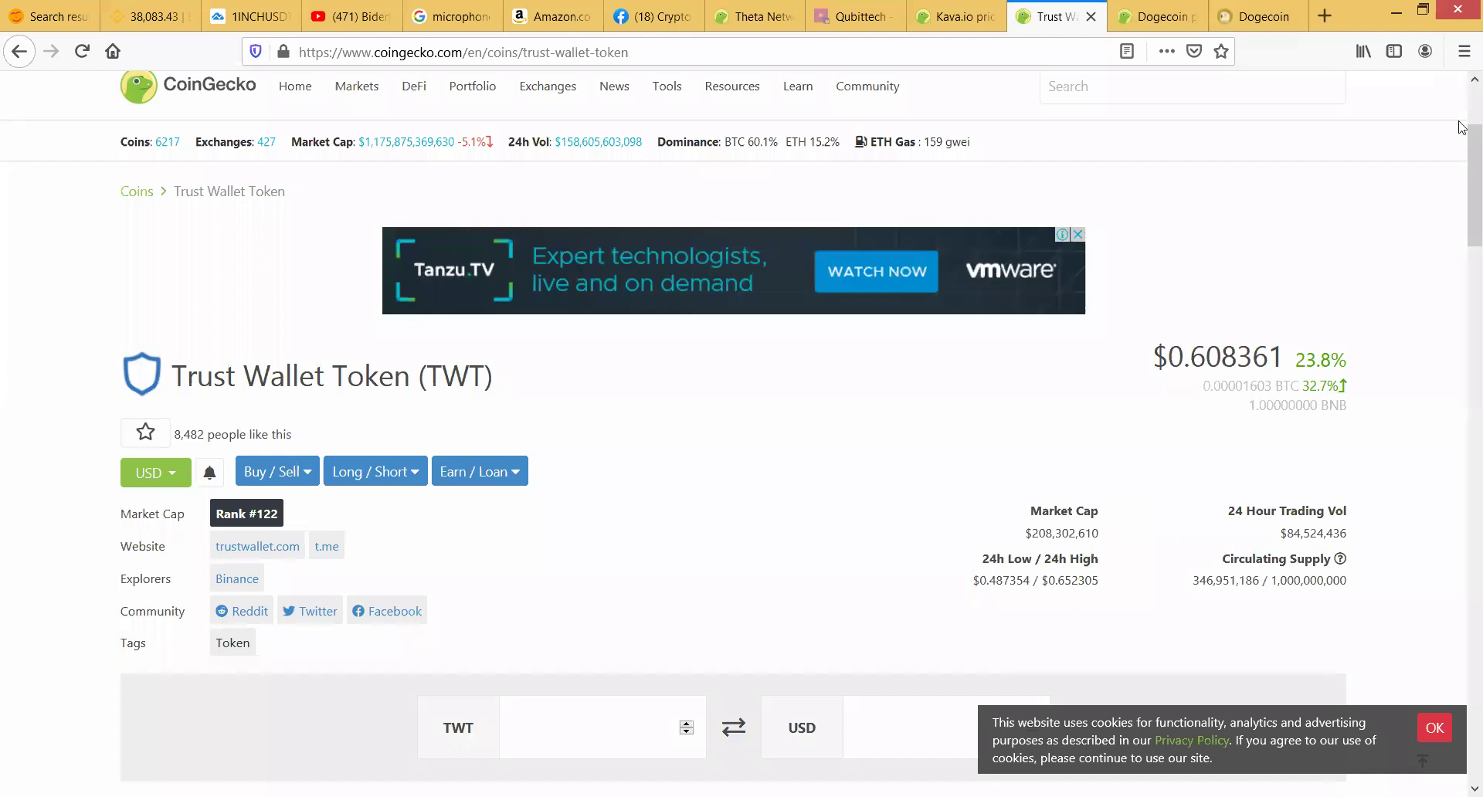
right_click(244, 549)
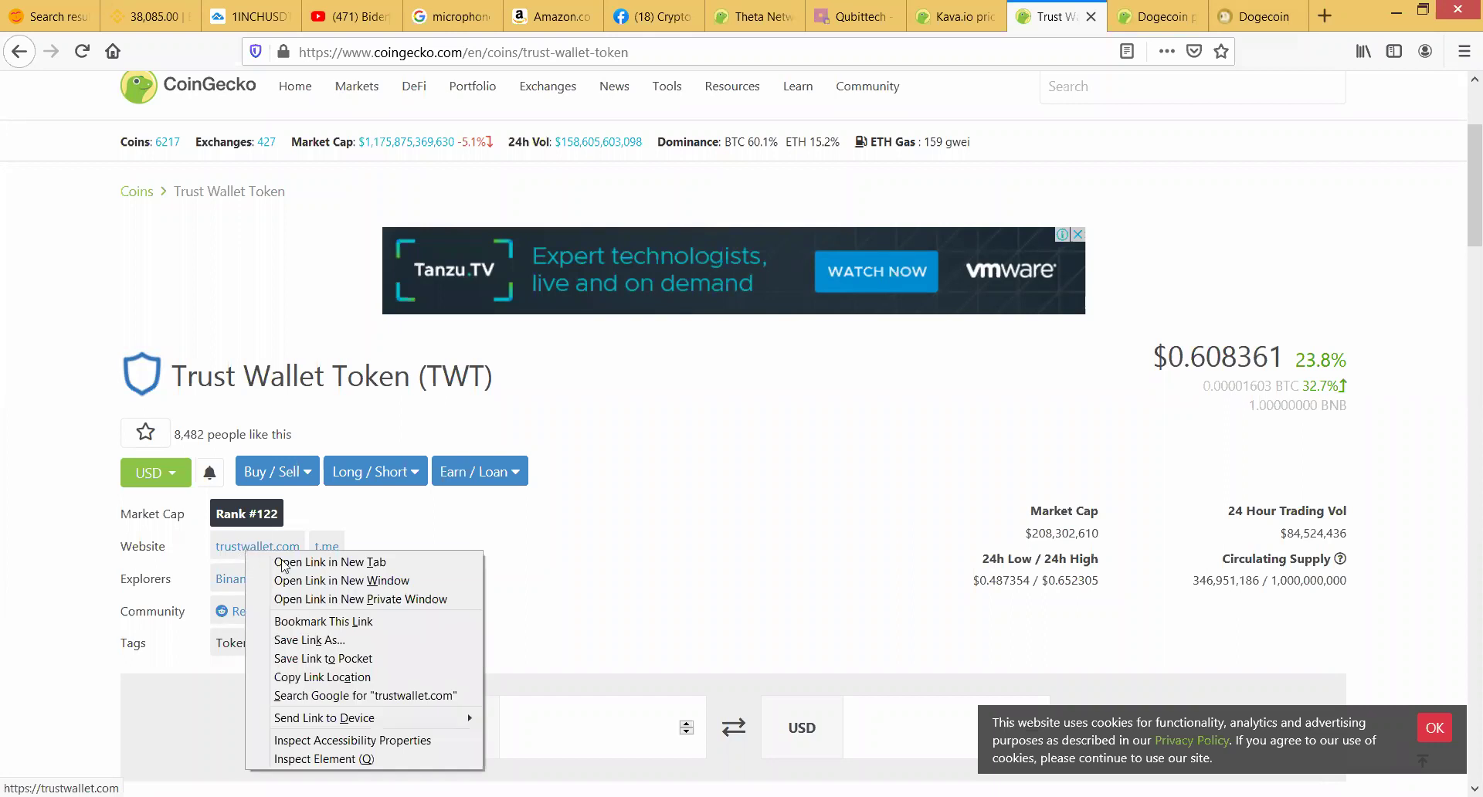
click(279, 562)
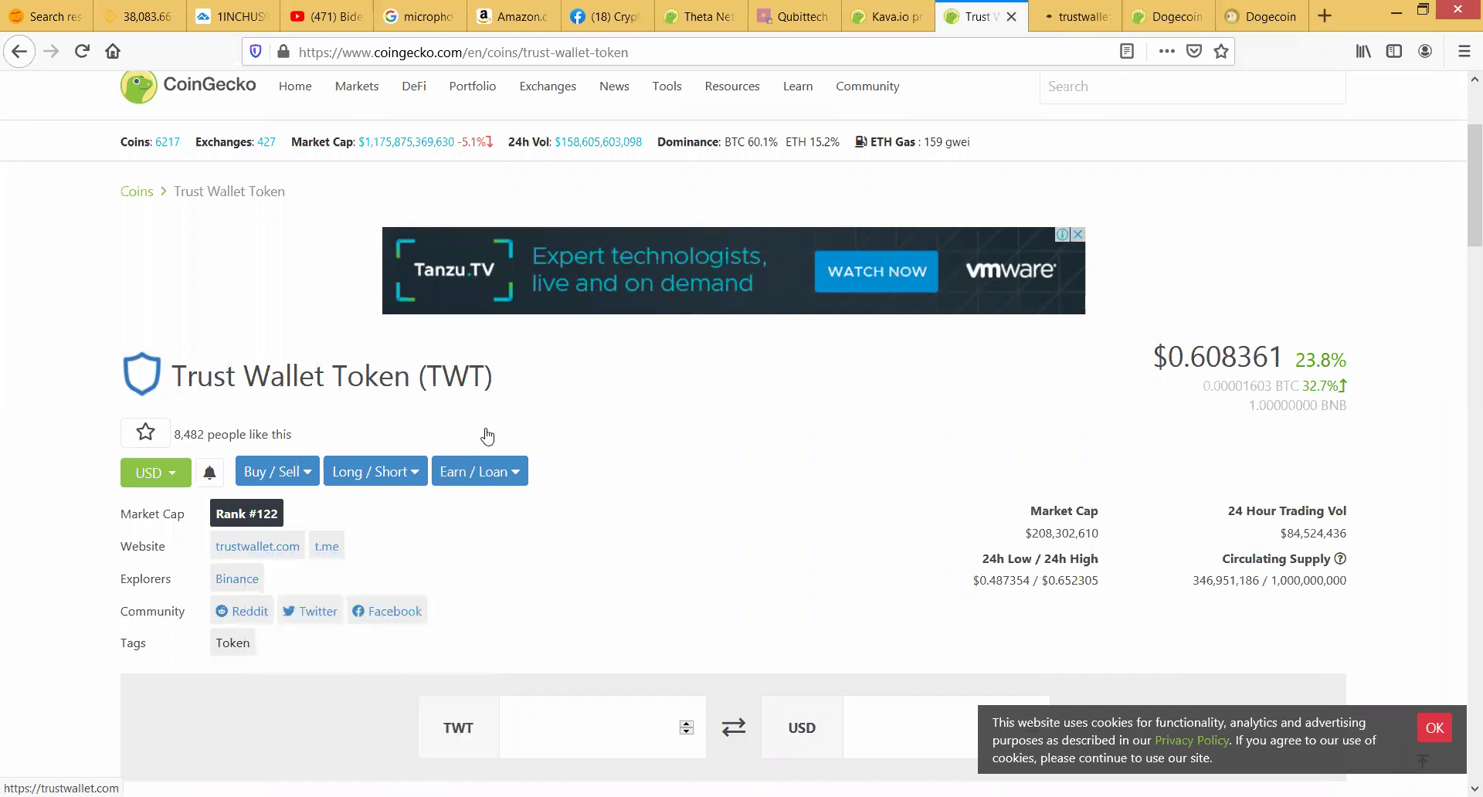
click(1073, 17)
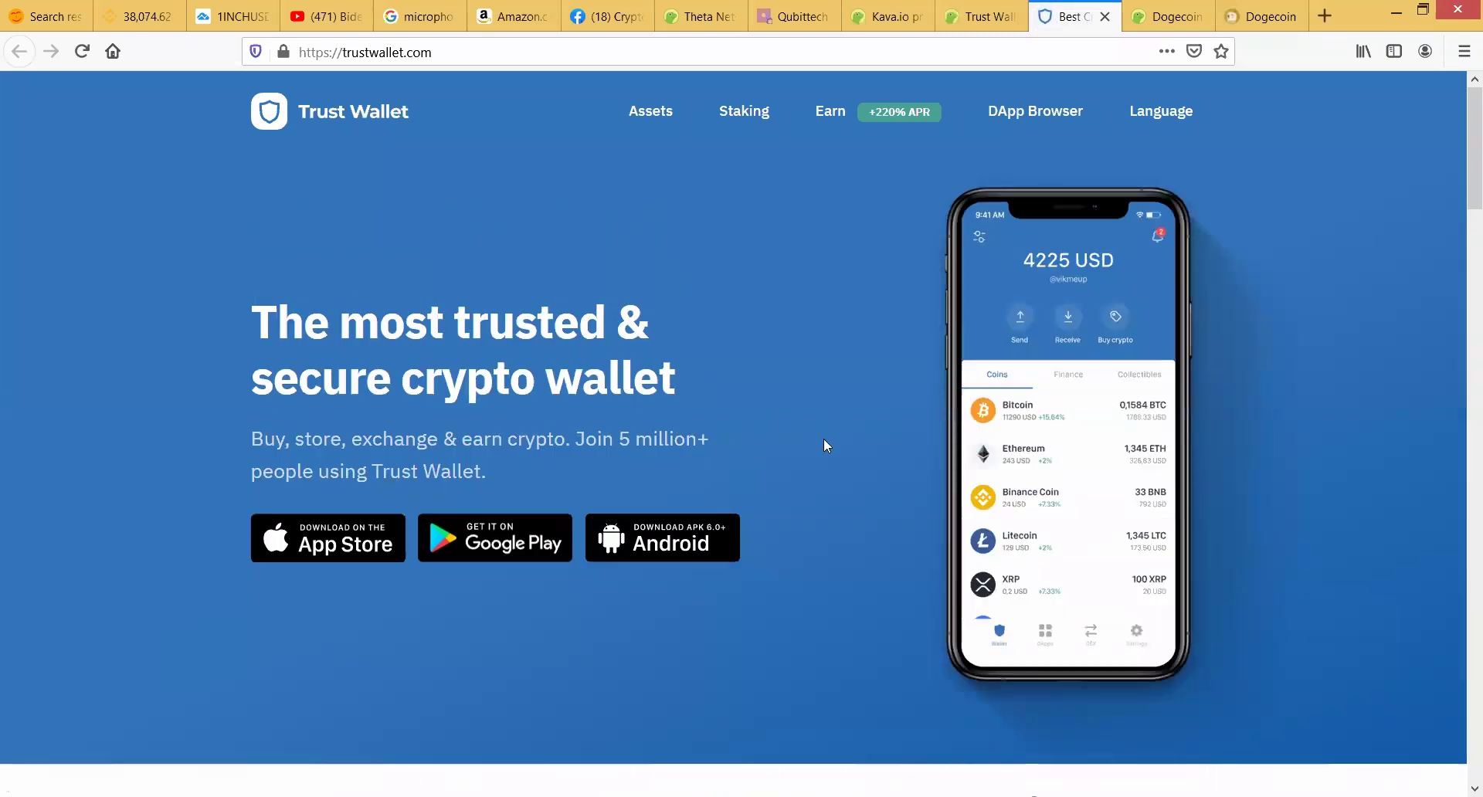
Step: Look through the Trust Wallet homepage's sections on buying with a card, exchanging instantly and privacy, then return to its introduction
scroll(819, 481, down, 10)
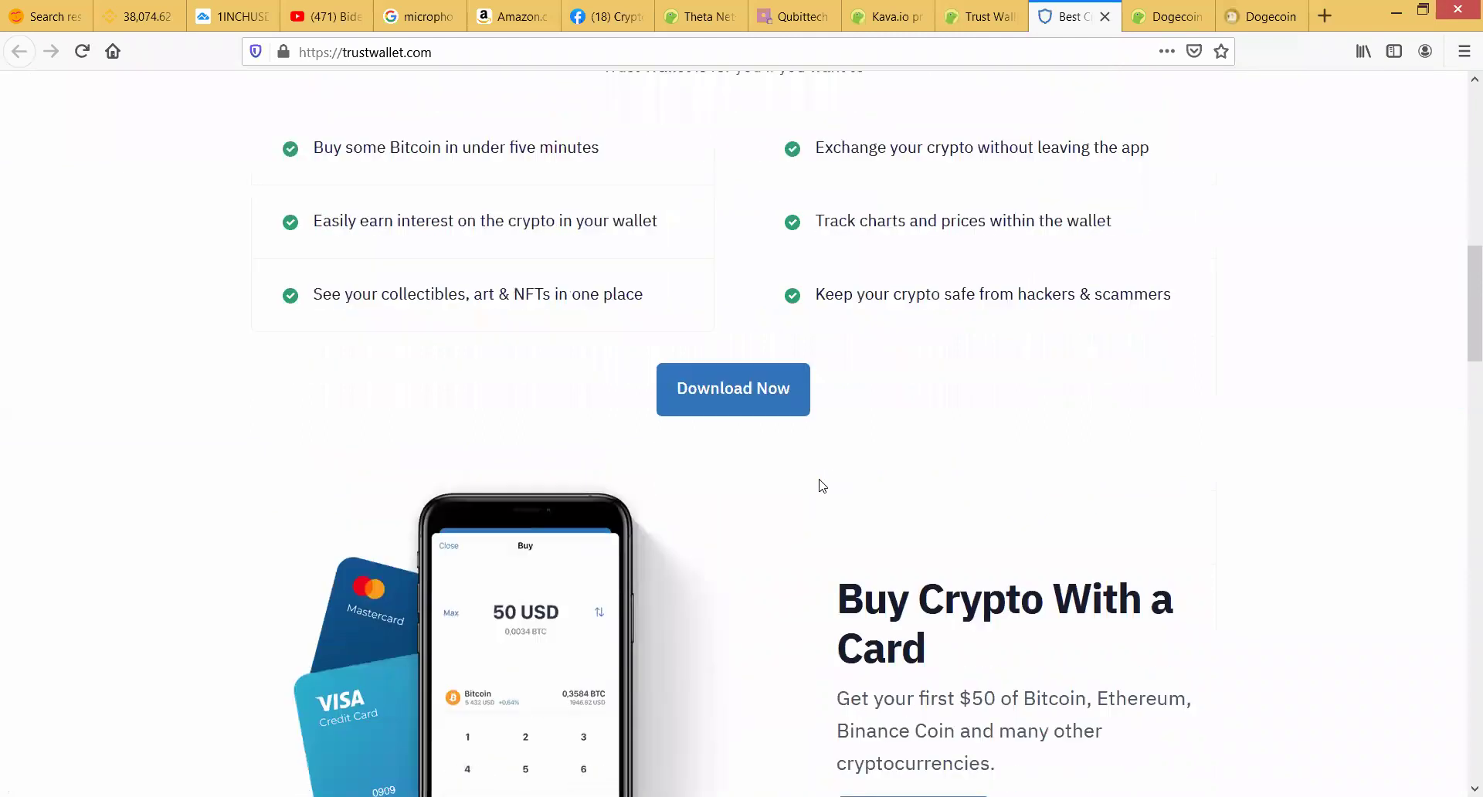
scroll(821, 484, down, 10)
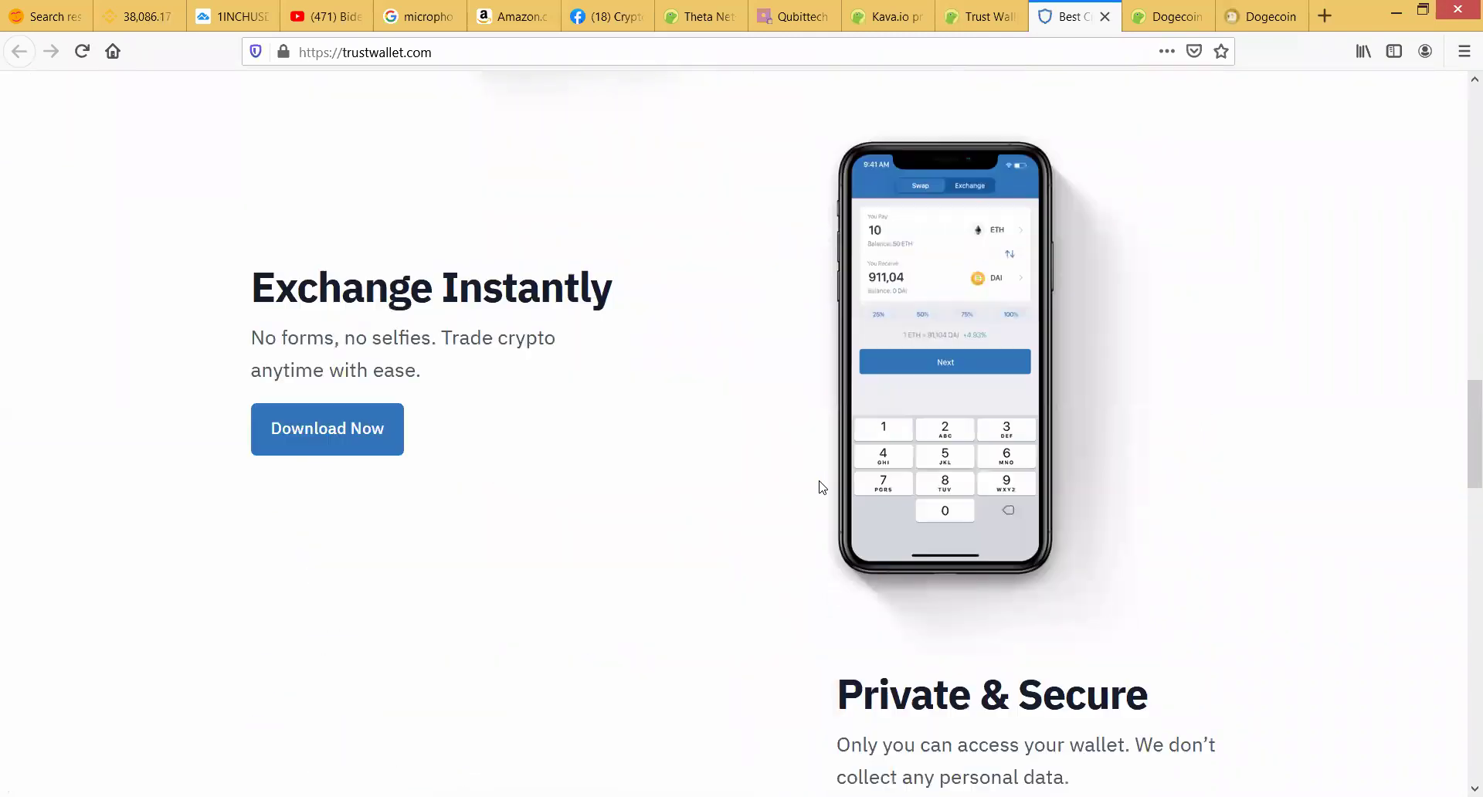
scroll(822, 487, down, 3)
scroll(822, 487, down, 4)
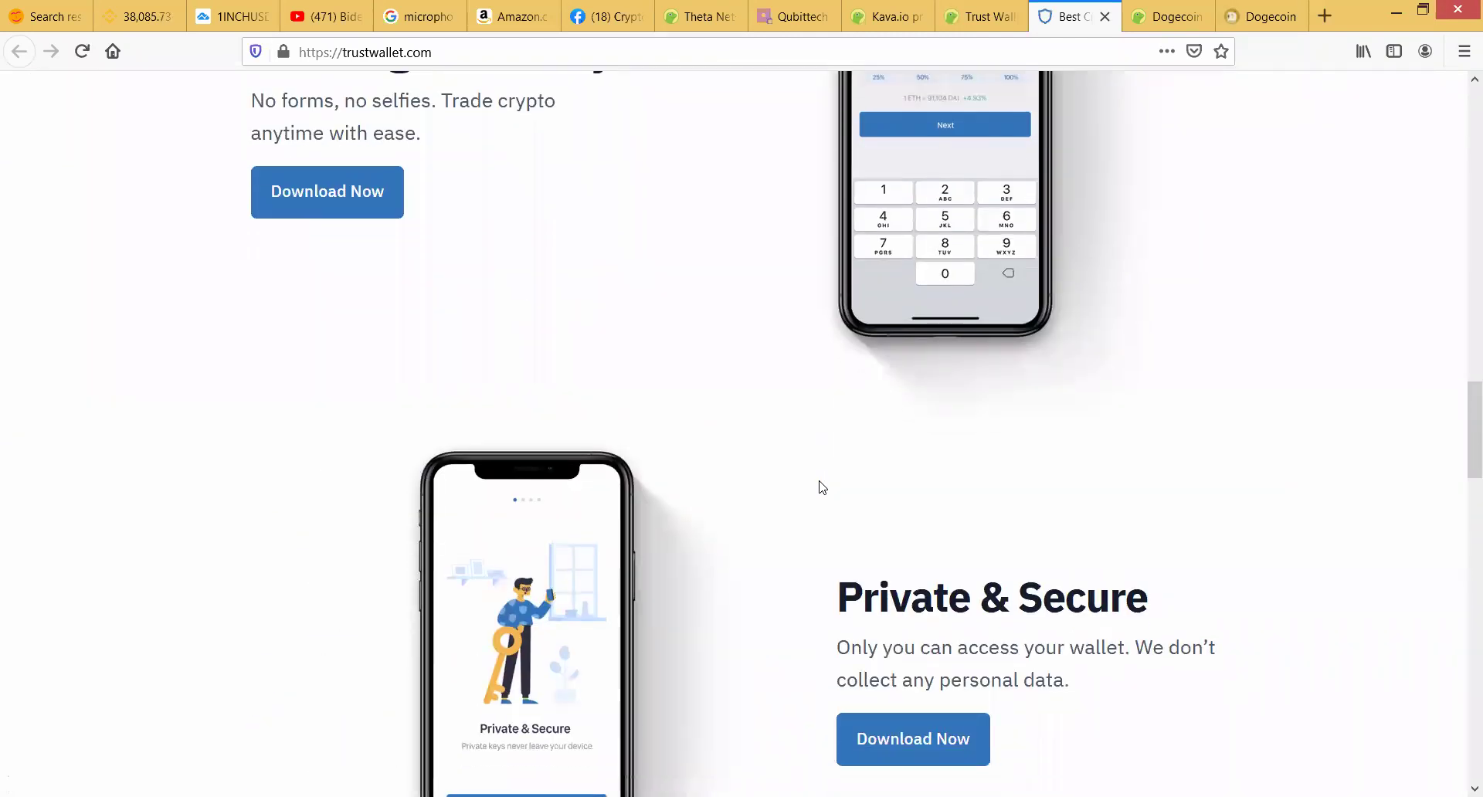
scroll(821, 487, up, 15)
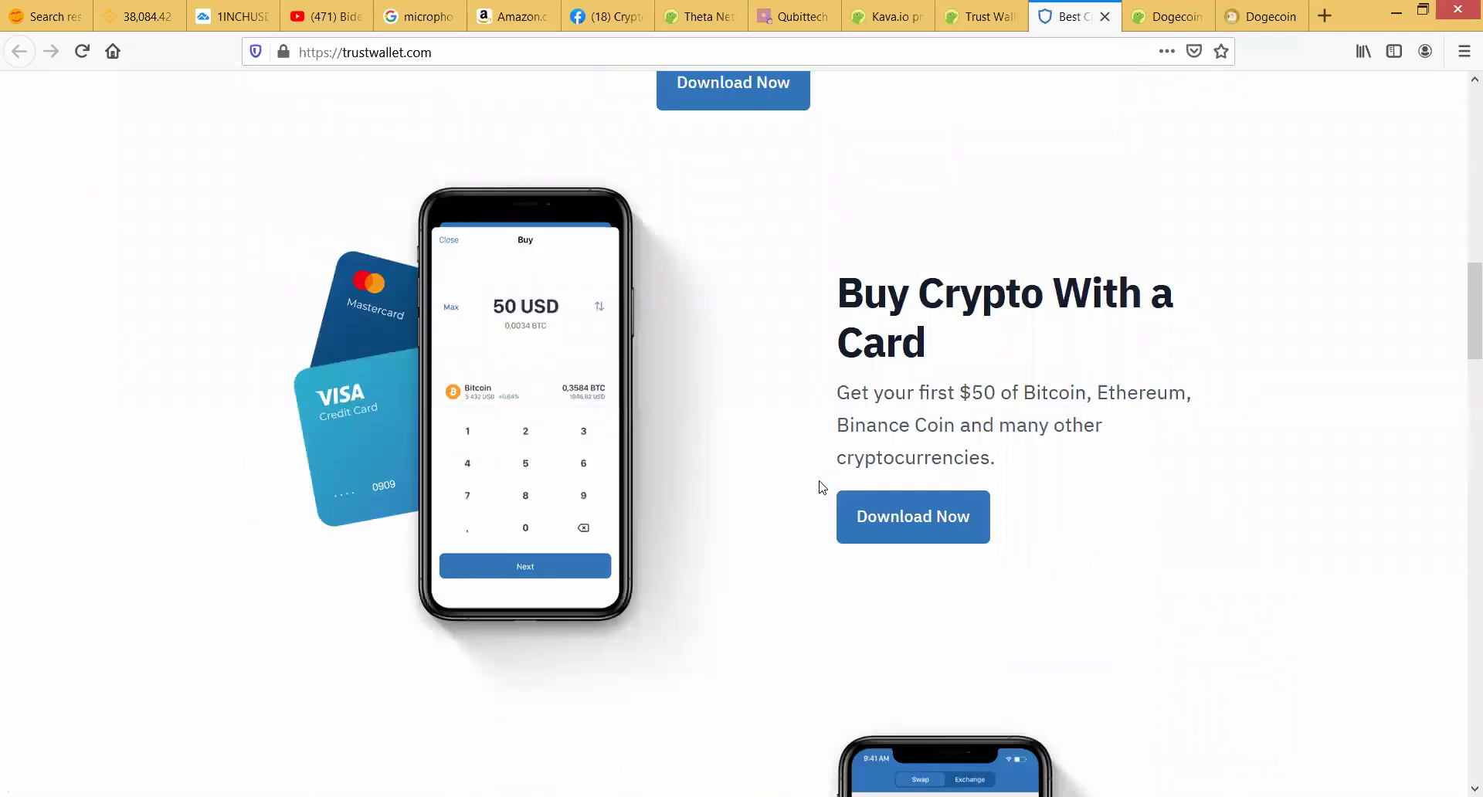
scroll(819, 480, up, 10)
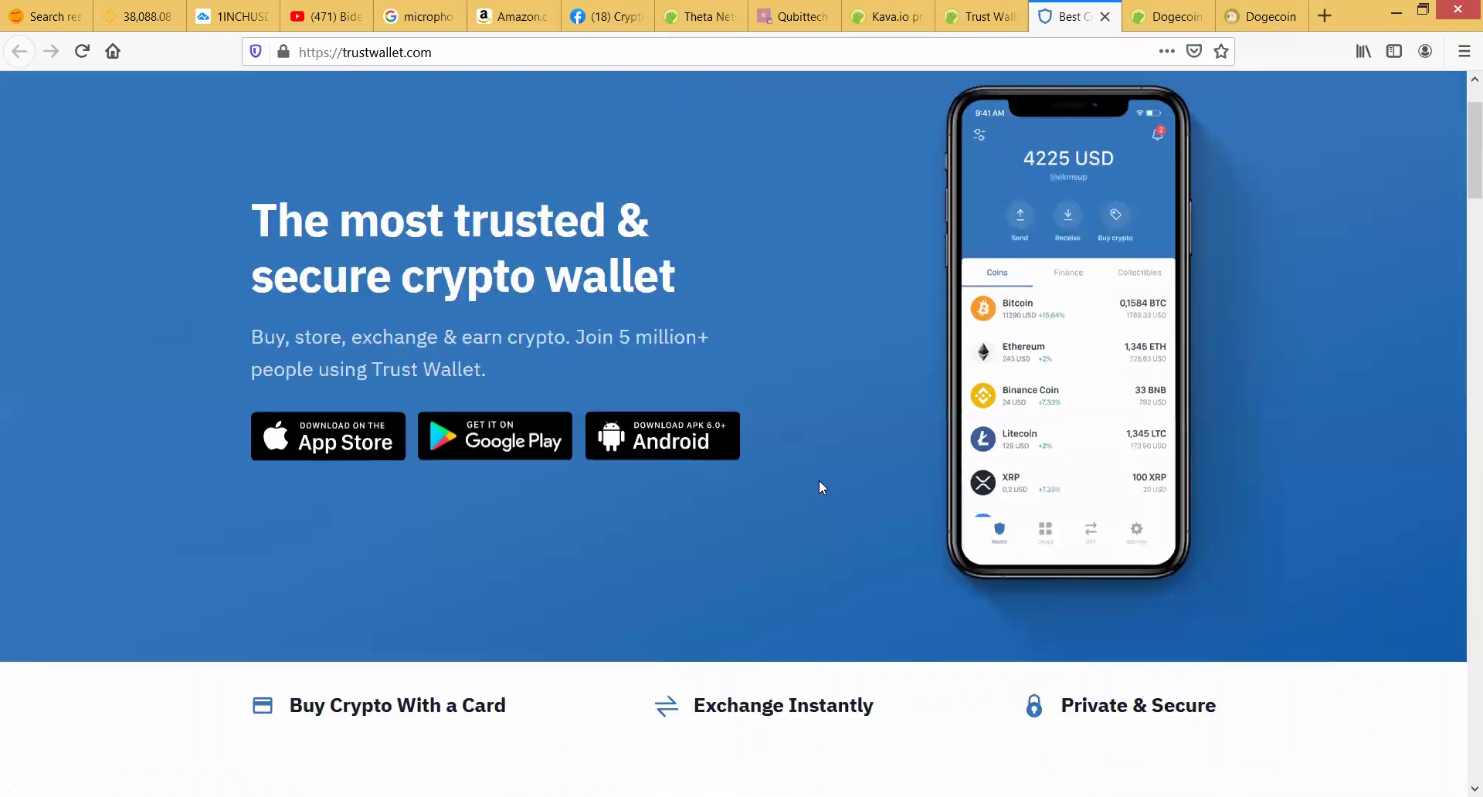
Step: Open Trust Wallet's Staking page and view the introduction to staking coins and the staking calculator
scroll(820, 487, down, 2)
scroll(821, 487, up, 4)
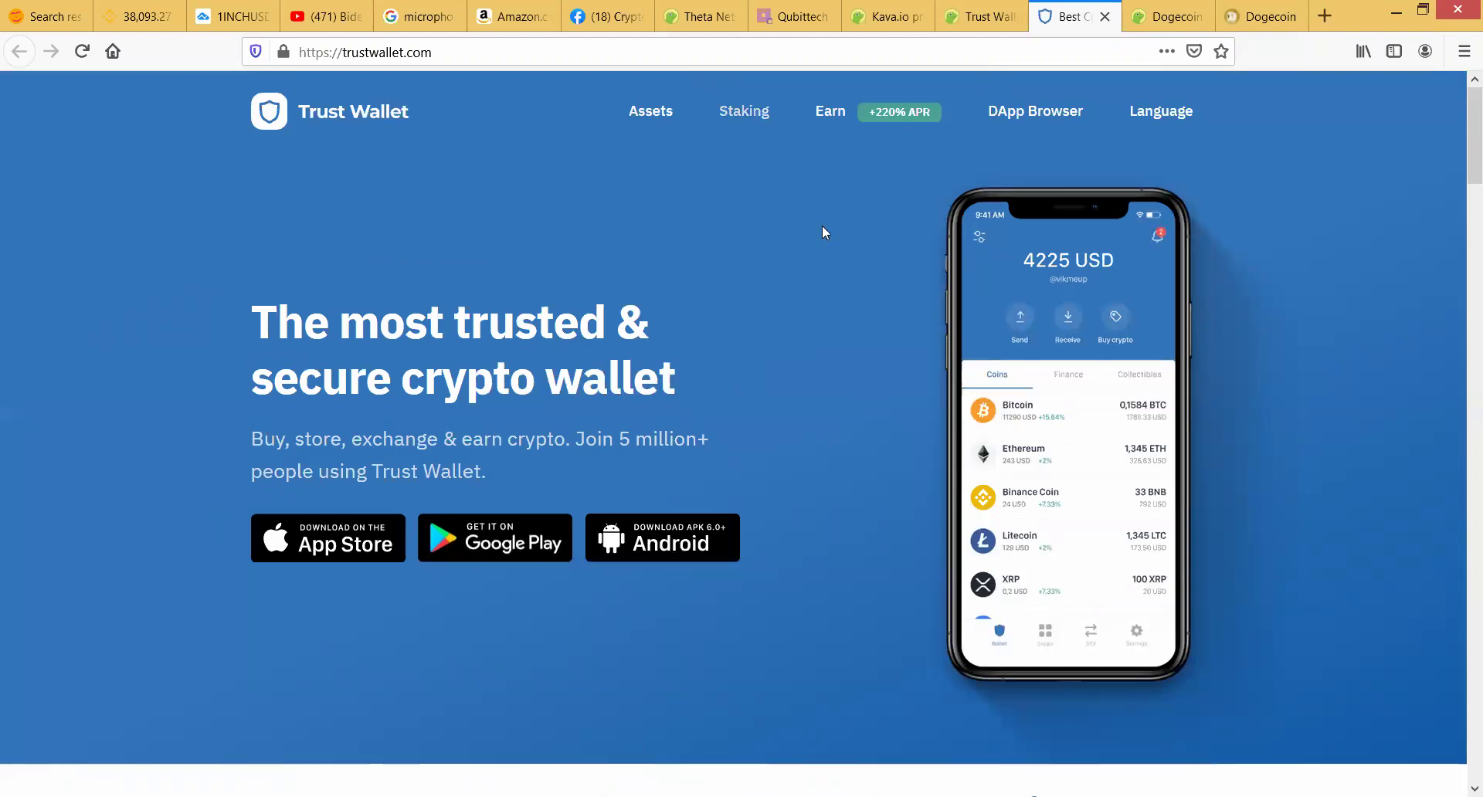
key(Return)
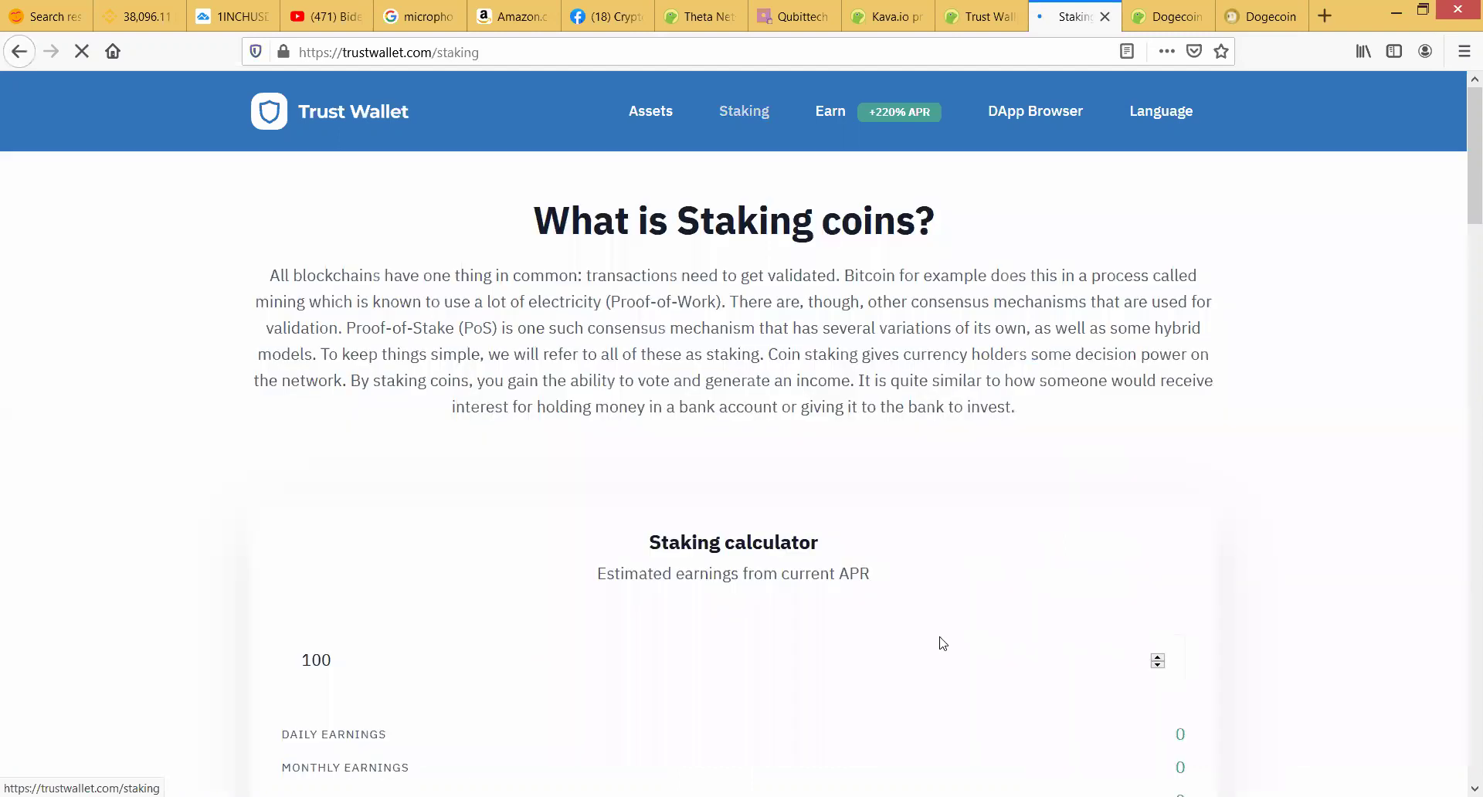
scroll(968, 581, down, 3)
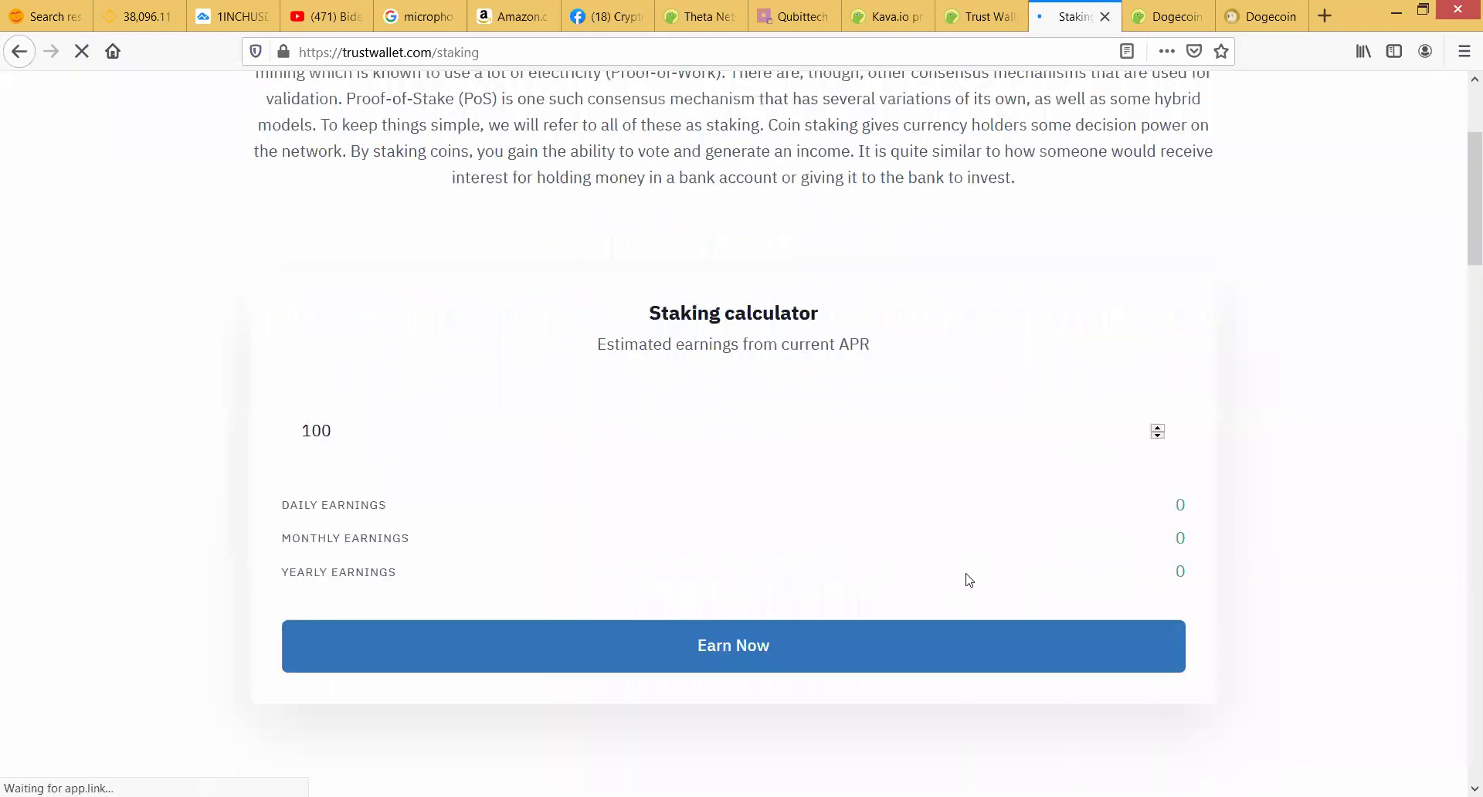
scroll(970, 580, up, 1)
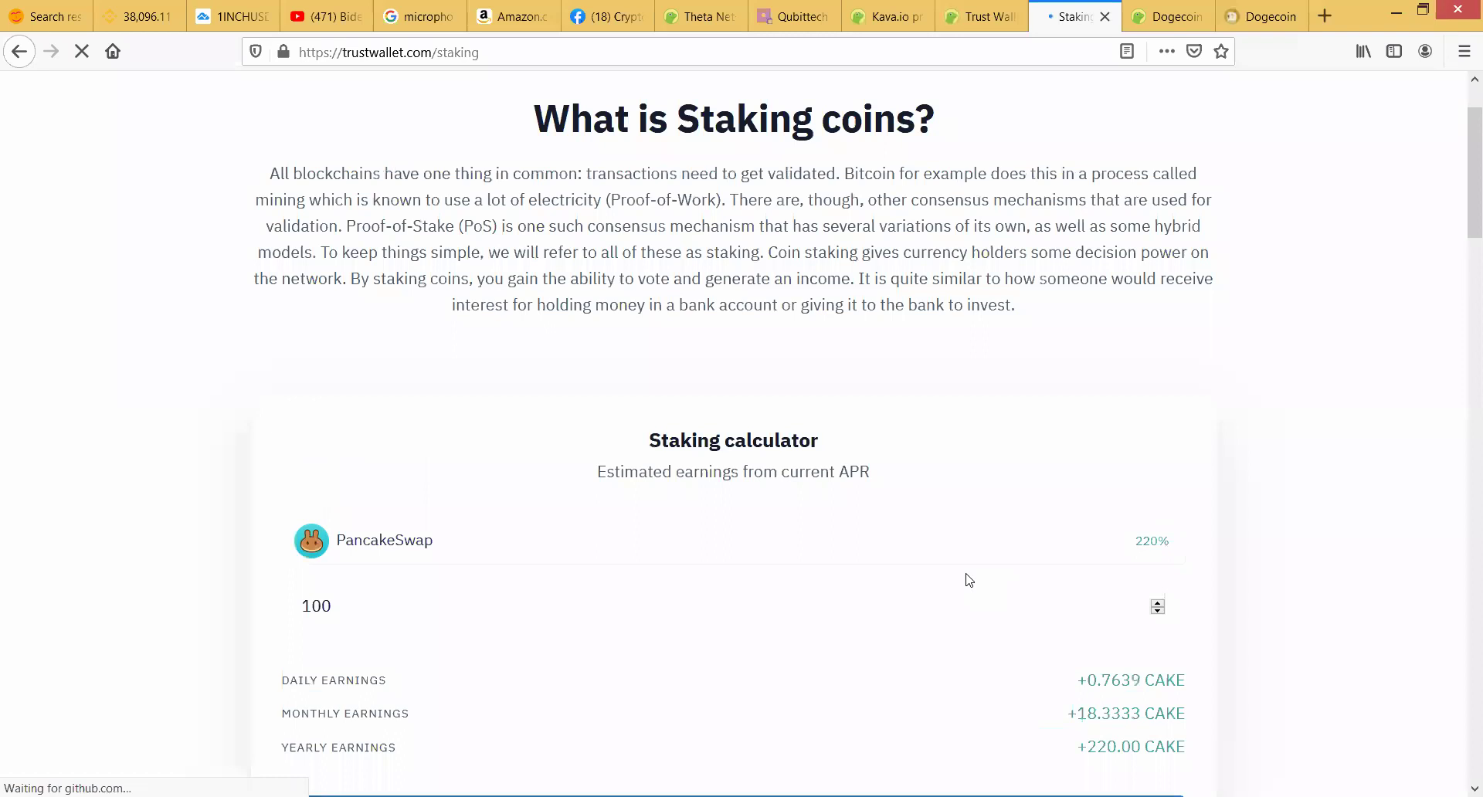
scroll(969, 580, up, 1)
scroll(970, 581, down, 5)
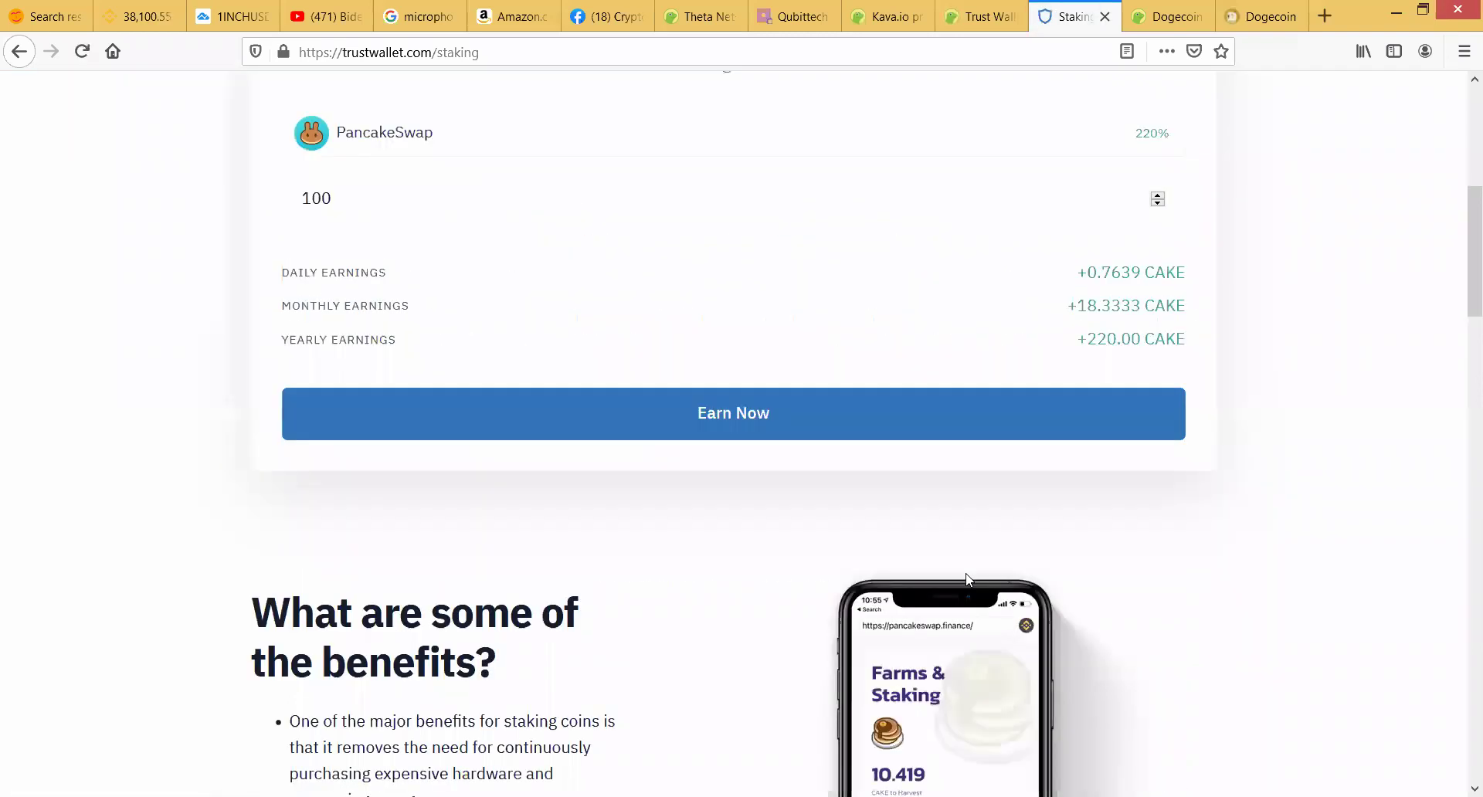
Step: Look through the staking benefits, the research advice and the list of stakeable coins, and return to the page's introduction
scroll(969, 581, down, 5)
scroll(968, 580, down, 5)
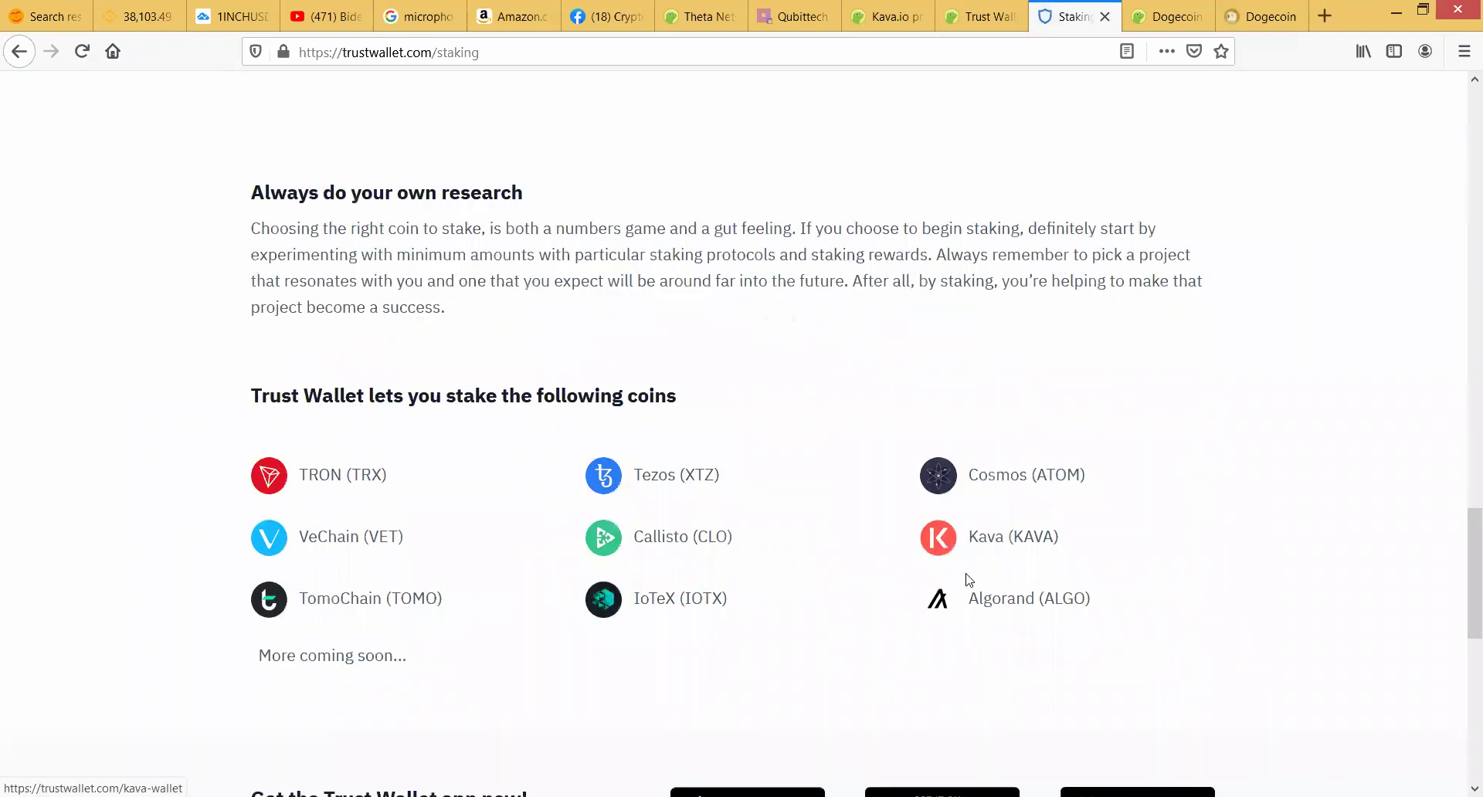
scroll(970, 580, down, 2)
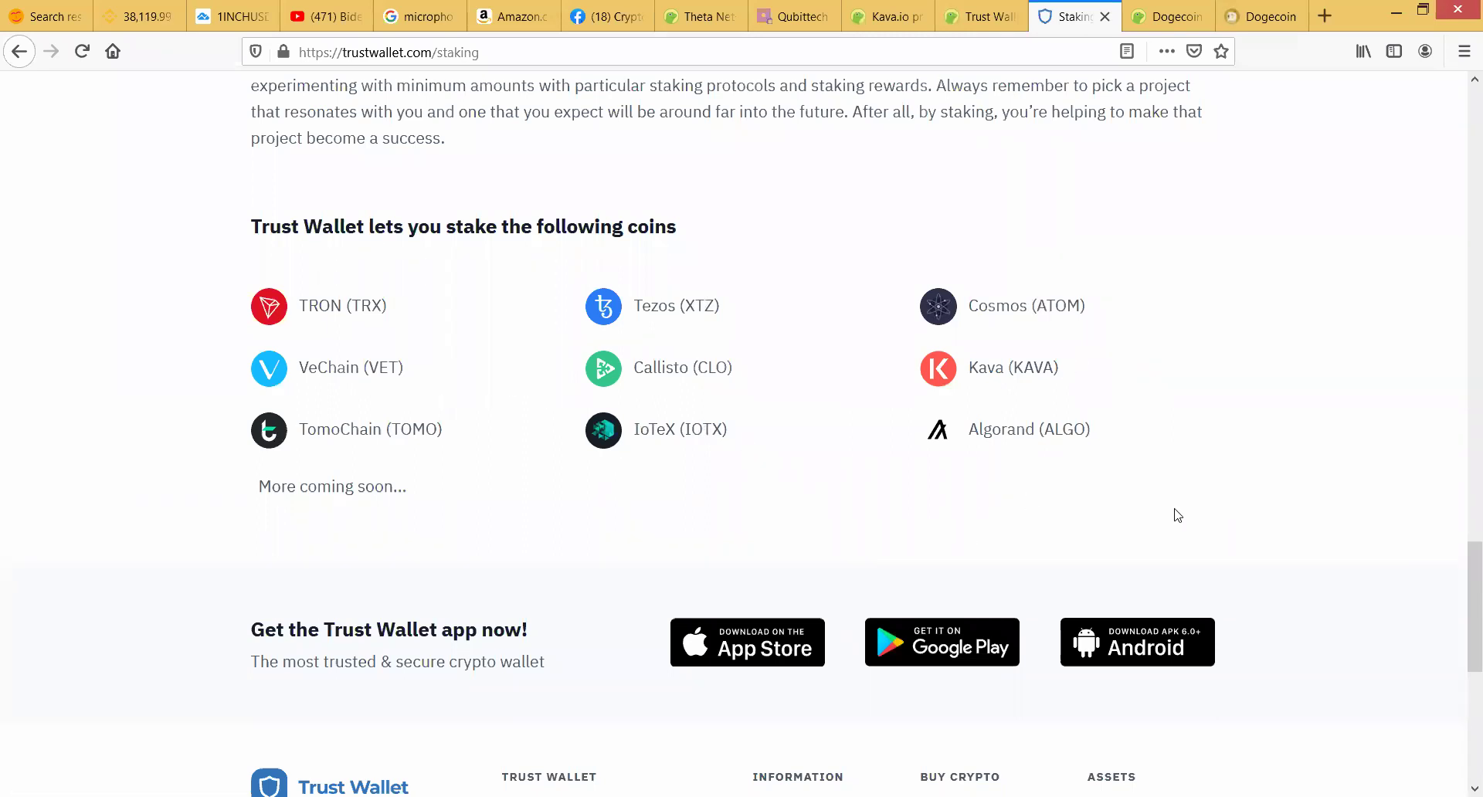
scroll(1052, 520, down, 1)
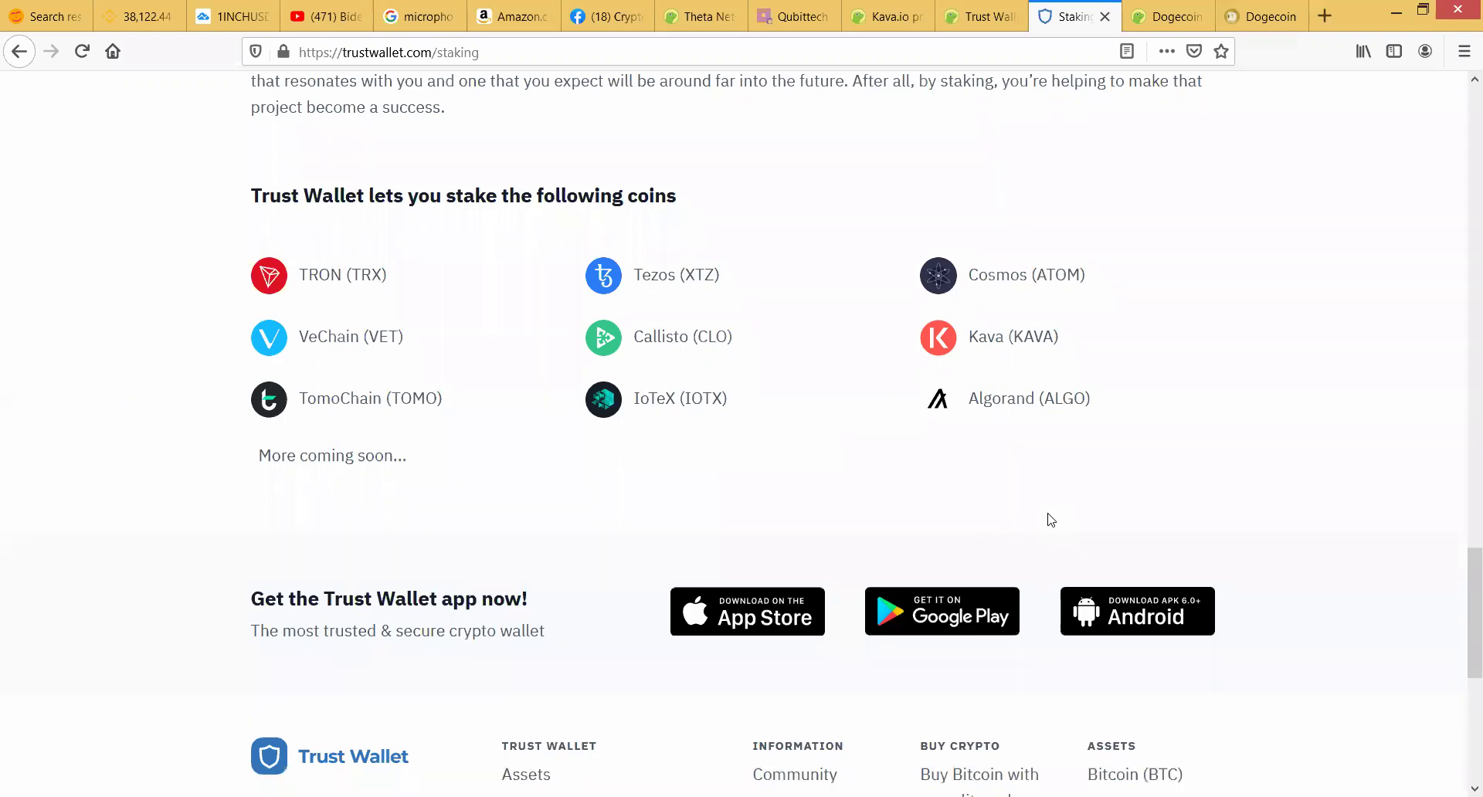
scroll(1049, 518, down, 5)
scroll(1034, 305, up, 15)
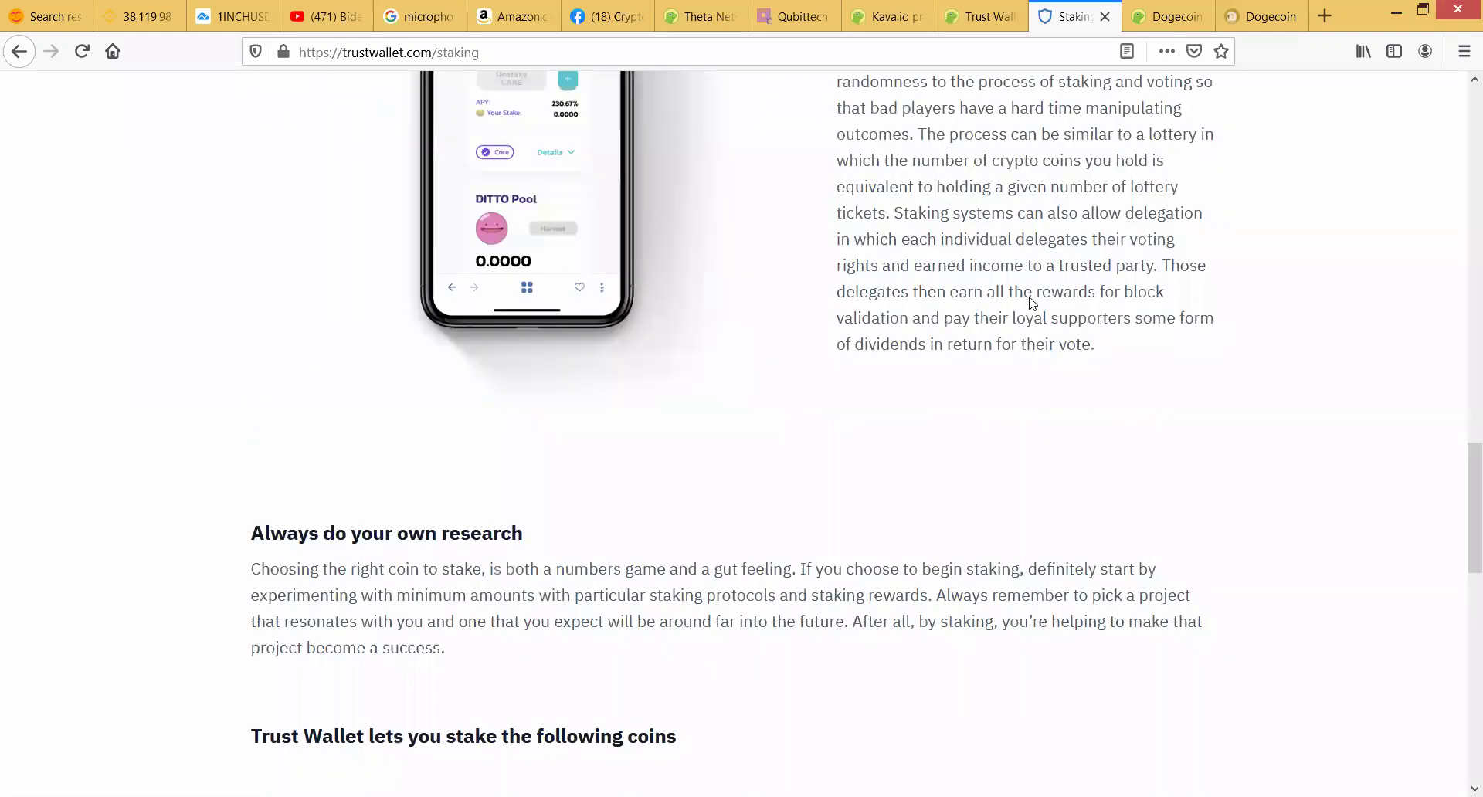
scroll(1045, 265, up, 6)
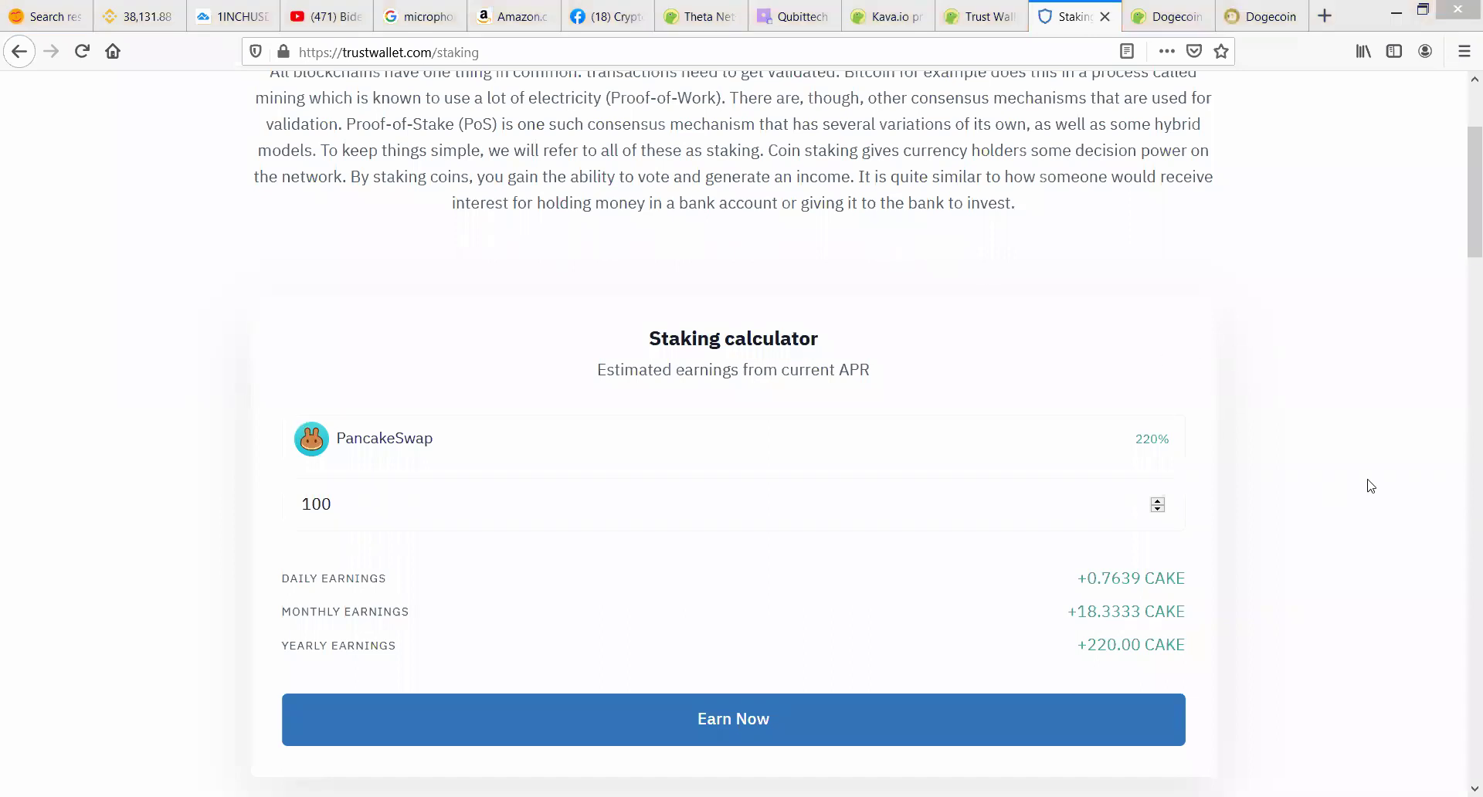
scroll(1370, 485, up, 3)
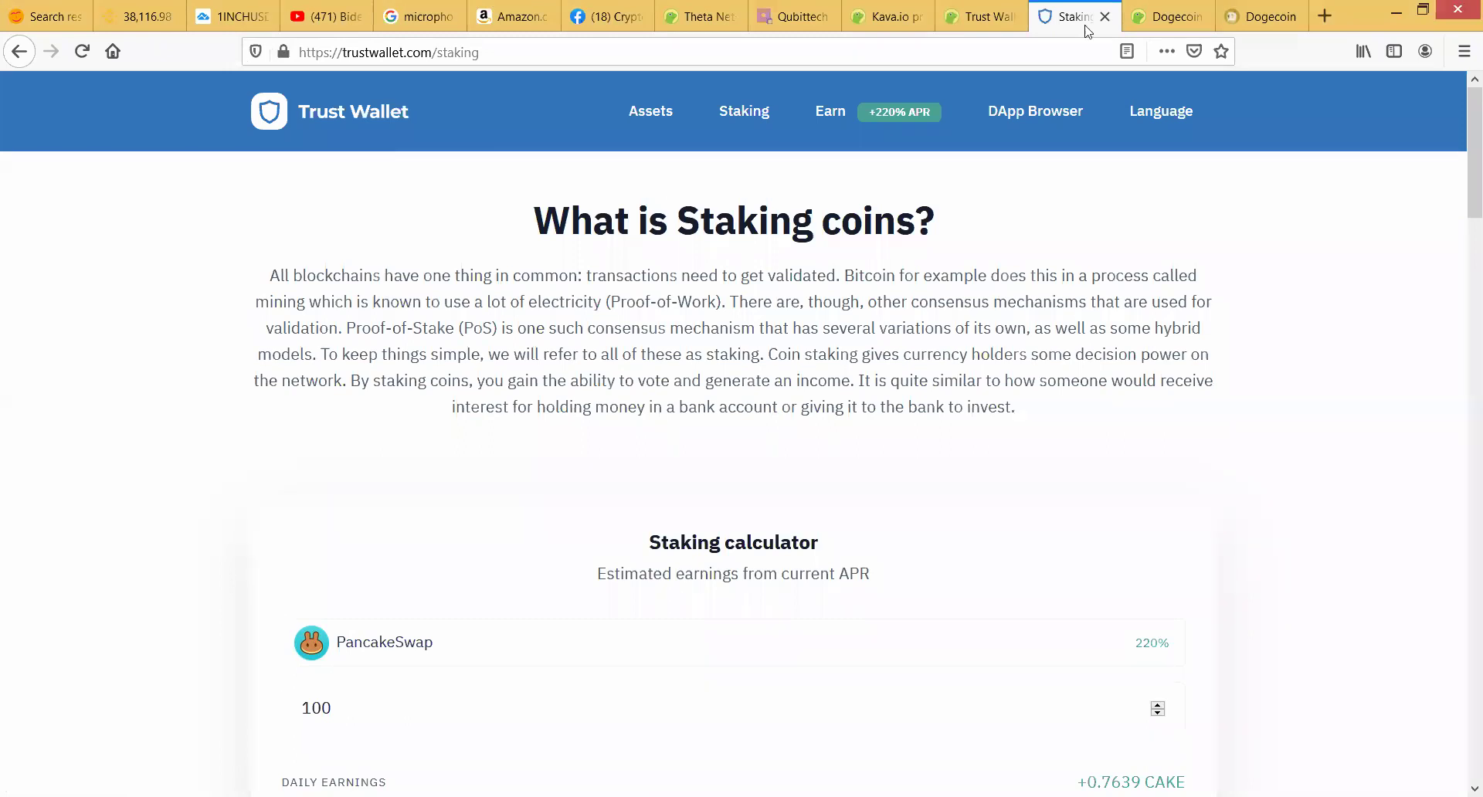
Step: Switch back to Trust Wallet Token's CoinGecko page and review its price, market cap, links and tags
click(971, 16)
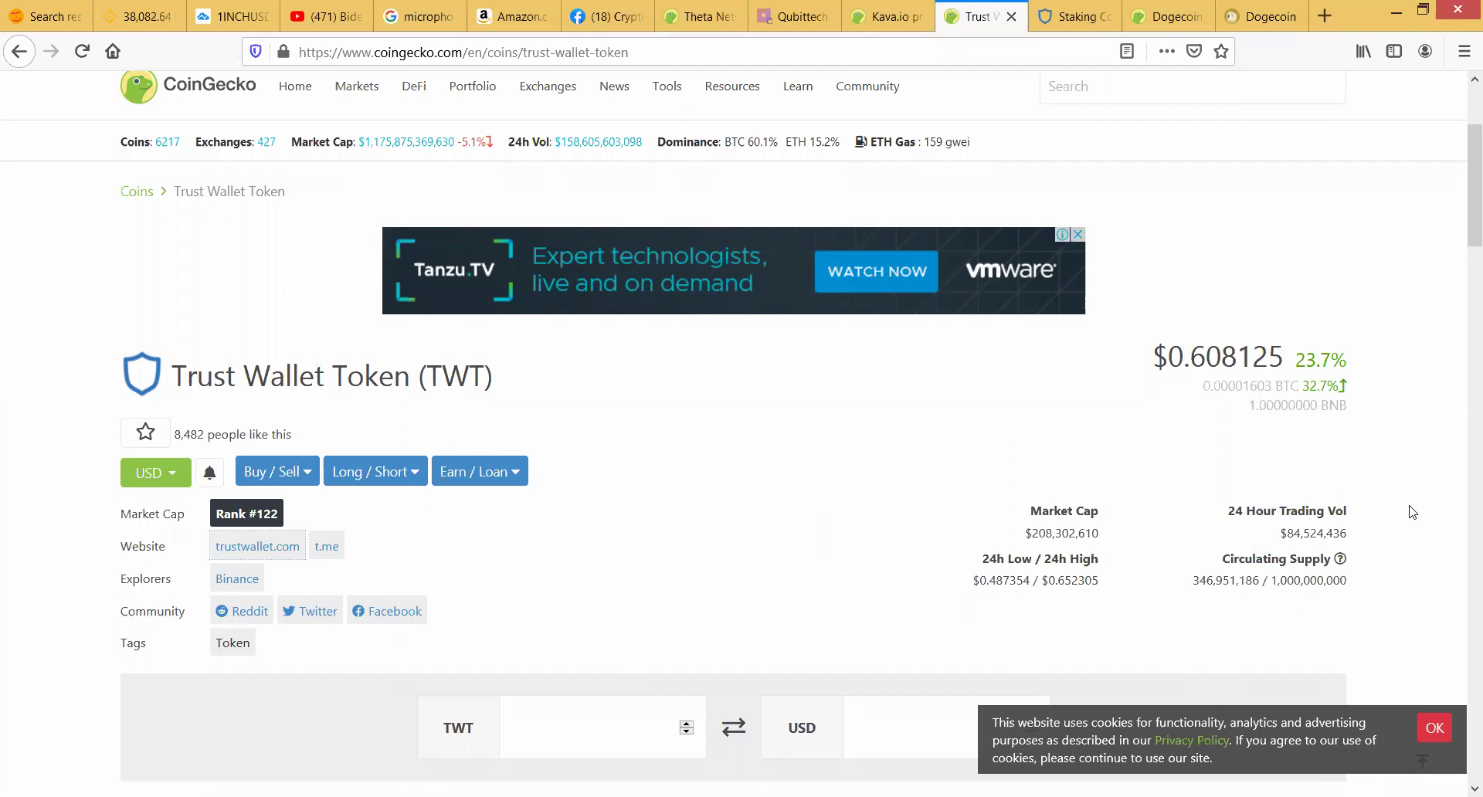
scroll(1412, 513, down, 4)
scroll(1413, 512, up, 7)
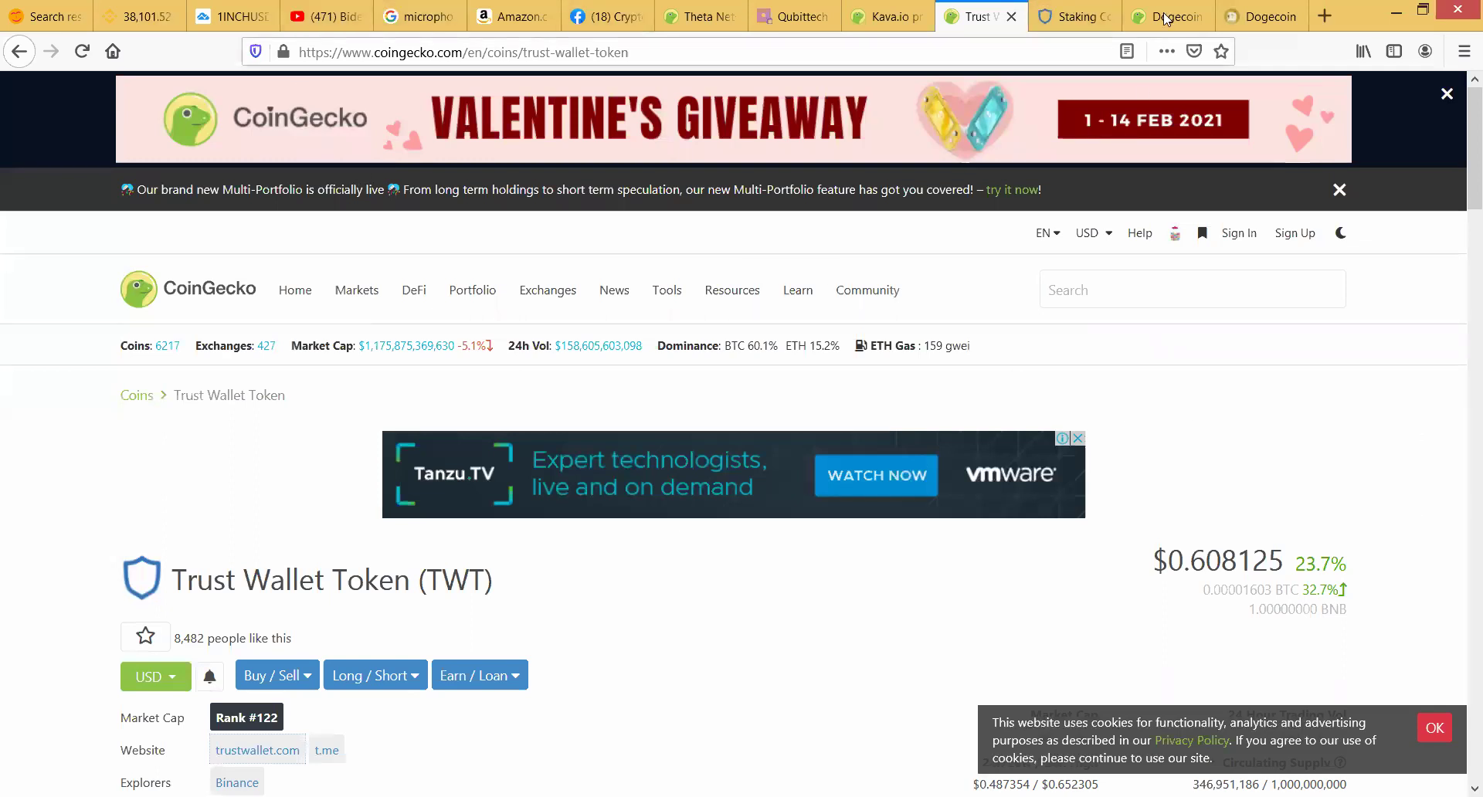
scroll(1457, 586, down, 10)
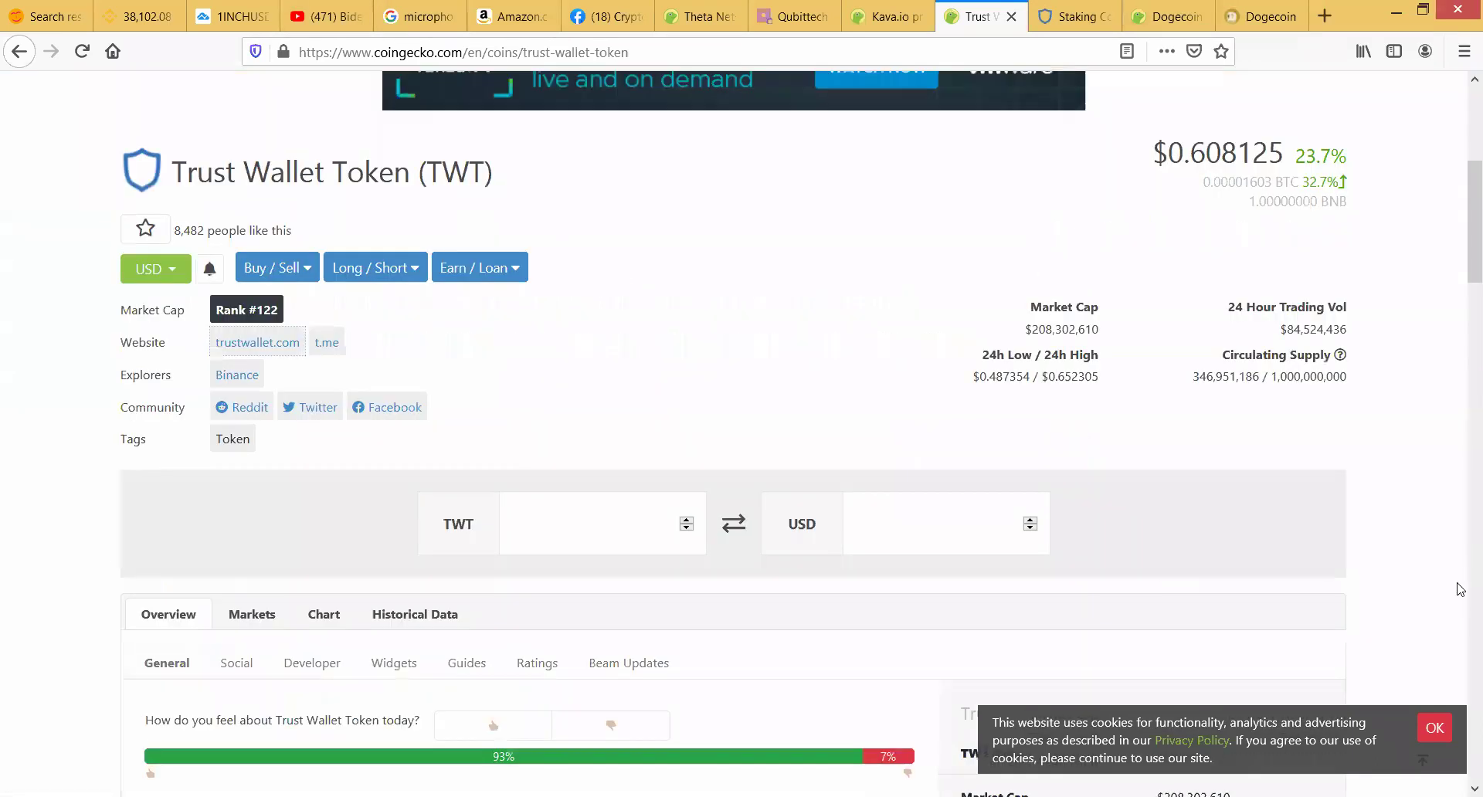
scroll(1461, 589, up, 10)
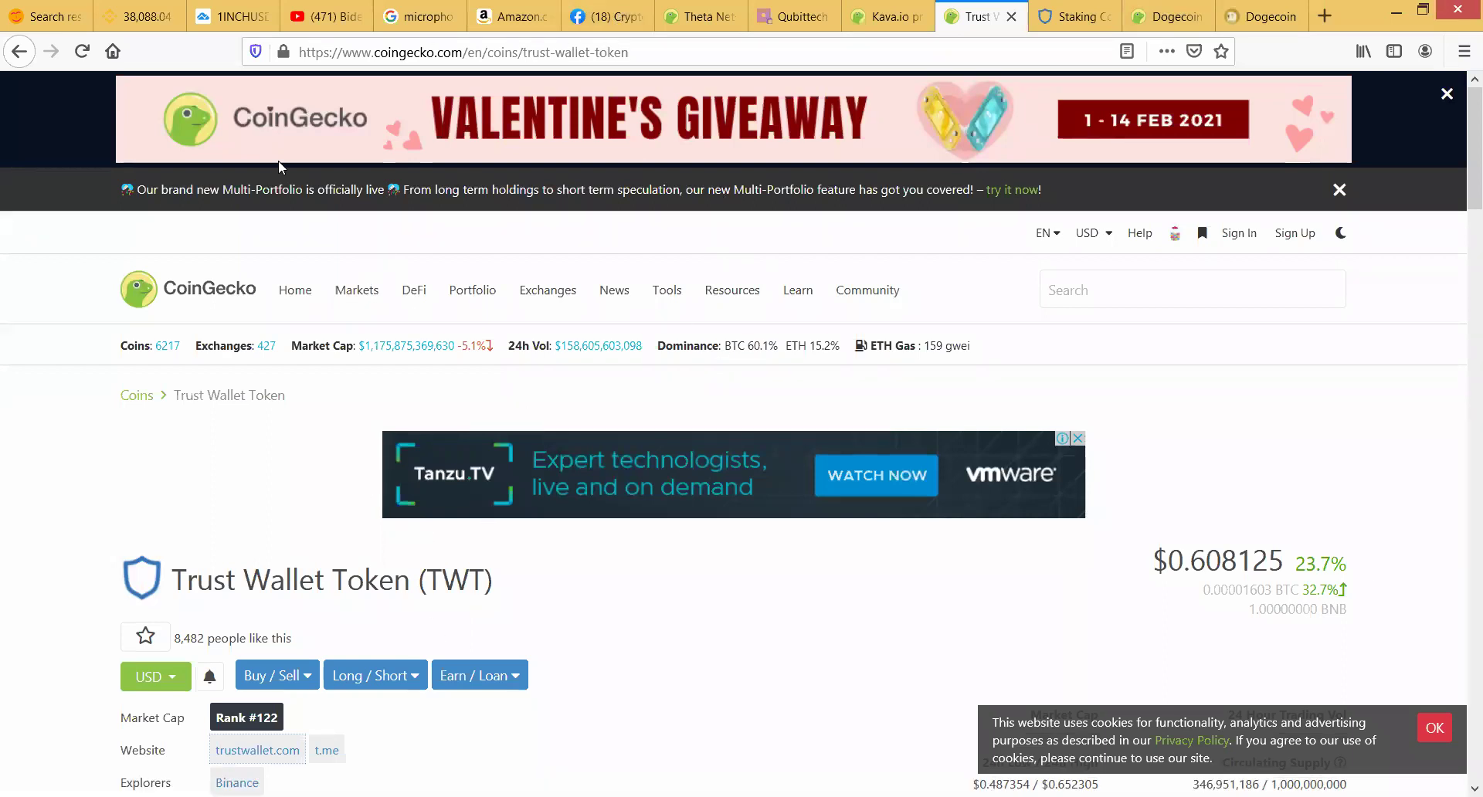
Step: Examine Trust Wallet Token's exchange table and the text about the coin, and return to its overview
scroll(1313, 611, down, 18)
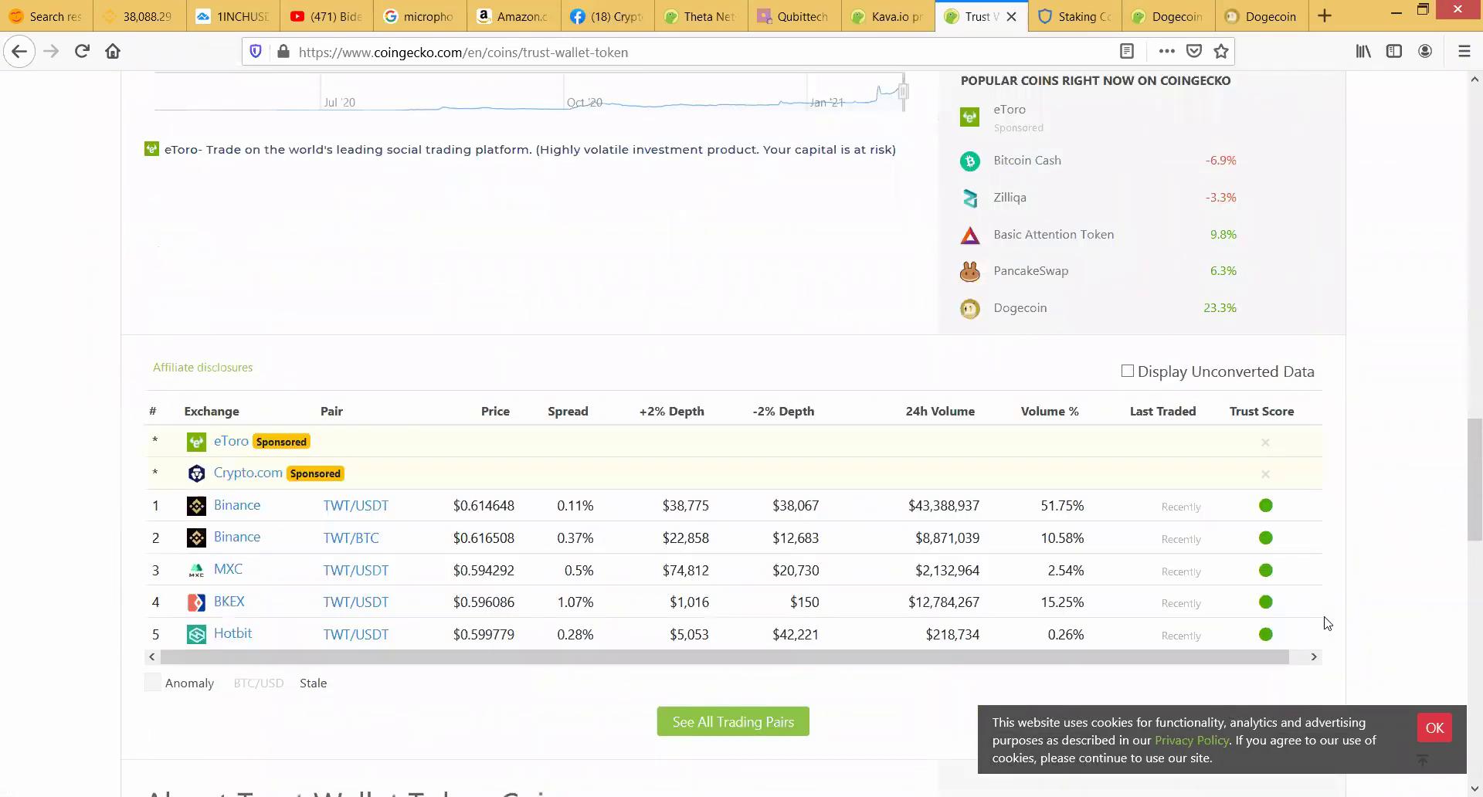
scroll(1327, 622, down, 6)
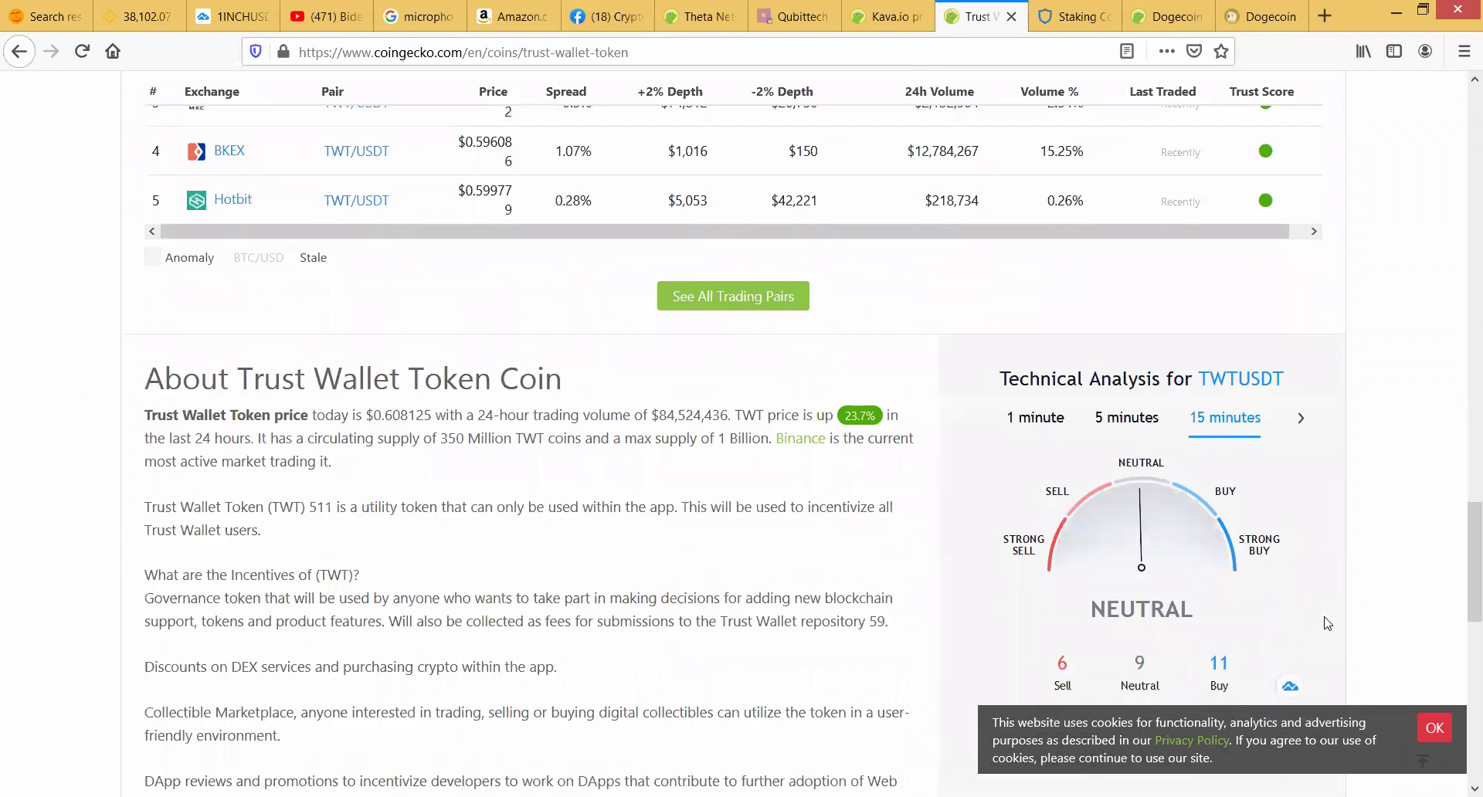
scroll(1327, 623, down, 3)
scroll(1327, 623, up, 10)
scroll(1327, 623, up, 8)
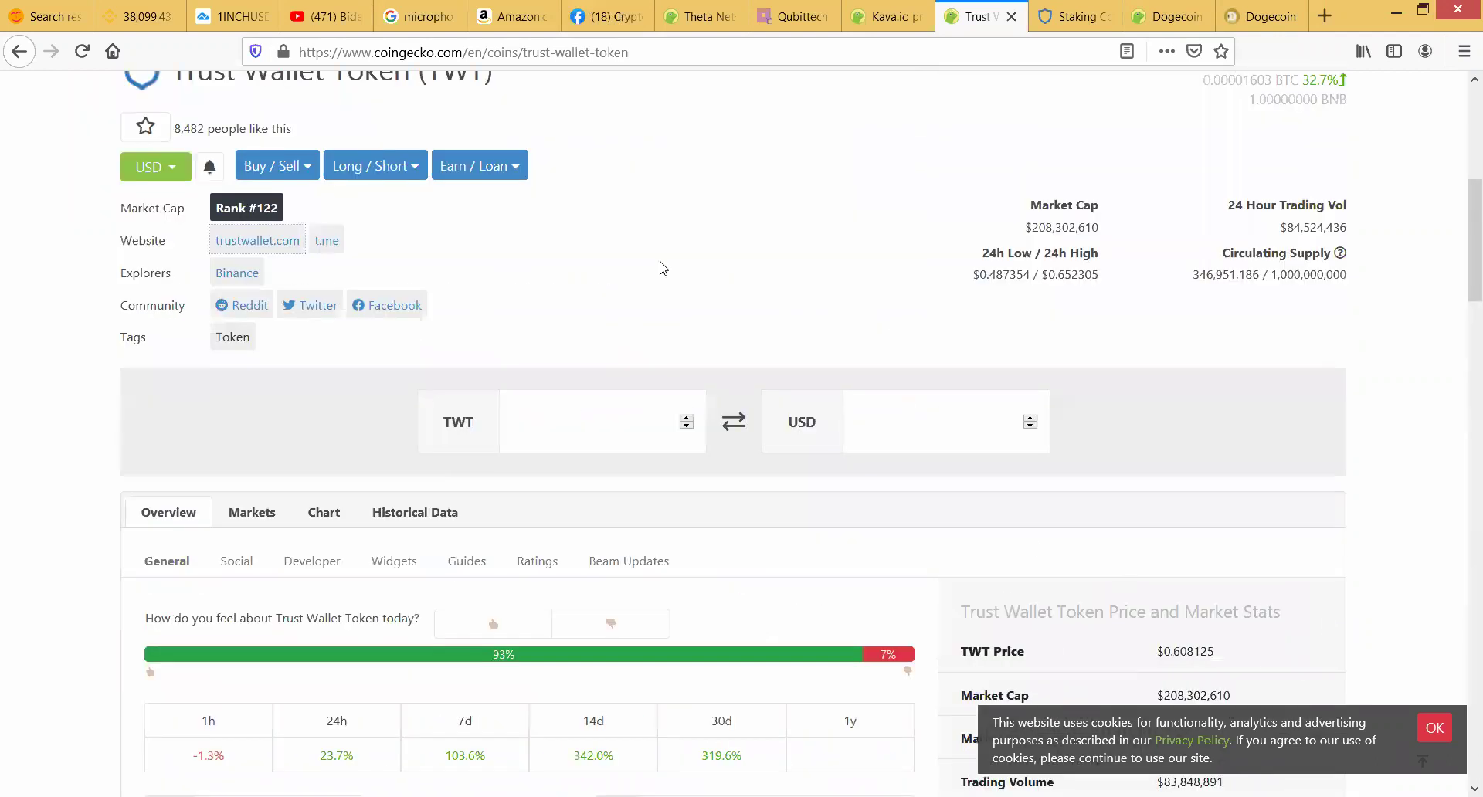
Step: Switch to the Binance tab, go to the Binance homepage and look over its promotions and coin prices
click(147, 16)
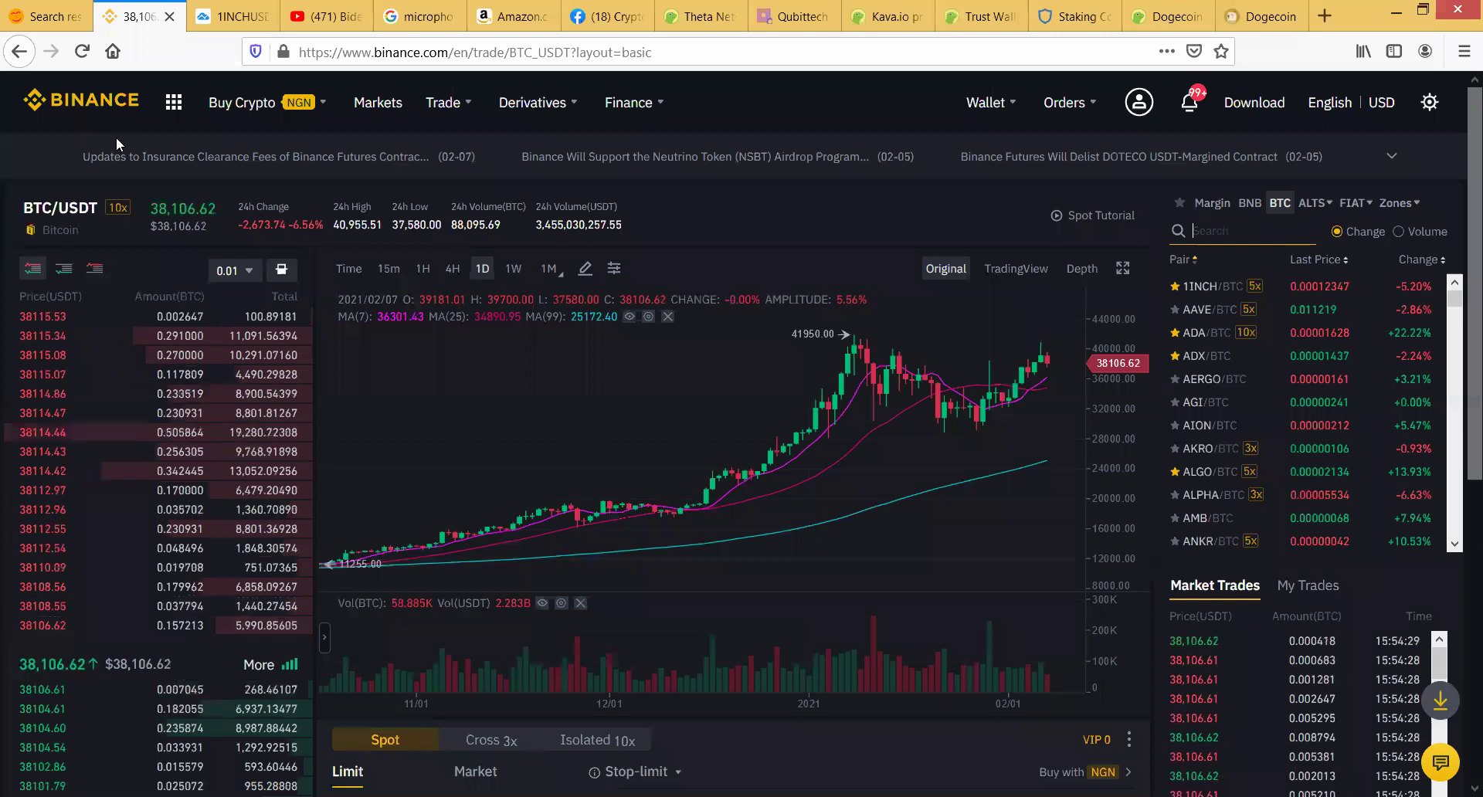
click(100, 112)
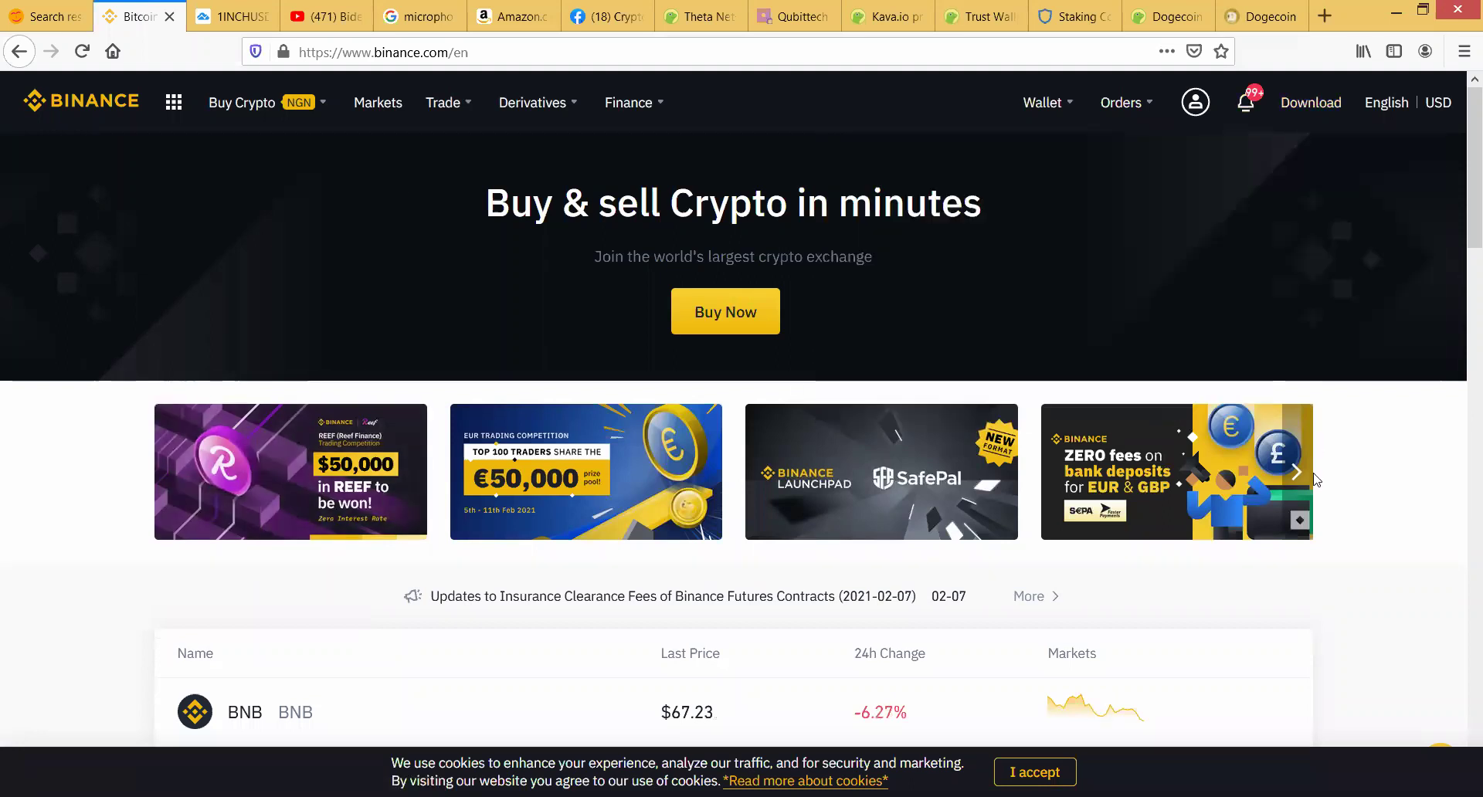
scroll(1357, 470, down, 6)
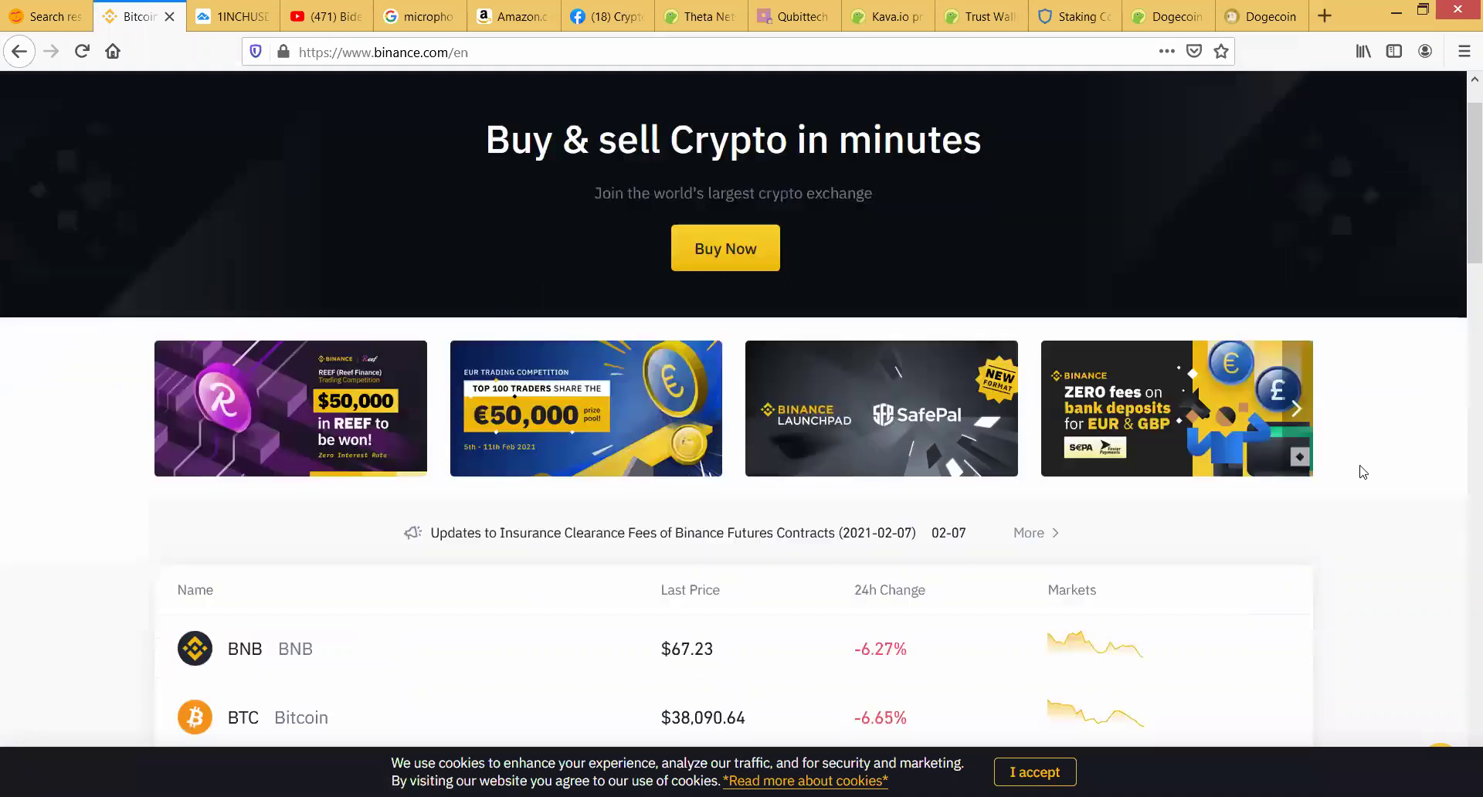
scroll(1357, 470, down, 2)
scroll(1357, 470, up, 8)
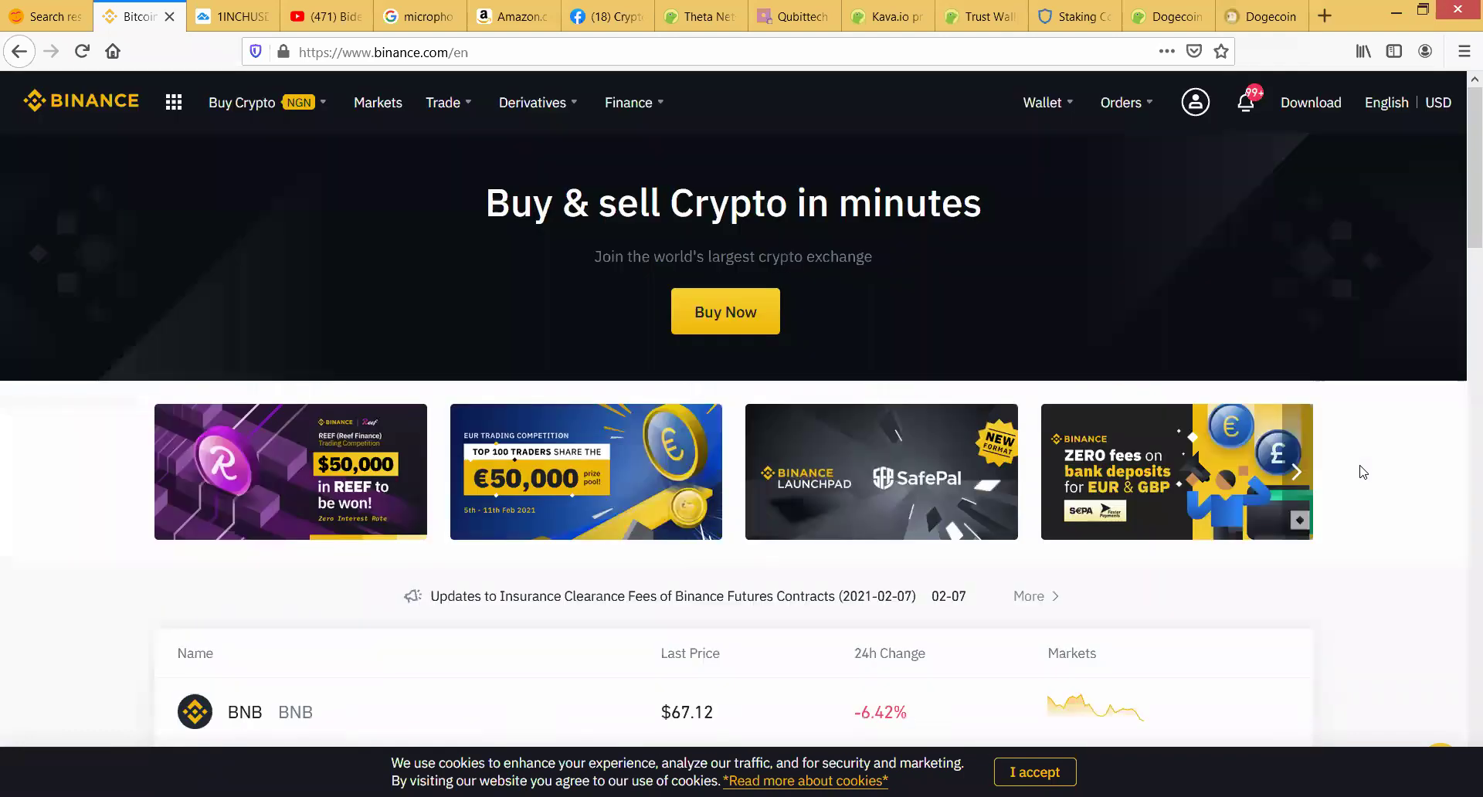
Step: Open Binance's Convert & OTC Portal and set the coin to convert from to BTC
mouse_move(1198, 105)
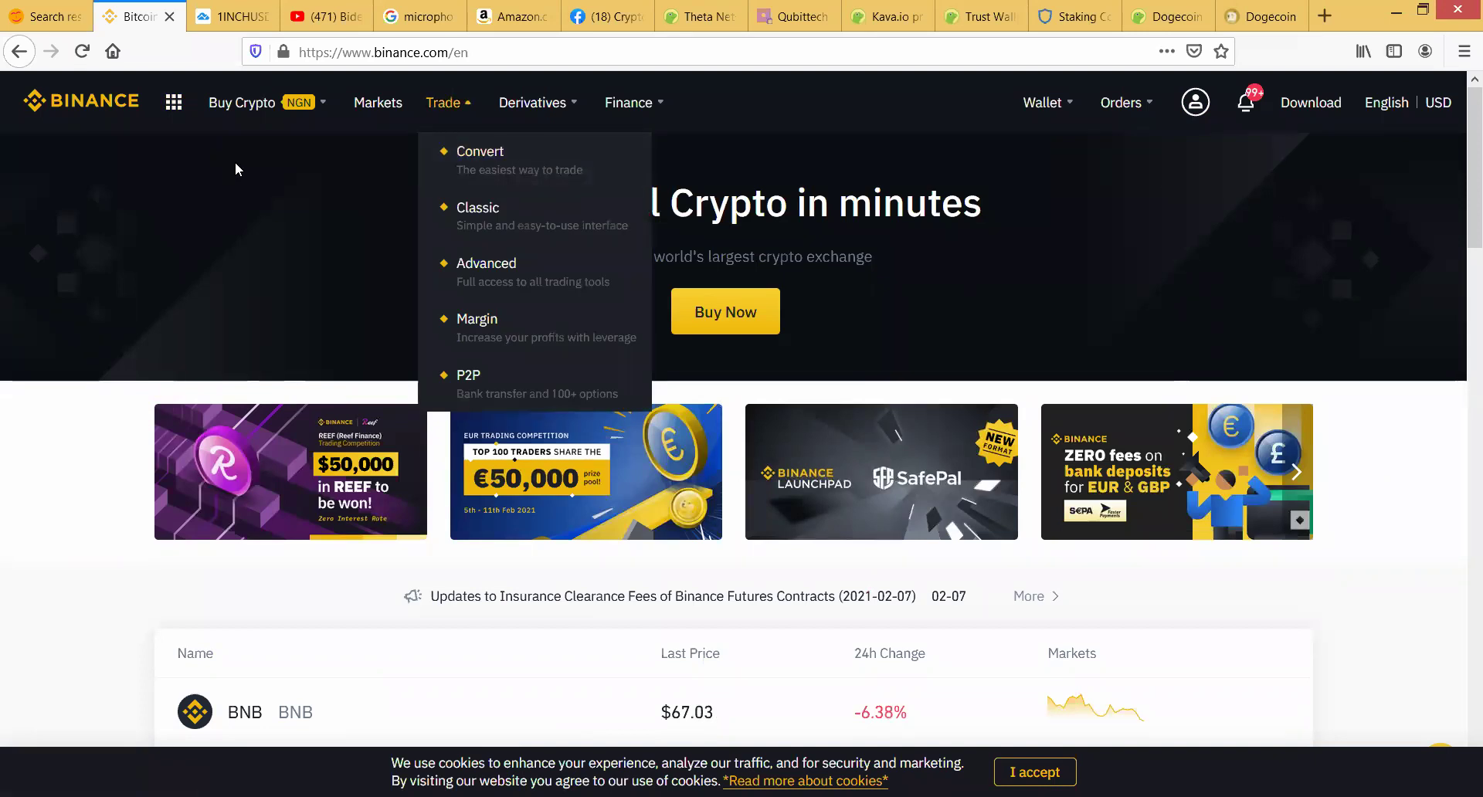
click(480, 158)
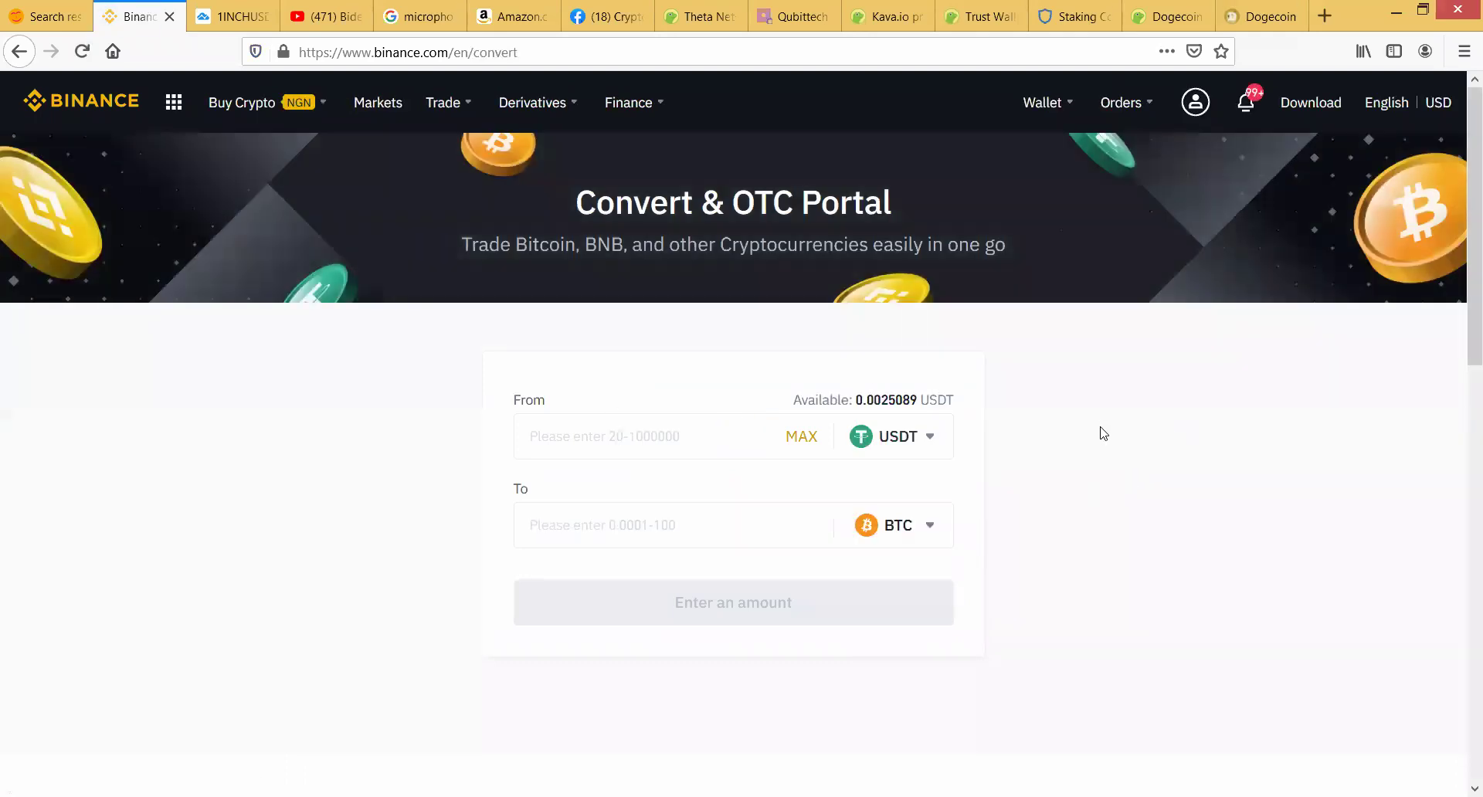
click(931, 436)
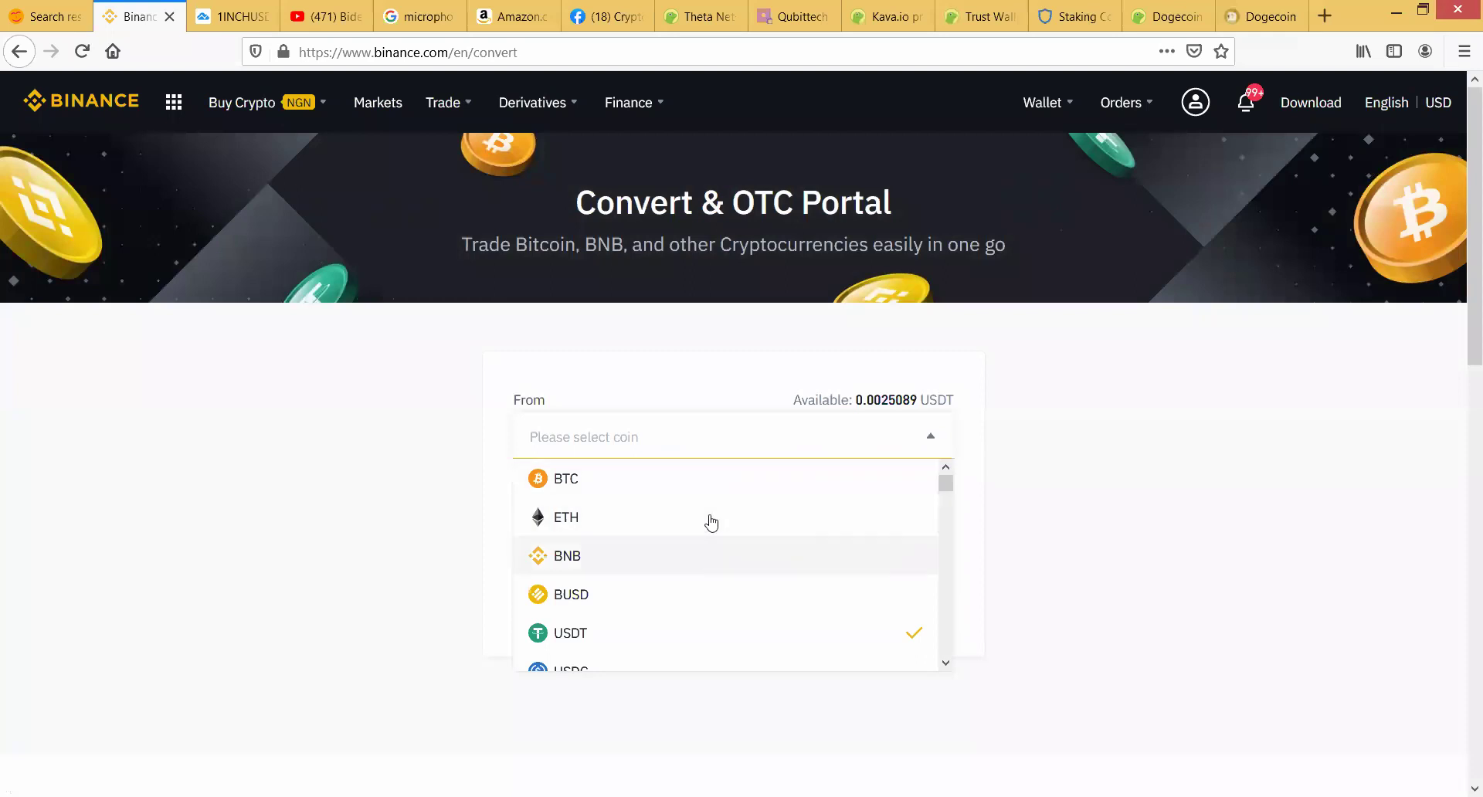
click(570, 482)
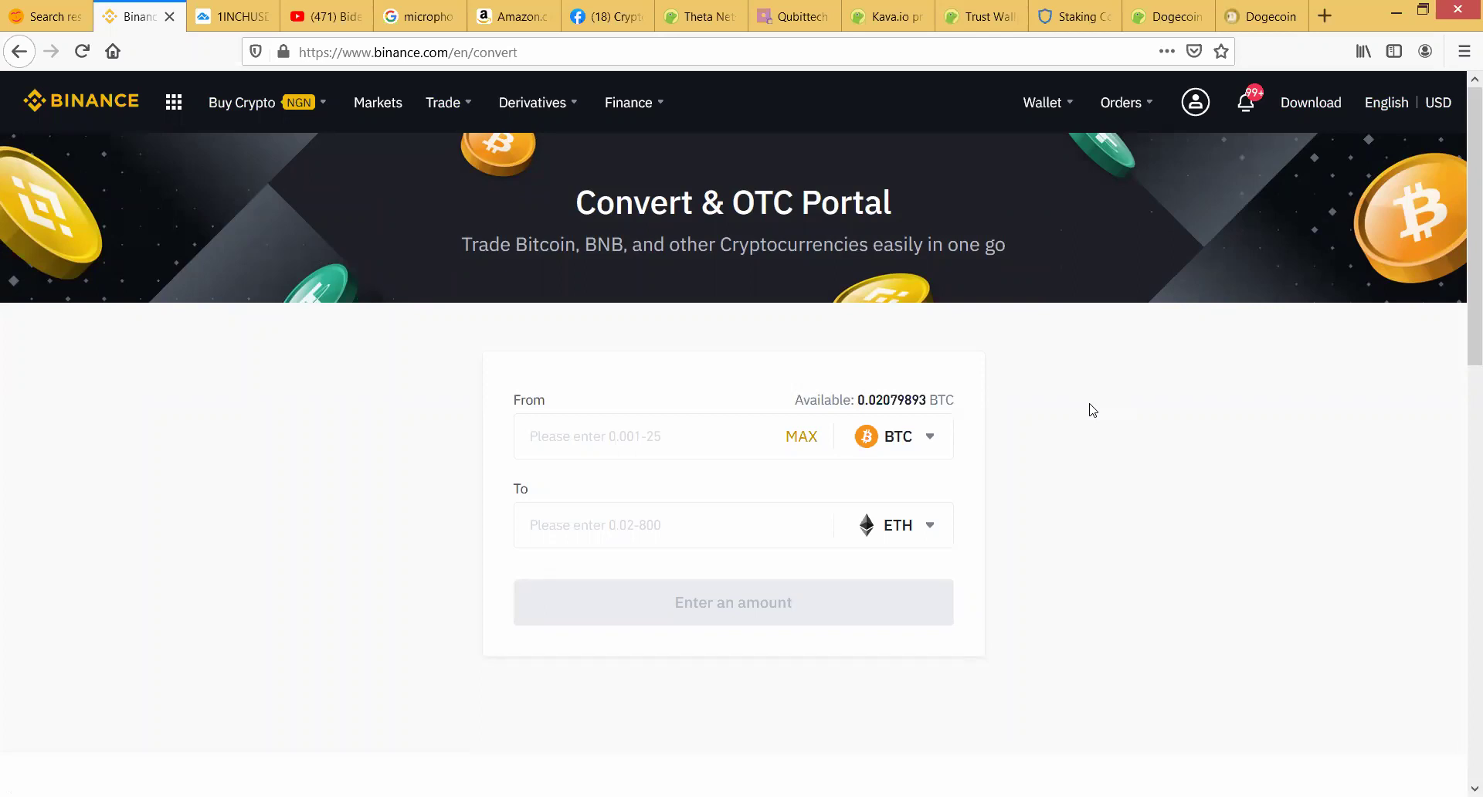
Step: Set the conversion's source coin to ETH and find and select ADA as its target coin
click(938, 448)
click(595, 520)
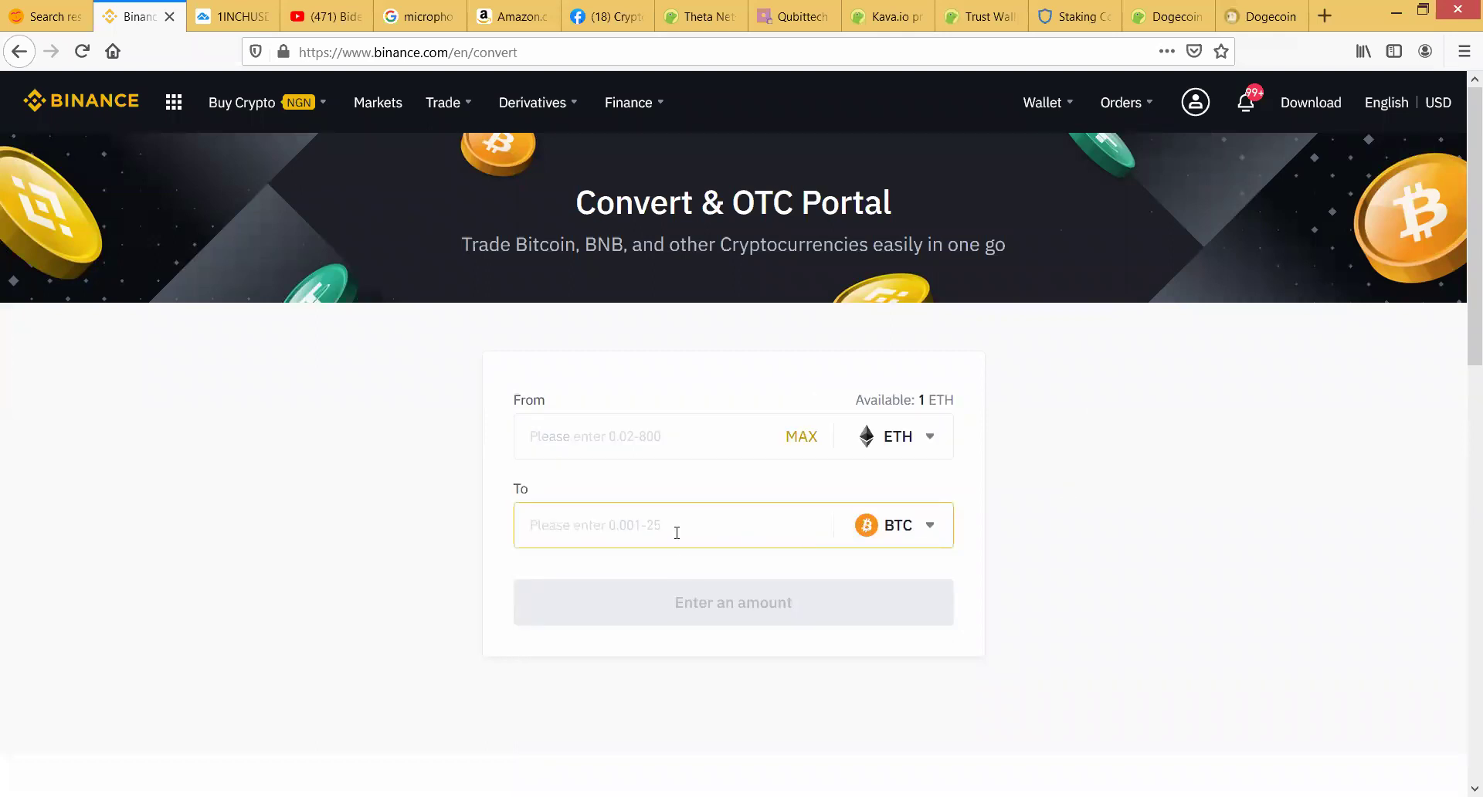
click(927, 523)
scroll(837, 642, down, 6)
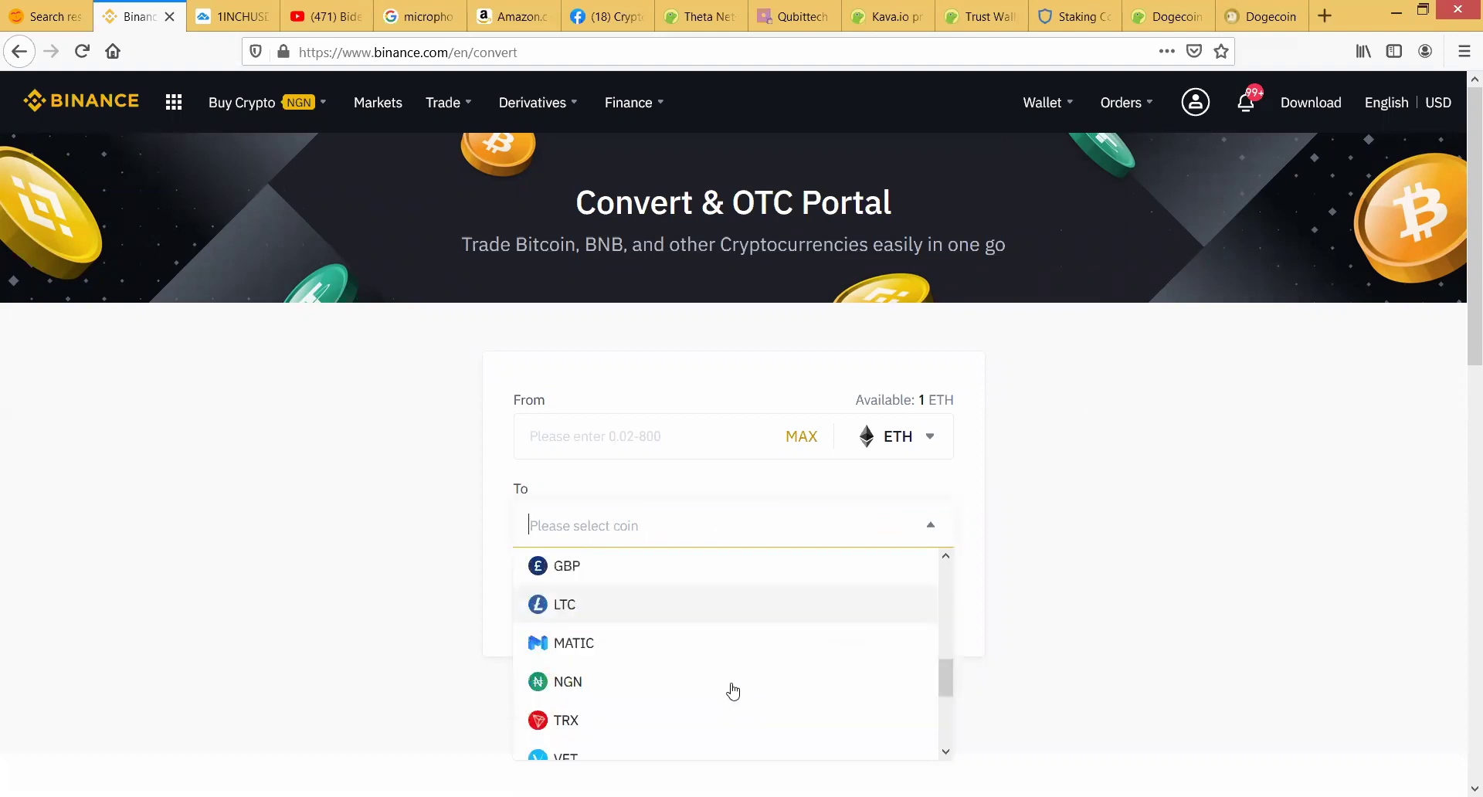
scroll(652, 638, down, 3)
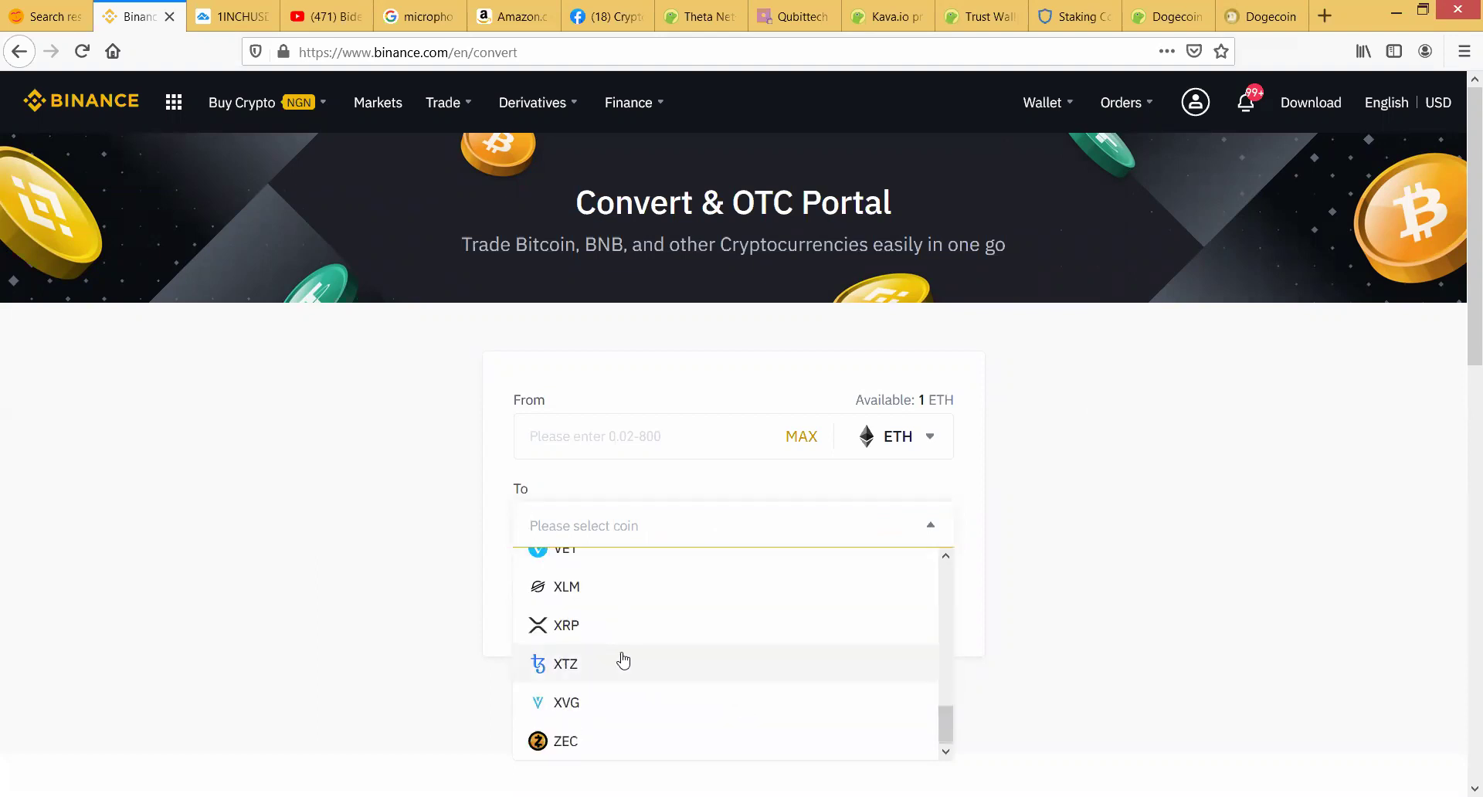
scroll(624, 658, down, 3)
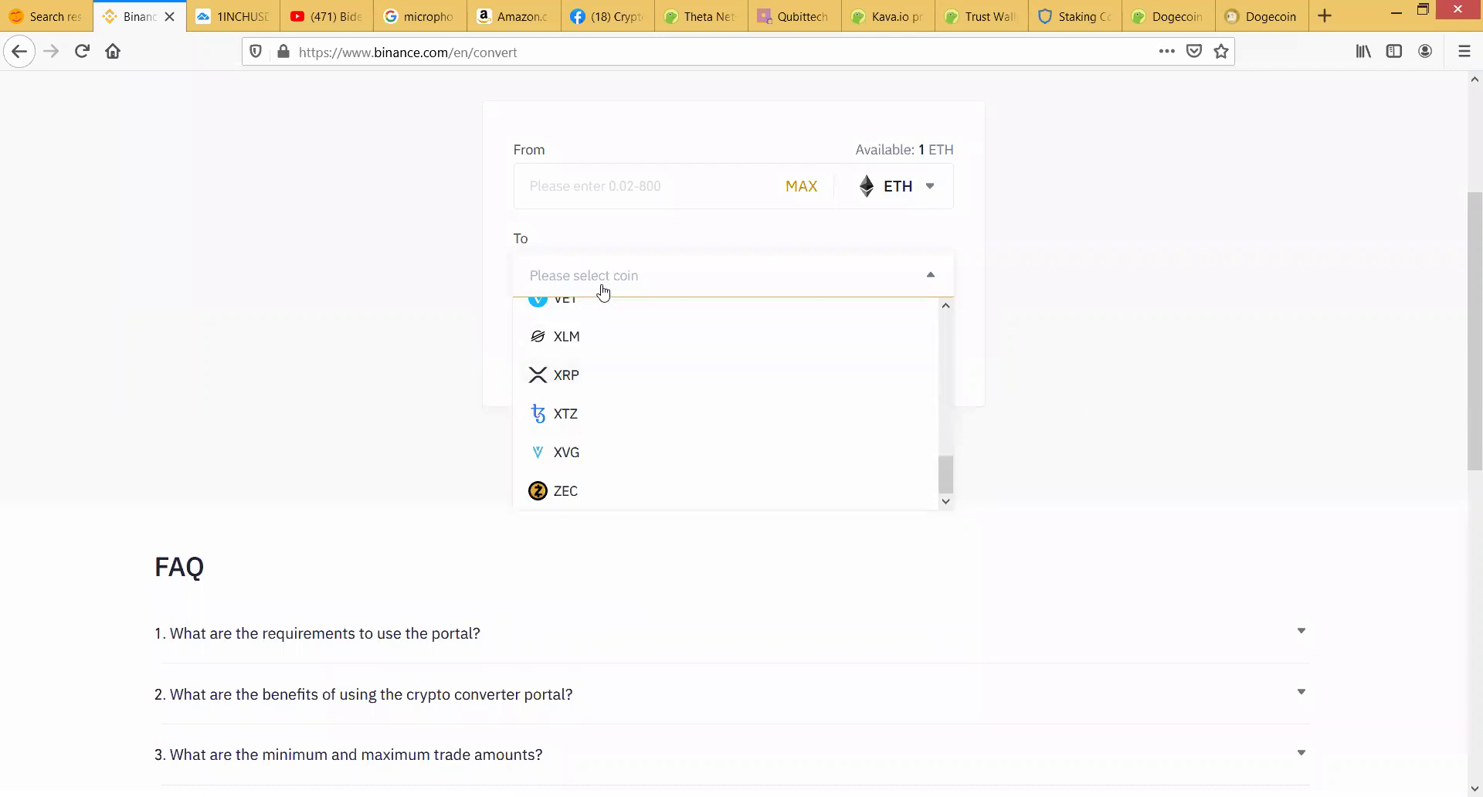
text(AD)
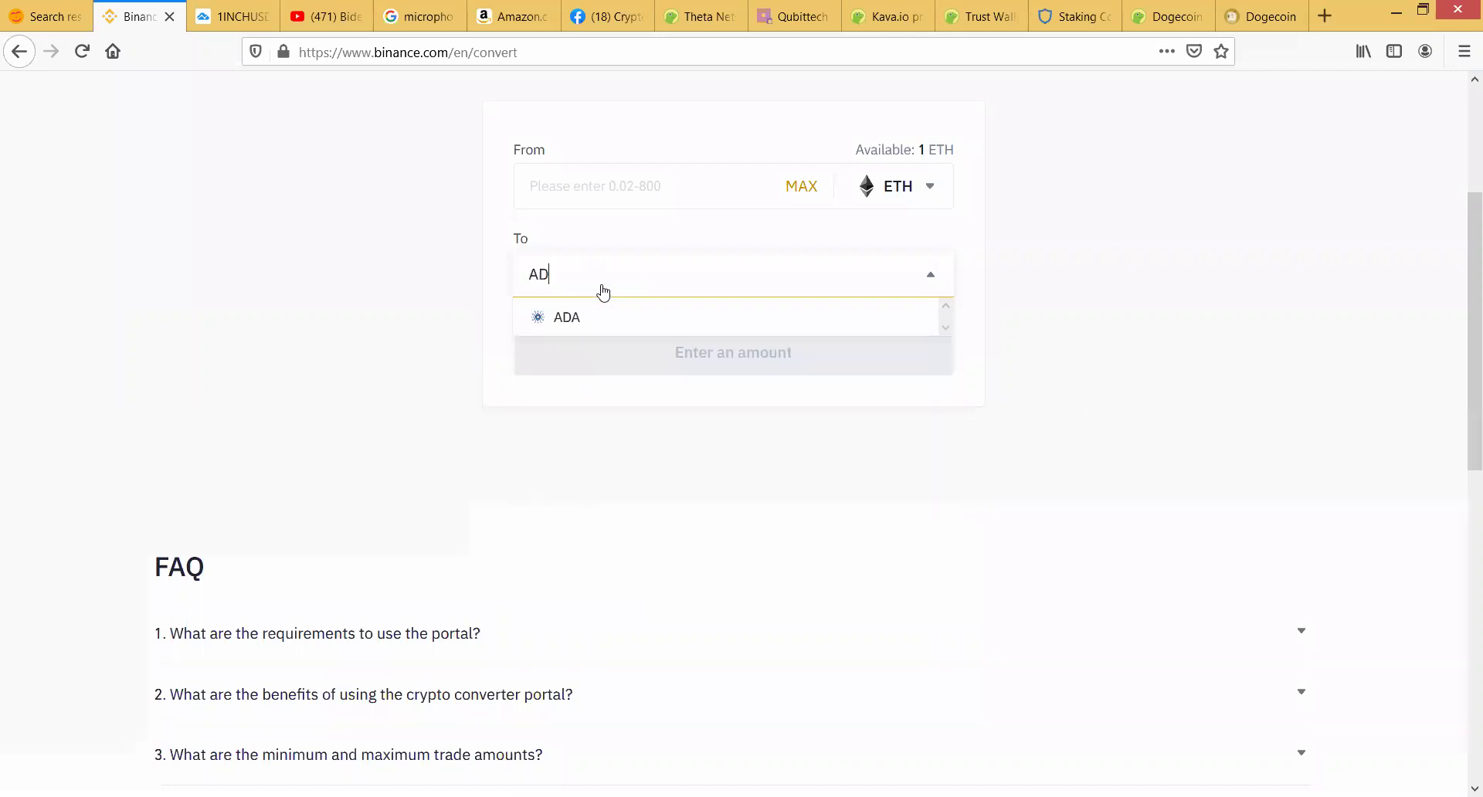
click(590, 326)
scroll(1079, 286, up, 3)
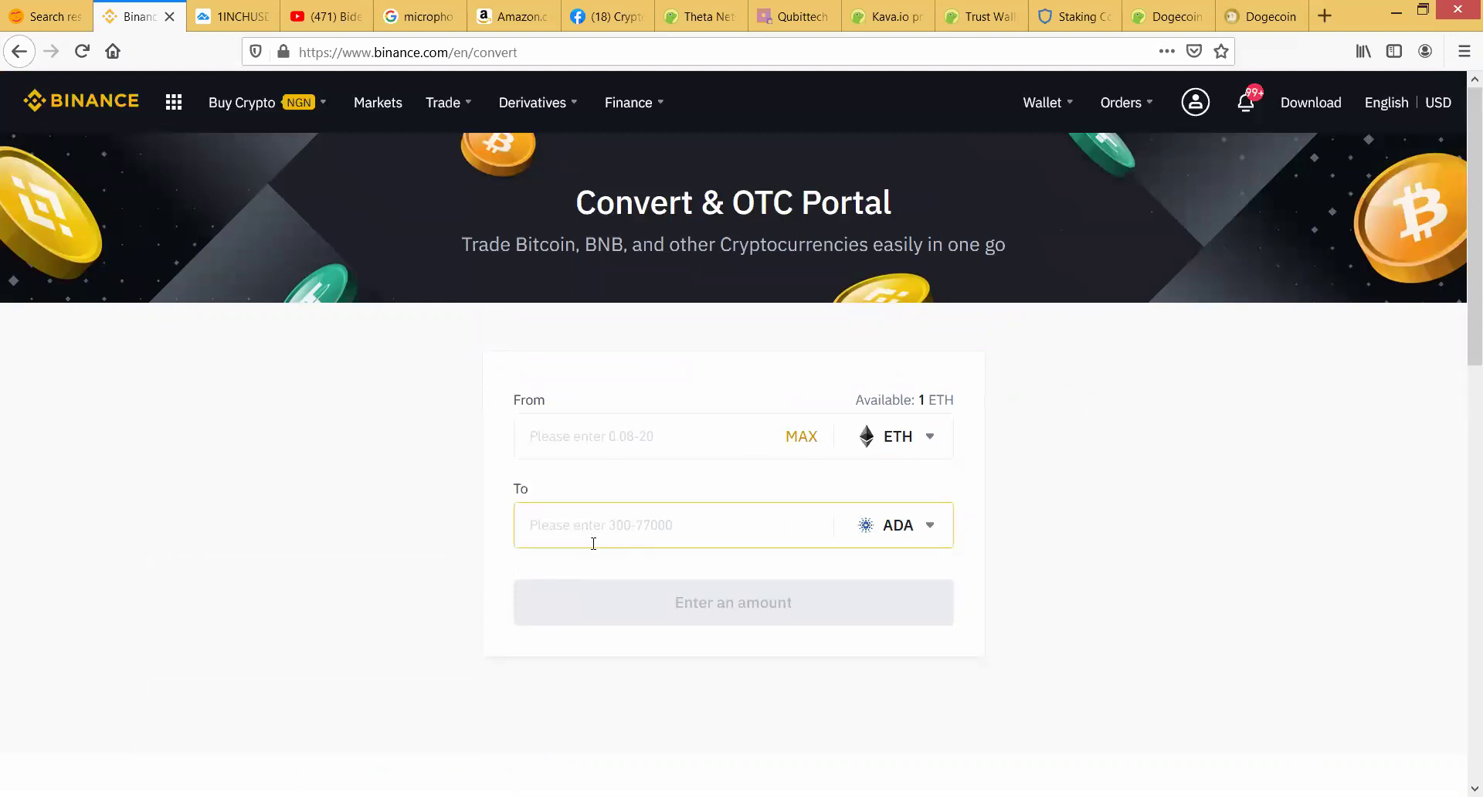
Step: Change the conversion's source coin to BTC and show Binance's trading options
click(930, 437)
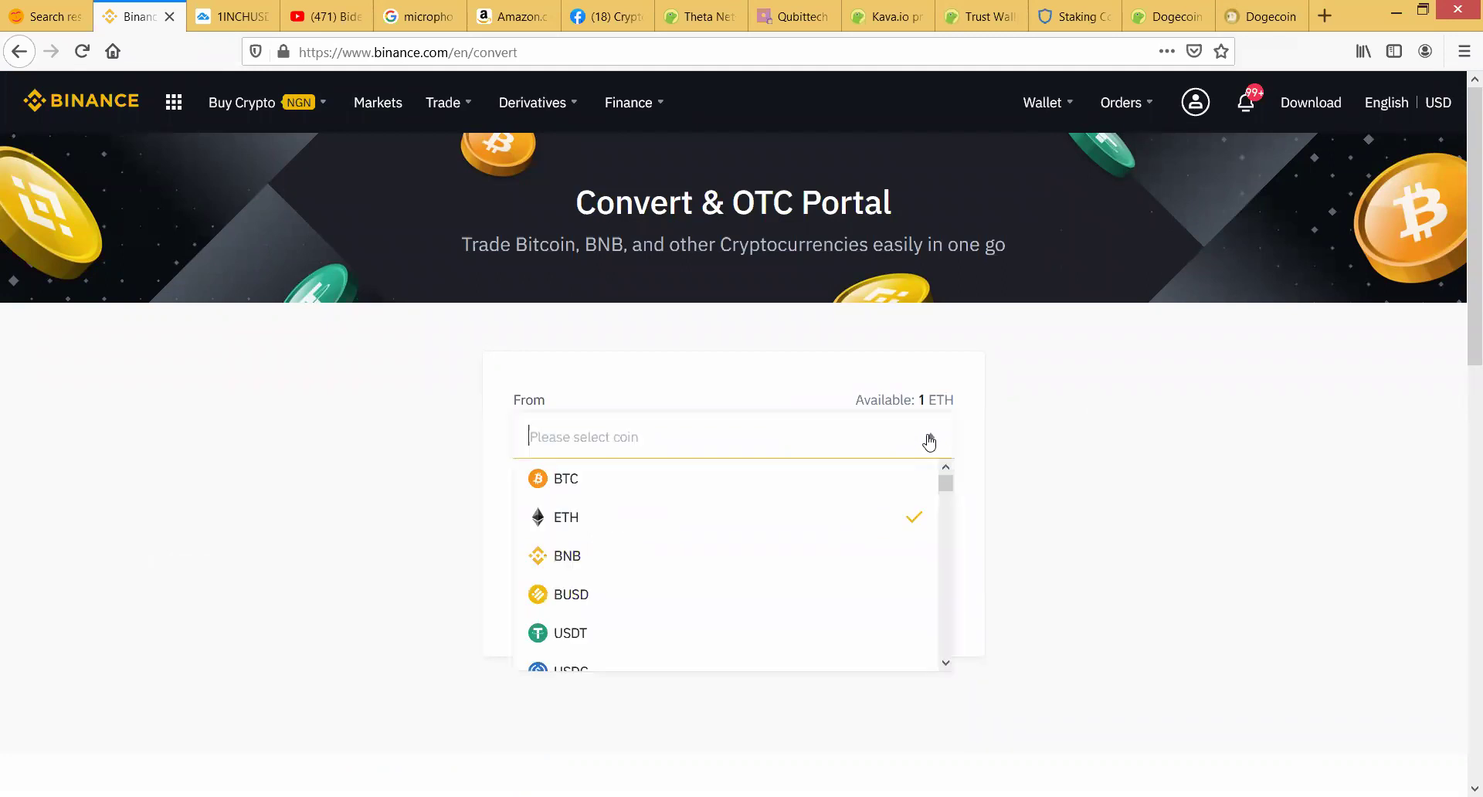
click(653, 486)
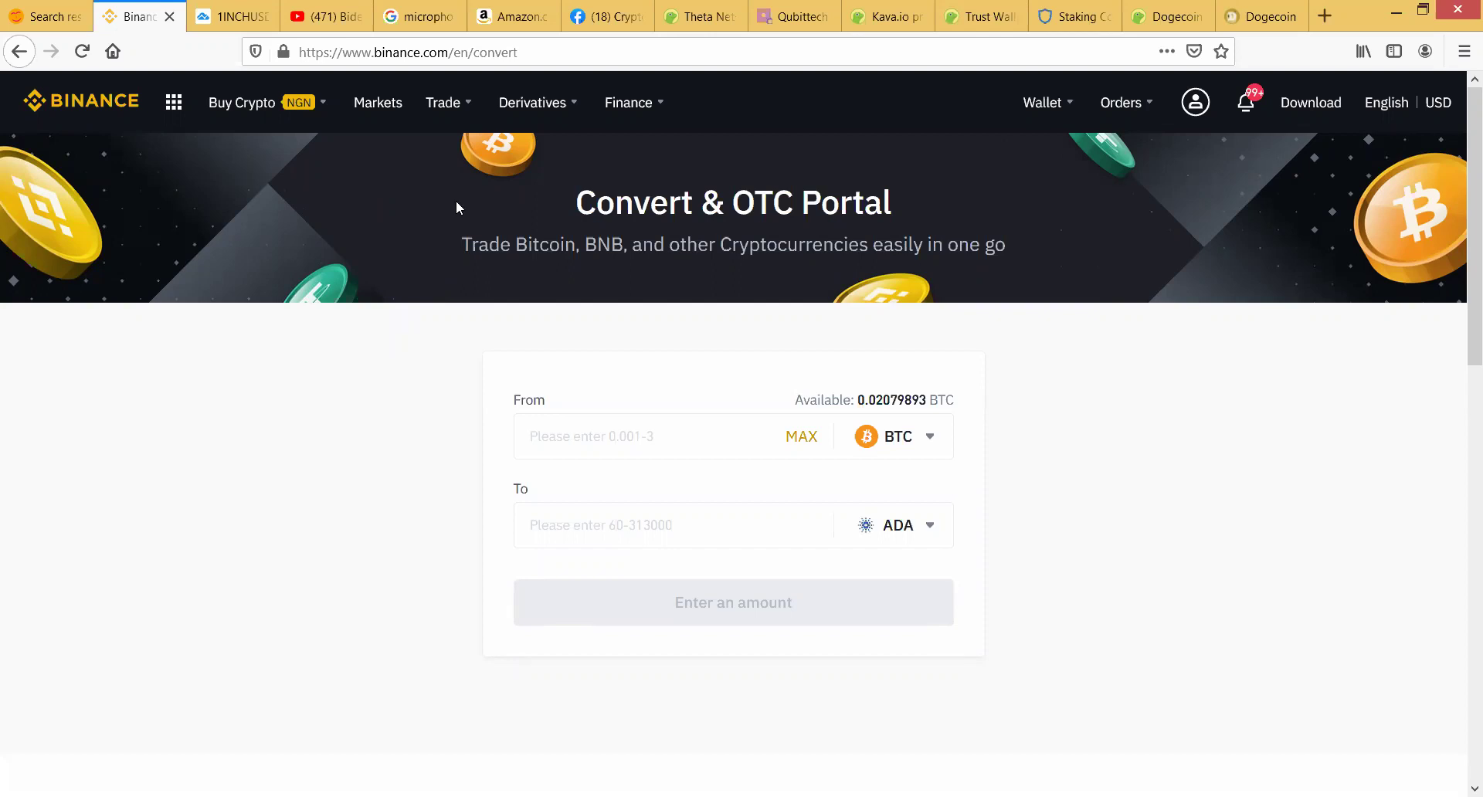
mouse_move(443, 102)
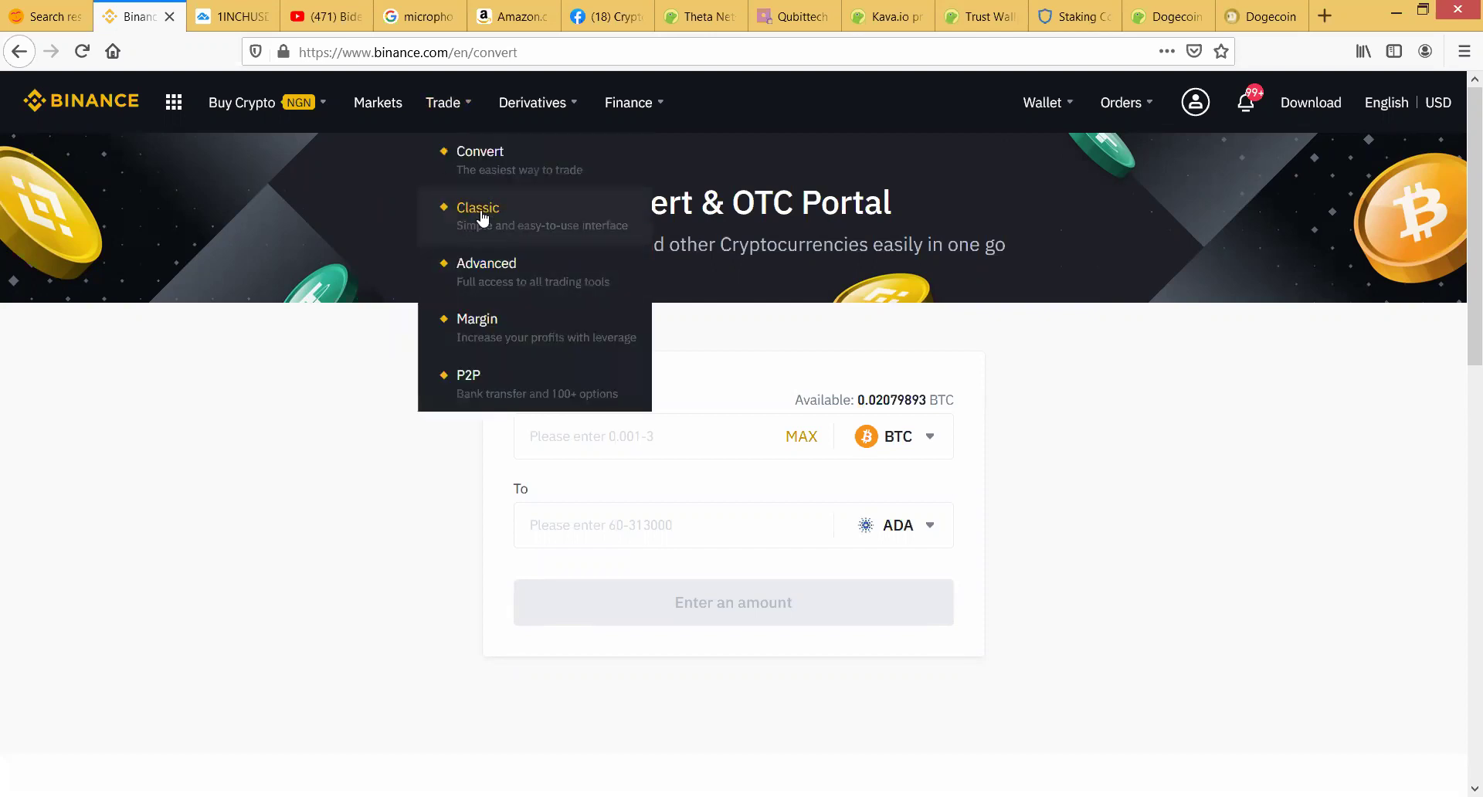
Step: Open Binance's Classic trading view and outline the pair search box and the BTC/USDT price header
click(482, 228)
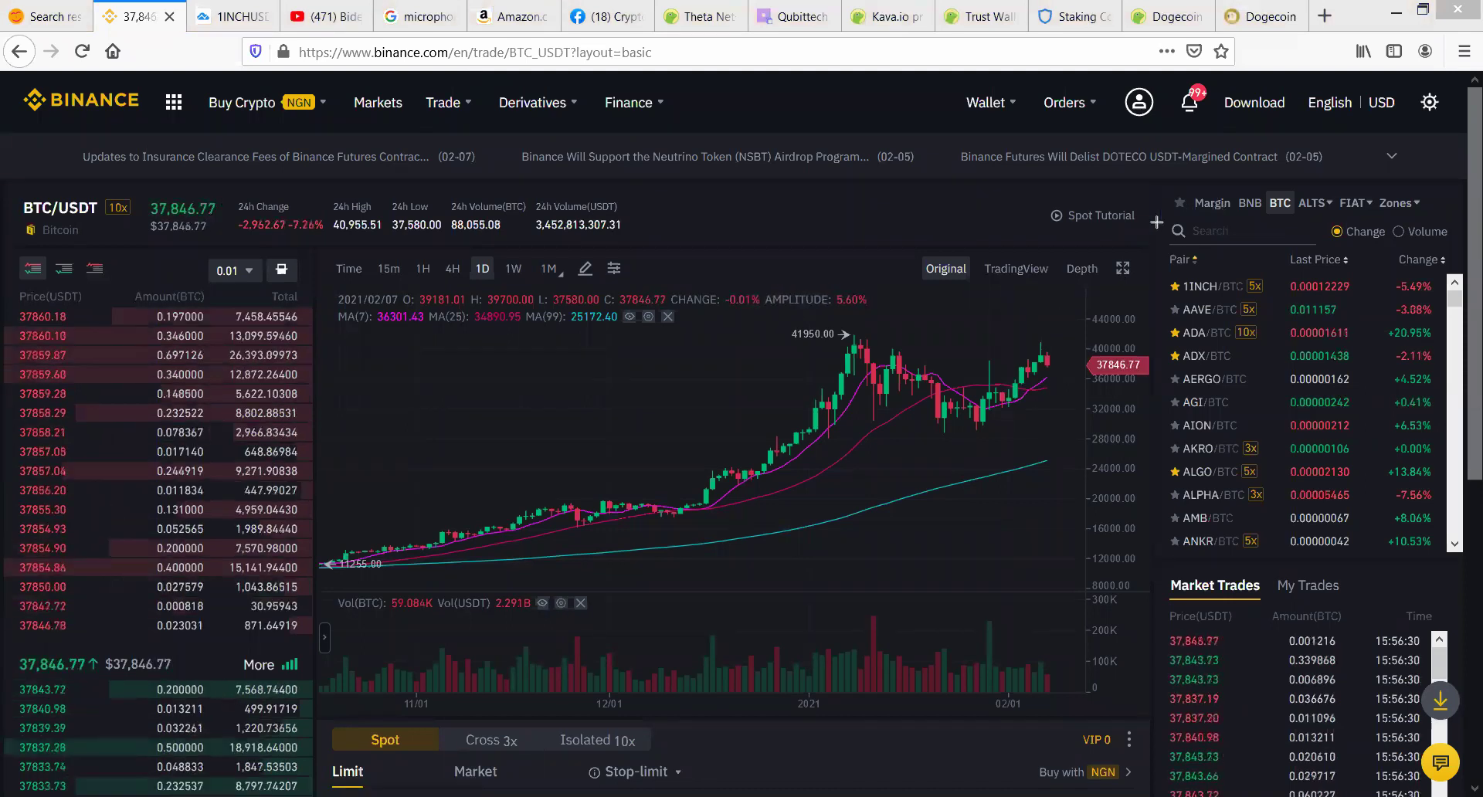
mouse_move(1156, 215)
mouse_down()
mouse_move(1293, 276)
mouse_move(1323, 246)
mouse_up()
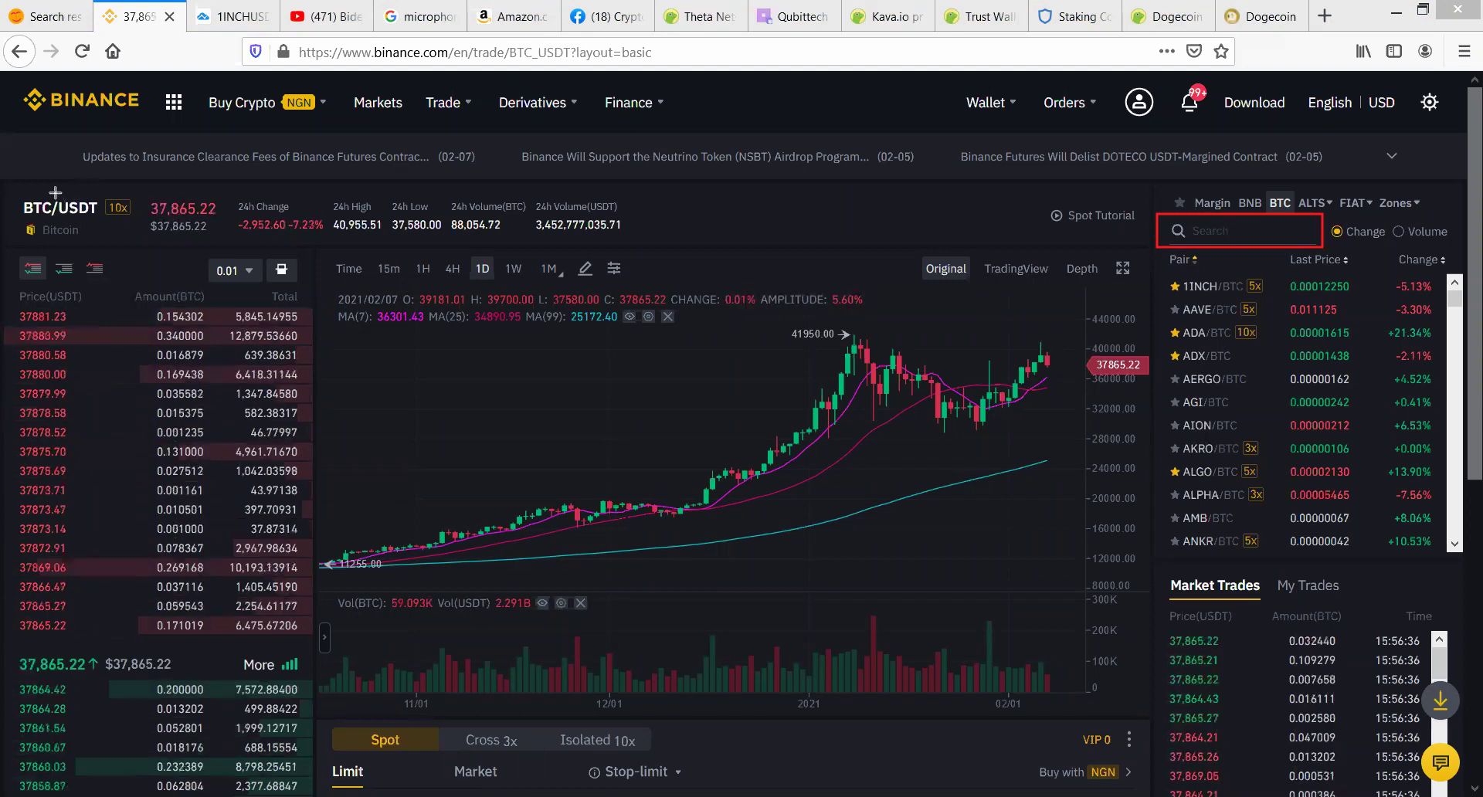
drag(43, 195, 261, 246)
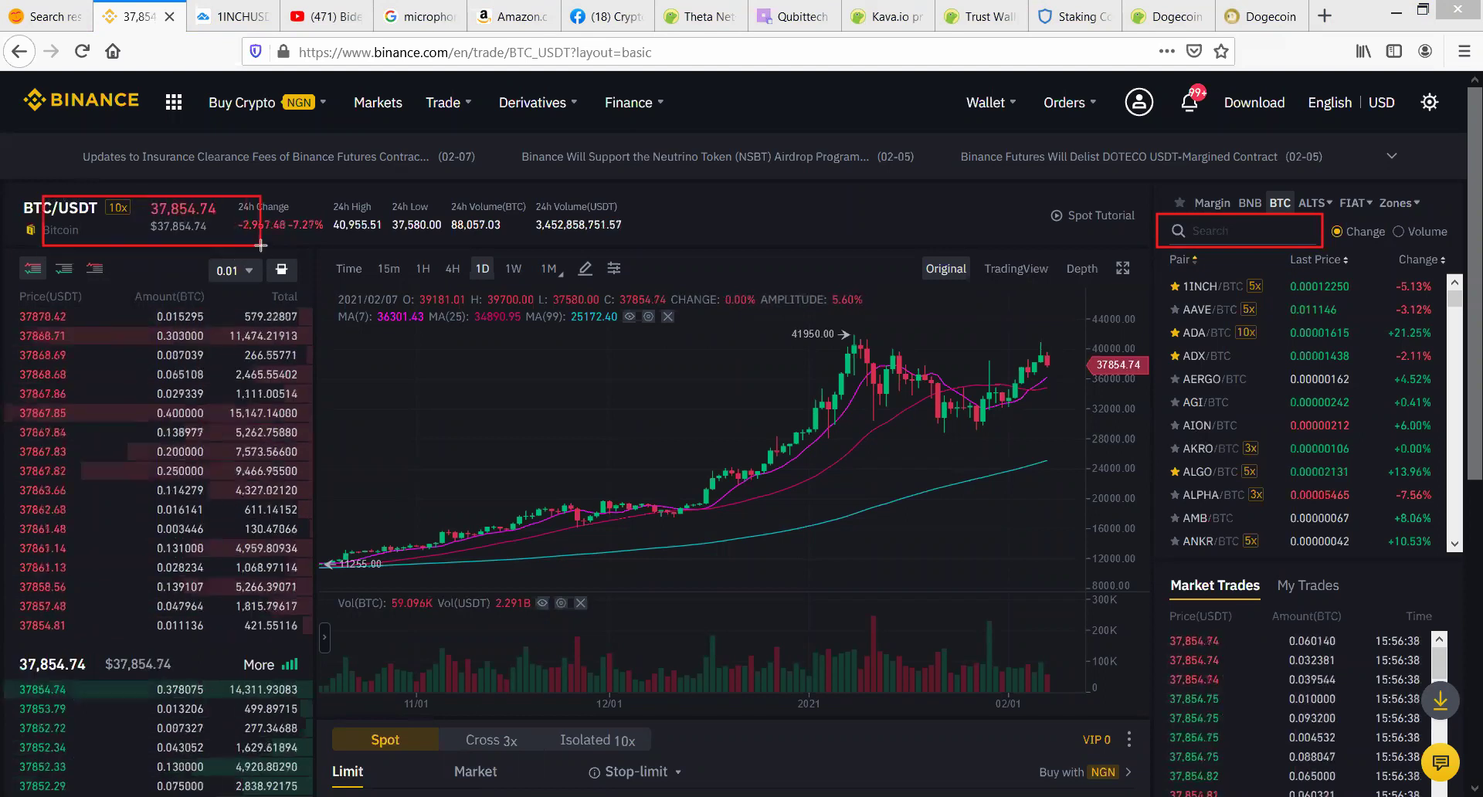
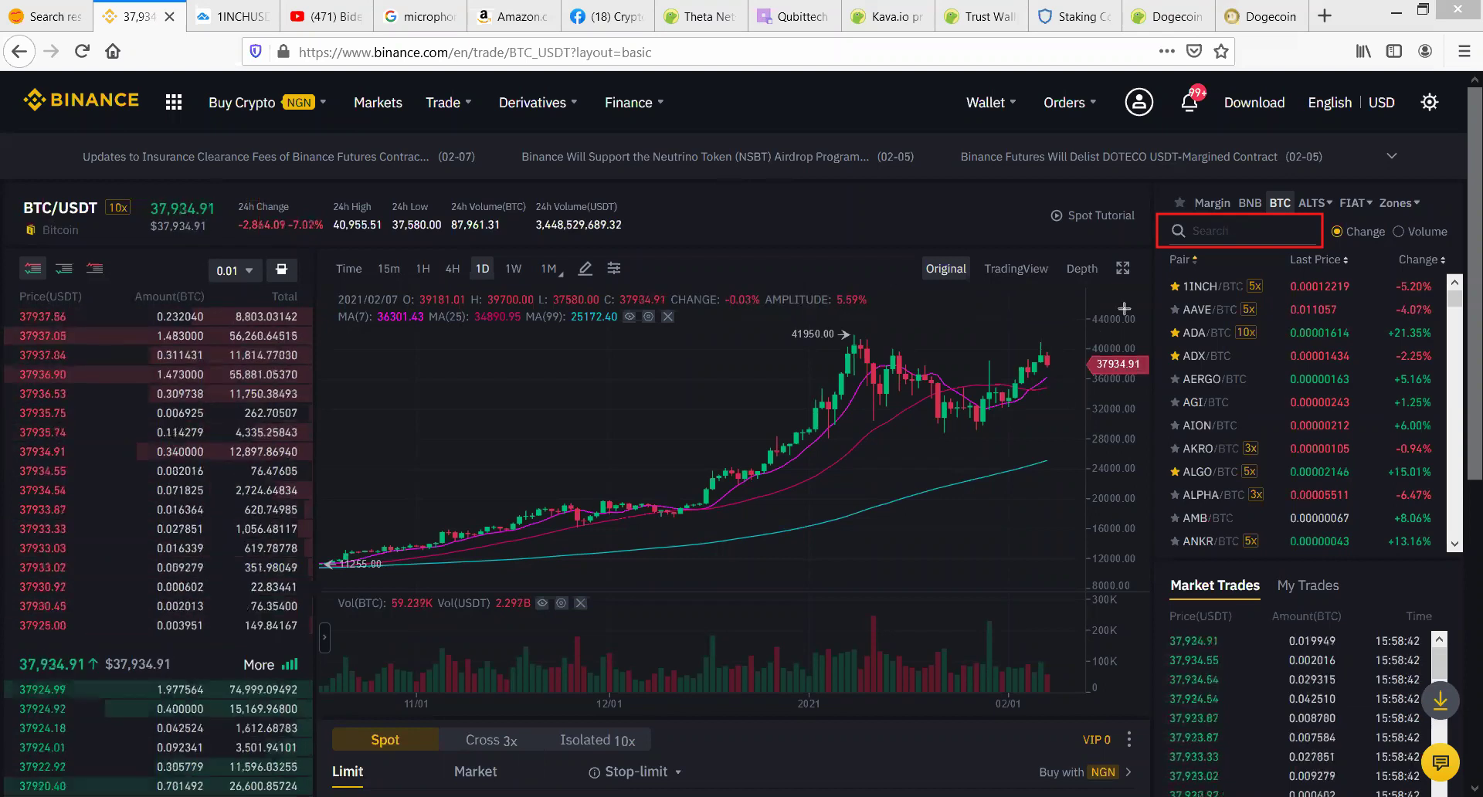
Step: Outline the list of BTC pairs and its ANKR, ADA and 1INCH entries, and clear all the markings
drag(1164, 264, 1325, 415)
drag(1354, 469, 1435, 569)
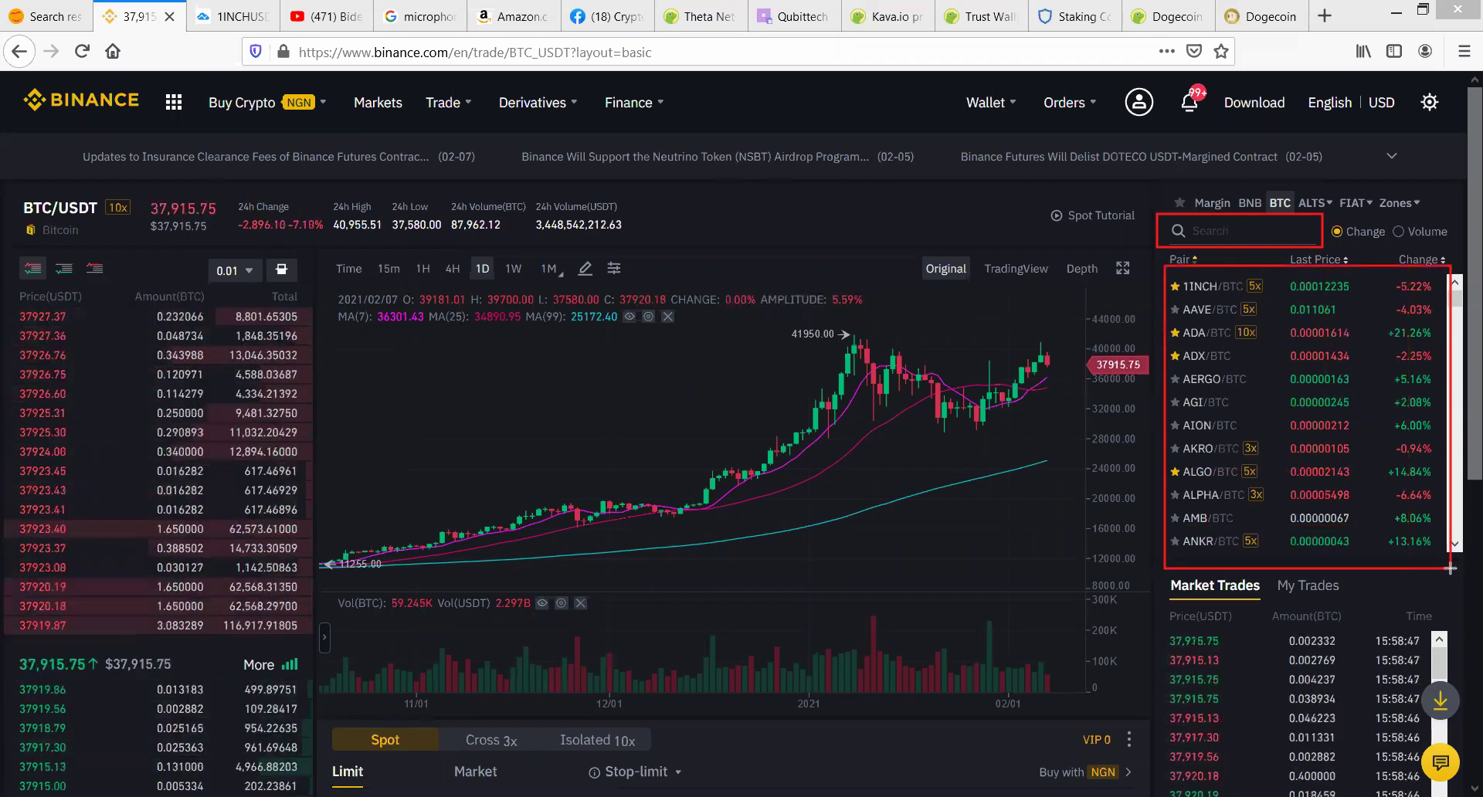
drag(1175, 528, 1246, 561)
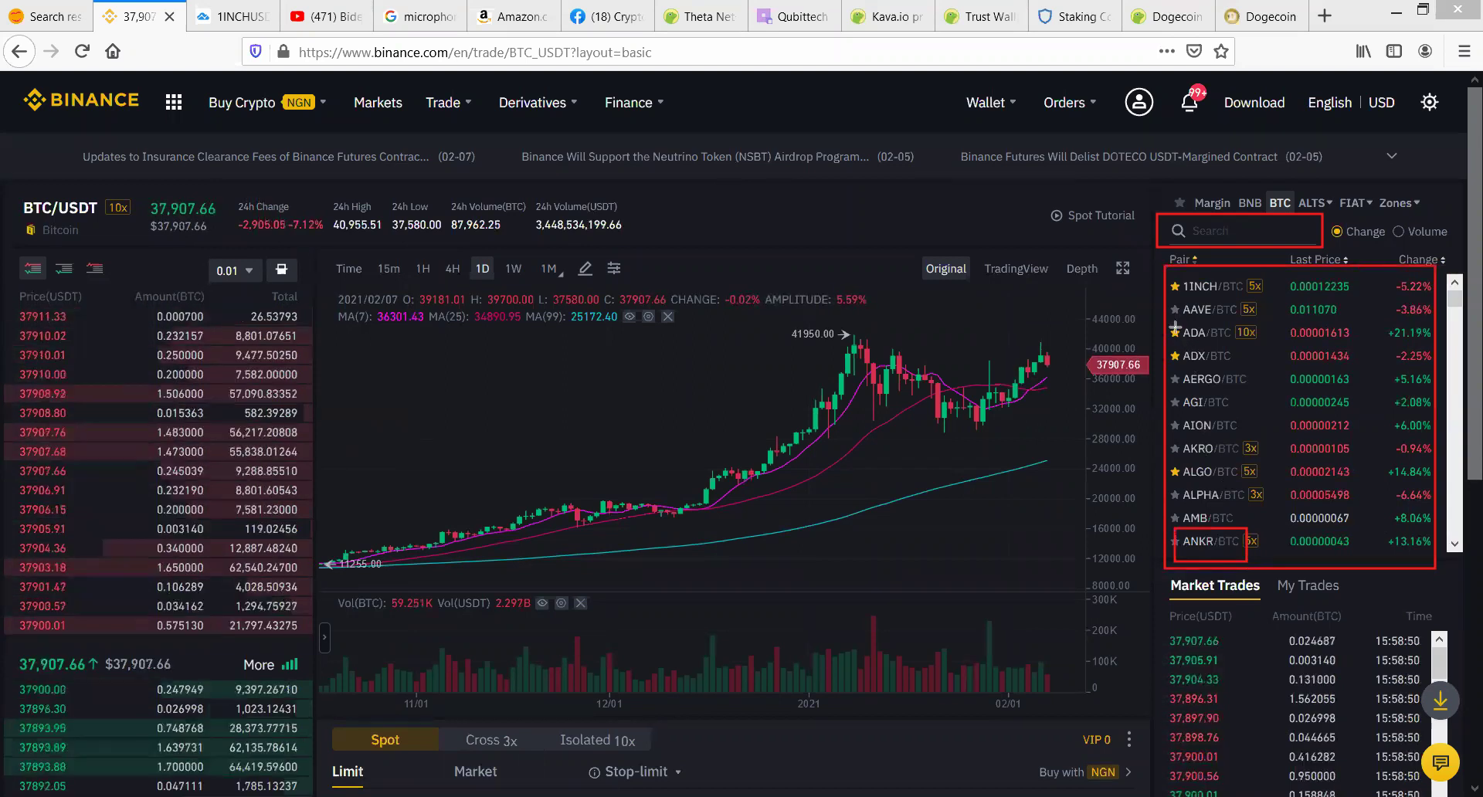
drag(1170, 324, 1239, 350)
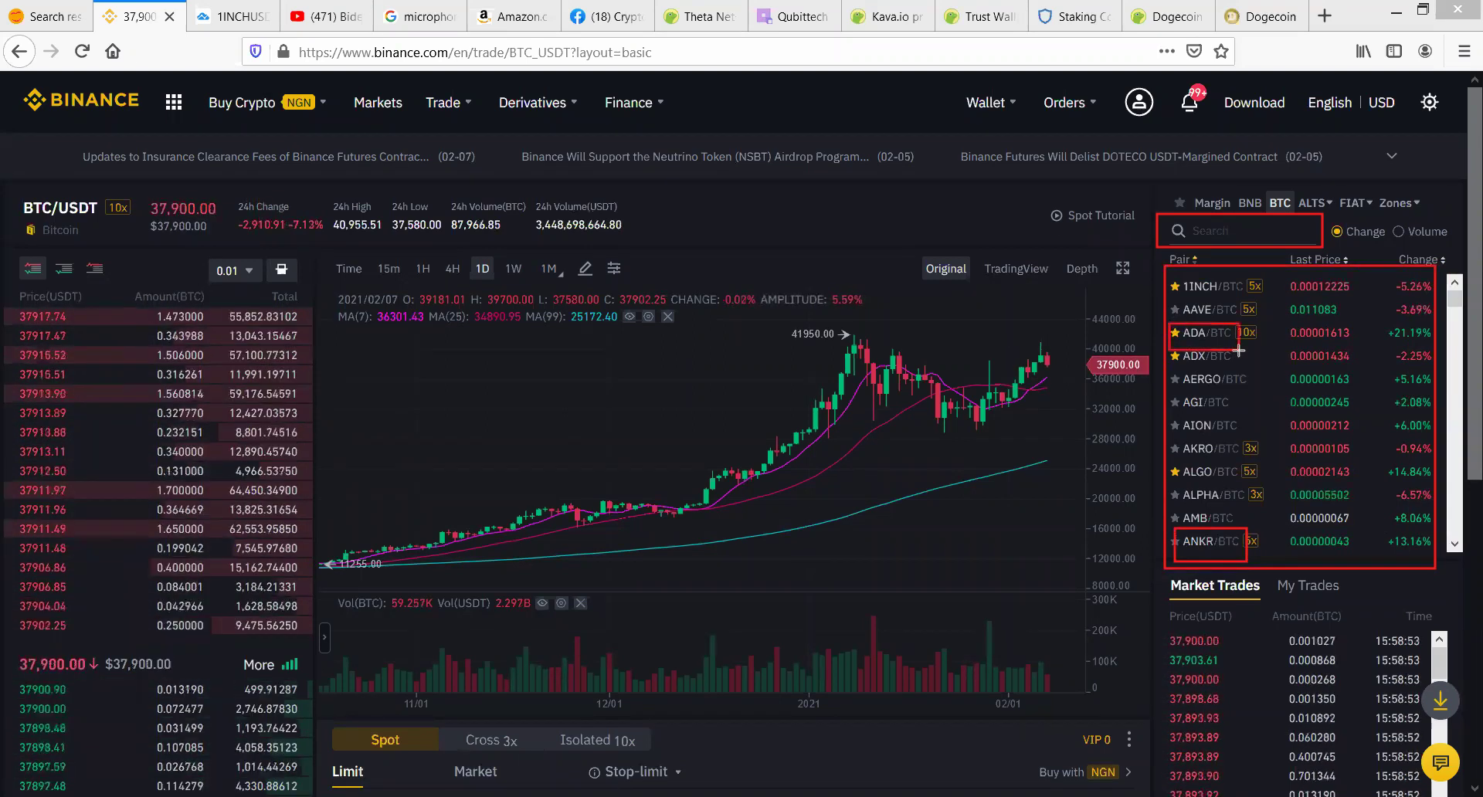
mouse_move(1172, 274)
mouse_down()
mouse_move(1246, 325)
mouse_move(1248, 301)
mouse_up()
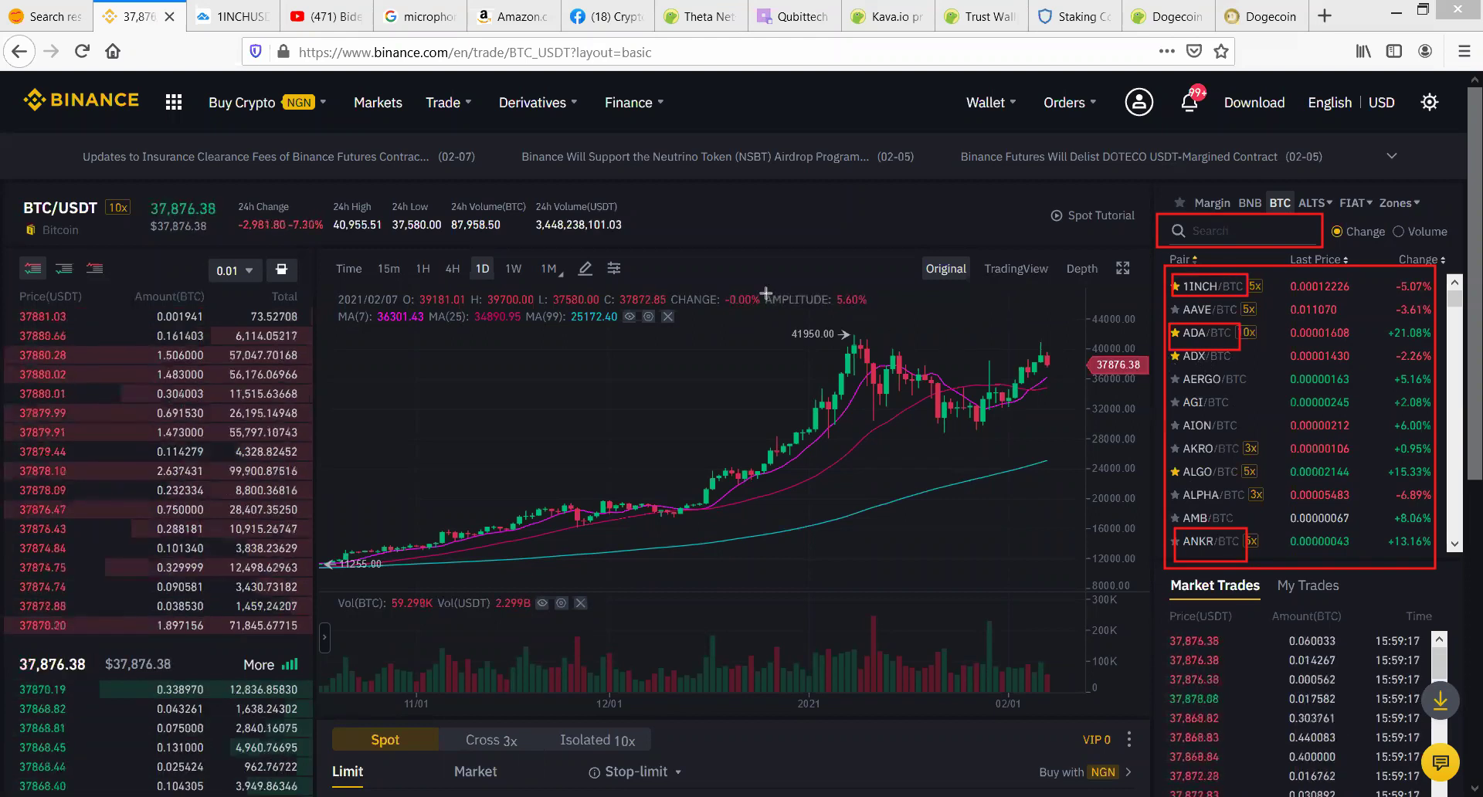
key(Escape)
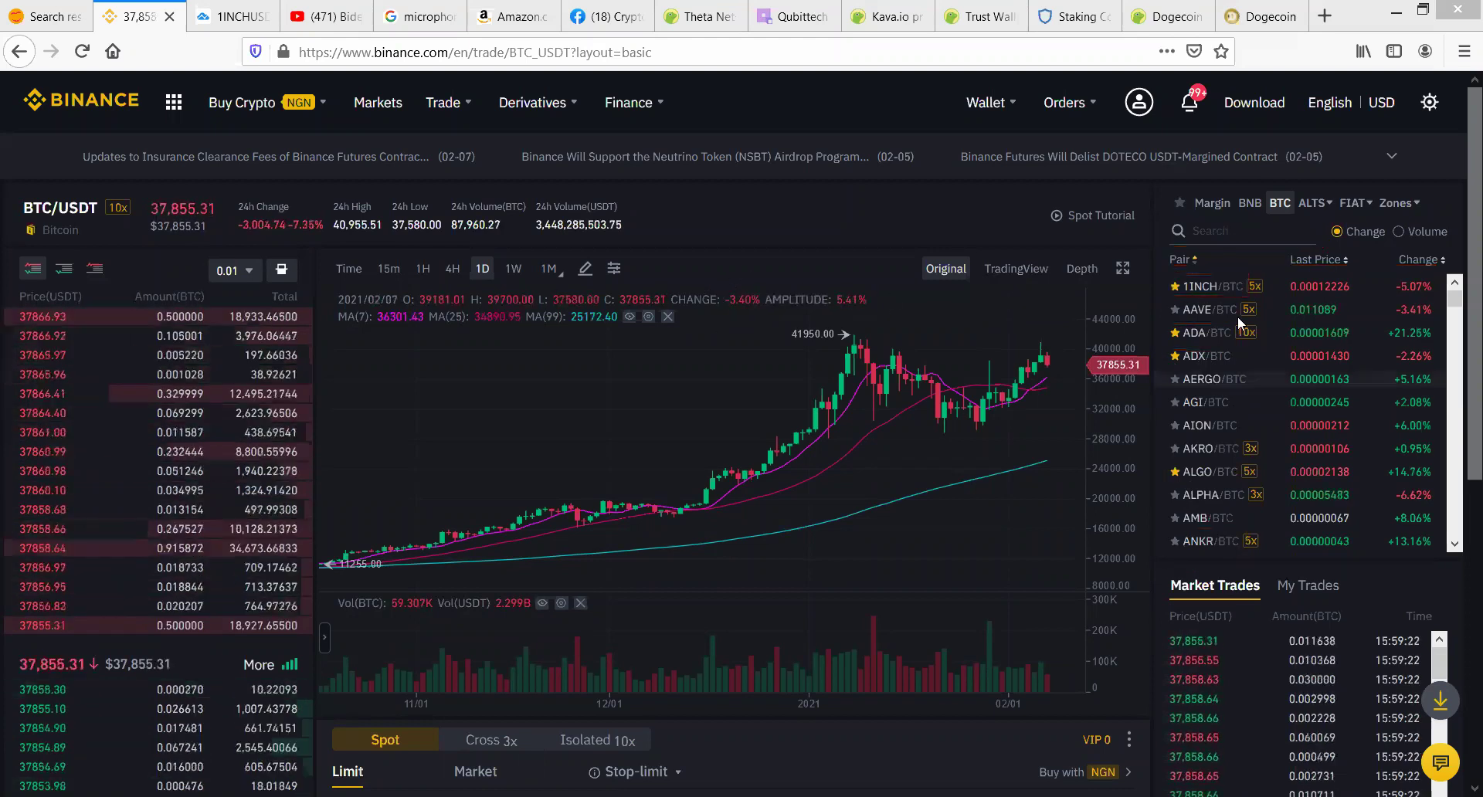
Step: Open the 1INCH/BTC pair, outline its name, and compare its price chart at the 1H, 4H and 1D intervals
click(1196, 288)
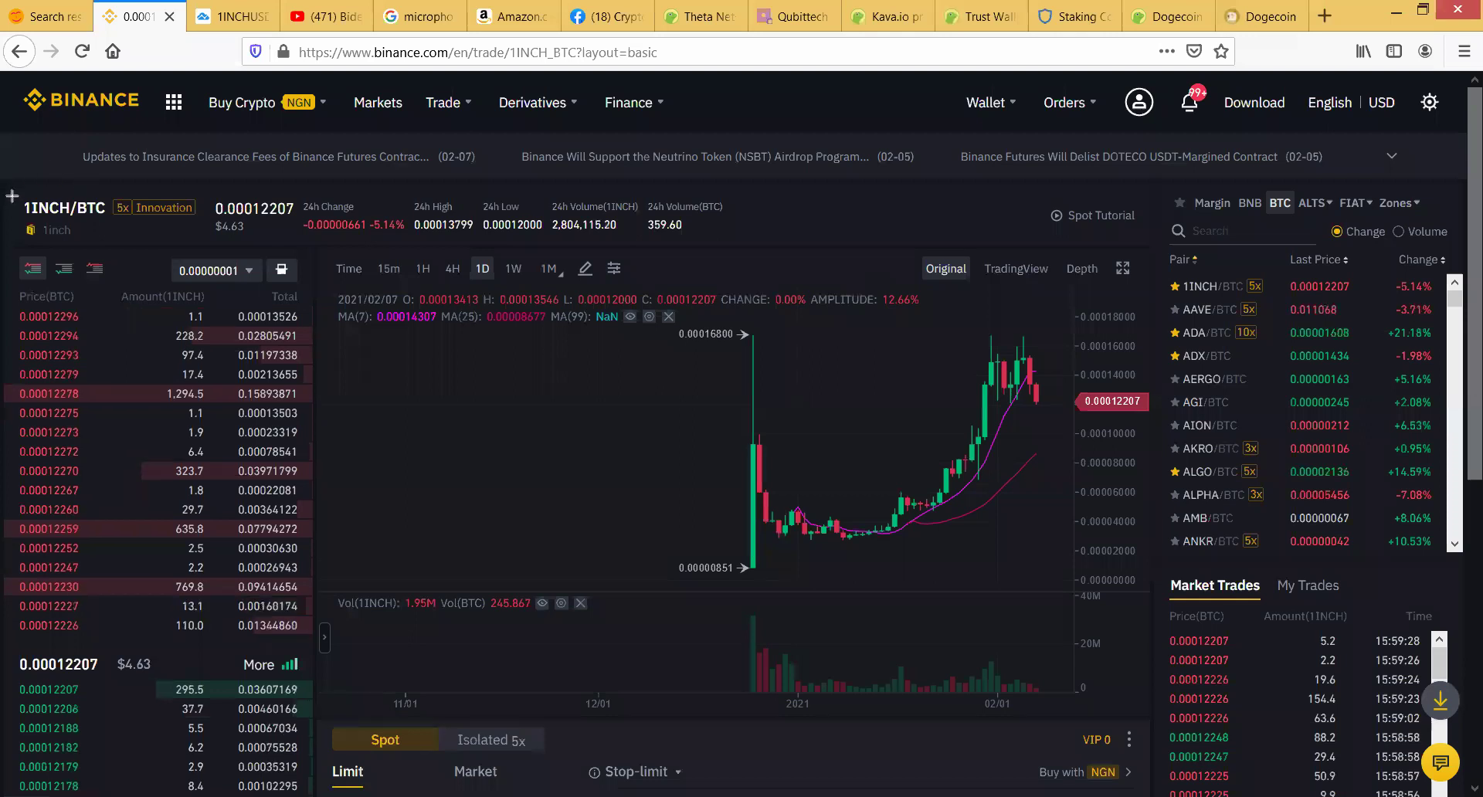
drag(16, 193, 168, 242)
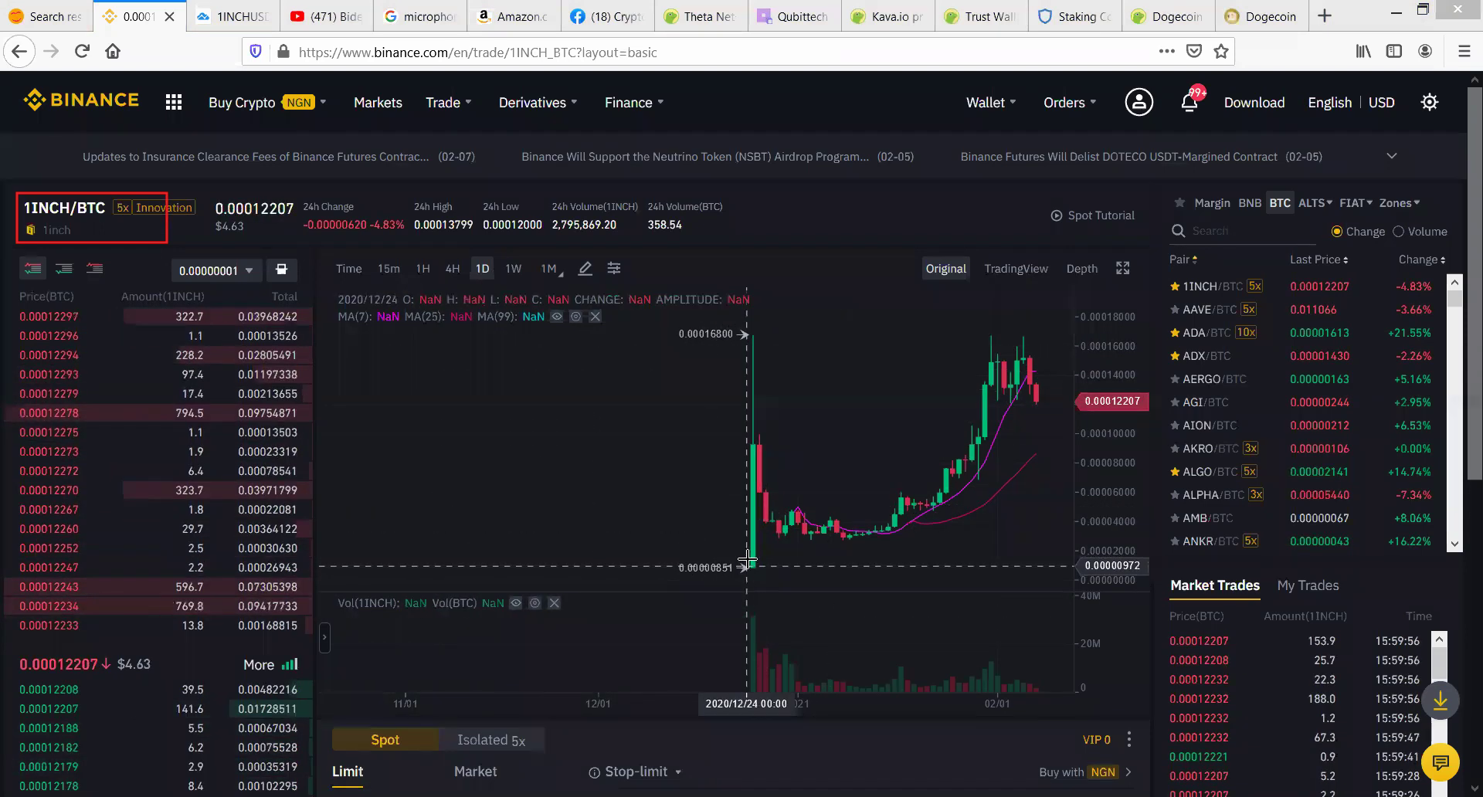
click(424, 271)
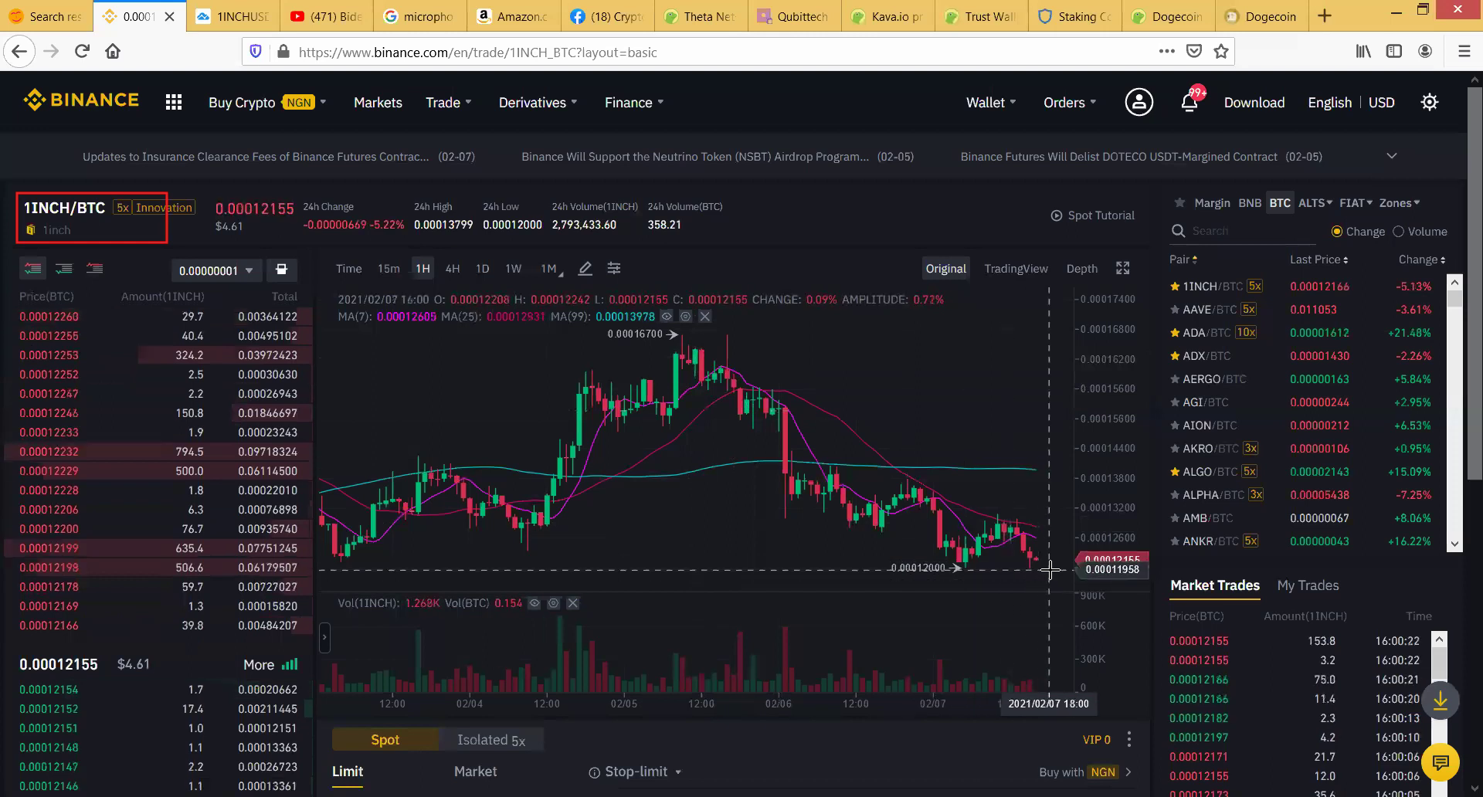
click(483, 271)
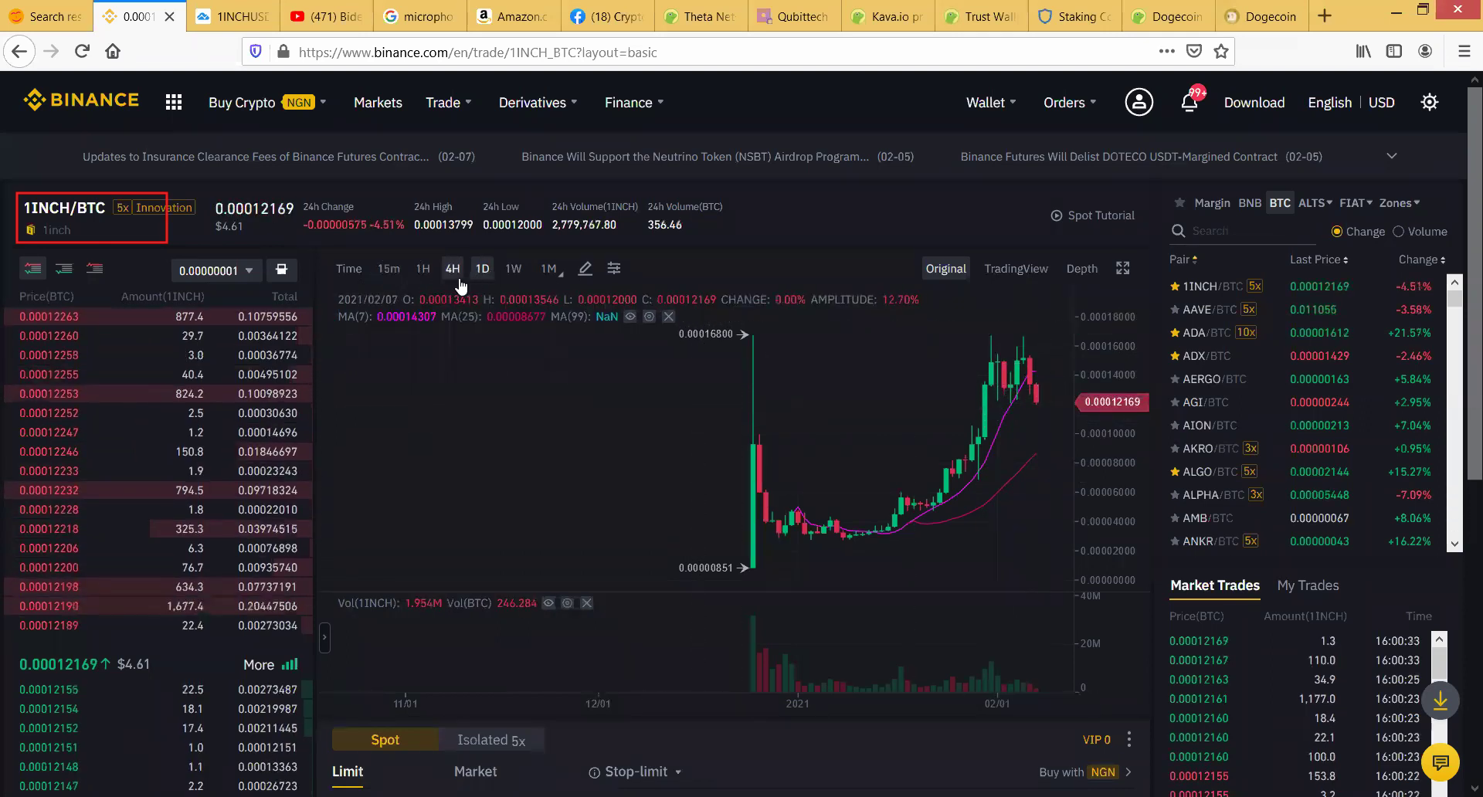
click(423, 271)
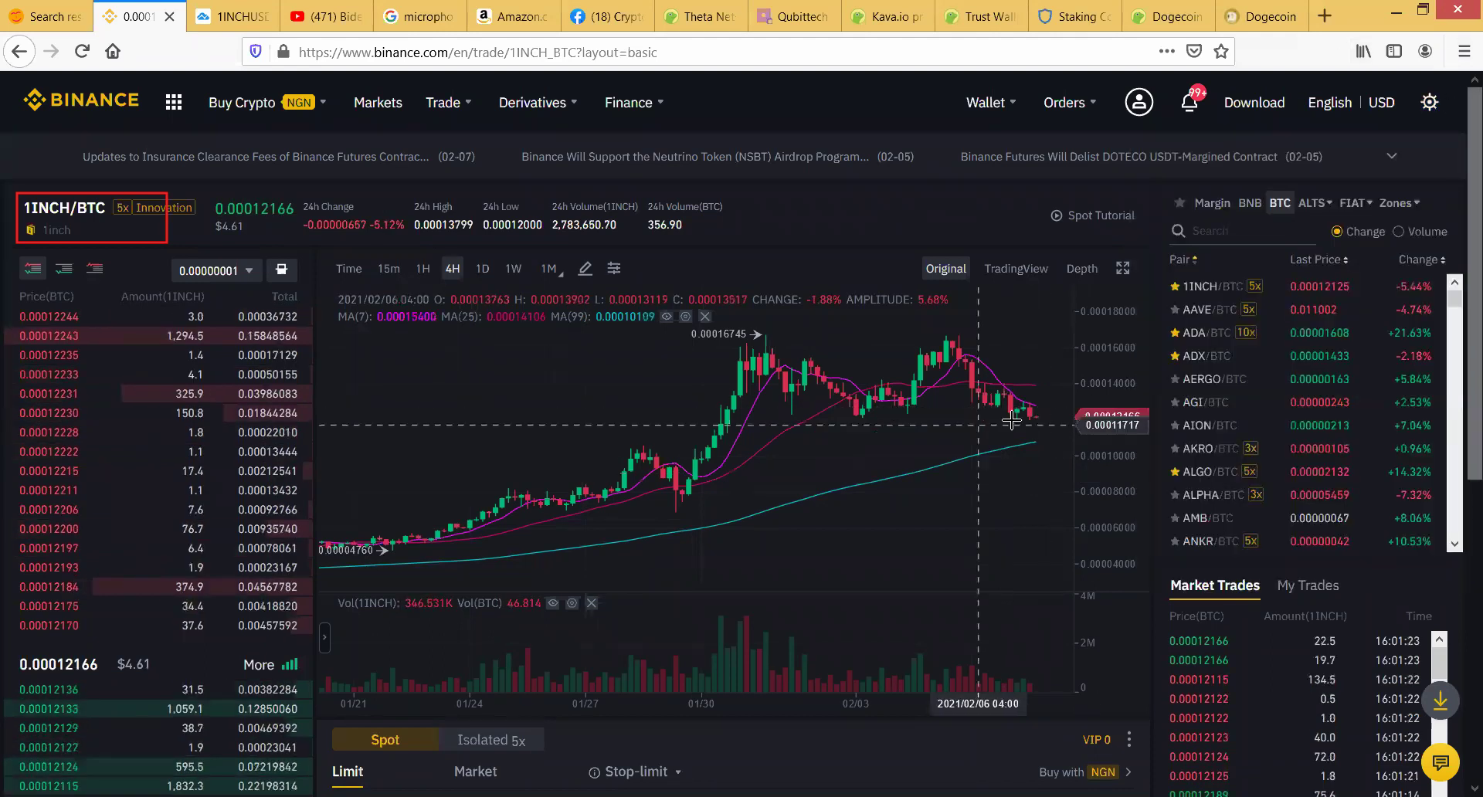
click(423, 270)
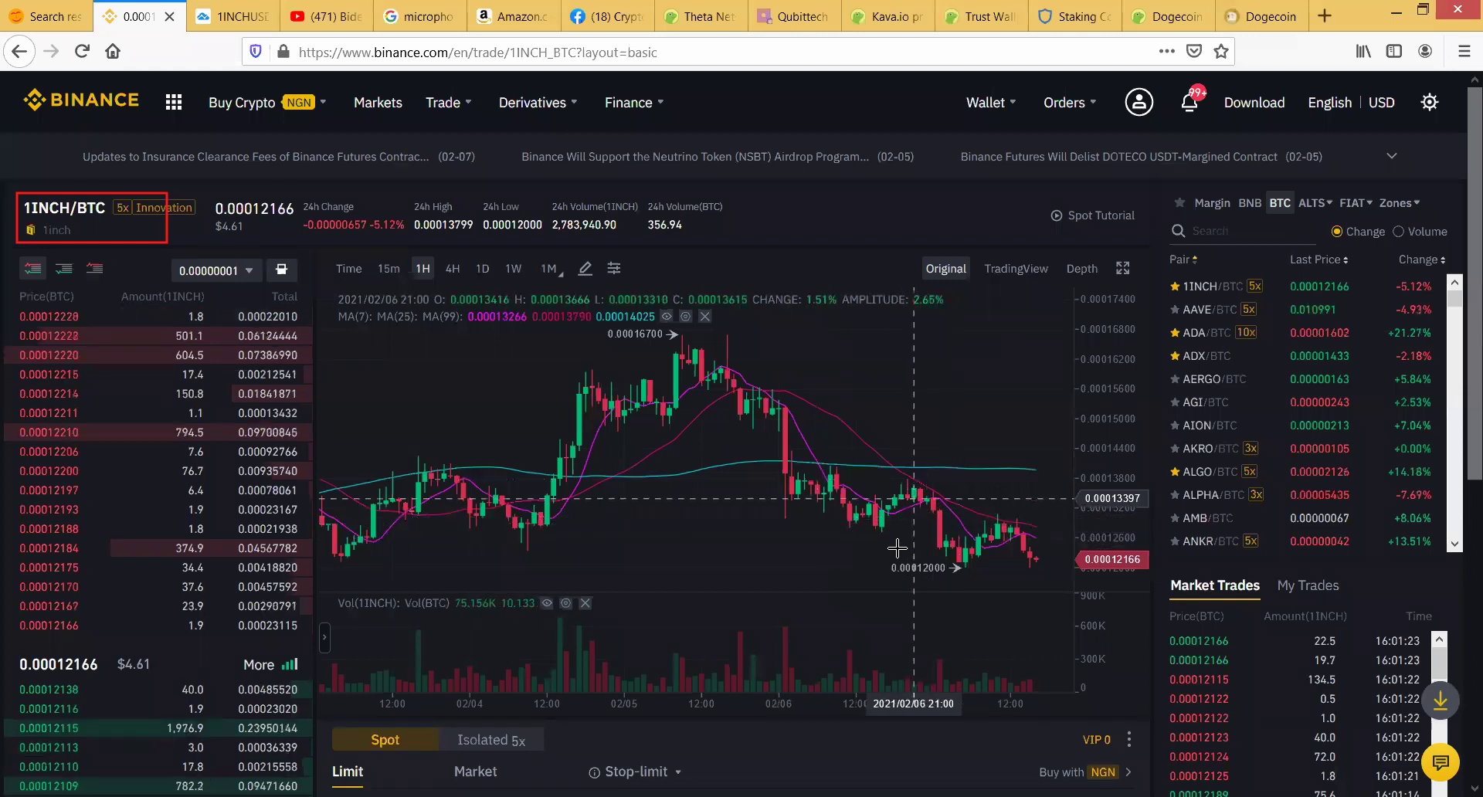
click(453, 270)
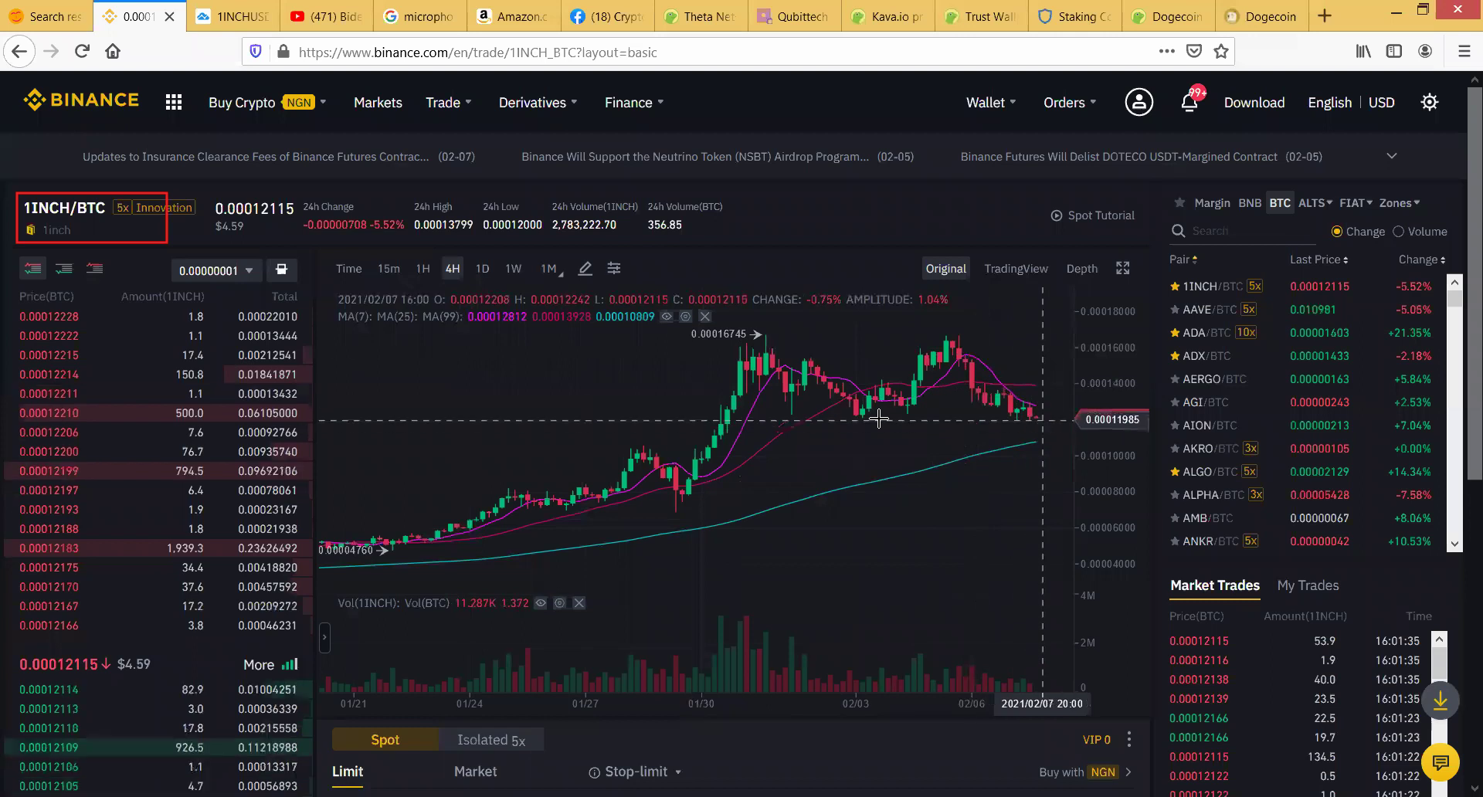
click(483, 270)
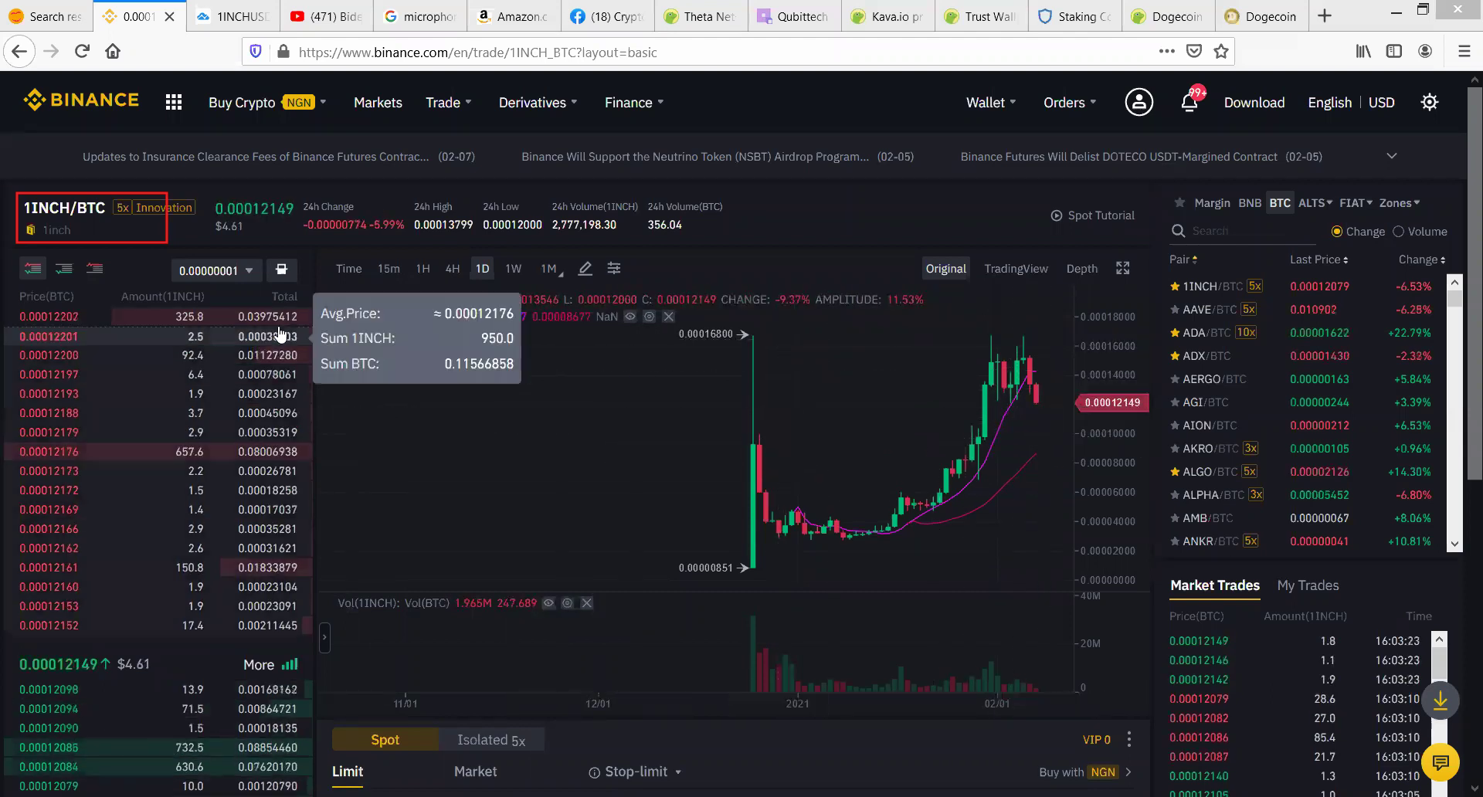
Step: Review the 1INCH/BTC chart at the 1H, 4H and 1W intervals and set it to 5m
click(423, 272)
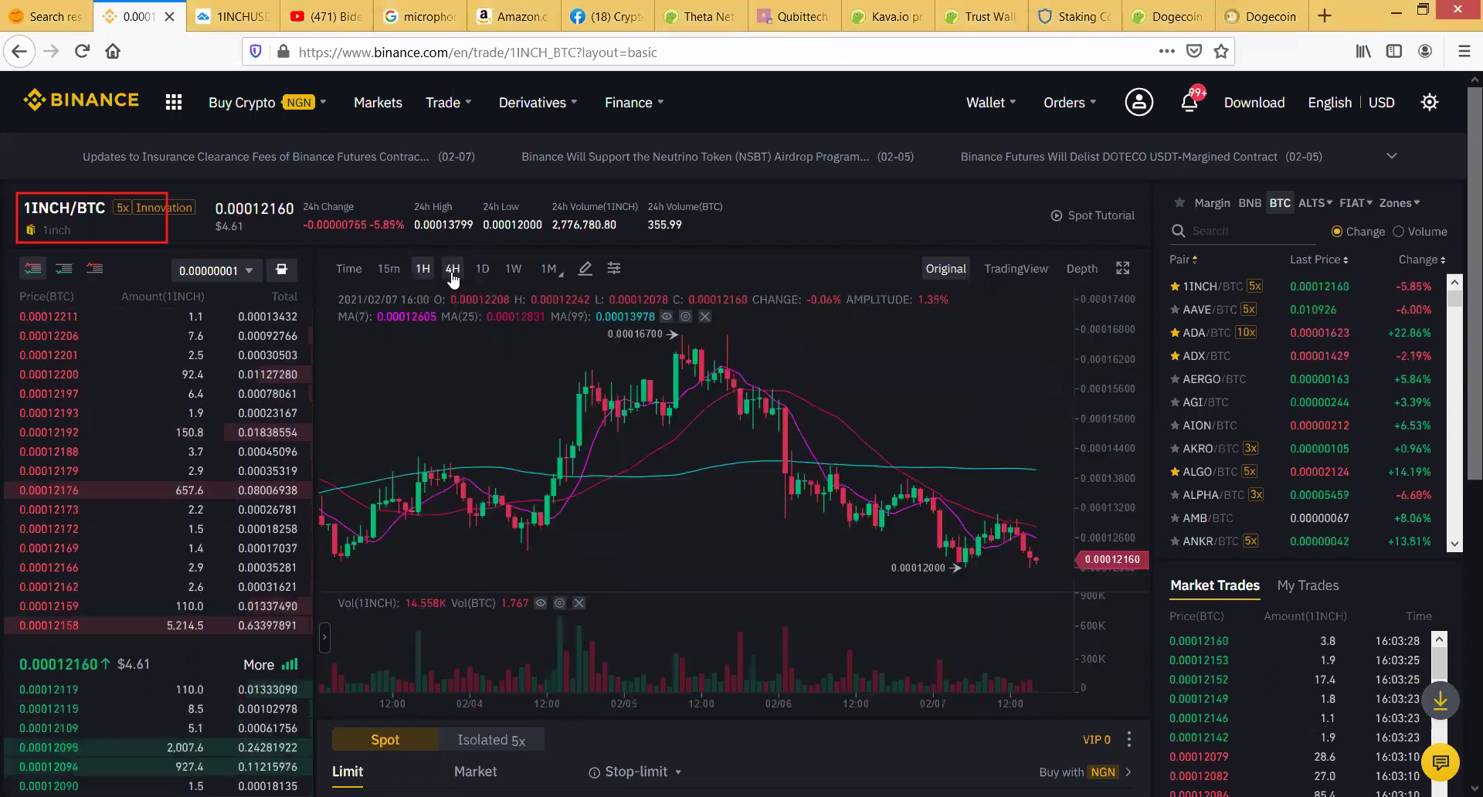
click(452, 273)
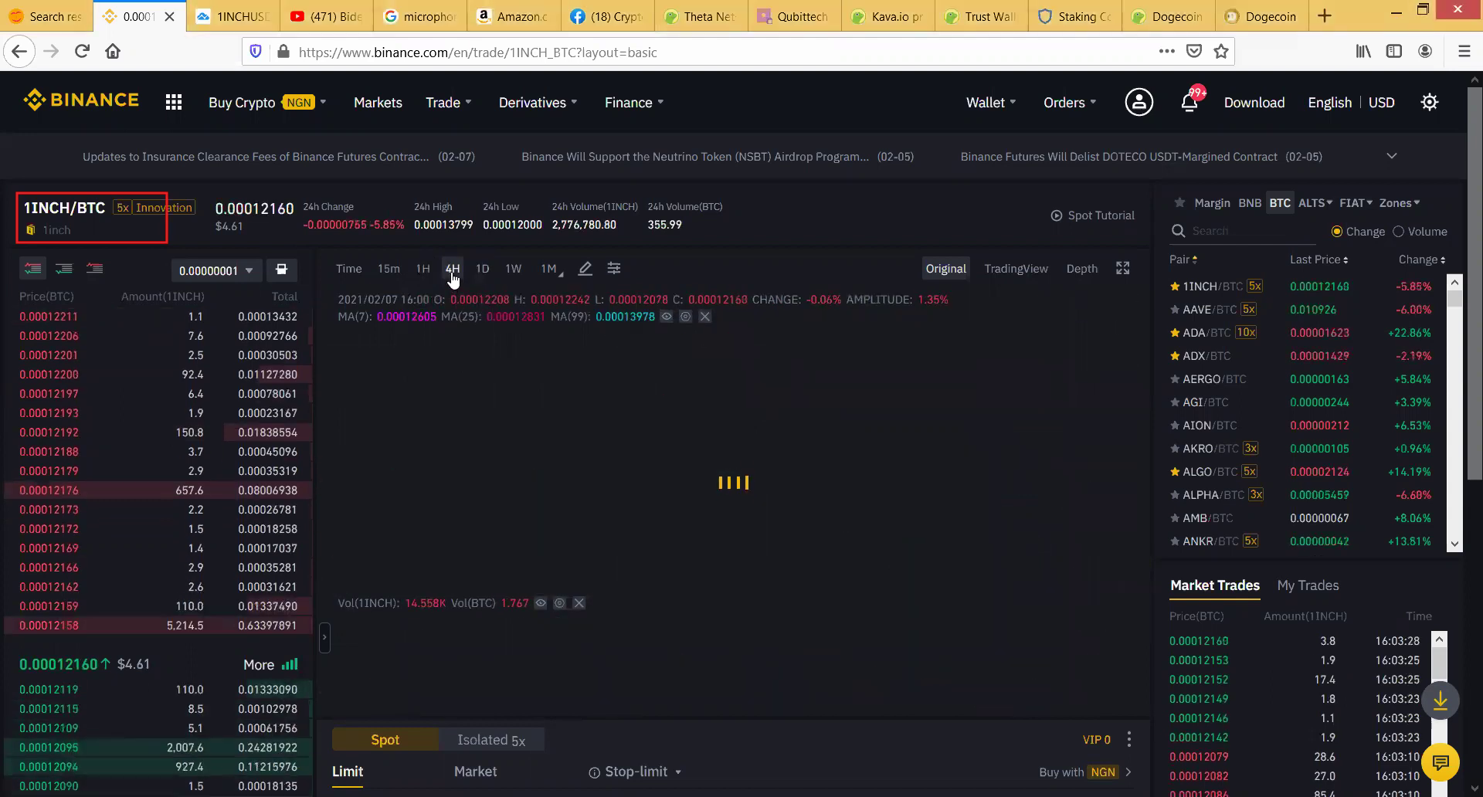
click(509, 271)
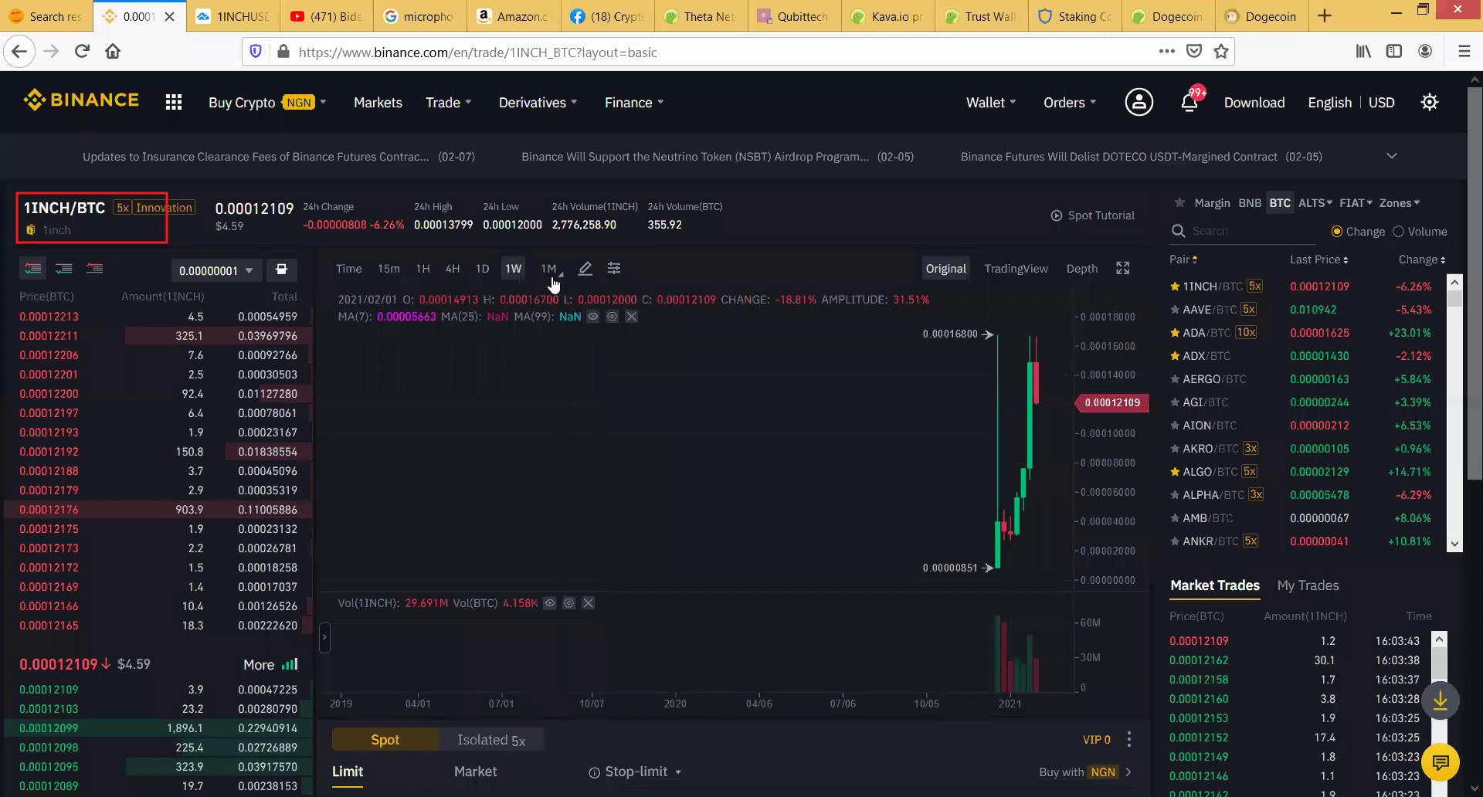
mouse_move(550, 270)
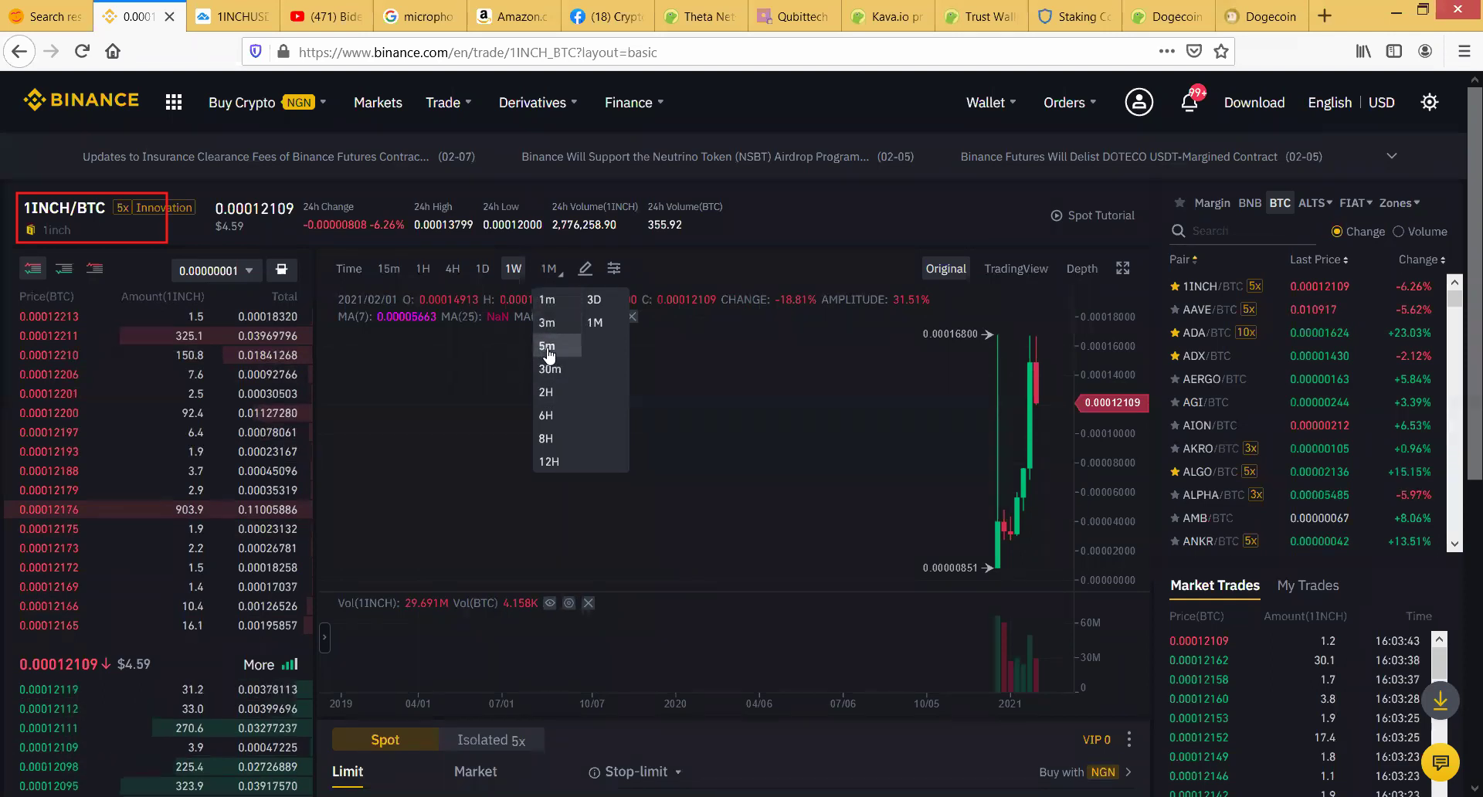
click(549, 352)
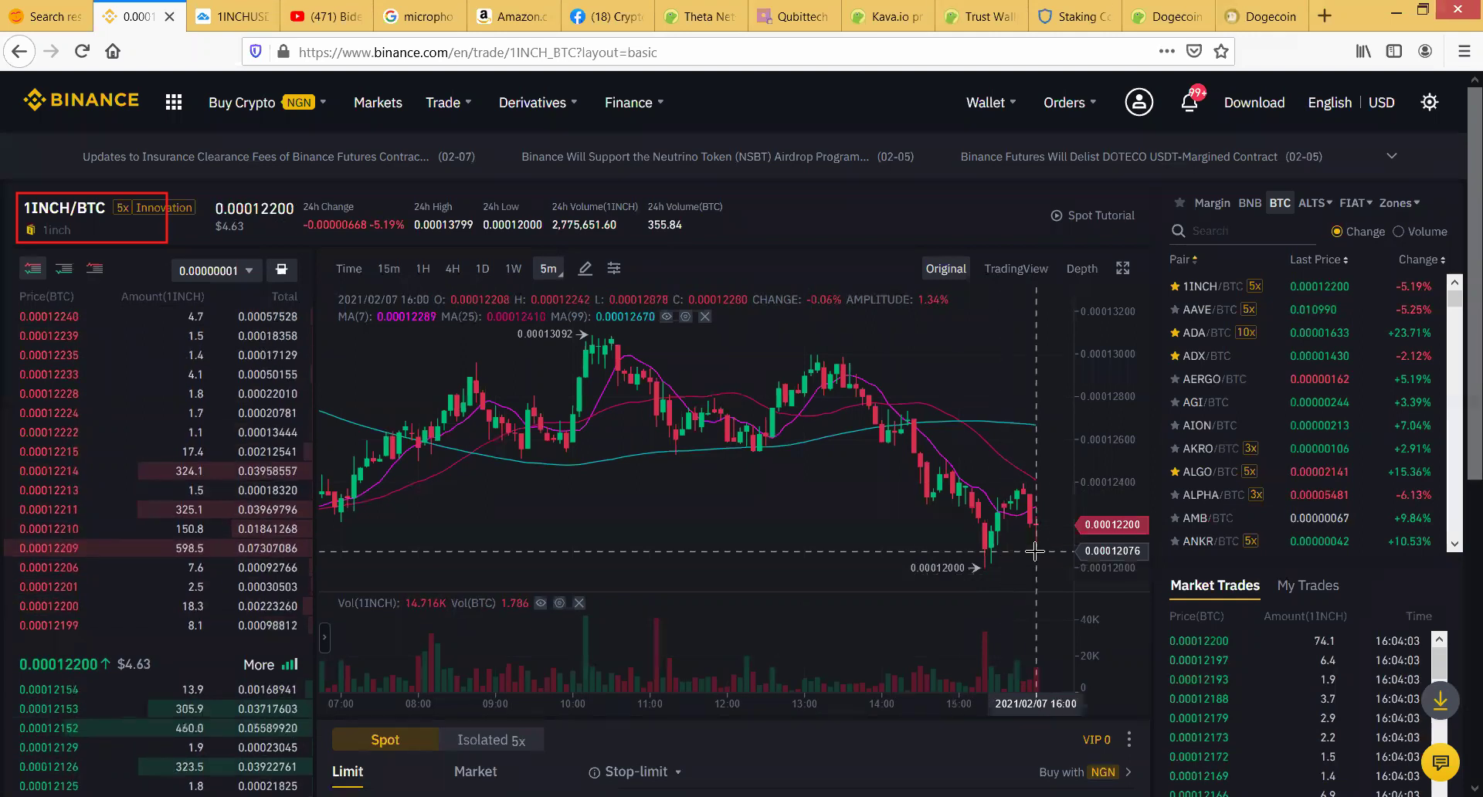
Step: Fill the 1INCH limit buy order from the 0.00012200 sell offer in the order book, for an amount of 32.3 1INCH
scroll(1458, 388, down, 5)
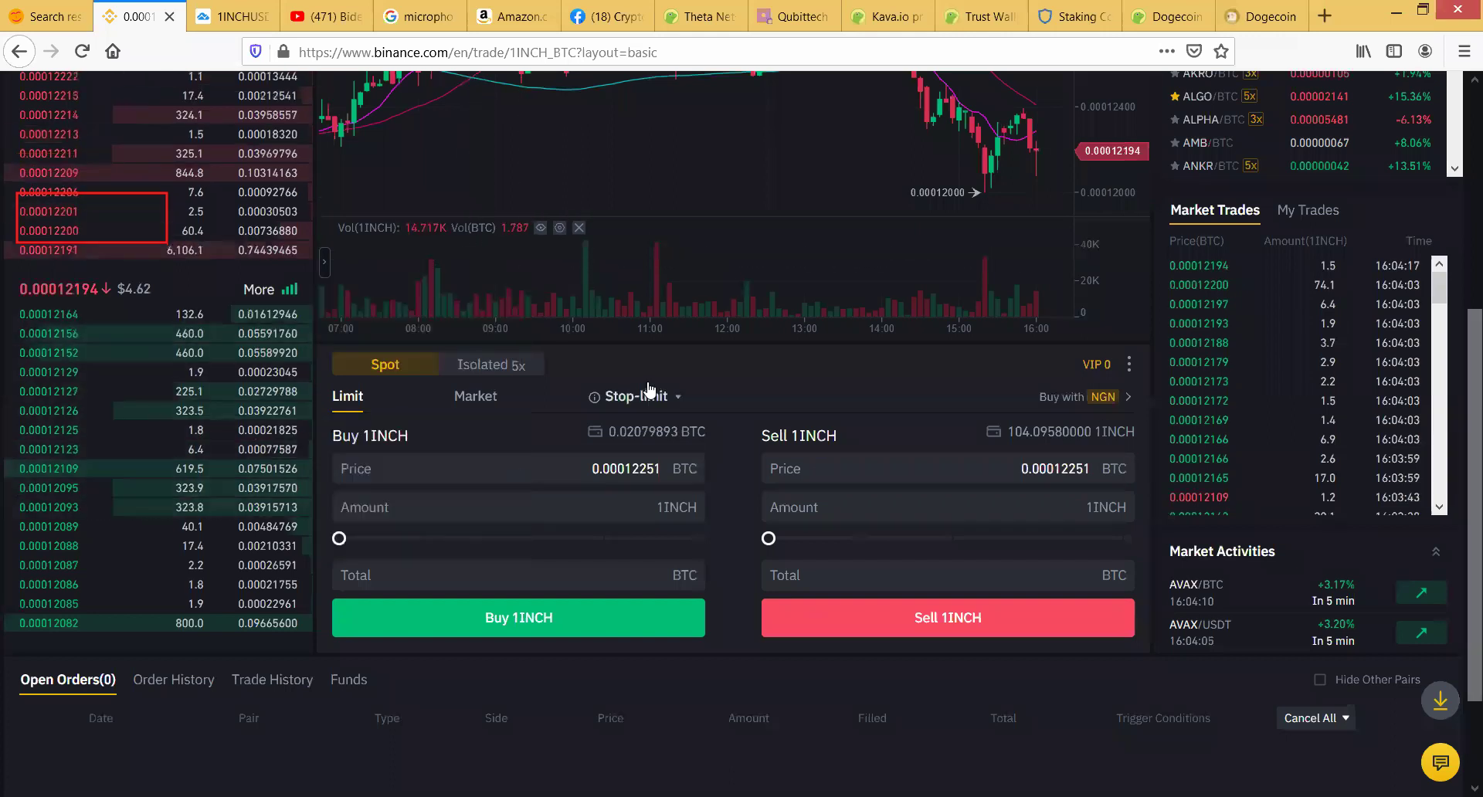
mouse_move(148, 253)
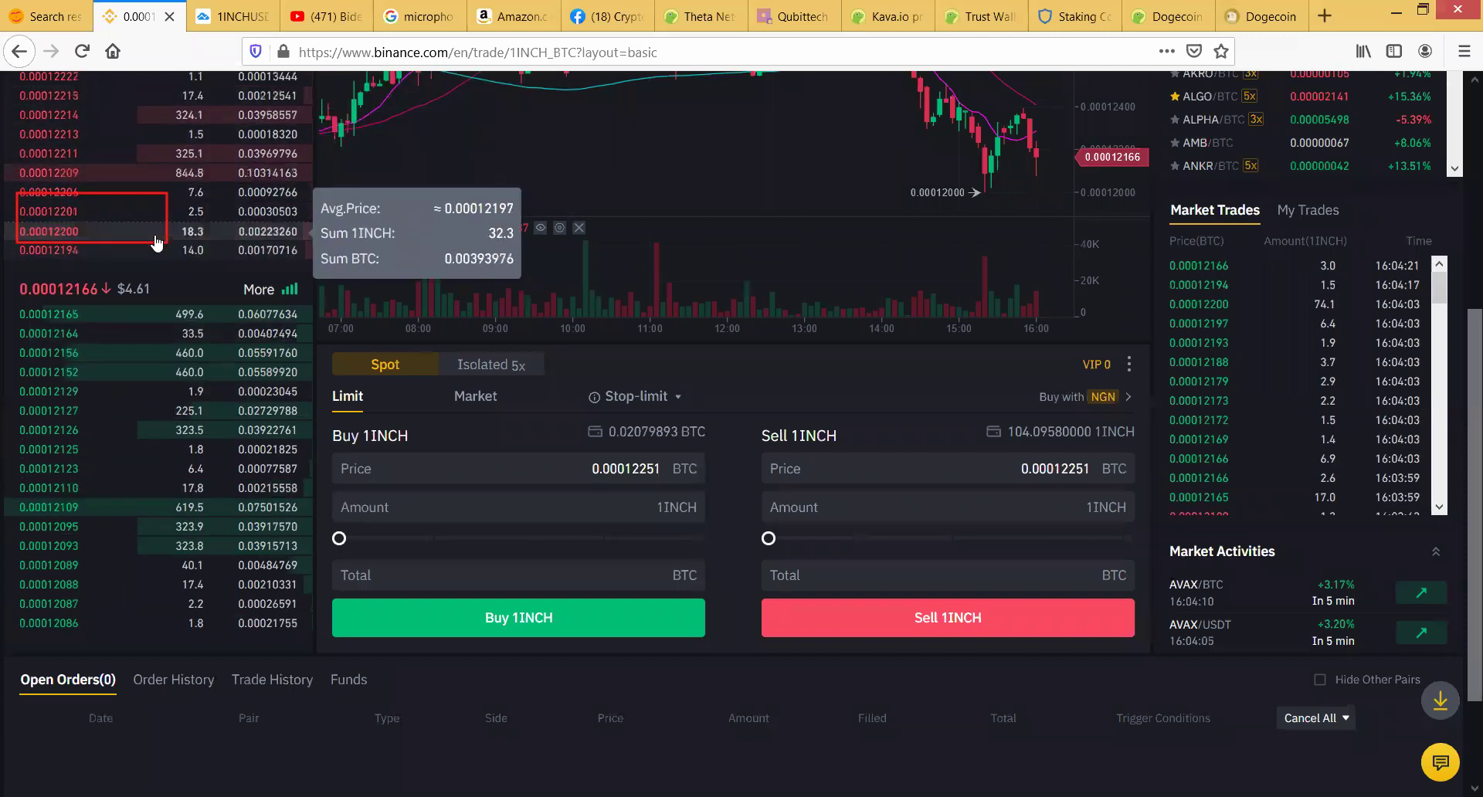
click(159, 236)
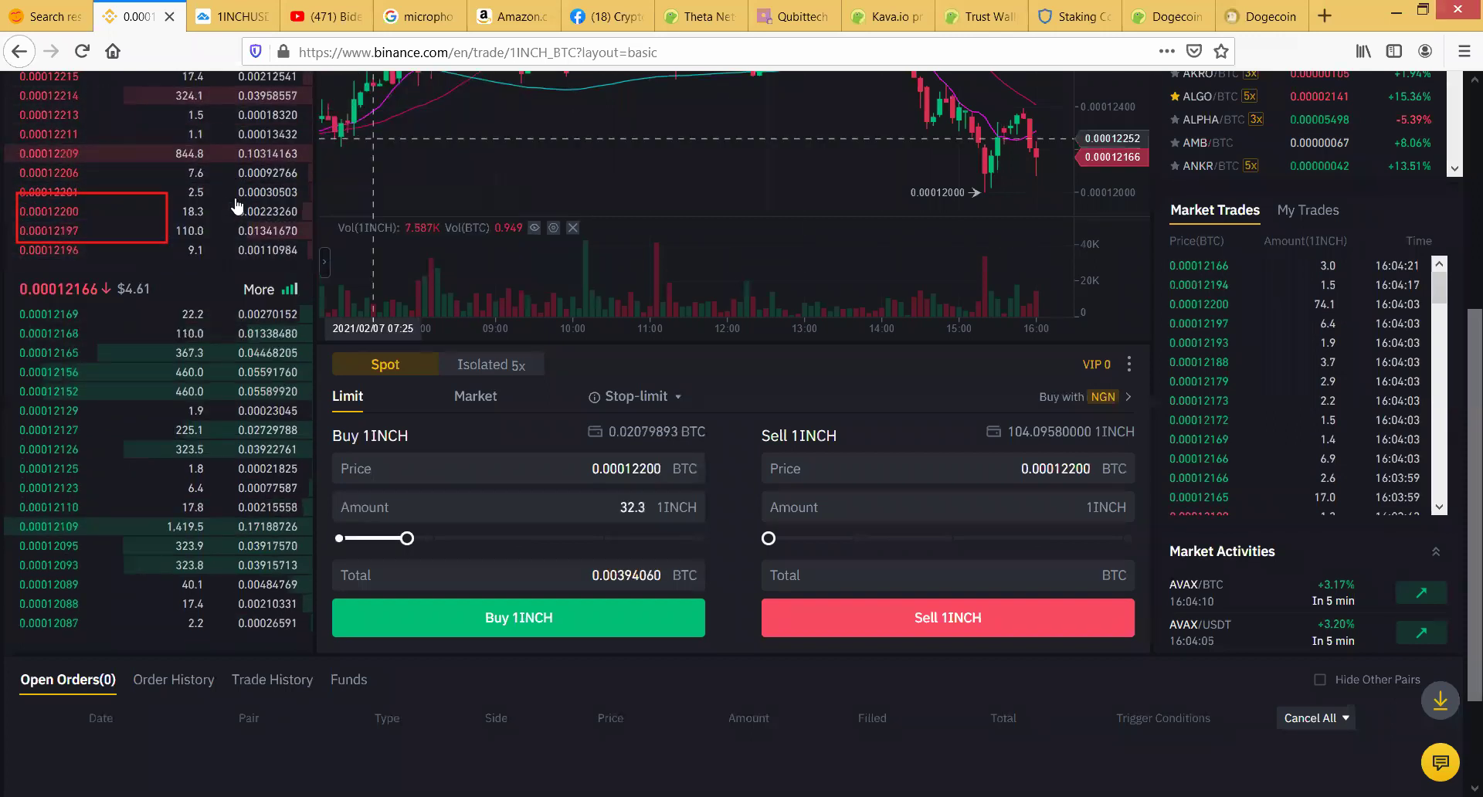
mouse_move(93, 229)
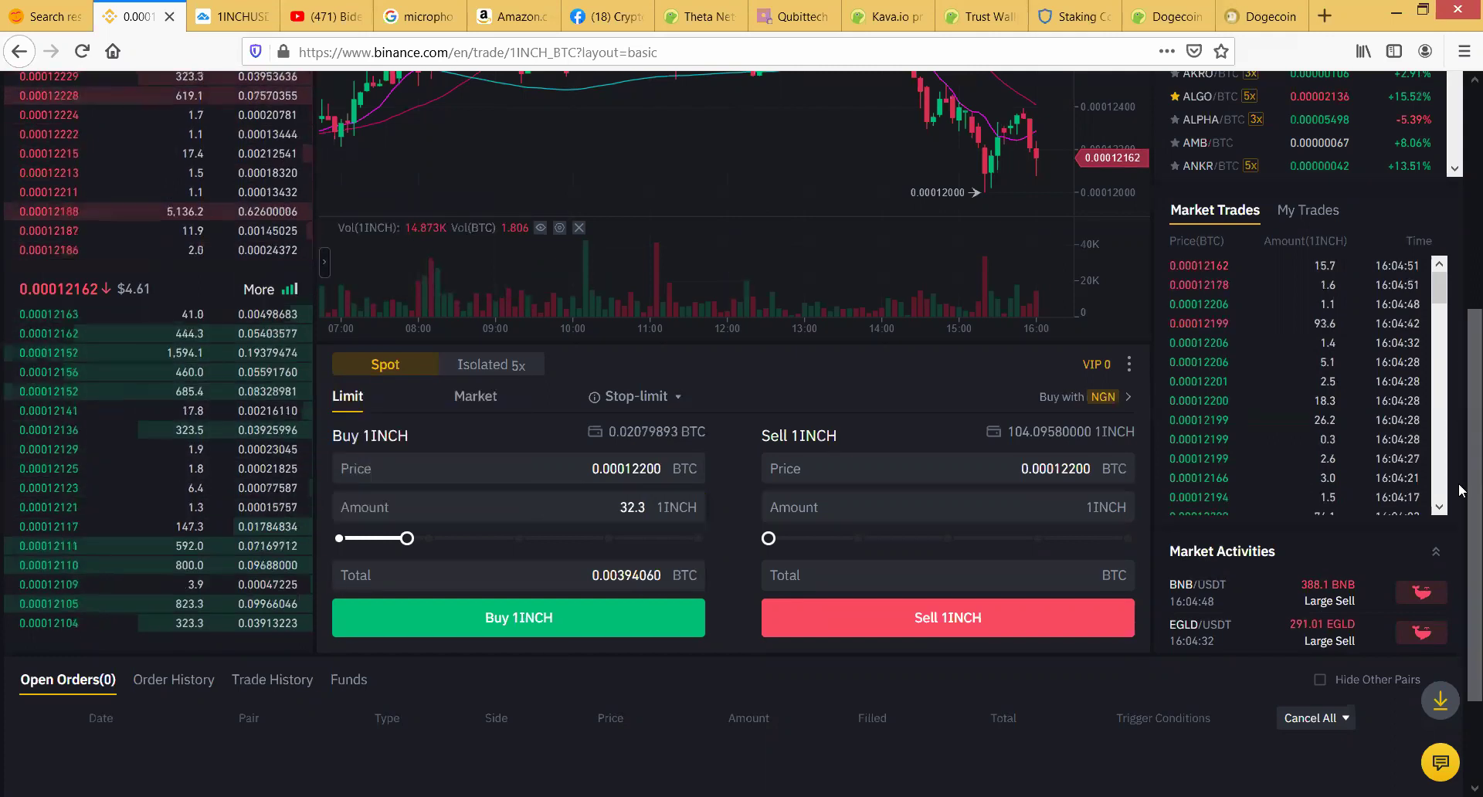
scroll(1459, 484, up, 5)
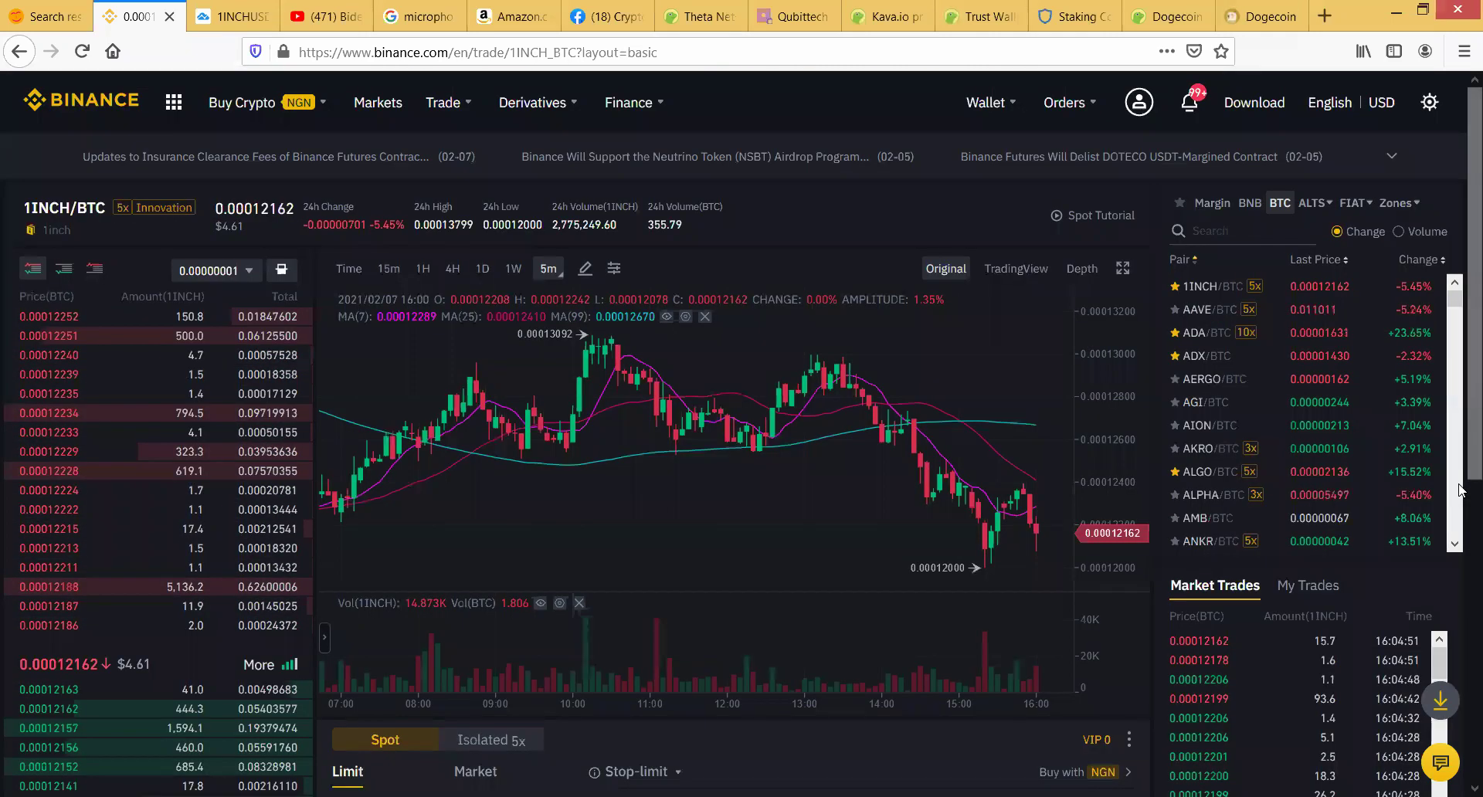
Step: Open the ANKR/BTC pair, compare its chart at the 1H and 4H intervals, and look over its buy and sell forms
click(1197, 544)
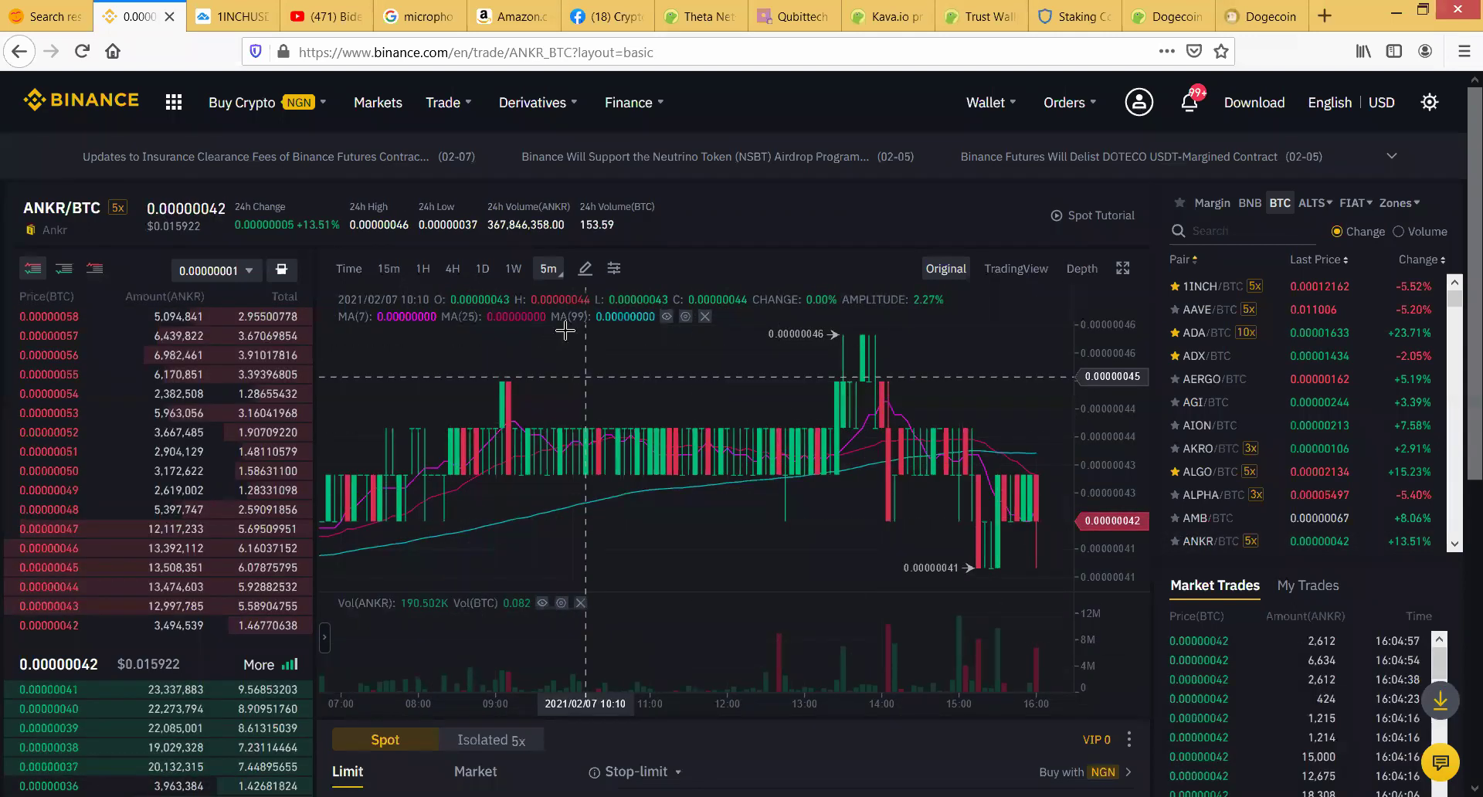
click(424, 270)
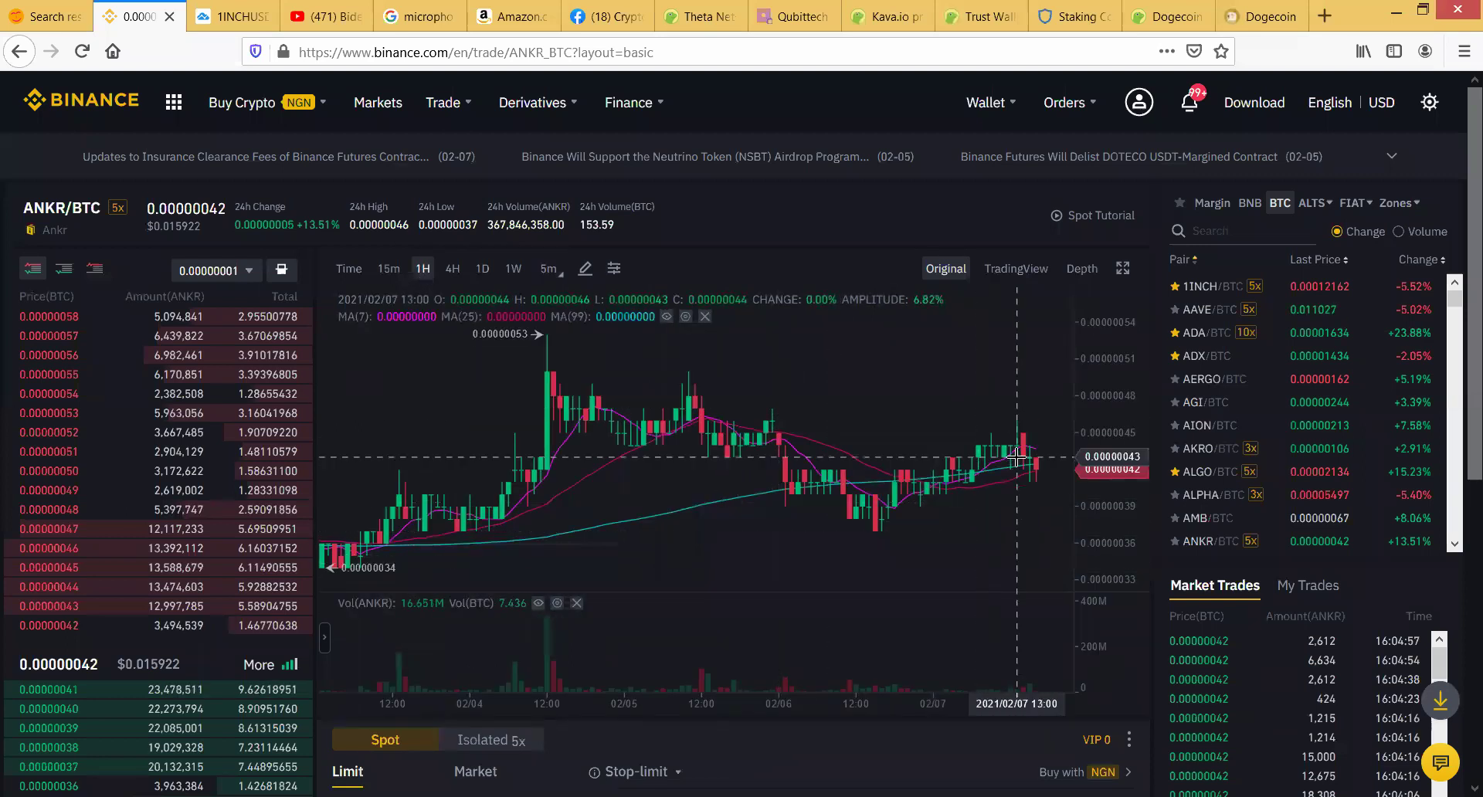
click(453, 270)
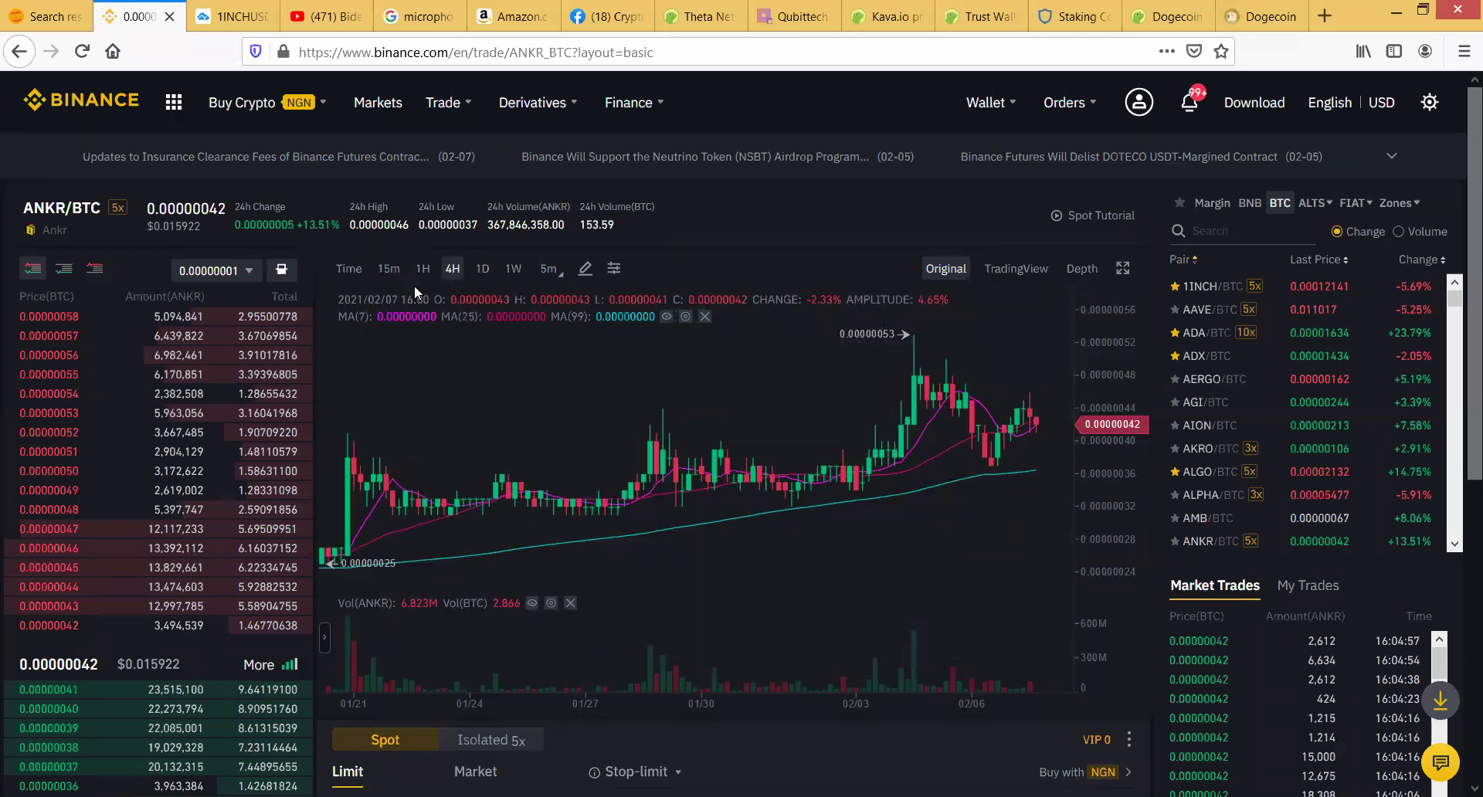
click(423, 272)
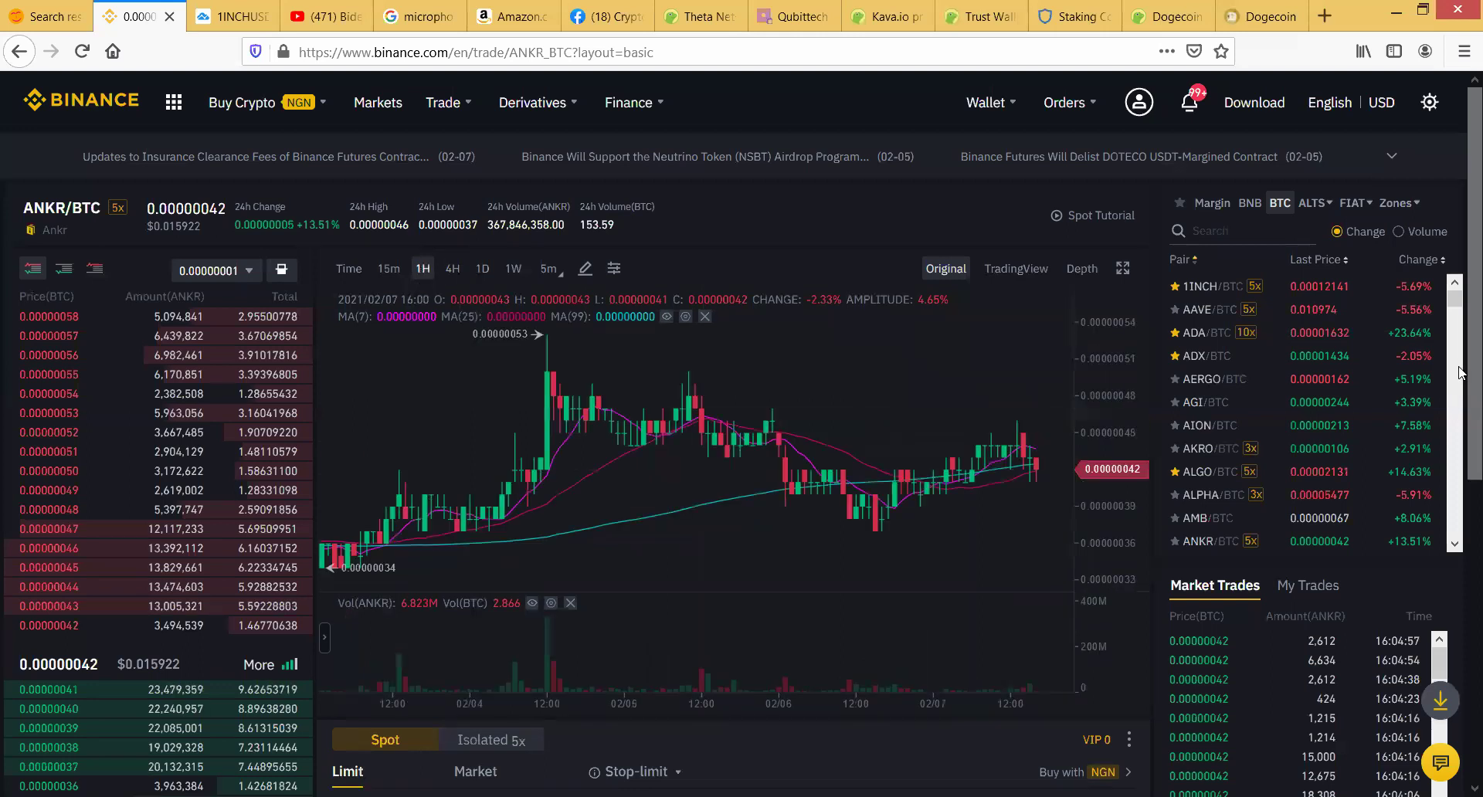
scroll(1459, 416, down, 5)
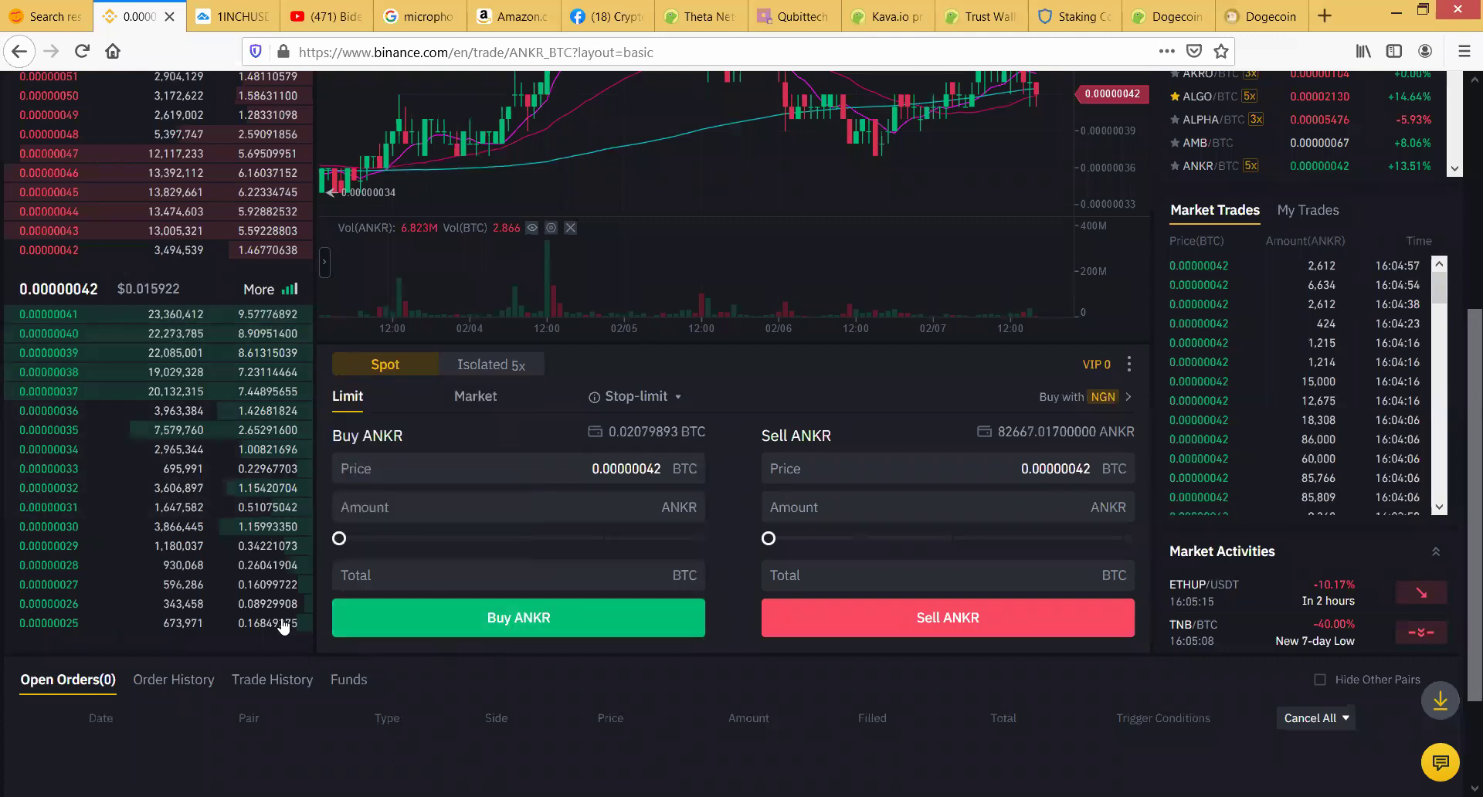
scroll(447, 595, up, 5)
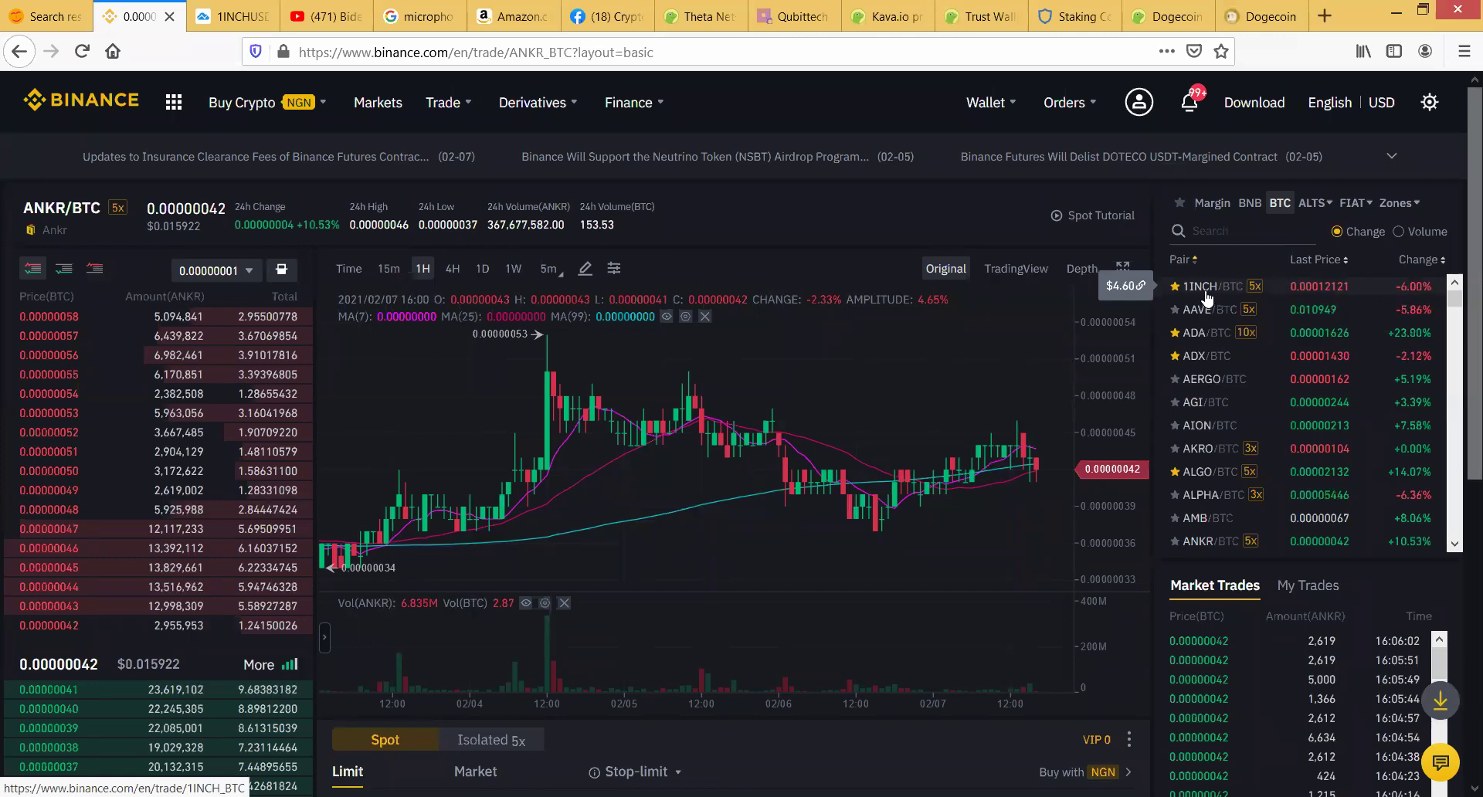
Step: Reopen the 1INCH/BTC pair and bring its buy and sell forms into view
click(1204, 299)
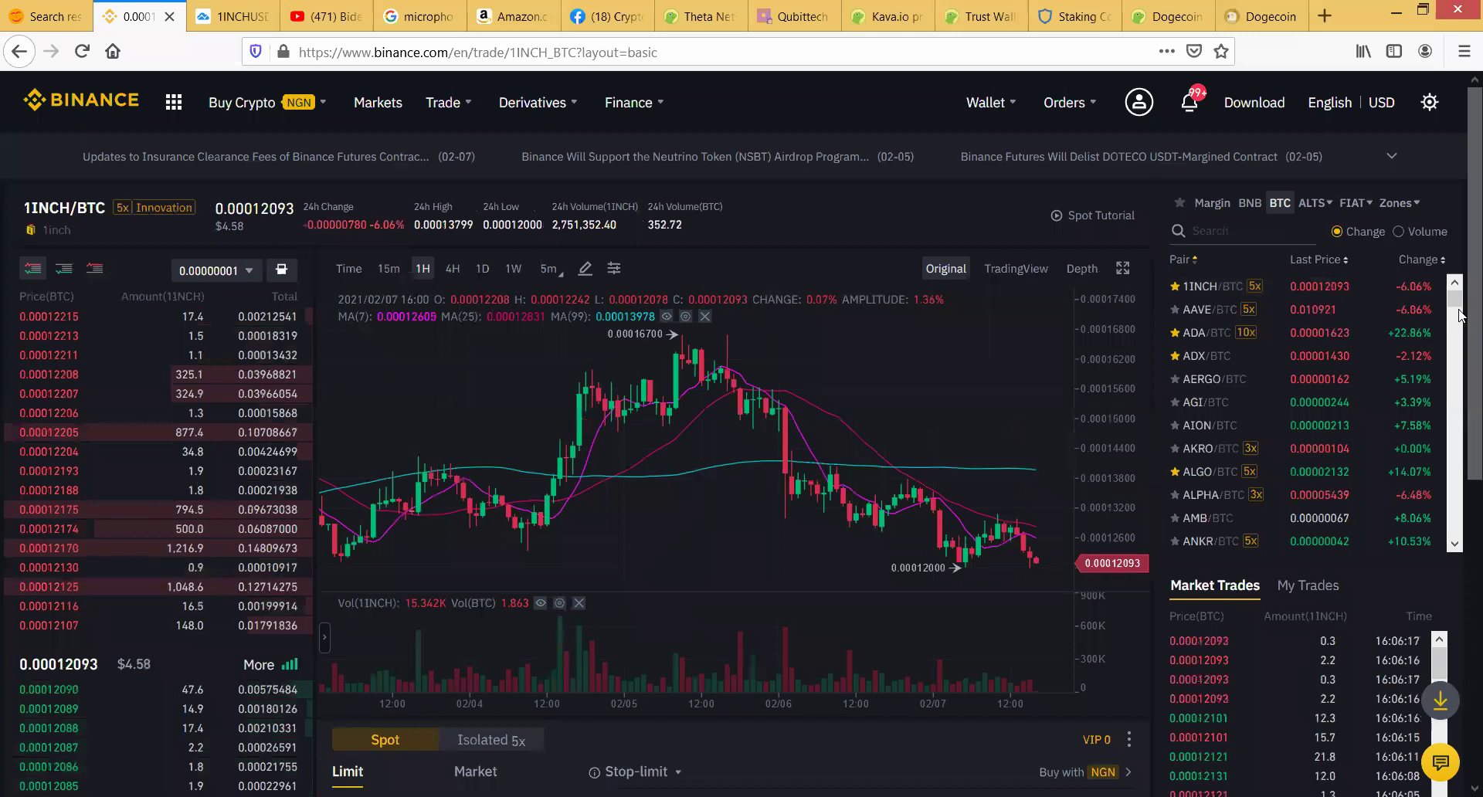
scroll(1460, 310, down, 3)
scroll(1460, 317, up, 2)
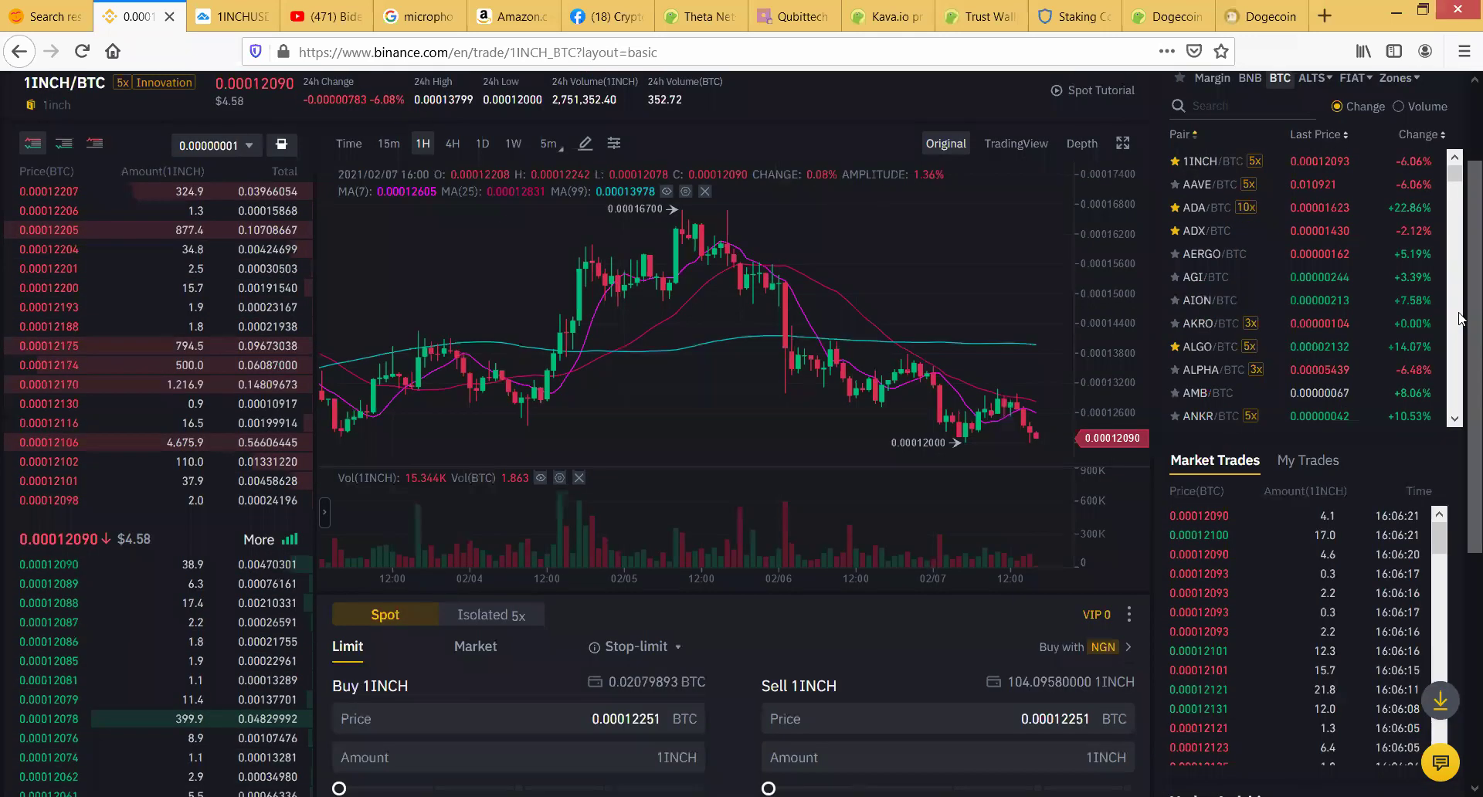
Step: Set the price of the 1INCH limit buy order to 0.00011251 BTC
scroll(1460, 317, down, 2)
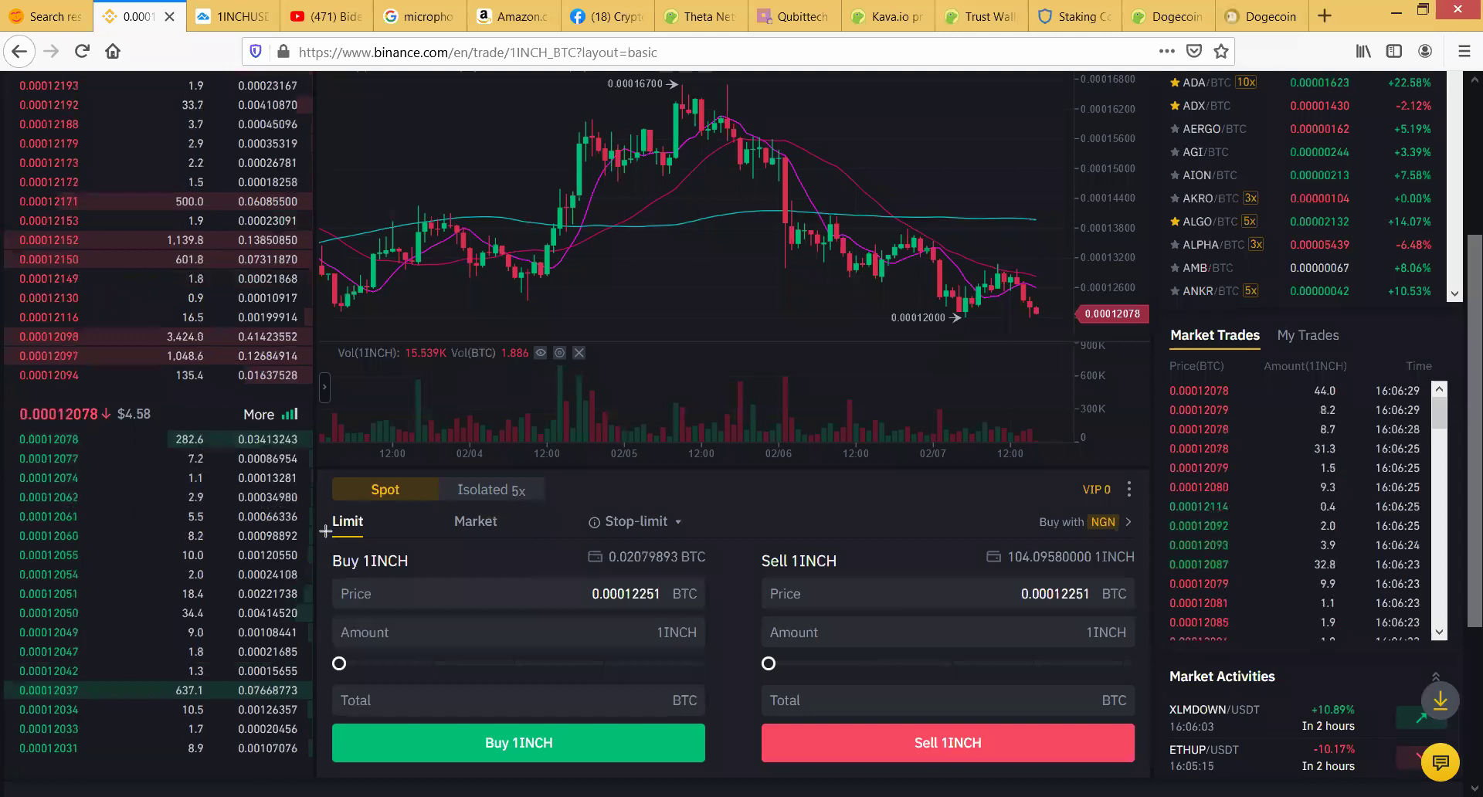
drag(718, 754, 720, 770)
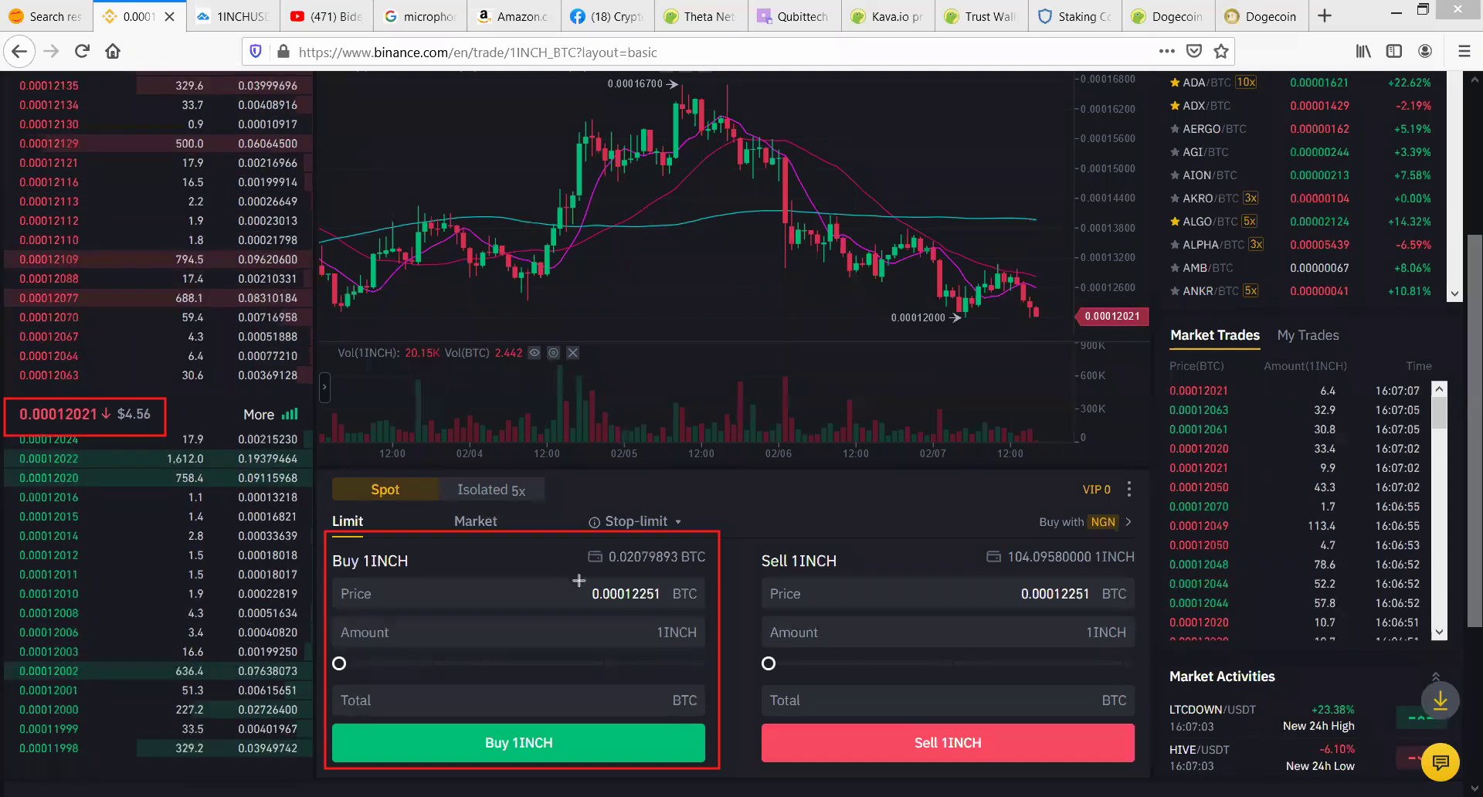
mouse_move(579, 579)
mouse_down()
mouse_move(683, 631)
mouse_move(669, 613)
mouse_up()
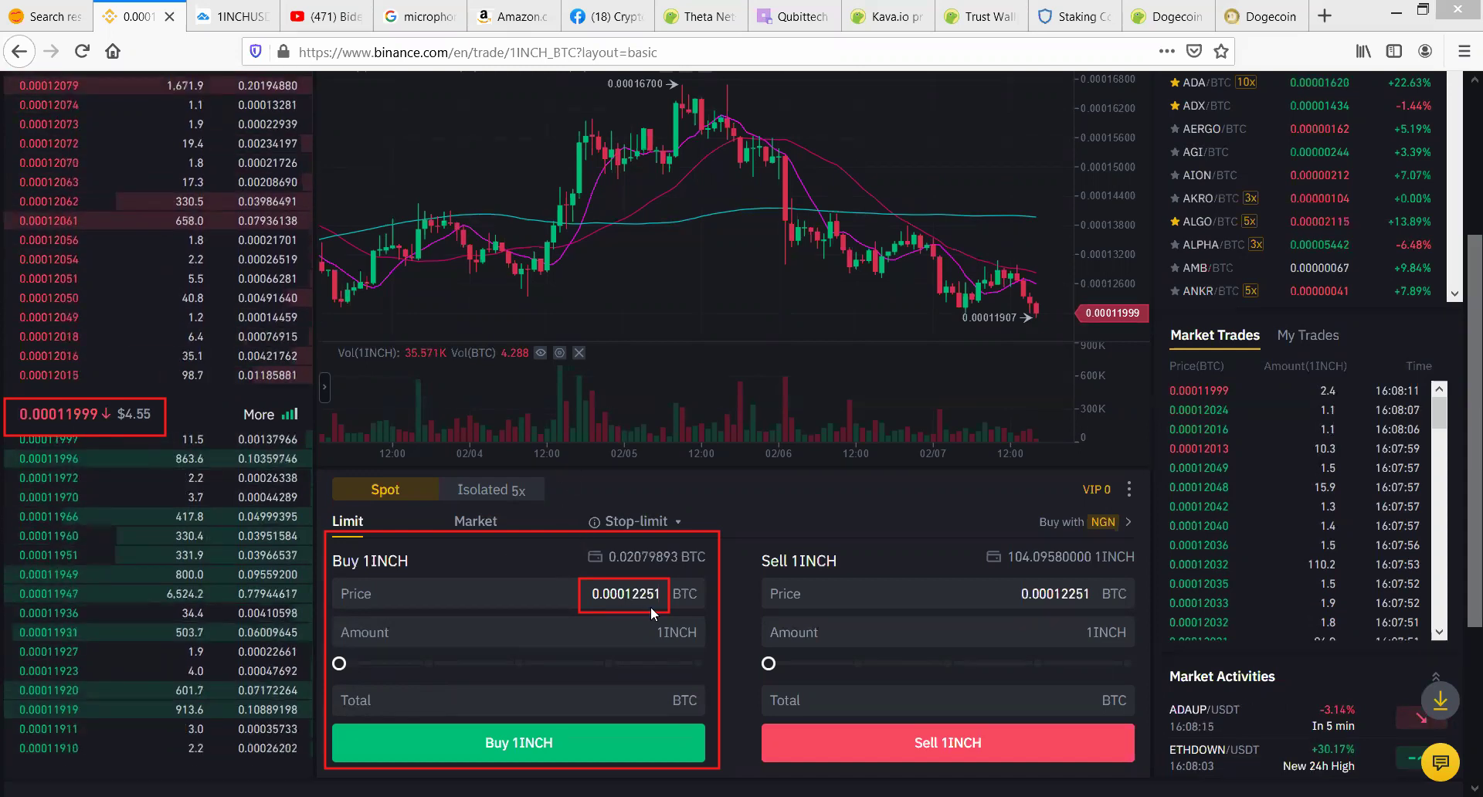
click(608, 600)
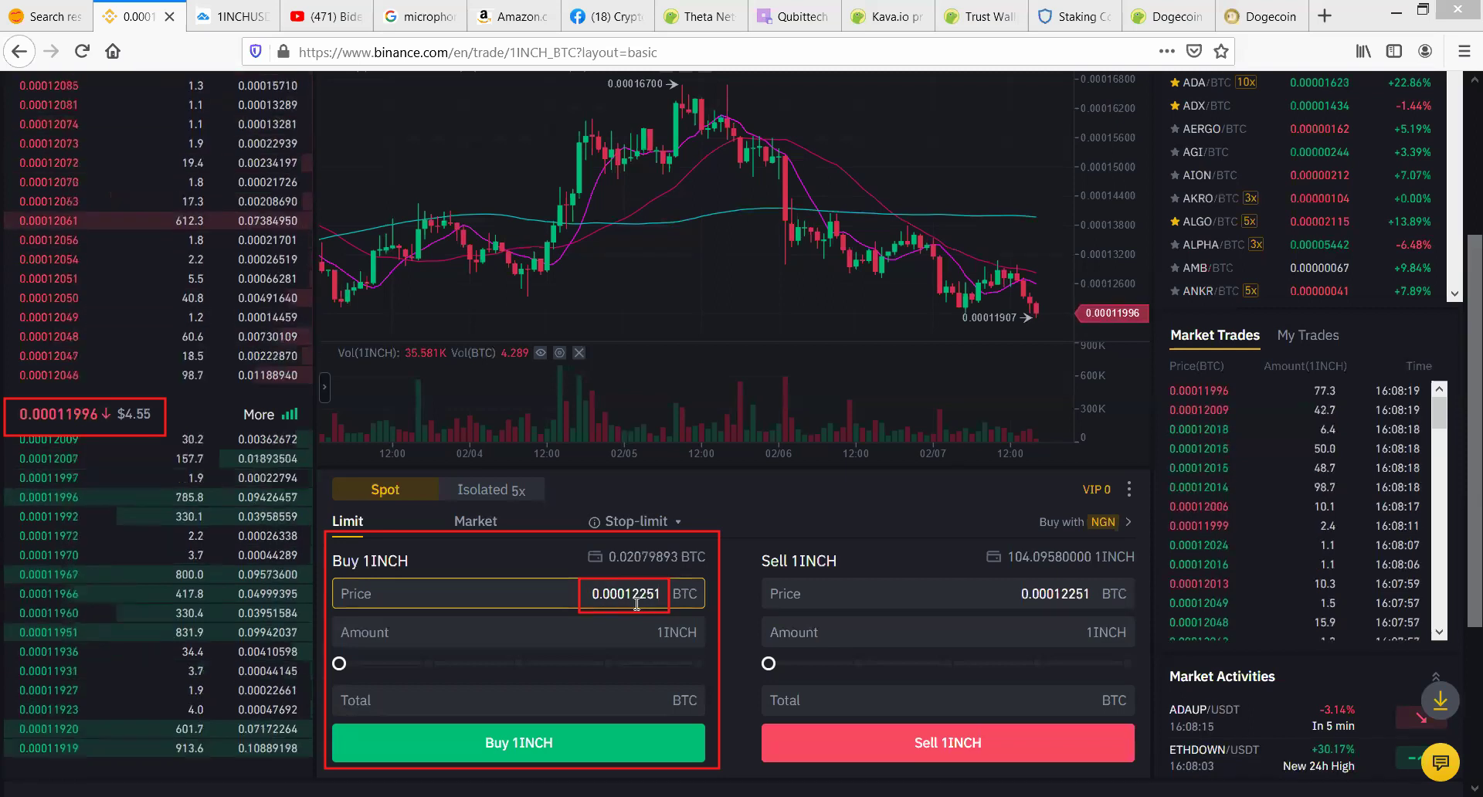
click(641, 596)
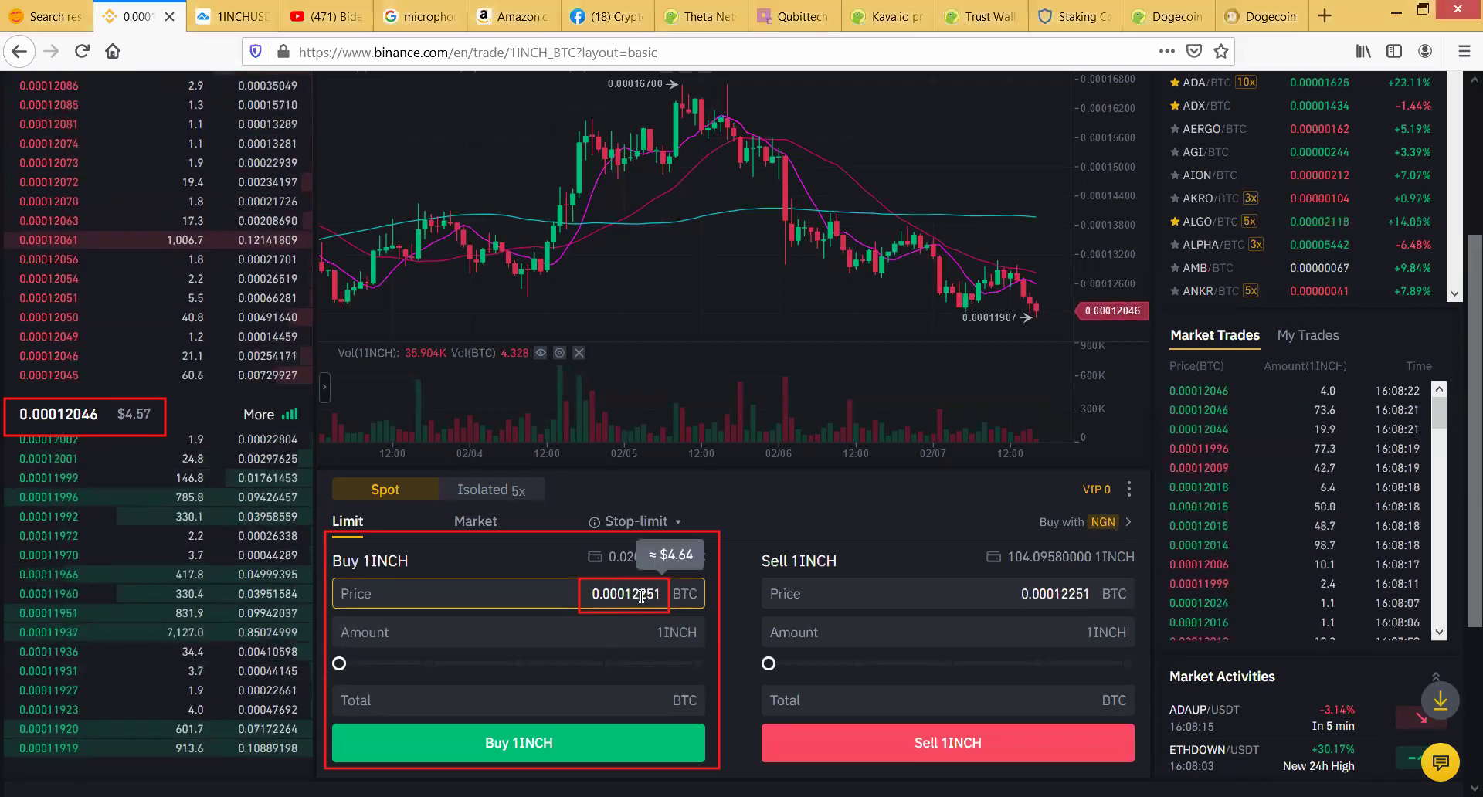
key(BackSpace)
text(1)
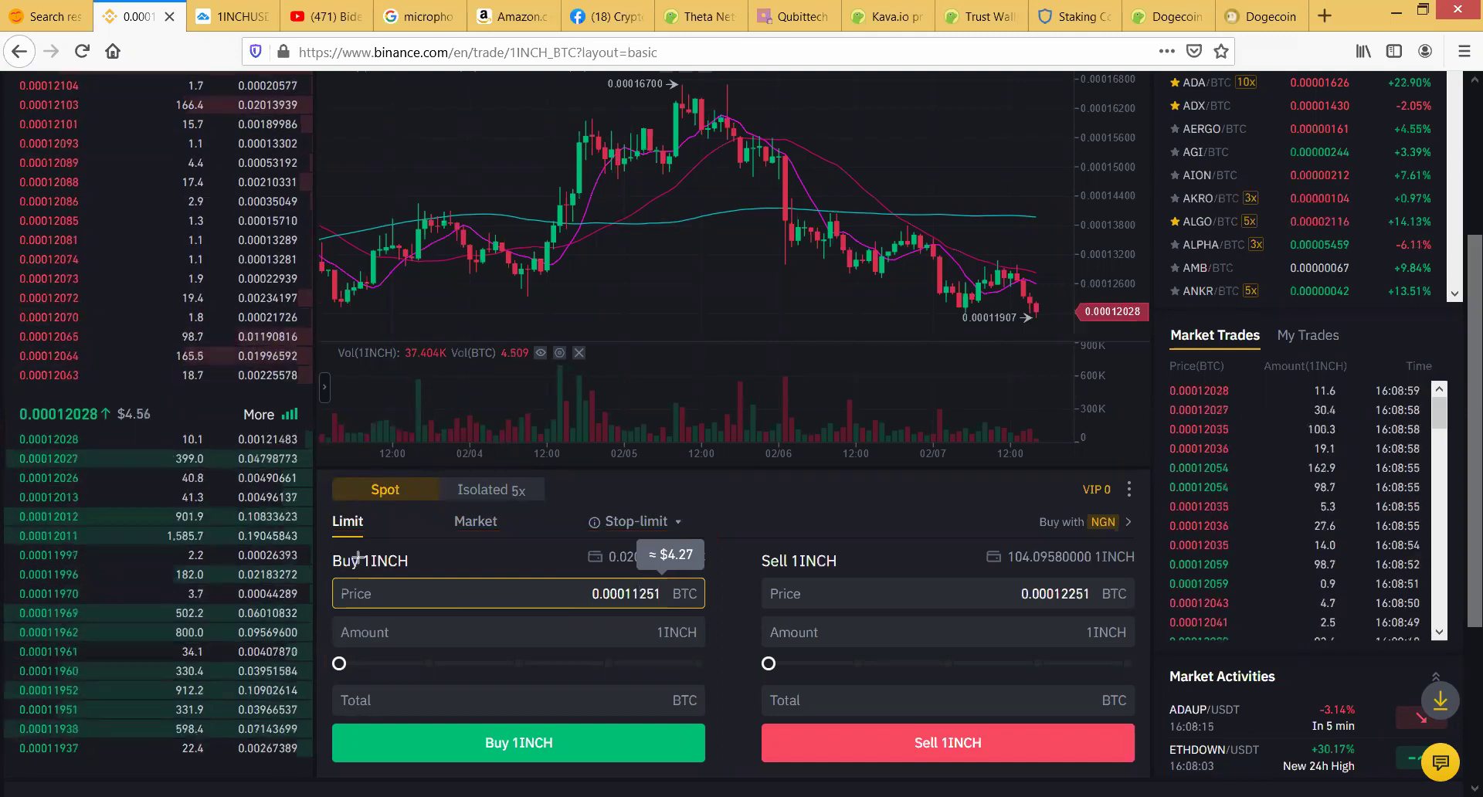
Step: Compare the Limit, Market and Stop-limit order types for 1INCH, viewing the market order forms and returning to Limit
mouse_move(332, 508)
mouse_down()
mouse_move(389, 537)
mouse_move(487, 536)
mouse_move(522, 555)
mouse_up()
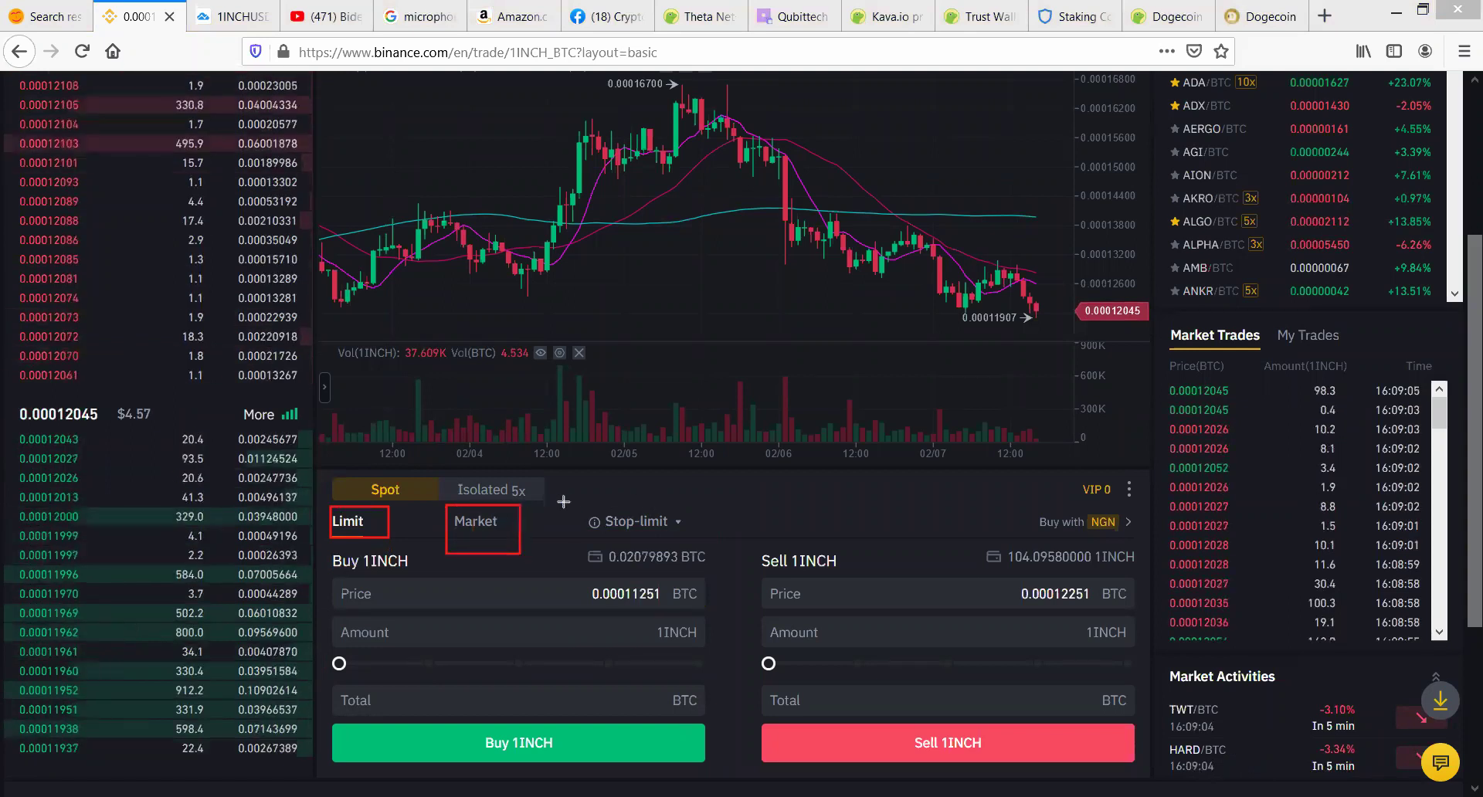
mouse_move(576, 494)
mouse_down()
mouse_move(609, 537)
mouse_move(720, 540)
mouse_up()
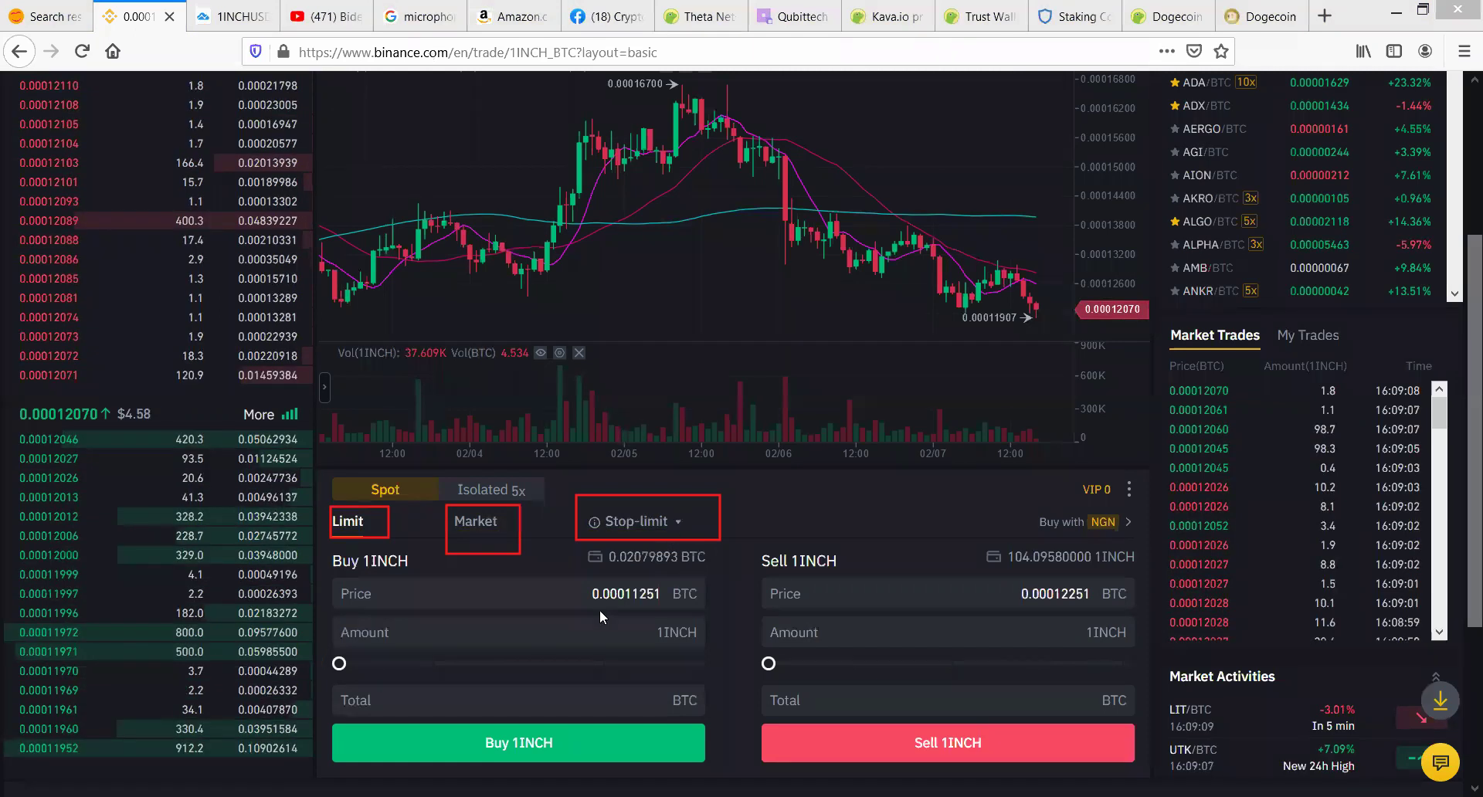
mouse_move(675, 526)
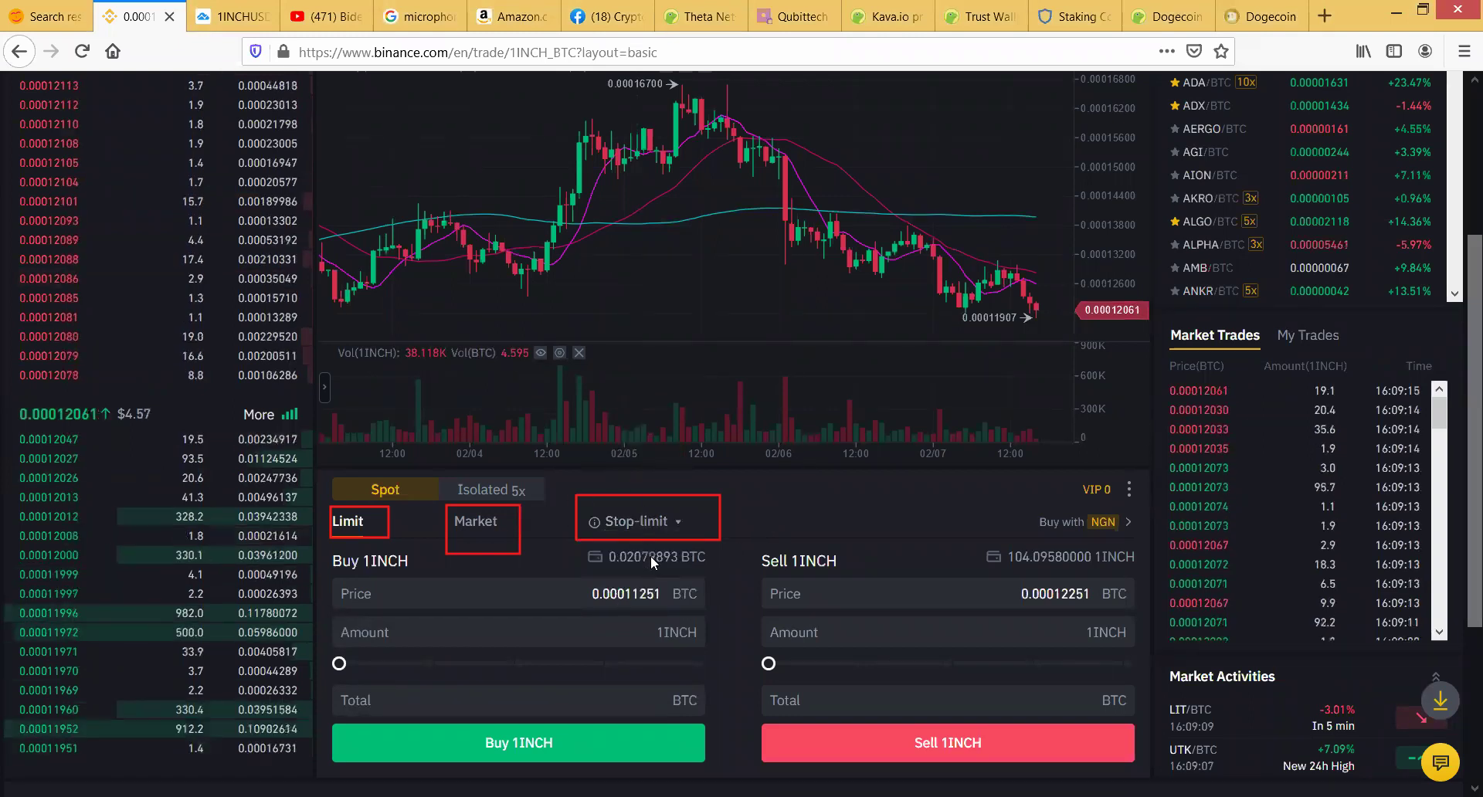
mouse_move(116, 575)
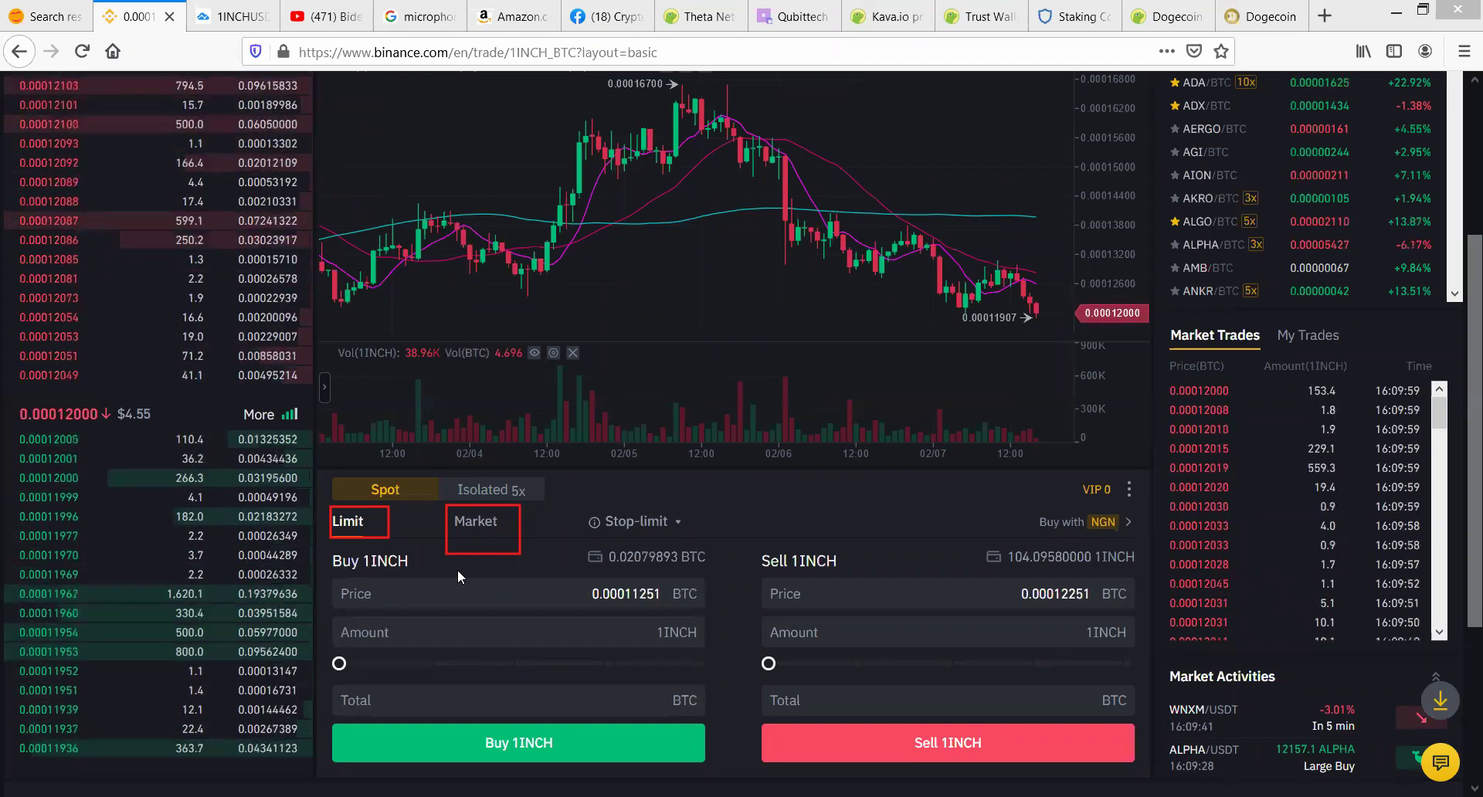
click(475, 525)
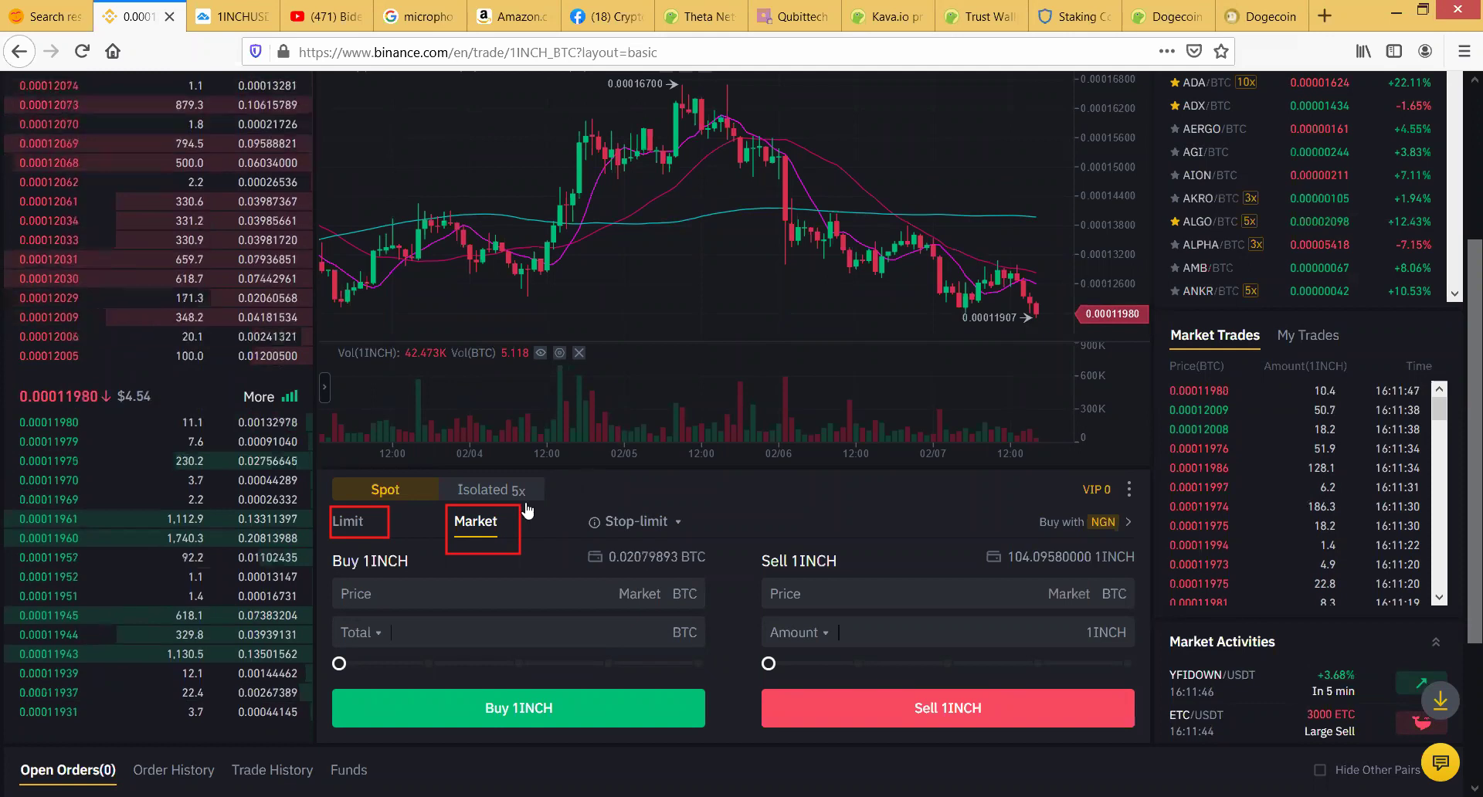
click(352, 523)
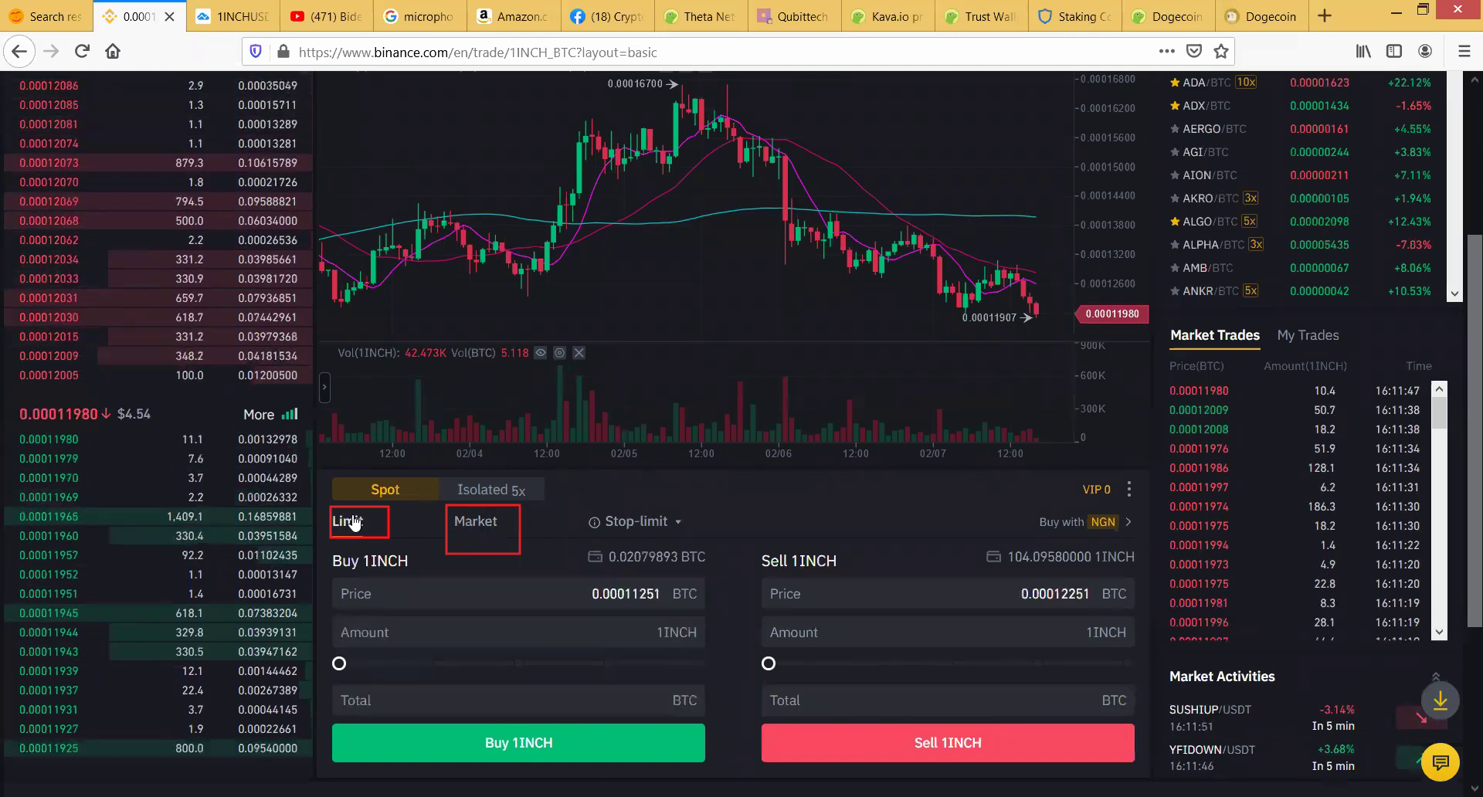
Step: Set the 1INCH limit buy price to 0.00010251 BTC
click(640, 618)
click(618, 604)
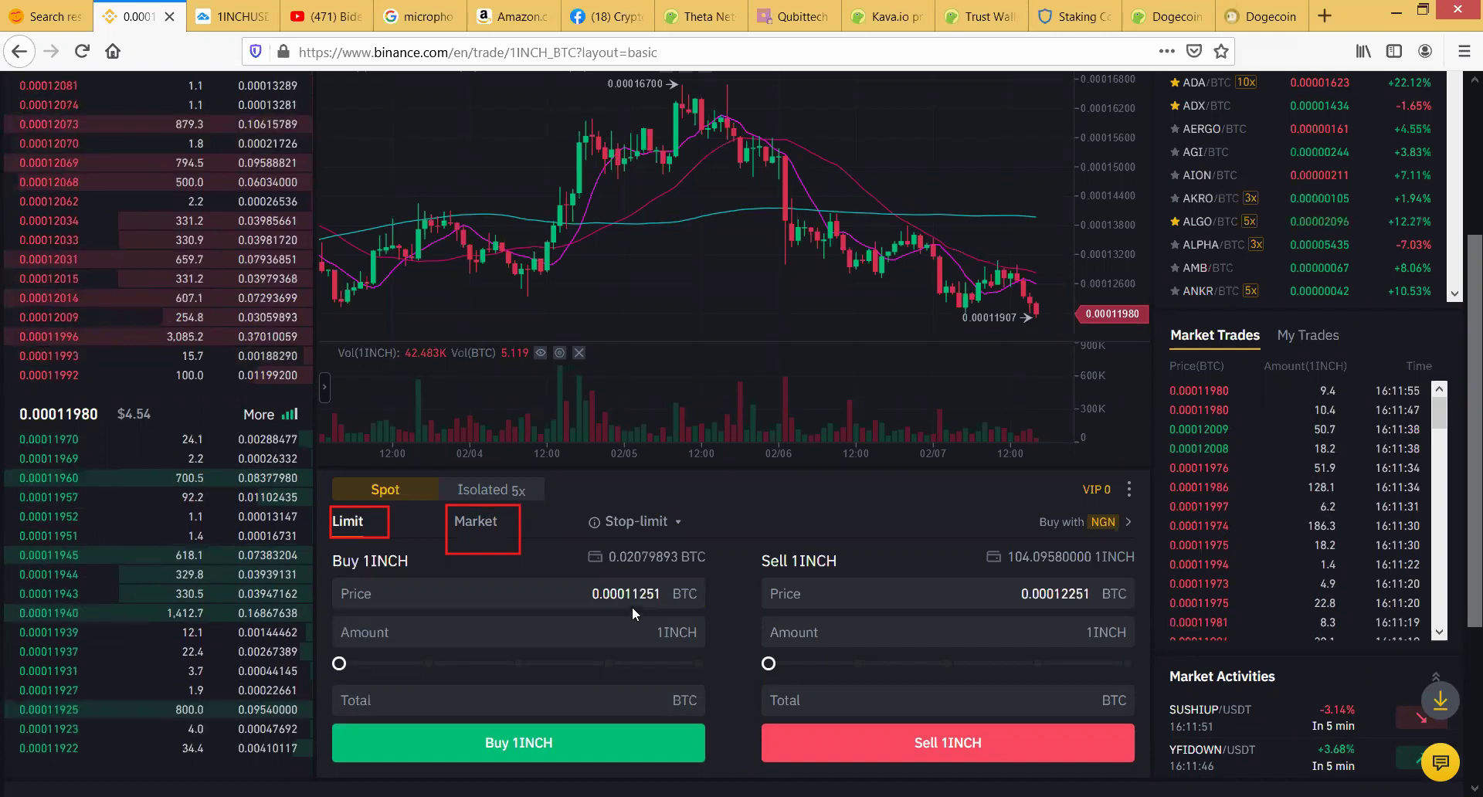
click(638, 593)
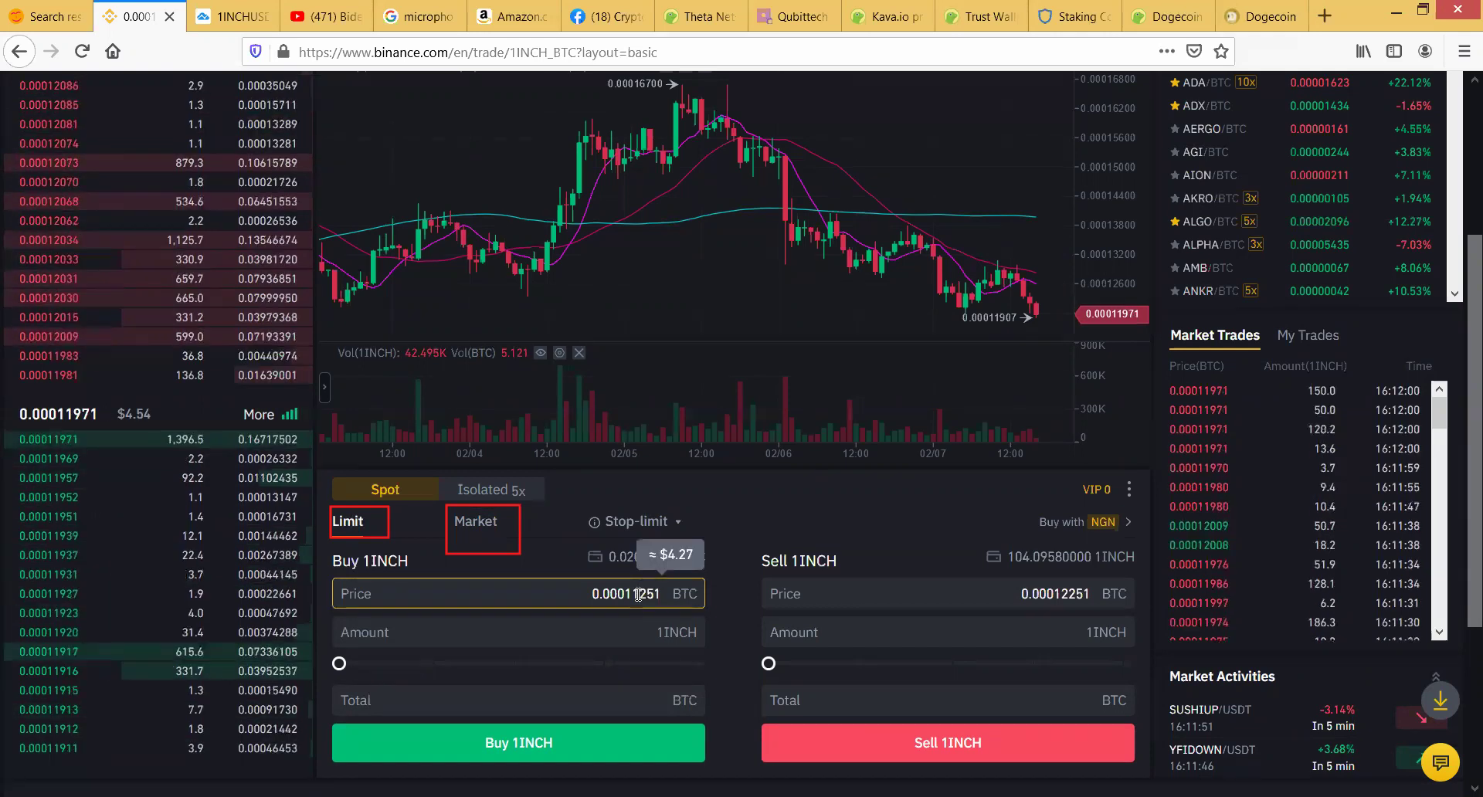
key(BackSpace)
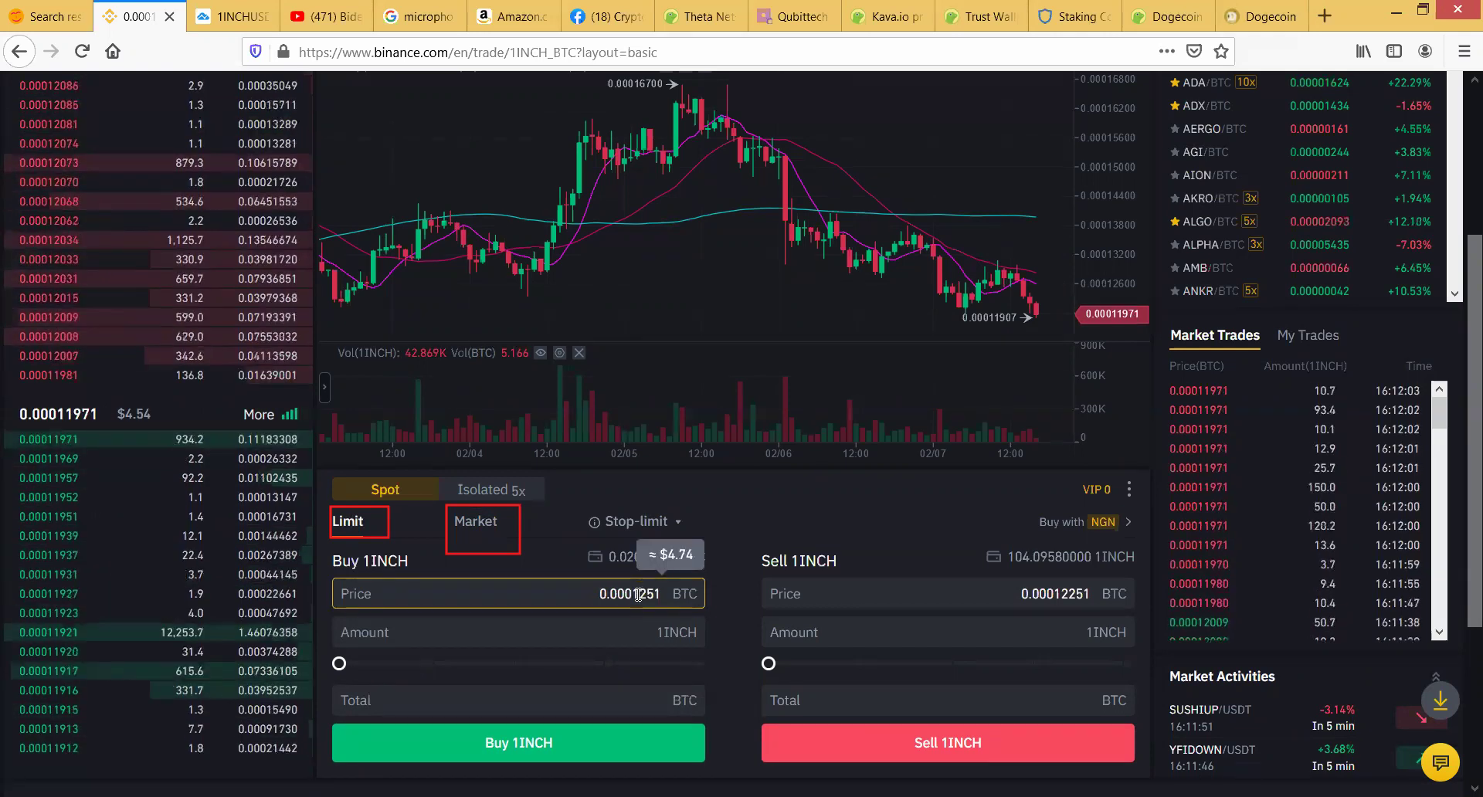
text(0)
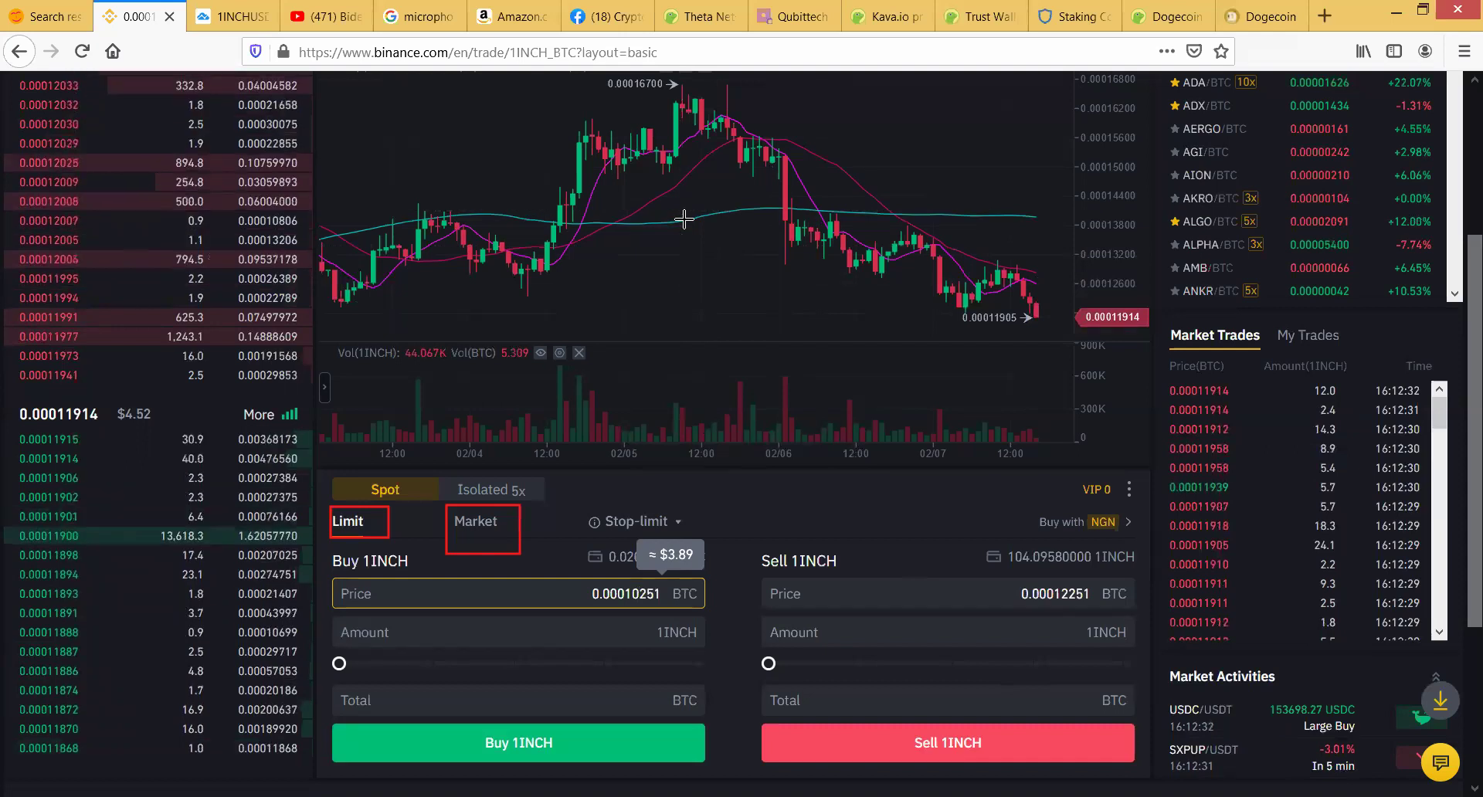
drag(575, 514, 719, 638)
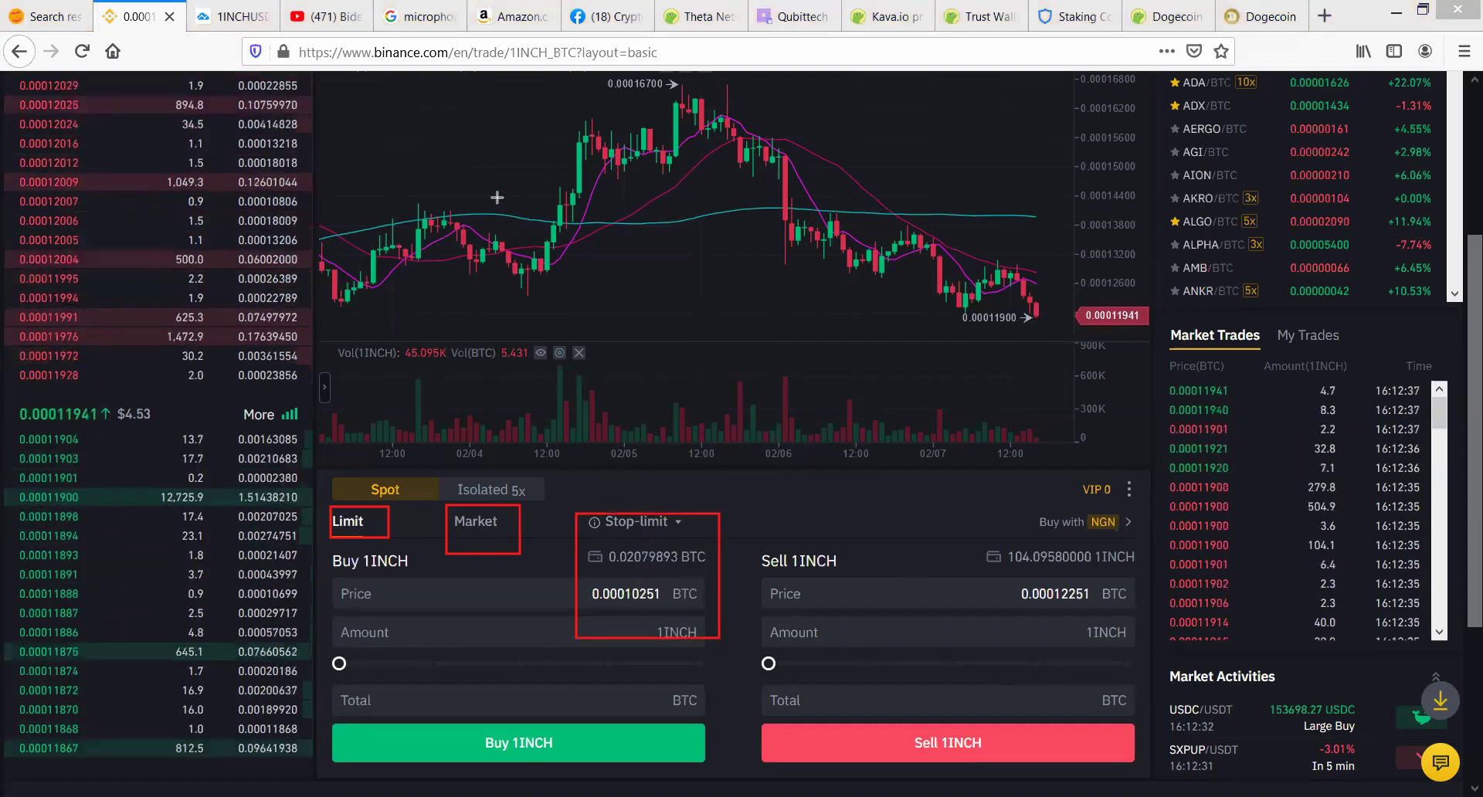
Step: Try limit buy prices of 0.00011251 and 0.00012251 BTC for 1INCH and restore 0.00010251 BTC
click(636, 593)
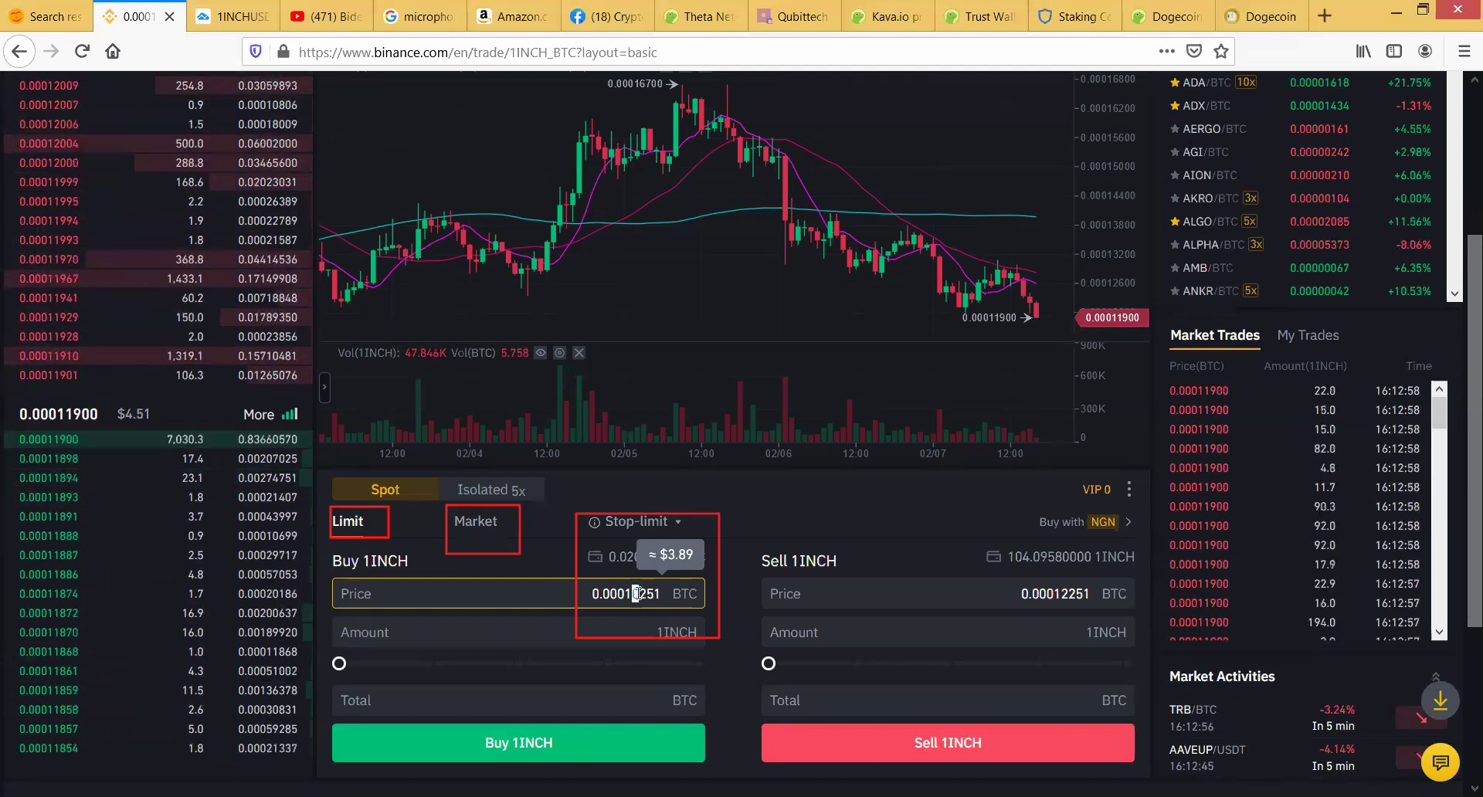
key(BackSpace)
text(1)
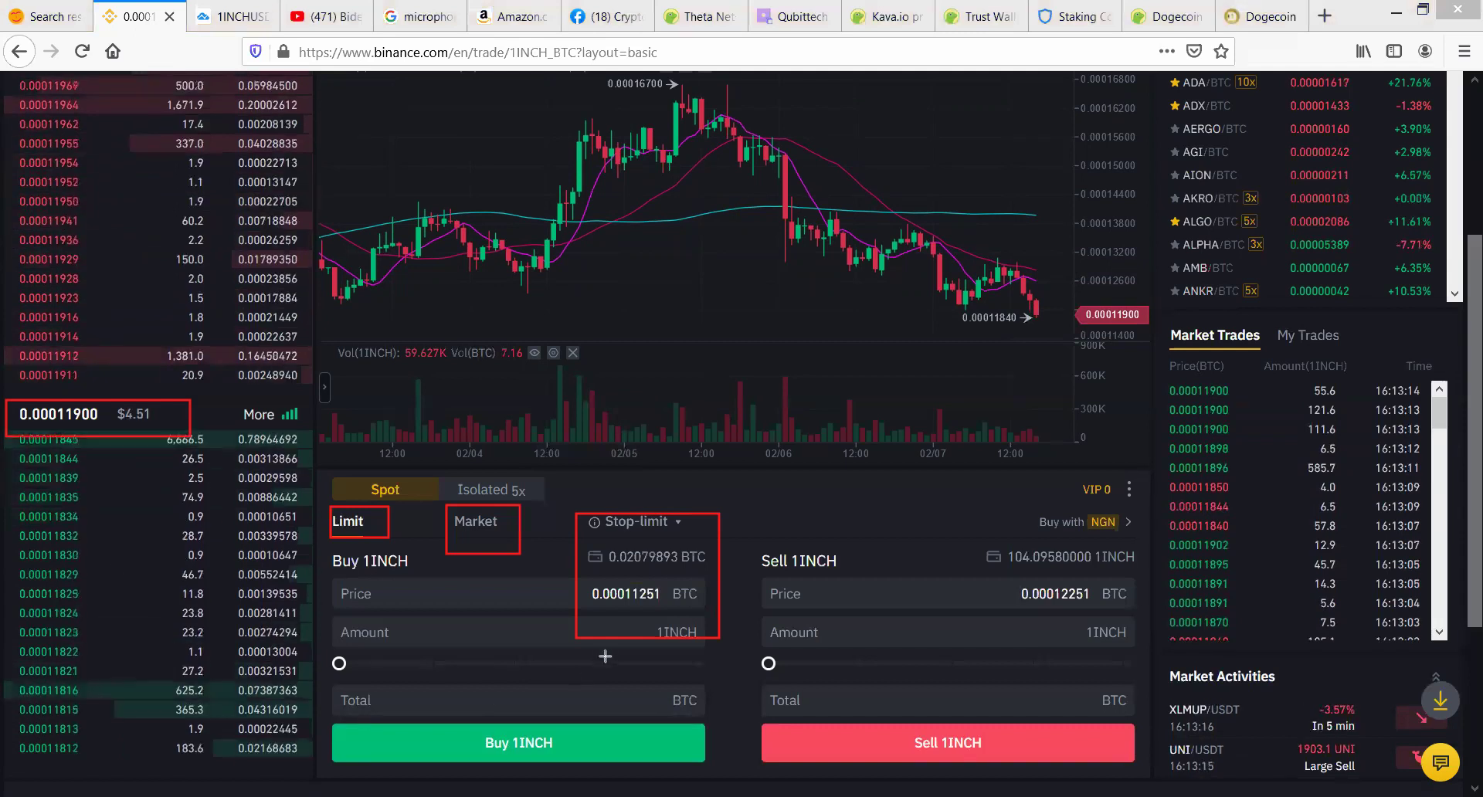
click(627, 601)
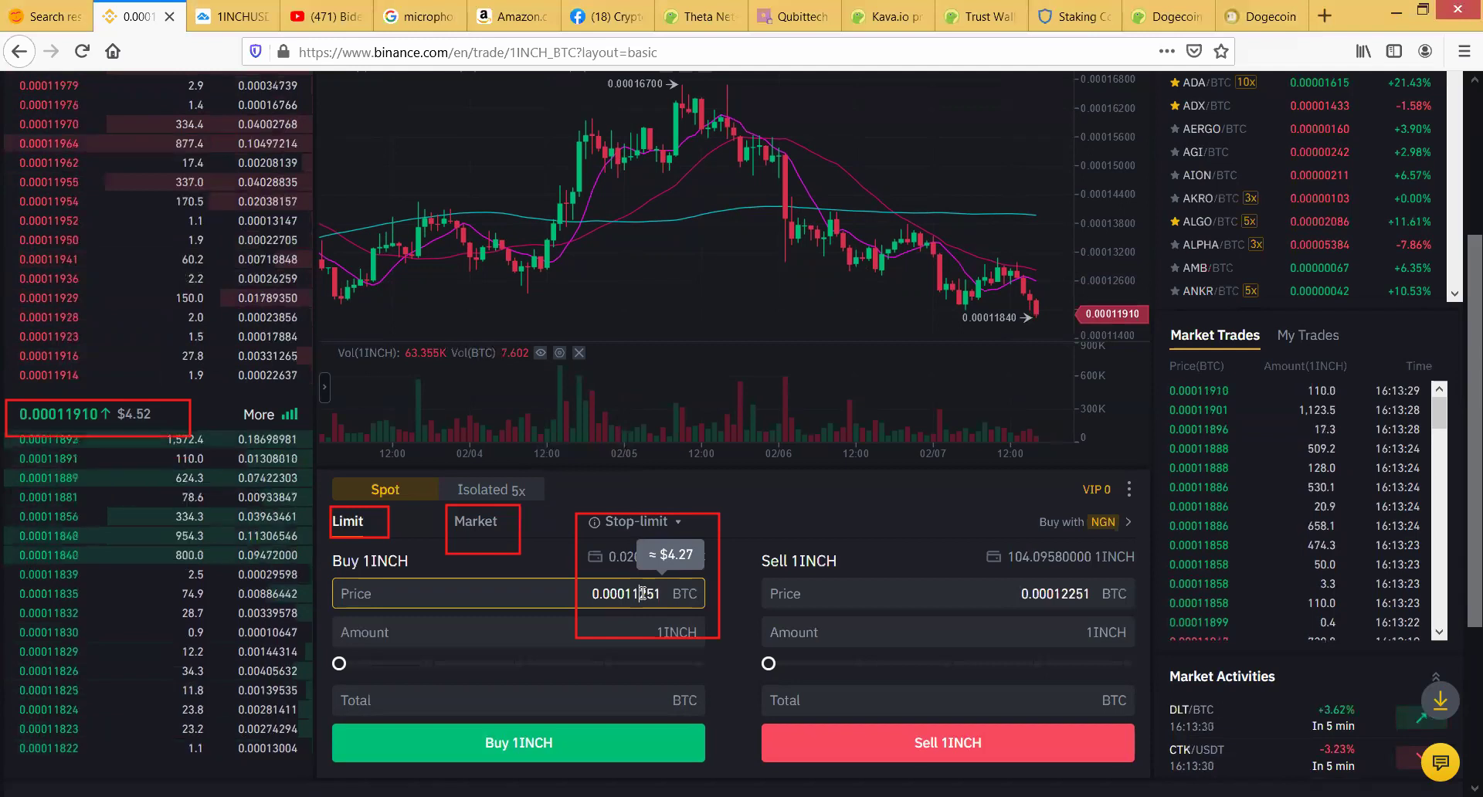
key(BackSpace)
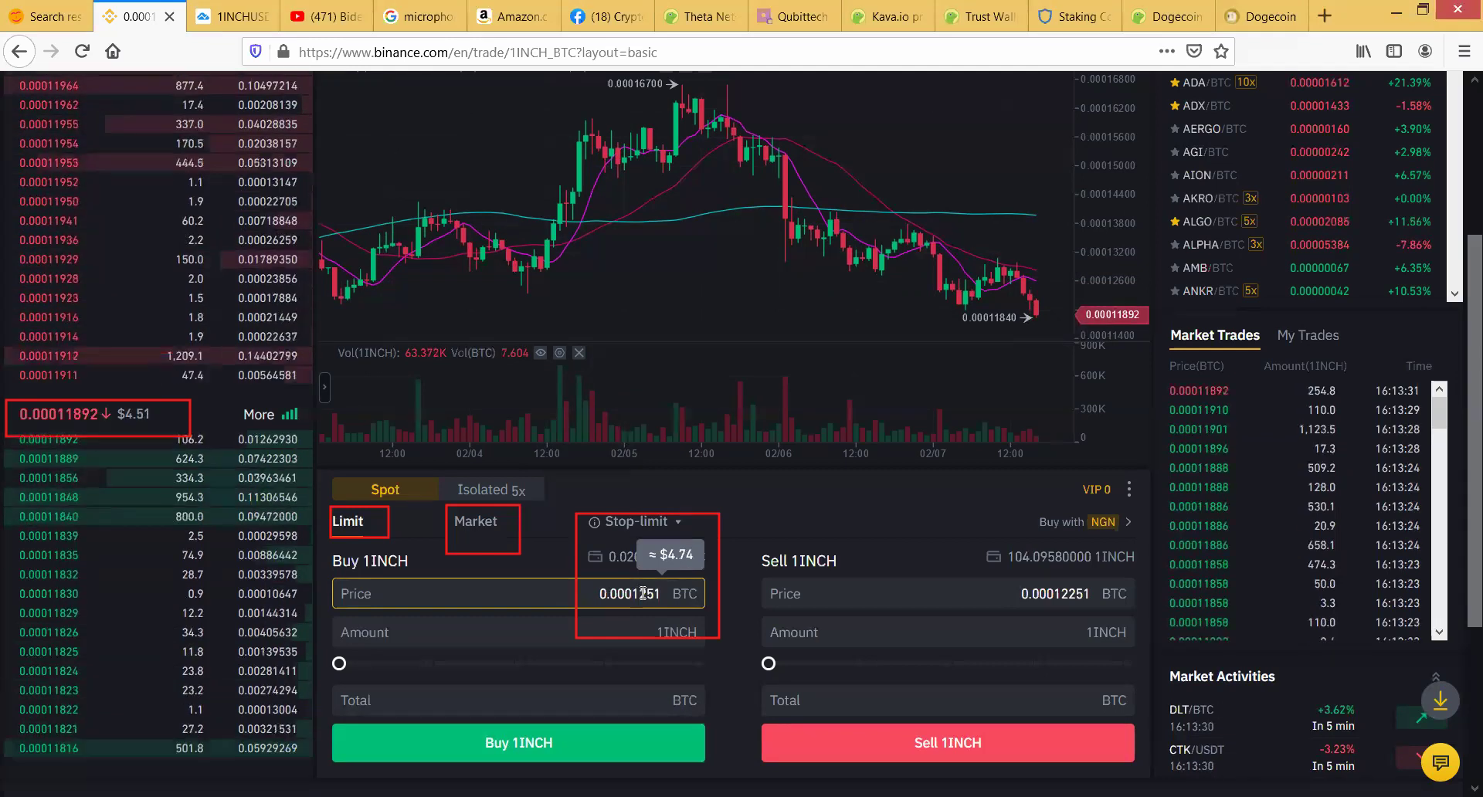
text(2)
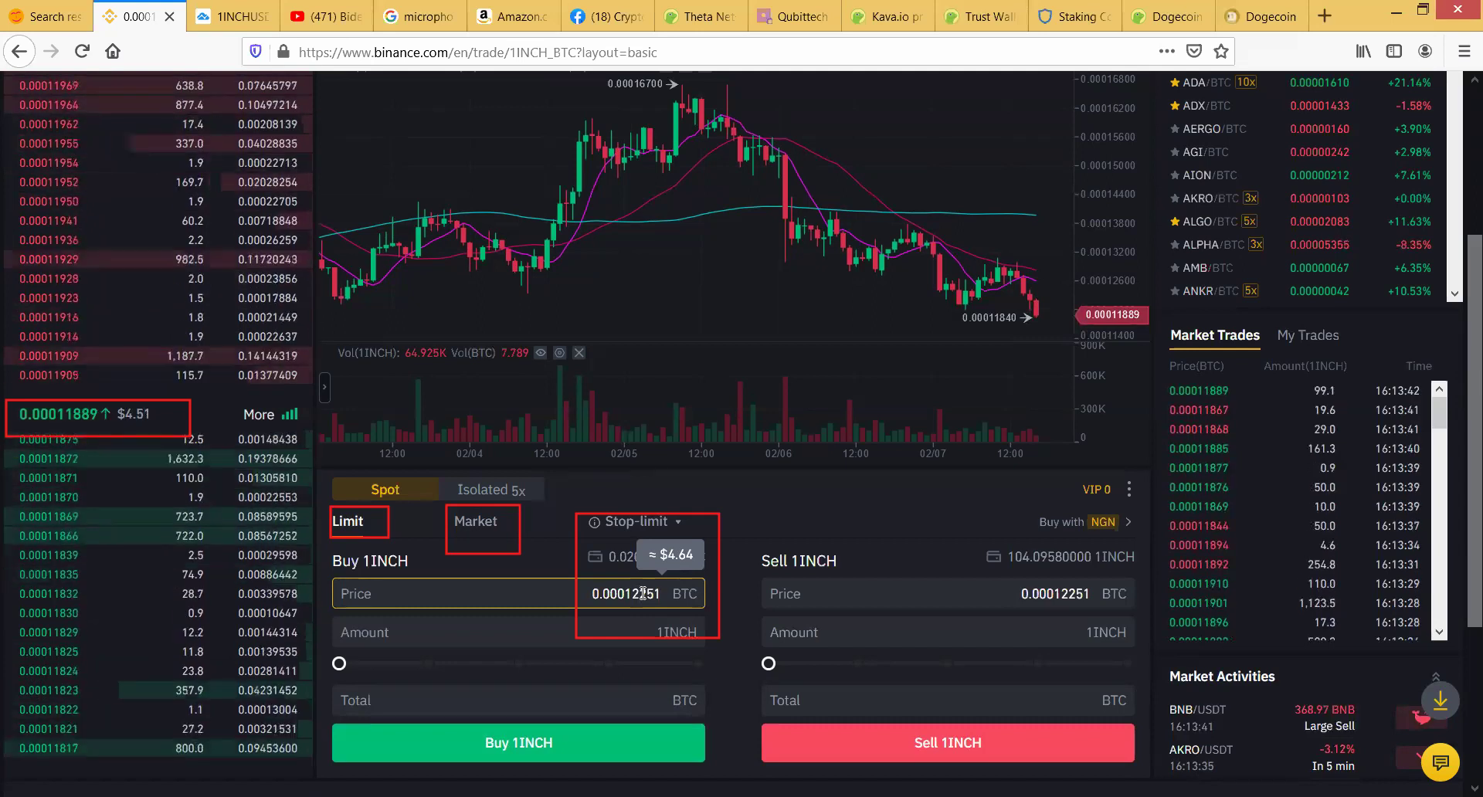
key(BackSpace)
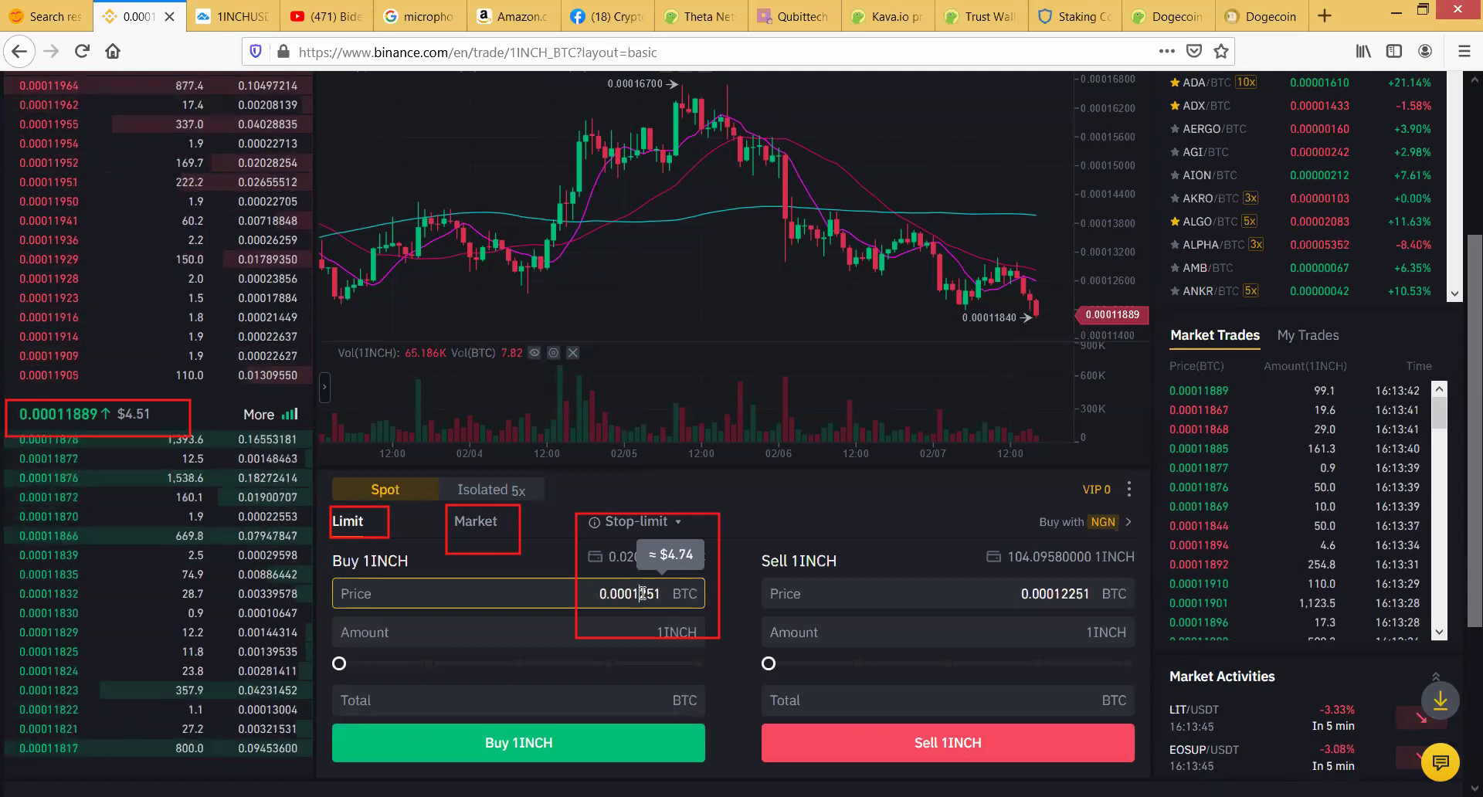
text(0)
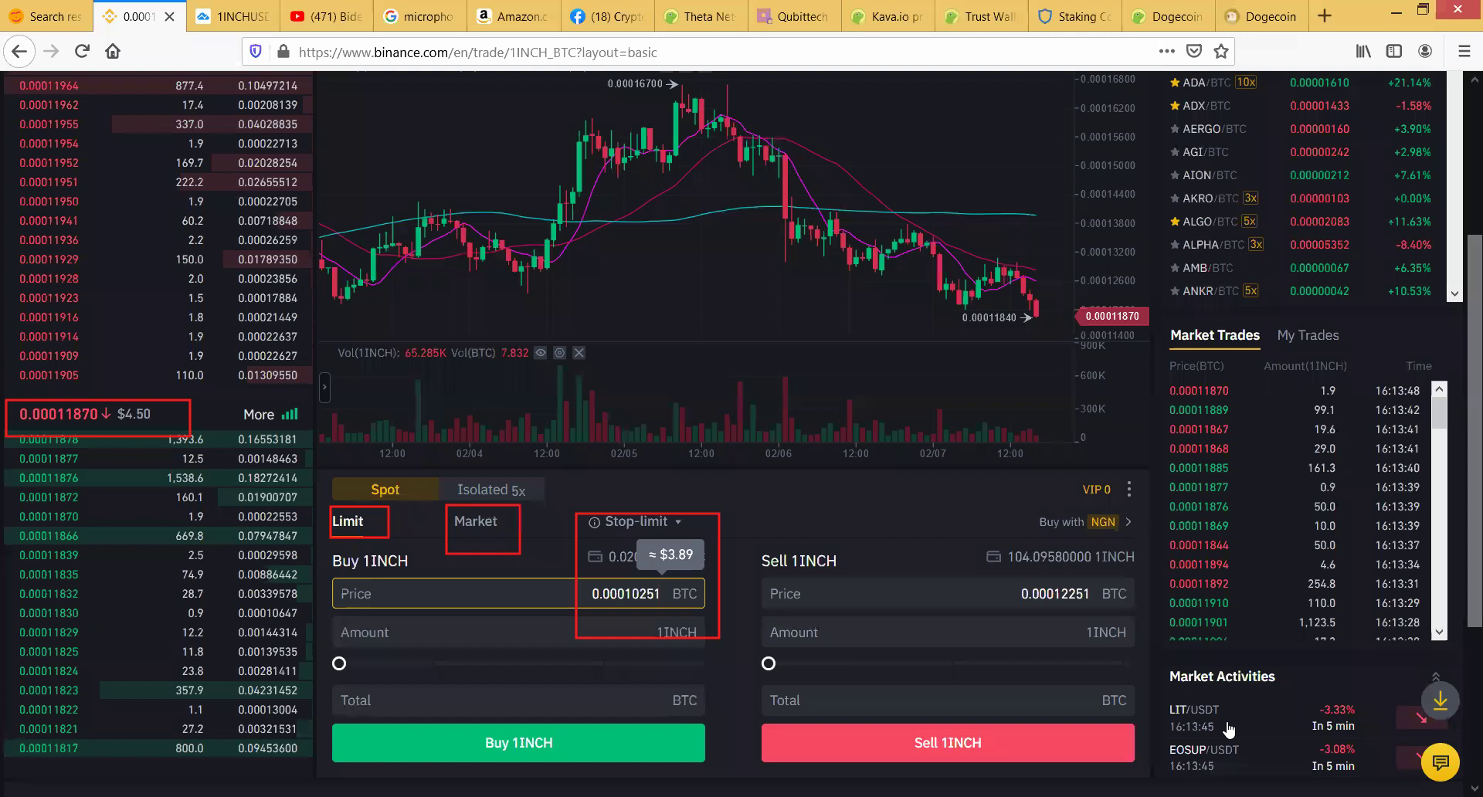
Step: Allocate 49% of the BTC balance to the limit buy order, for 99.4 1INCH, and place the order
click(904, 640)
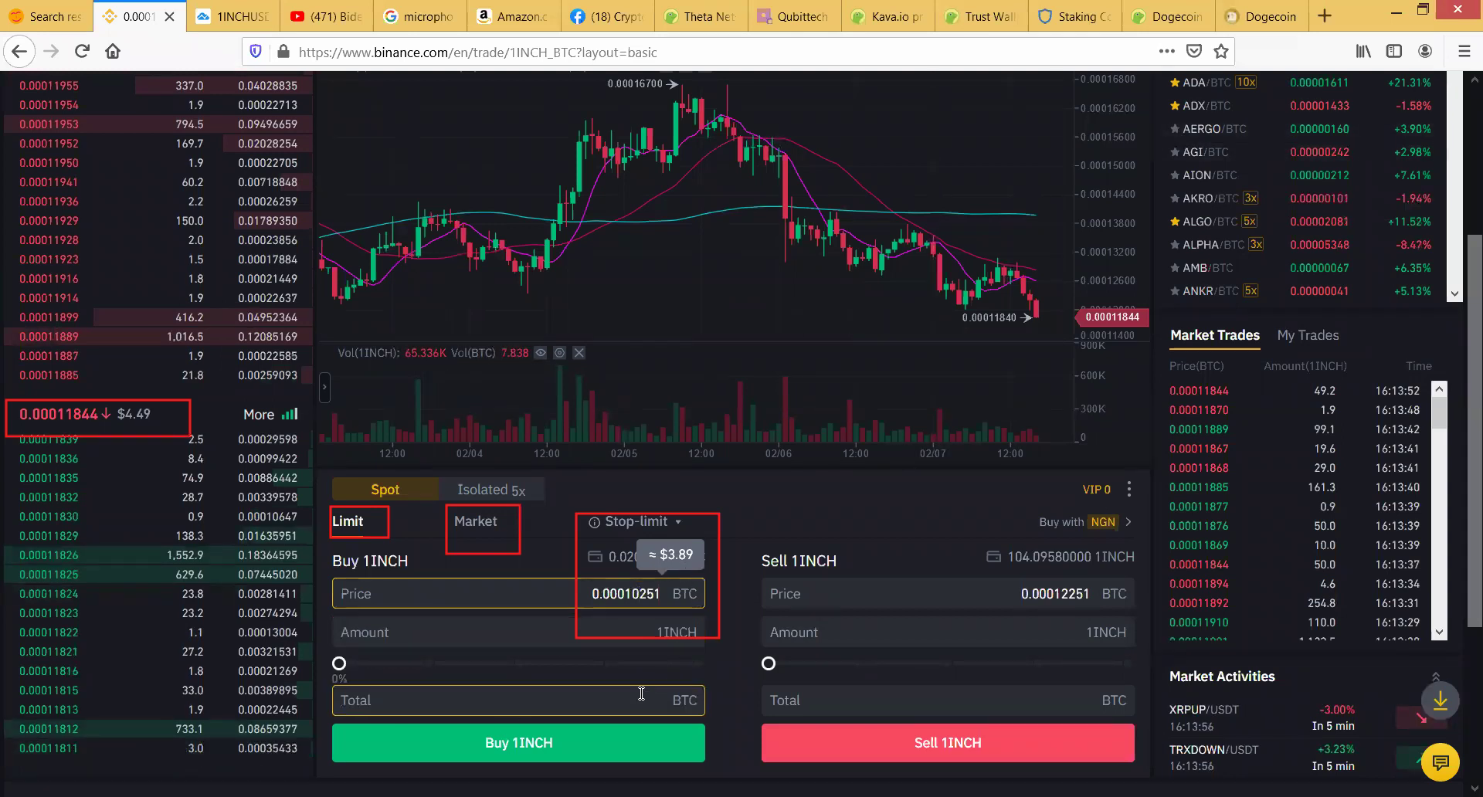
click(515, 664)
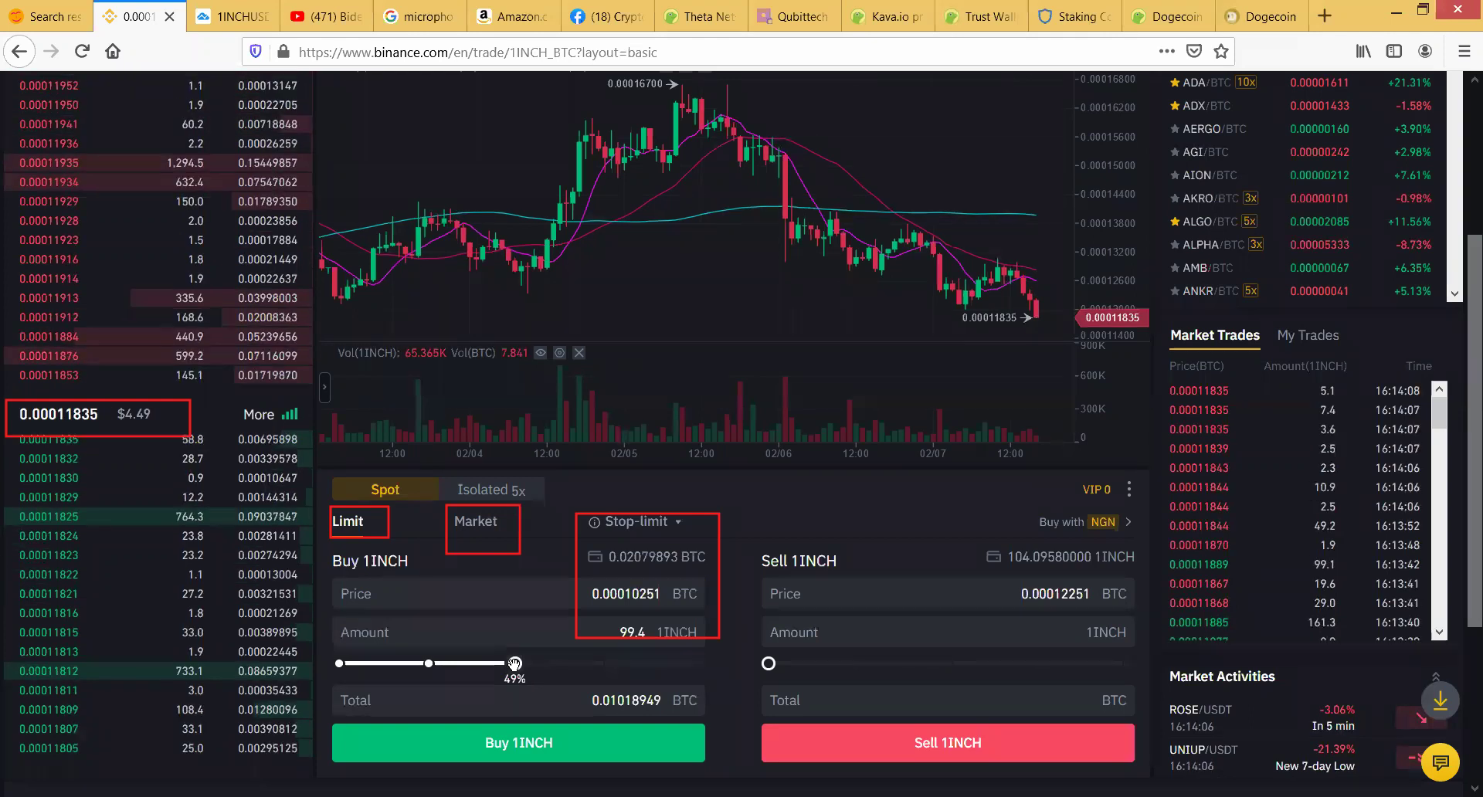
click(628, 645)
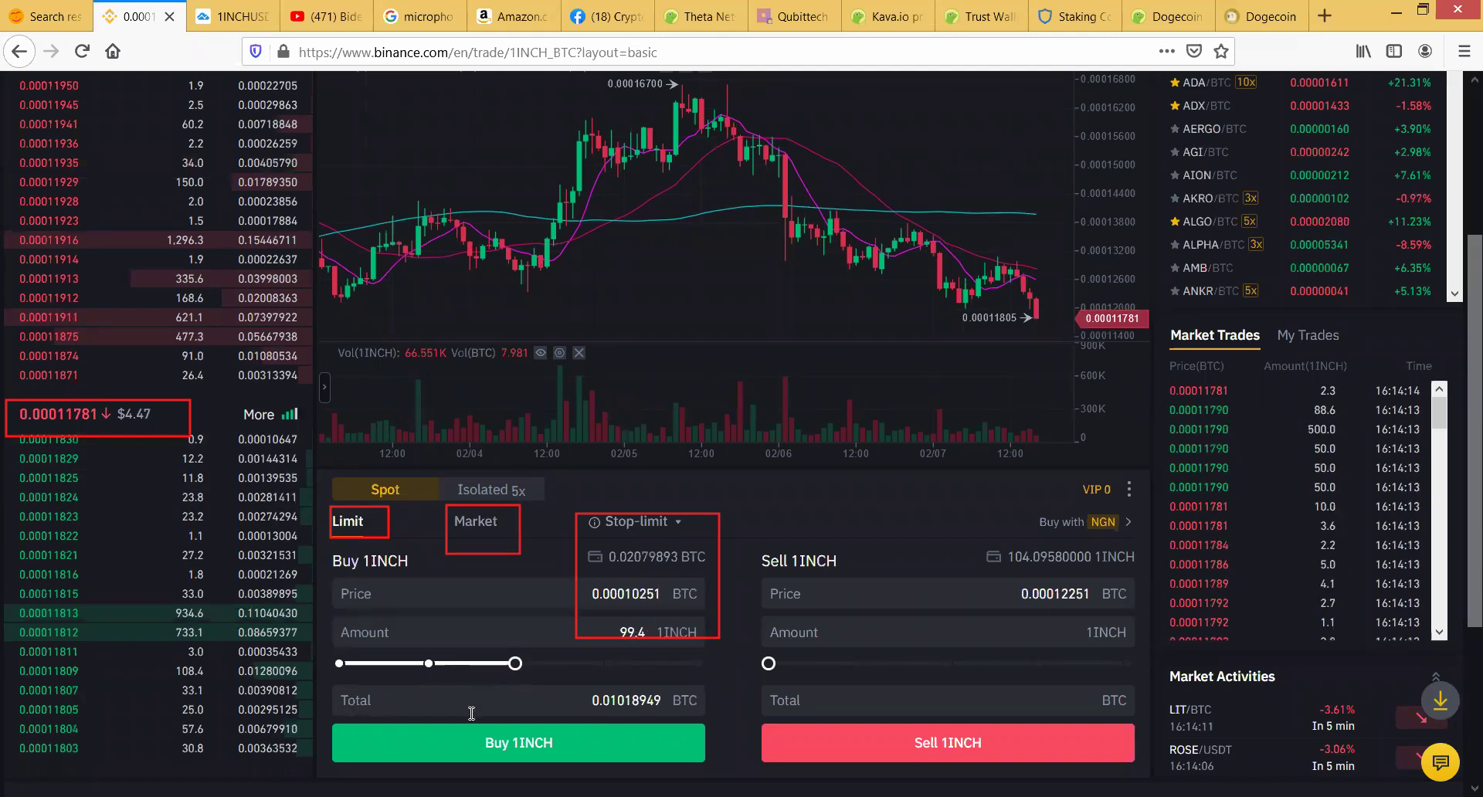
click(518, 748)
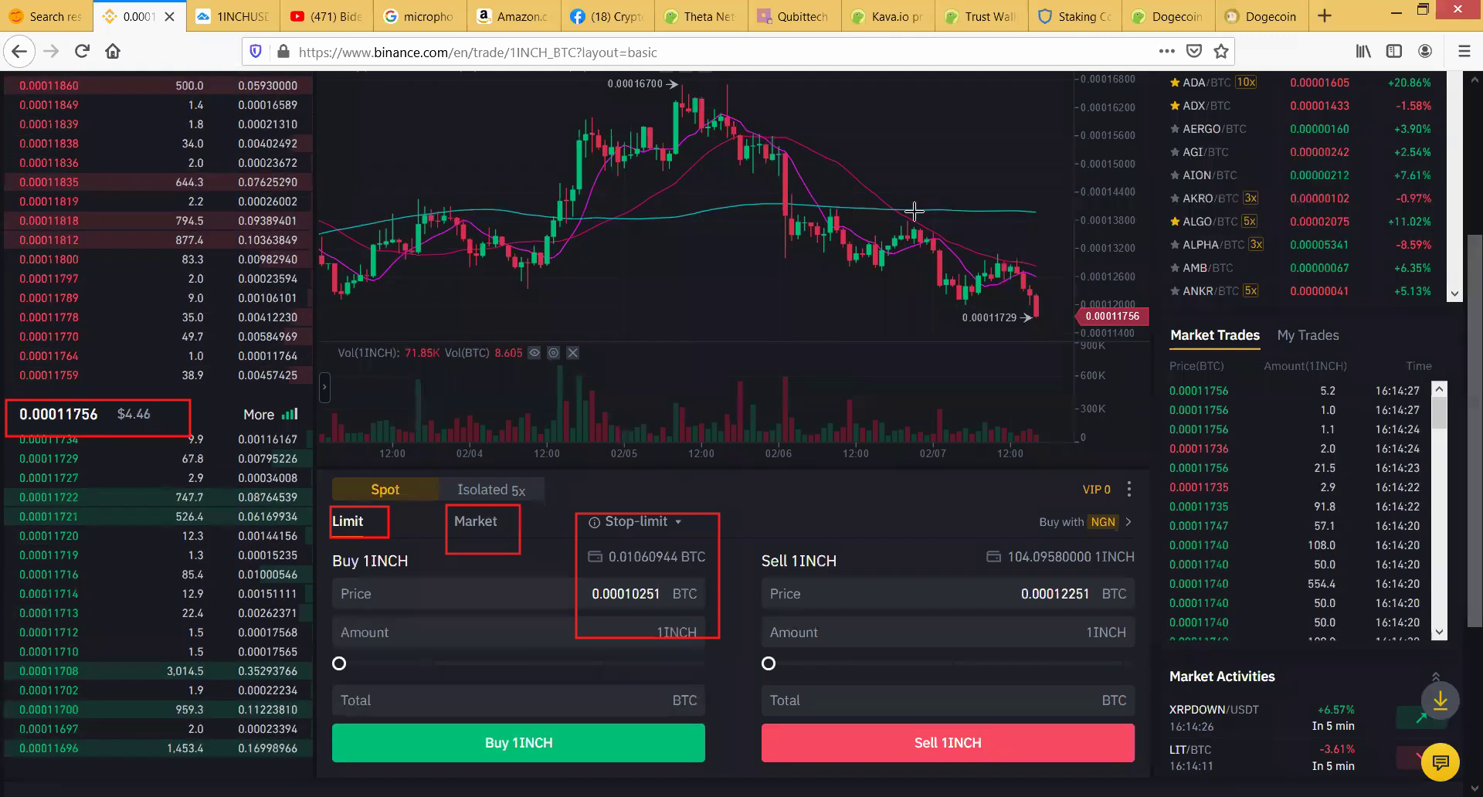
Step: Review the placed 1INCH/BTC buy order and its amount in the open orders list
scroll(1458, 508, down, 2)
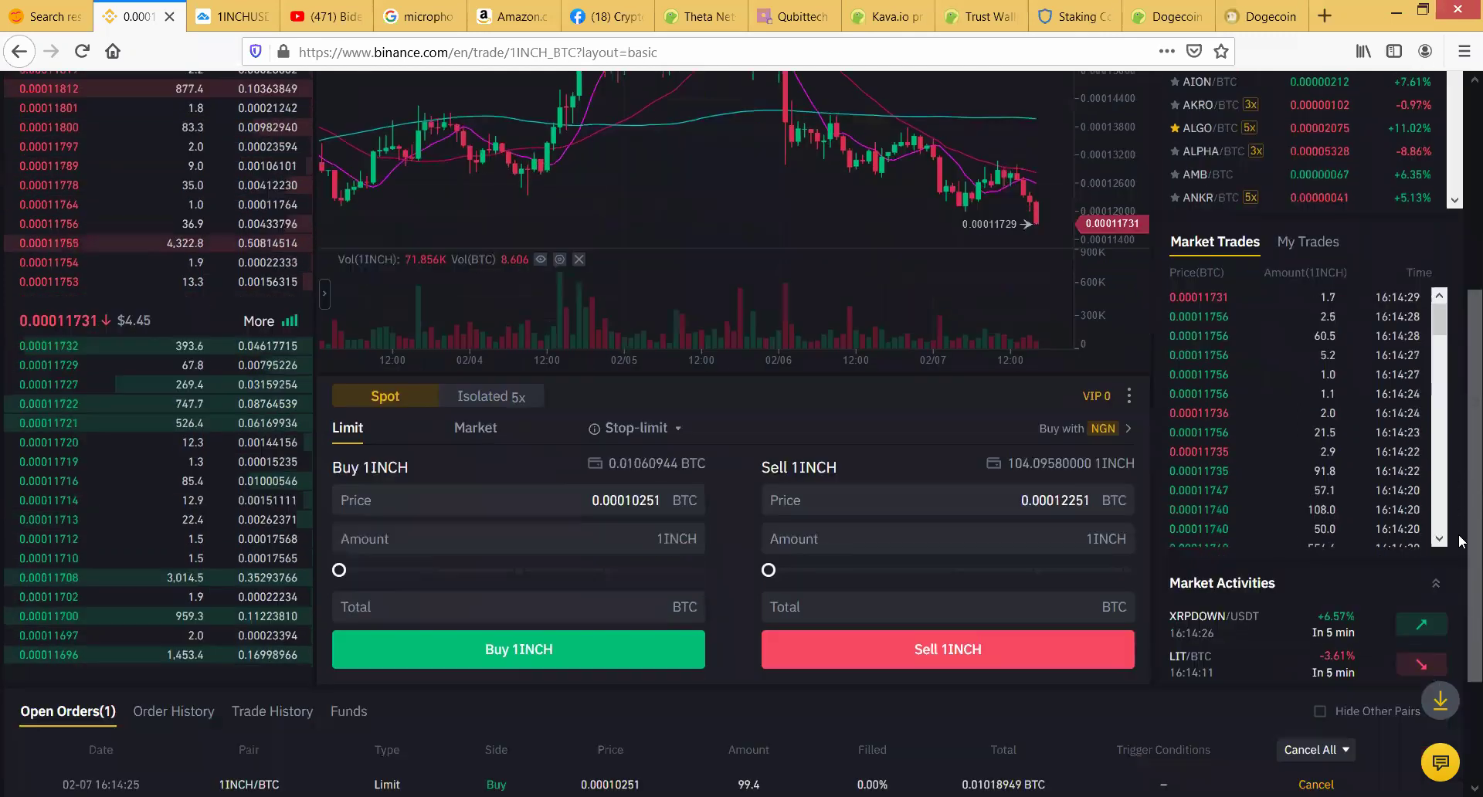
scroll(1459, 540, down, 3)
scroll(510, 659, down, 1)
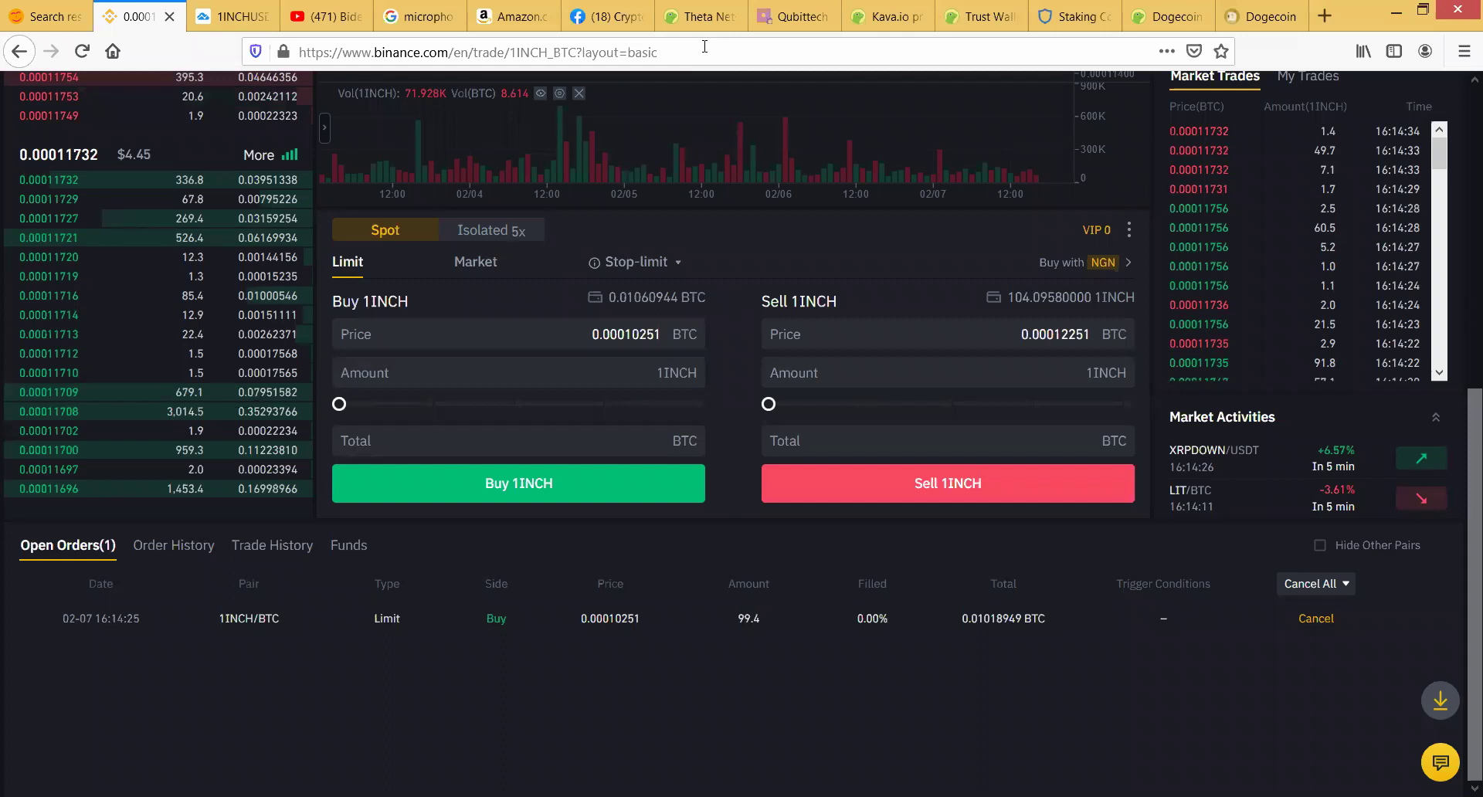
drag(710, 601, 776, 639)
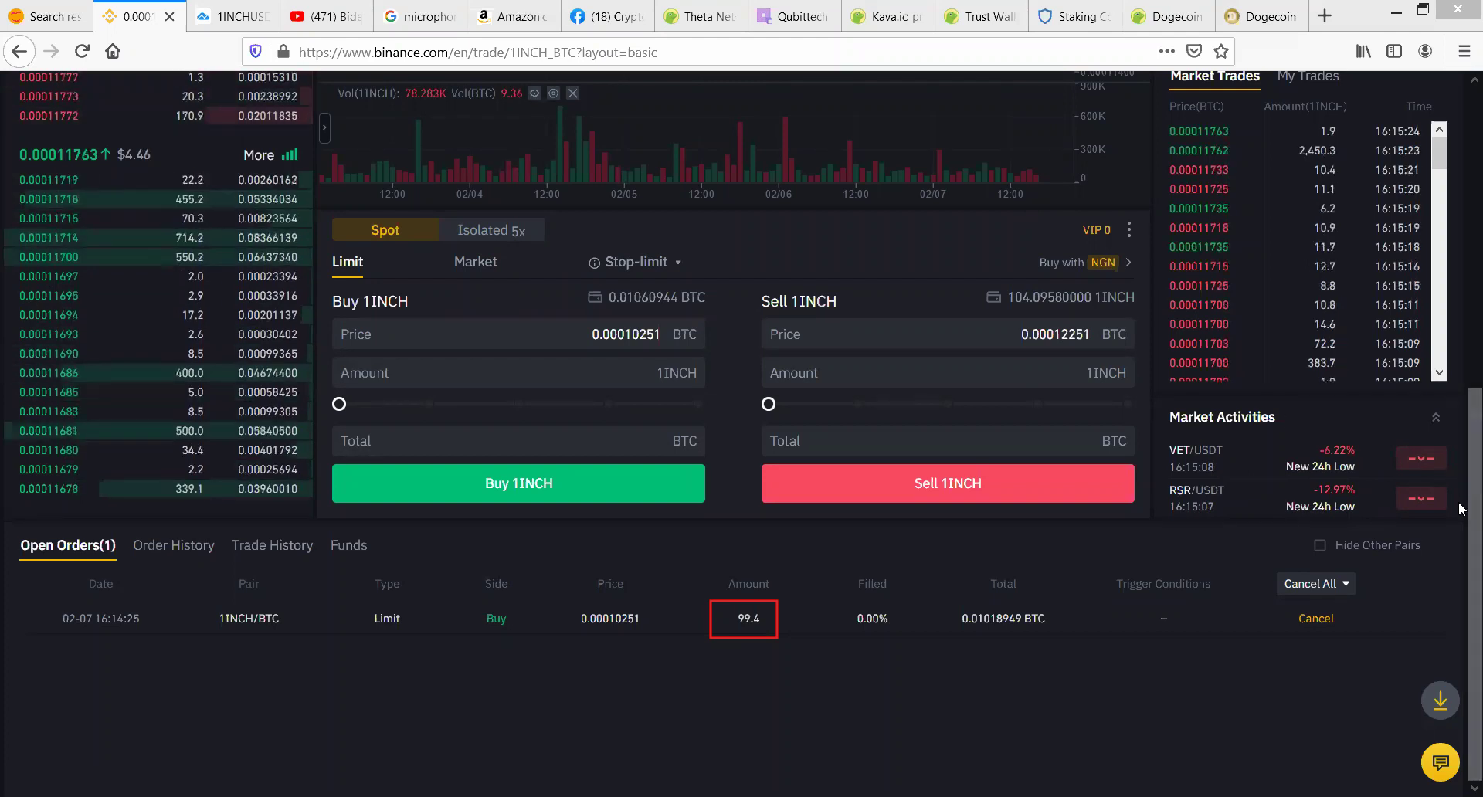
Step: Search the trading pairs for GRT and open the GRT/BTC pair
scroll(1460, 507, up, 6)
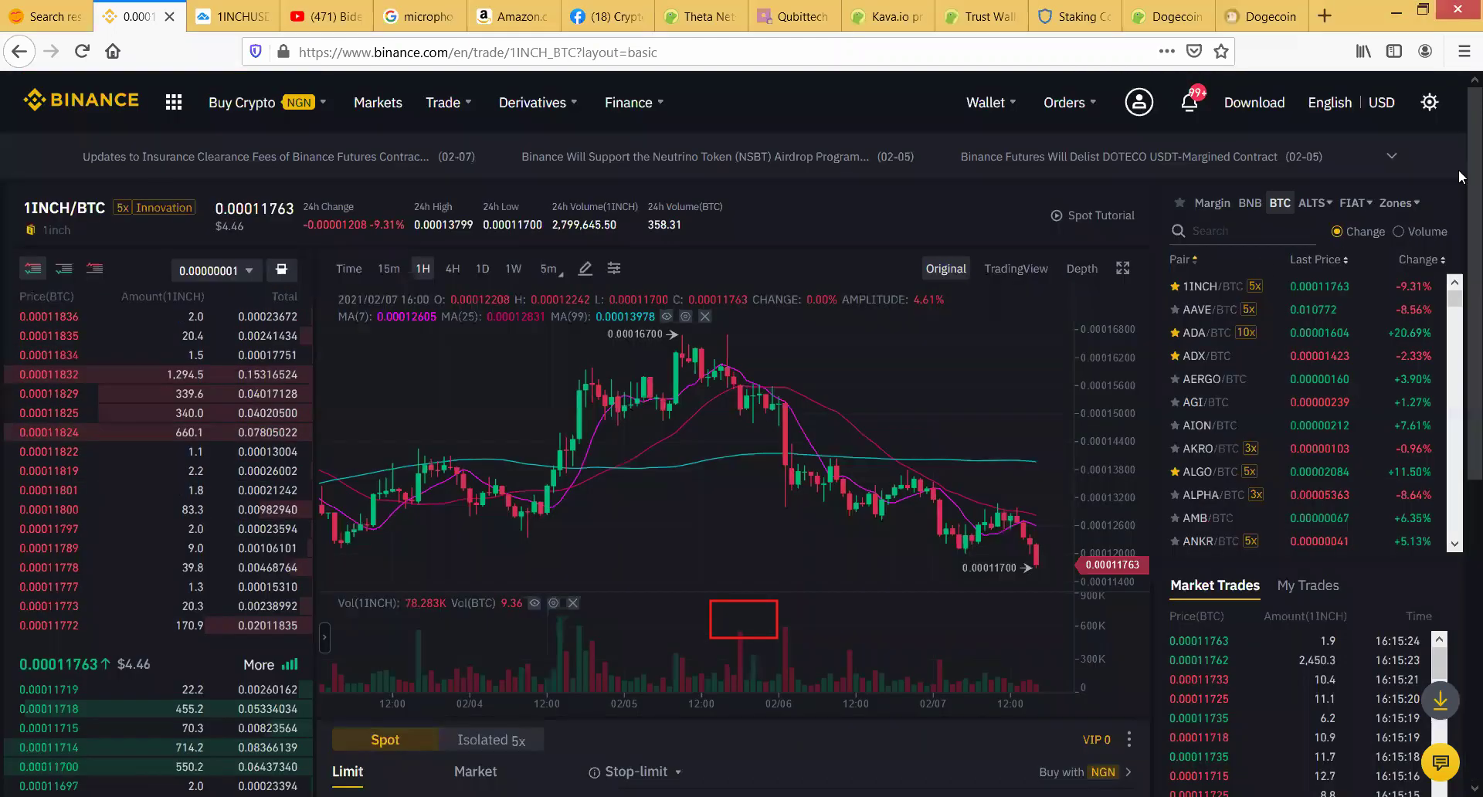
click(1222, 231)
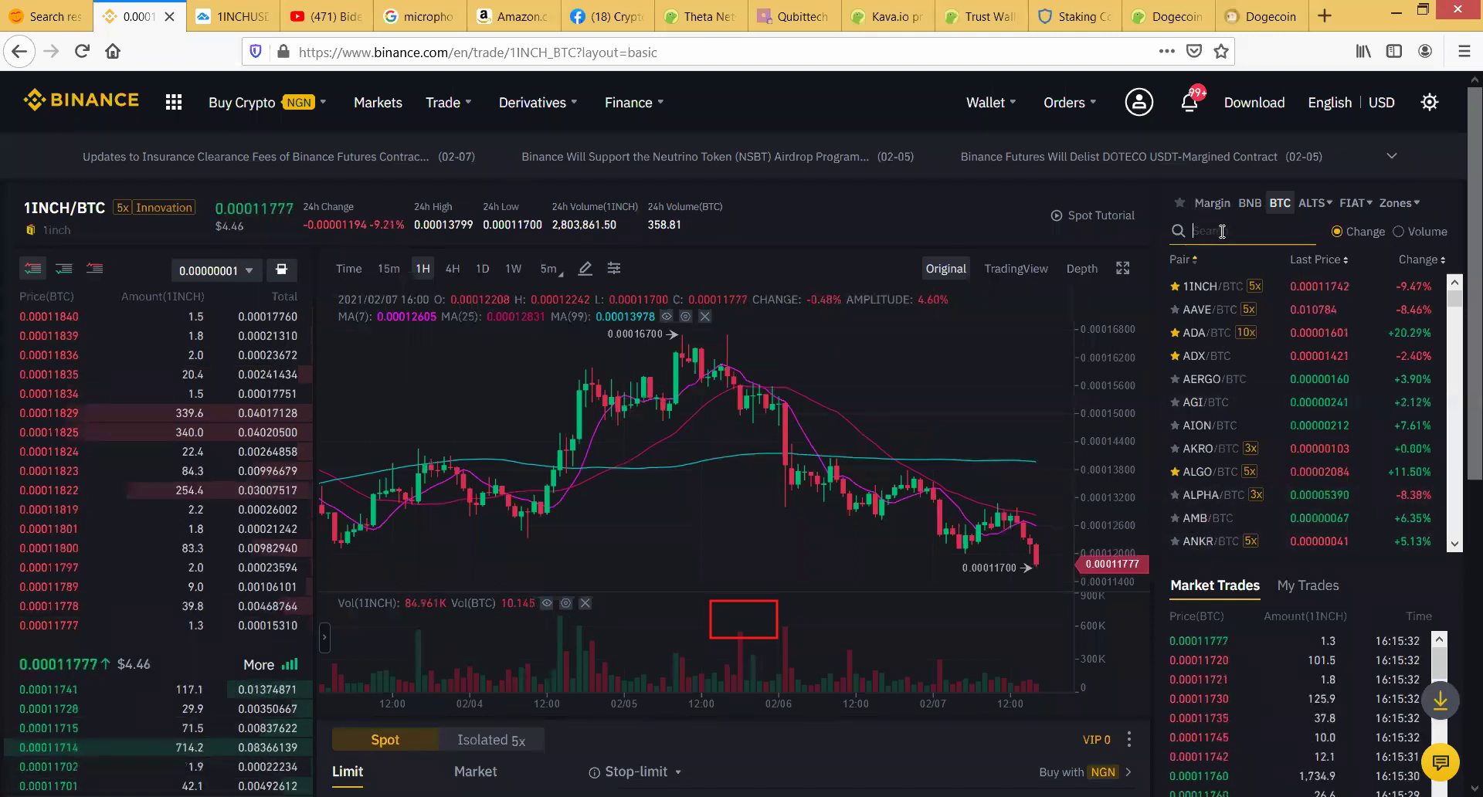
text(GRT)
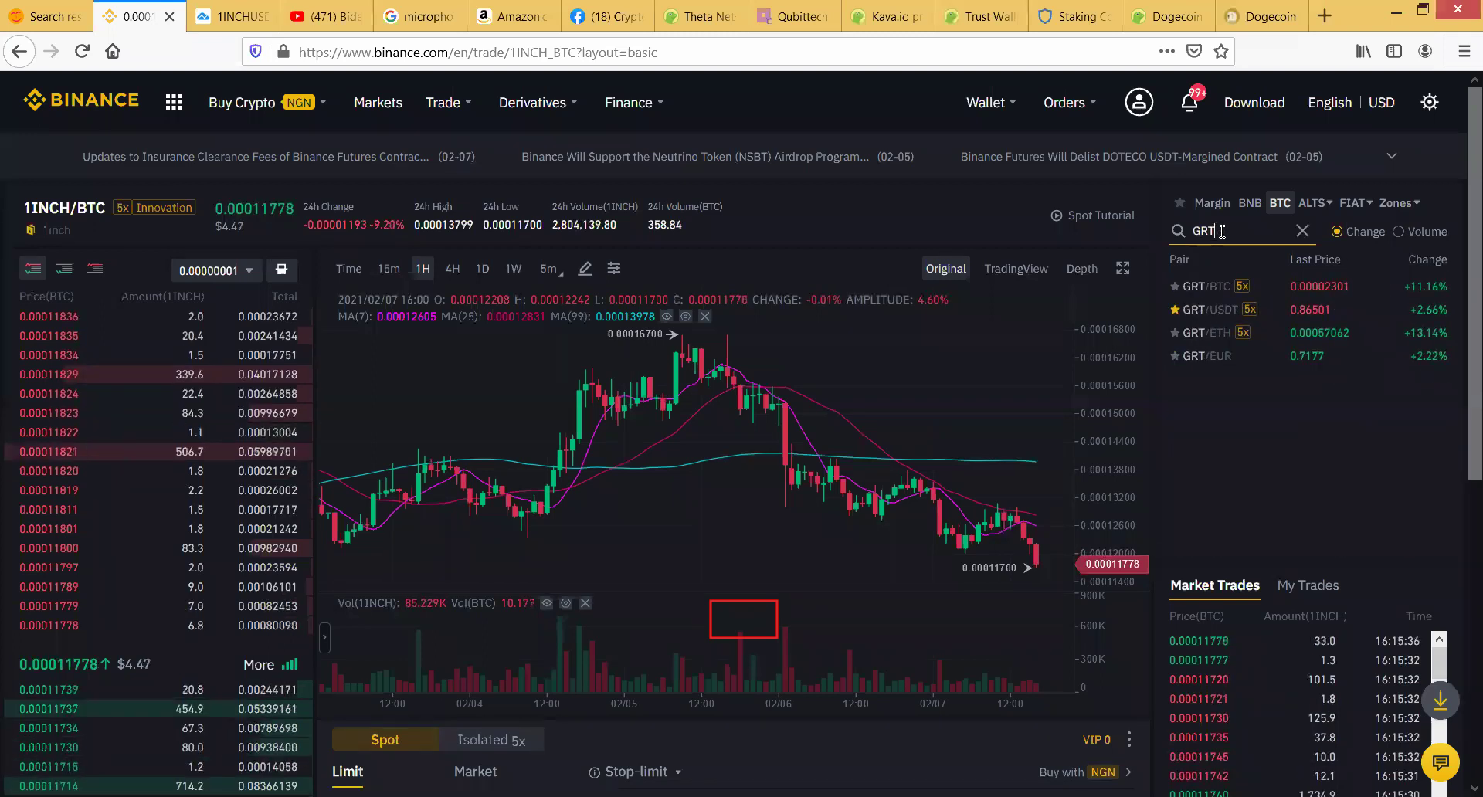
click(1215, 292)
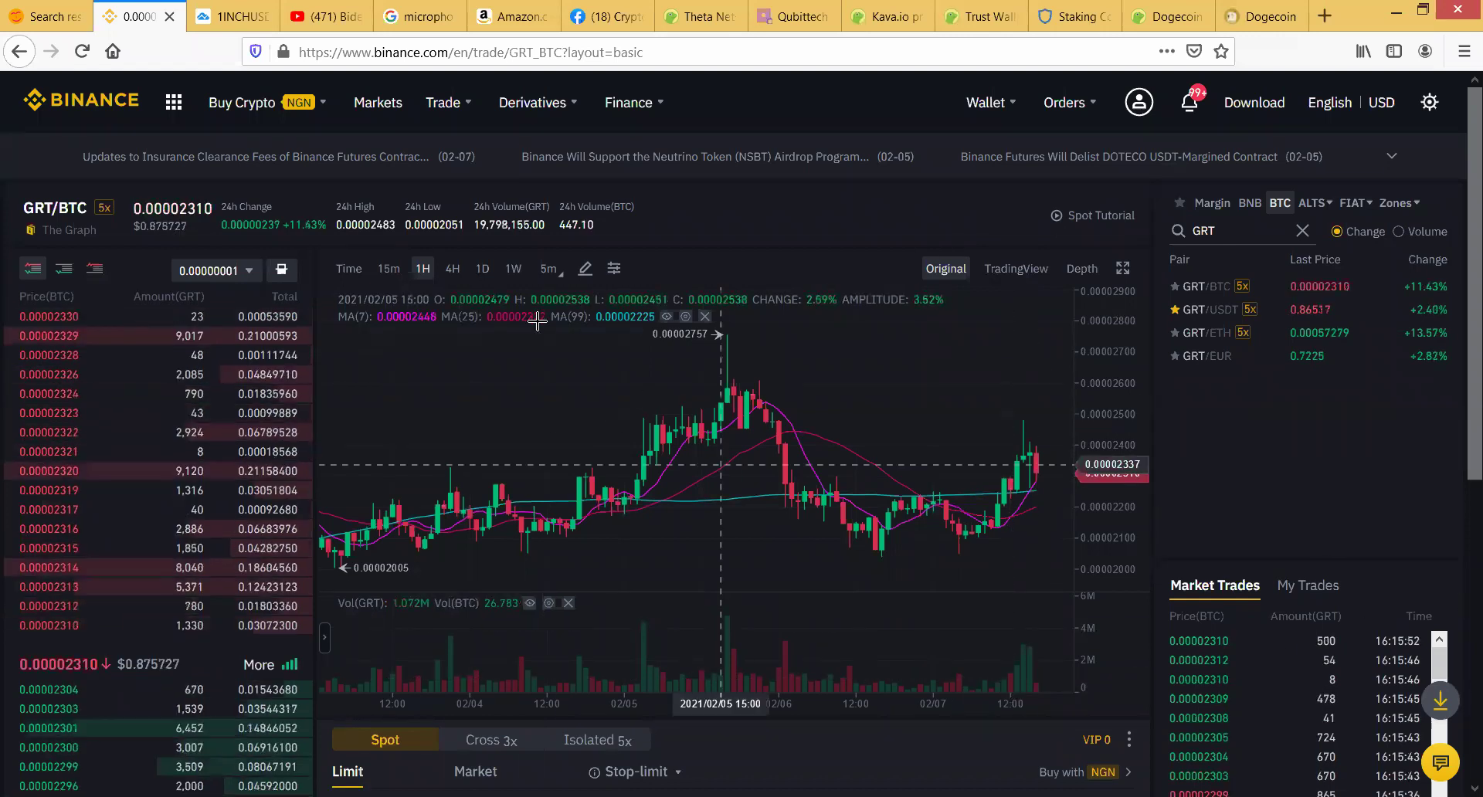
Step: Set the GRT/BTC chart to the 1D interval, then search the trading pairs for ADA and open ADA/BTC
click(482, 269)
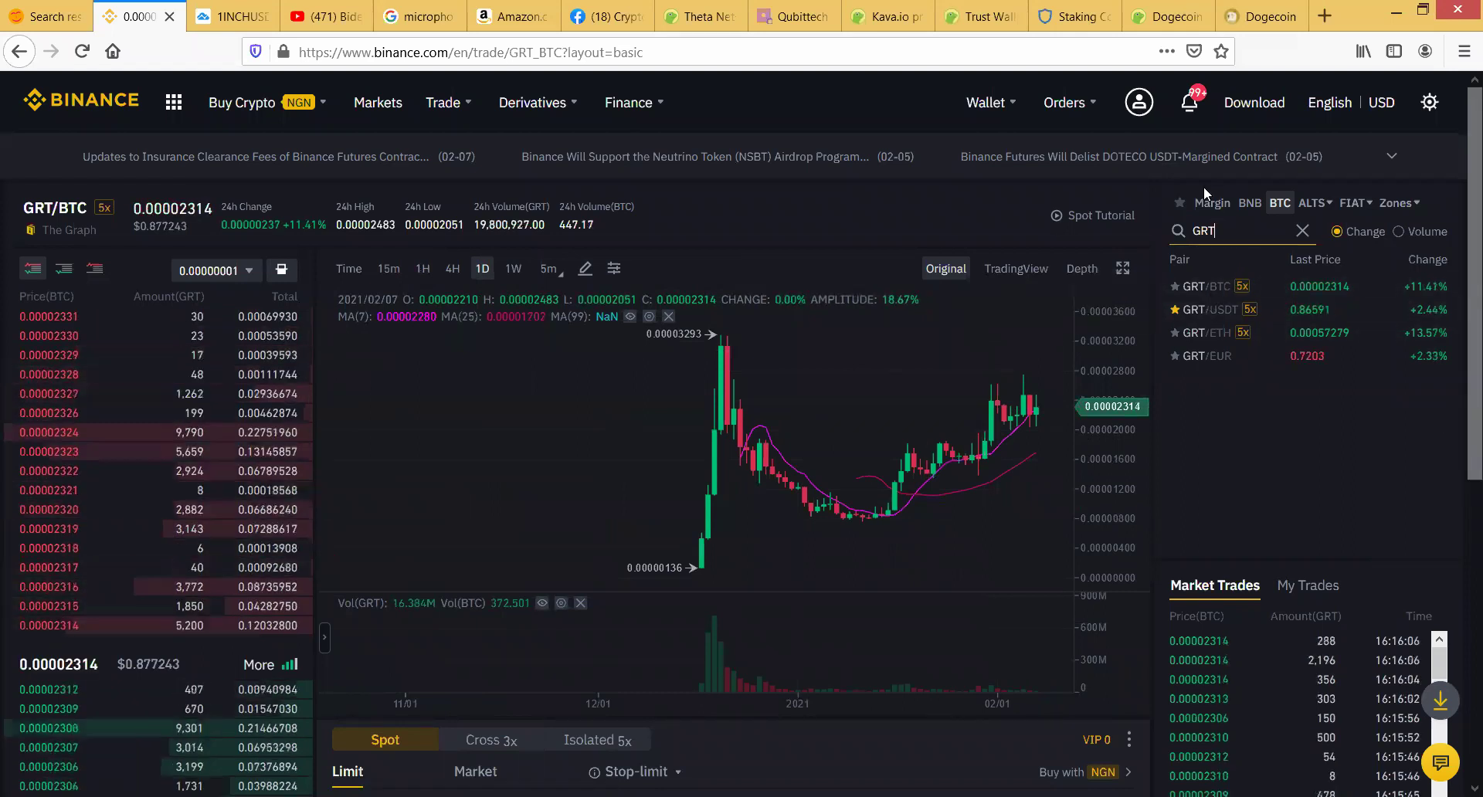
key(BackSpace)
key(BackSpace)
key(BackSpace)
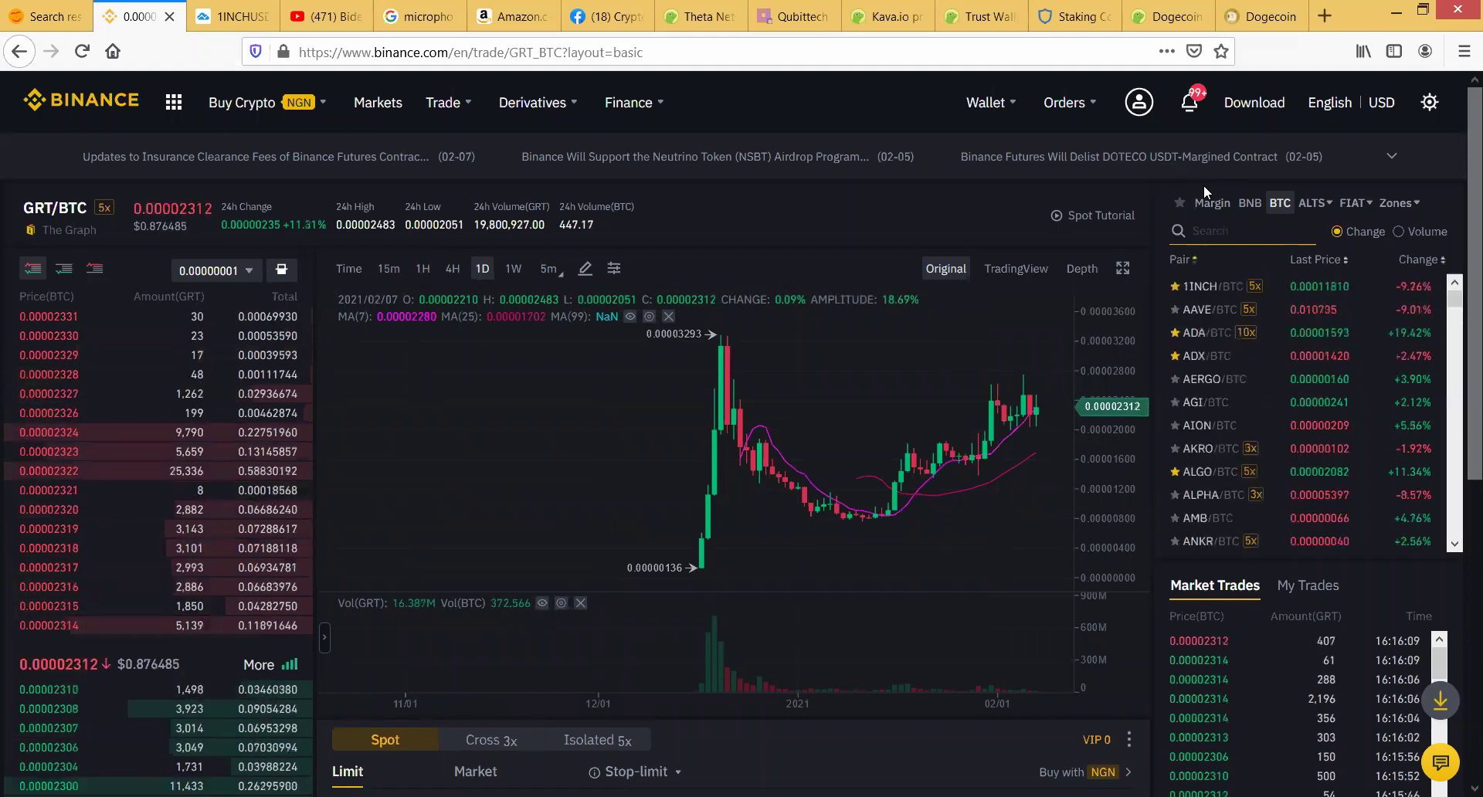
text(ADA)
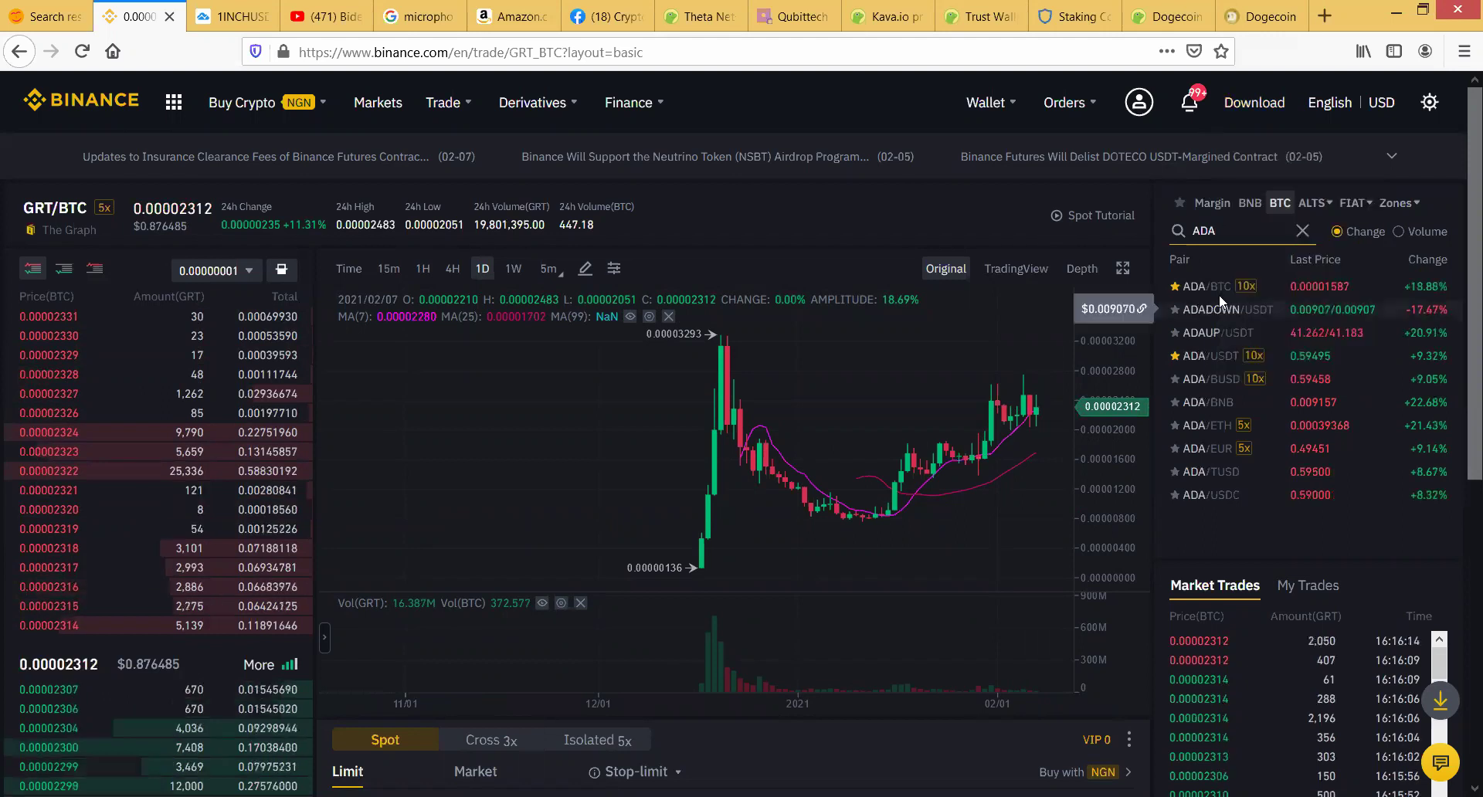
click(1198, 289)
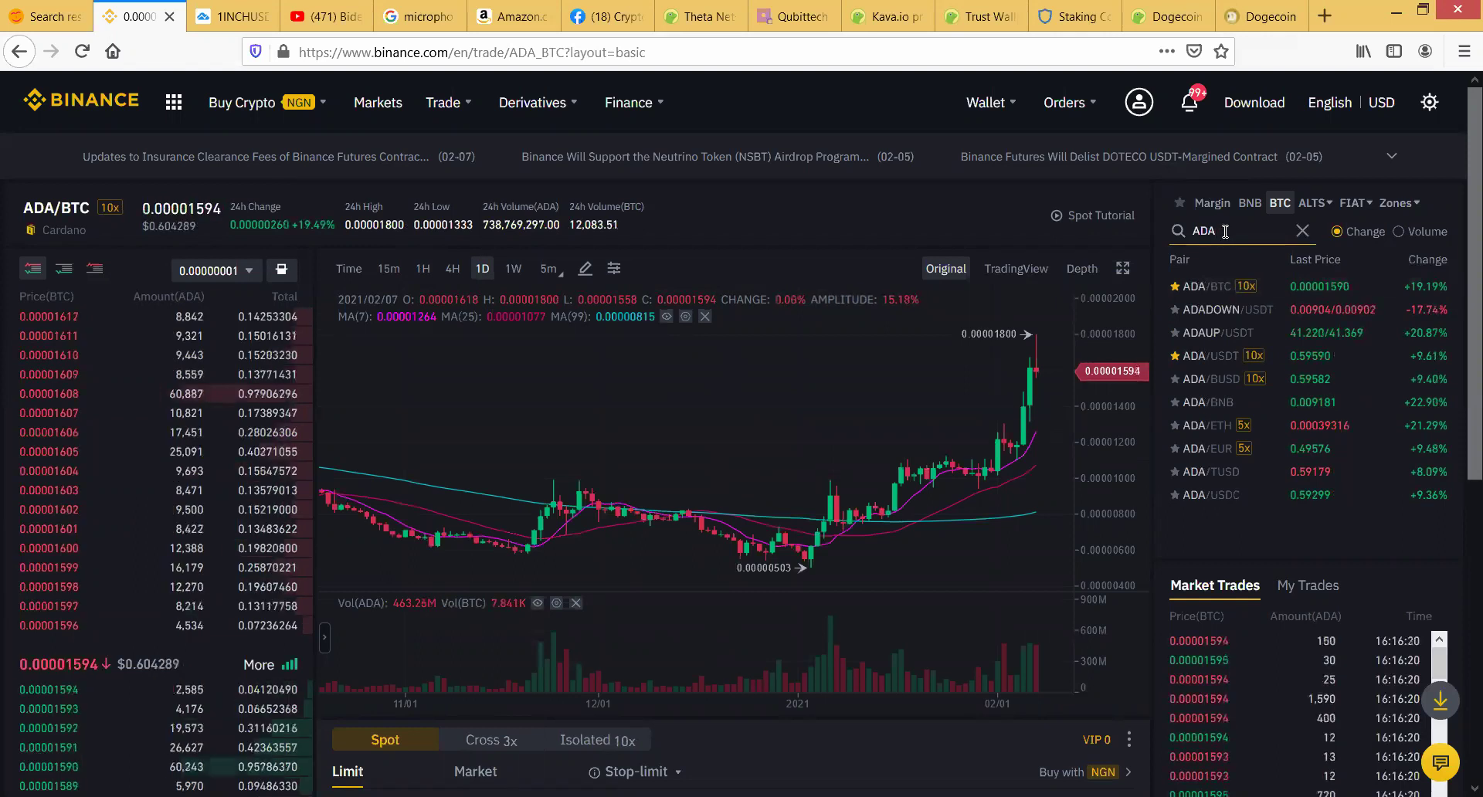
Step: Search the trading pairs for SOL and open the SOL/BTC chart
key(BackSpace)
key(BackSpace)
key(BackSpace)
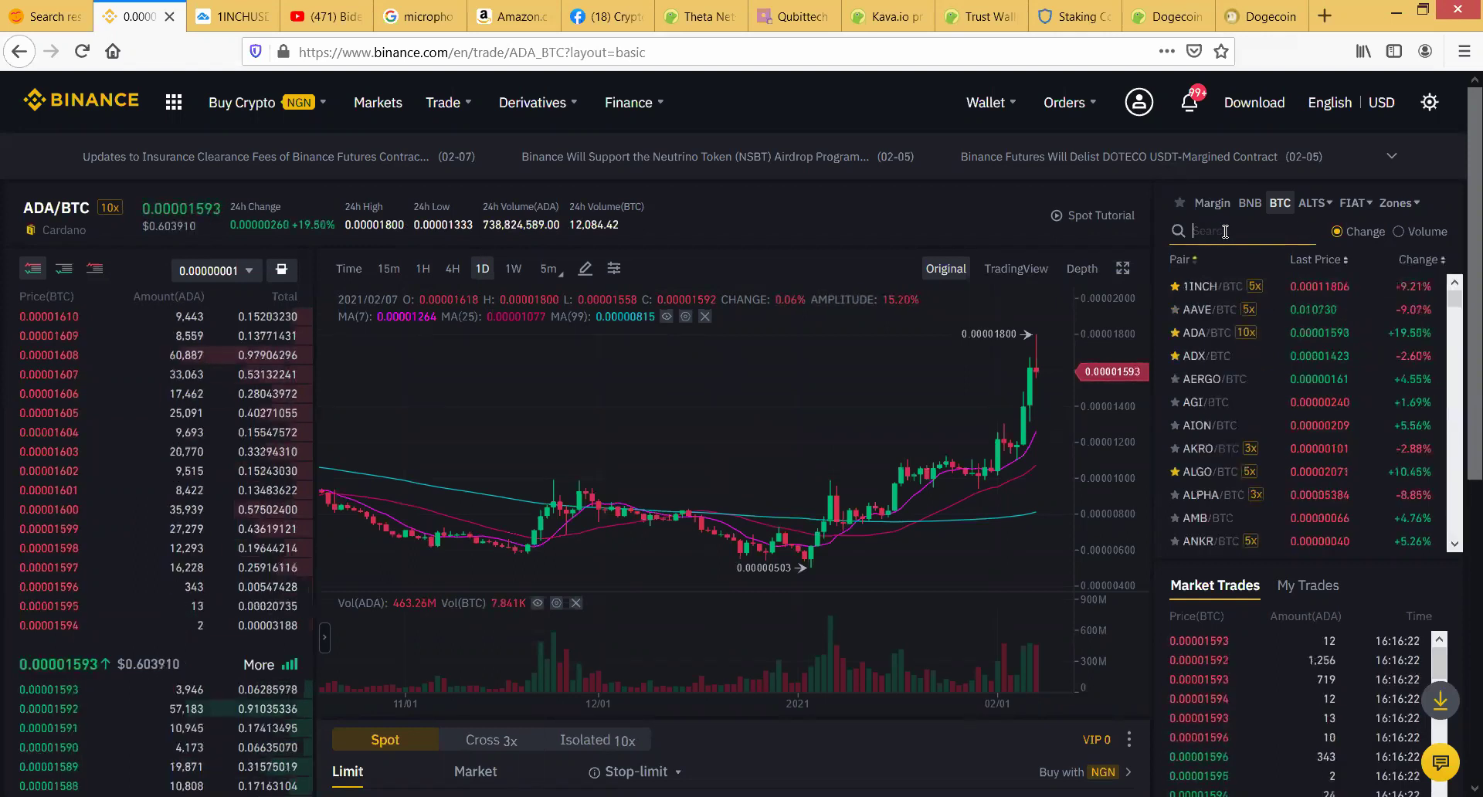
text(SOL)
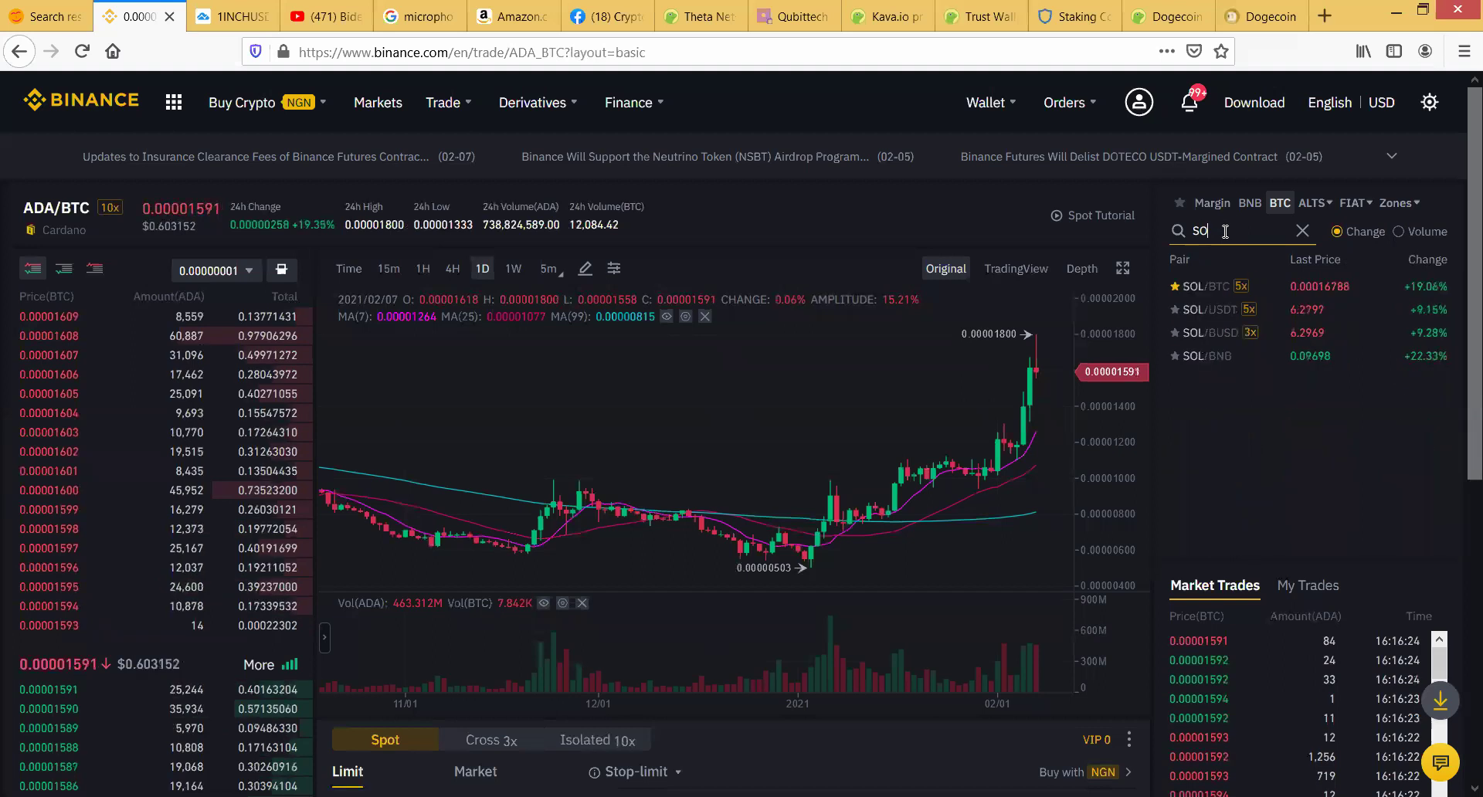
click(1200, 293)
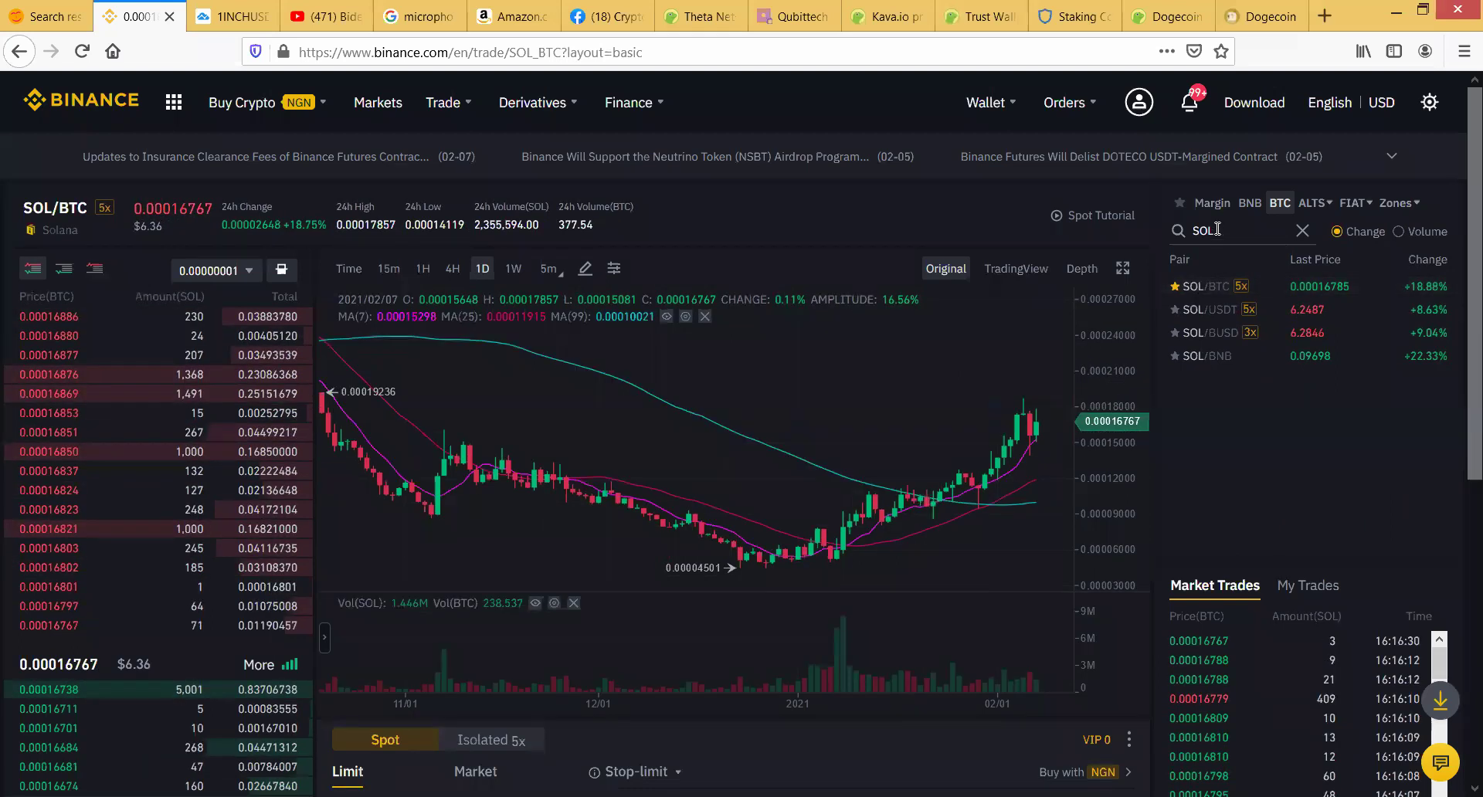
Step: Search the trading pairs for LINK and open the LINK/BTC chart
key(BackSpace)
key(BackSpace)
key(BackSpace)
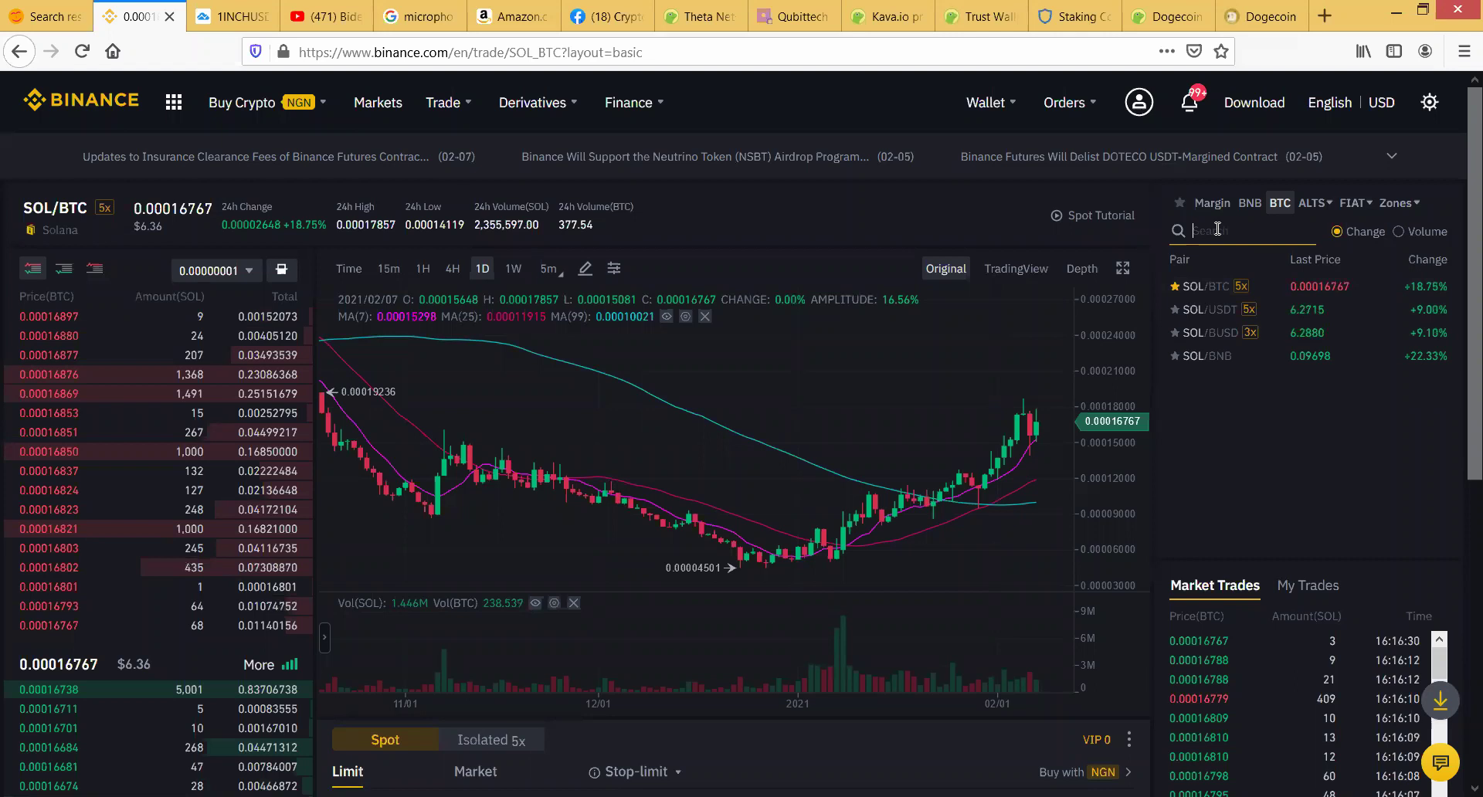
text(LINK)
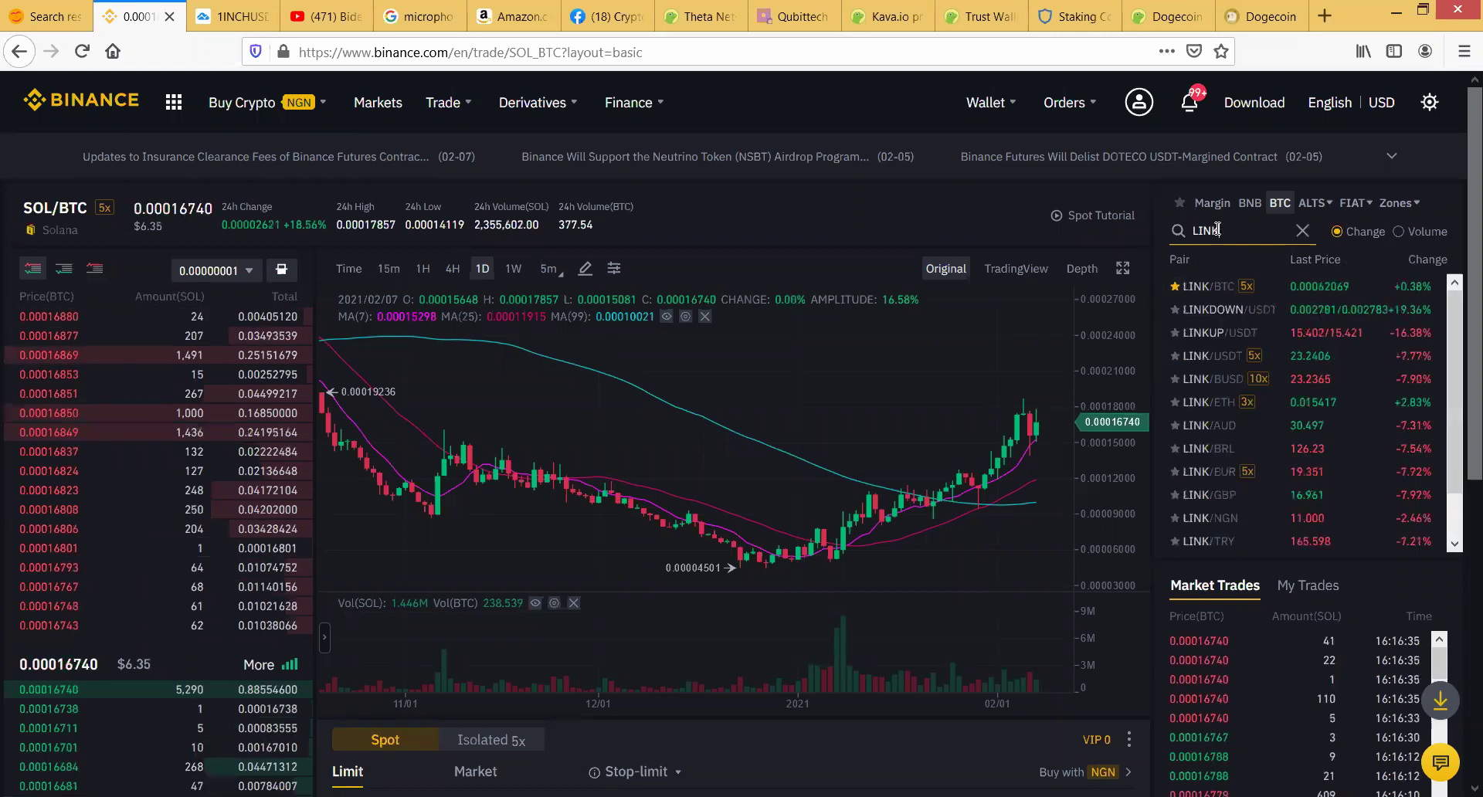
click(1210, 293)
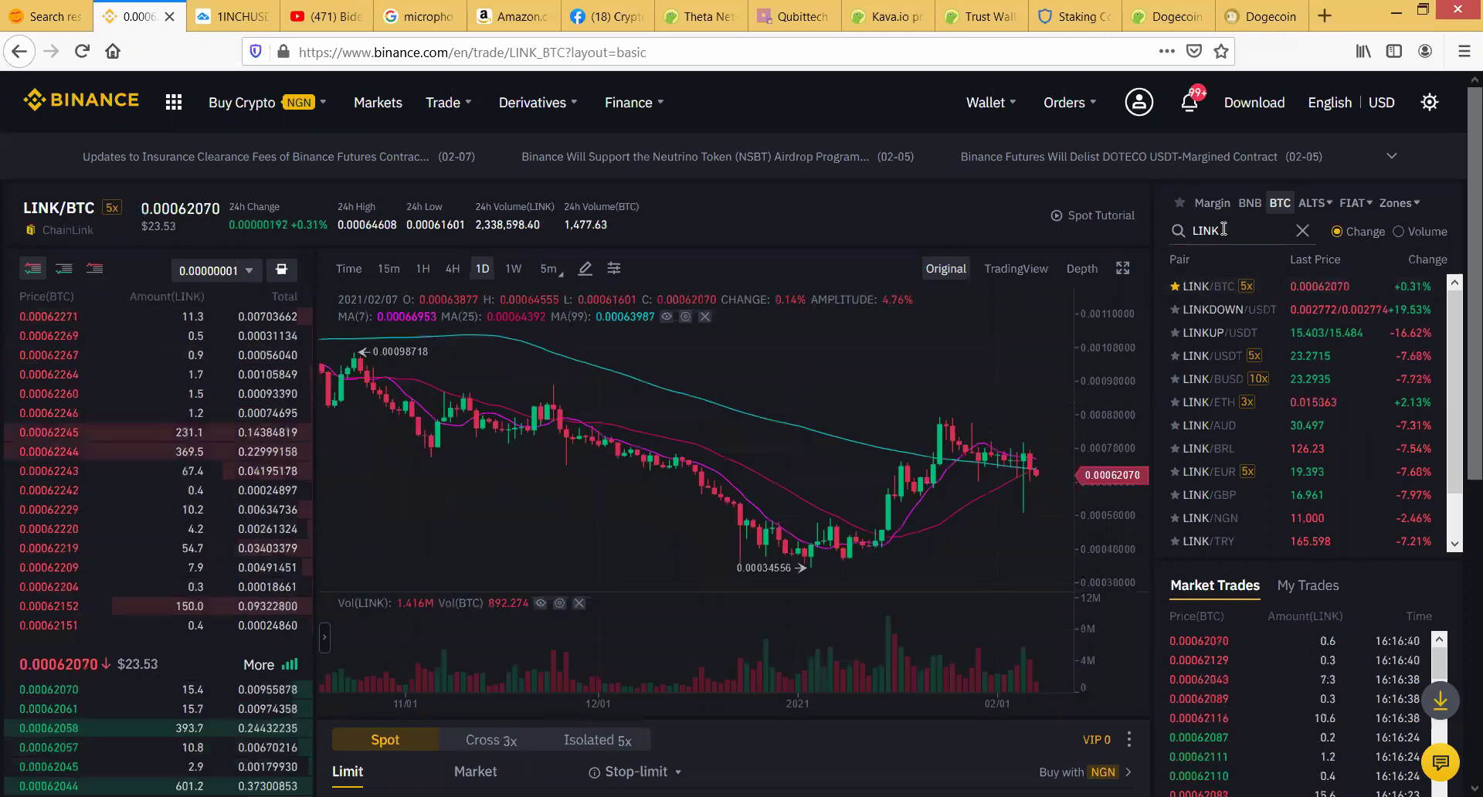
Step: Search the trading pairs for THE and open the THETA/BTC chart
key(BackSpace)
key(BackSpace)
key(BackSpace)
key(BackSpace)
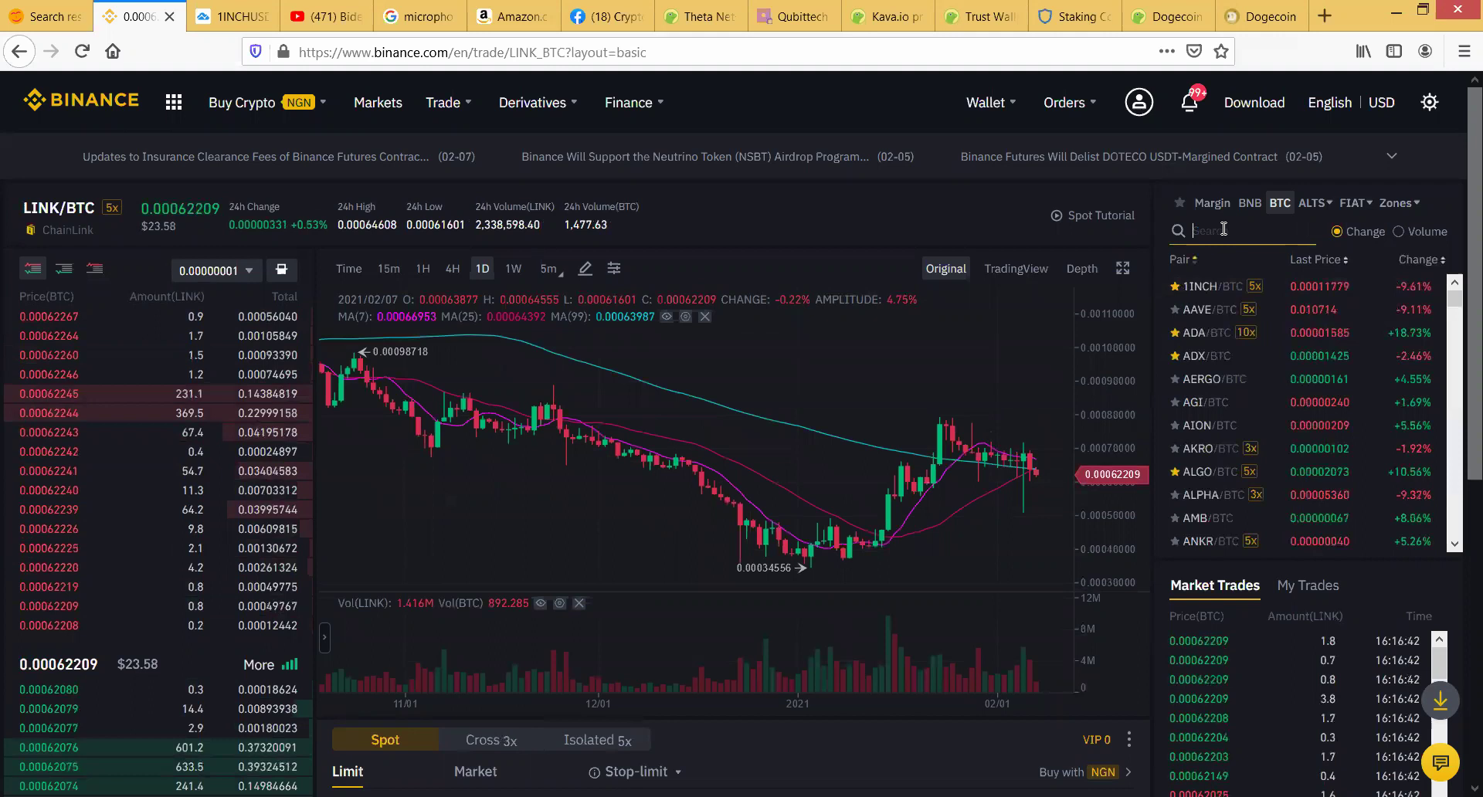
text(TH)
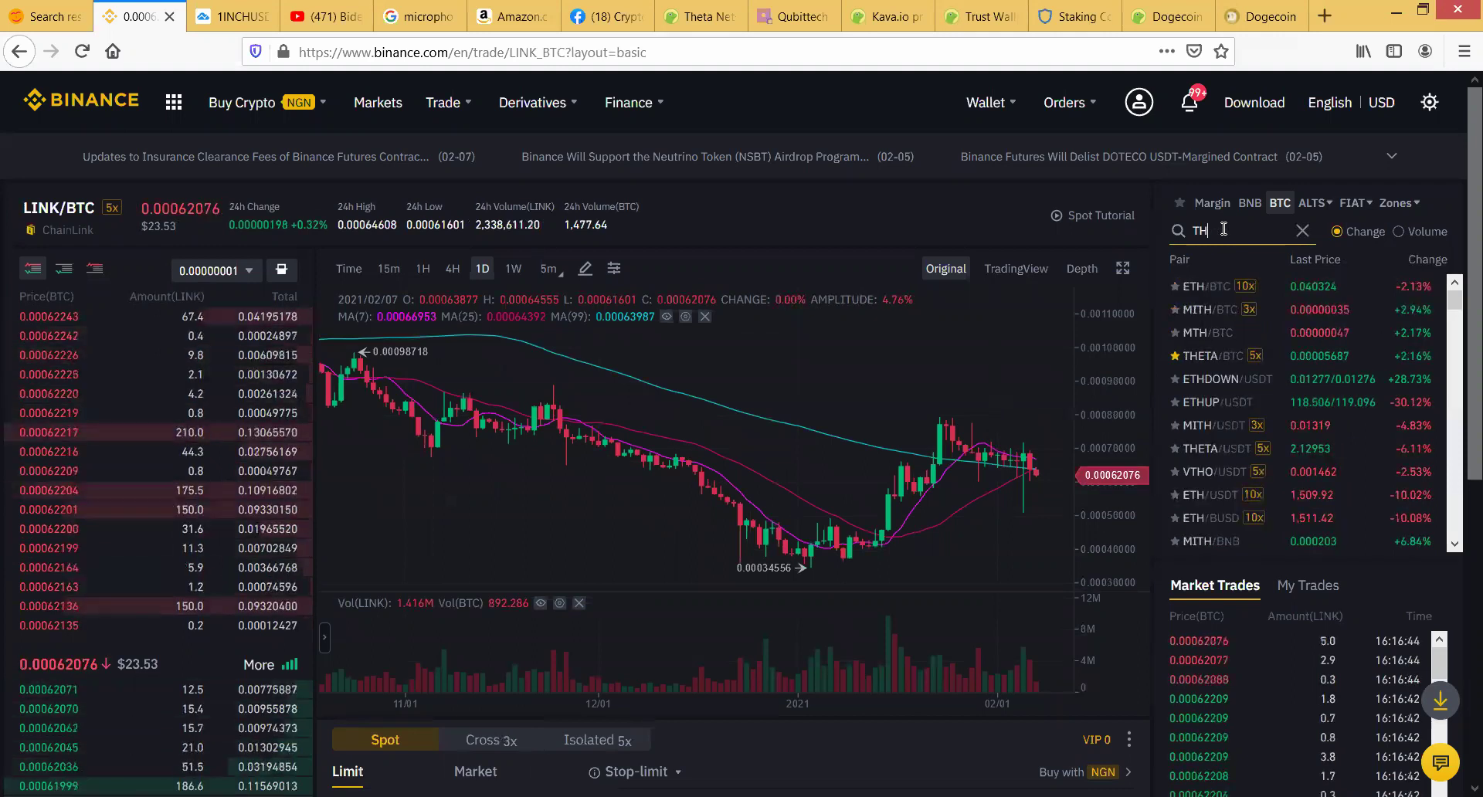
text(E)
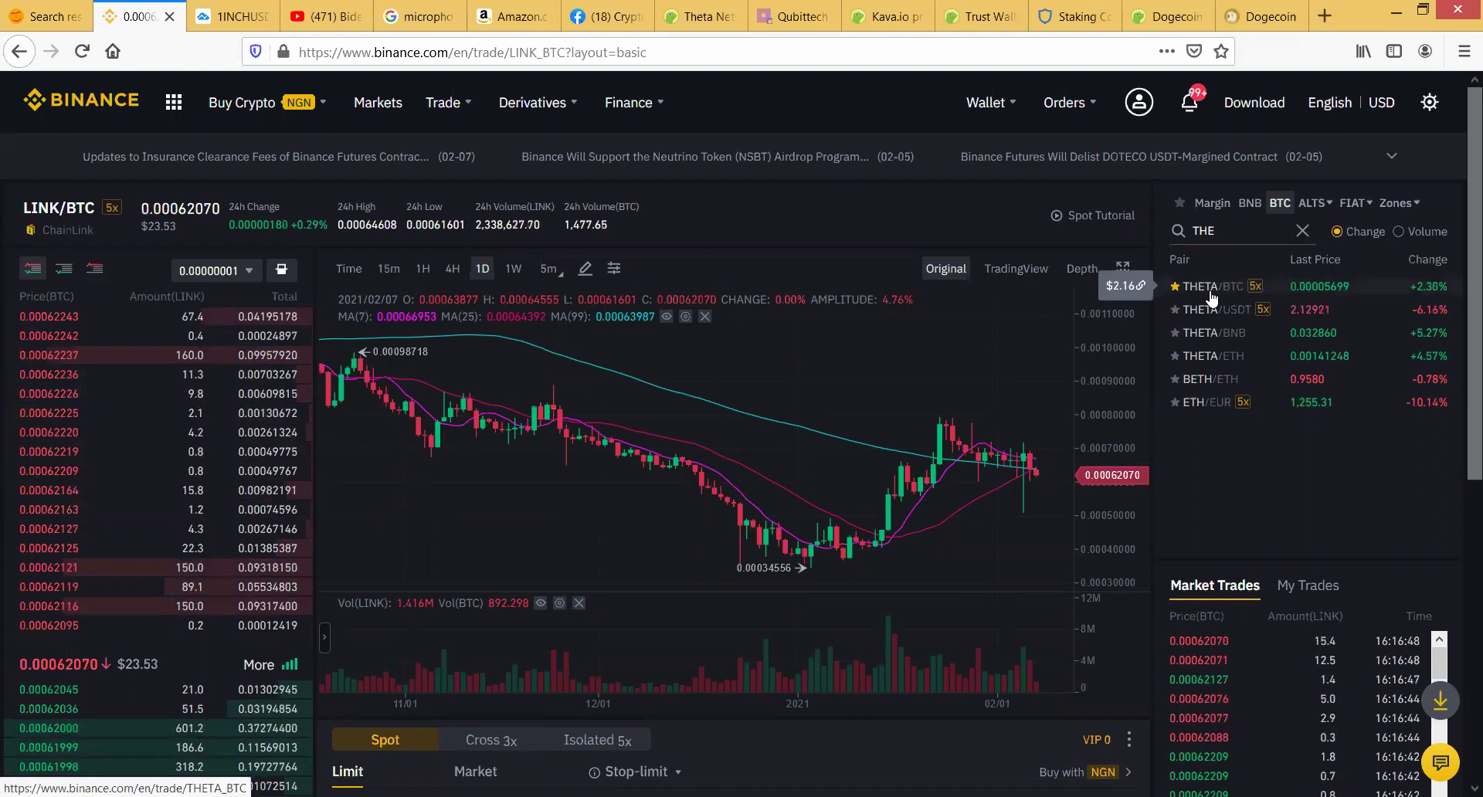
click(1211, 298)
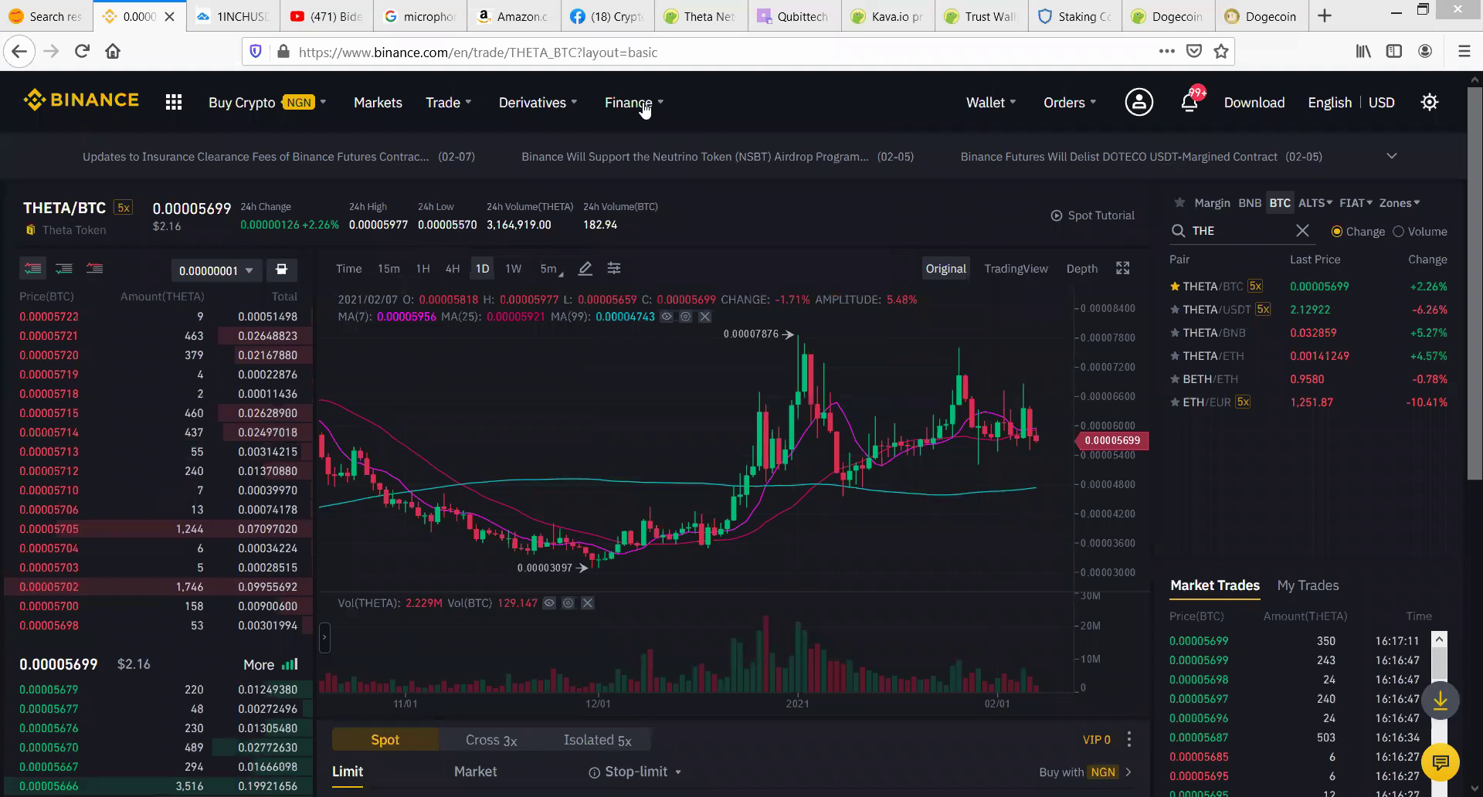
Step: Open Binance Earn and look through its flexible, fixed-term and high-risk products
mouse_move(647, 119)
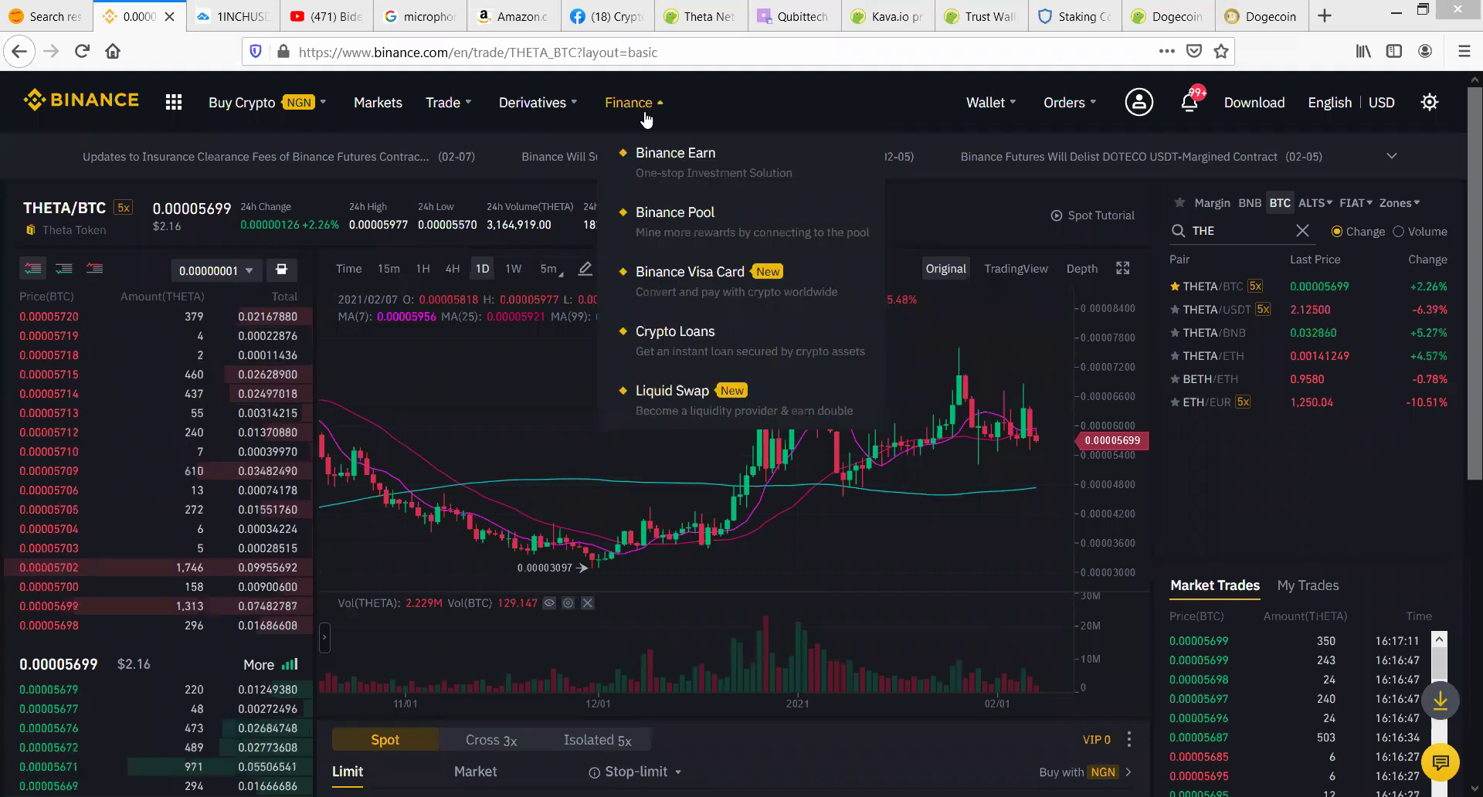
click(676, 151)
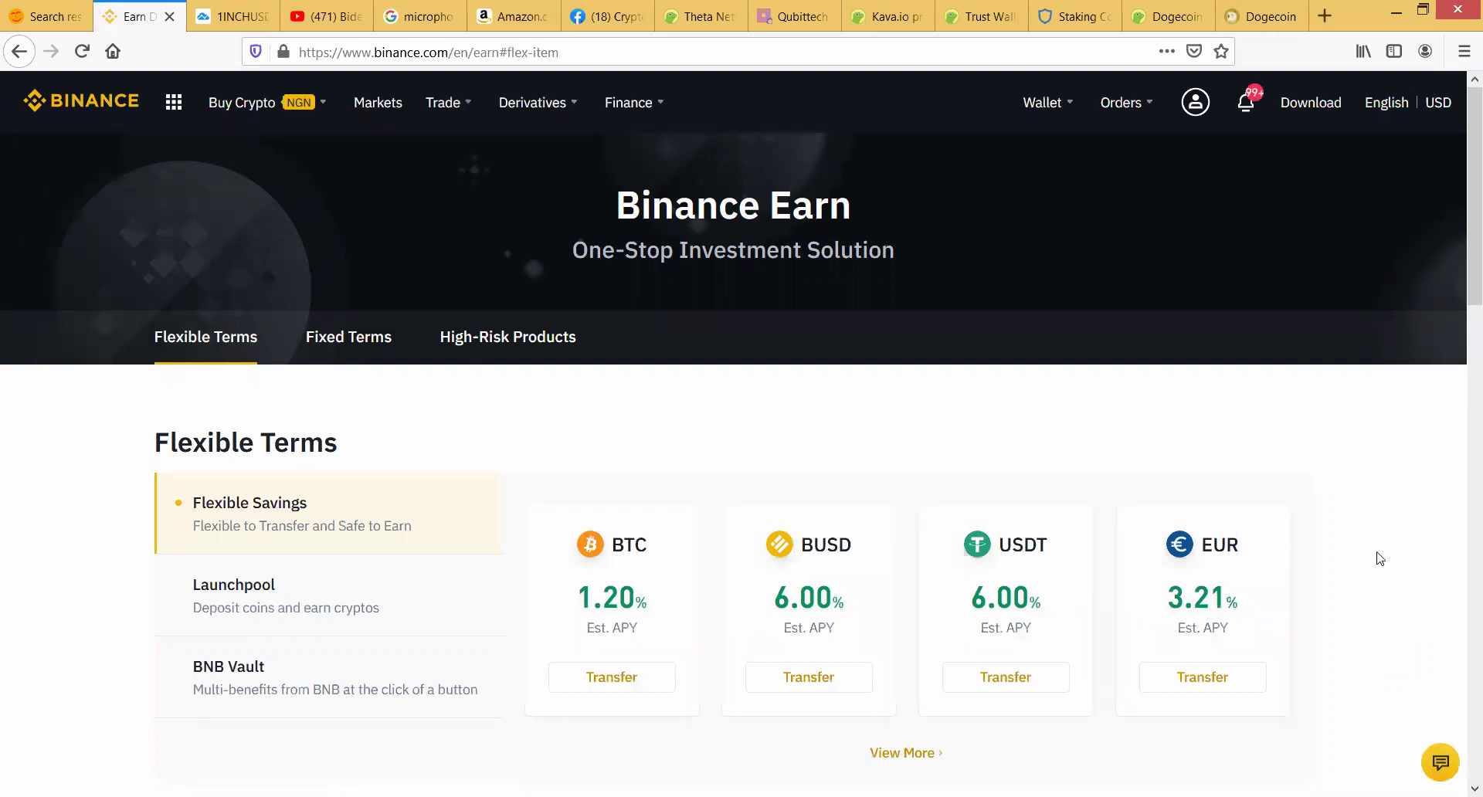
scroll(1423, 610, down, 5)
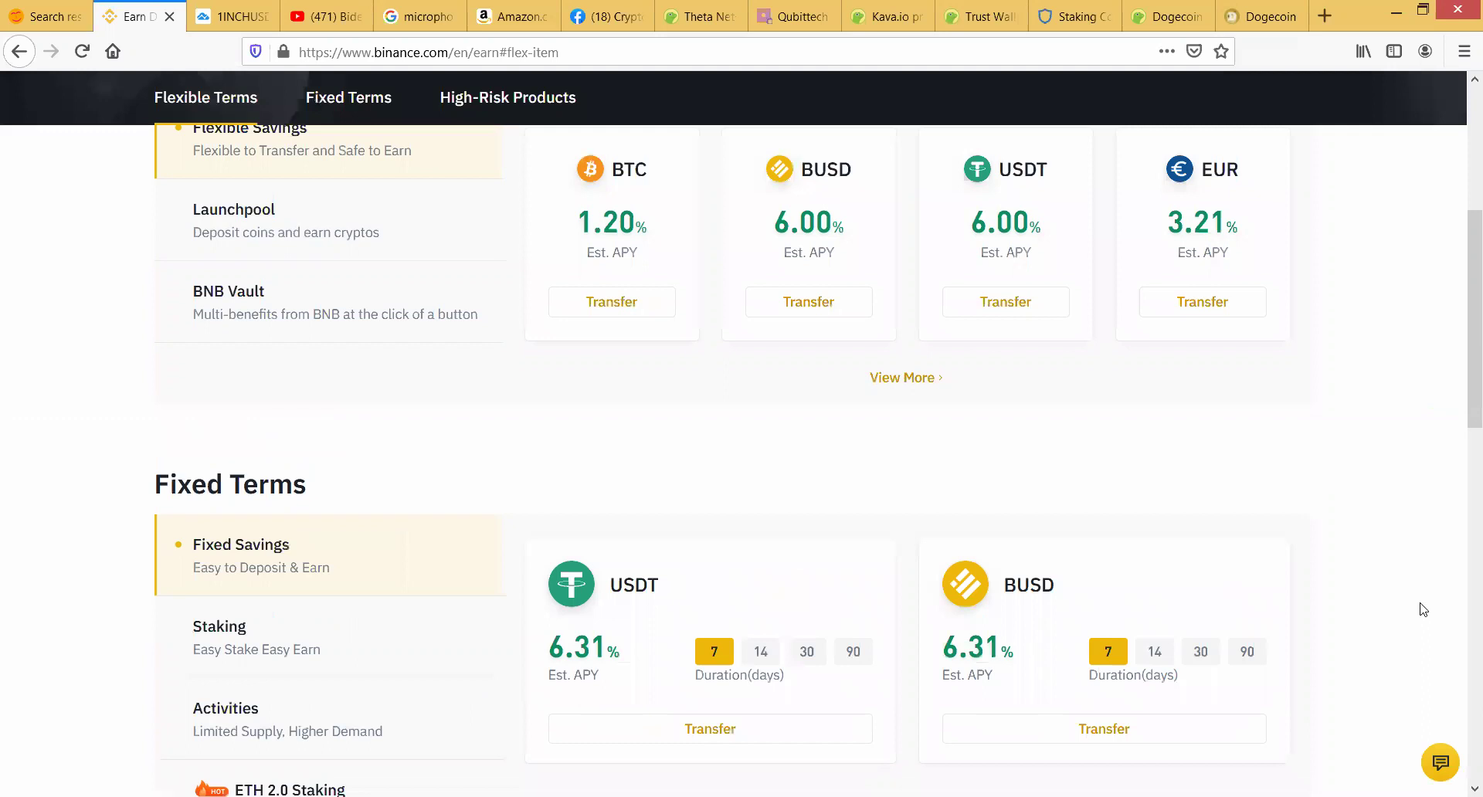
scroll(1423, 609, down, 2)
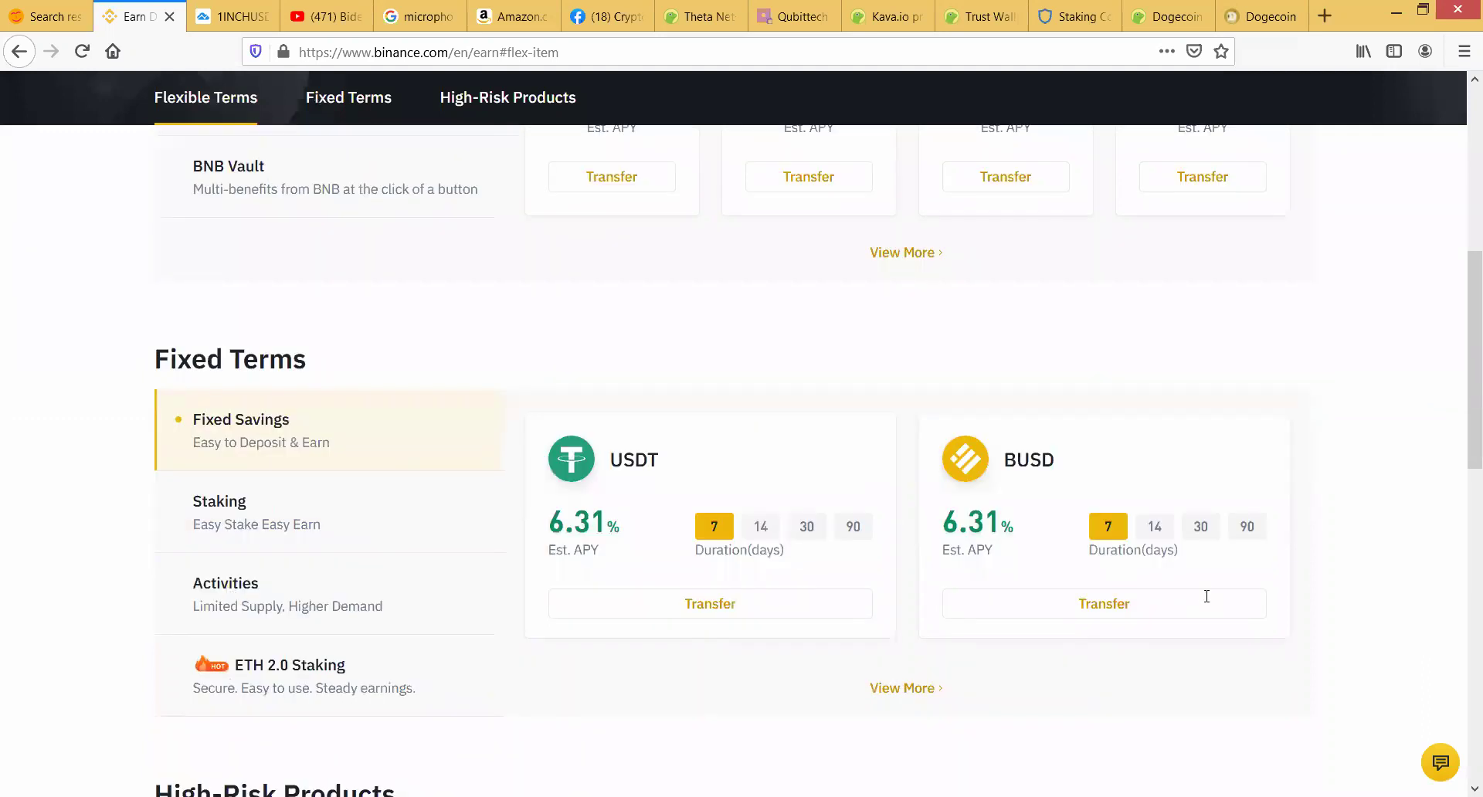
scroll(1207, 596, down, 5)
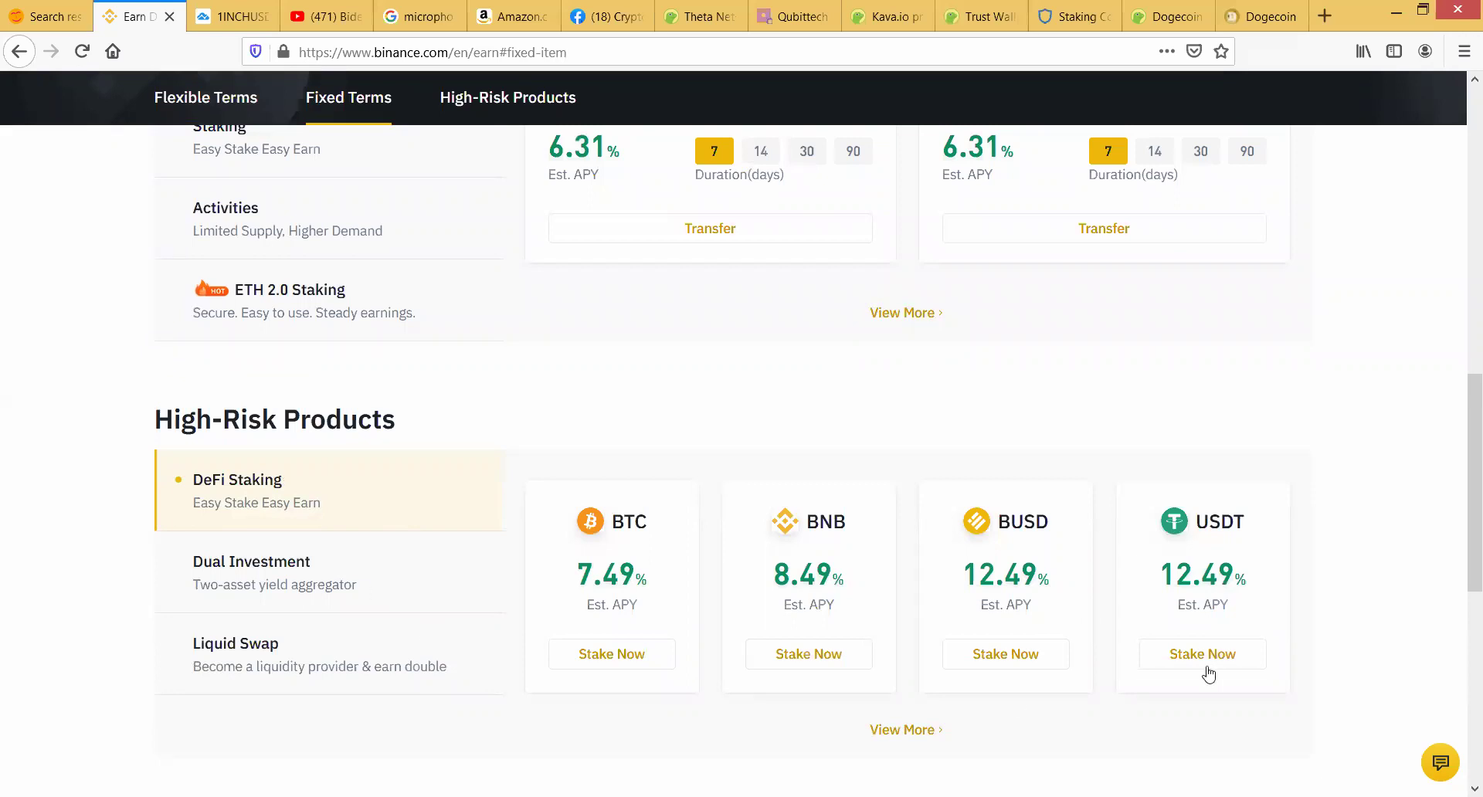
scroll(1206, 670, down, 5)
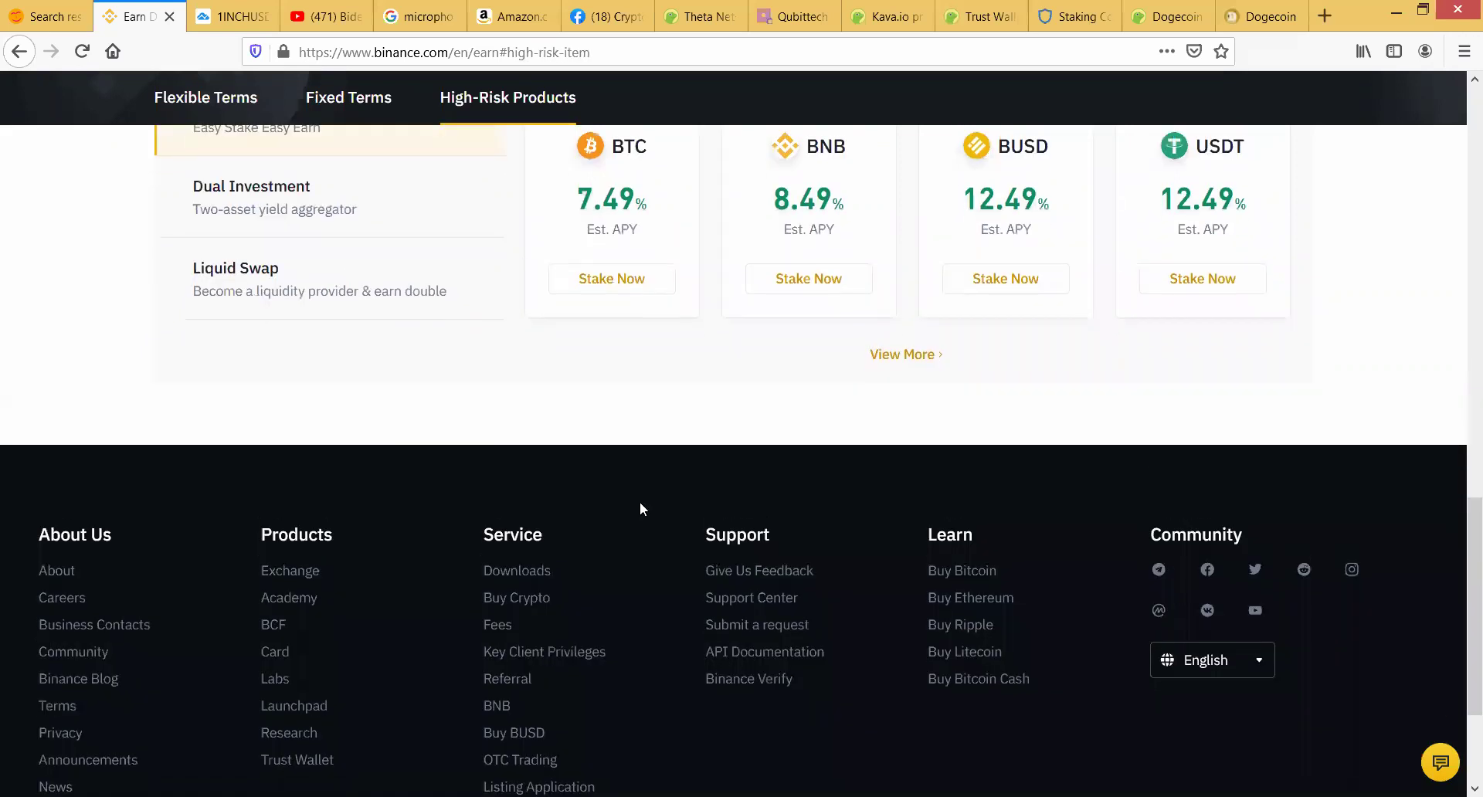
scroll(286, 337, up, 10)
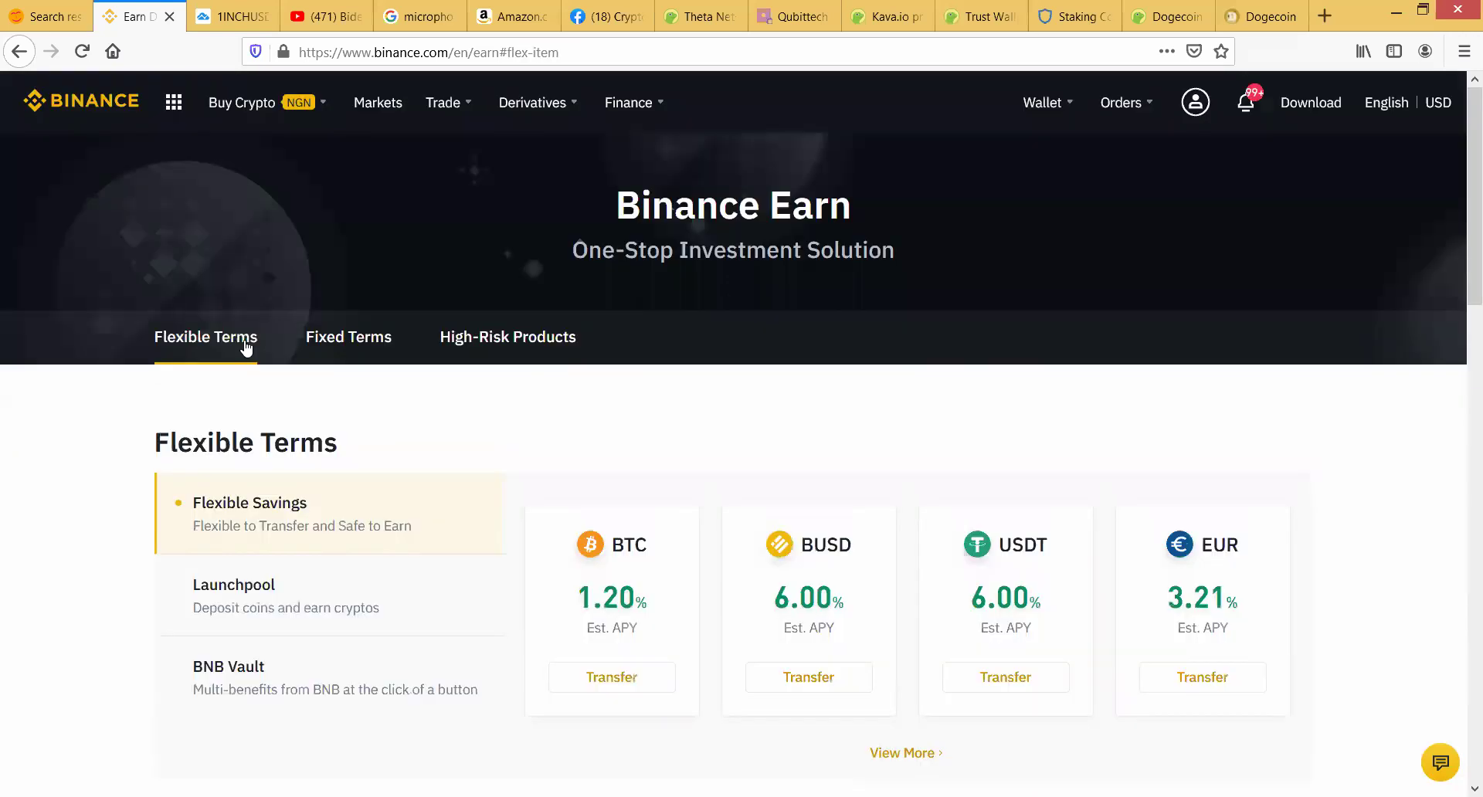
Step: Go to the Fixed Terms section of Binance Earn and compare it with the flexible and high-risk offers
click(337, 362)
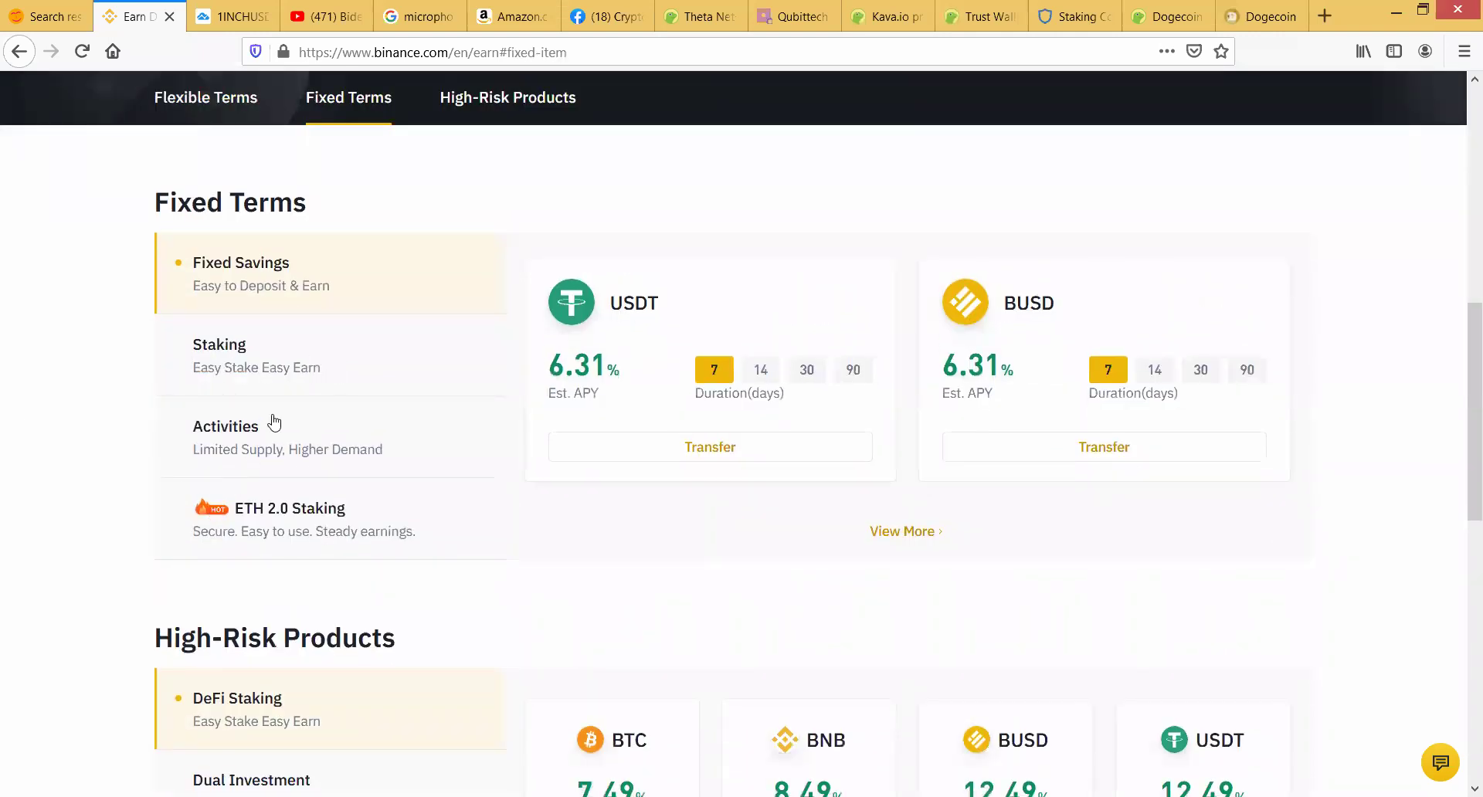
scroll(381, 430, up, 8)
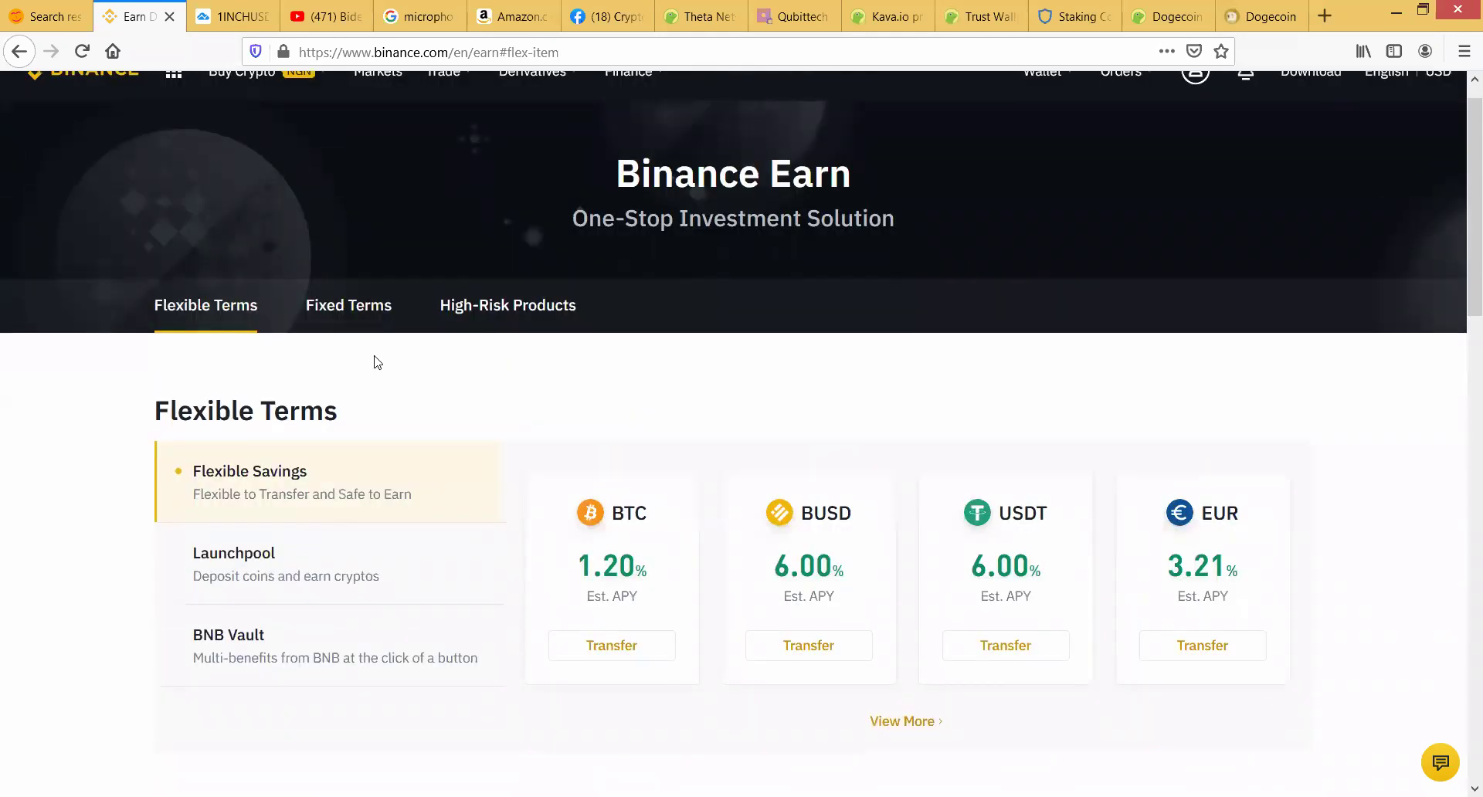
scroll(377, 364, down, 10)
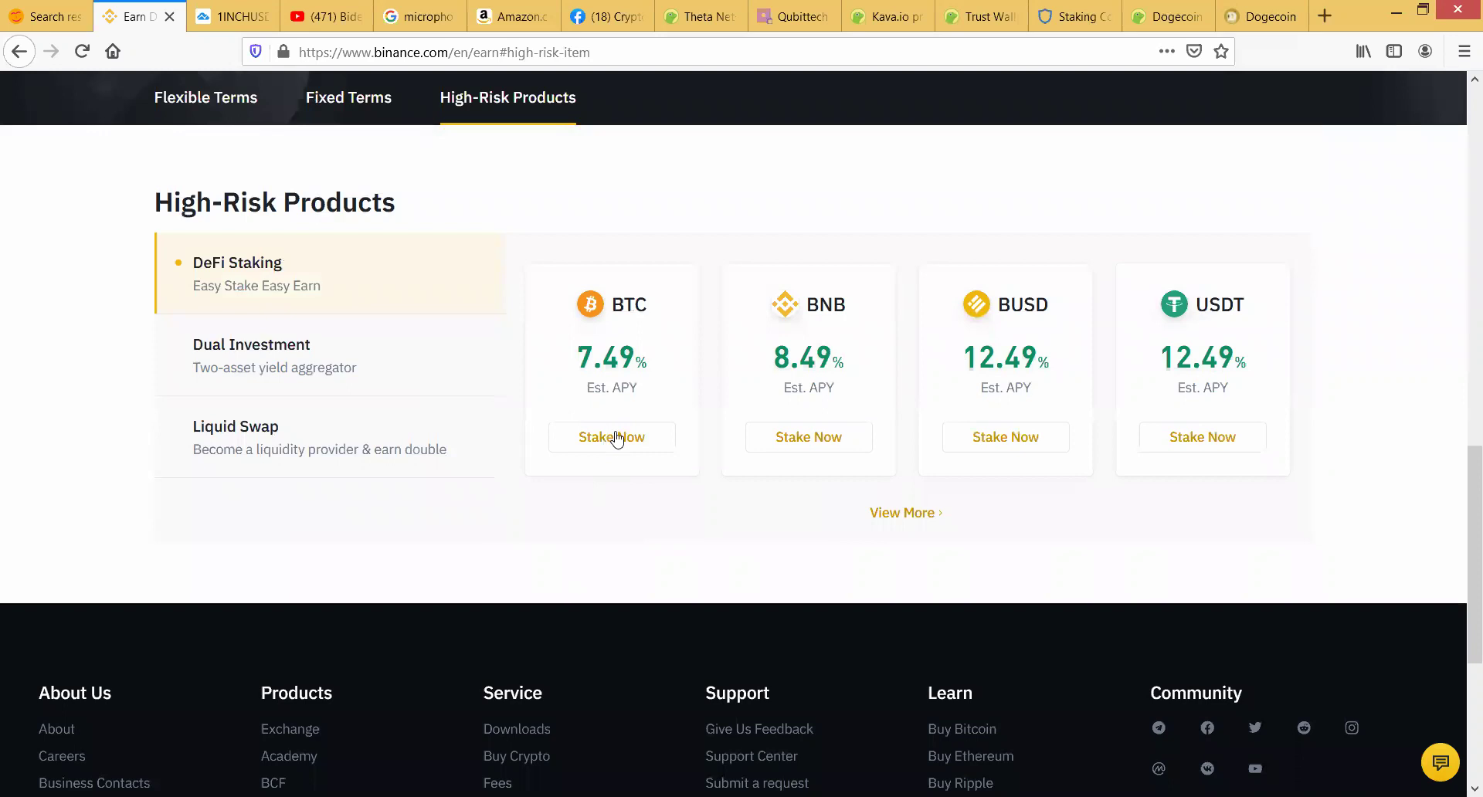
scroll(1361, 437, up, 10)
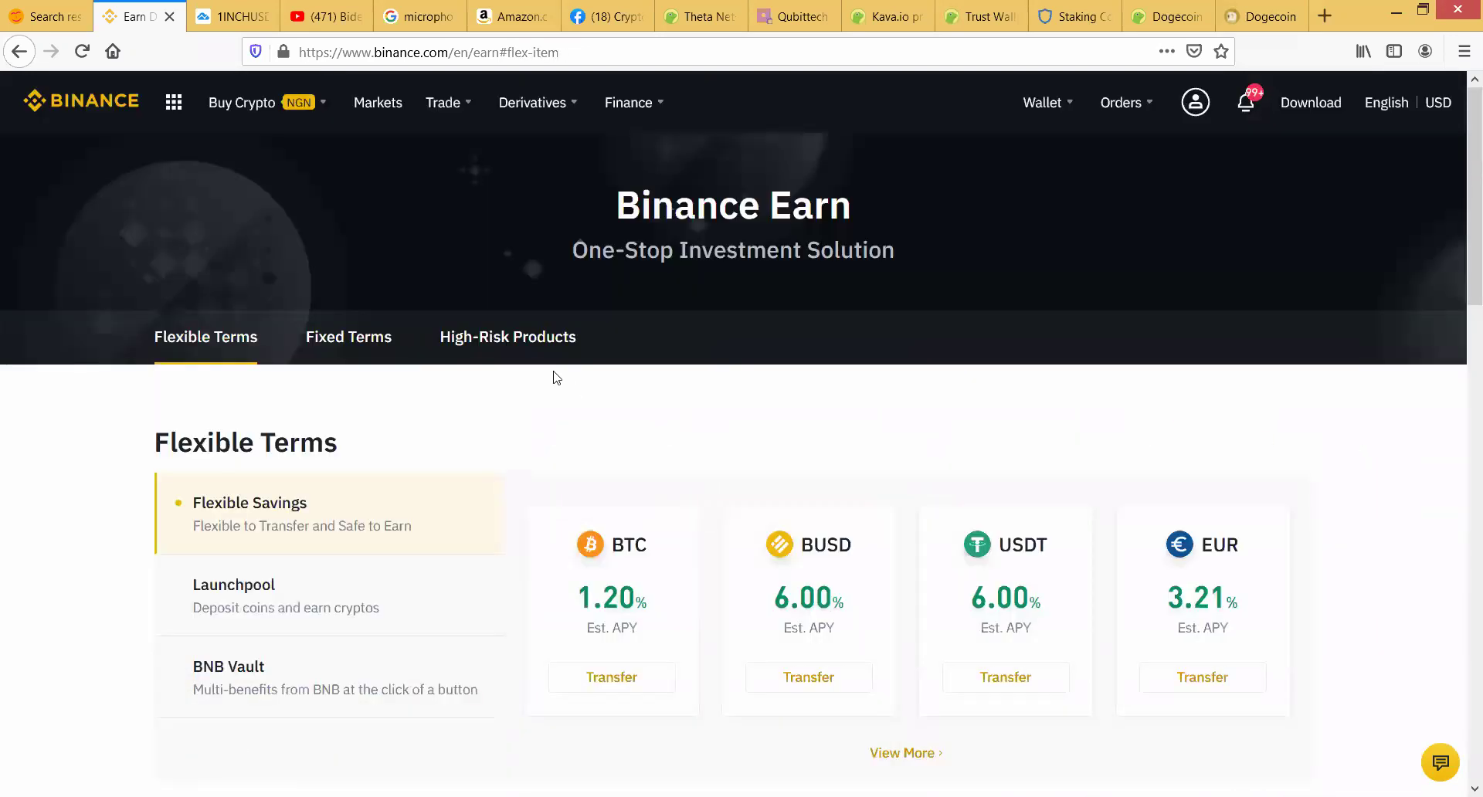
Step: Look over the trading, crypto-buying and finance options and reopen the Binance Earn page
mouse_move(463, 116)
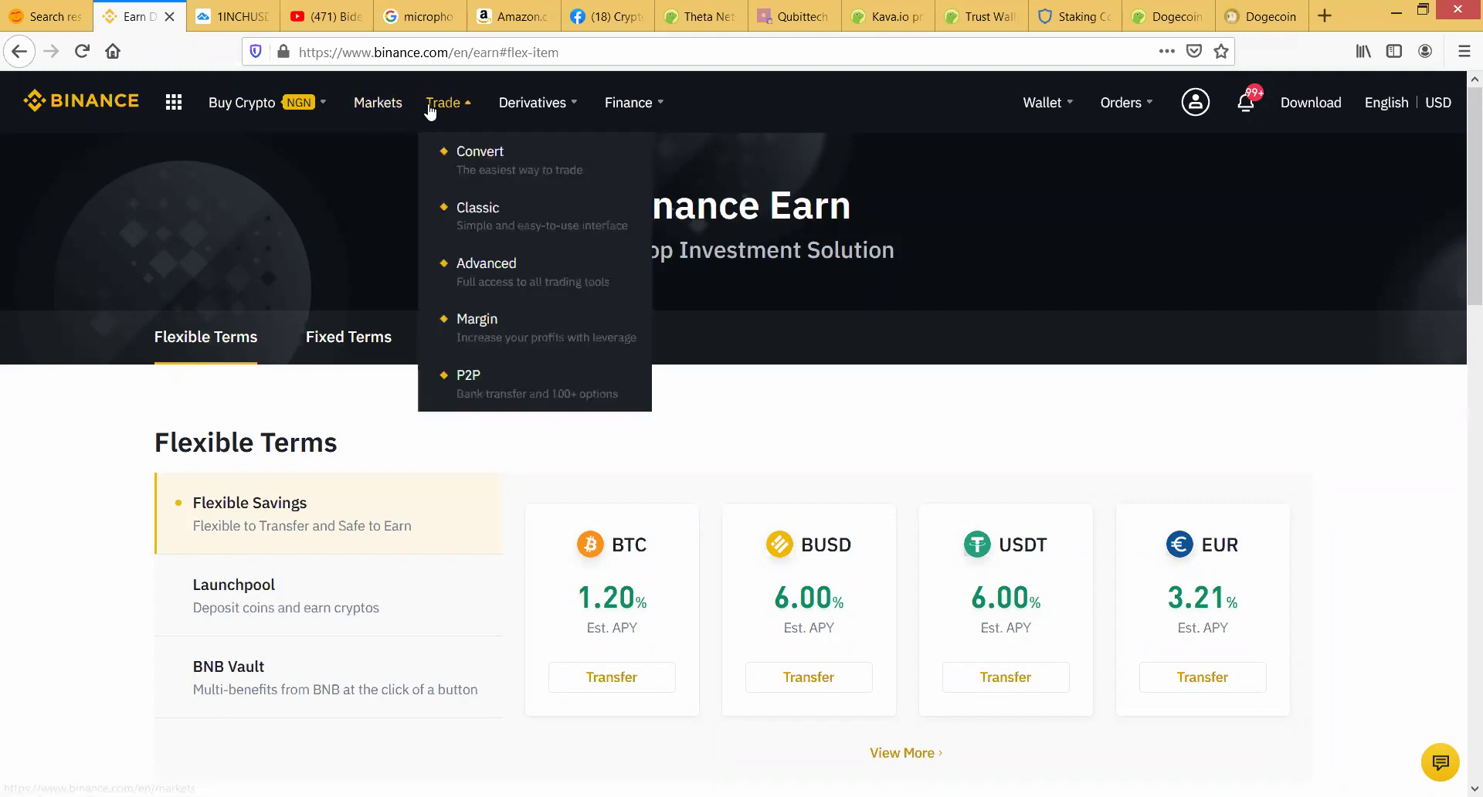
mouse_move(312, 109)
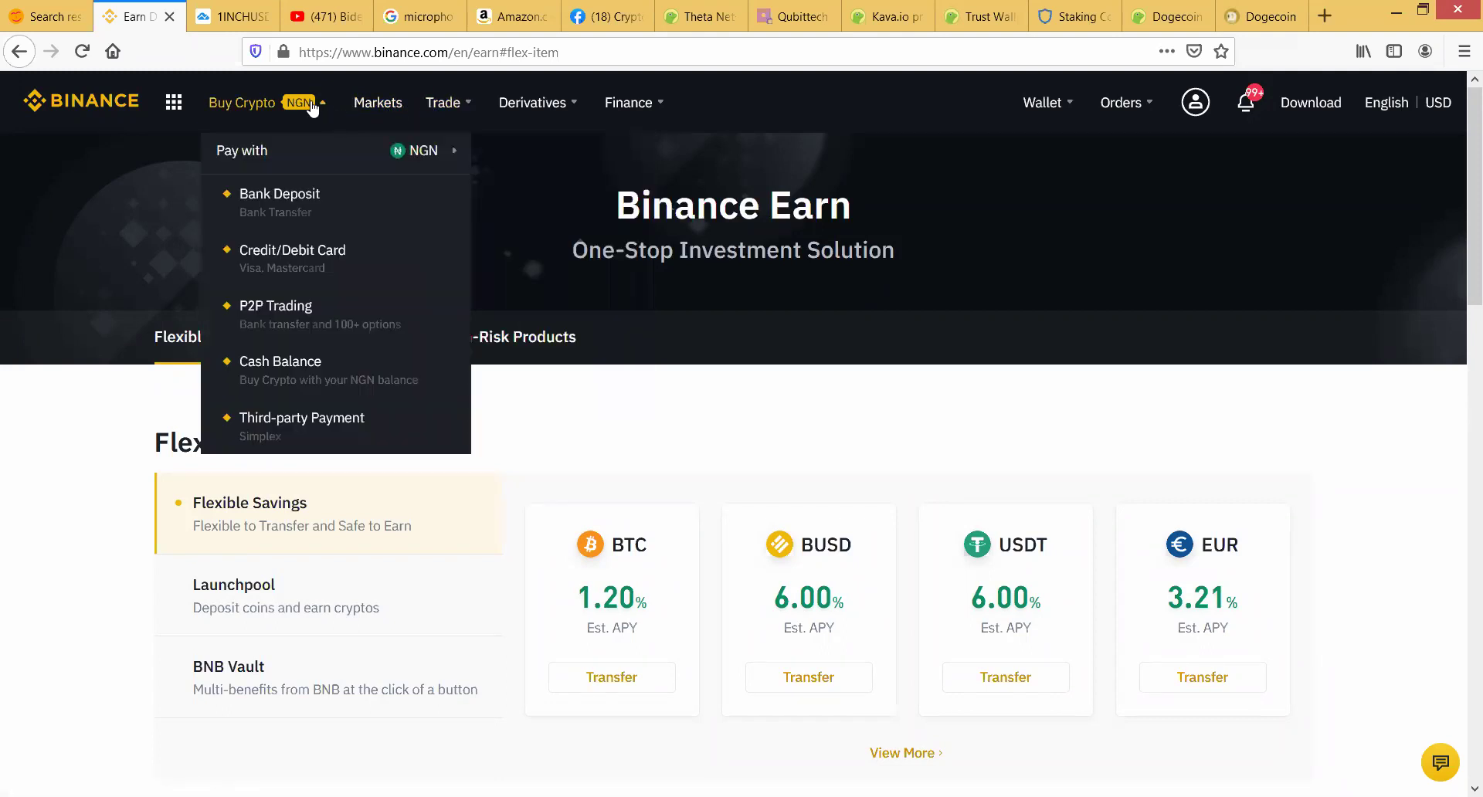
mouse_move(627, 109)
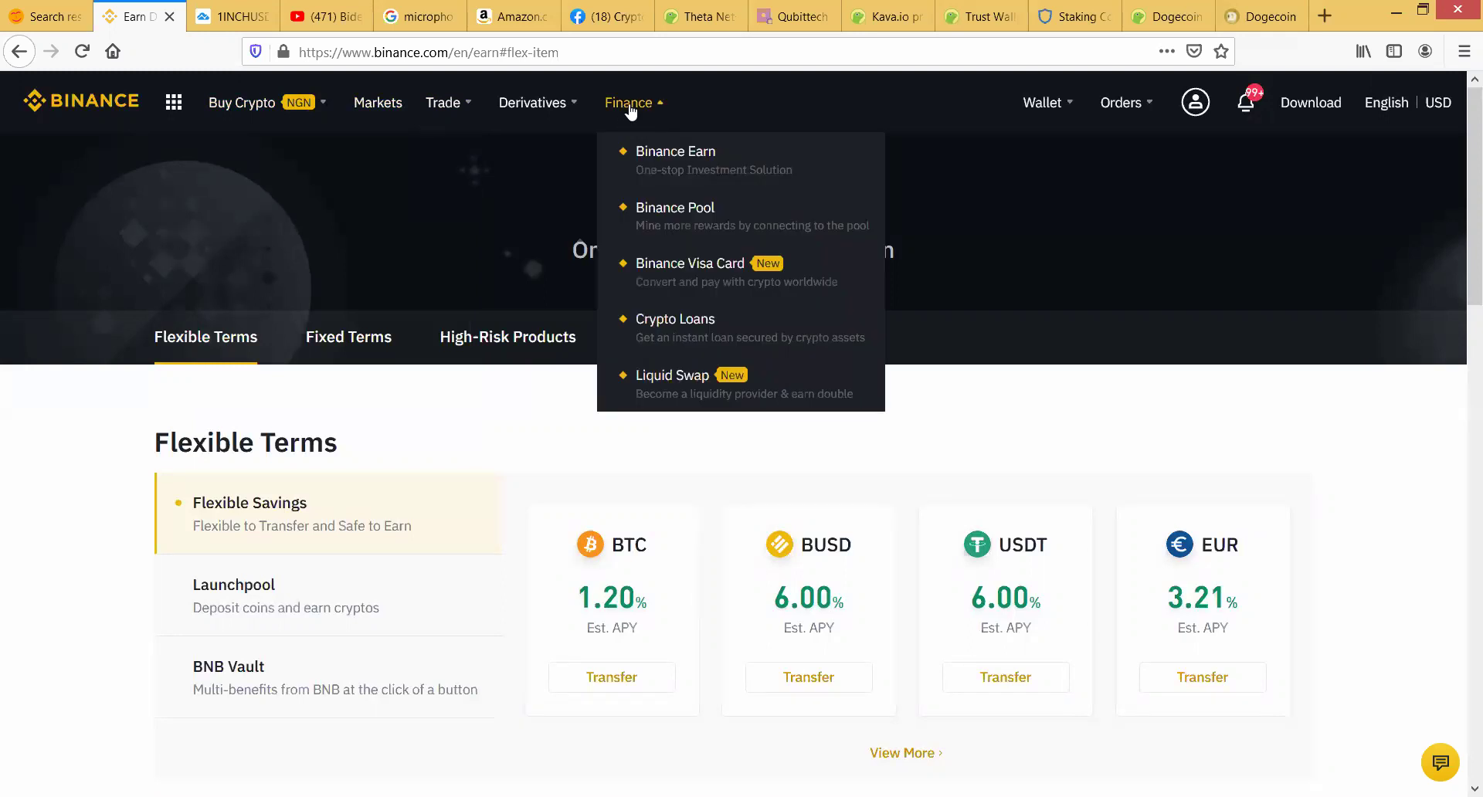
click(669, 153)
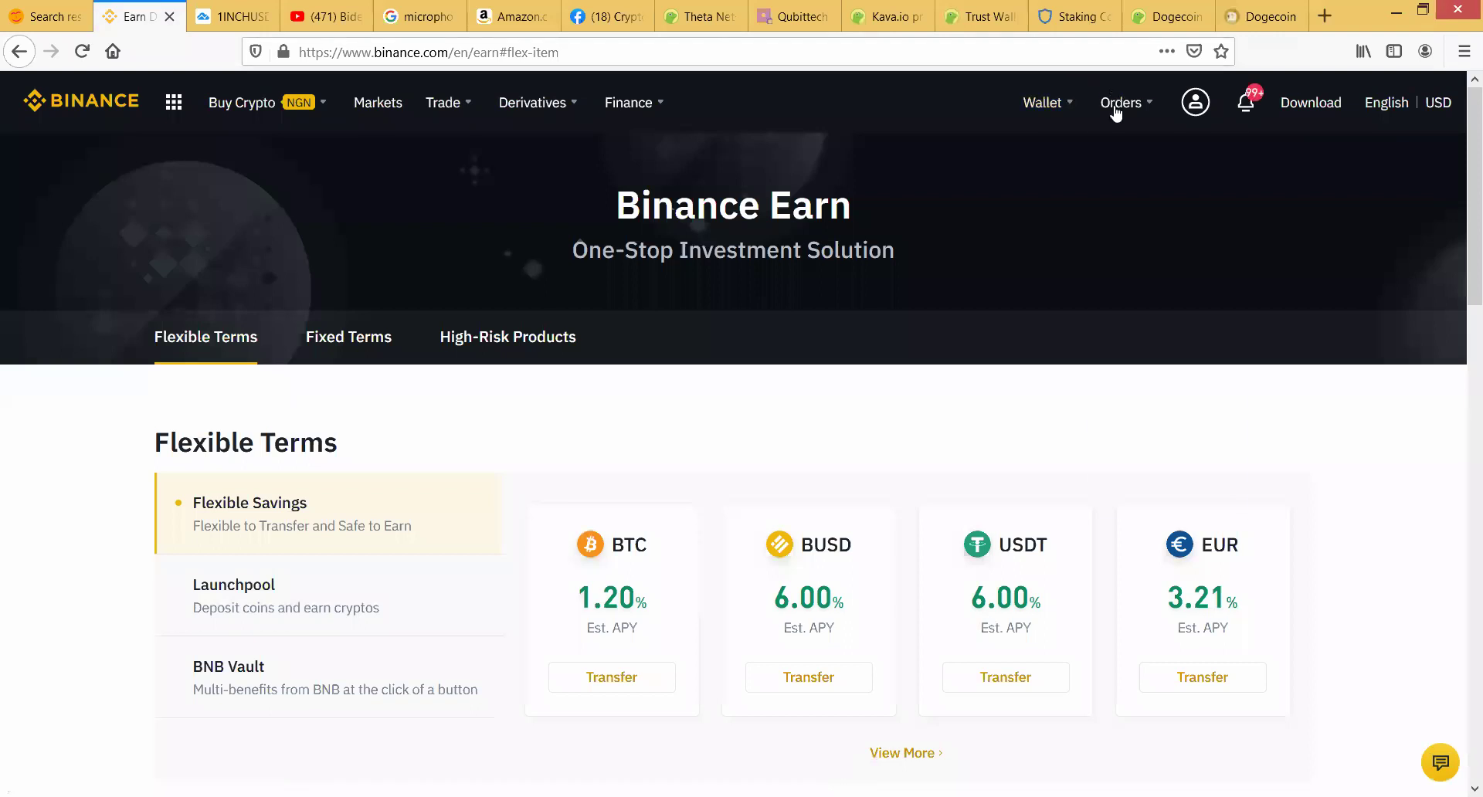
Step: Open the Earn History and review the subscription records and the available history categories
mouse_move(1116, 110)
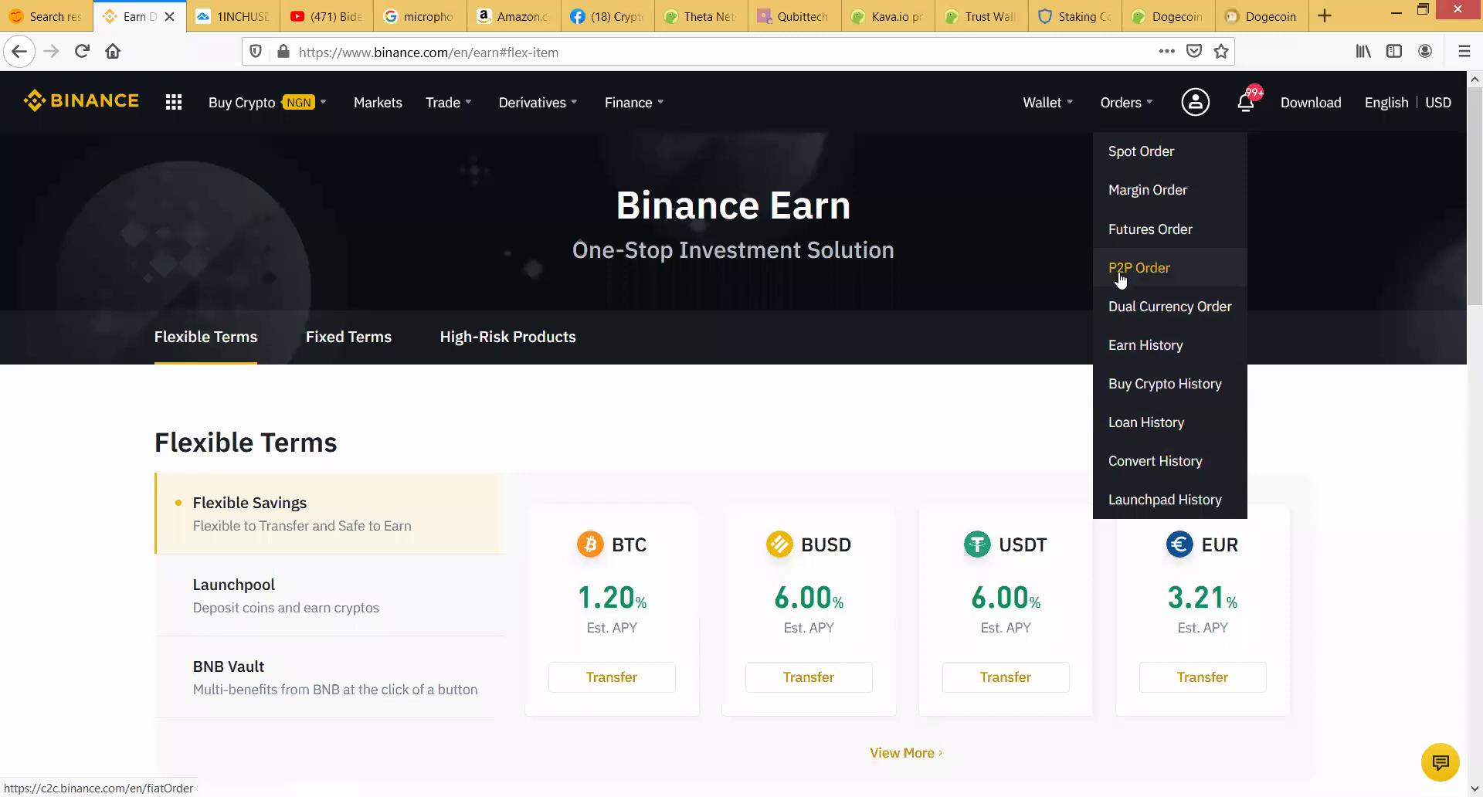
click(1133, 347)
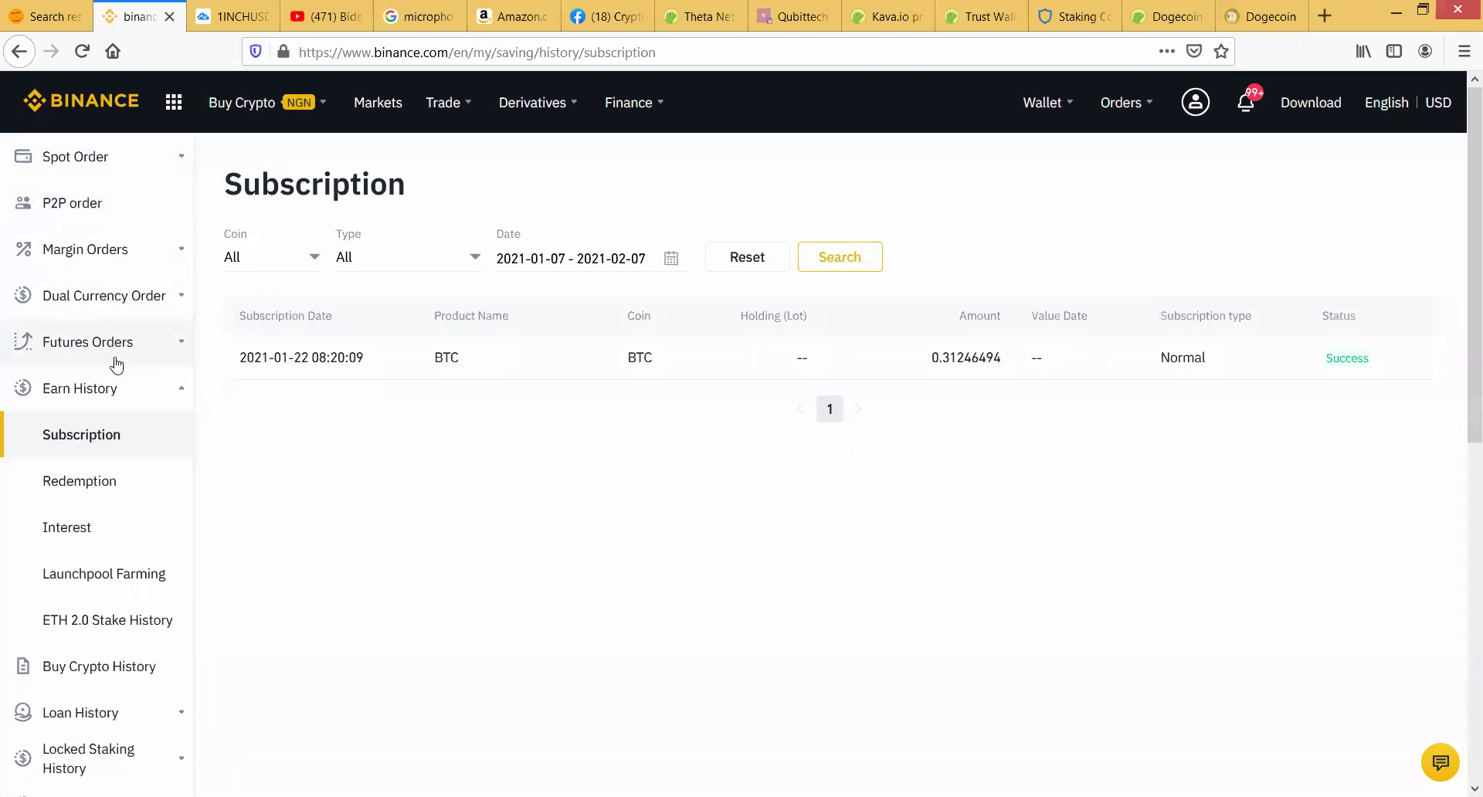
click(109, 395)
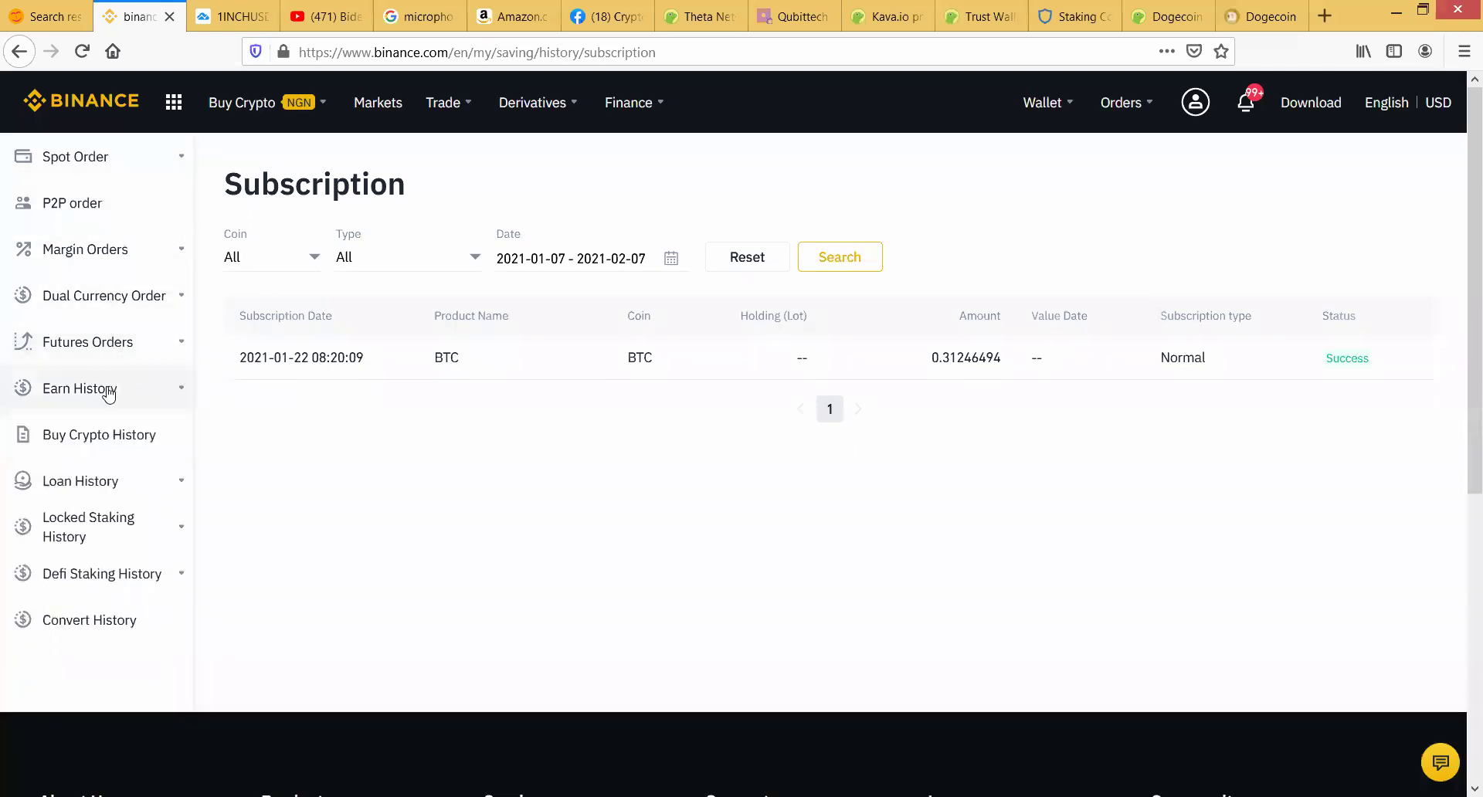
click(109, 396)
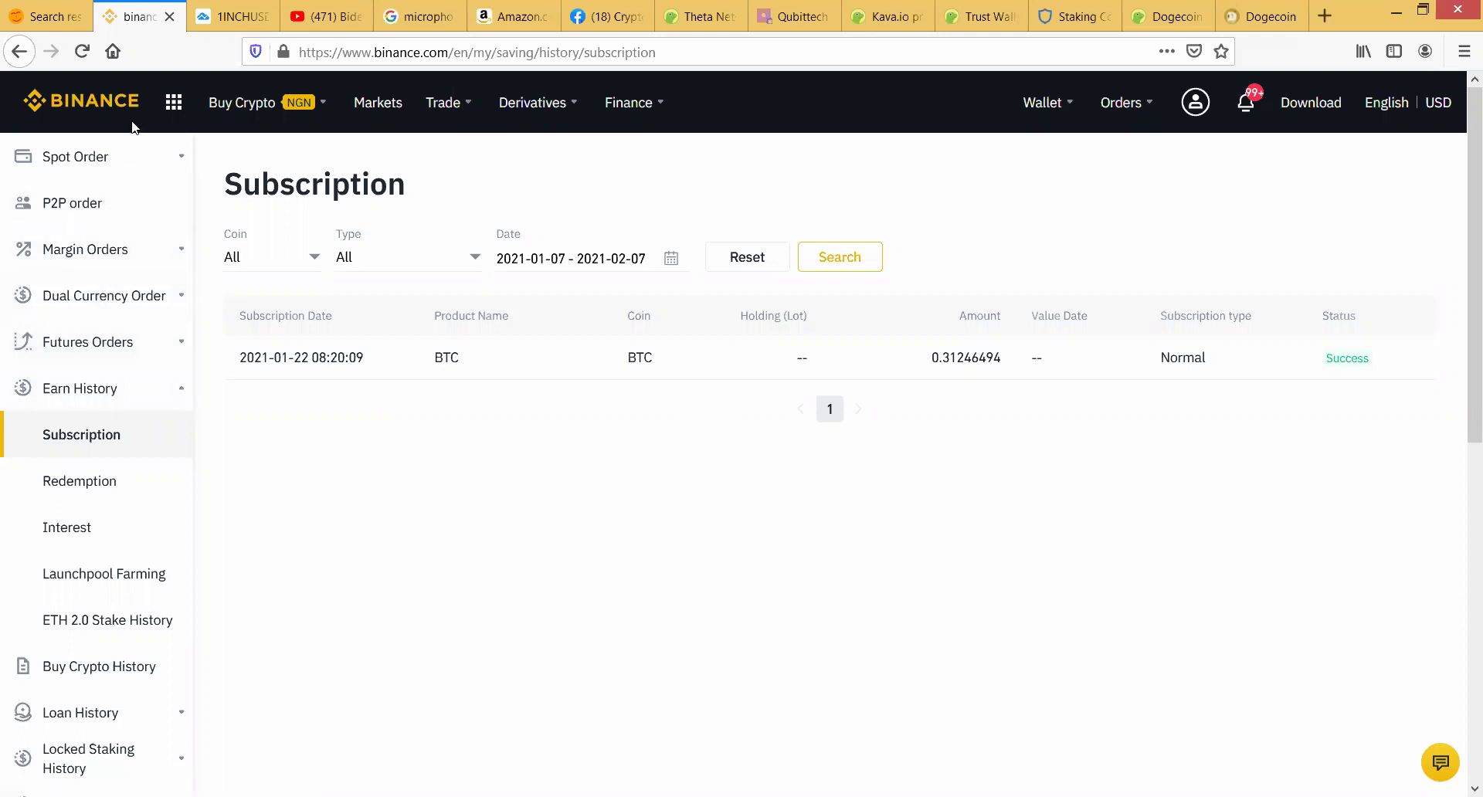
Step: Expand the spot order categories, look over the order and wallet options, and open the wallet Overview
click(184, 158)
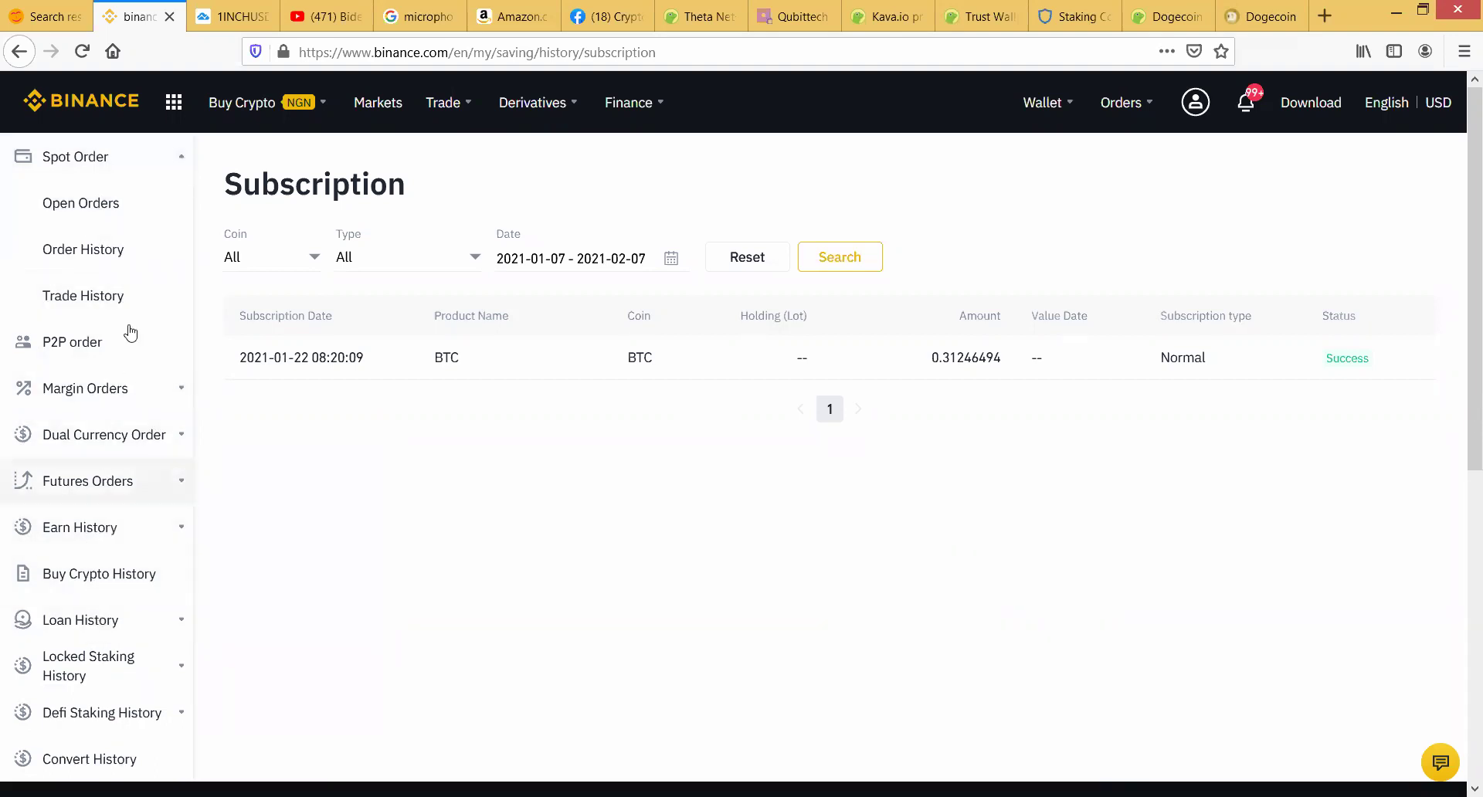
mouse_move(1113, 102)
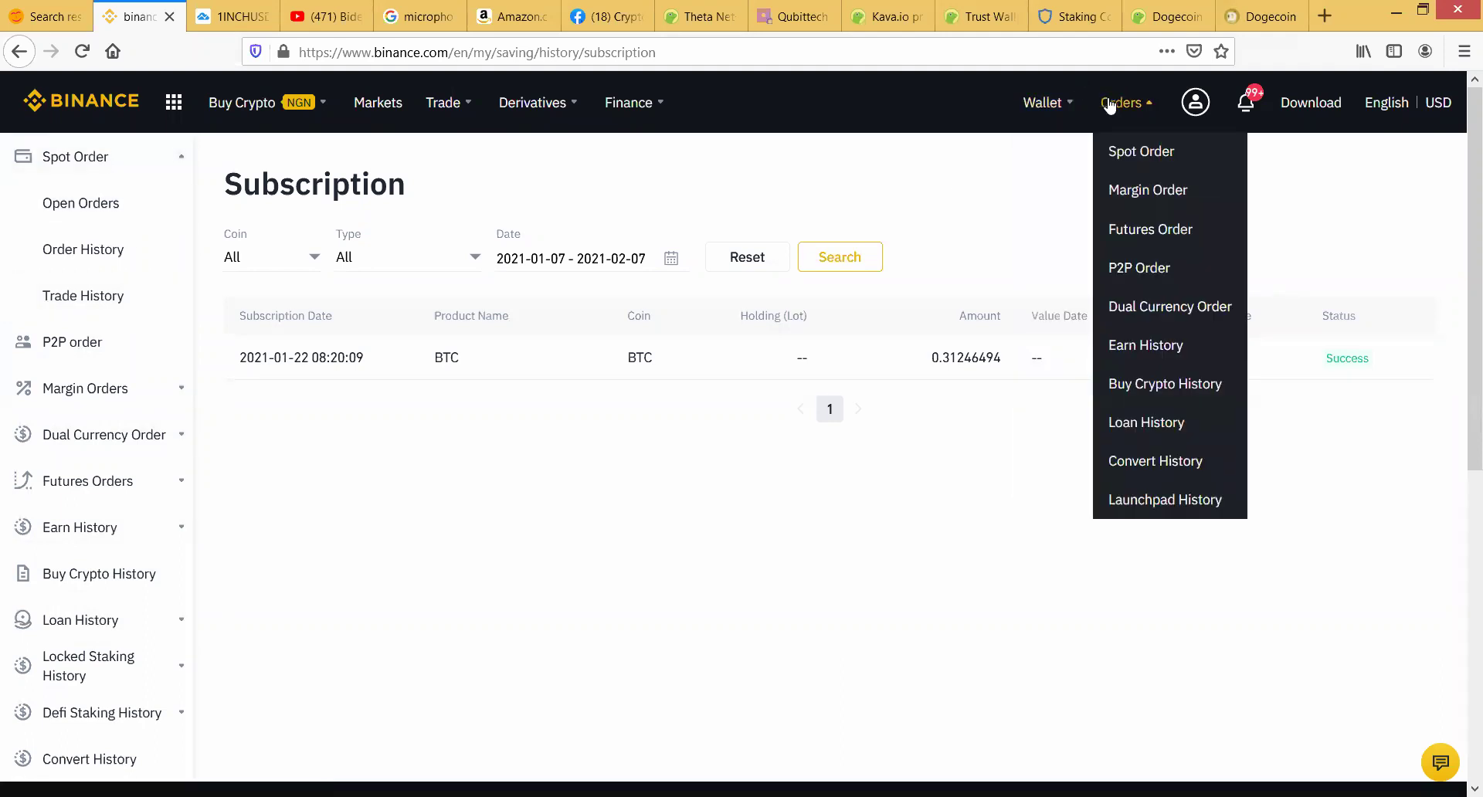
mouse_move(1066, 101)
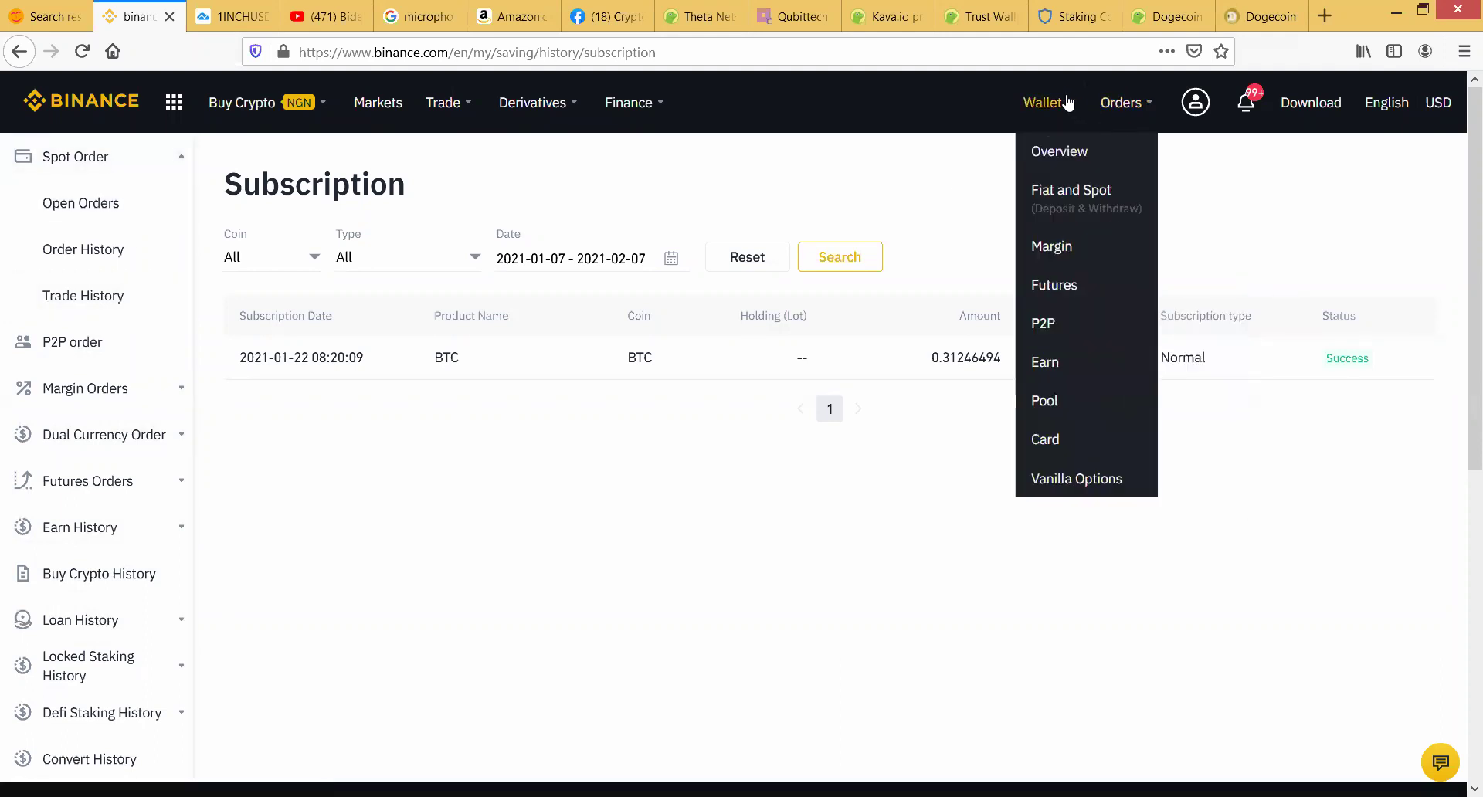
click(1060, 153)
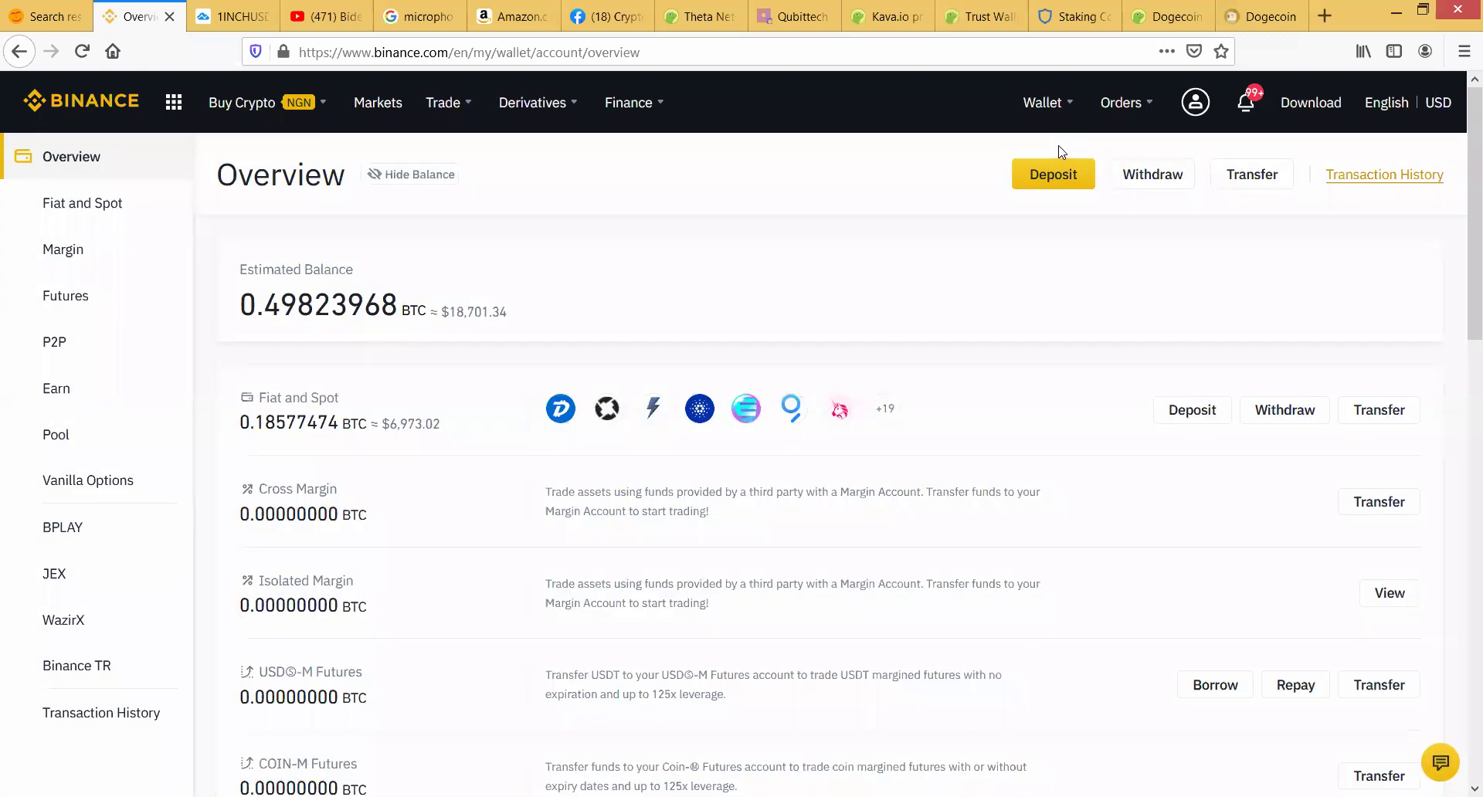
Step: Examine the wallet's balances by account type, marking out the Earn balance for comparison with the Fiat and Spot balance
scroll(1086, 351, down, 3)
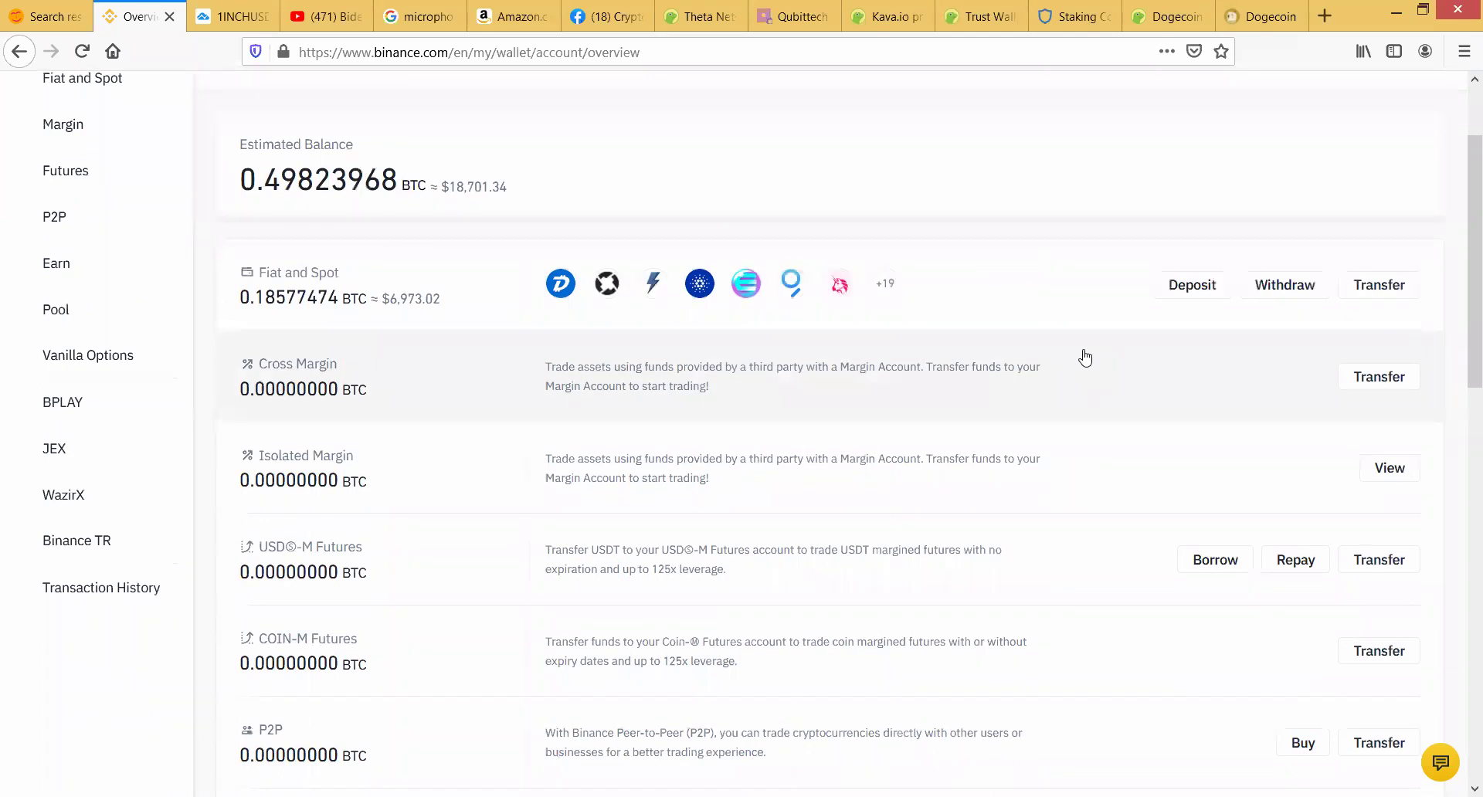
scroll(1120, 447, down, 3)
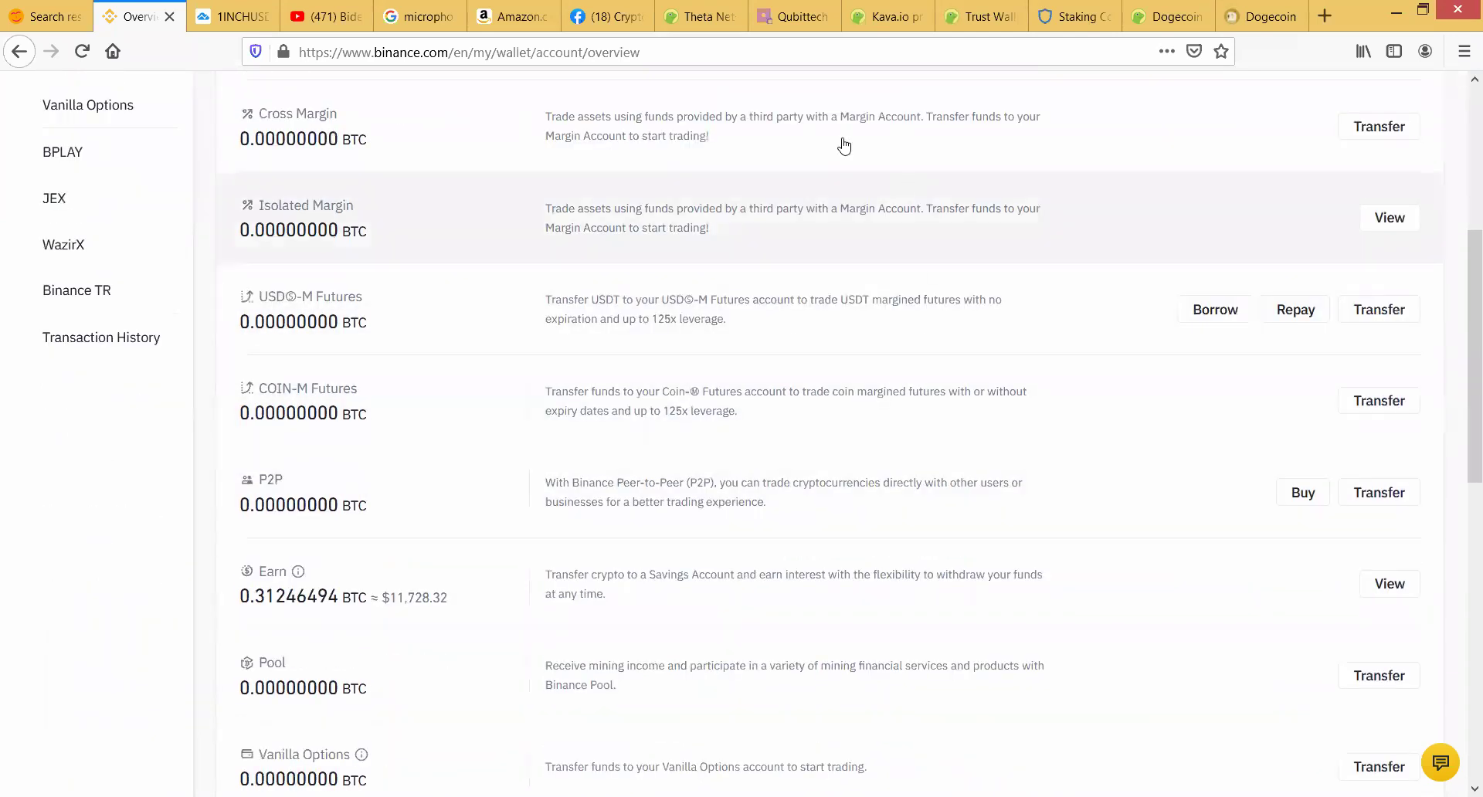
scroll(1263, 577, up, 3)
scroll(1265, 579, down, 3)
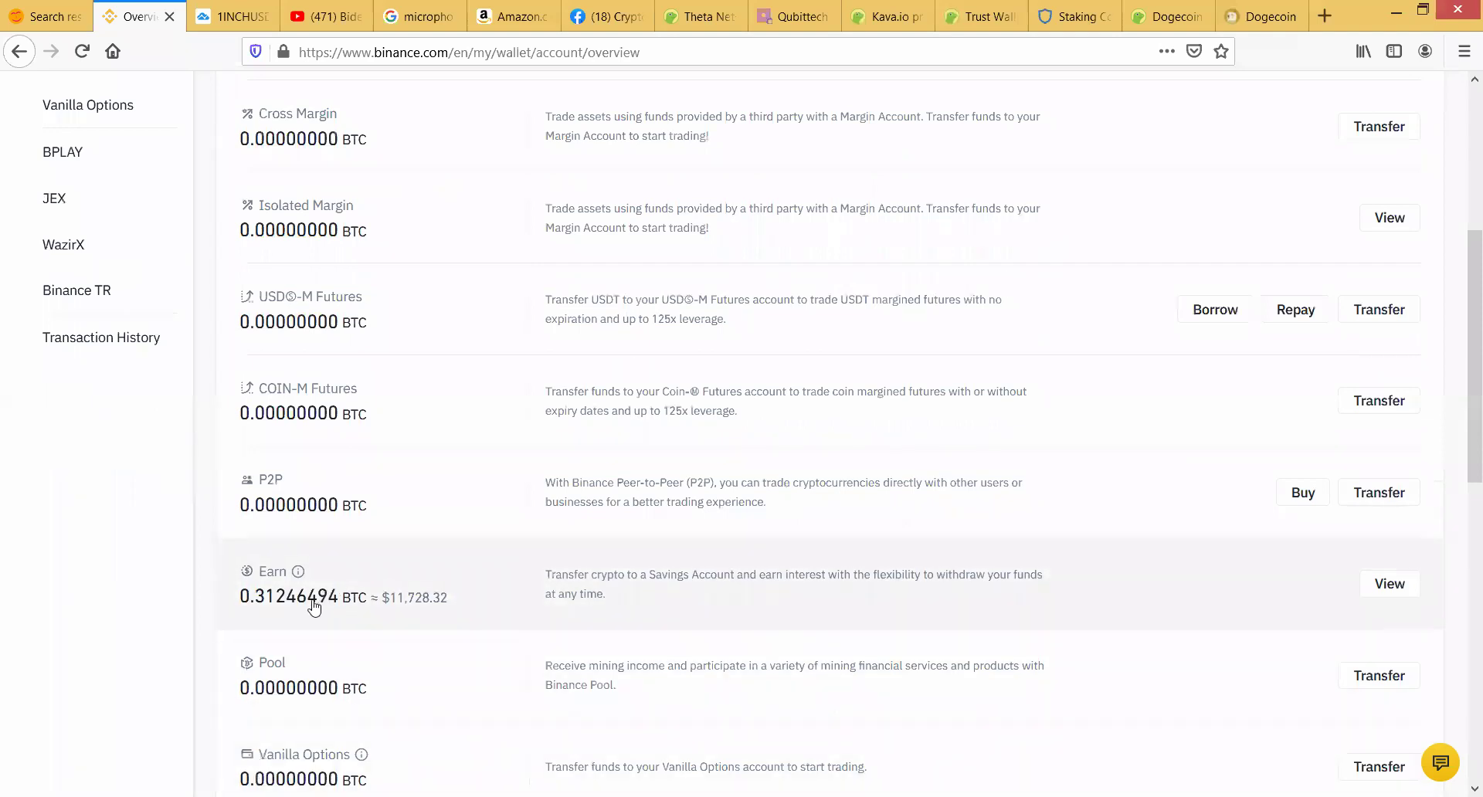
scroll(829, 697, down, 3)
scroll(835, 693, up, 3)
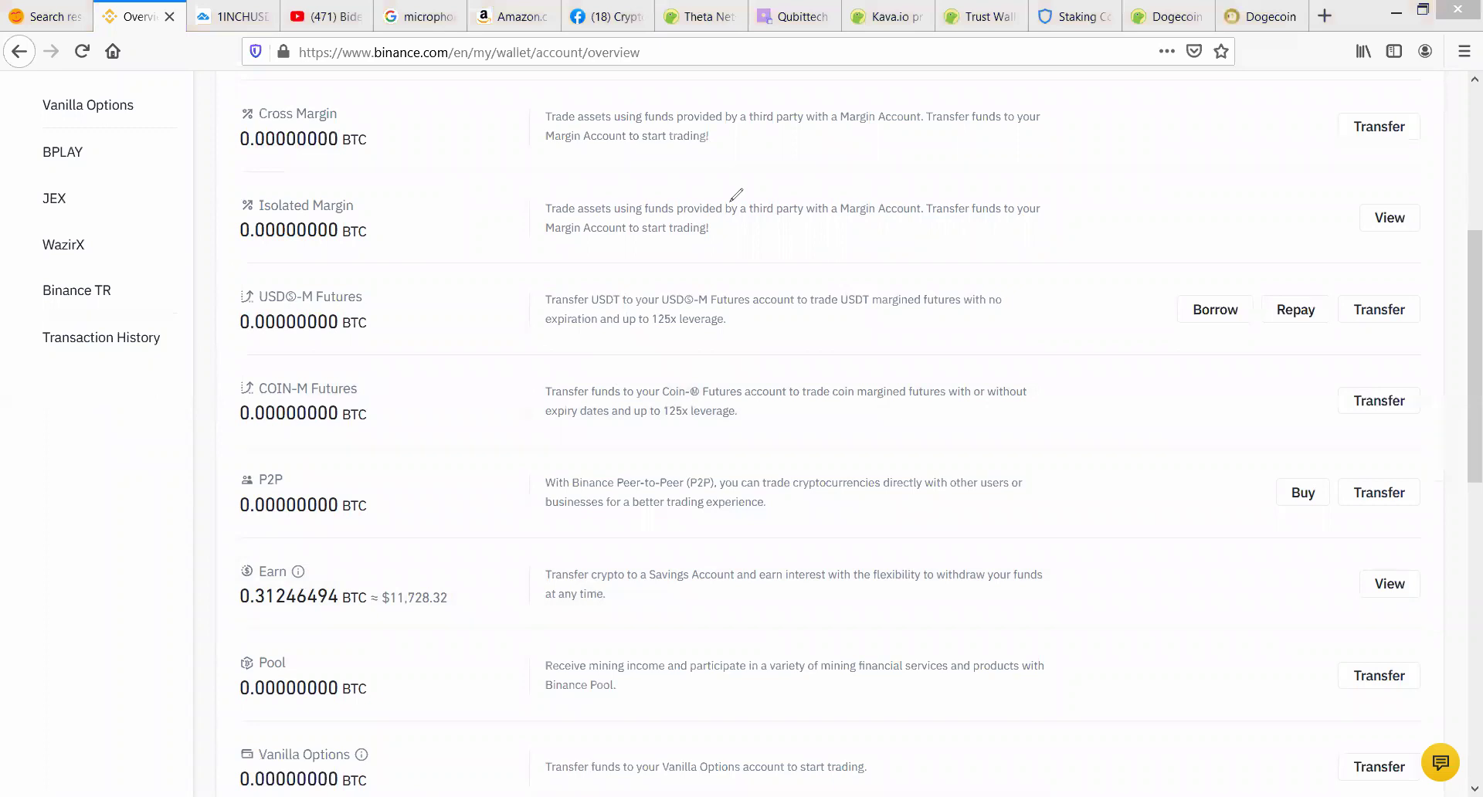
mouse_move(228, 566)
mouse_down()
mouse_move(389, 635)
mouse_move(594, 634)
mouse_up()
drag(597, 635, 596, 635)
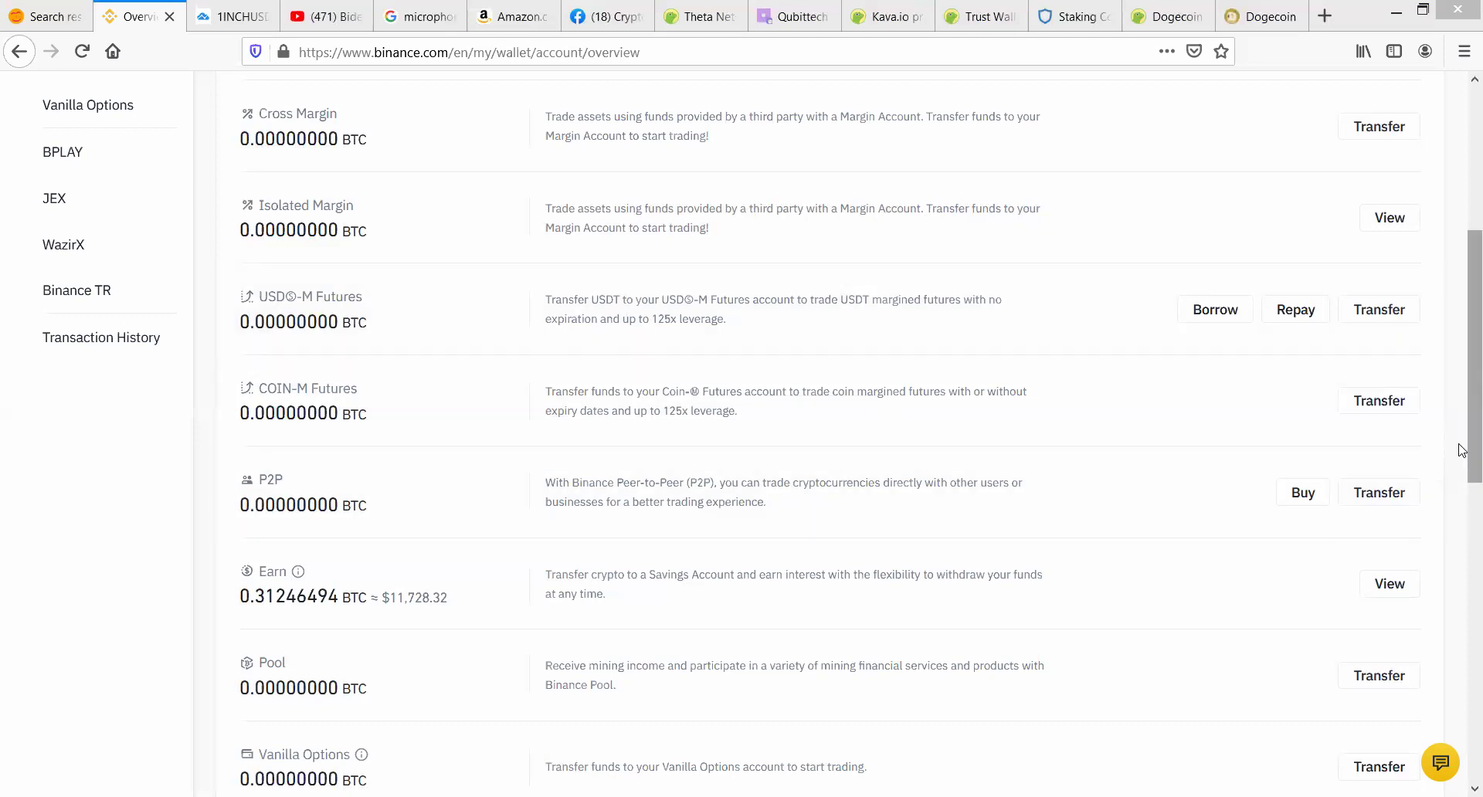
scroll(1462, 416, up, 2)
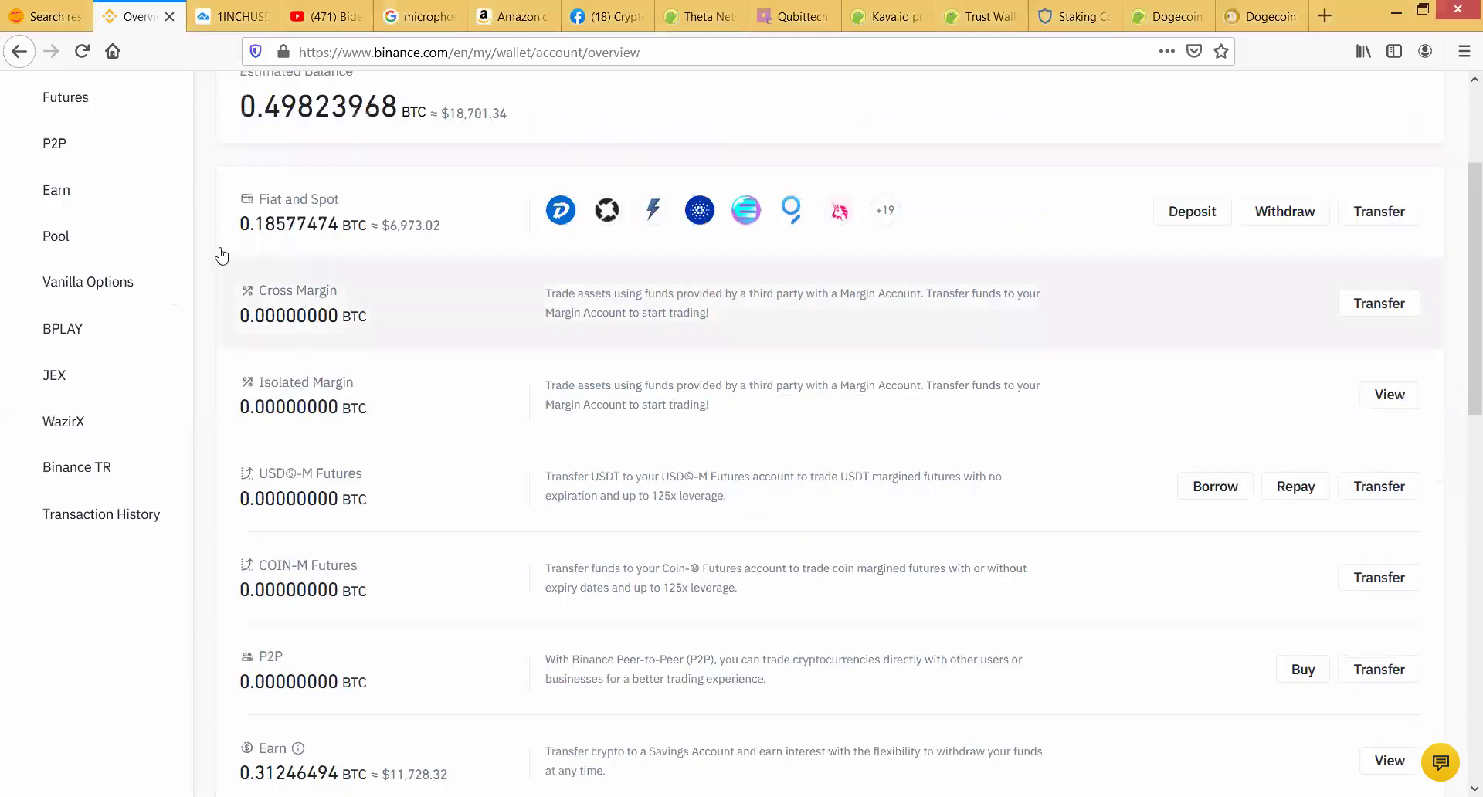
scroll(142, 137, up, 3)
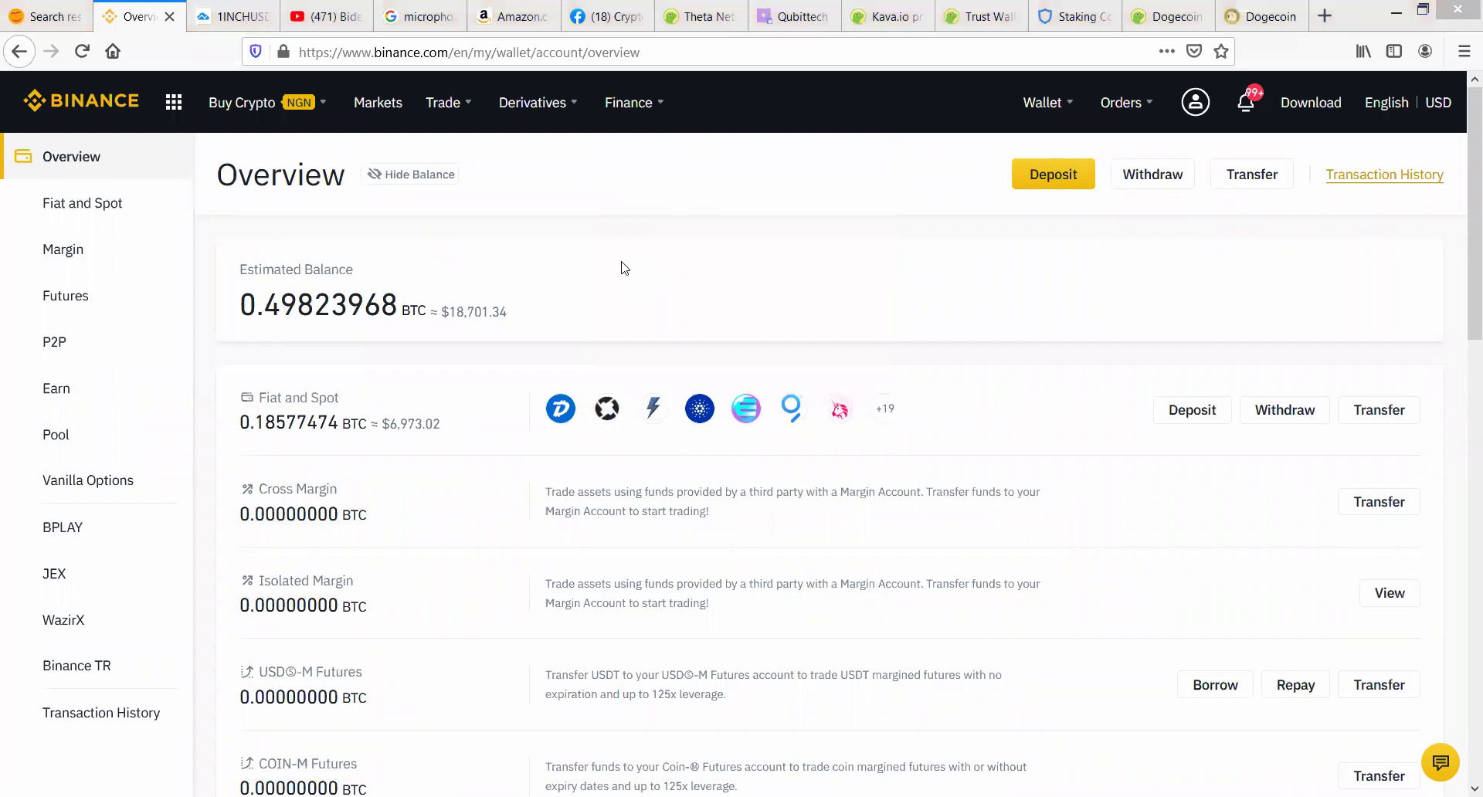
Step: Reopen the Binance Earn page and review its high-risk, fixed-term and flexible products
mouse_move(627, 108)
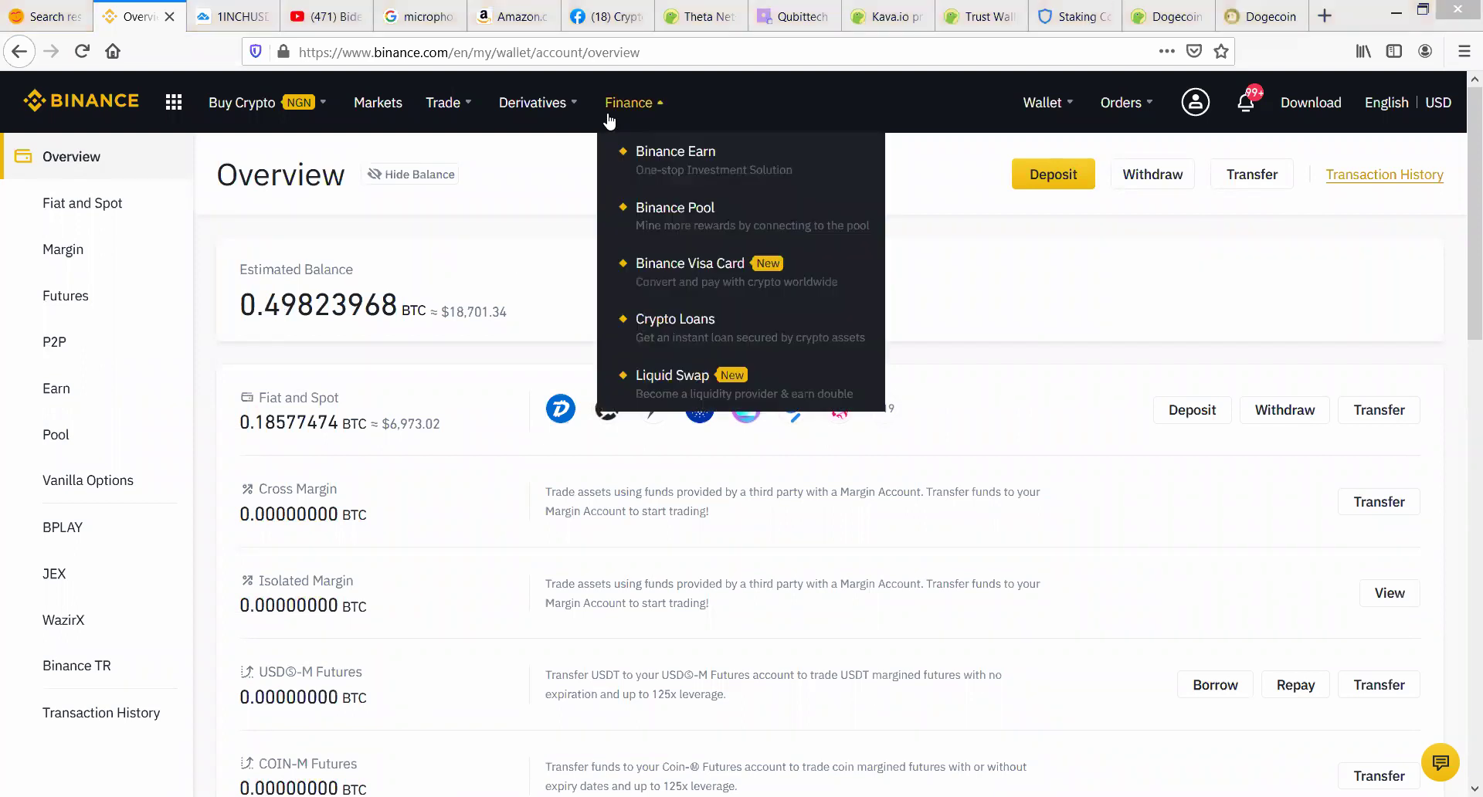
click(655, 158)
scroll(616, 683, down, 2)
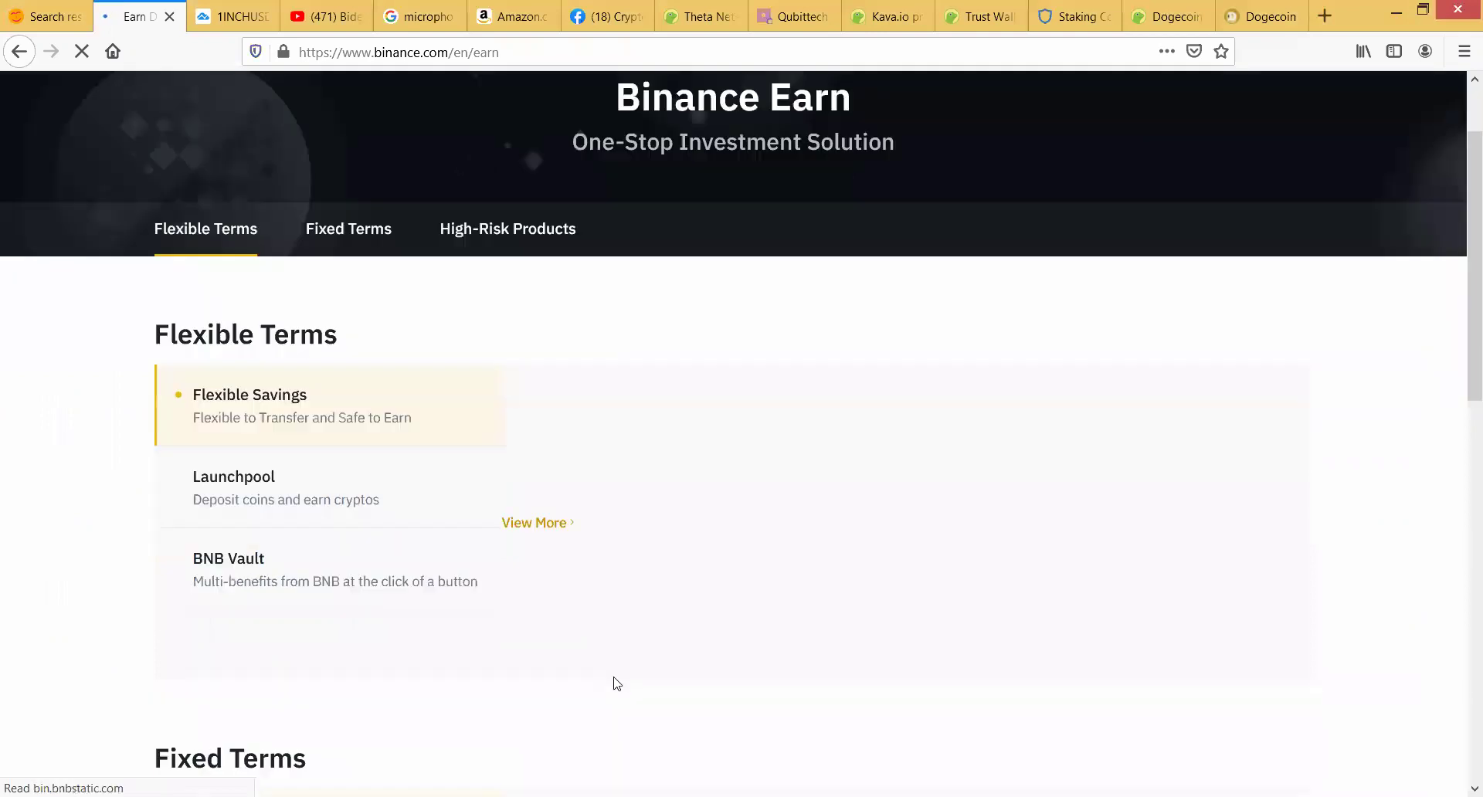
scroll(616, 683, down, 10)
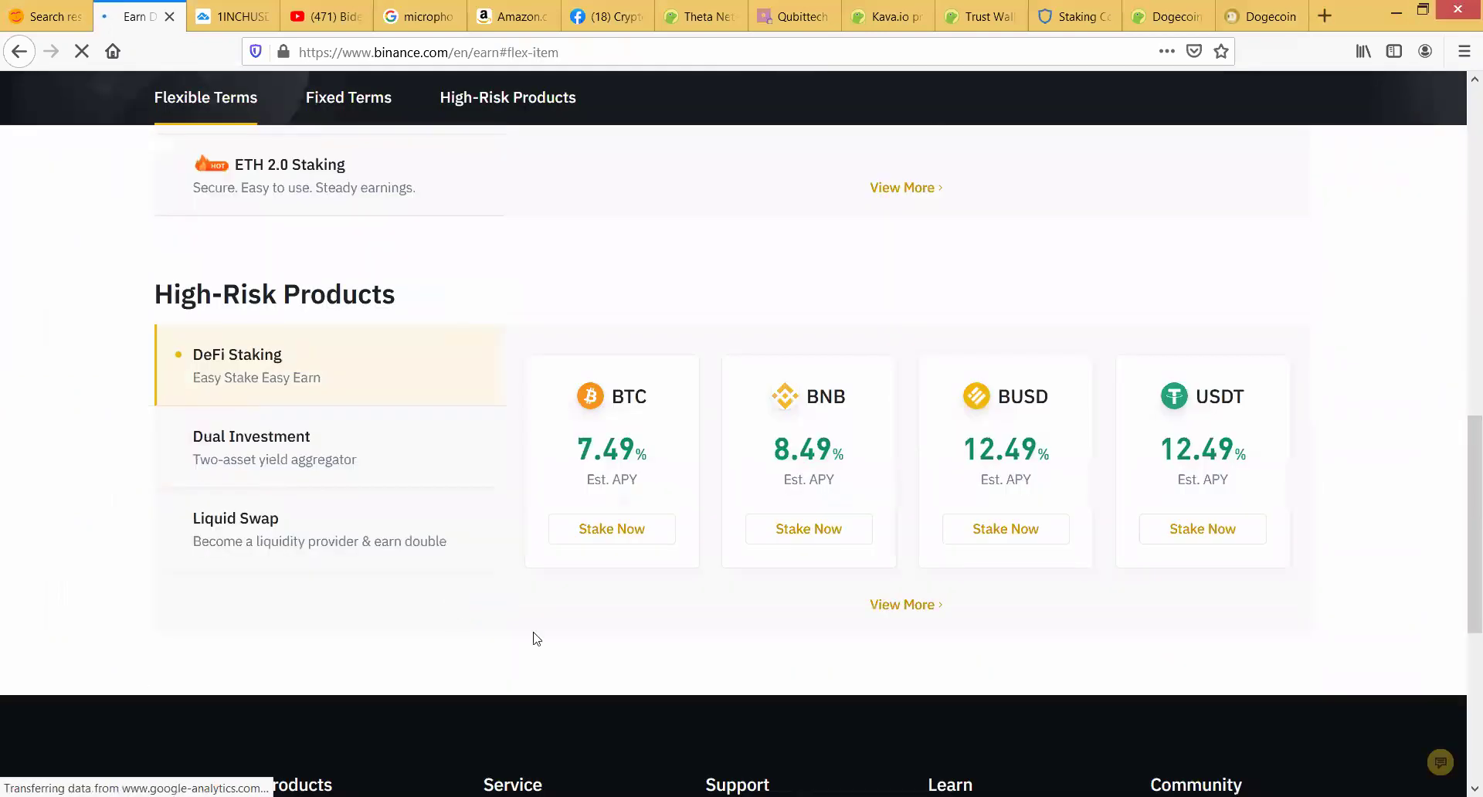
scroll(722, 595, up, 2)
scroll(1027, 639, up, 6)
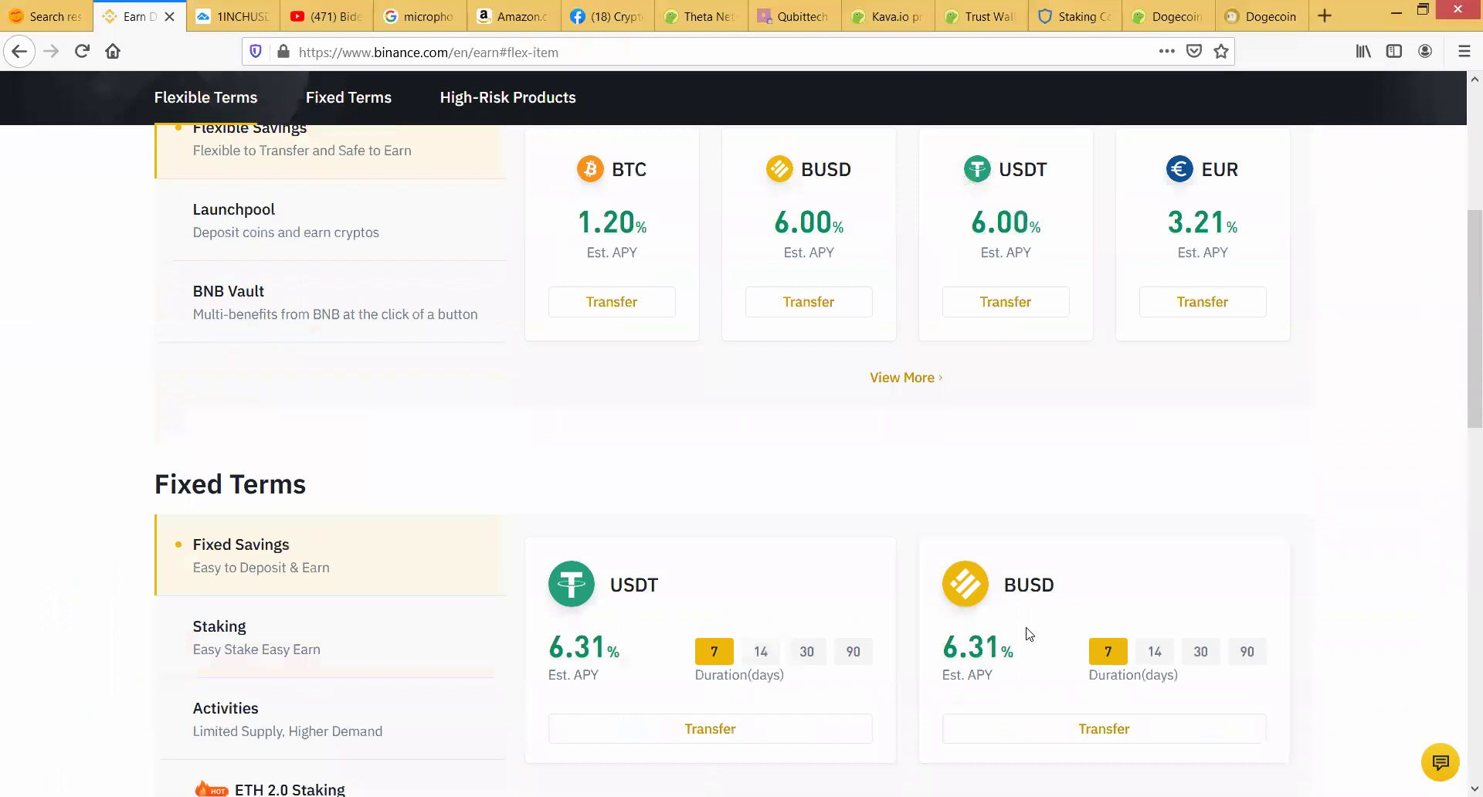
scroll(873, 626, up, 3)
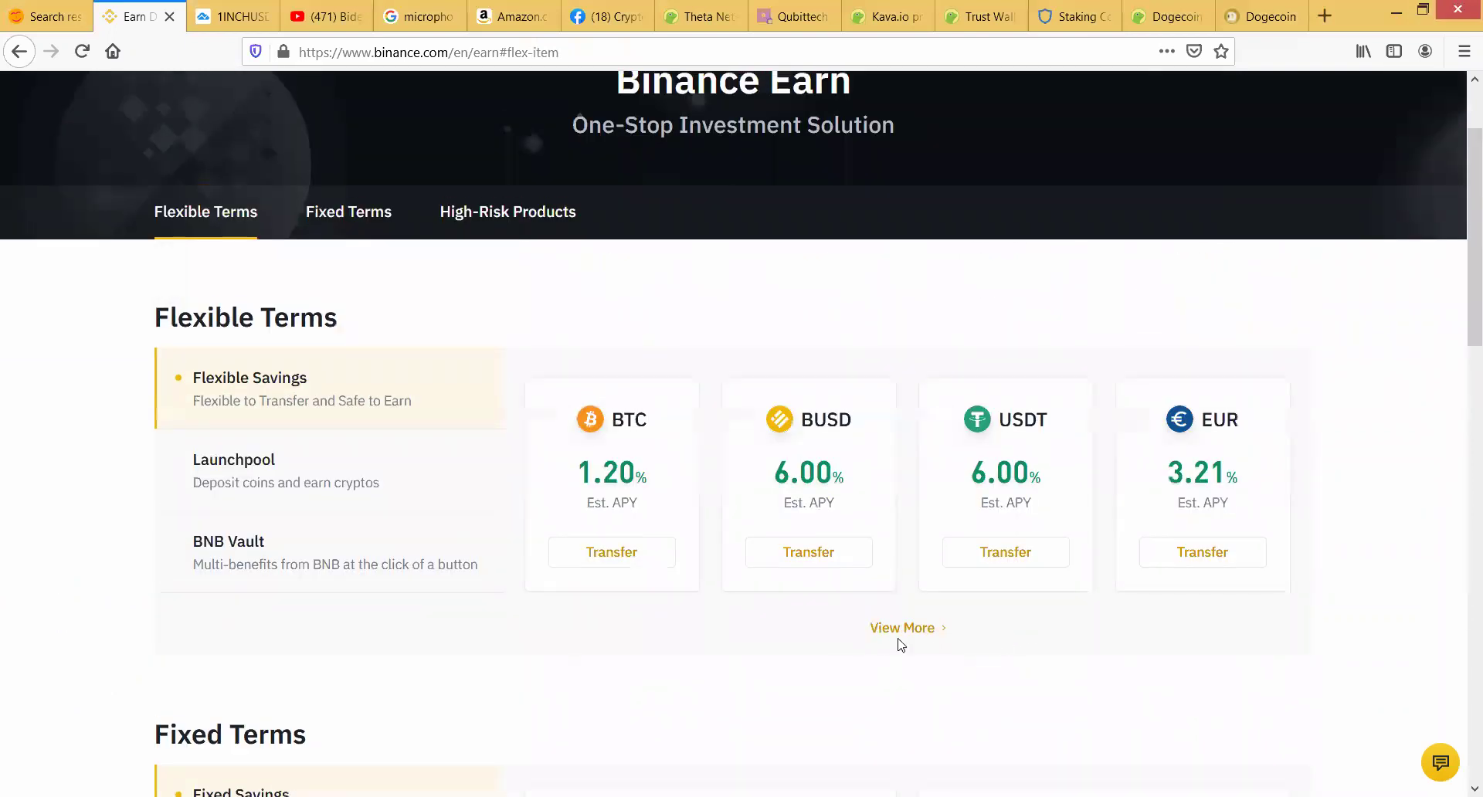
Step: Open the full Flexible Savings listing and look through the Flexible Savings, Locked Savings and Activities offers
click(901, 631)
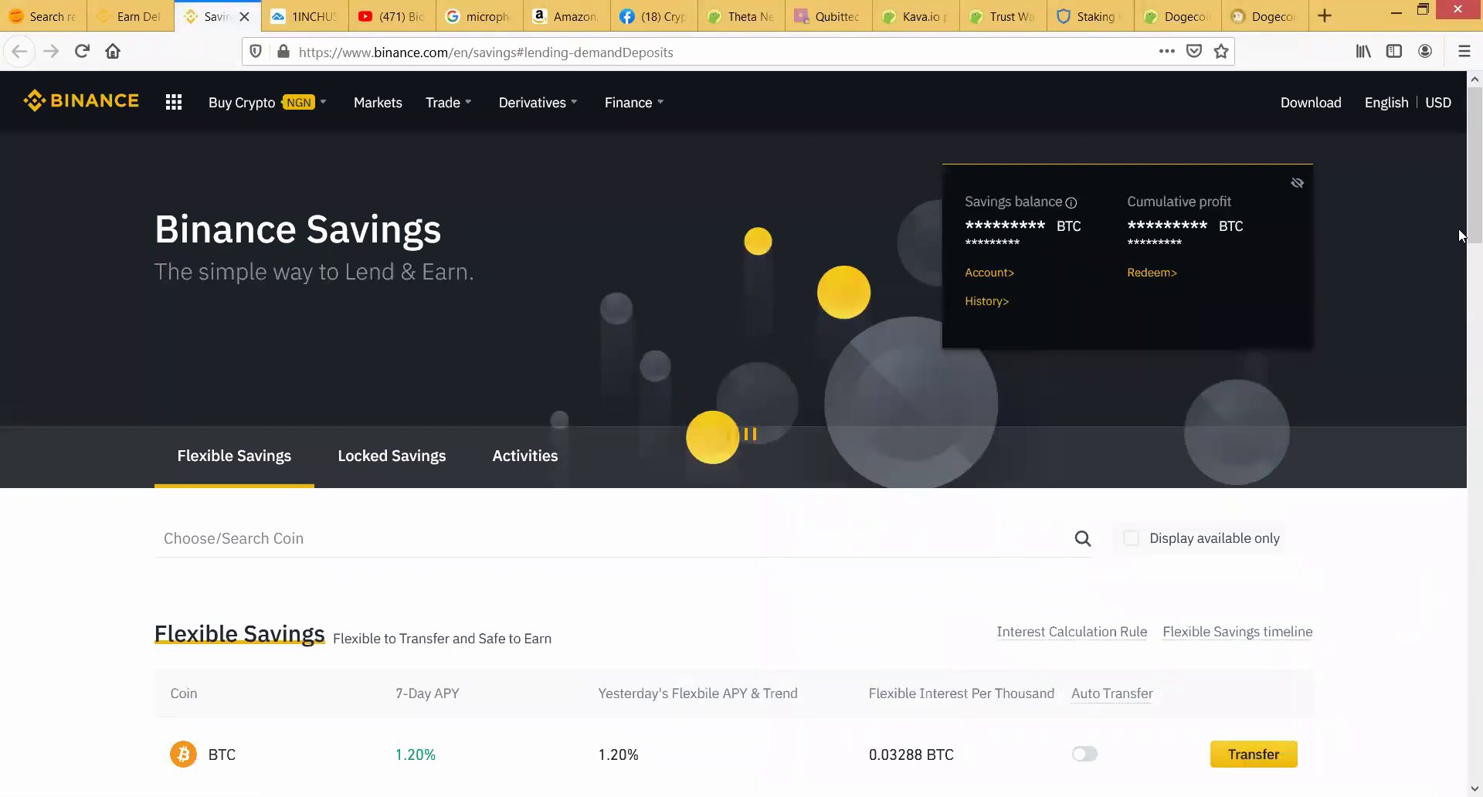
scroll(1462, 232, down, 6)
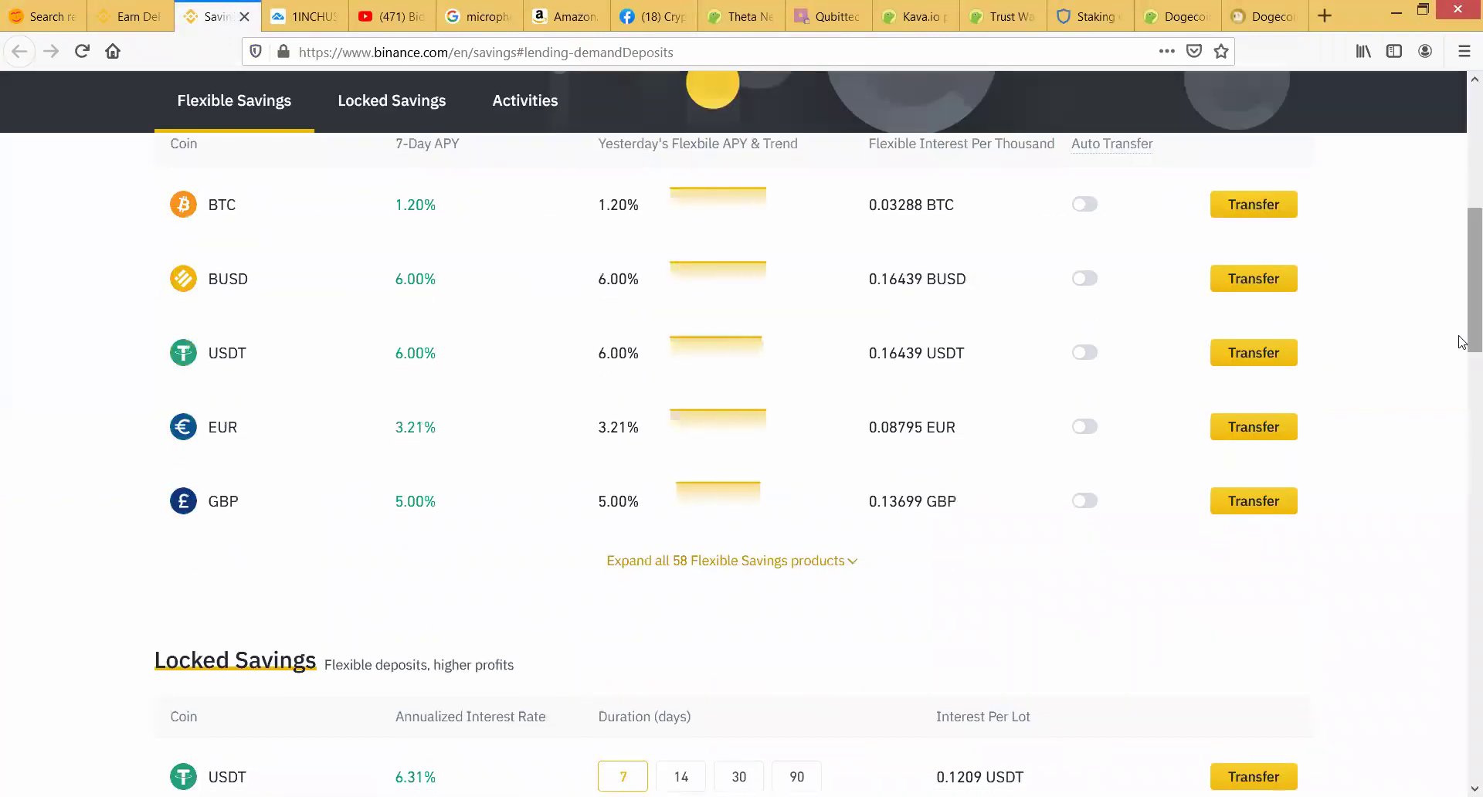
scroll(1462, 341, down, 2)
scroll(1462, 340, up, 5)
scroll(1462, 341, down, 6)
scroll(1462, 341, down, 5)
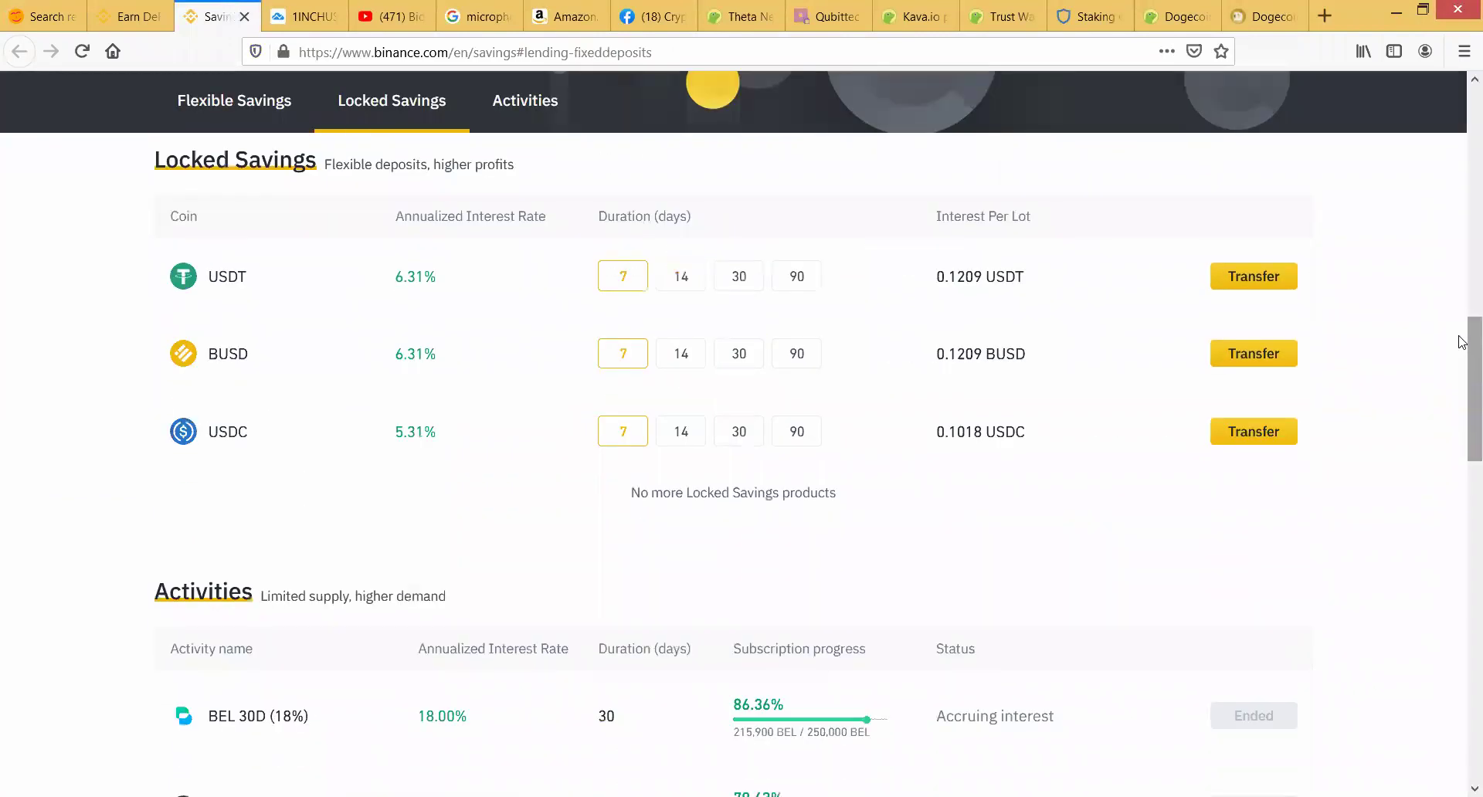
scroll(1462, 341, down, 5)
scroll(1461, 340, down, 8)
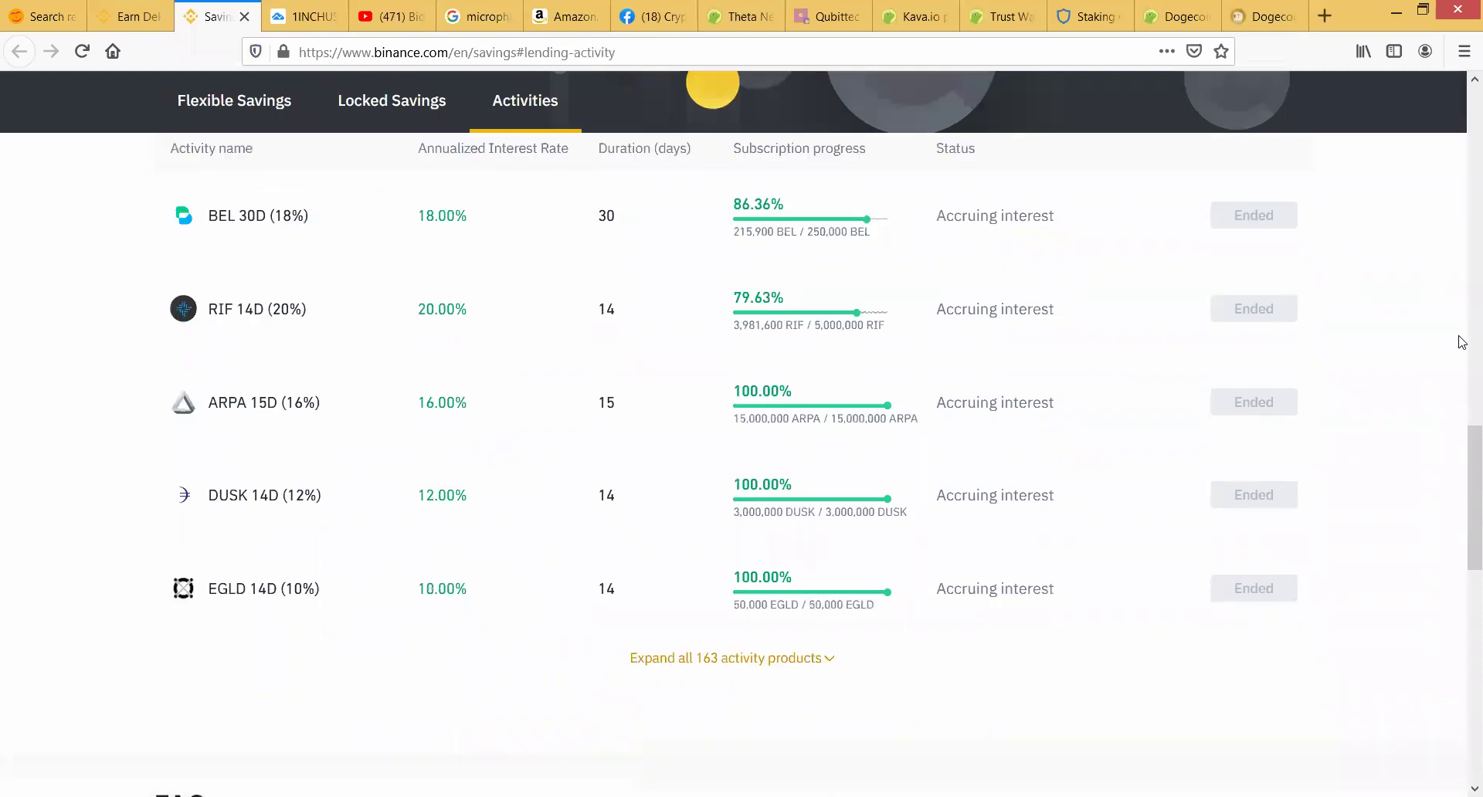
scroll(1462, 341, up, 7)
scroll(1462, 341, down, 1)
Step: Expand the complete list of activity products and review their interest rates, durations and subscription status
click(763, 662)
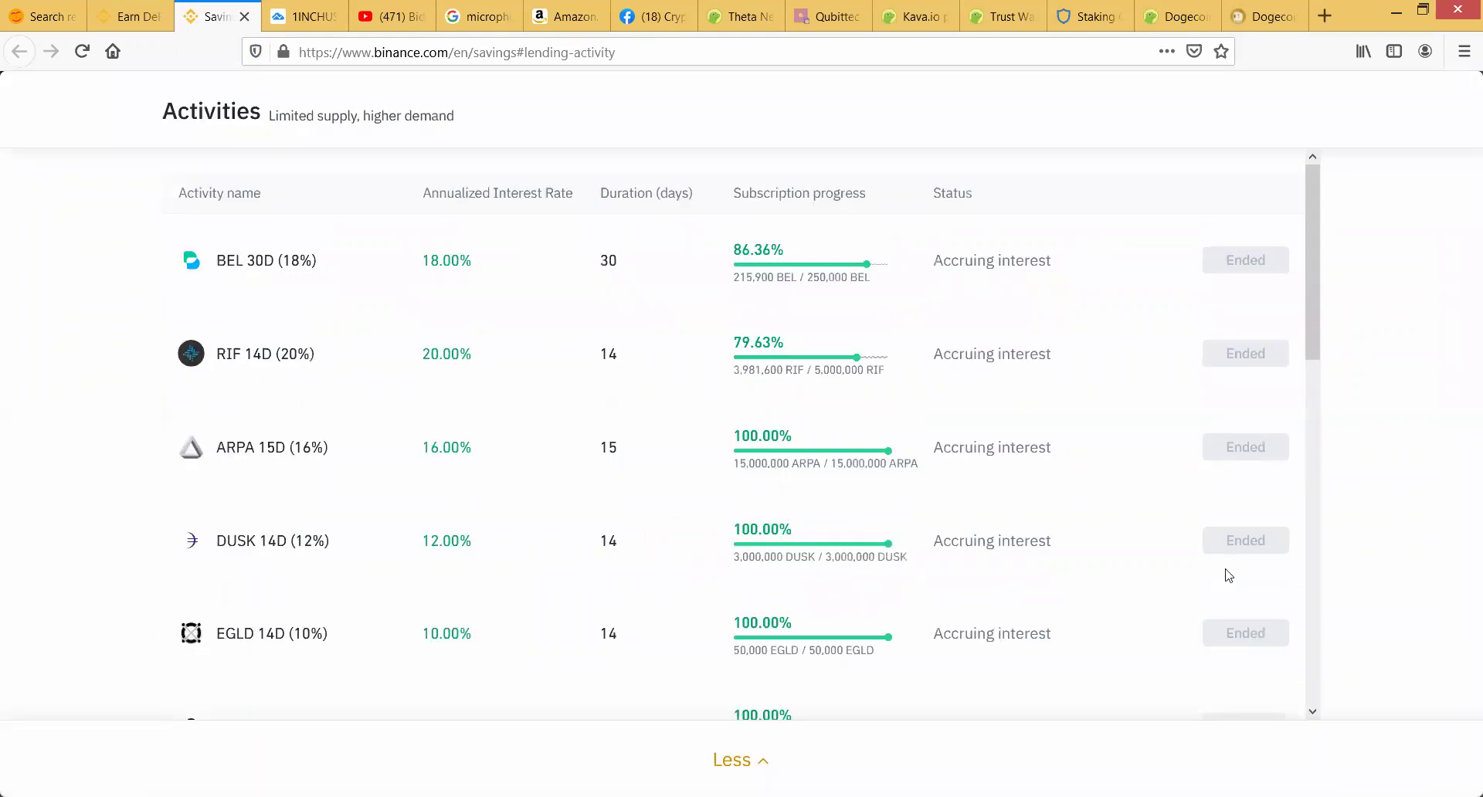
drag(1310, 255, 1311, 662)
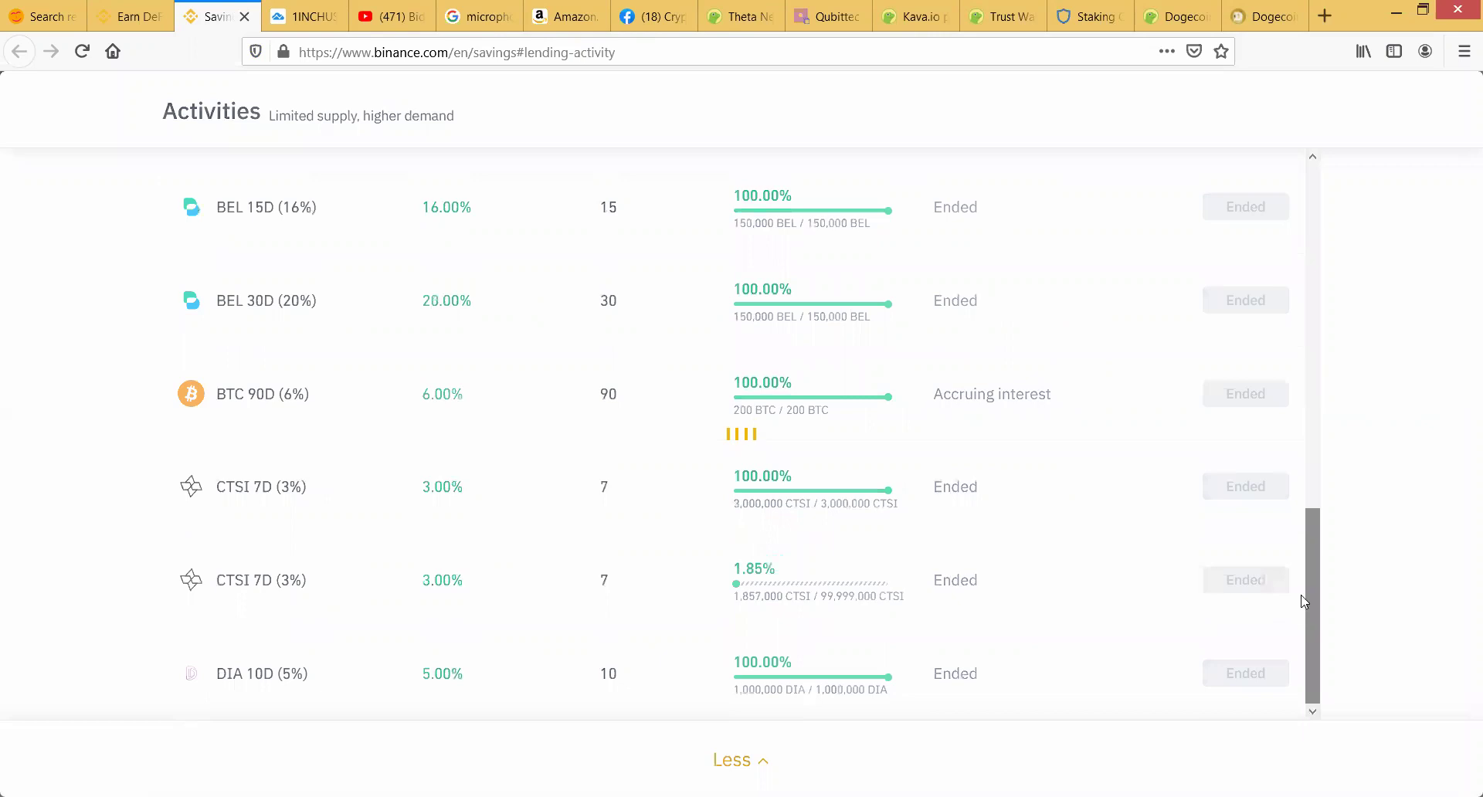
drag(1311, 595, 1318, 483)
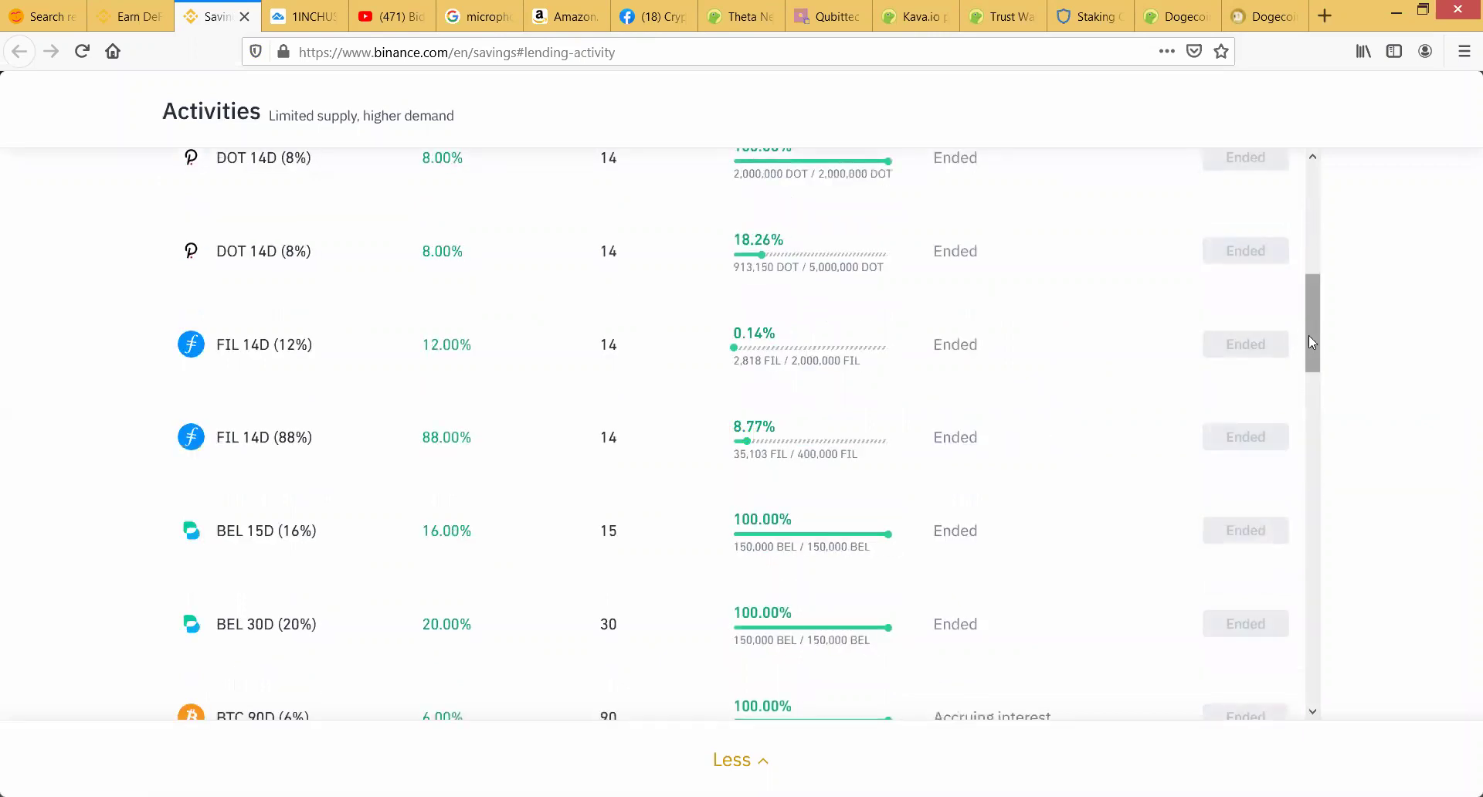
drag(1309, 335, 1364, 169)
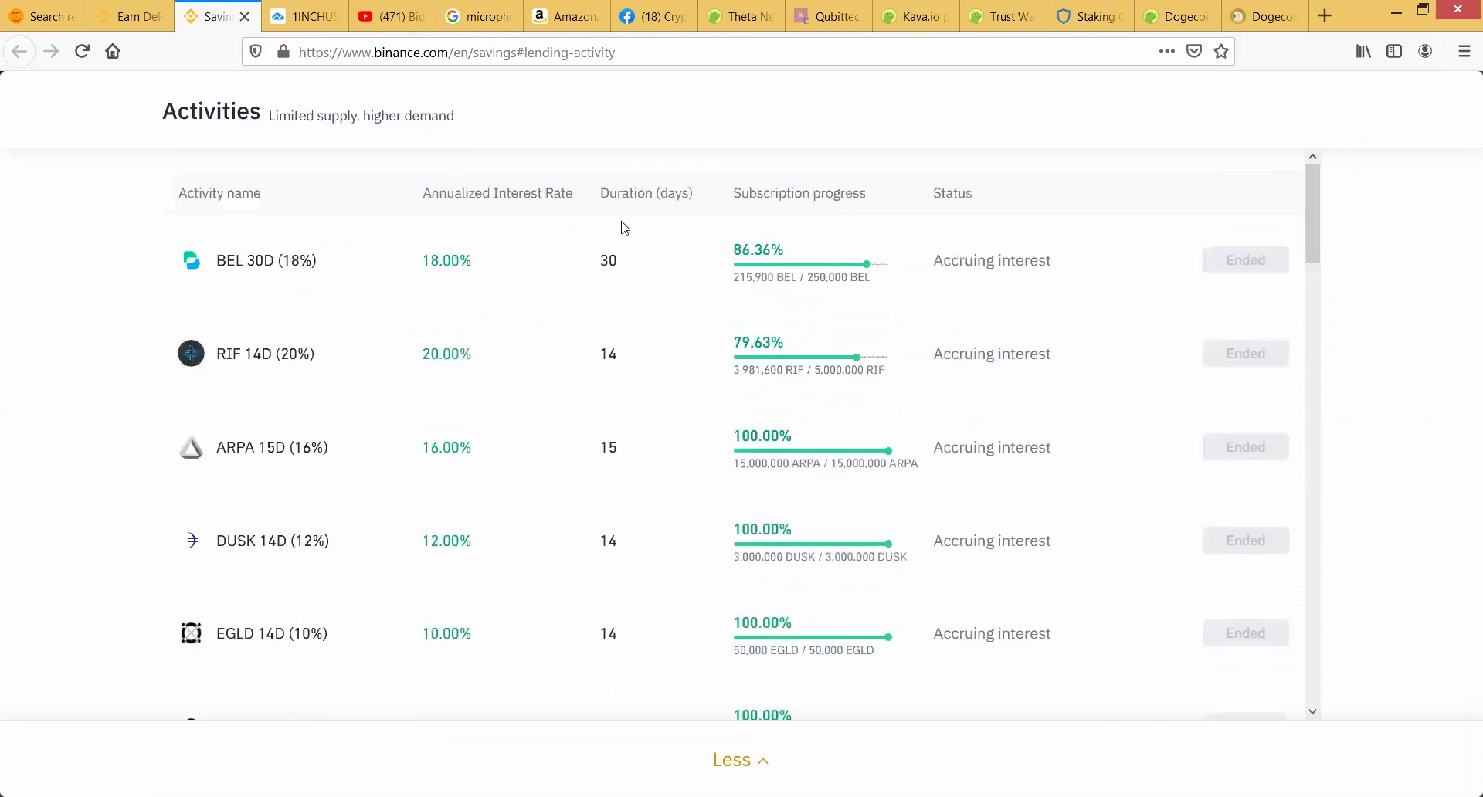
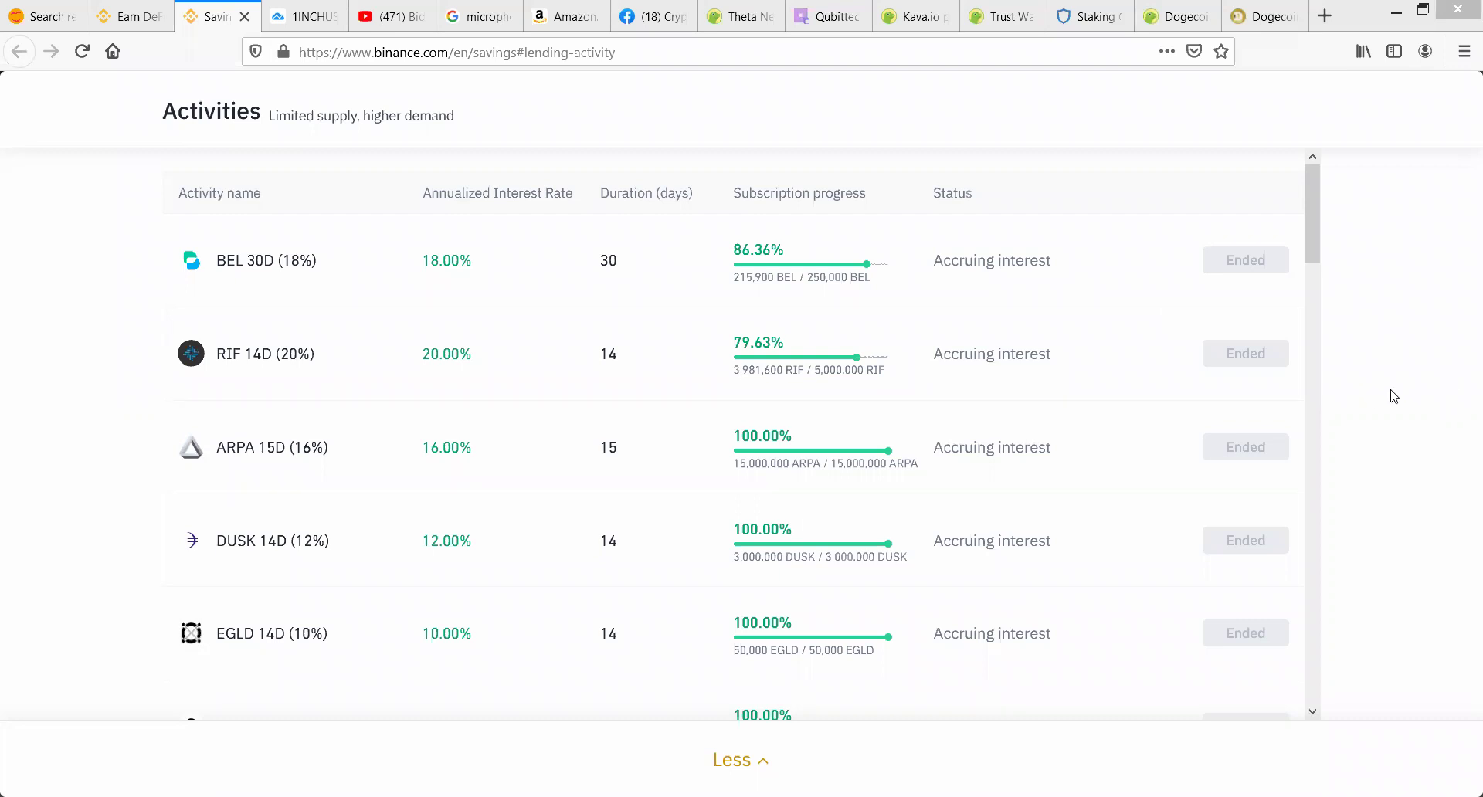
Step: Return to the Binance Earn tab, open the Classic trading view, and look over the BTC/USDT chart, order form and open orders
click(150, 19)
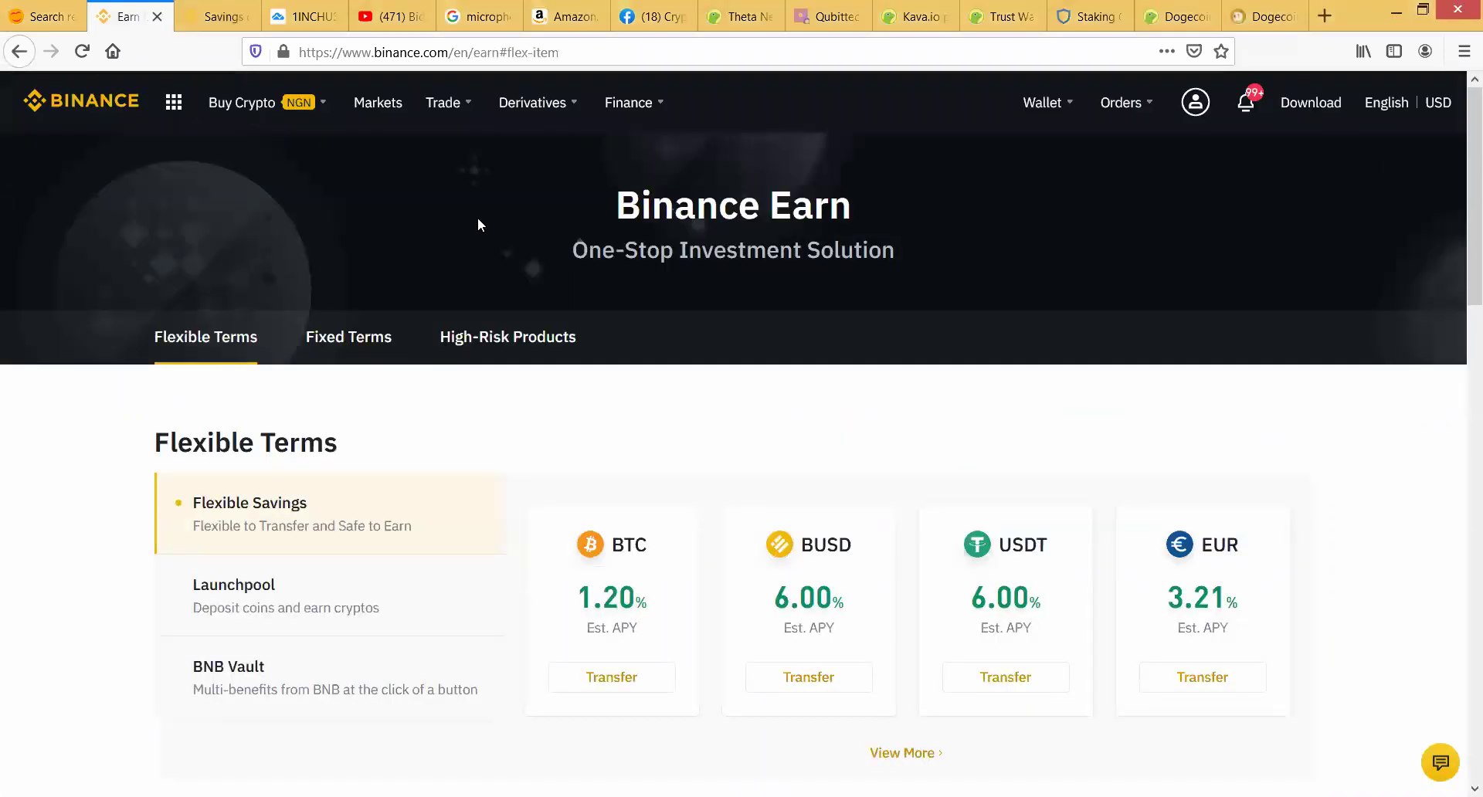
mouse_move(465, 123)
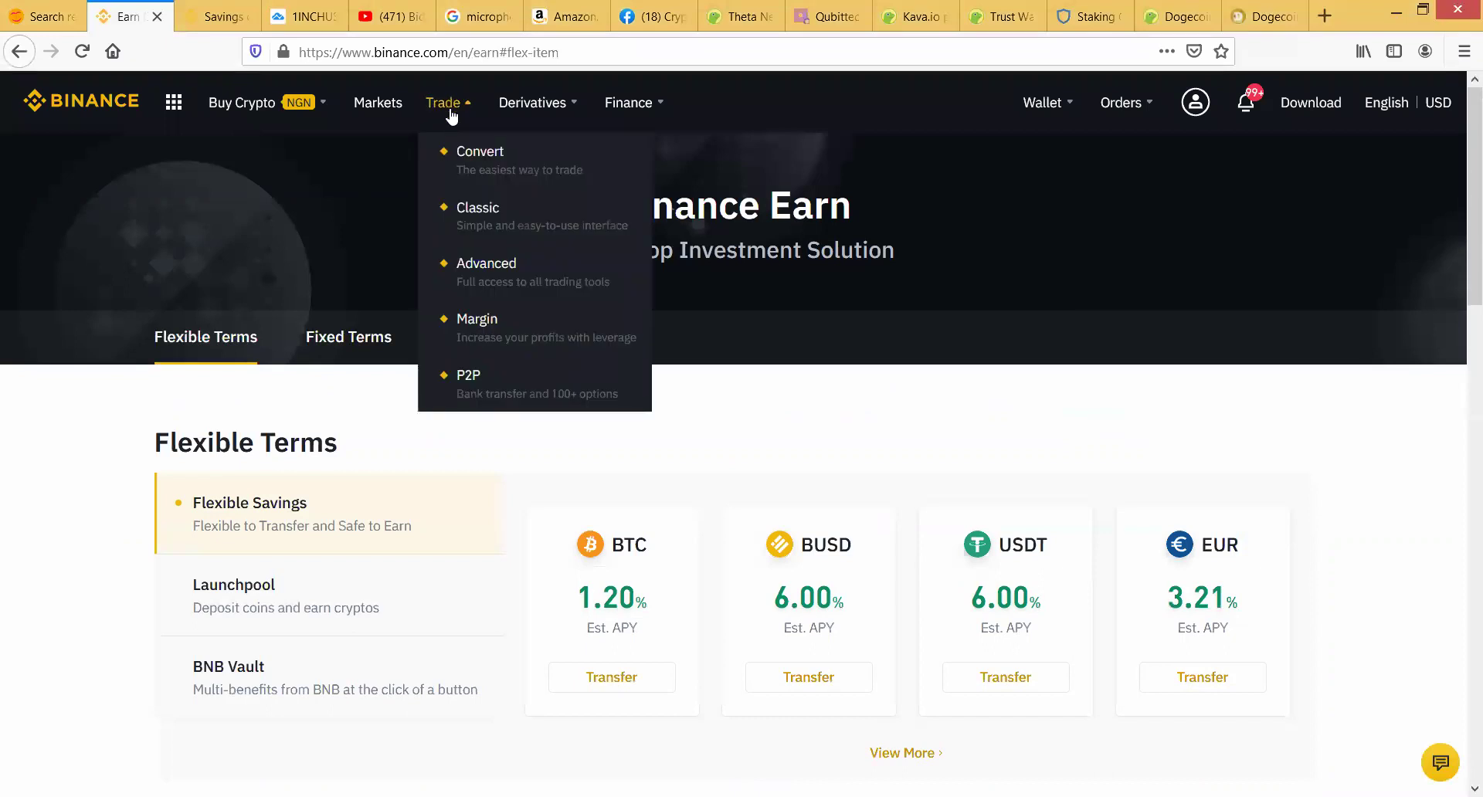
click(482, 213)
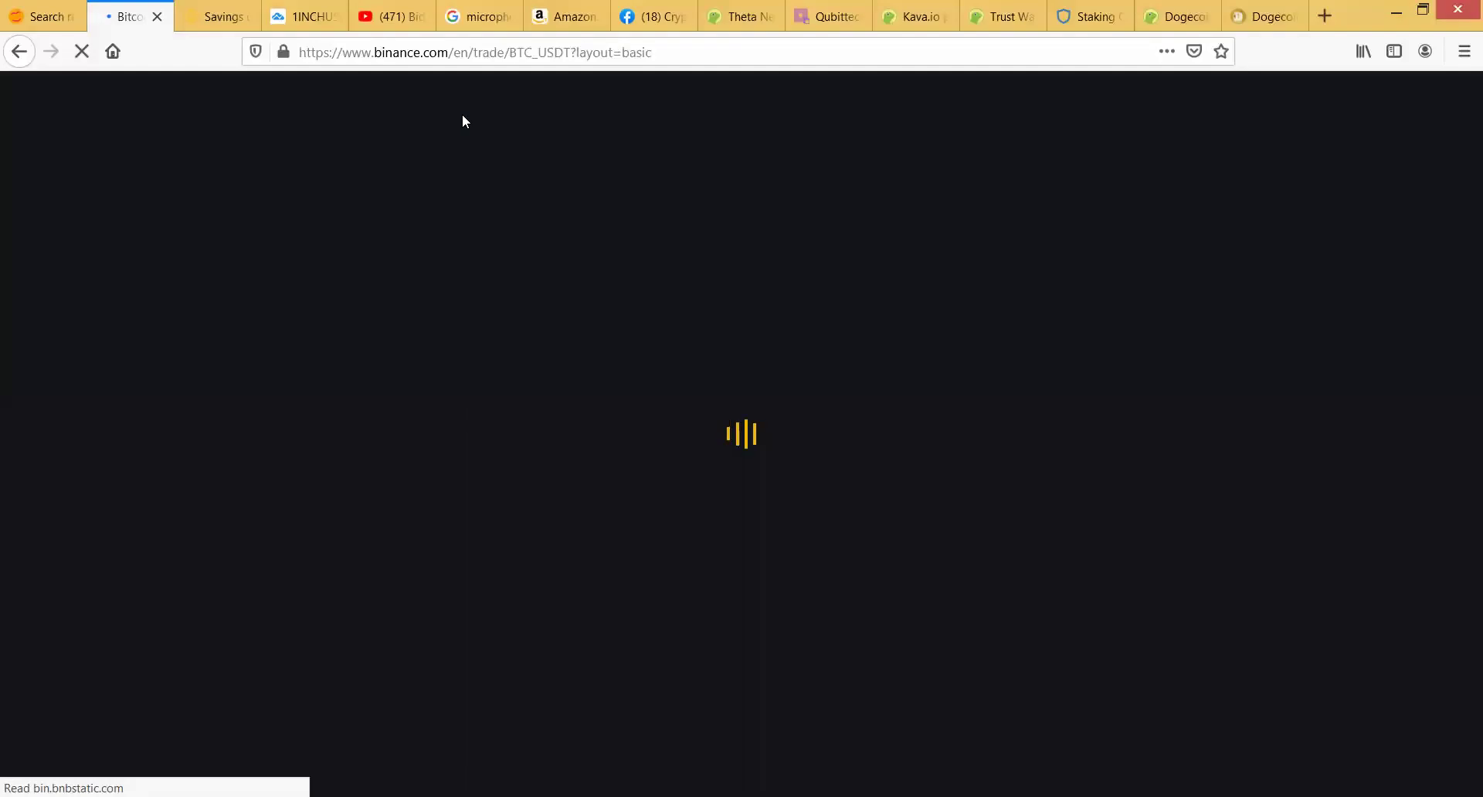
mouse_move(464, 122)
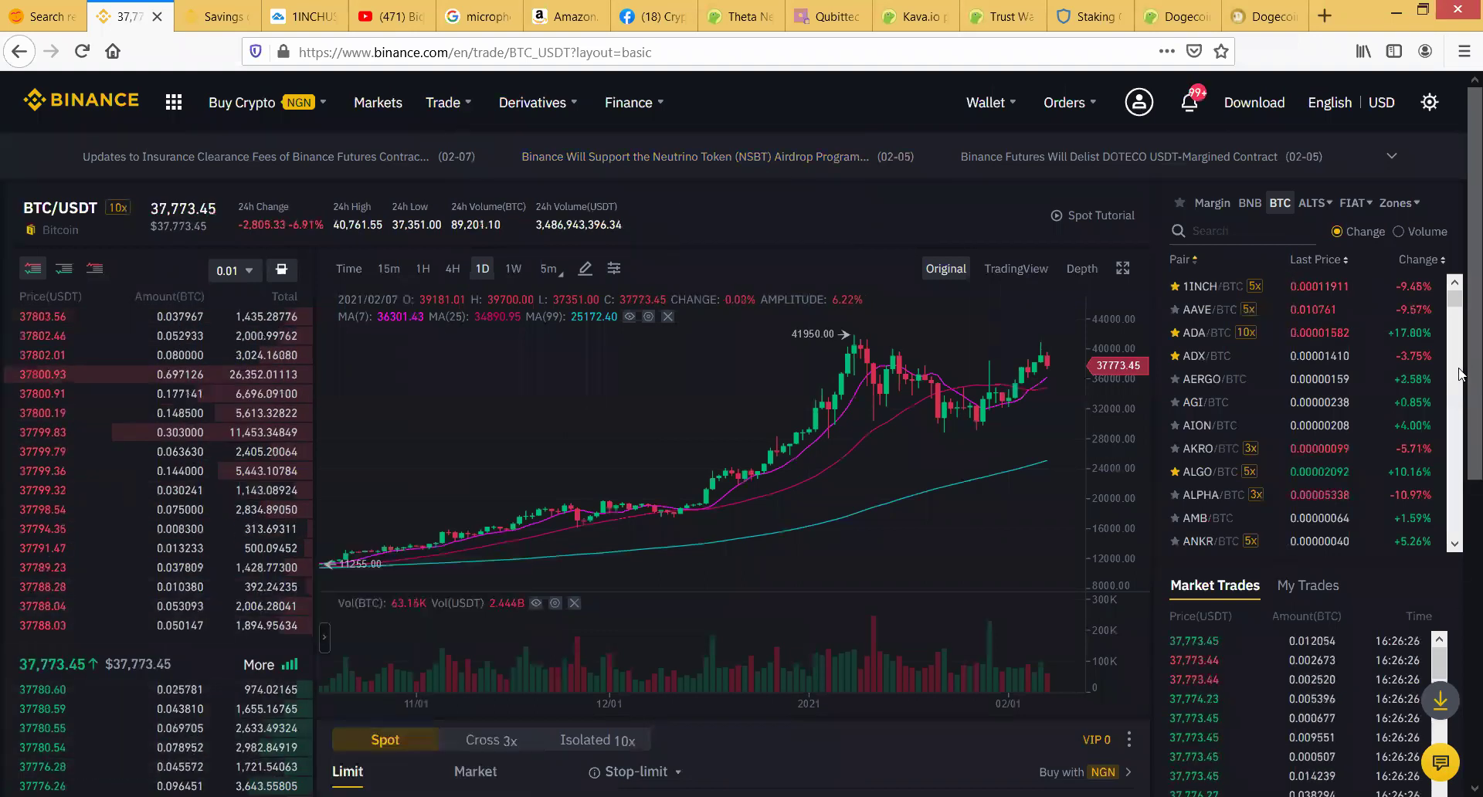
scroll(1459, 374, down, 6)
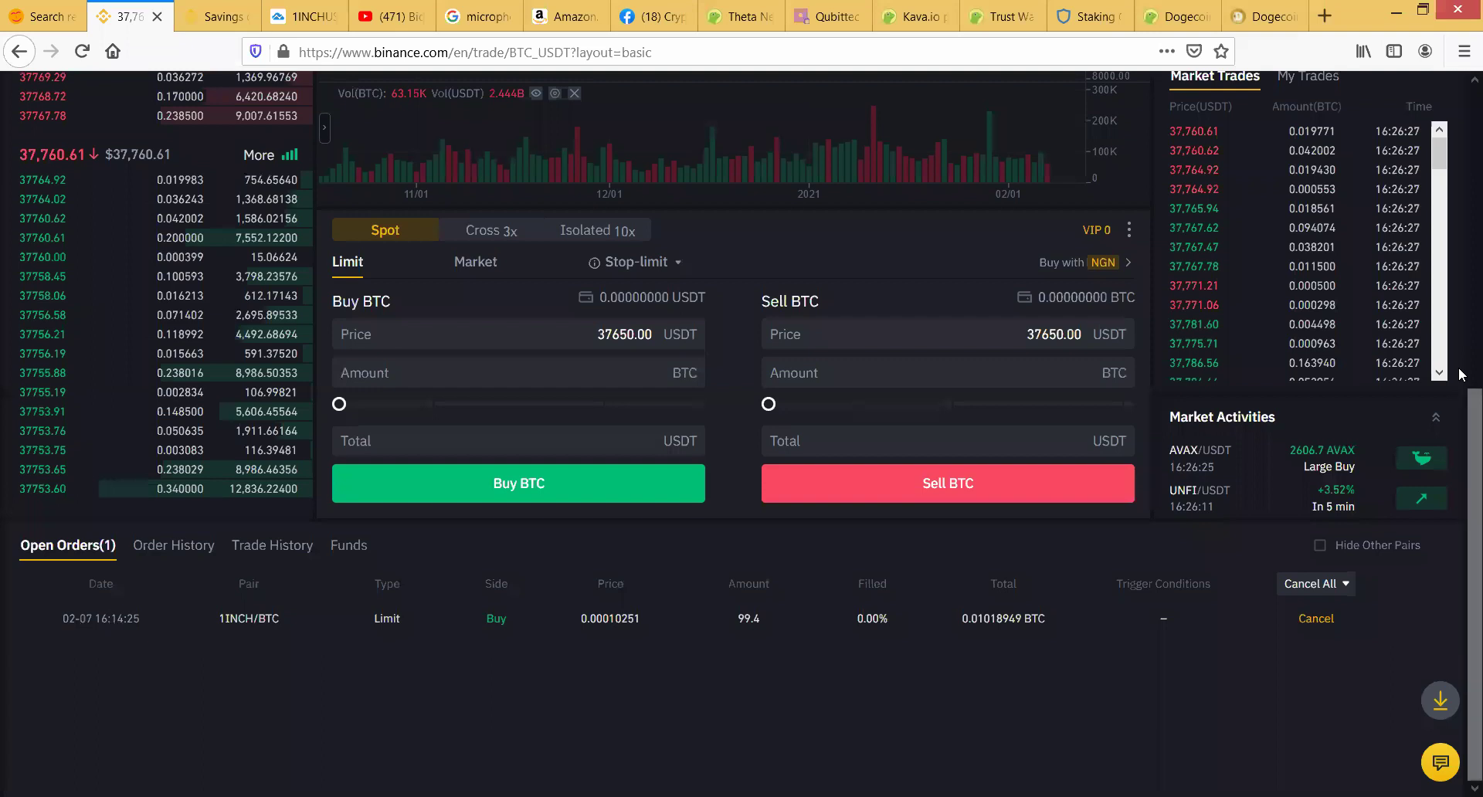
scroll(1460, 374, up, 5)
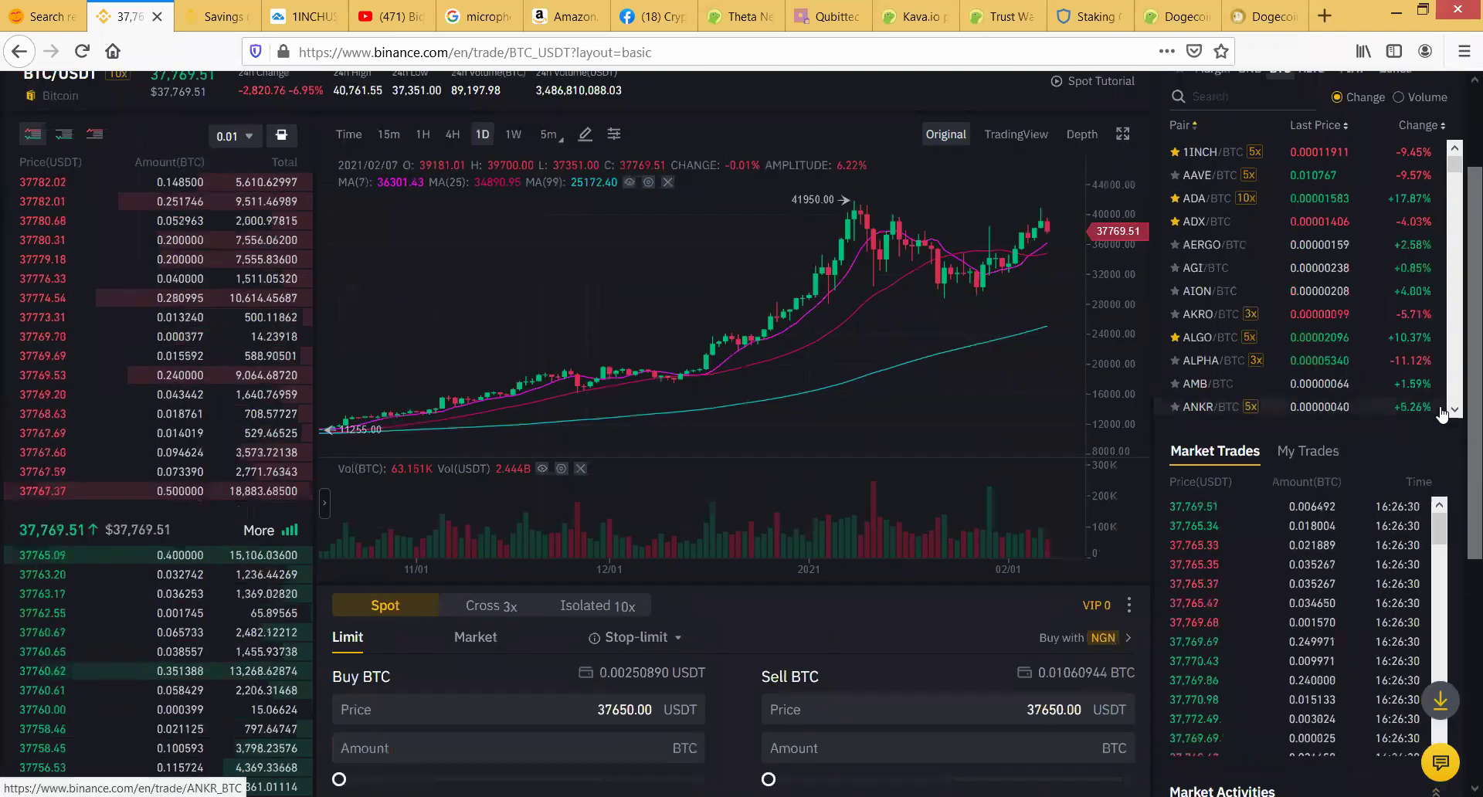
scroll(1441, 415, up, 2)
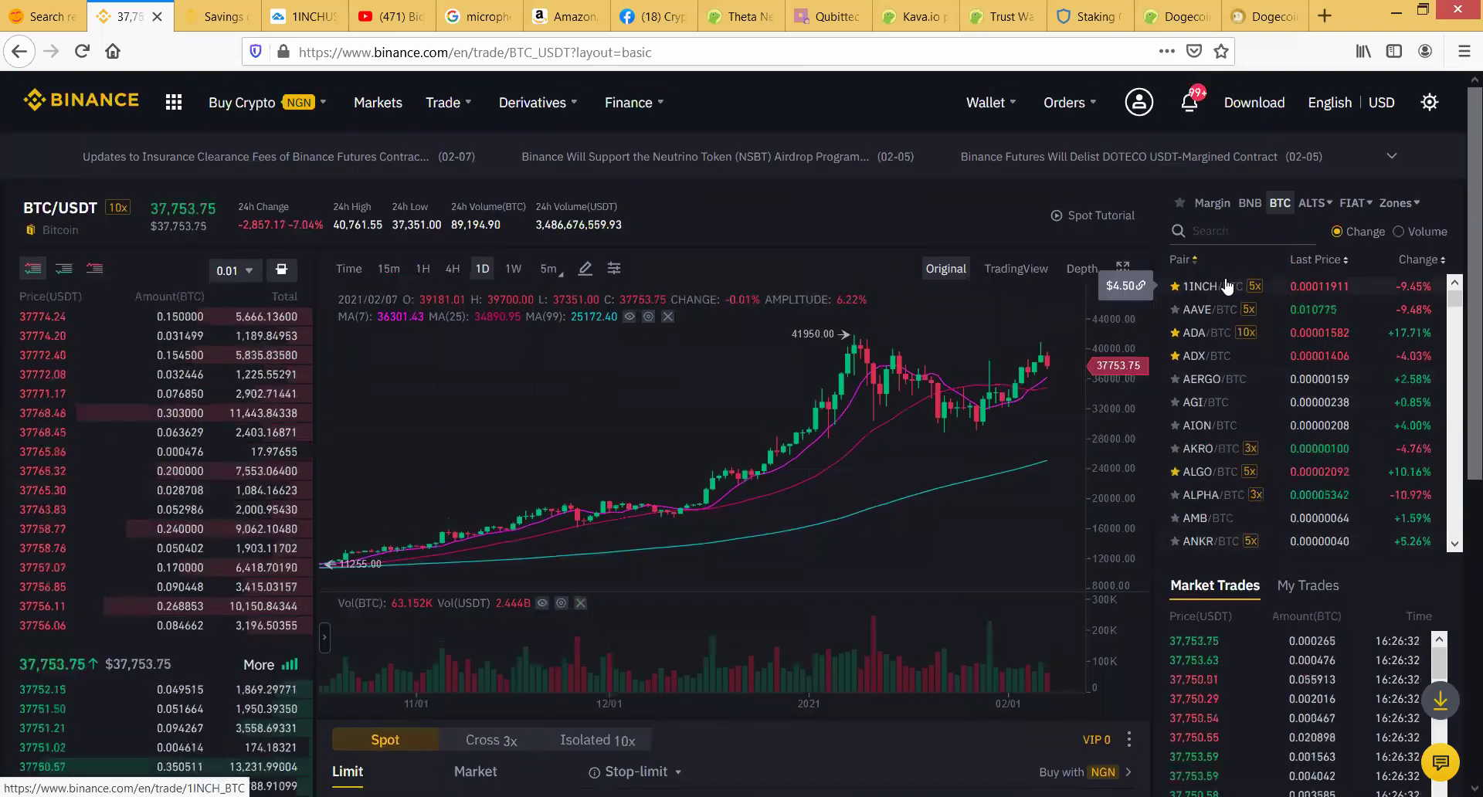
Step: Search the trading pairs for "IN", open 1INCH/BTC, and bring its order form and open orders into view
click(1220, 236)
text(IN)
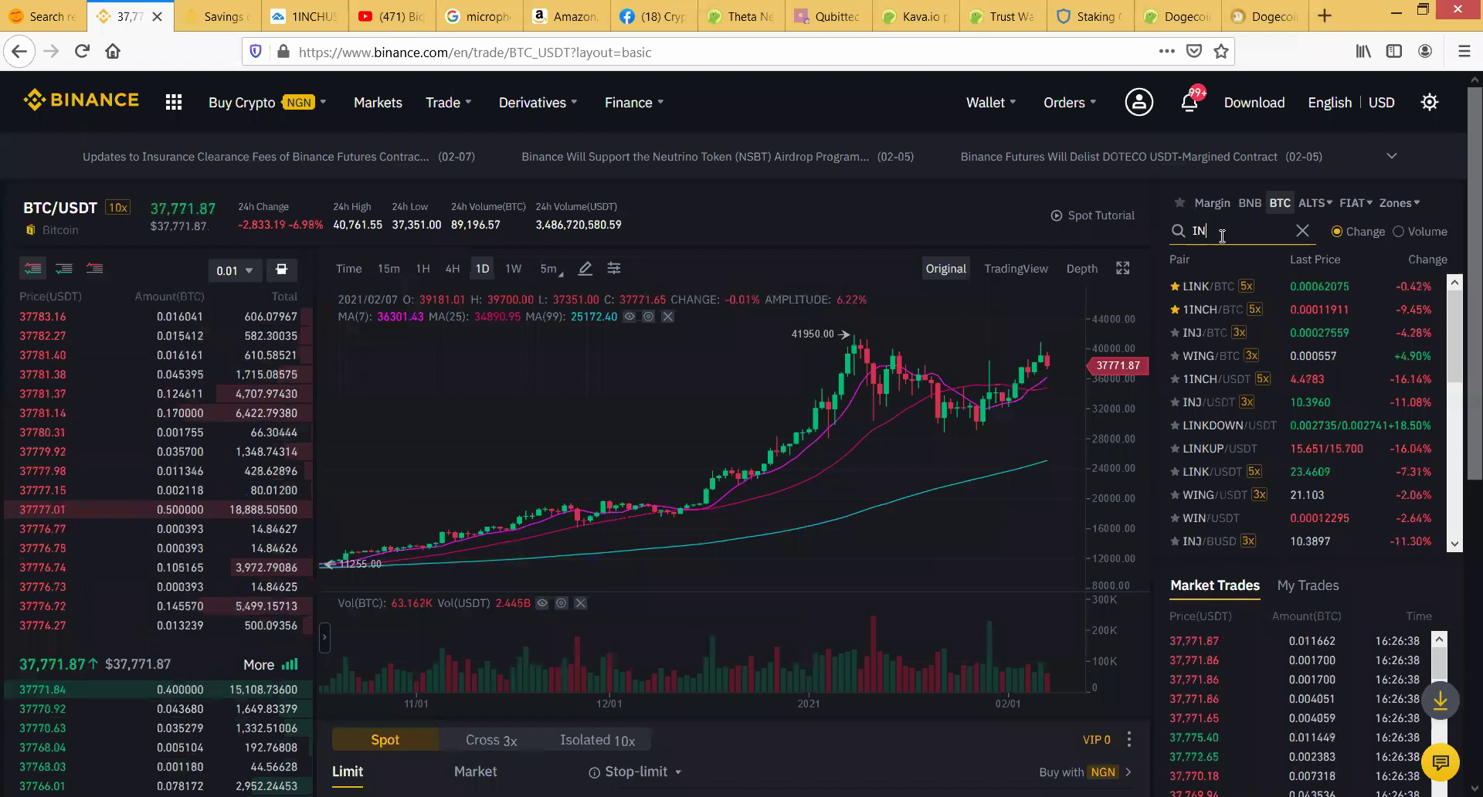
click(1222, 310)
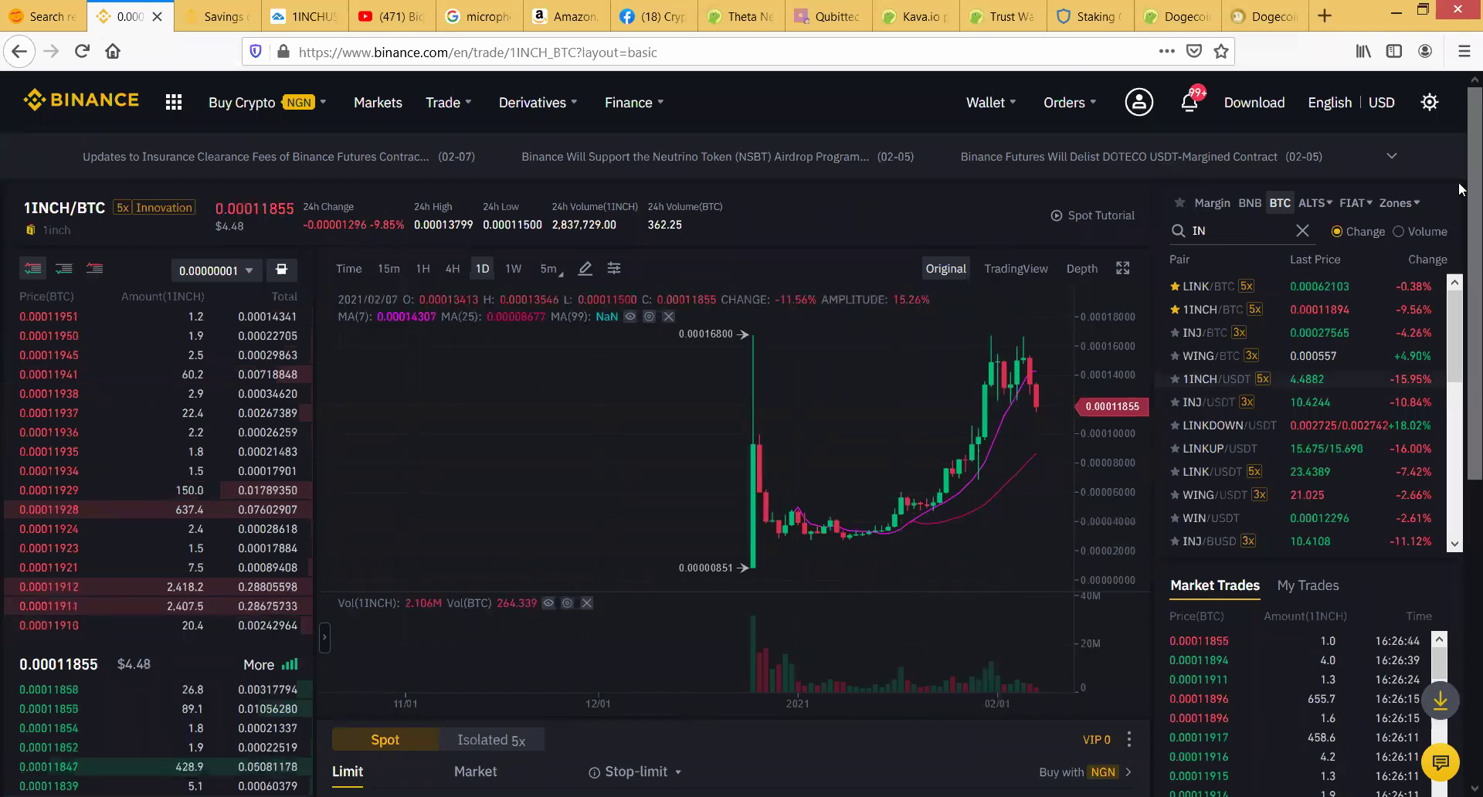
scroll(1461, 309, down, 5)
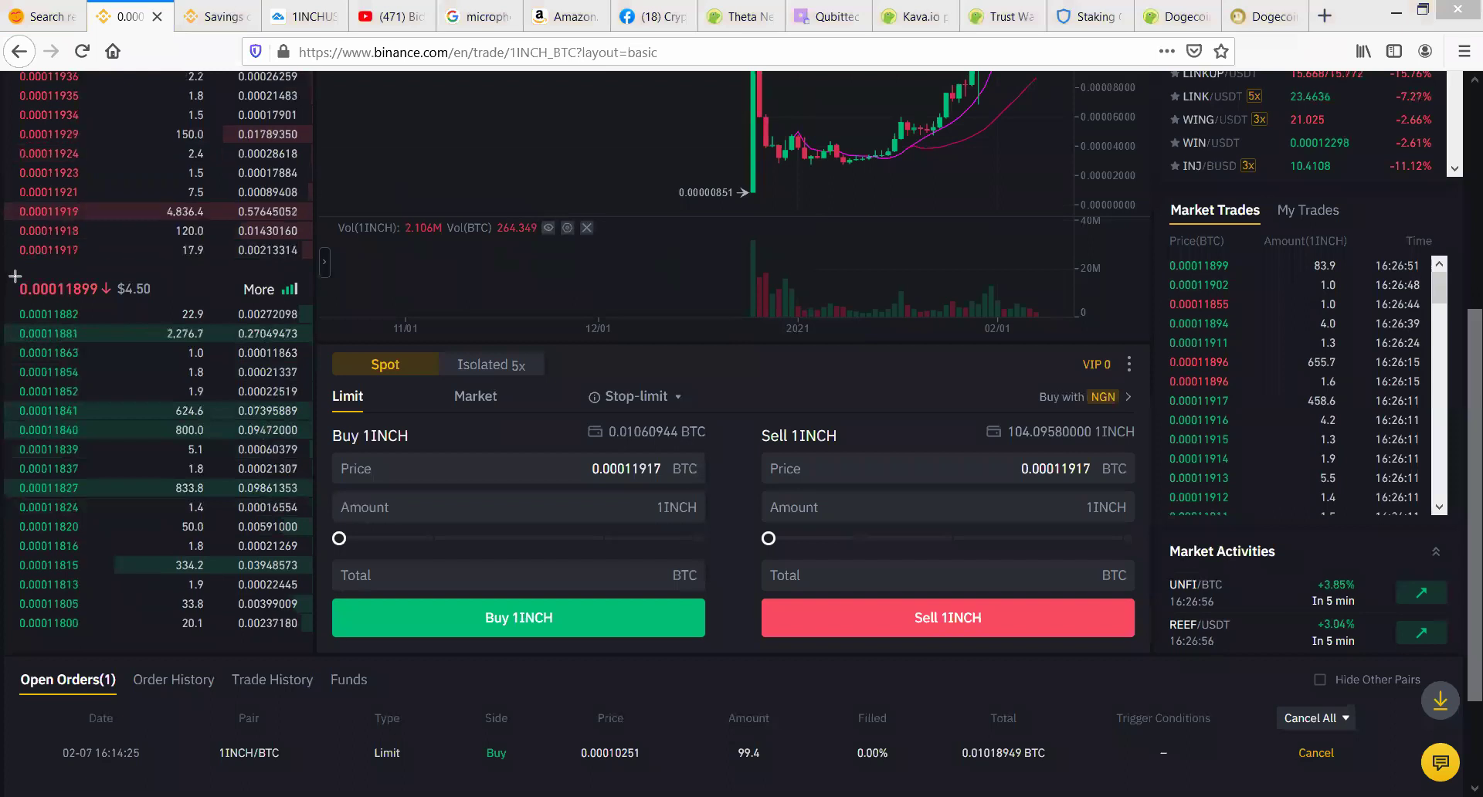
Step: Set the limit buy price for 1INCH to 0.00010917 BTC
drag(16, 275, 162, 307)
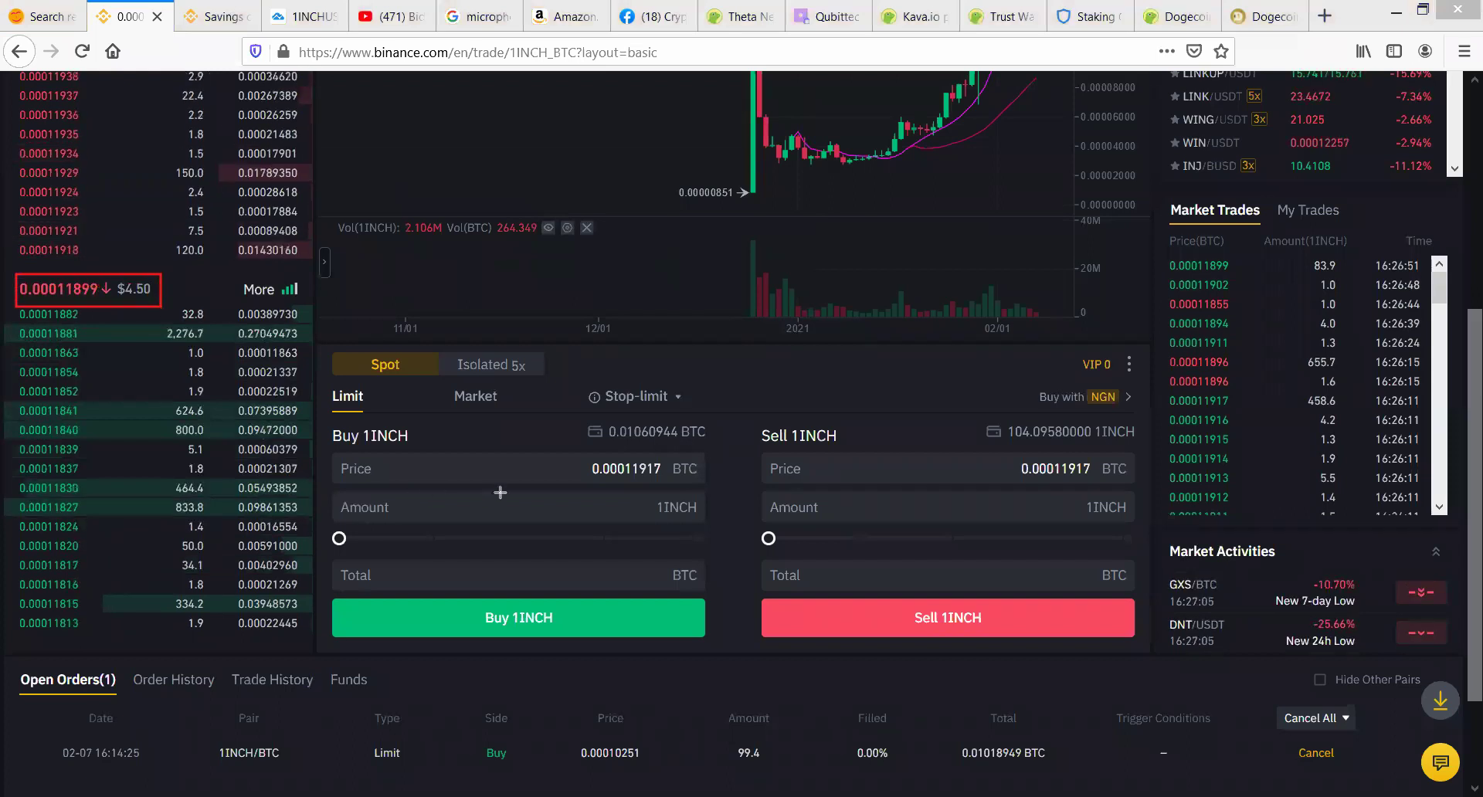
drag(565, 452, 712, 495)
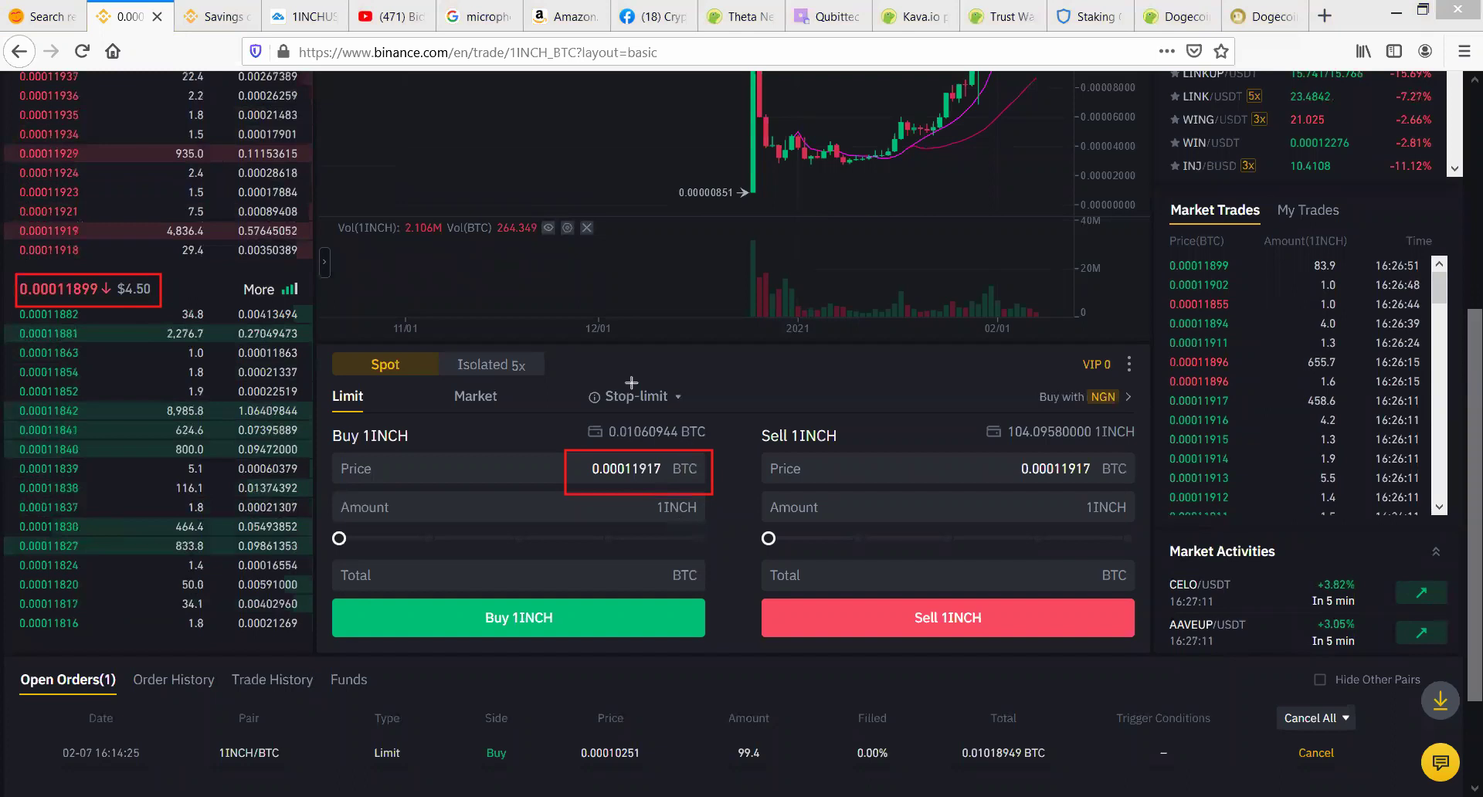
click(637, 468)
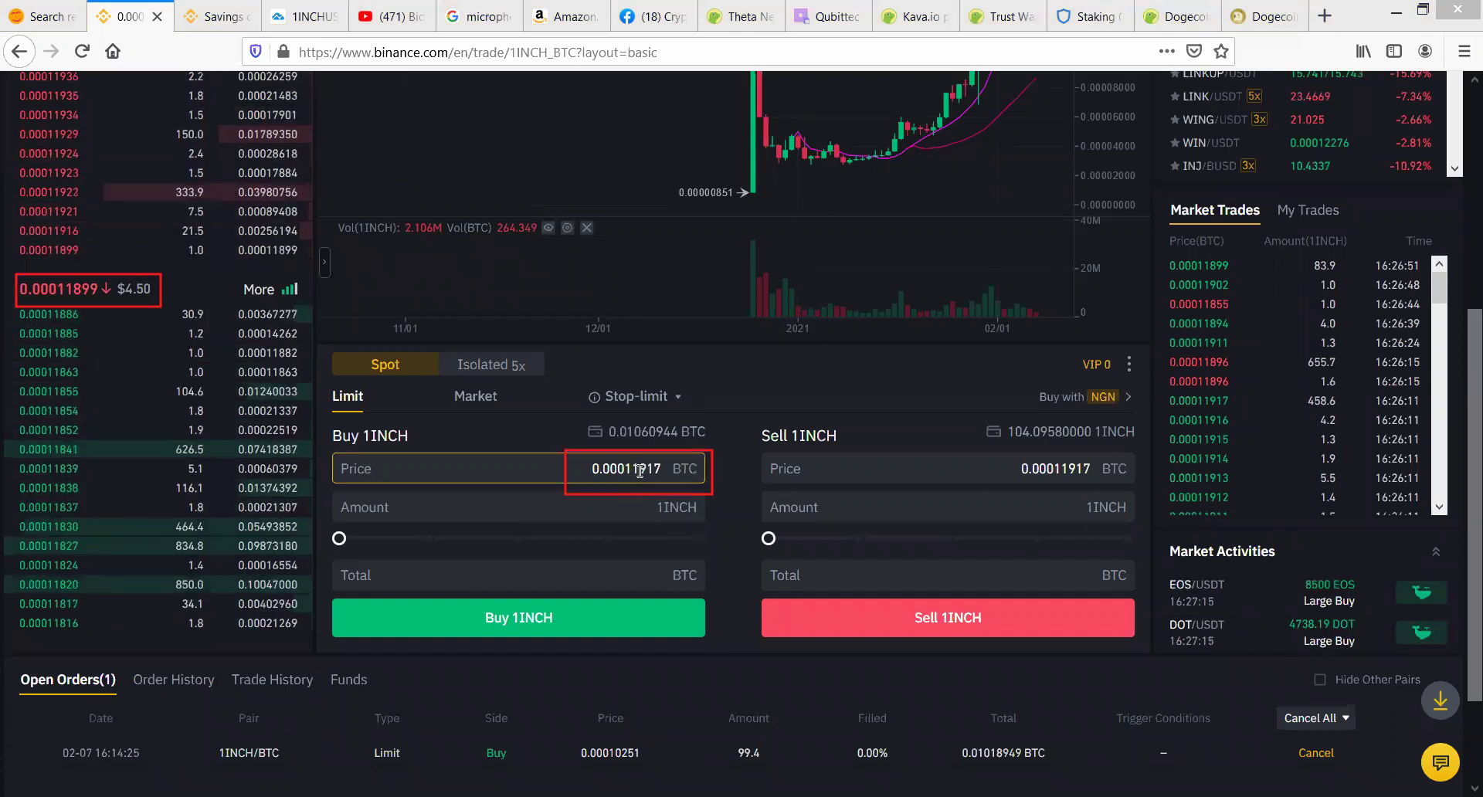
key(BackSpace)
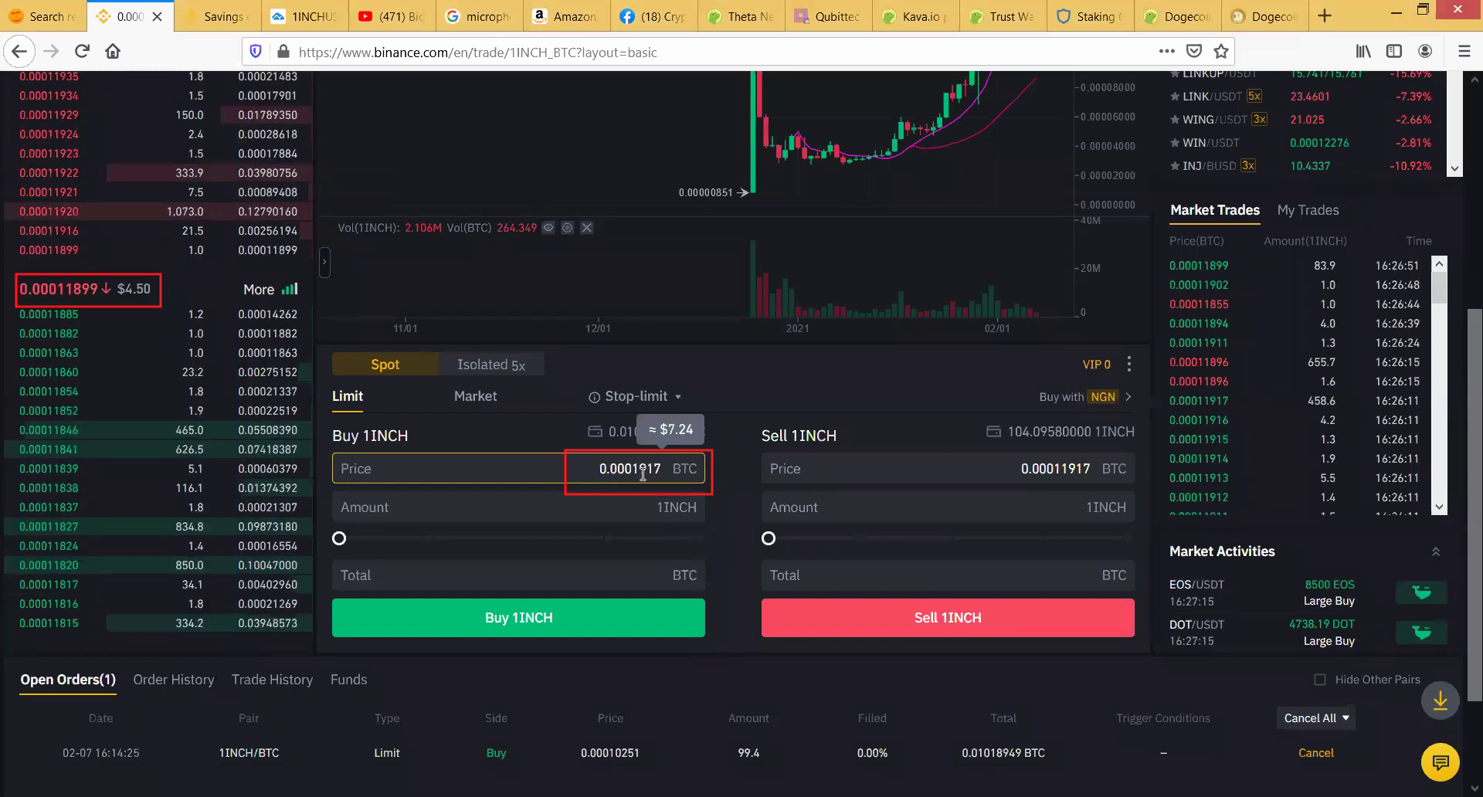
text(0)
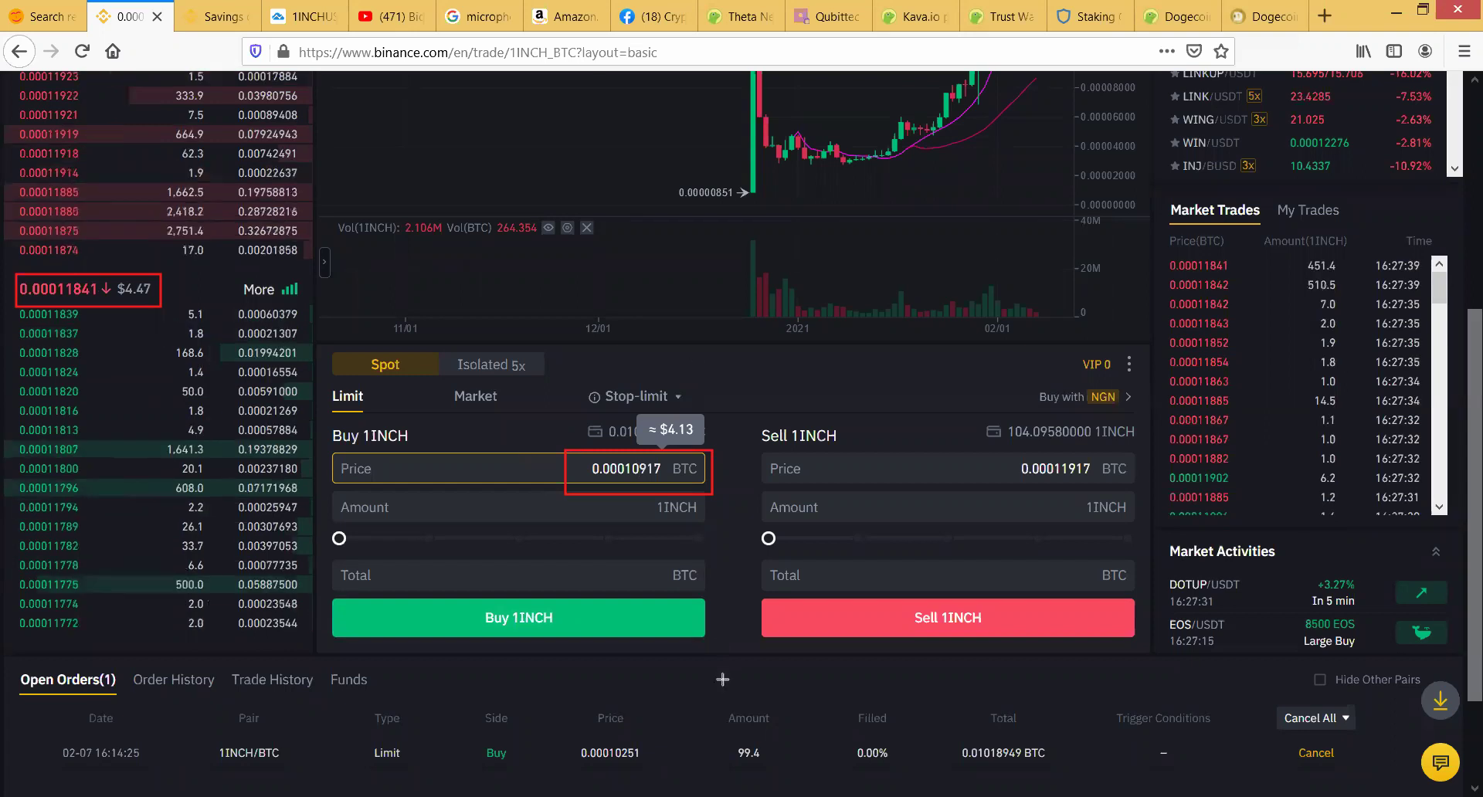
Step: Set the 1INCH limit buy price to 0.00010251 BTC, matching the price of the existing open order
drag(568, 695, 663, 788)
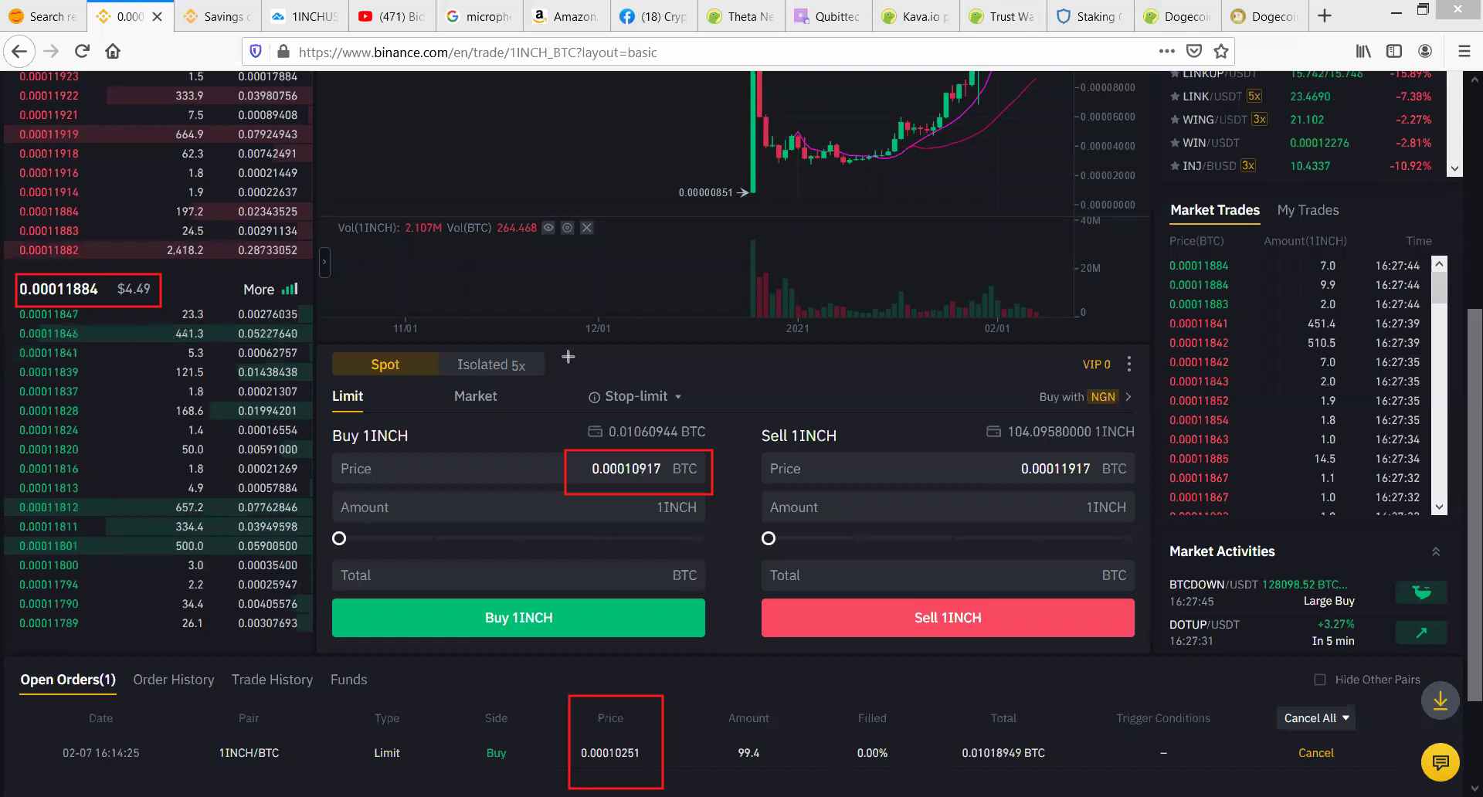
click(647, 469)
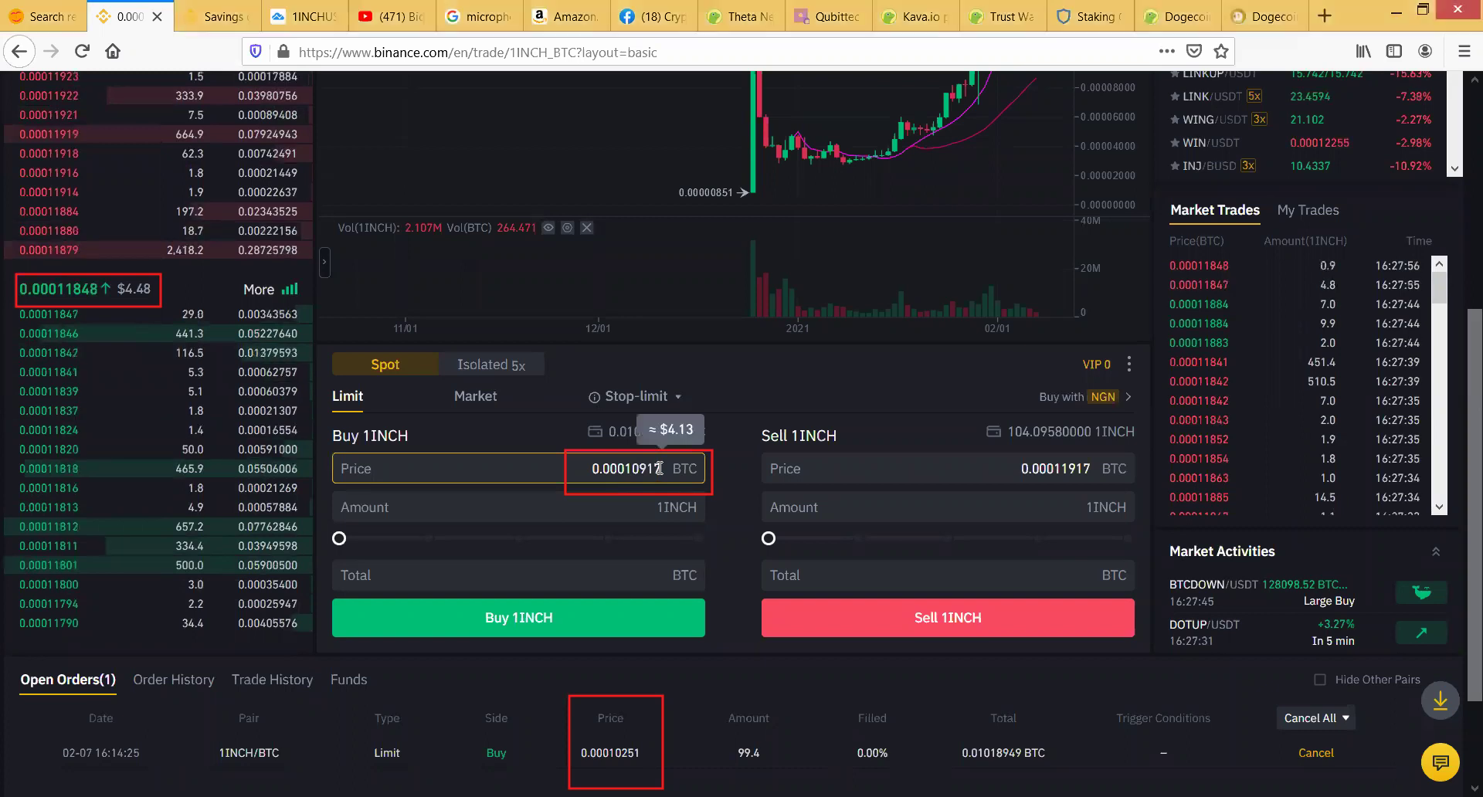
key(BackSpace)
key(BackSpace)
key(BackSpace)
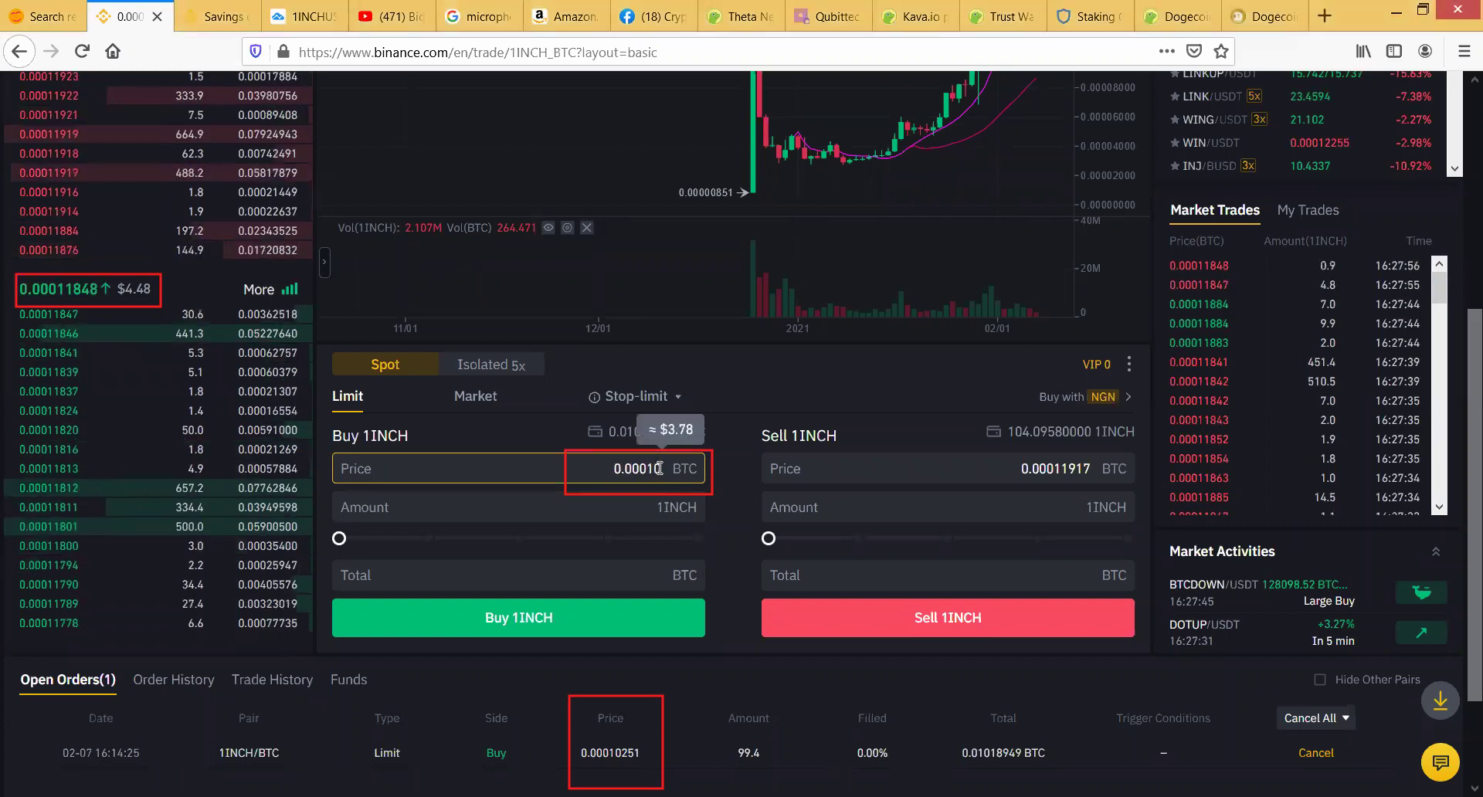
text(251)
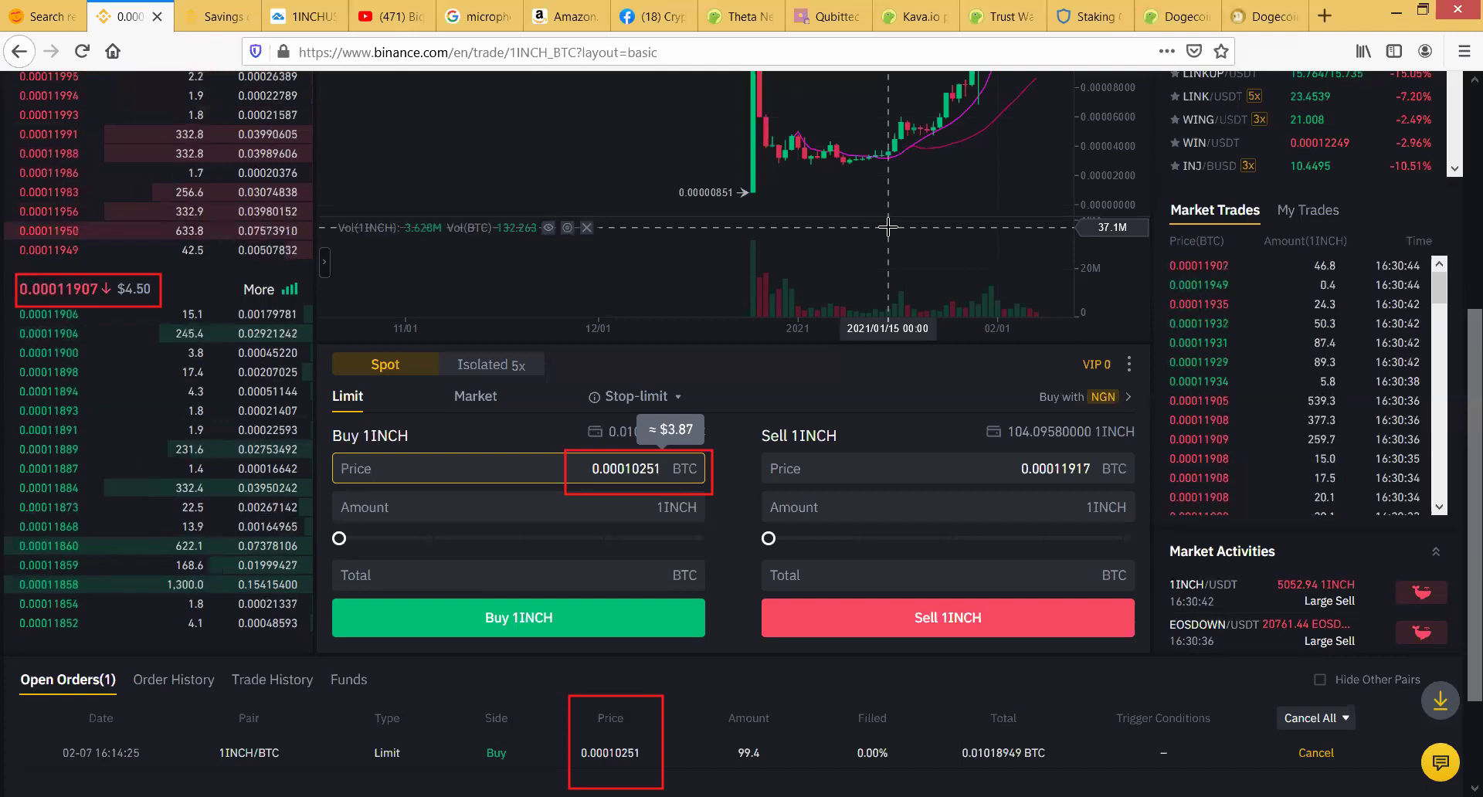
click(927, 73)
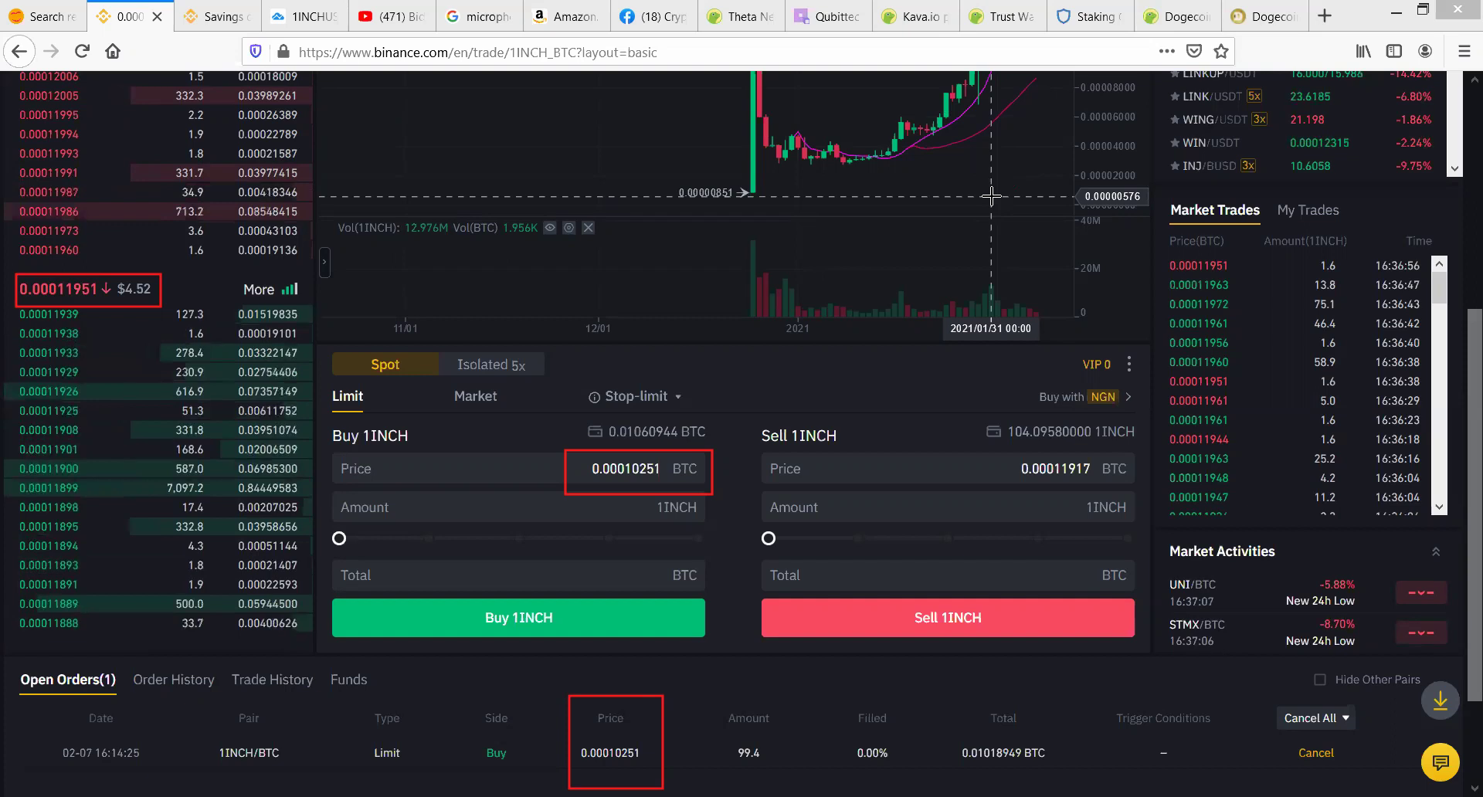
Step: Try buy sizes of 100% and 25% of the available BTC balance, then return the size to 0%
click(697, 539)
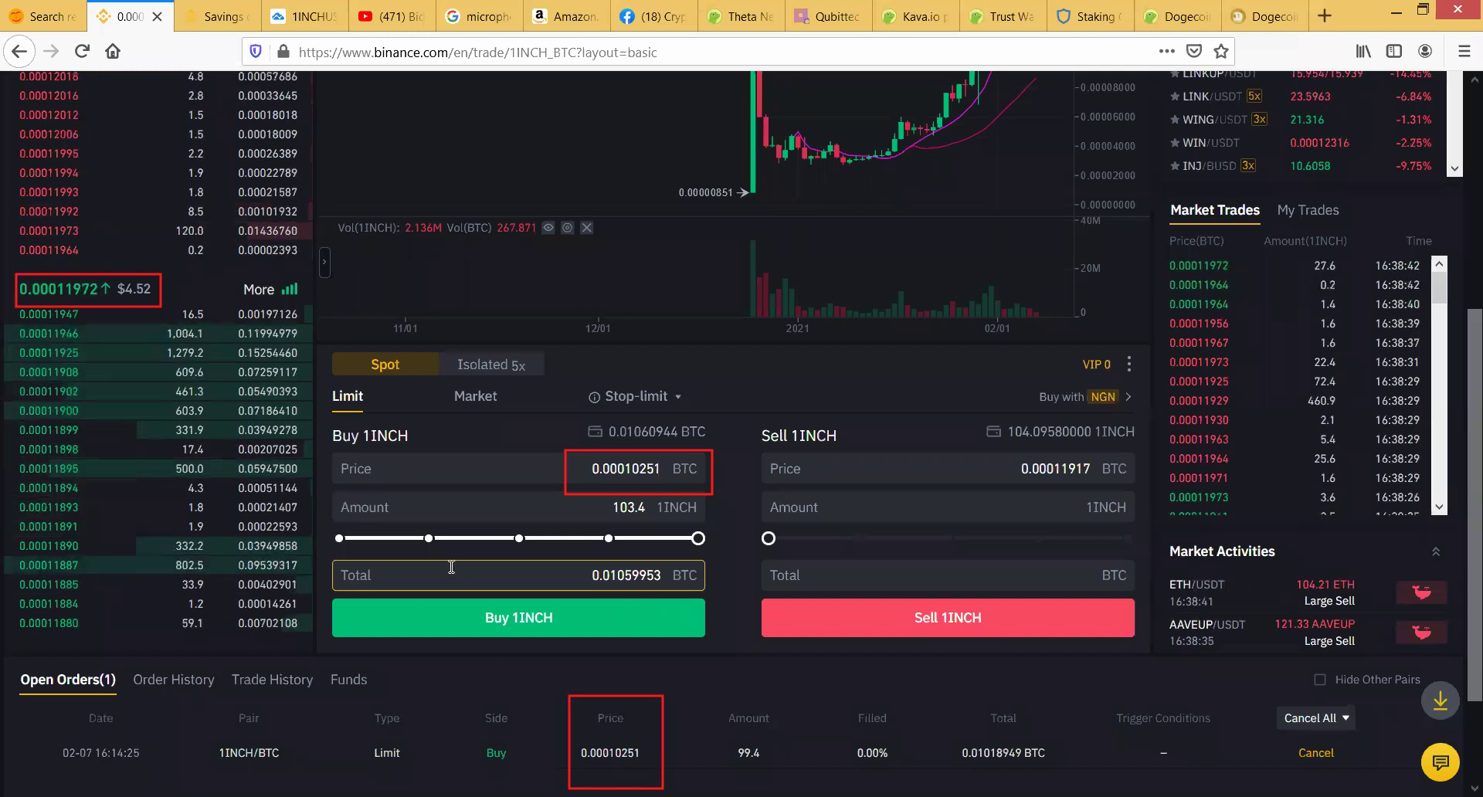
click(353, 540)
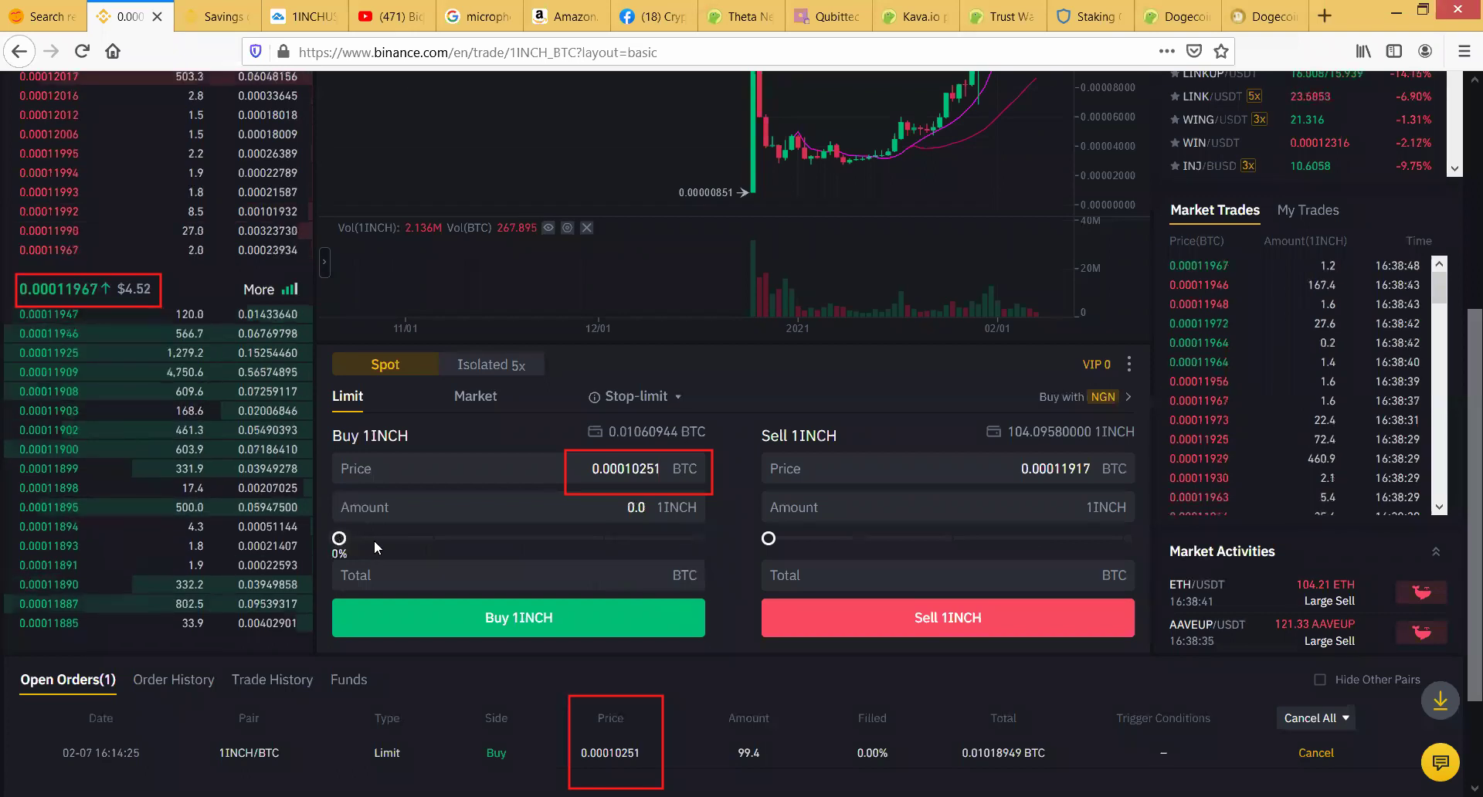
click(425, 538)
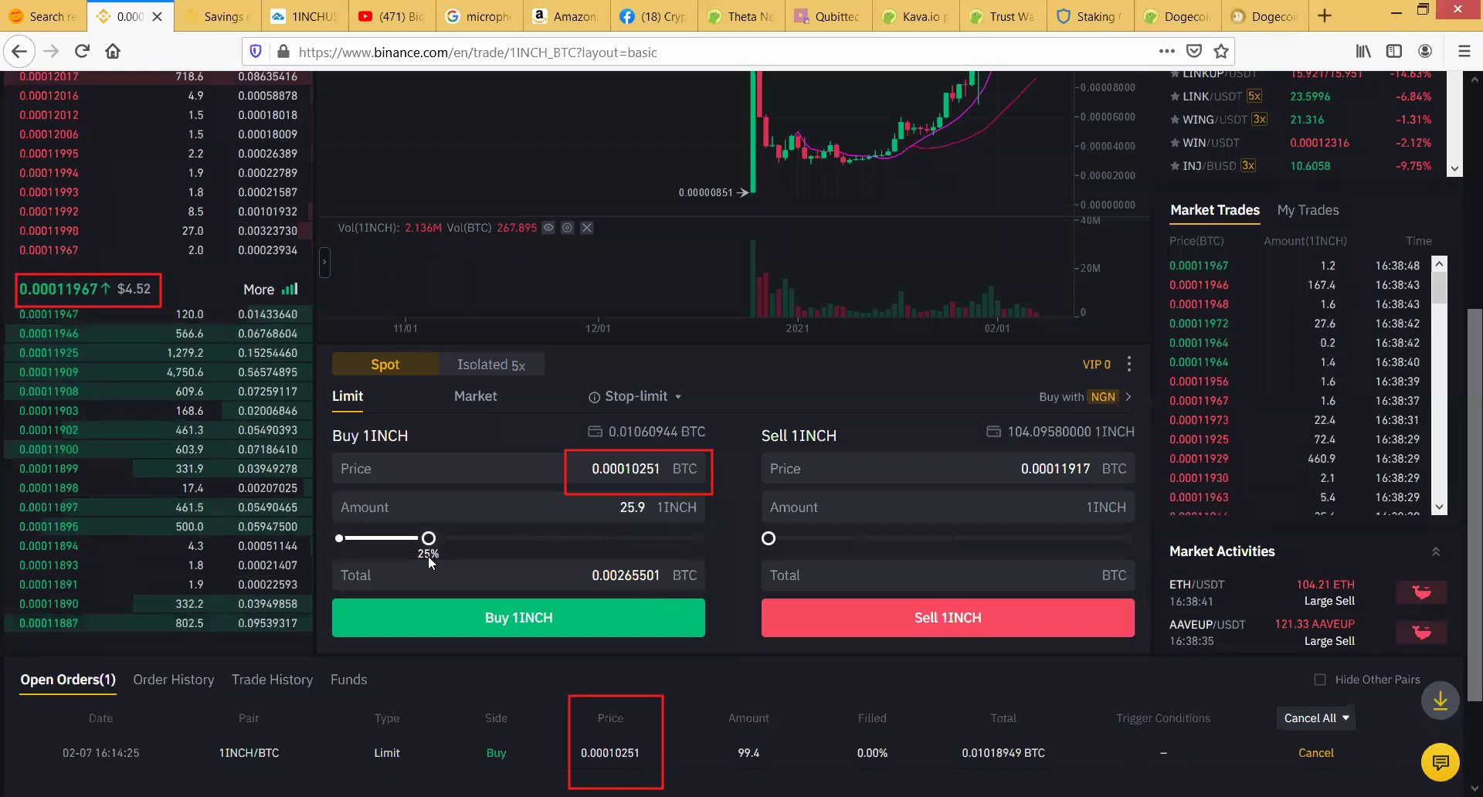
click(621, 509)
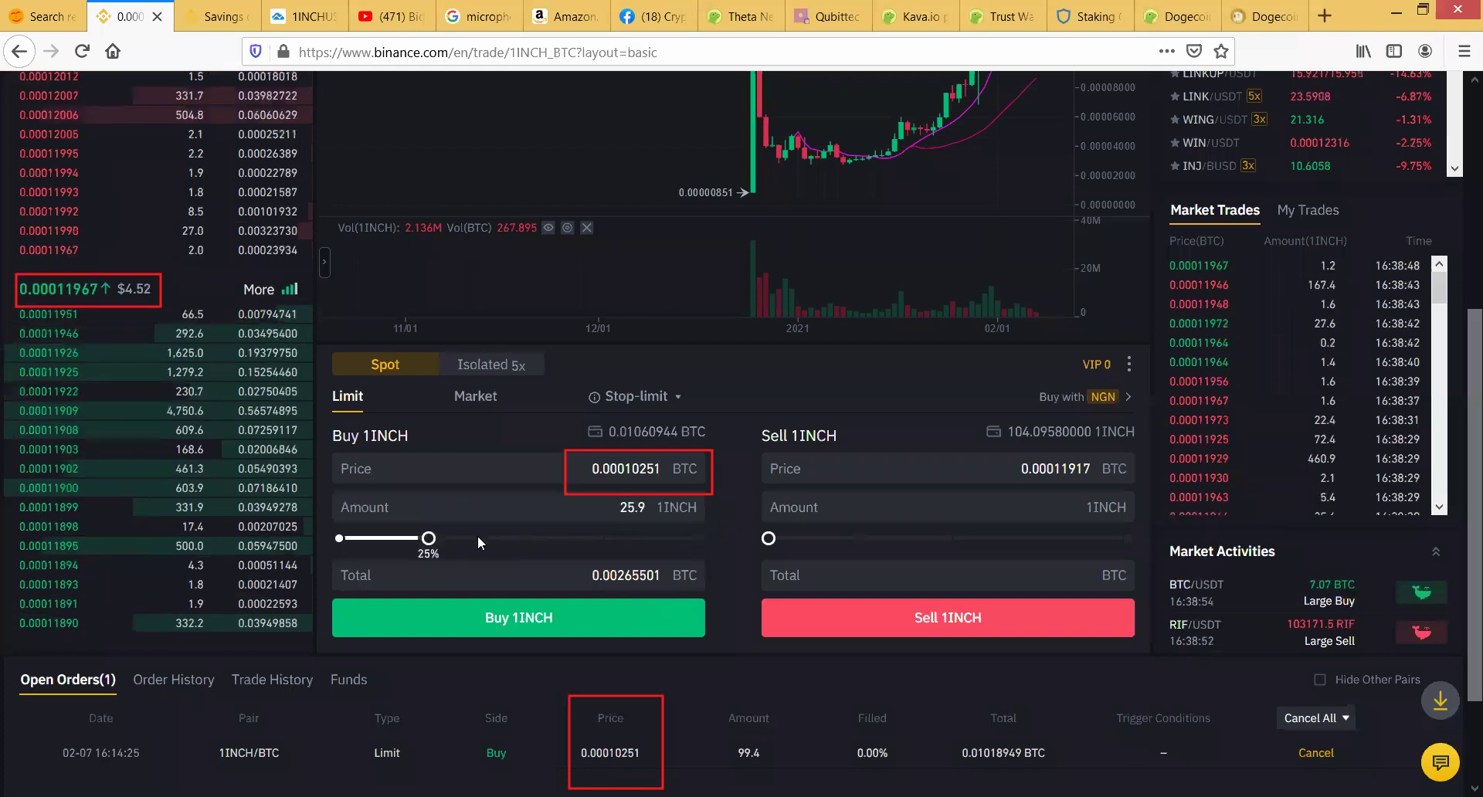
click(340, 540)
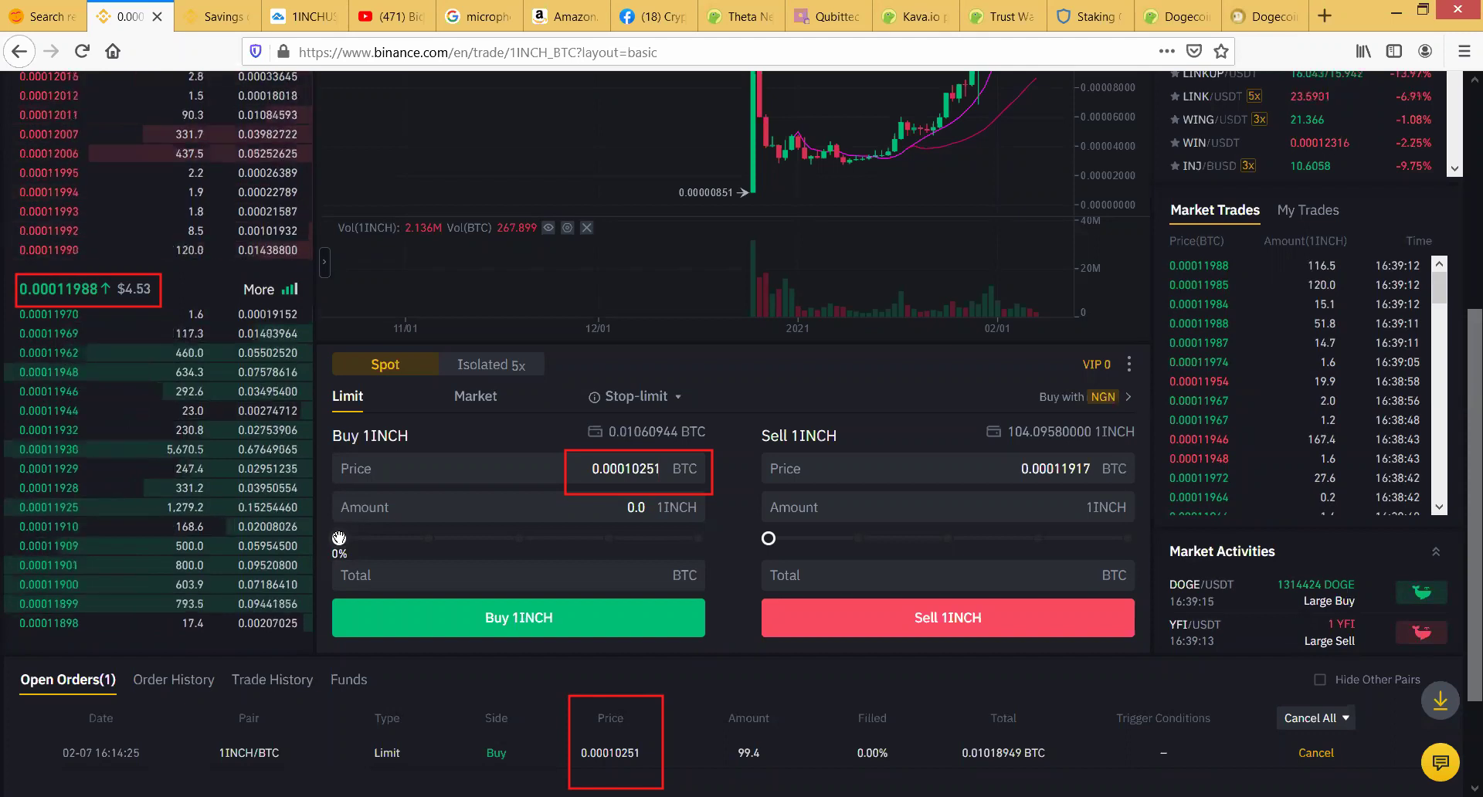
Step: Set the amount of the limit buy order to 100 1INCH
click(630, 508)
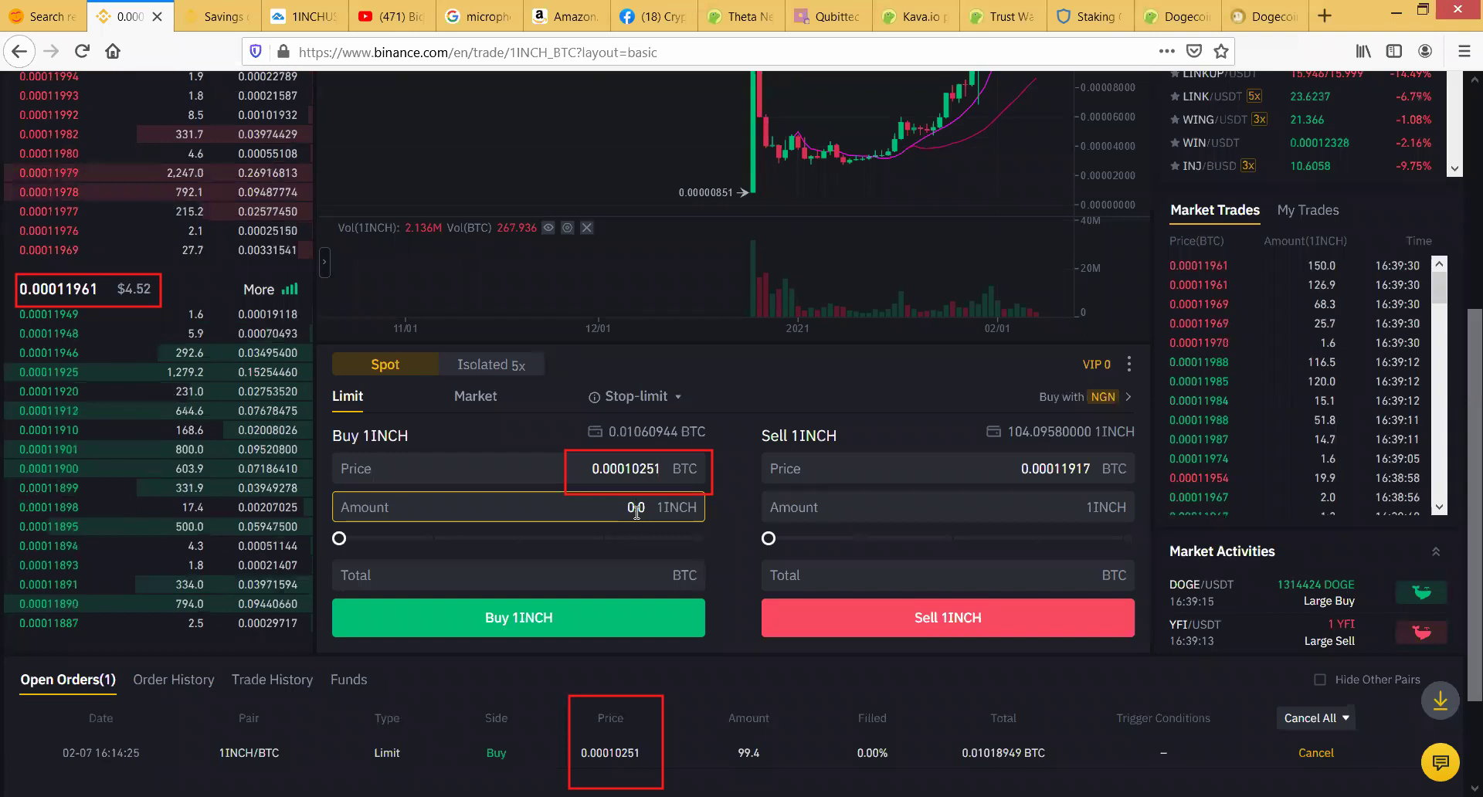
key(BackSpace)
text(1)
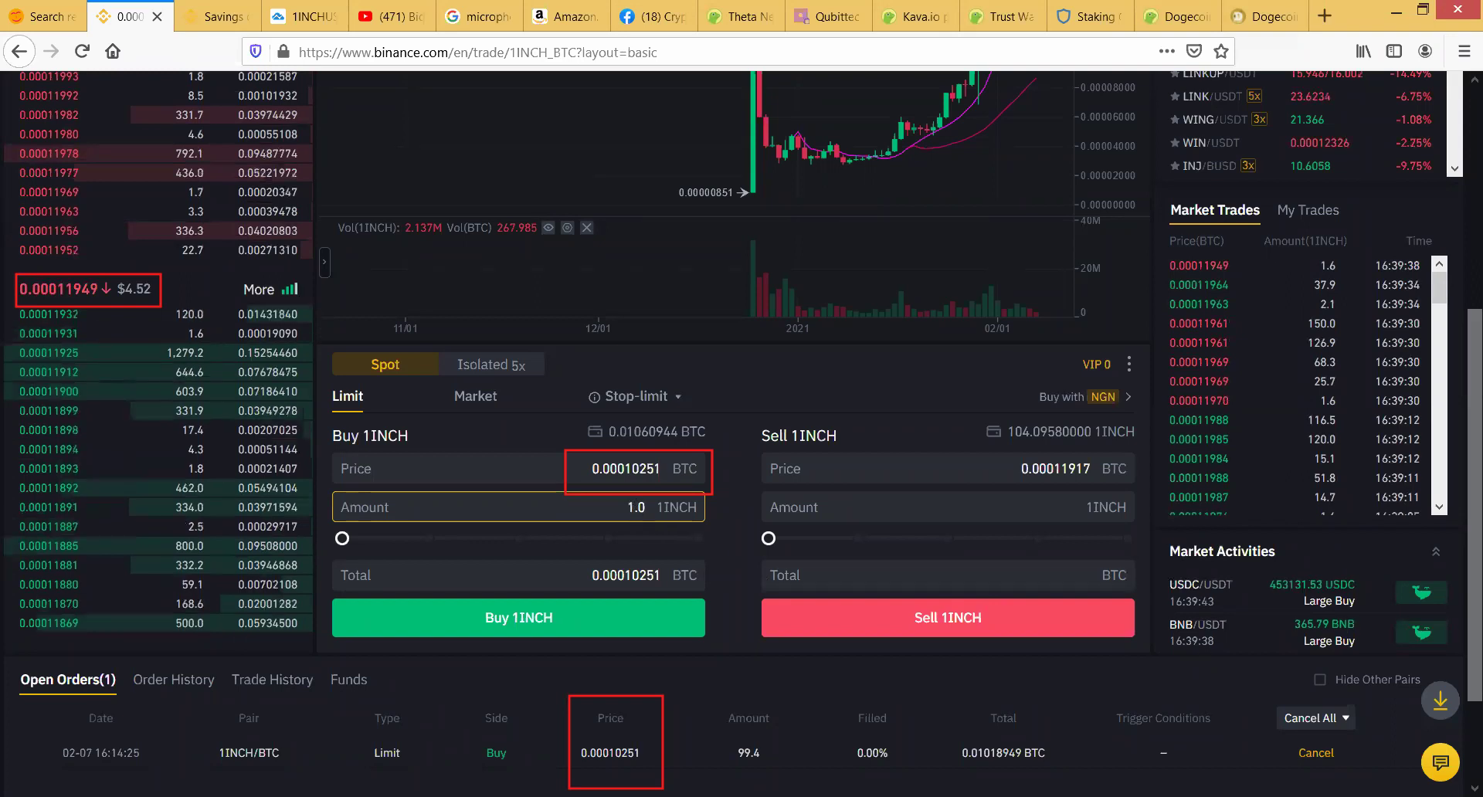
text(0)
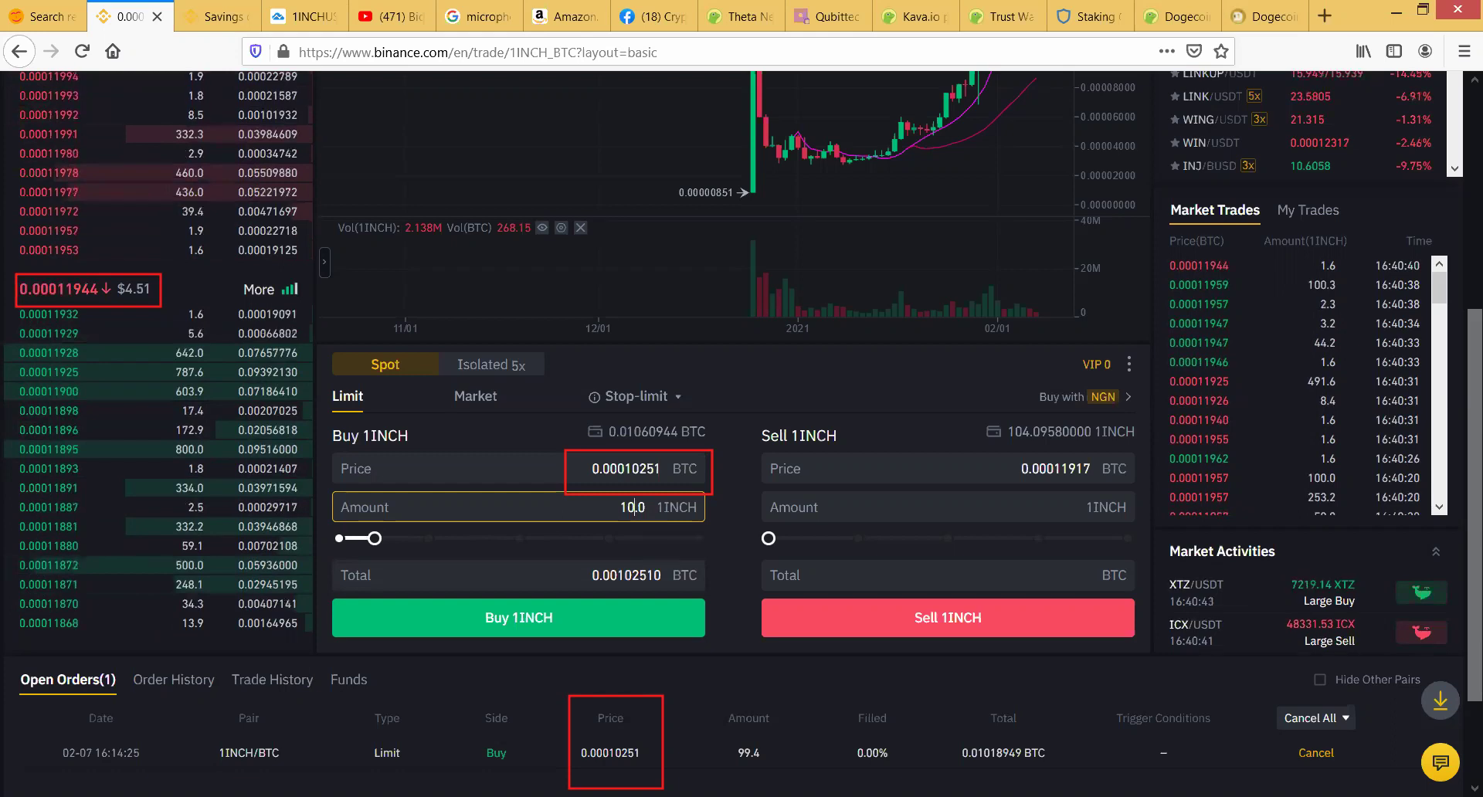
text(0)
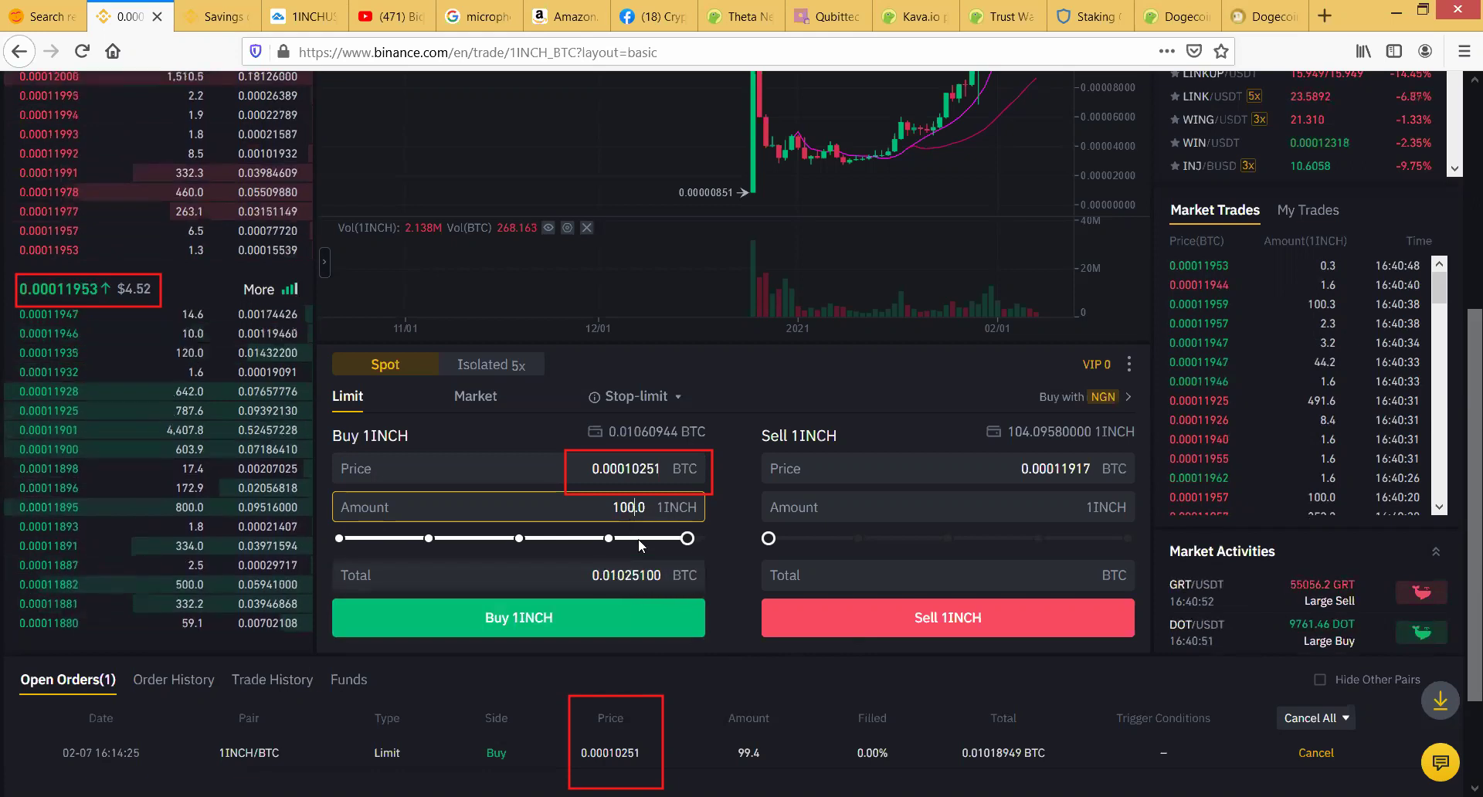
click(635, 513)
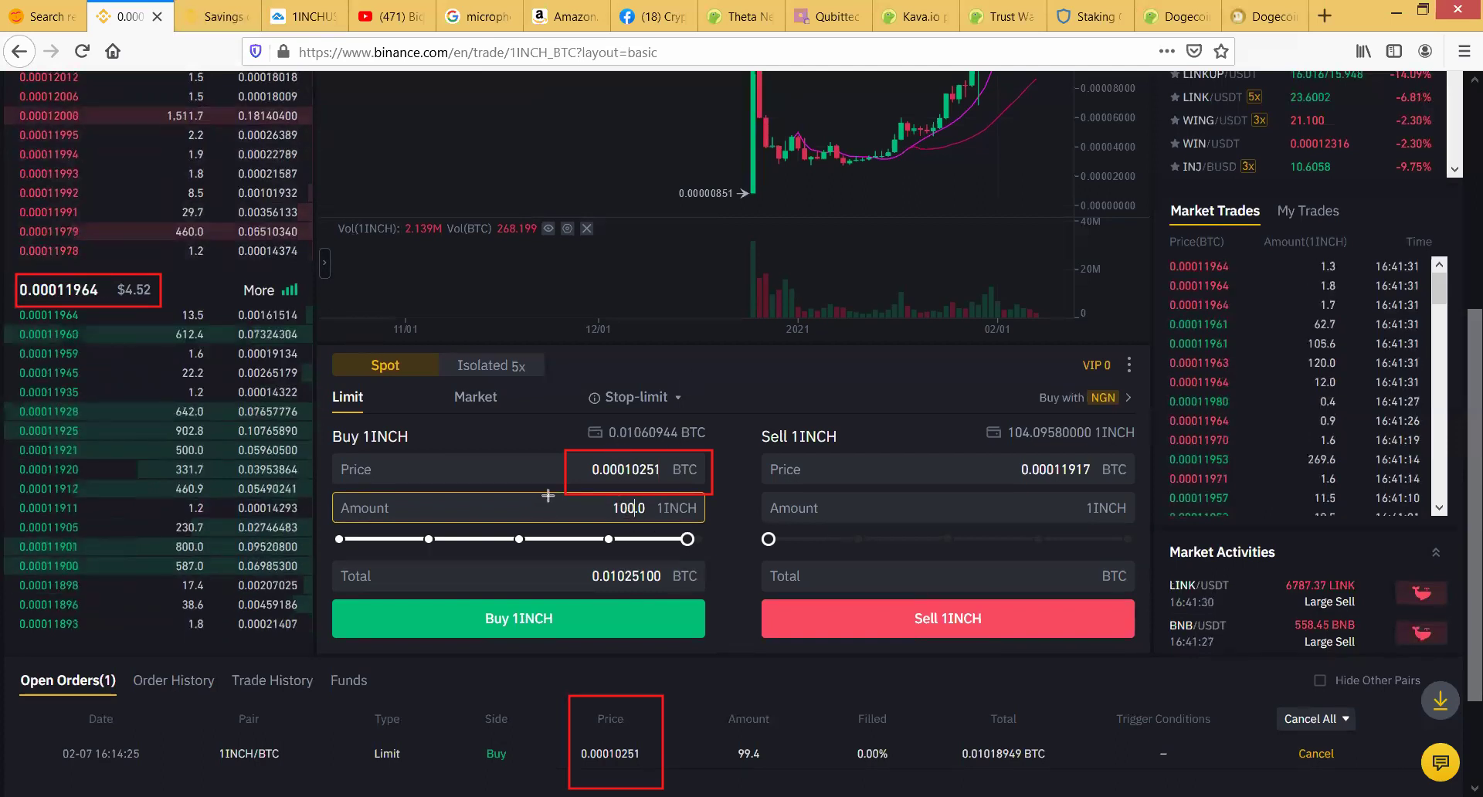
drag(549, 495, 703, 526)
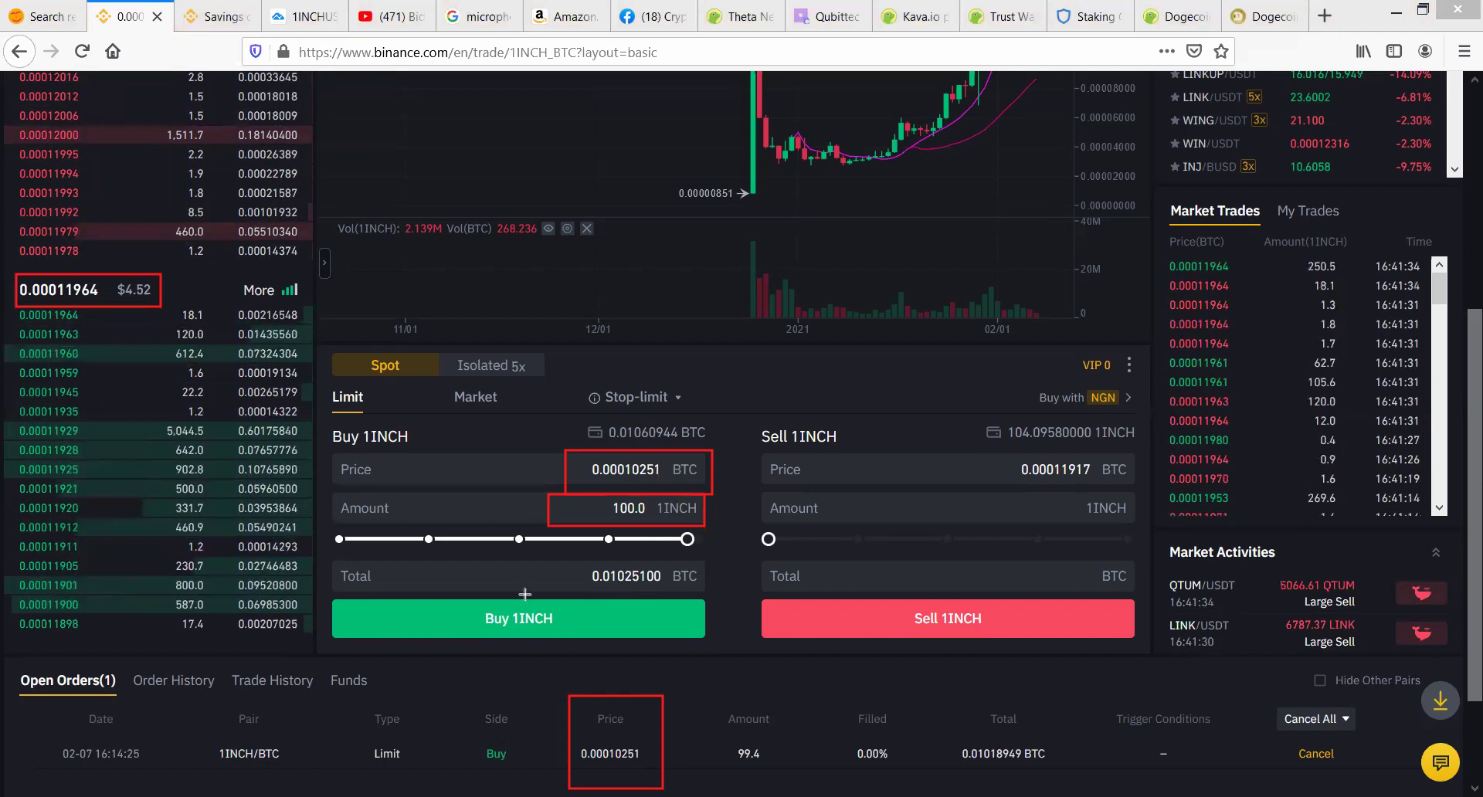
mouse_move(325, 559)
mouse_down()
mouse_move(602, 642)
mouse_move(734, 601)
mouse_up()
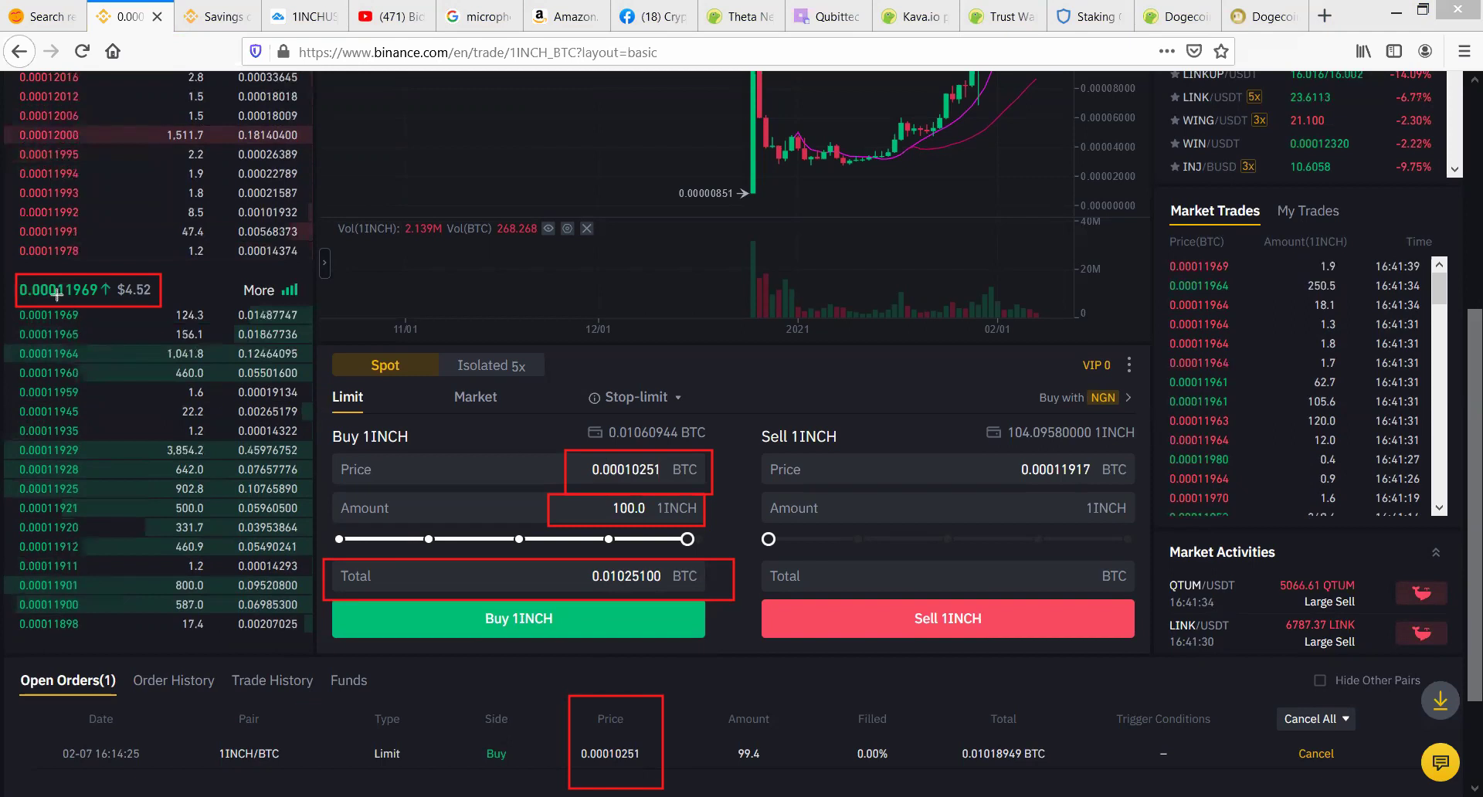
mouse_move(54, 287)
mouse_down()
mouse_move(127, 339)
mouse_move(130, 314)
mouse_up()
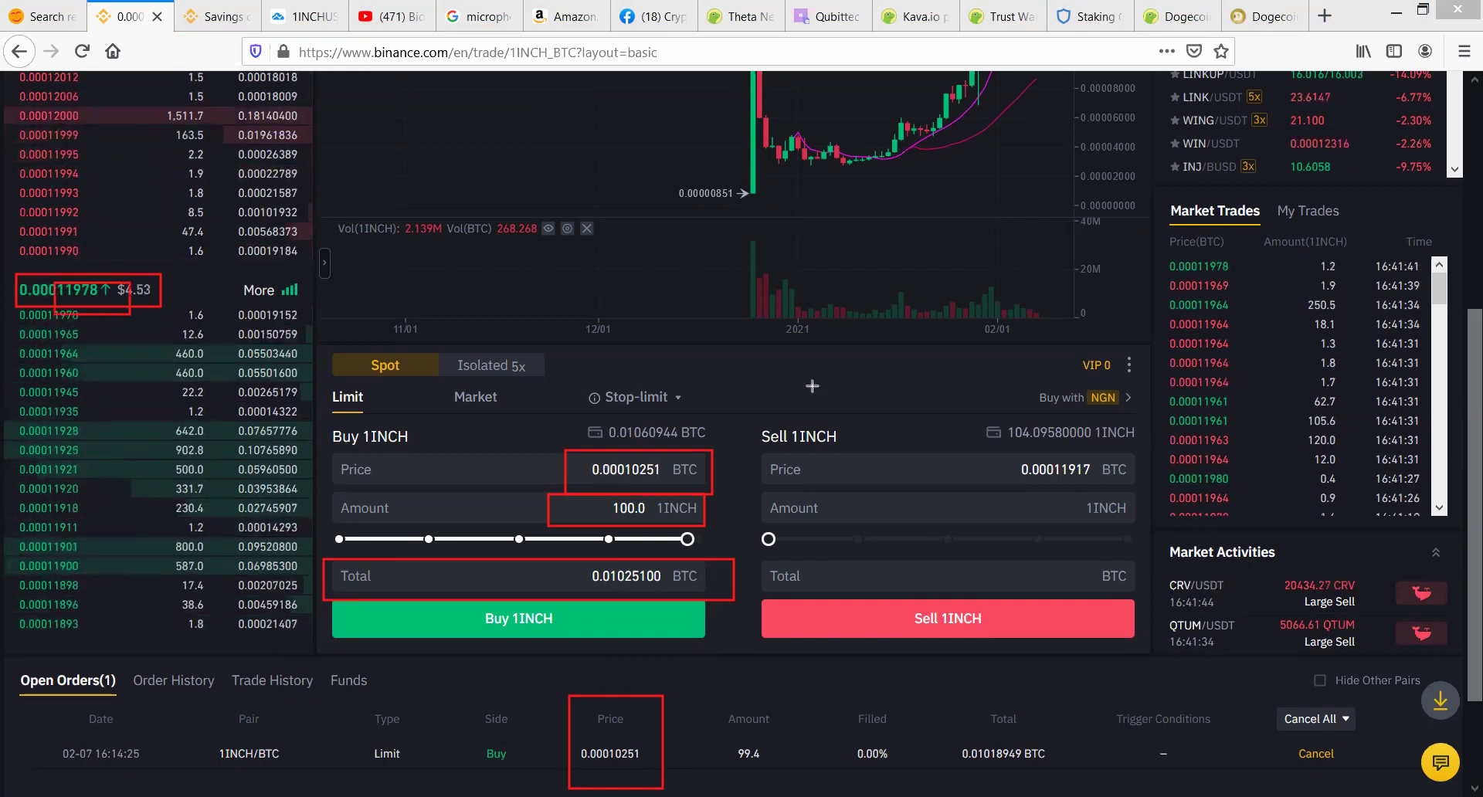
key(ctrl+z)
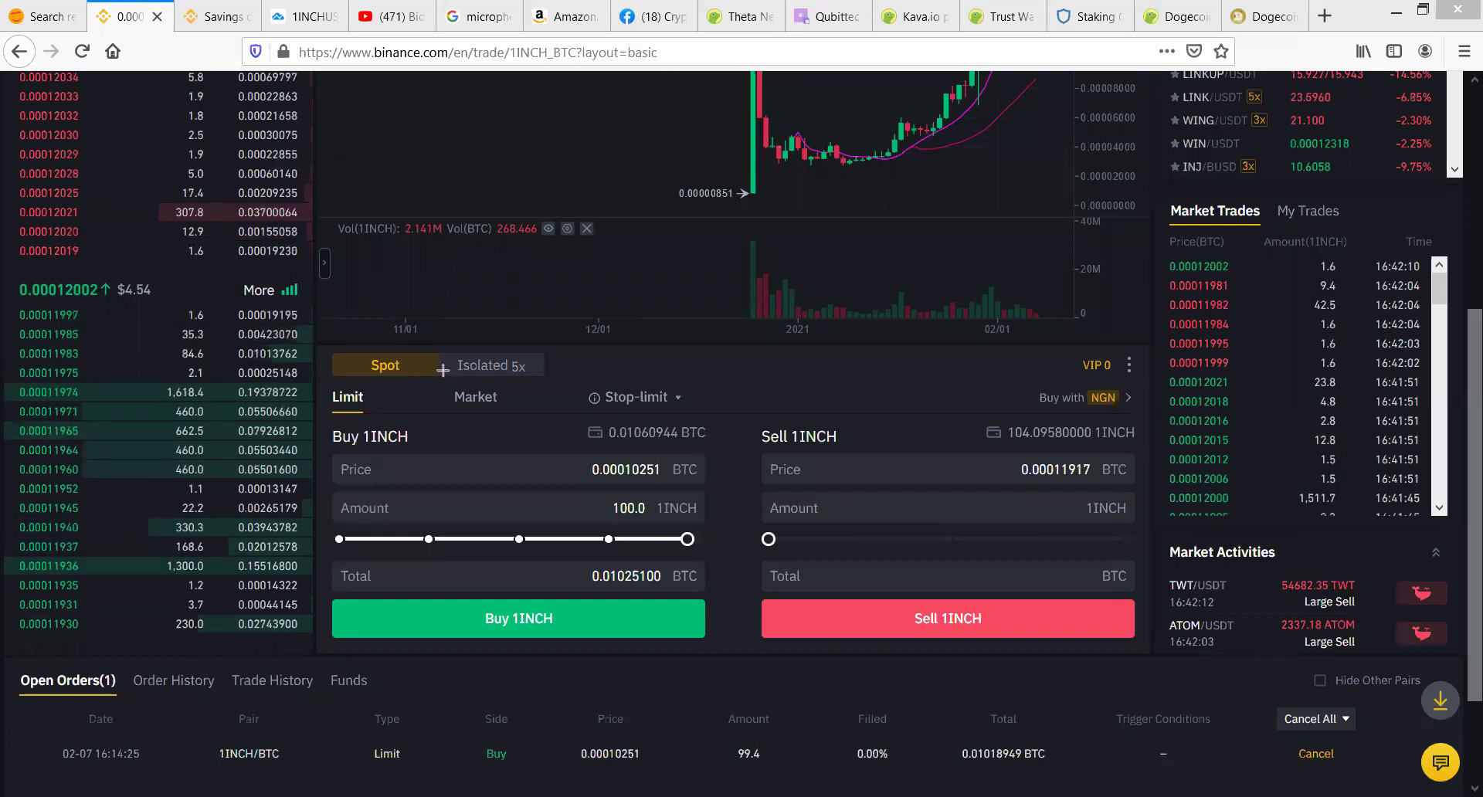
Step: Reset the buy size to 0% and switch the order form from Limit to Market
click(339, 539)
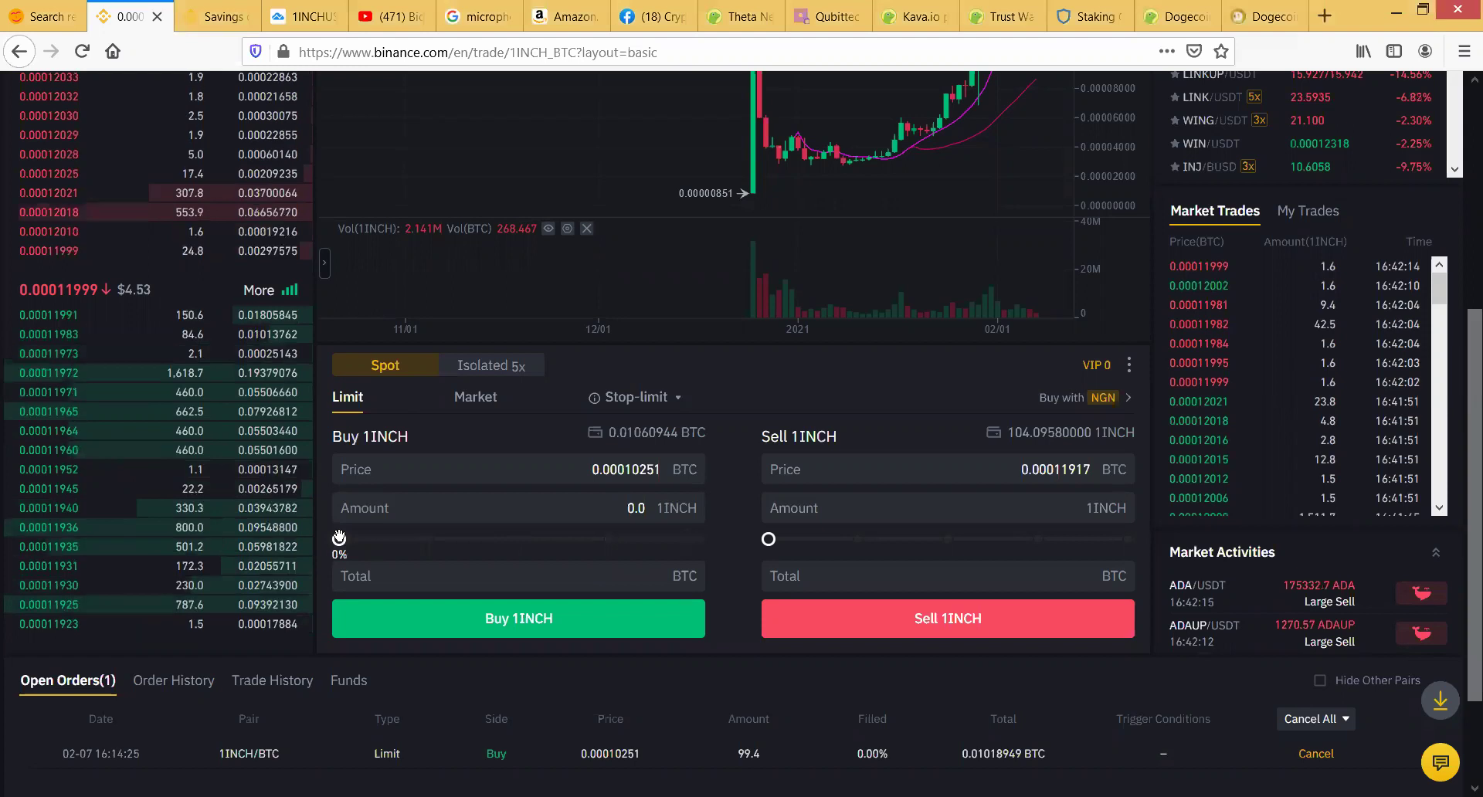
click(480, 402)
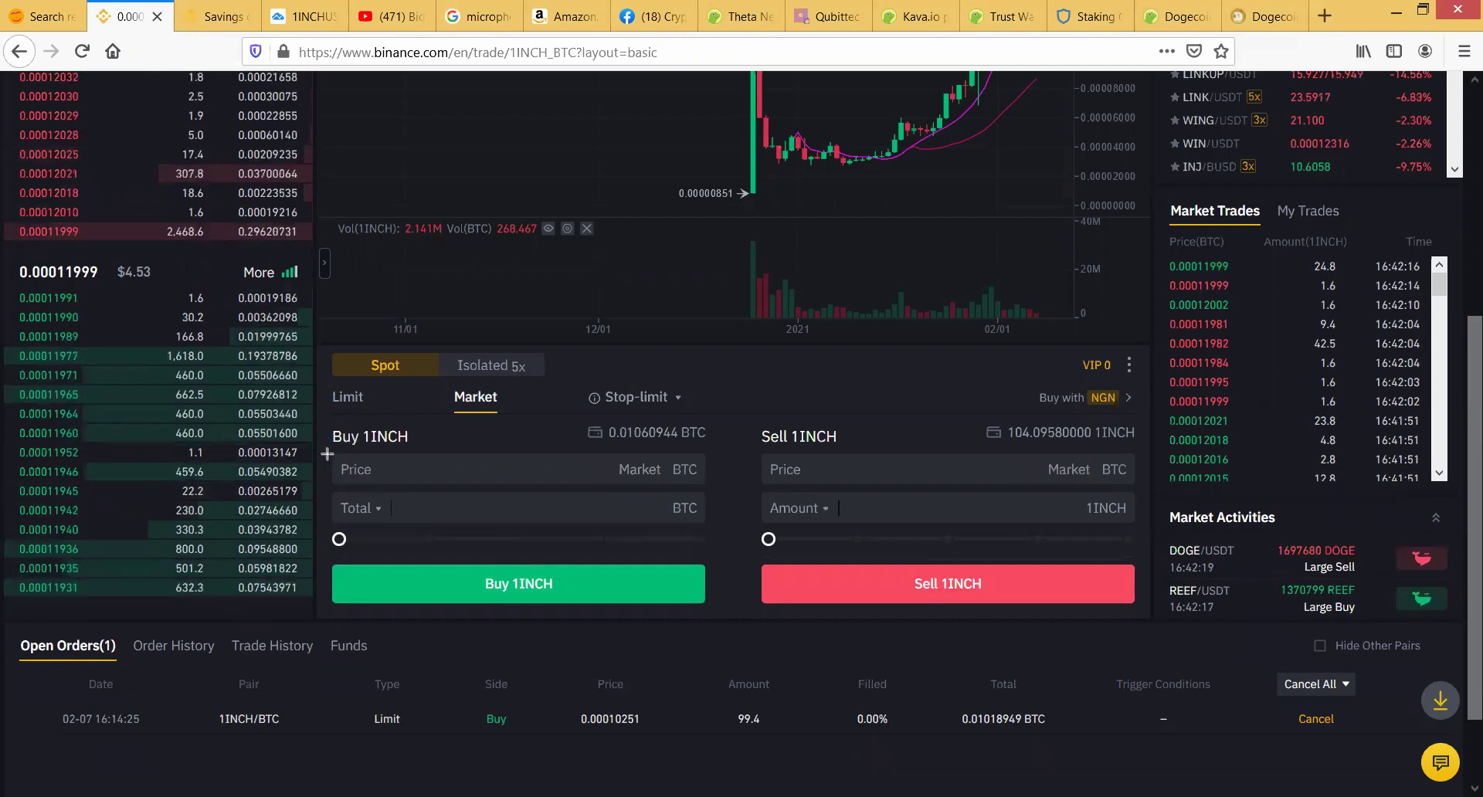
mouse_move(331, 452)
mouse_down()
mouse_move(537, 501)
mouse_move(711, 485)
mouse_up()
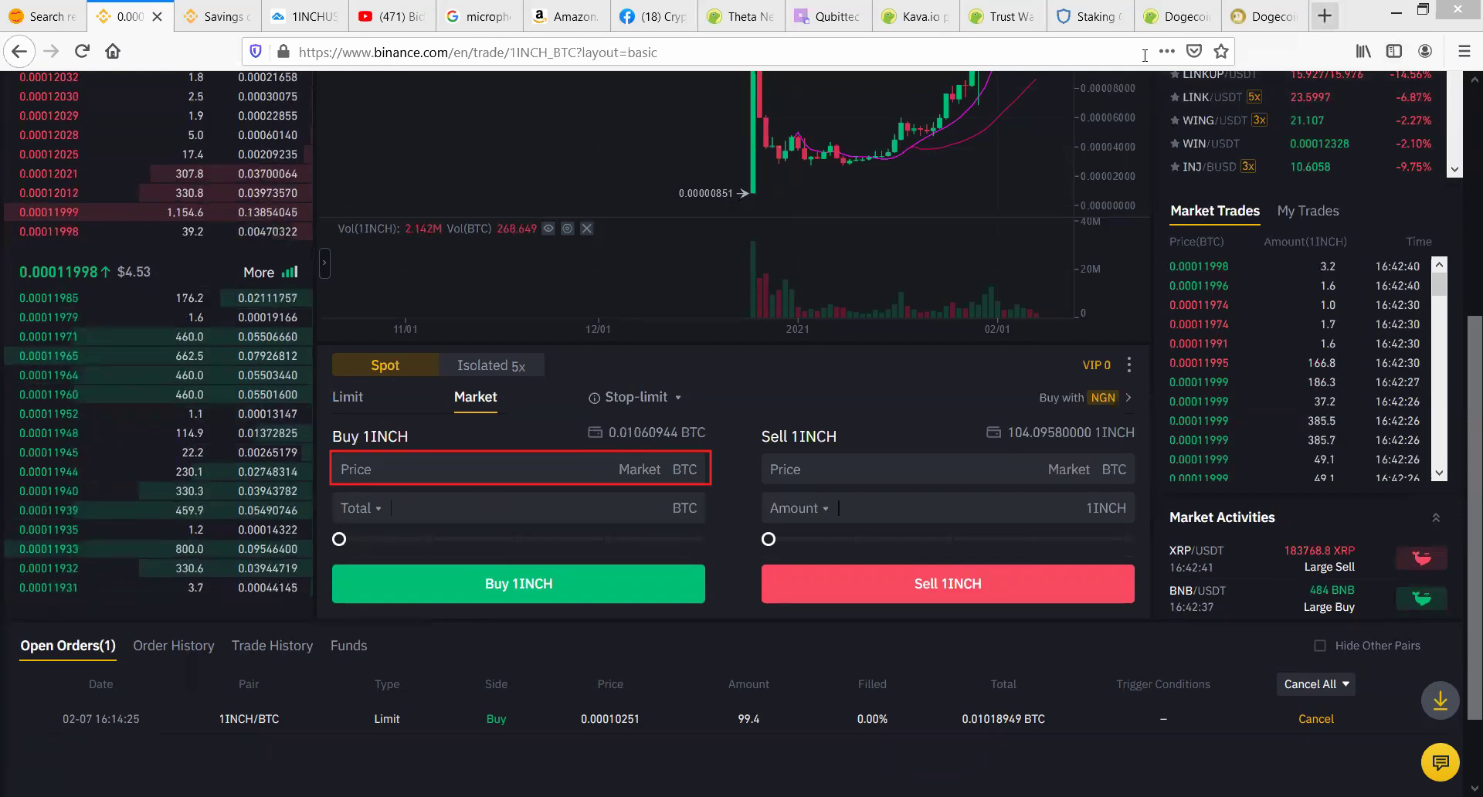
Step: Search for "preev" in a new browser tab and open the Preev Bitcoin converter
key(ctrl+t)
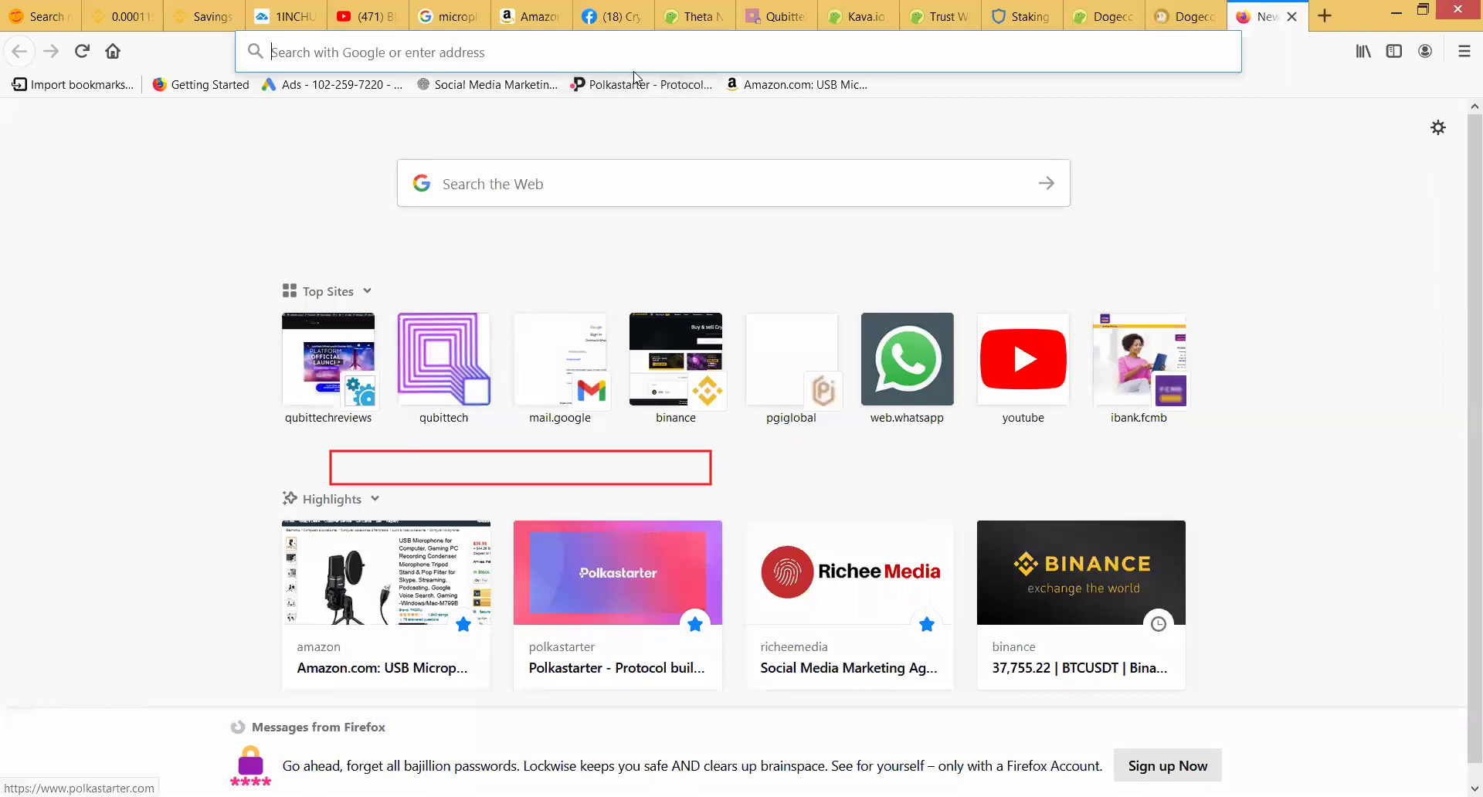
text(P)
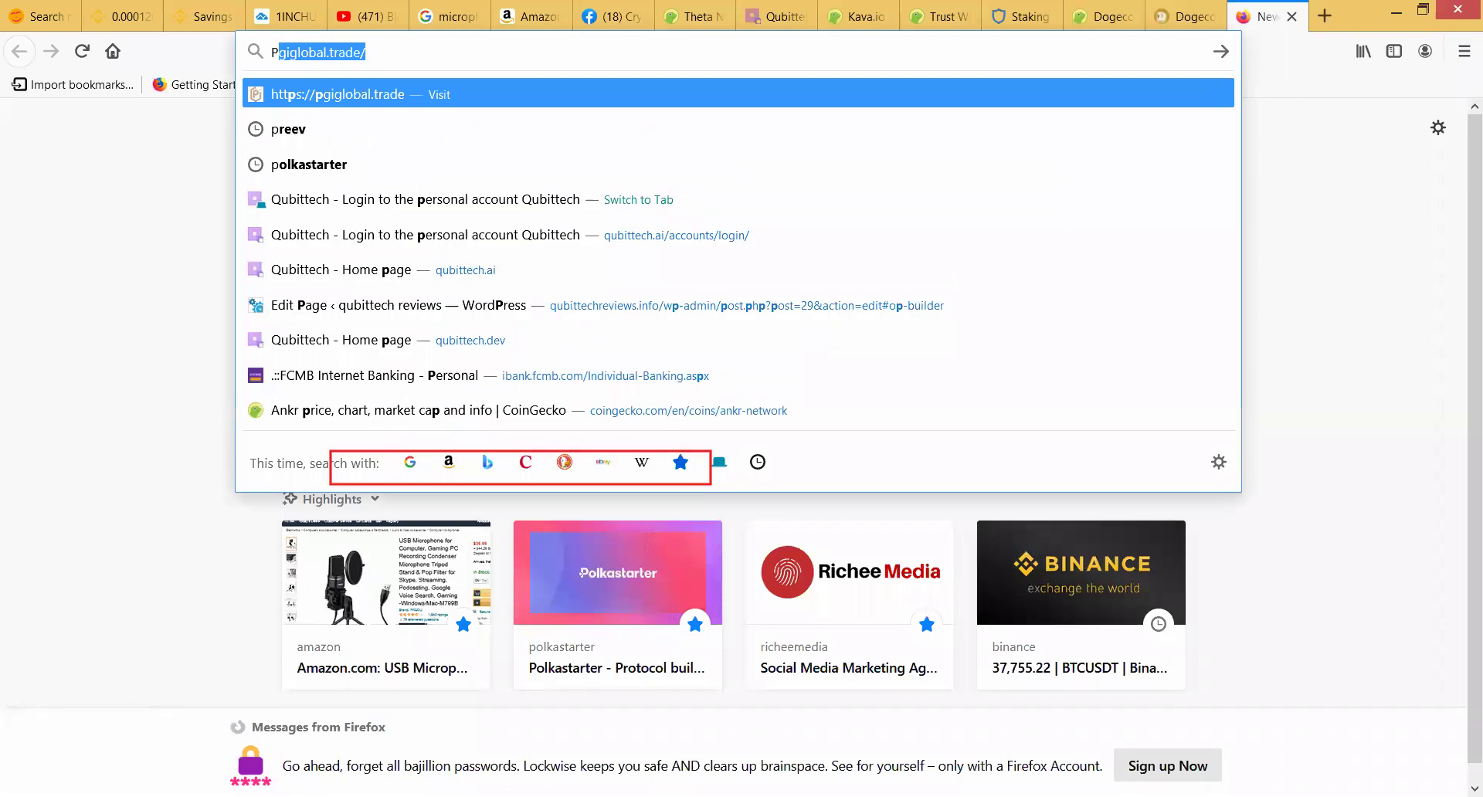
text(R)
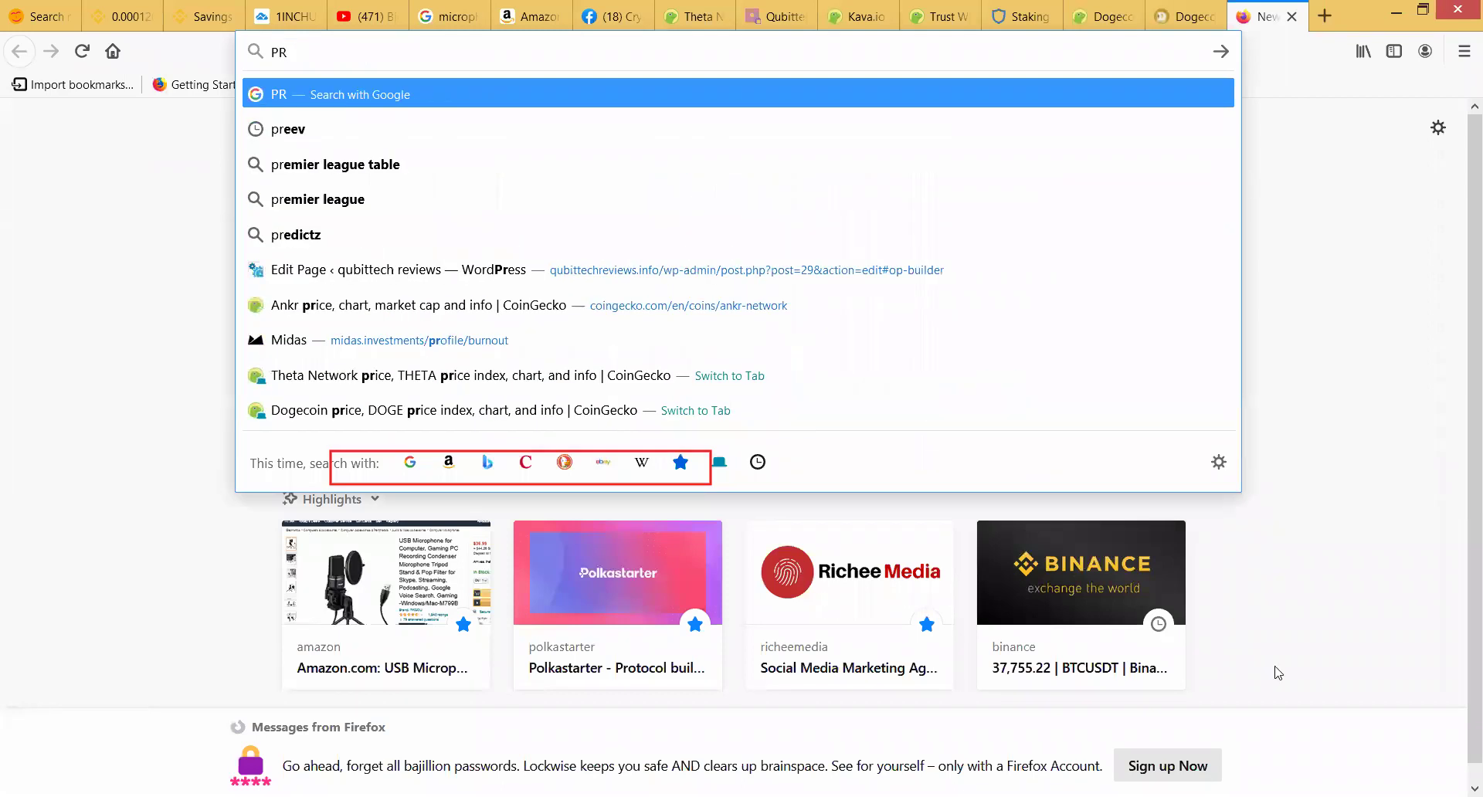
click(292, 140)
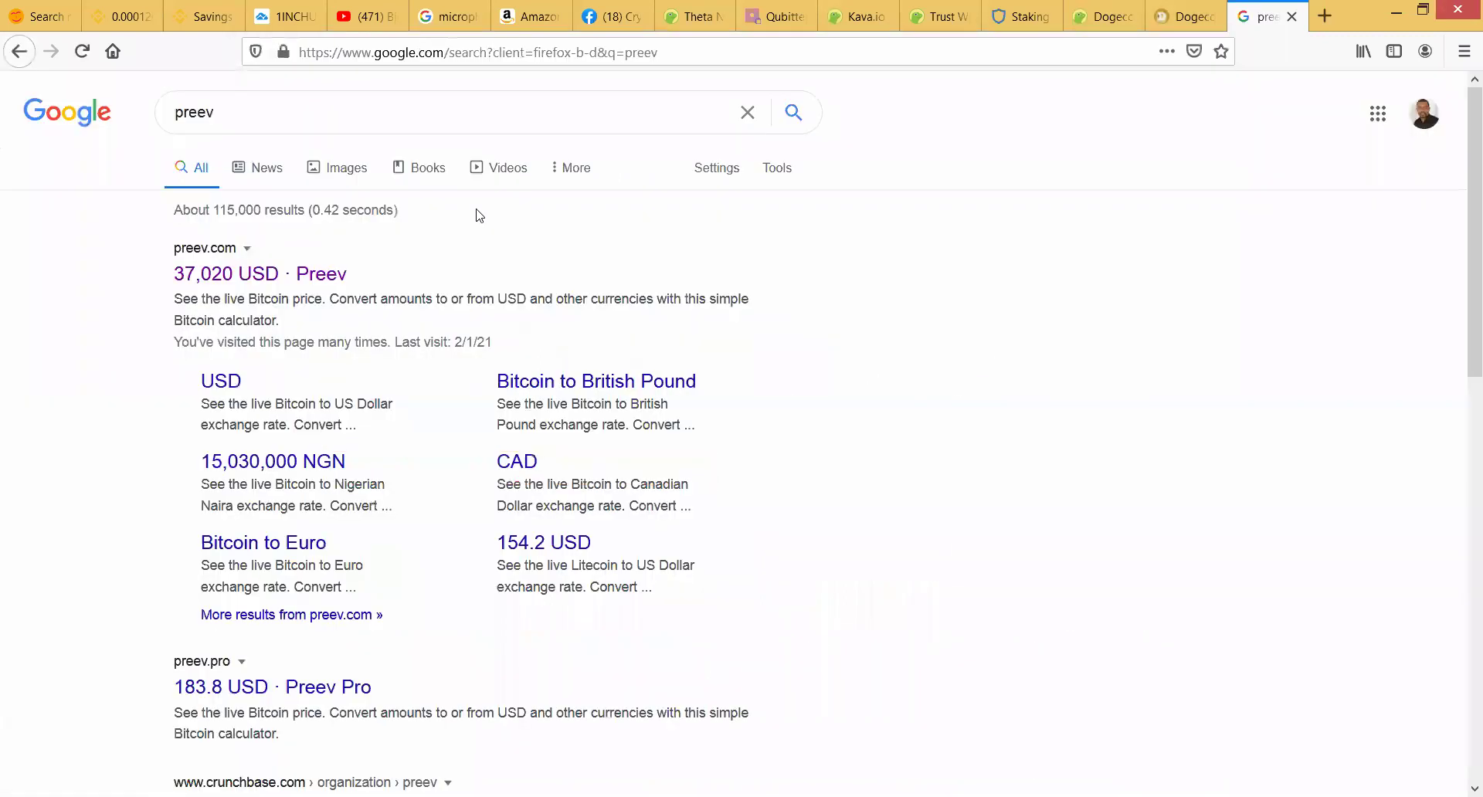
click(199, 267)
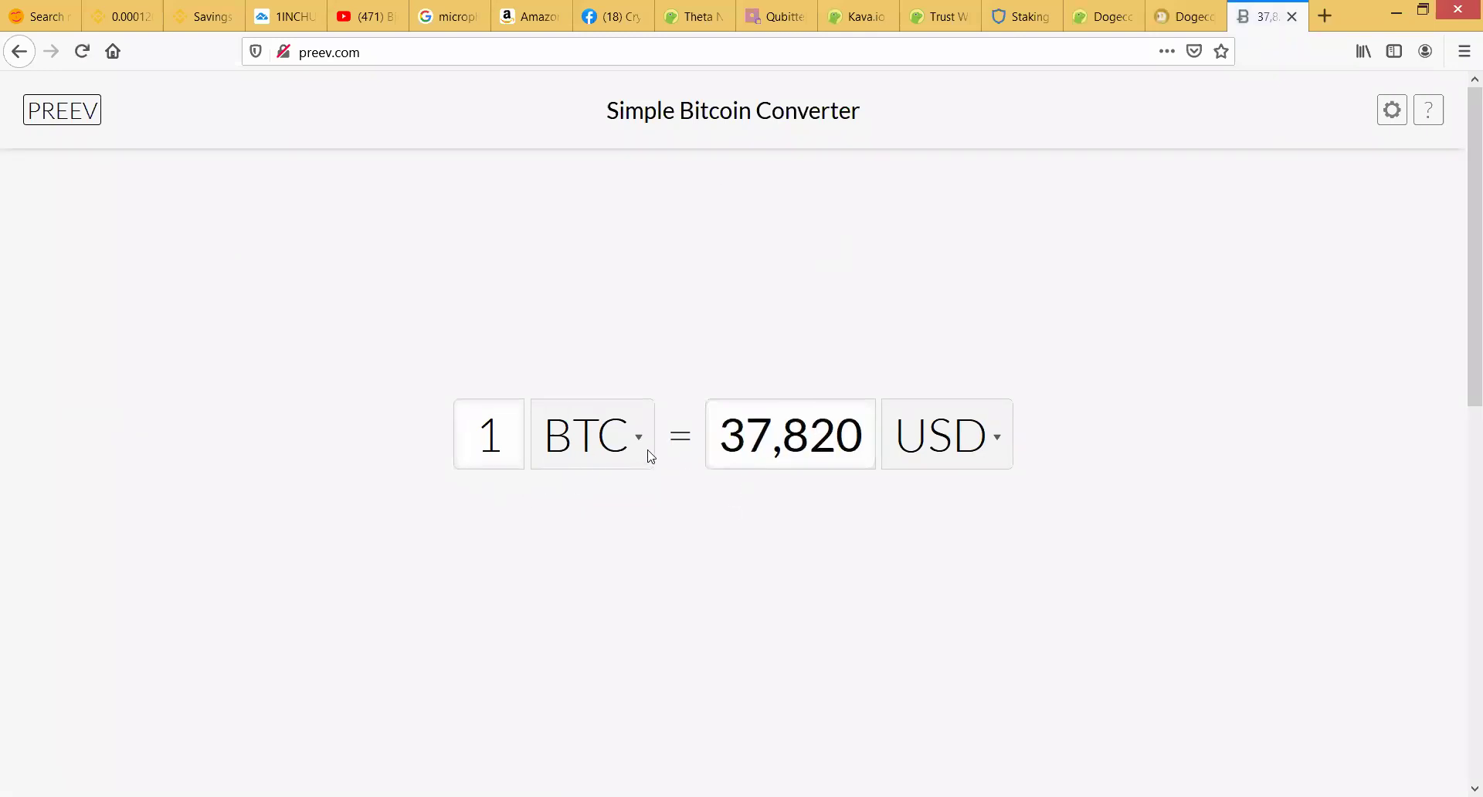
Step: Convert 100 USD to BTC and select the leading digits of the resulting BTC amount
click(743, 446)
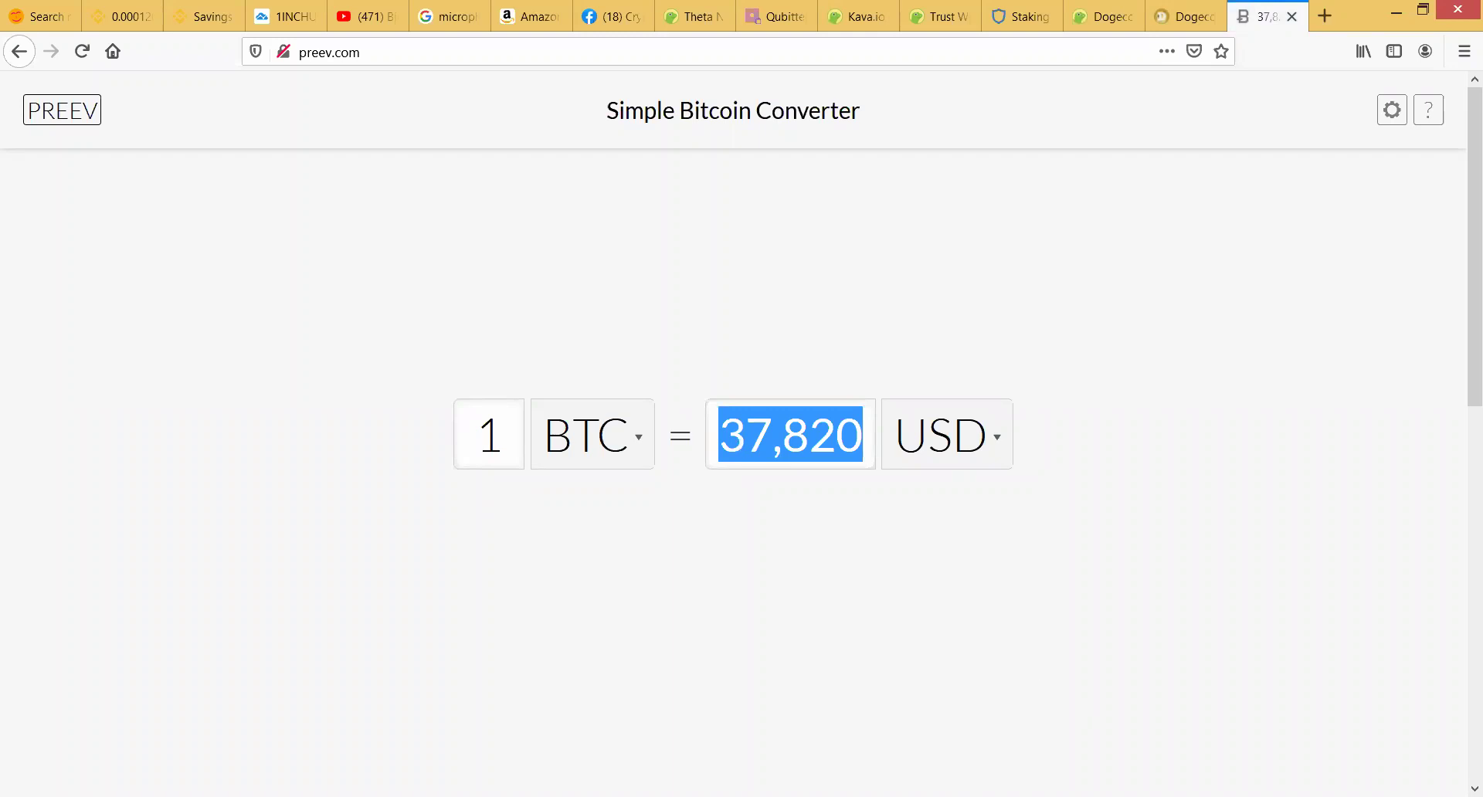
text(100)
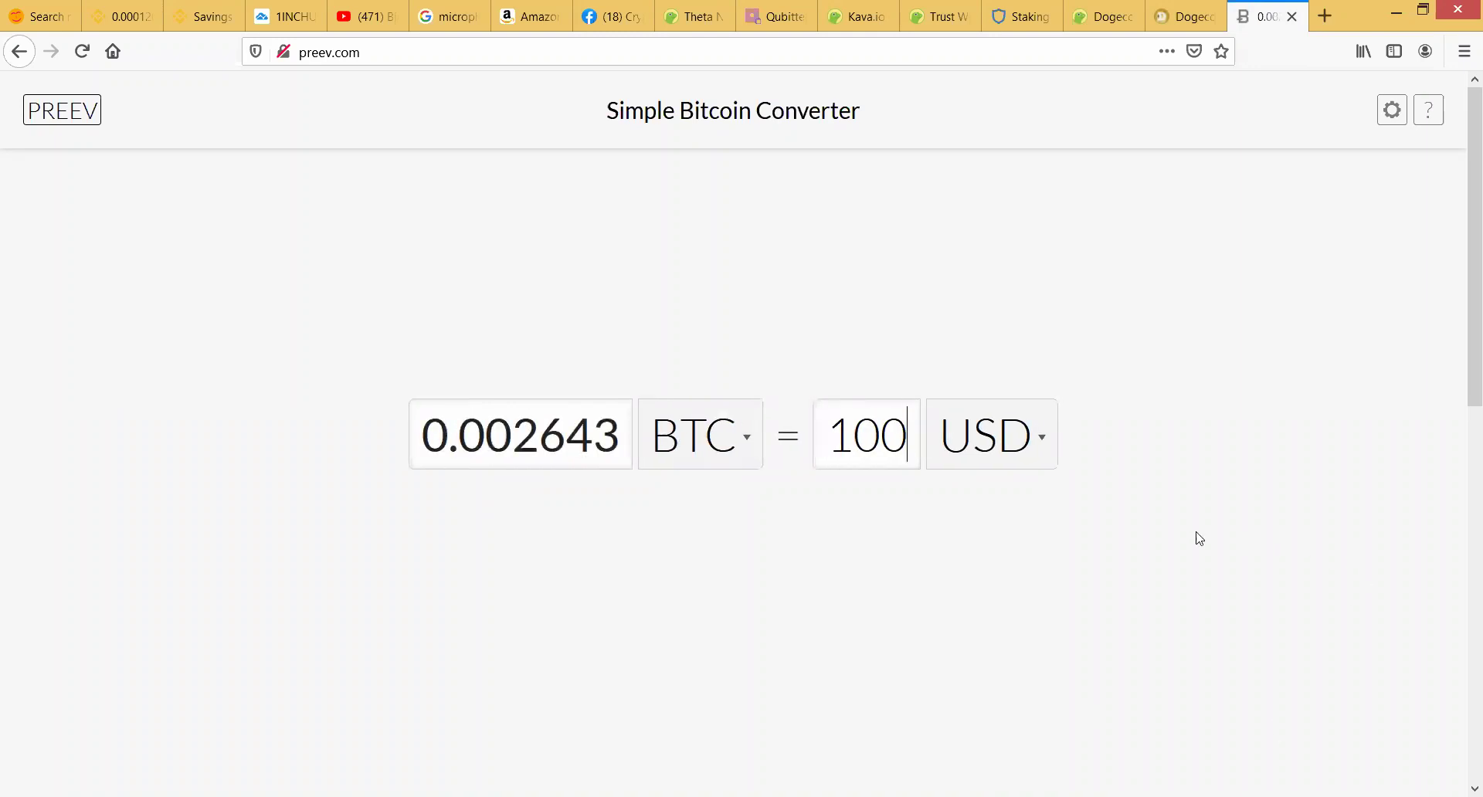
drag(501, 442, 422, 442)
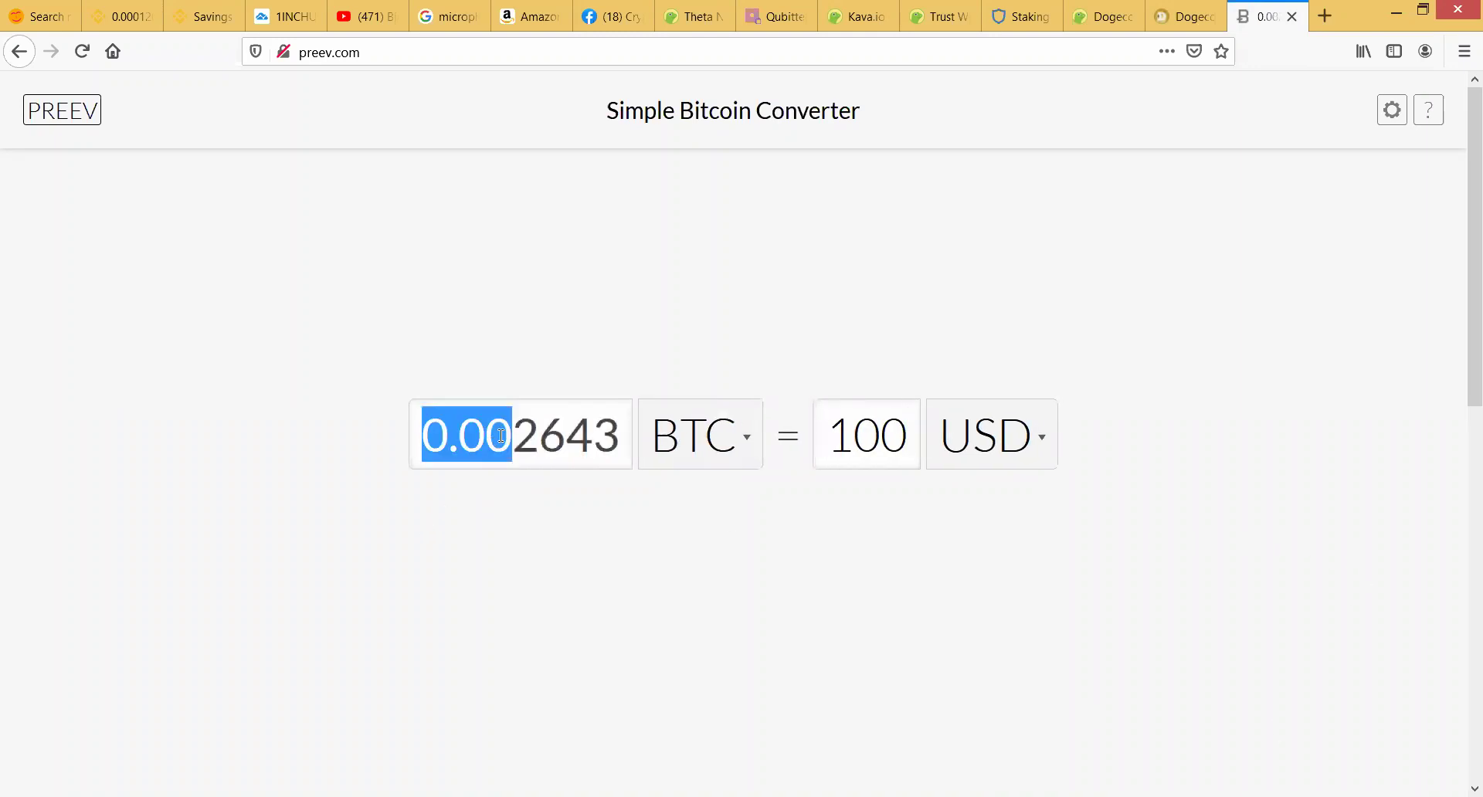
Step: Select the full BTC equivalent of 100 USD in the Preev converter and copy it
click(619, 433)
drag(619, 433, 432, 464)
right_click(447, 432)
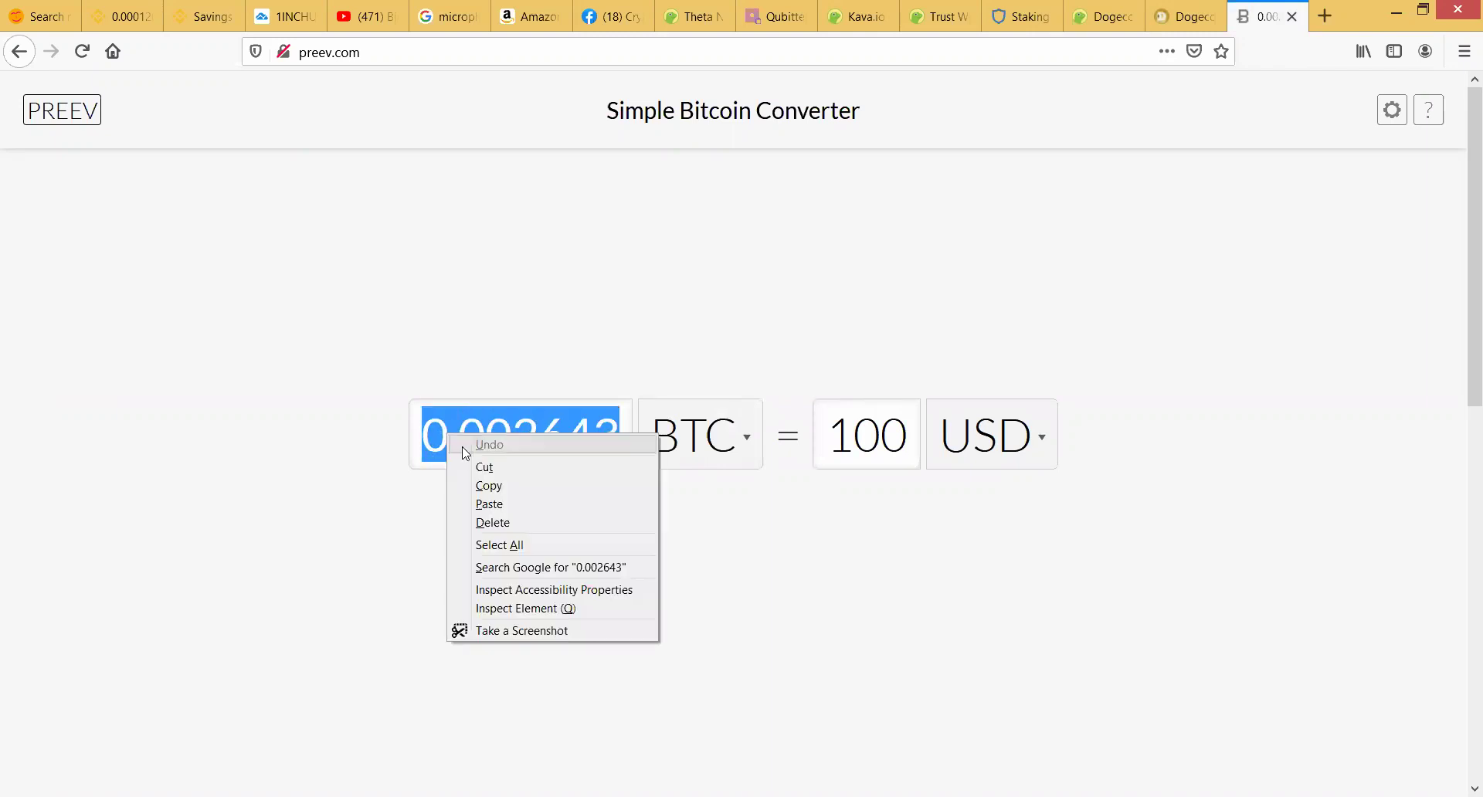
click(493, 486)
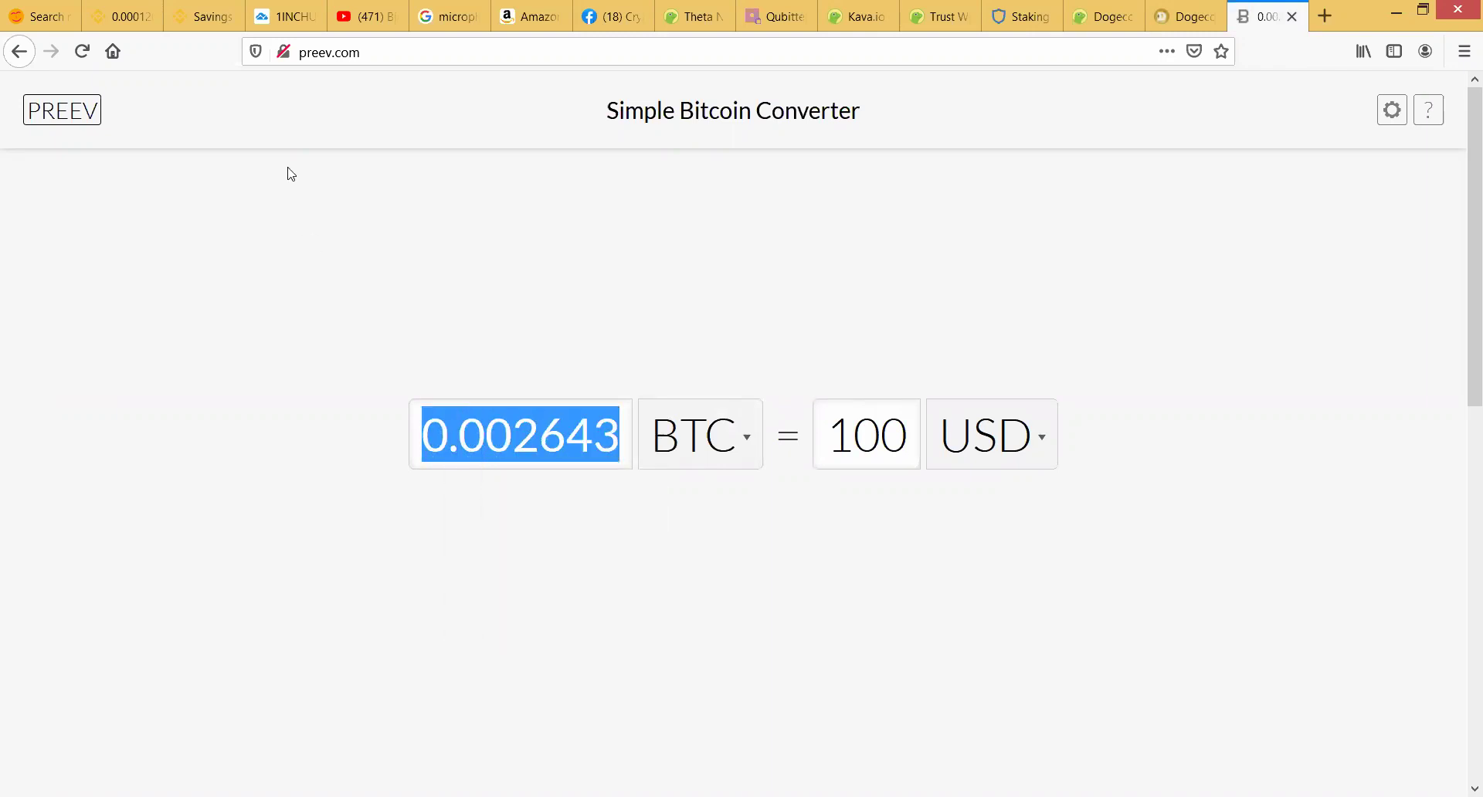
Step: Paste 0.002643 BTC as the total of the market buy order on the Binance 1INCH/BTC page
click(136, 23)
click(423, 510)
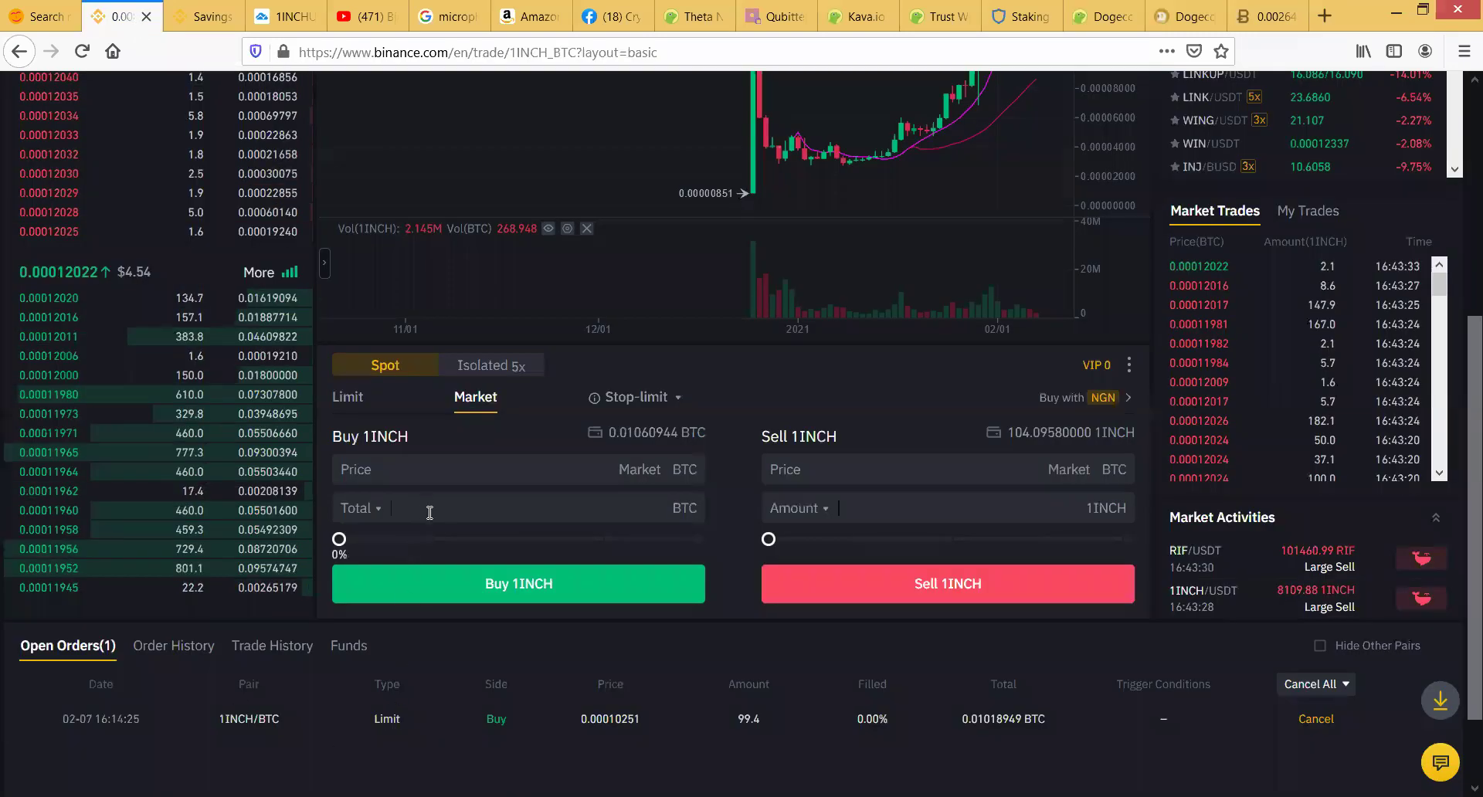
click(430, 515)
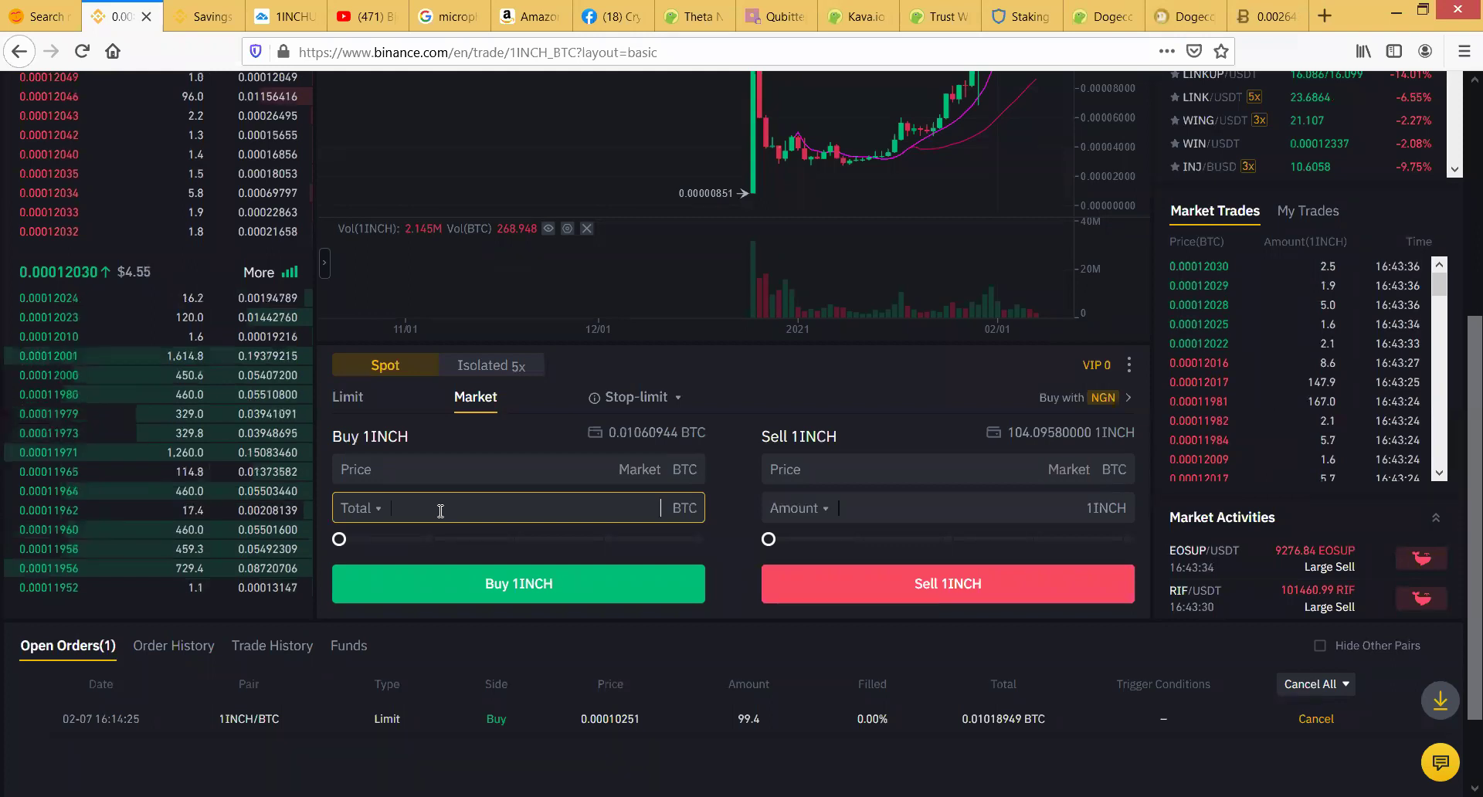
right_click(441, 510)
click(485, 581)
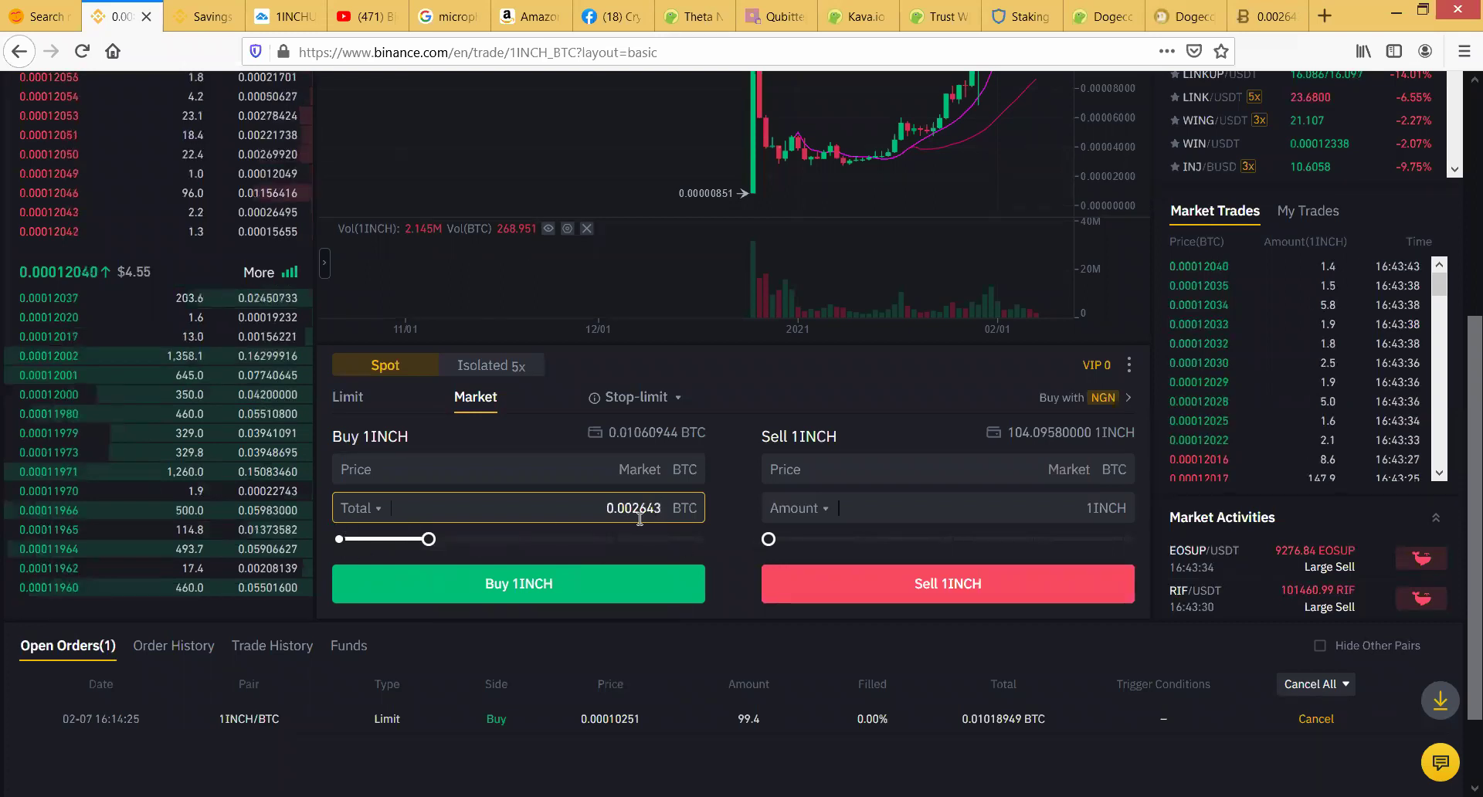
Step: Check the BTC conversion of 100 USD in Preev again and return to the Binance 1INCH/BTC trading page
click(1276, 21)
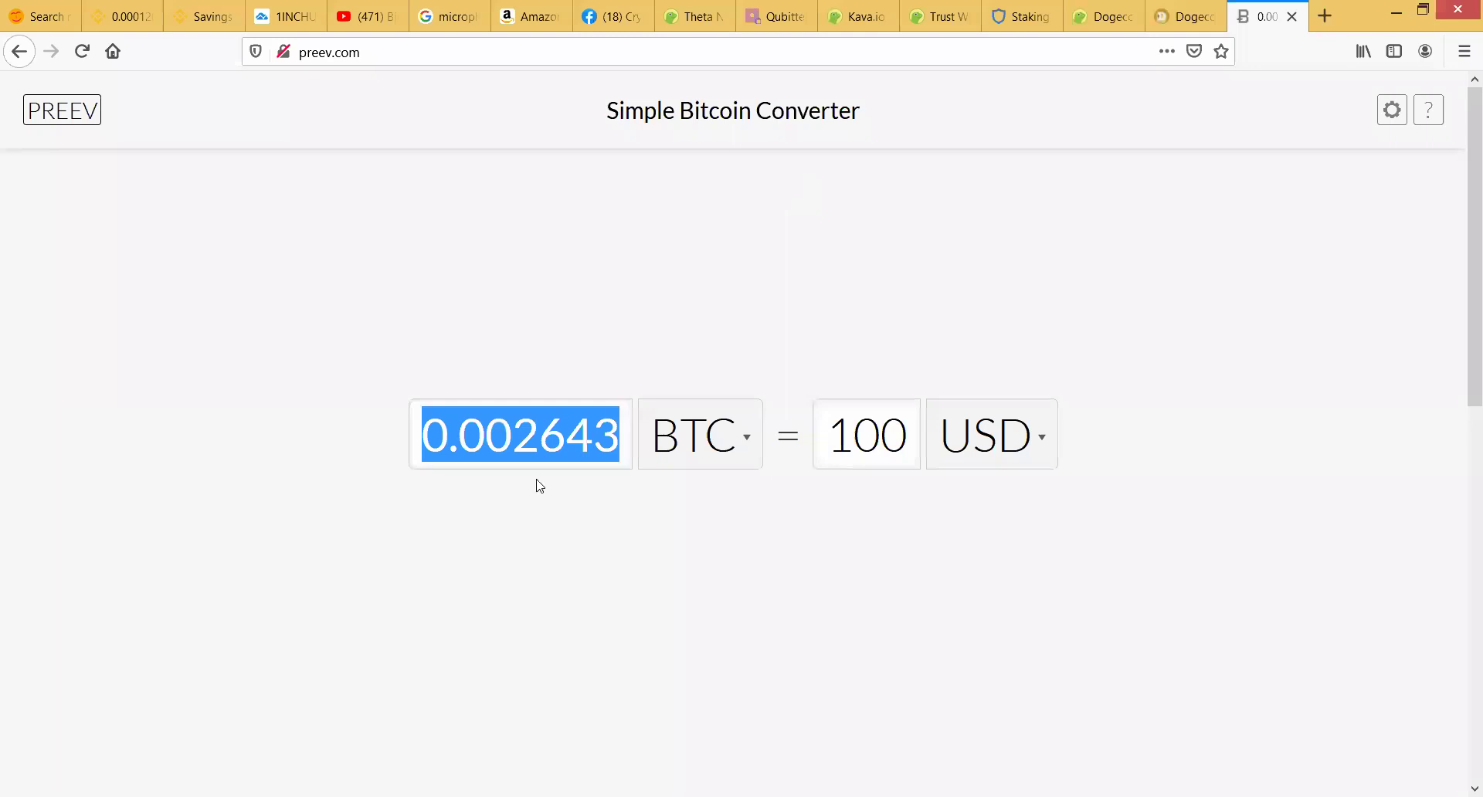
click(780, 551)
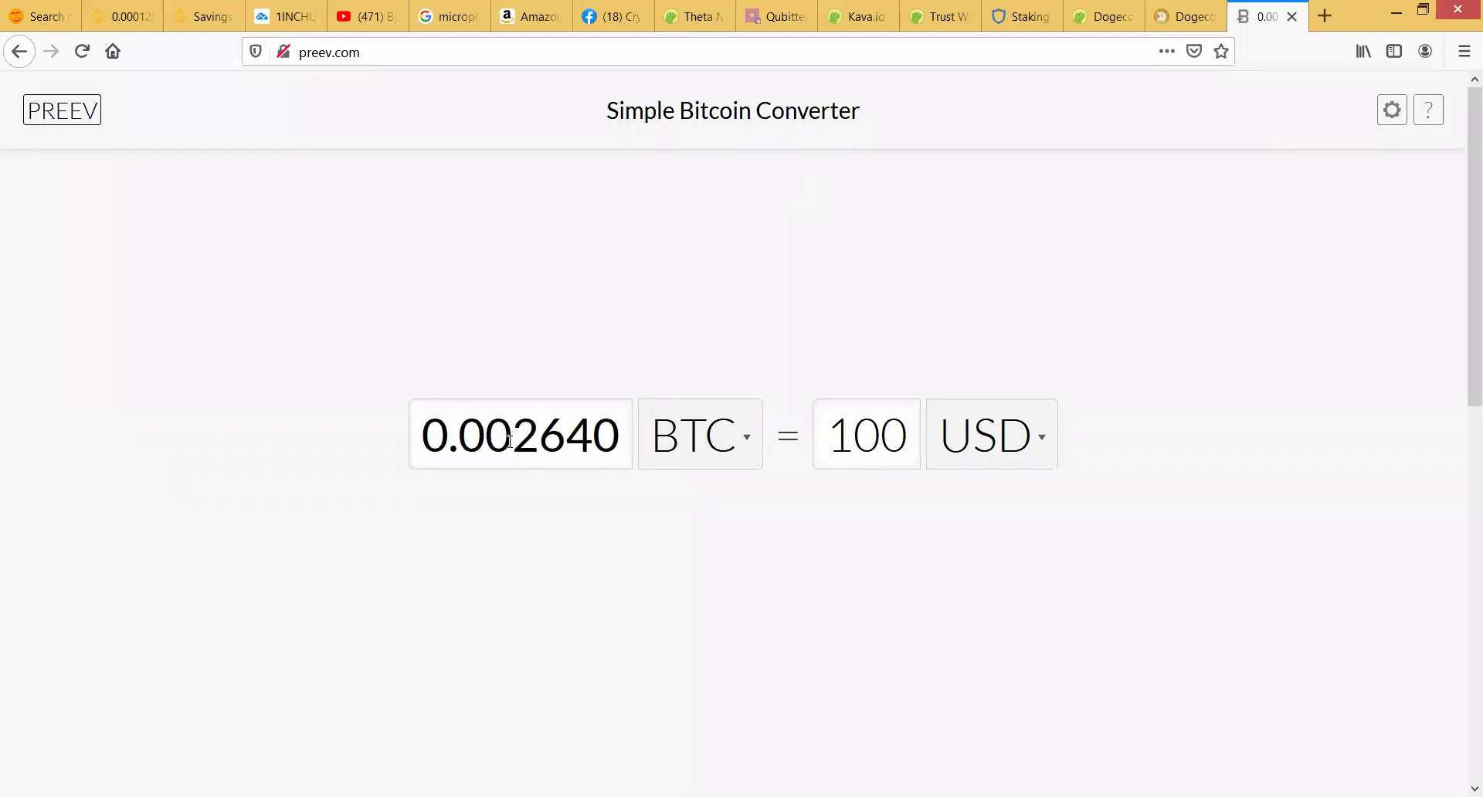
click(136, 23)
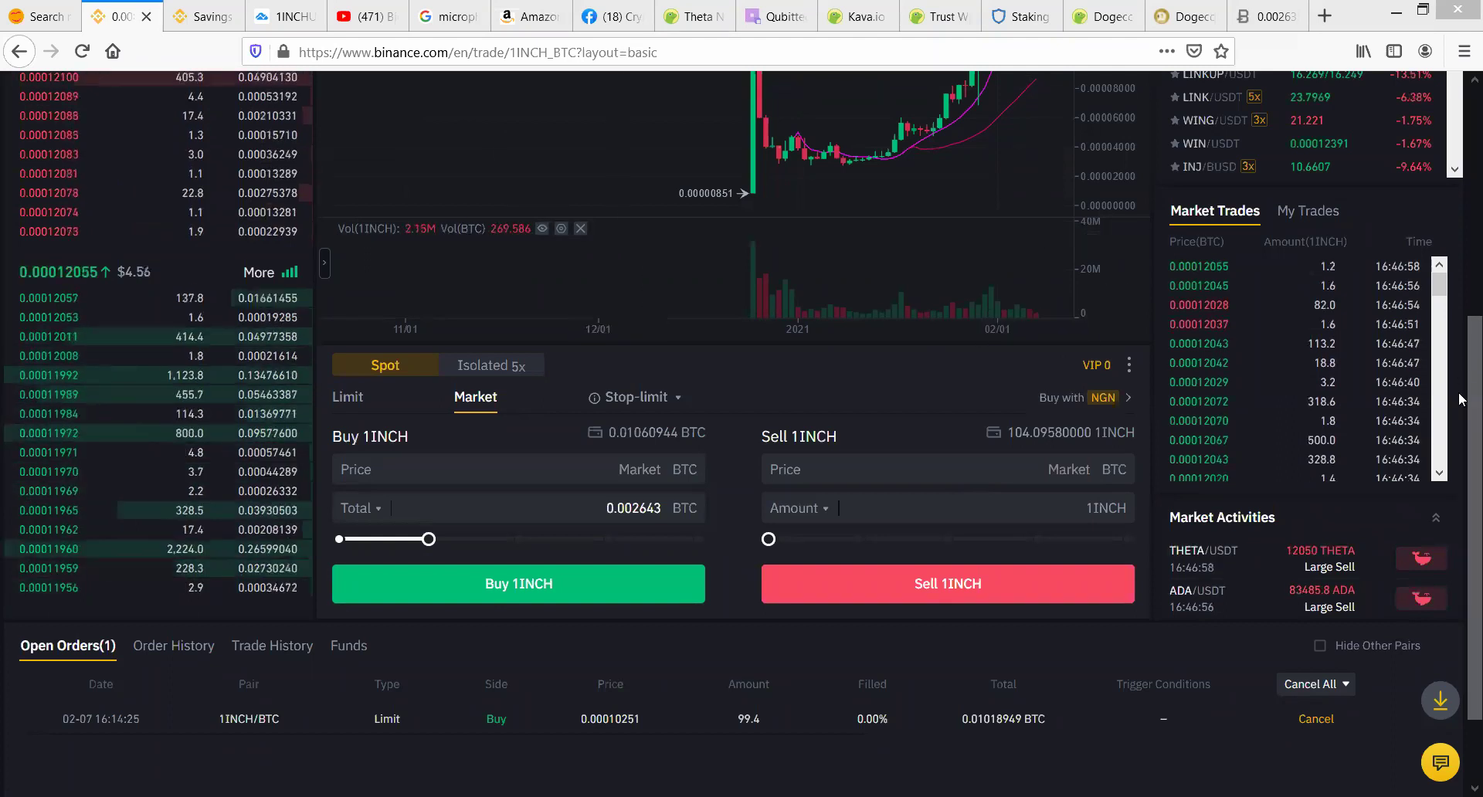
Step: Open the Fiat and Spot wallet
scroll(1459, 399, up, 5)
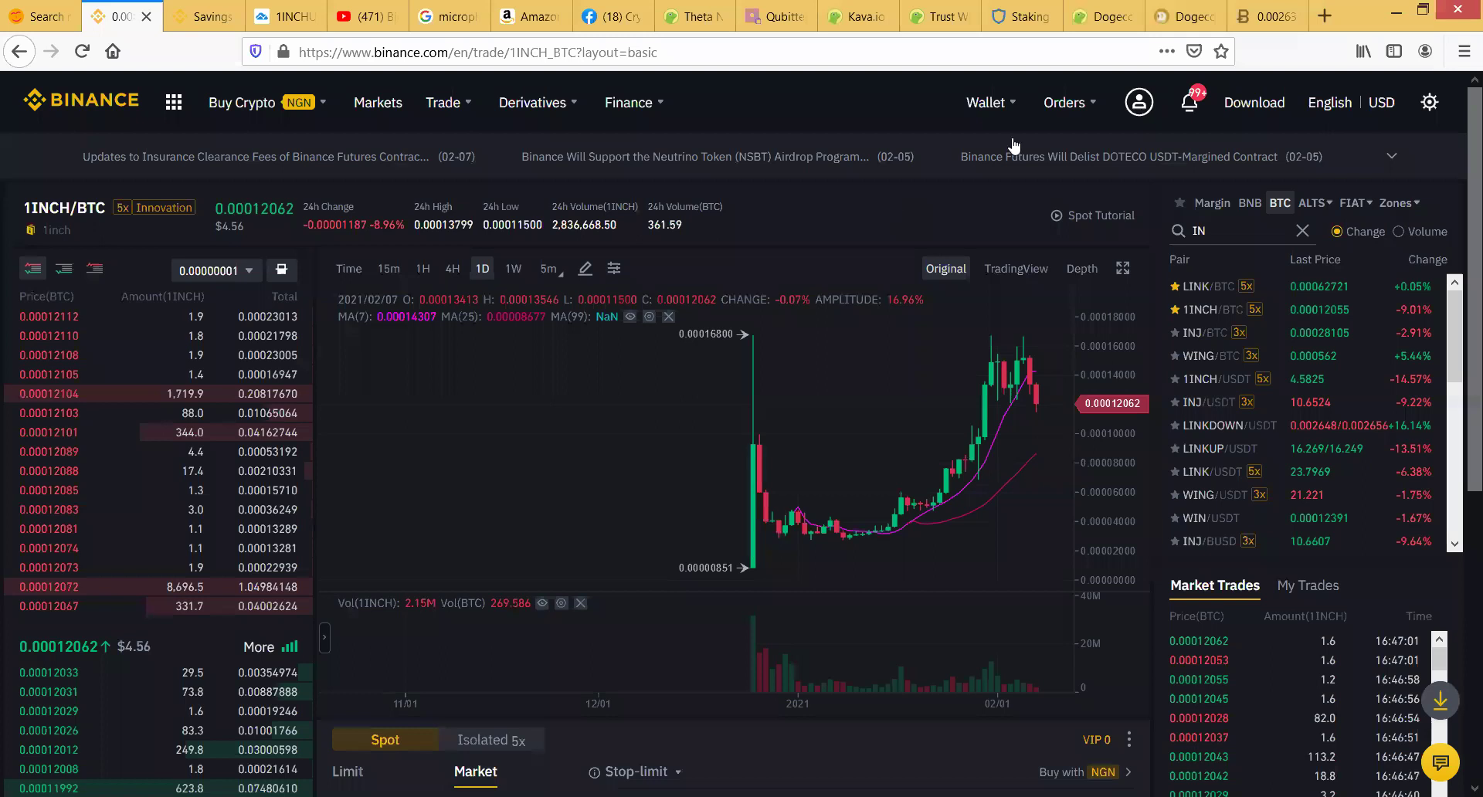
mouse_move(1049, 120)
mouse_move(989, 102)
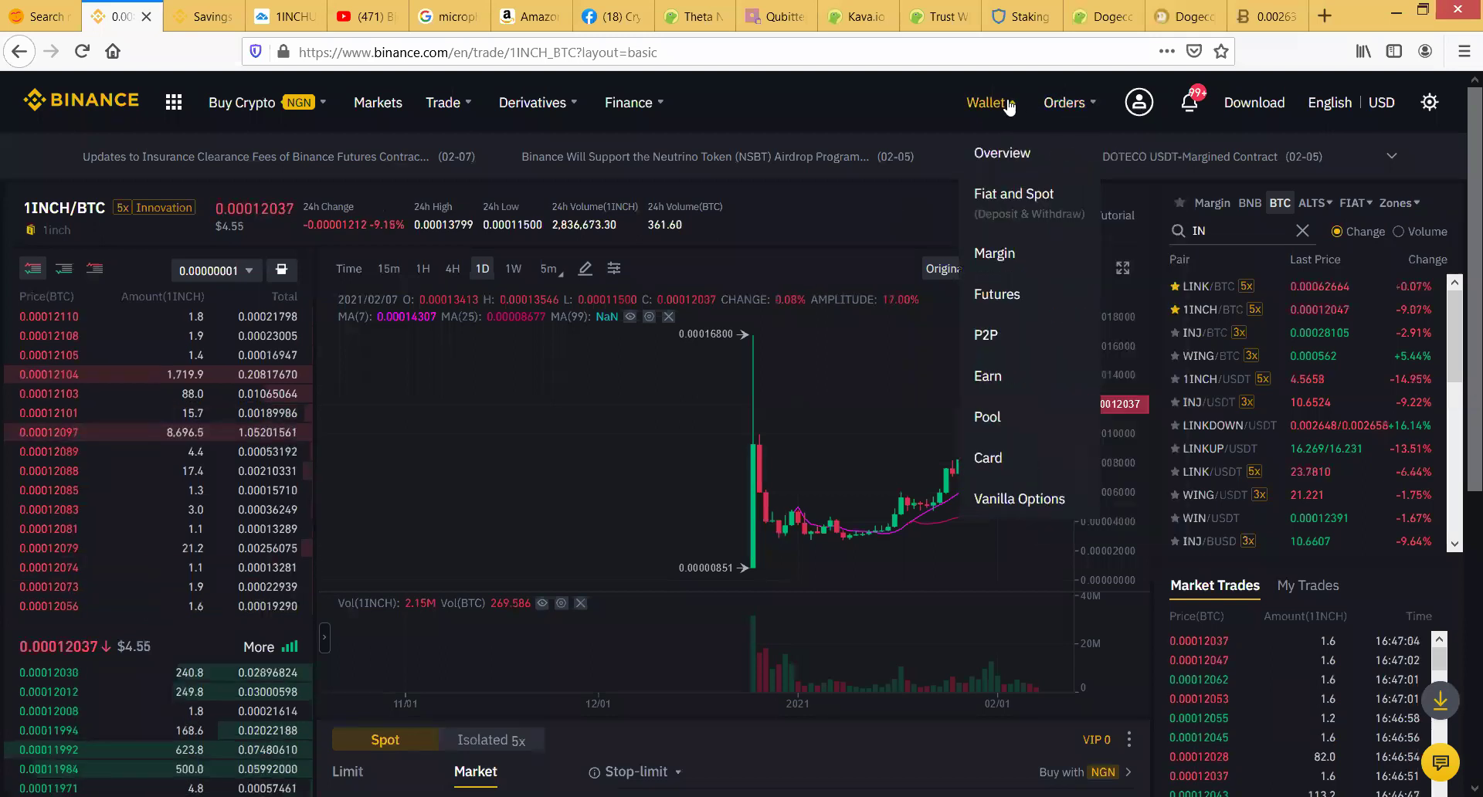
click(993, 207)
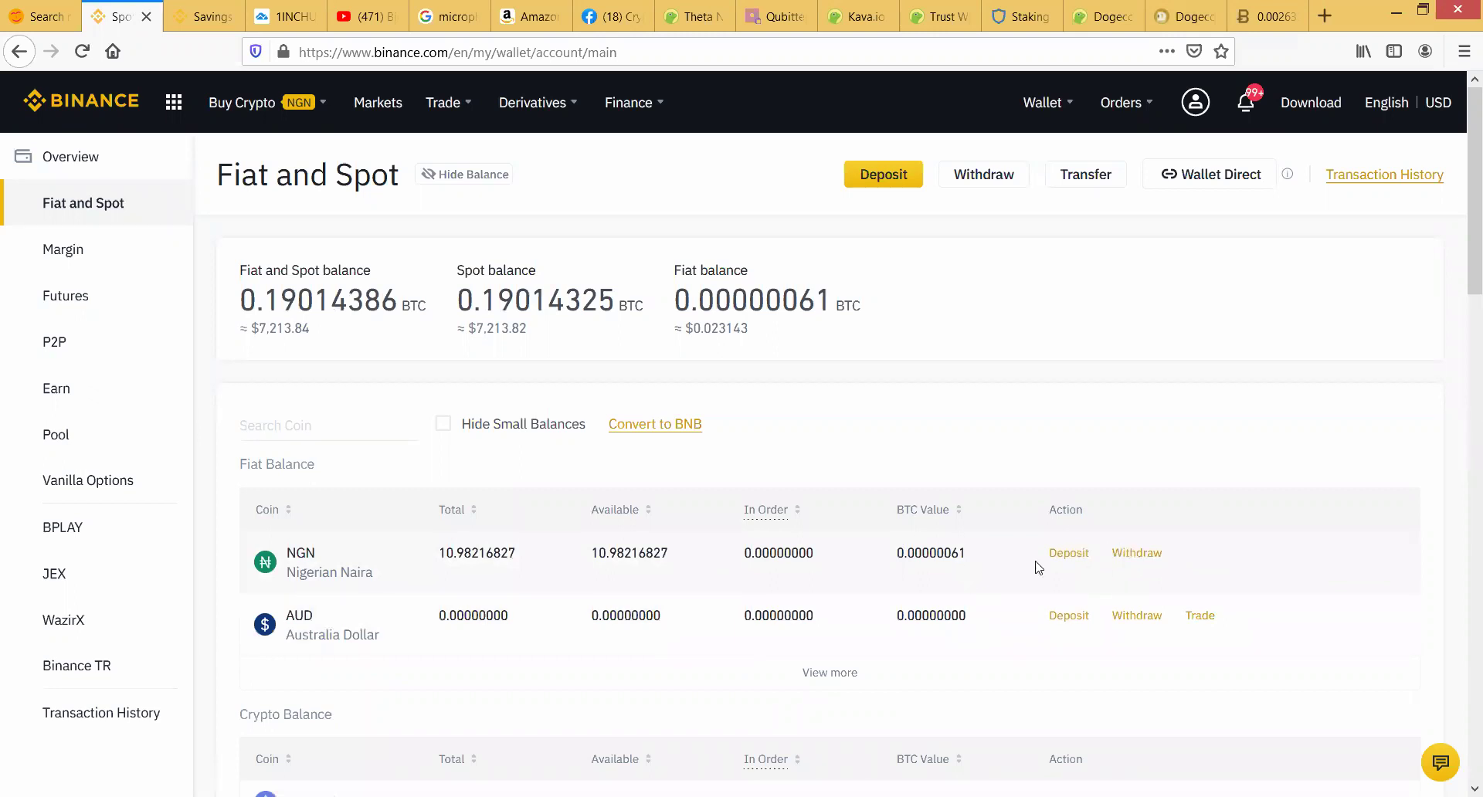
Step: Find Bitcoin in the crypto balances and open its BTC/NGN trading pair
scroll(1339, 681, down, 3)
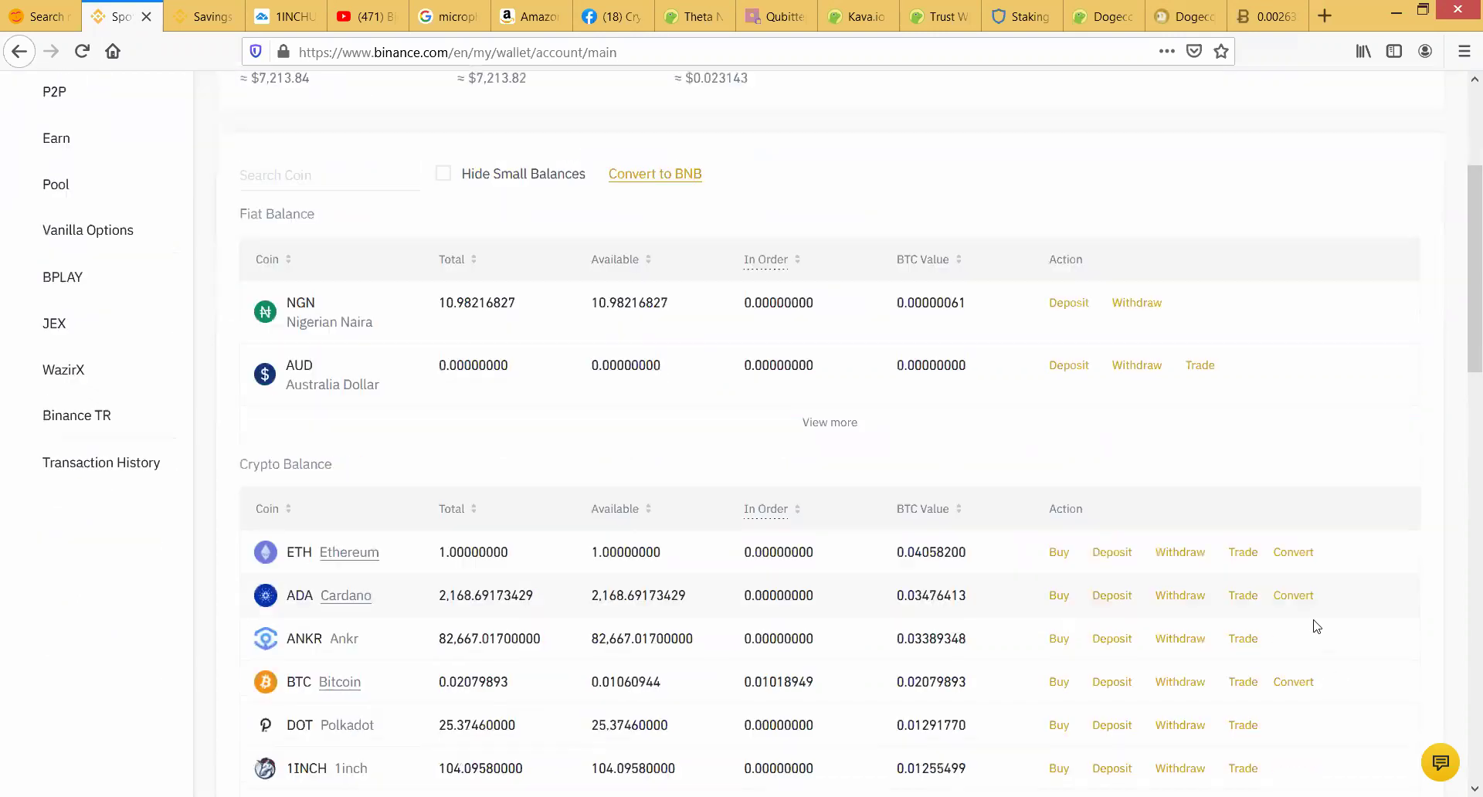
click(1245, 683)
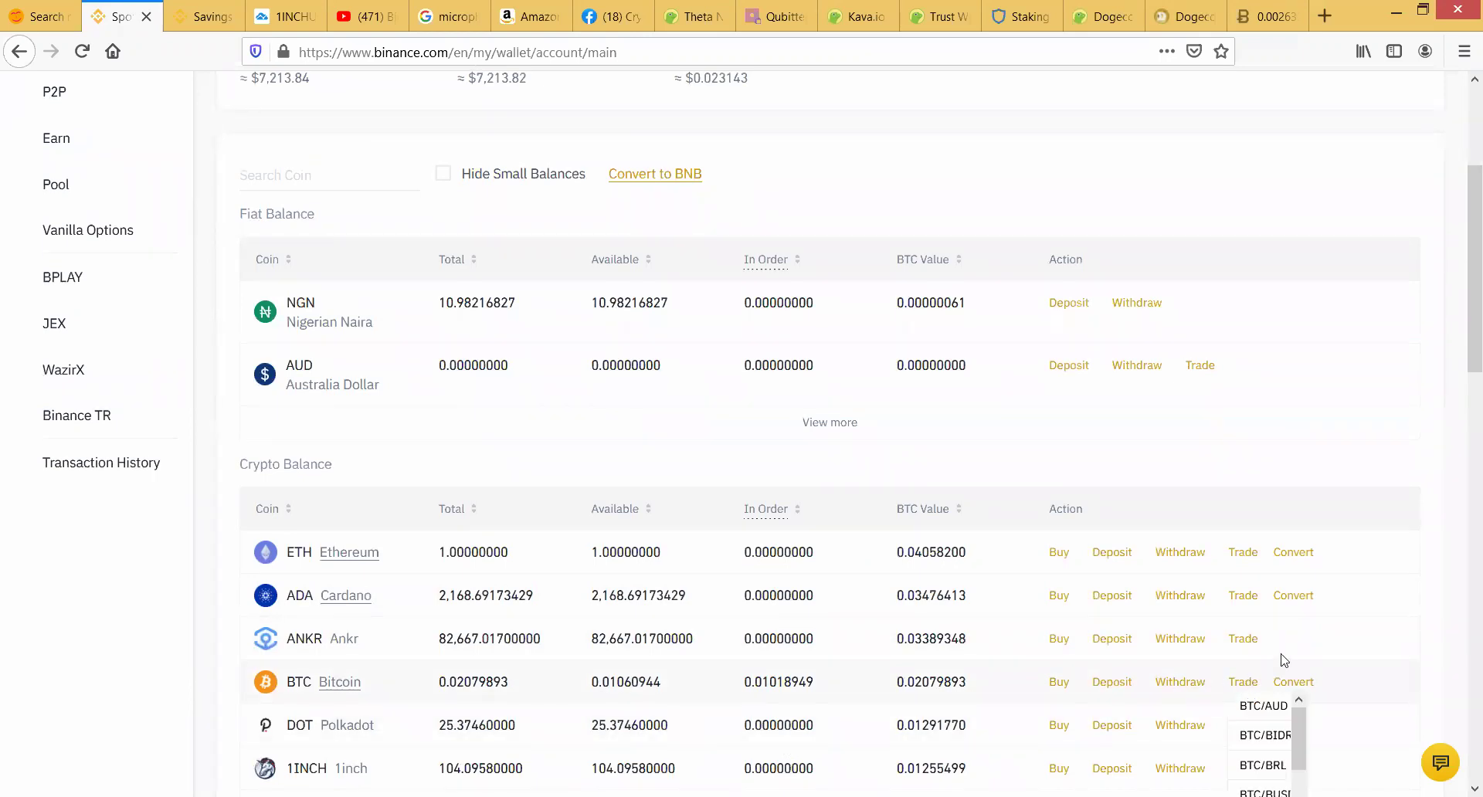
scroll(1311, 605, down, 2)
scroll(1282, 649, down, 5)
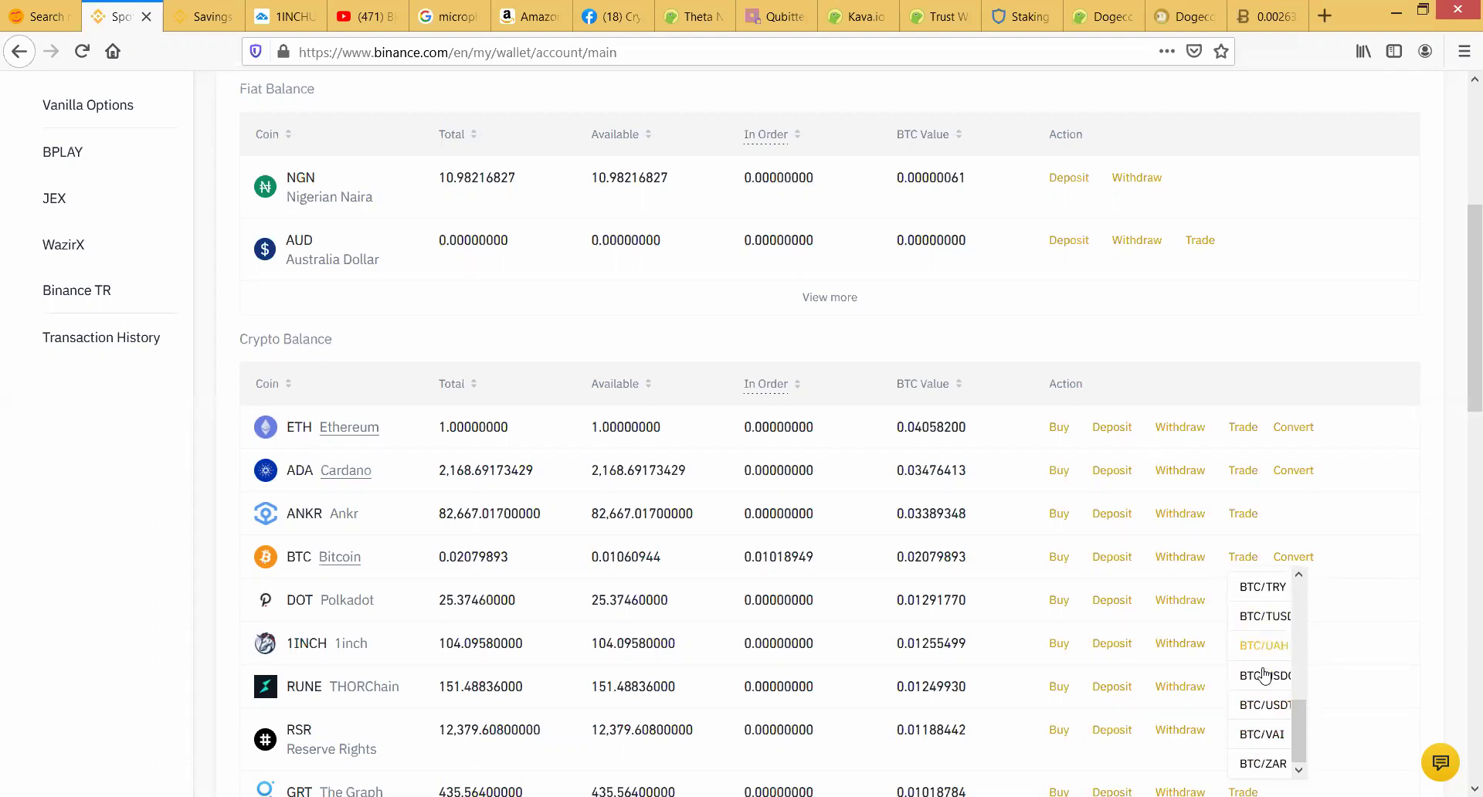
scroll(1297, 730, up, 3)
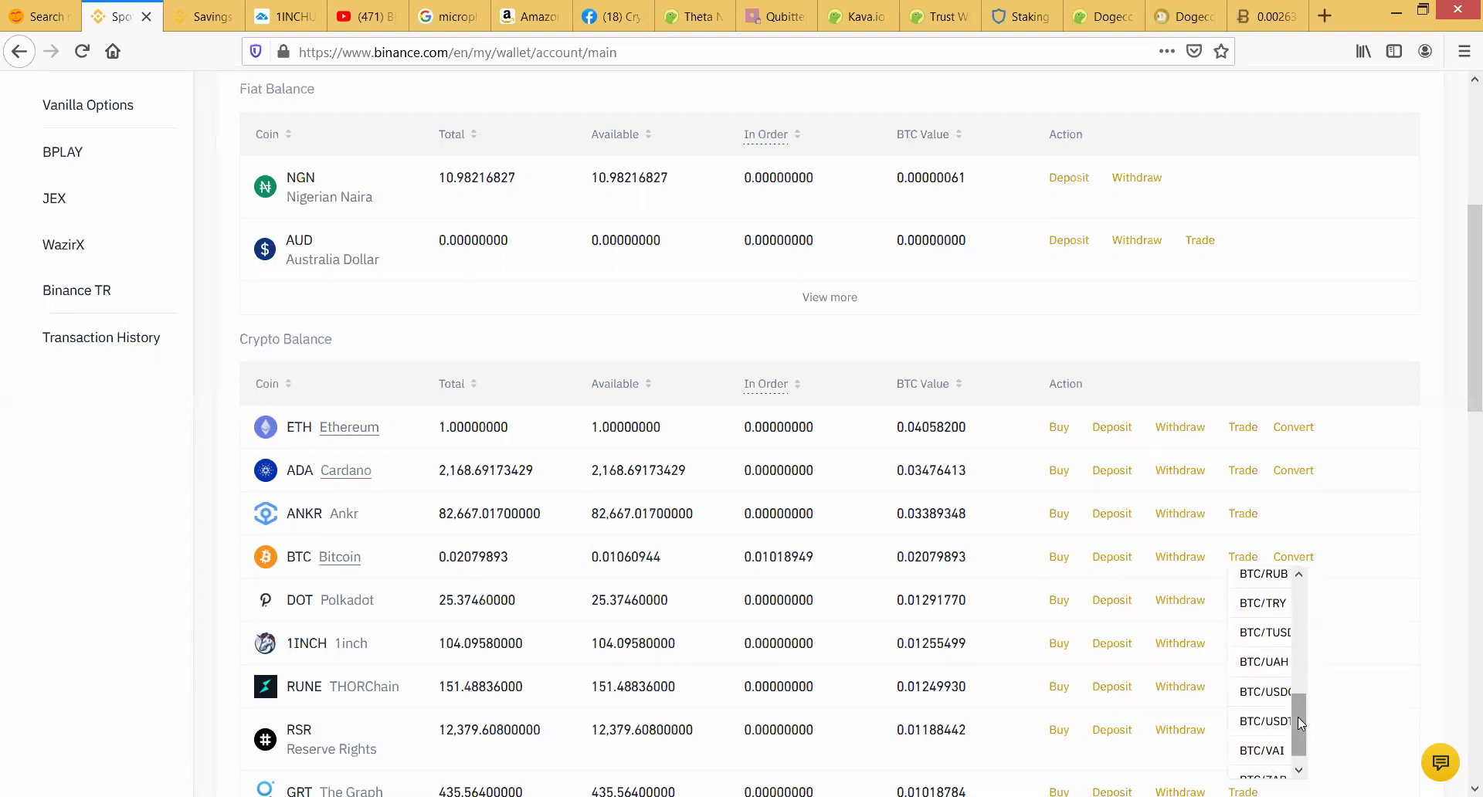
click(1265, 625)
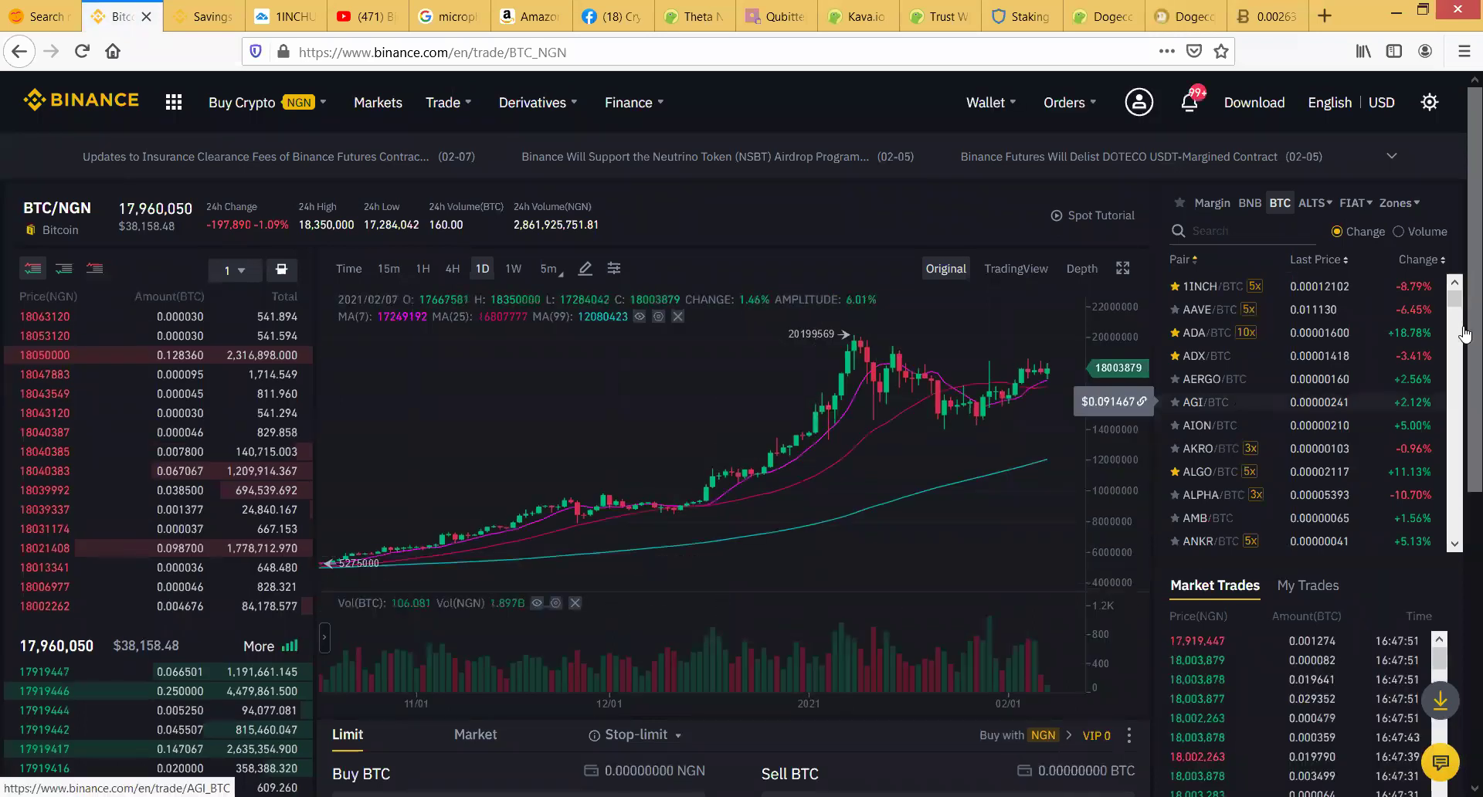
Step: Examine the BTC/NGN limit order form and mark the current market price and the buy price with red rectangles
scroll(1459, 354, down, 4)
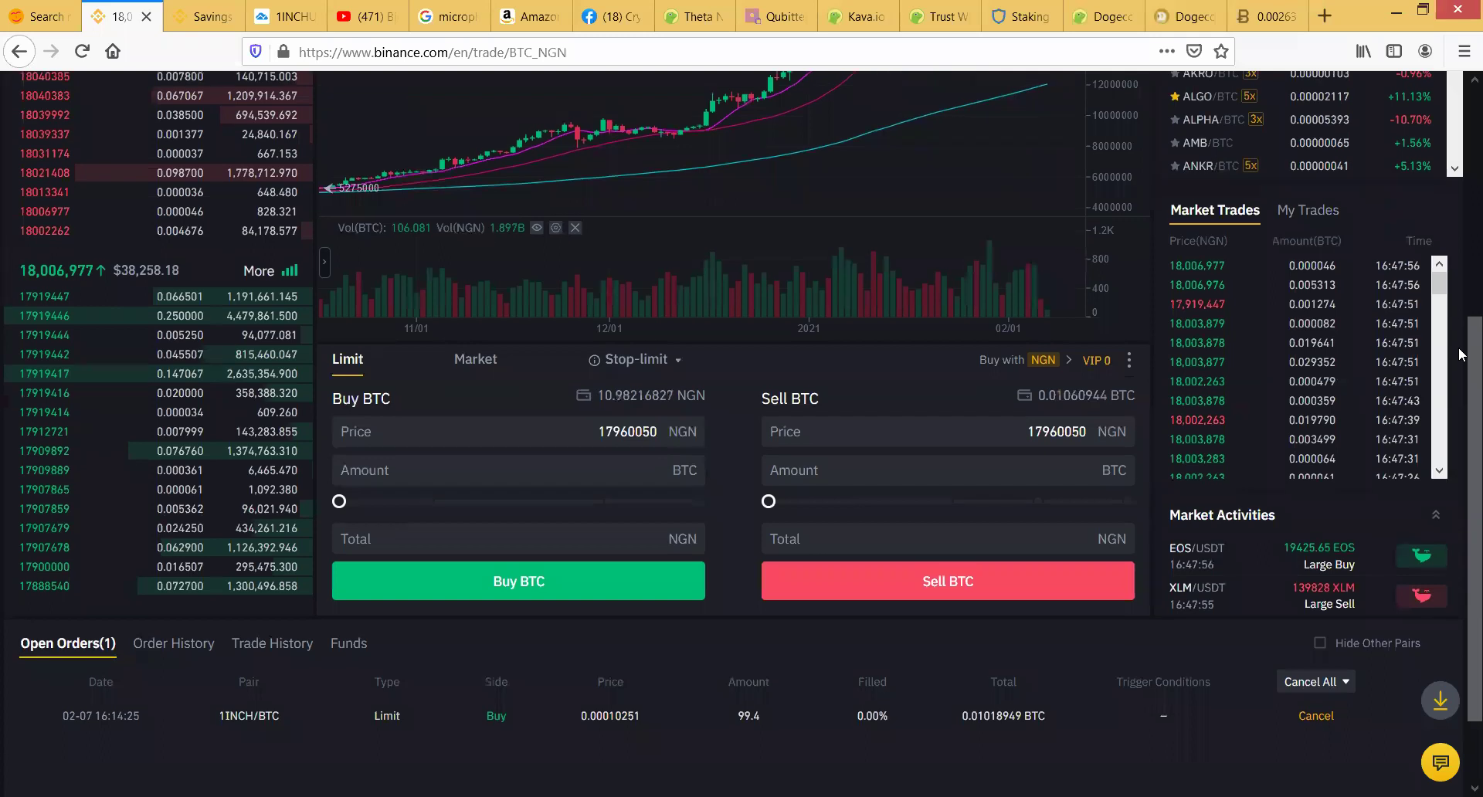
scroll(1459, 354, up, 2)
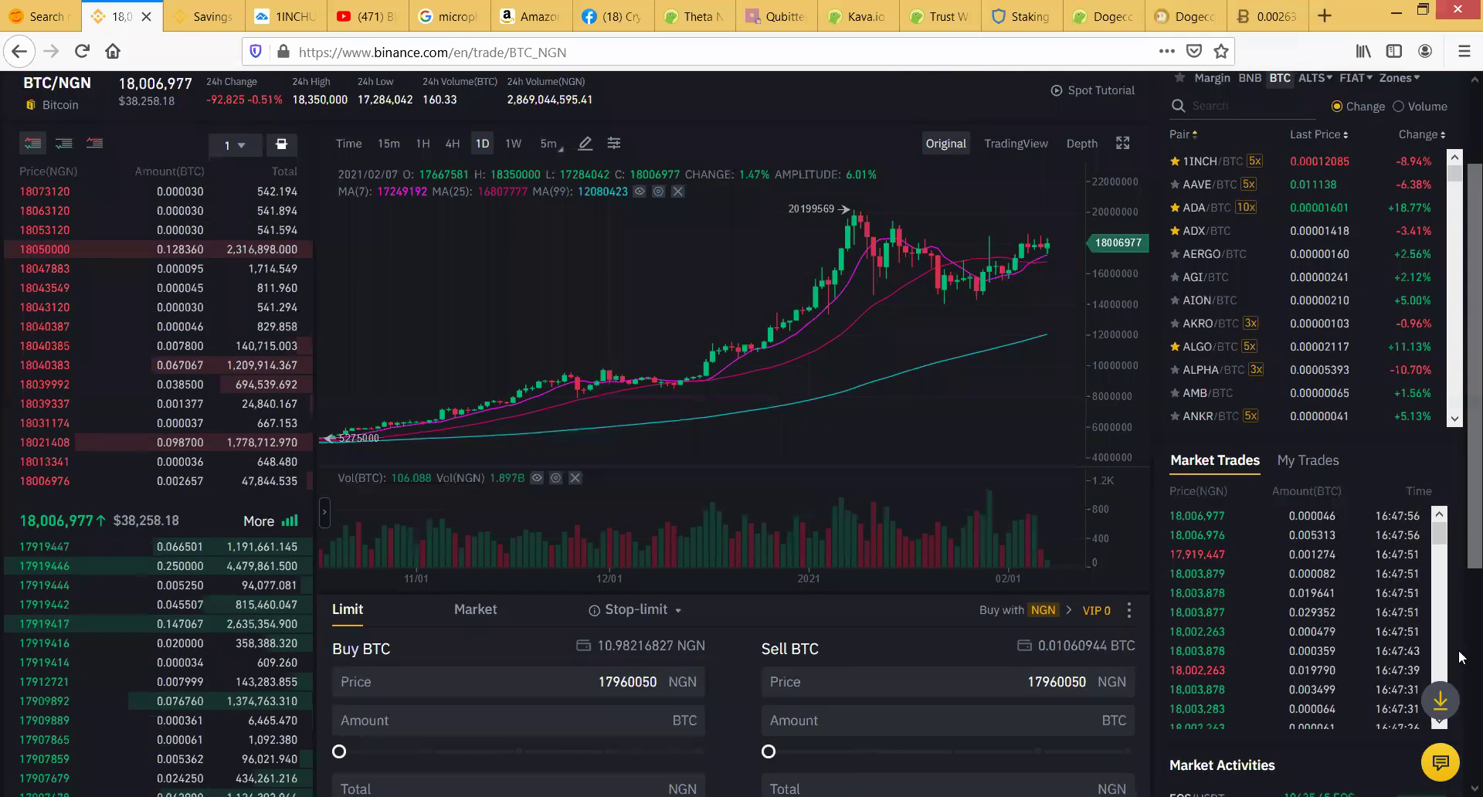
scroll(1459, 521, down, 3)
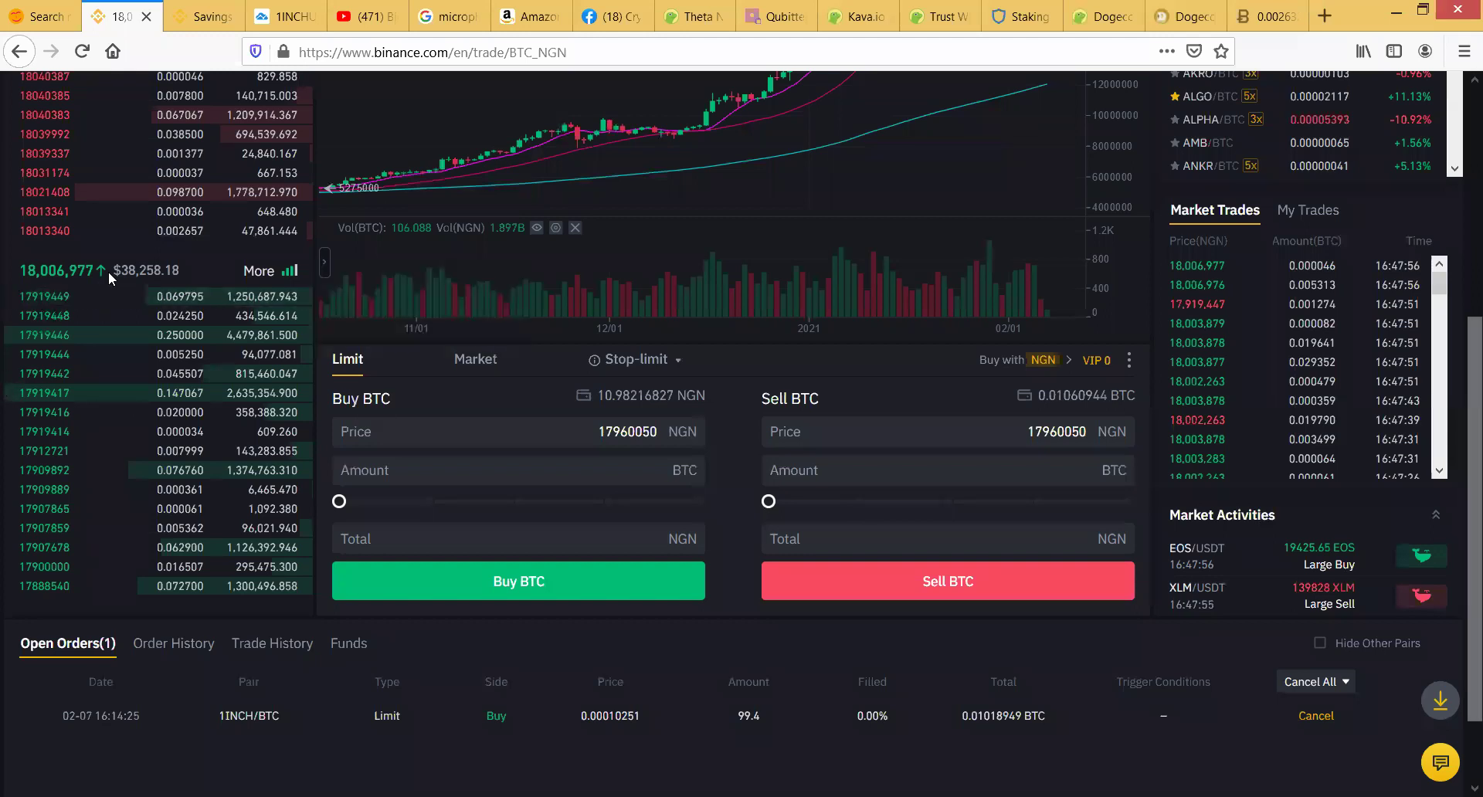
click(663, 436)
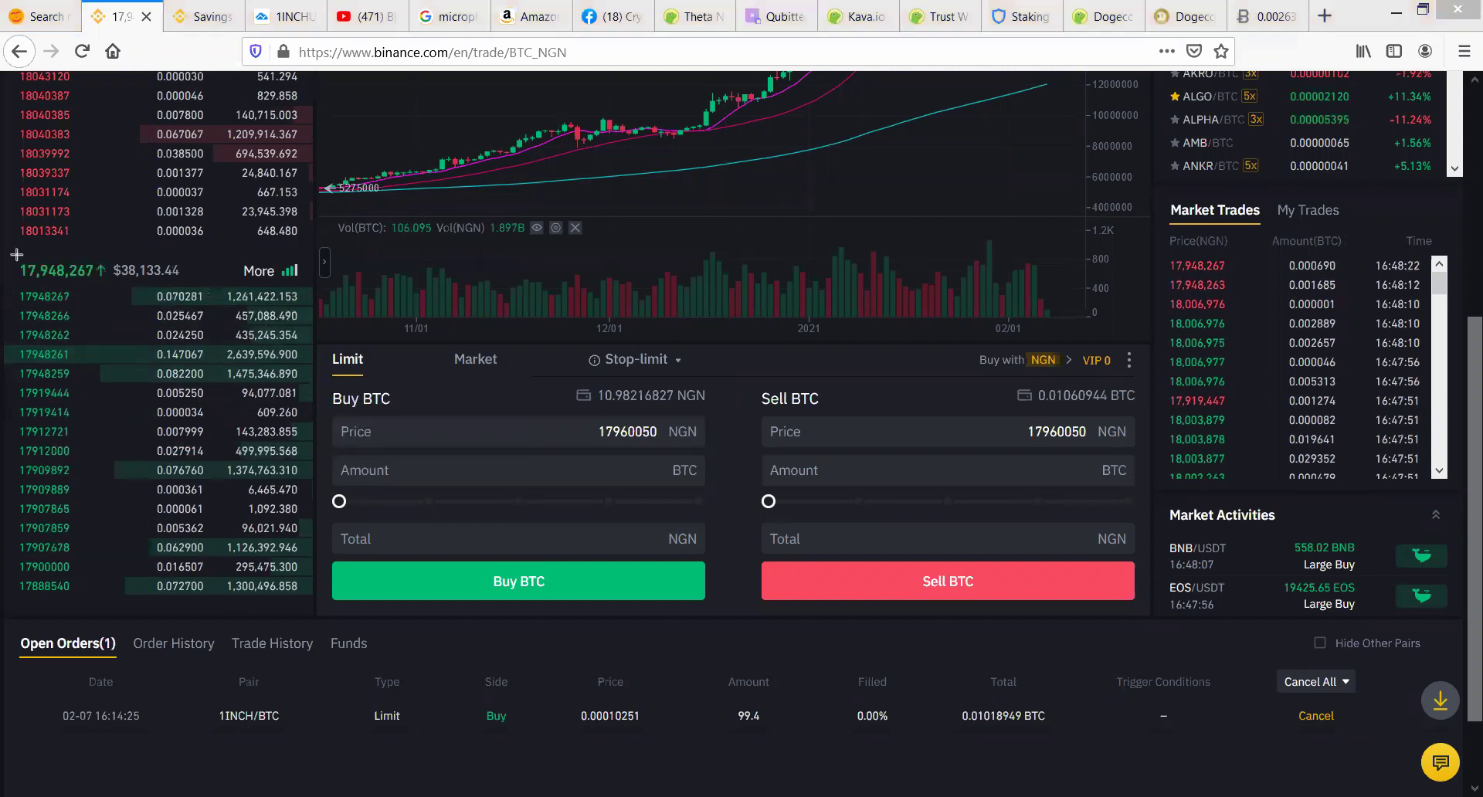
drag(133, 296, 205, 284)
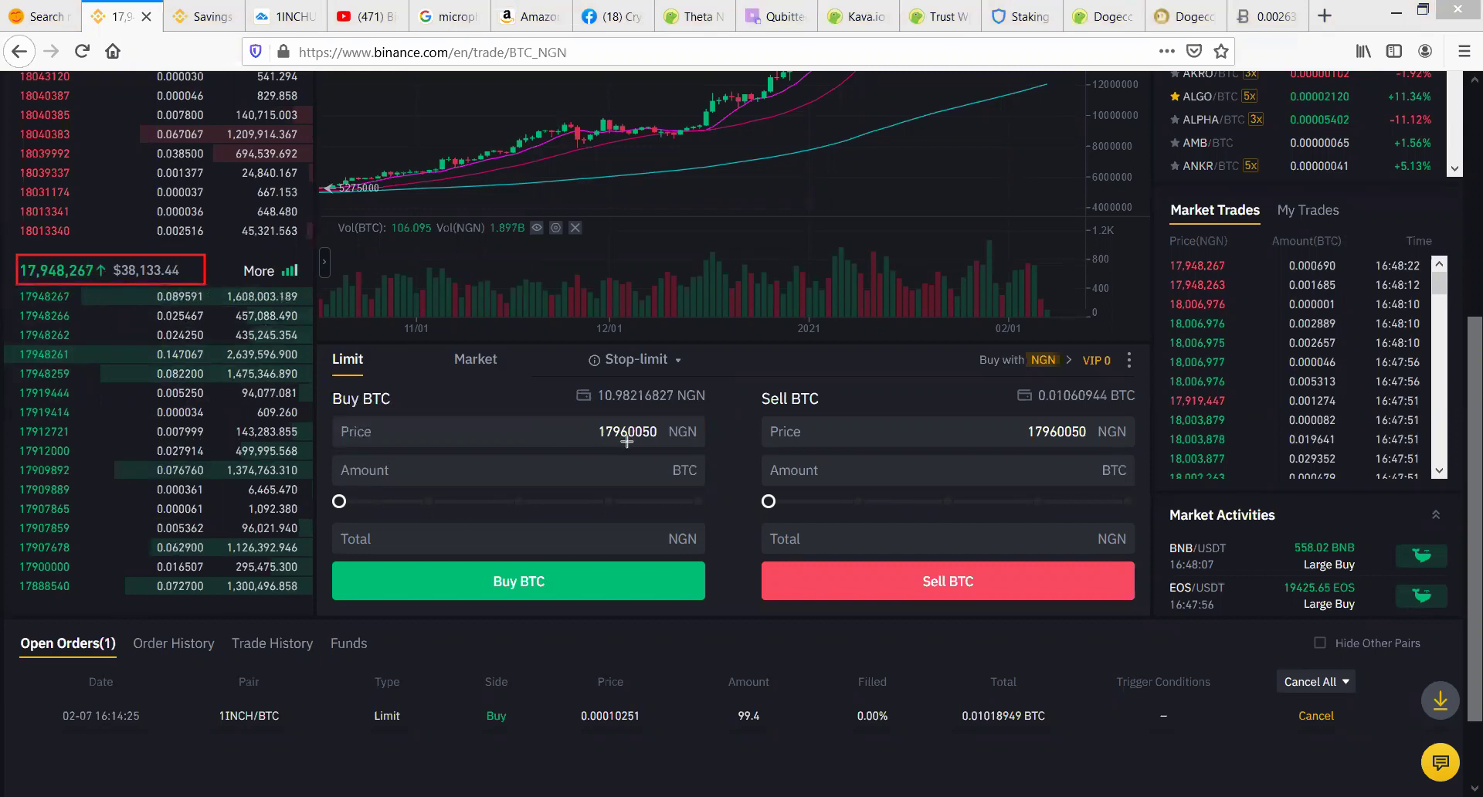
mouse_move(591, 423)
mouse_down()
mouse_move(642, 448)
mouse_move(591, 422)
mouse_up()
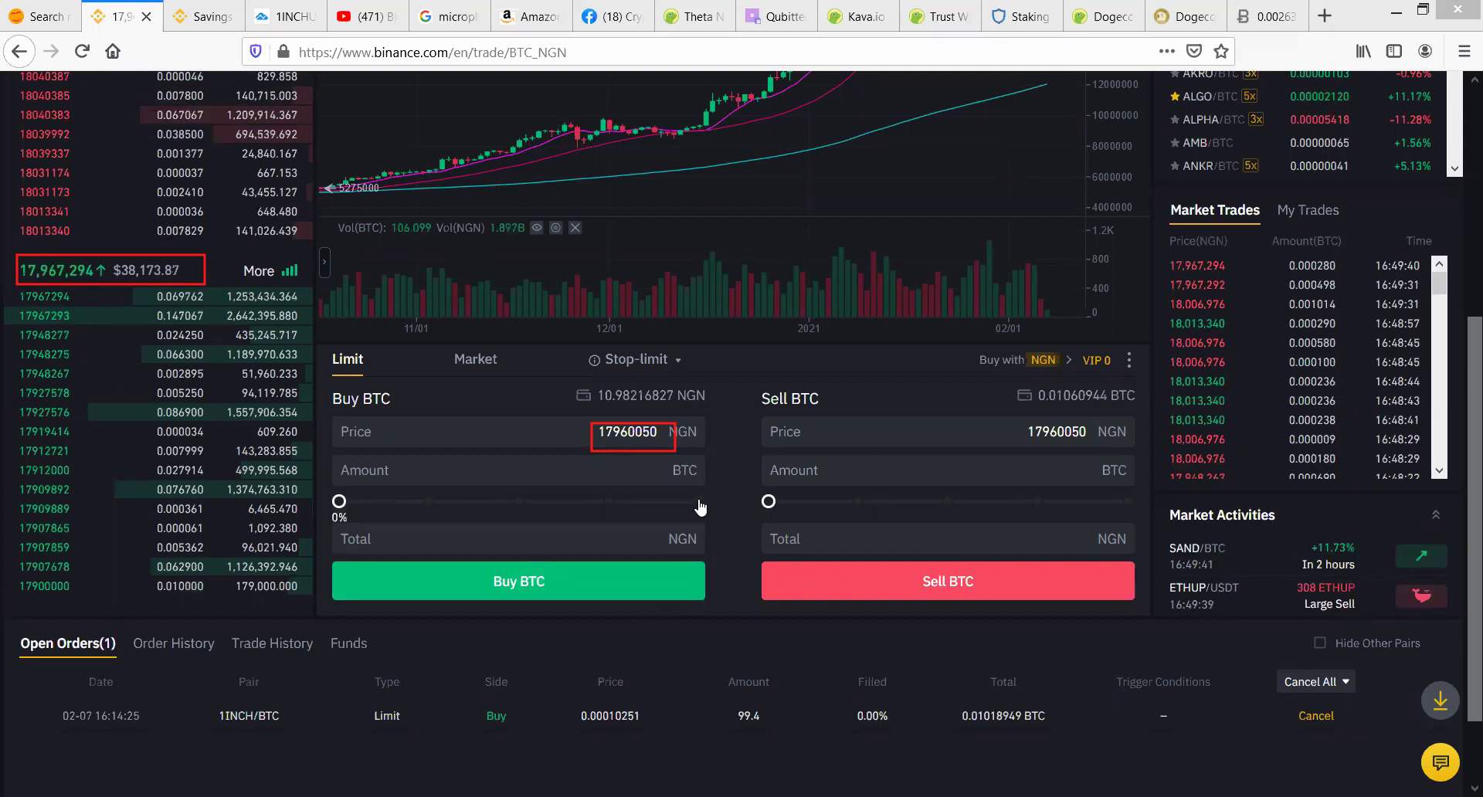
Step: Set the BTC limit buy order's size to 100% of the available NGN balance
click(698, 502)
click(515, 530)
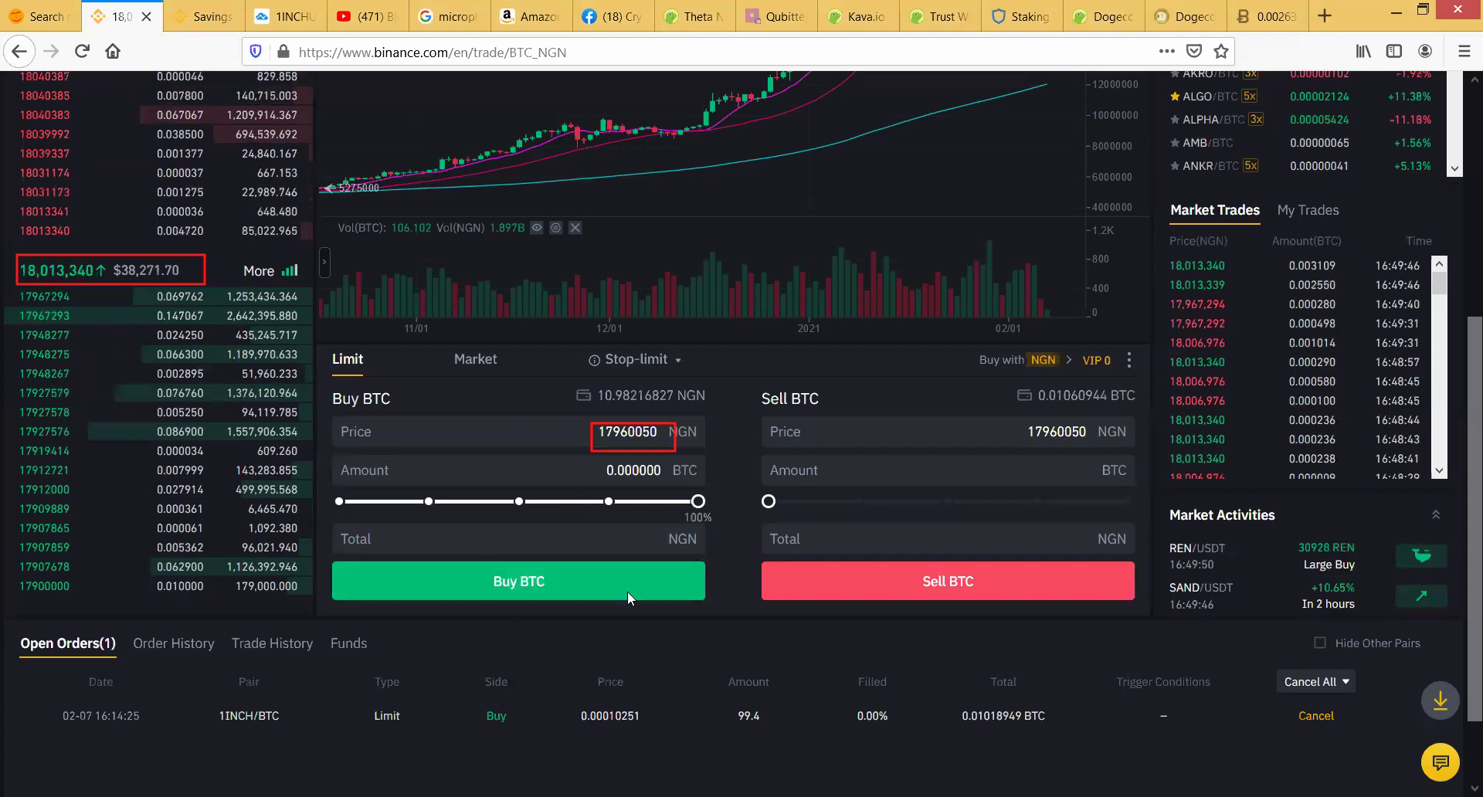
click(600, 427)
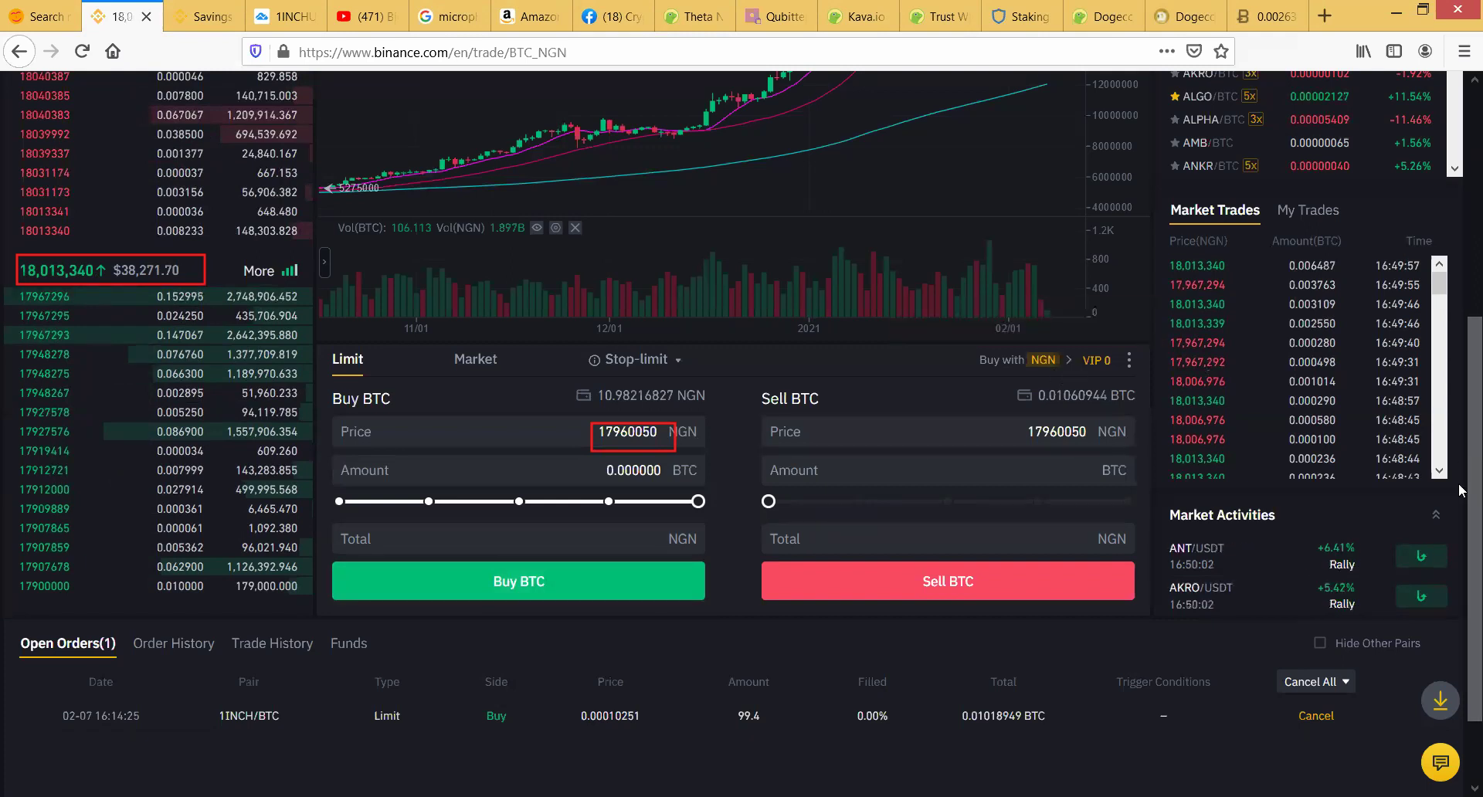
Step: Open the Binance P2P trading page
scroll(1462, 489, up, 5)
mouse_move(446, 95)
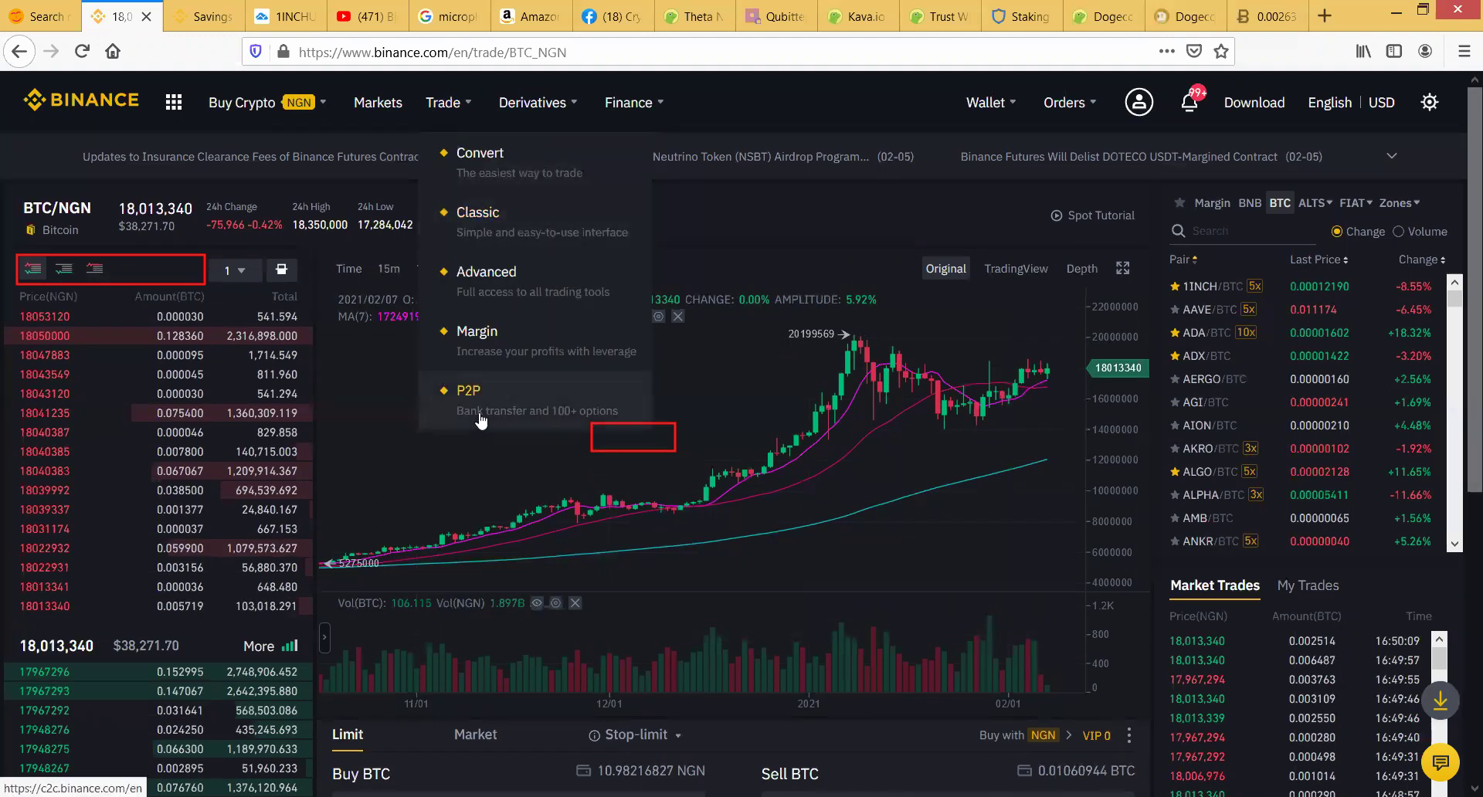
click(473, 386)
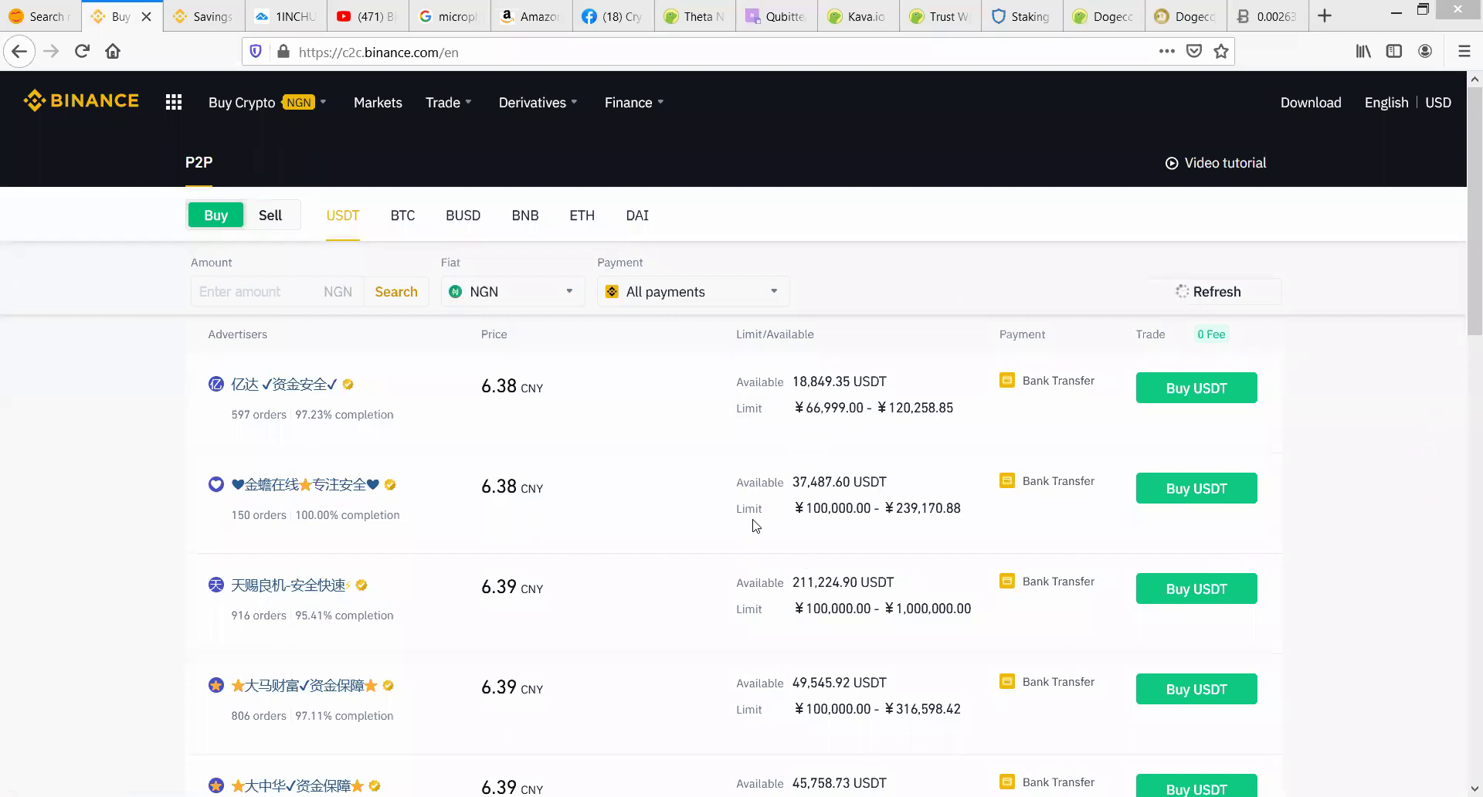
Step: Switch the P2P listing from buying to selling USDT and open the first advertiser's sell offer
click(280, 290)
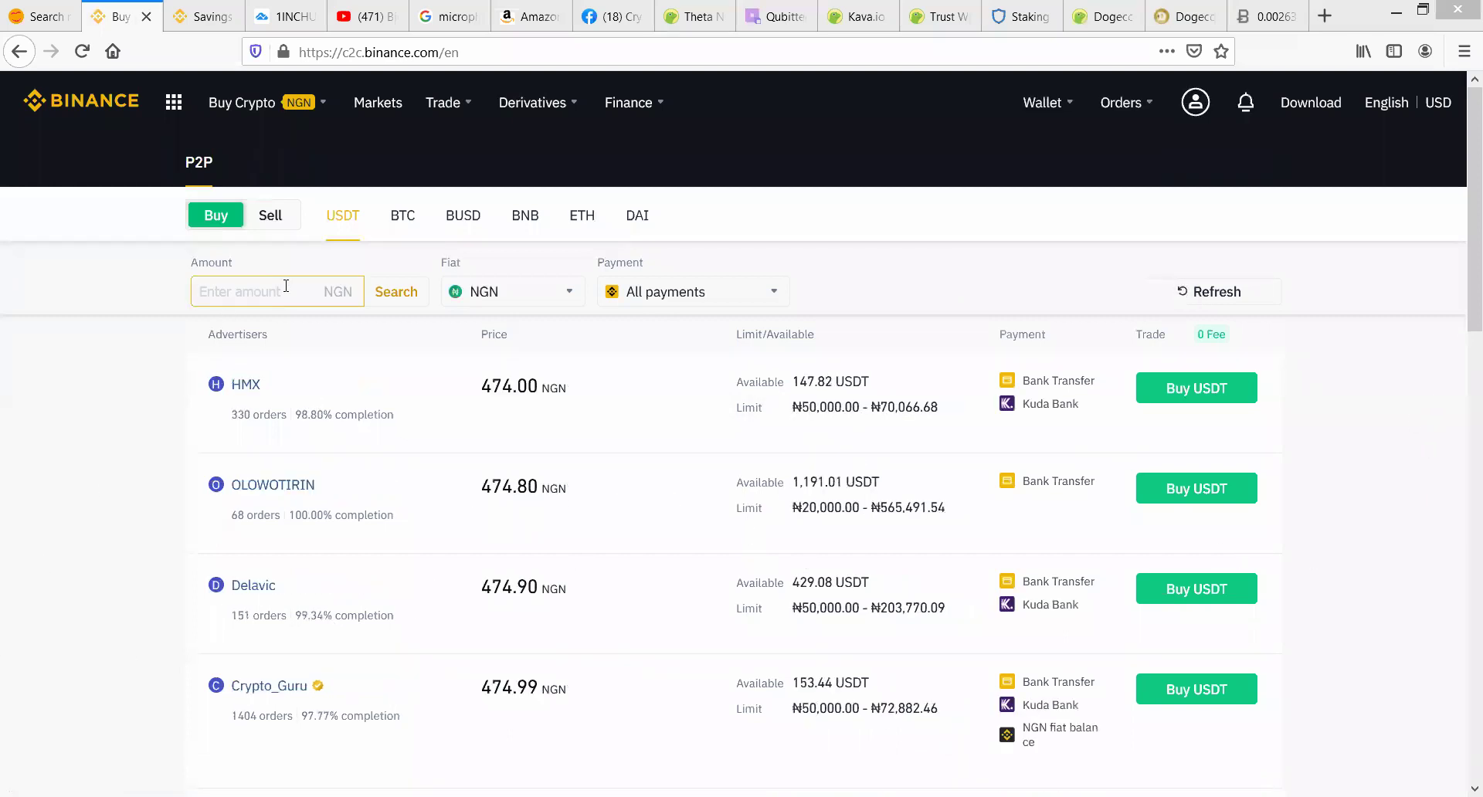
click(248, 217)
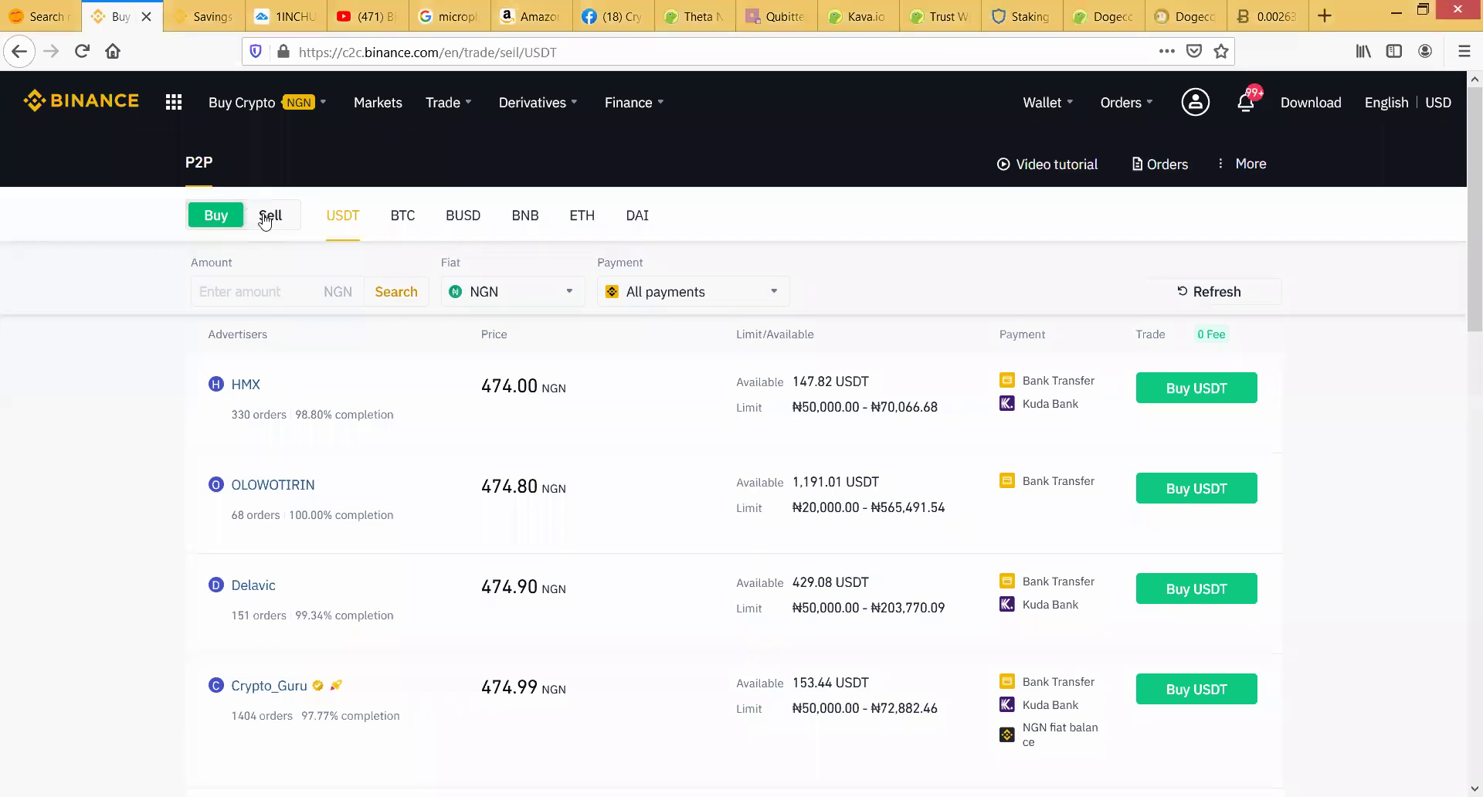
click(266, 218)
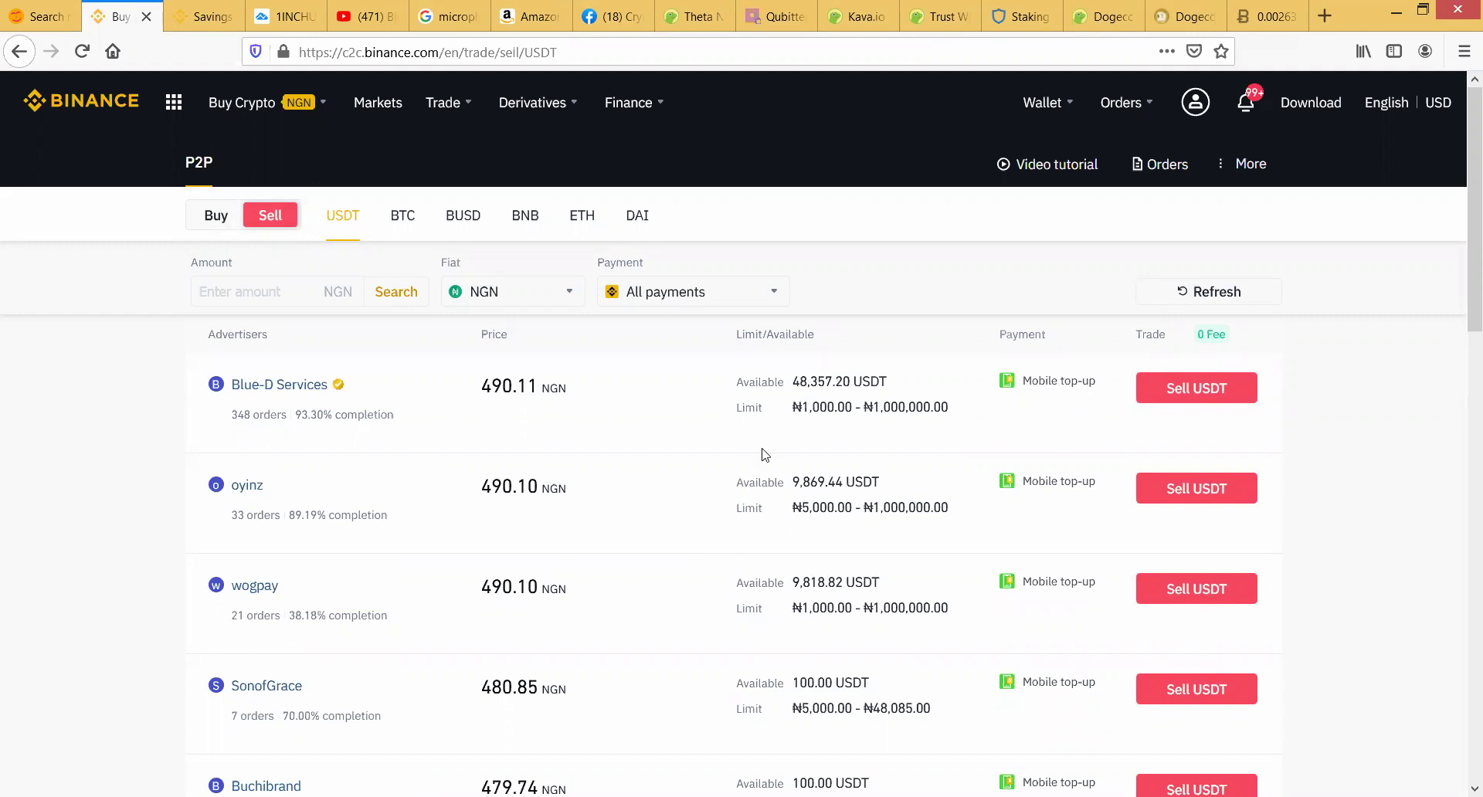
click(1188, 395)
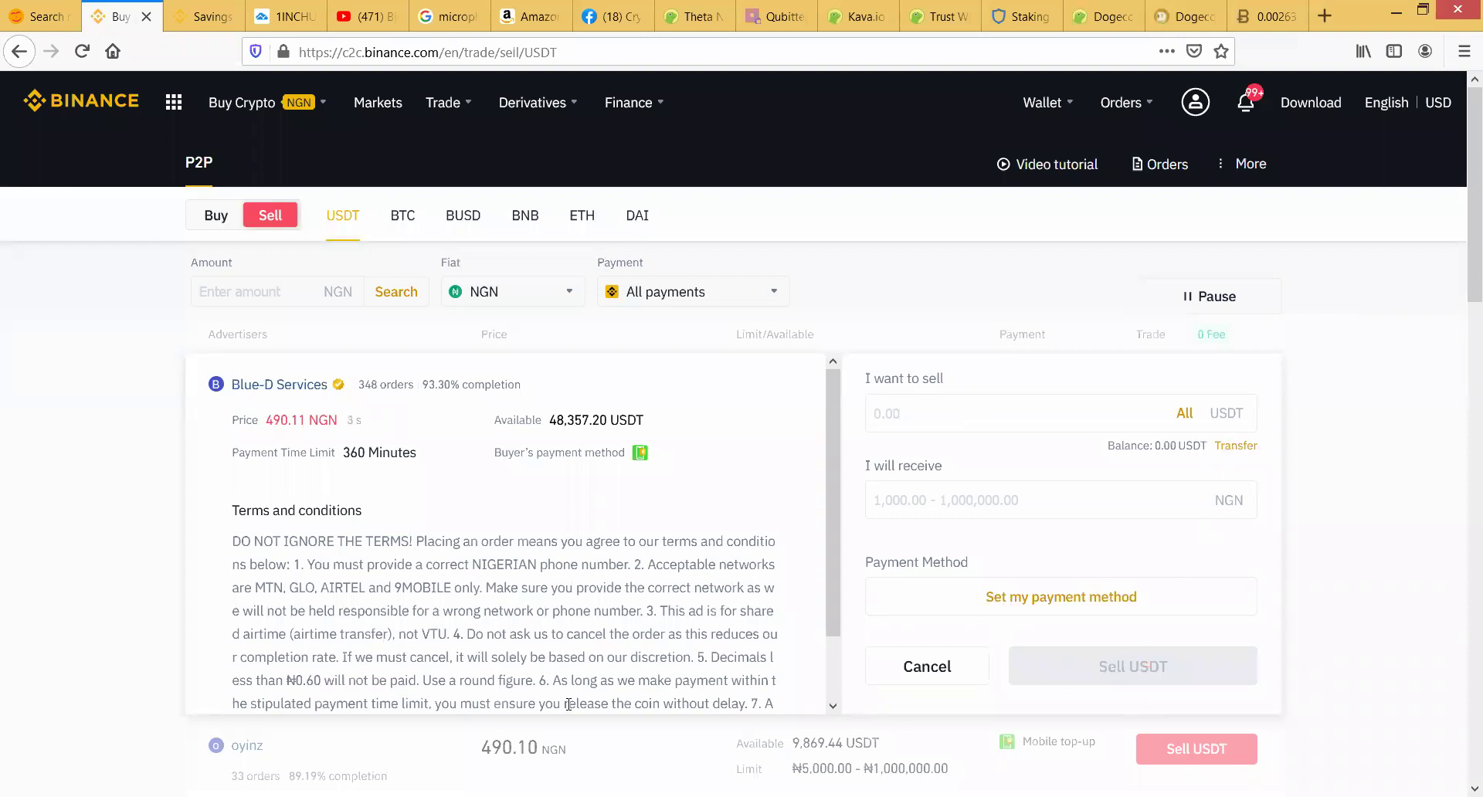
Step: Switch the P2P listing to BTC, compare the buy and sell offers in NGN, and browse the sell prices, limits and payment methods
click(404, 223)
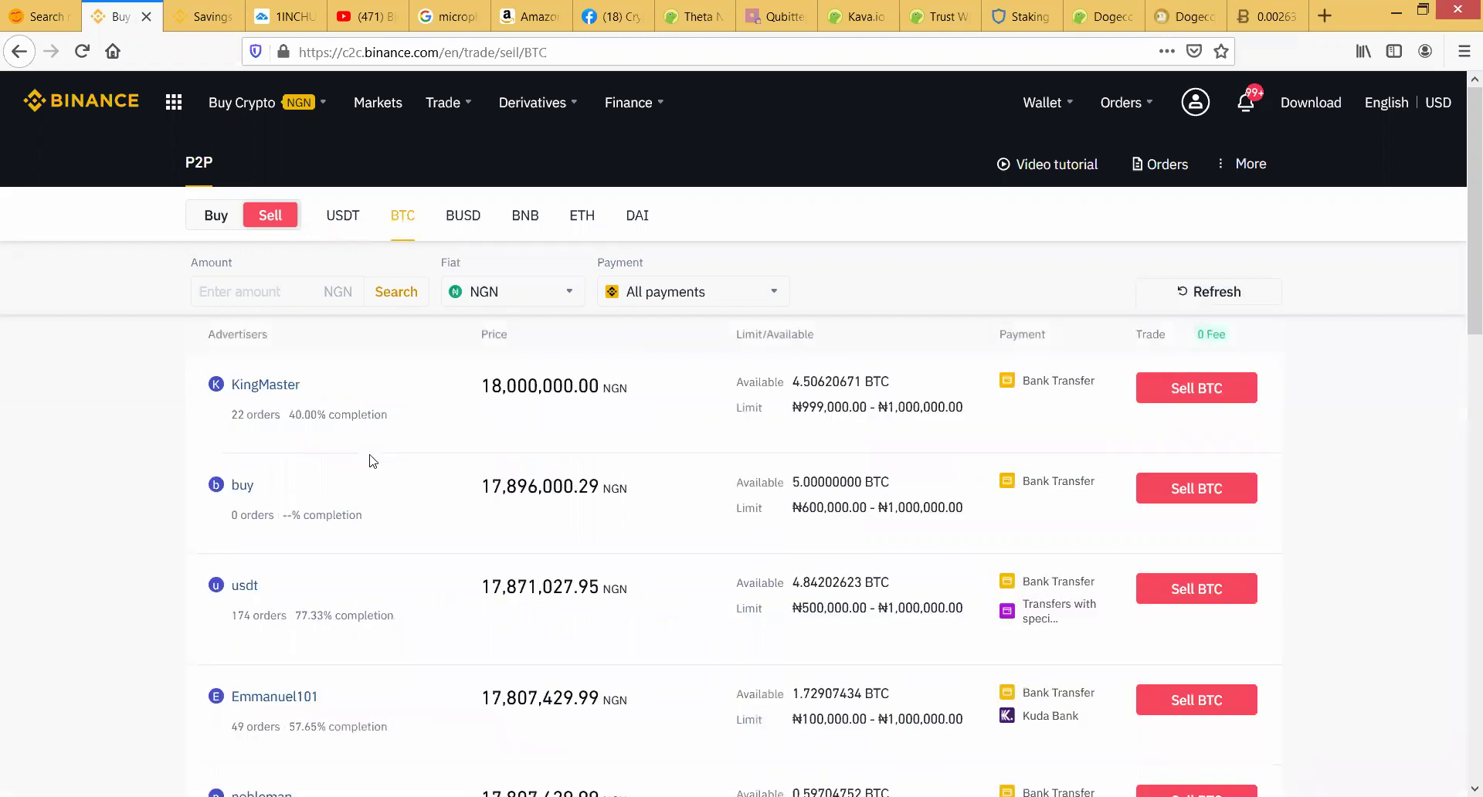
click(216, 222)
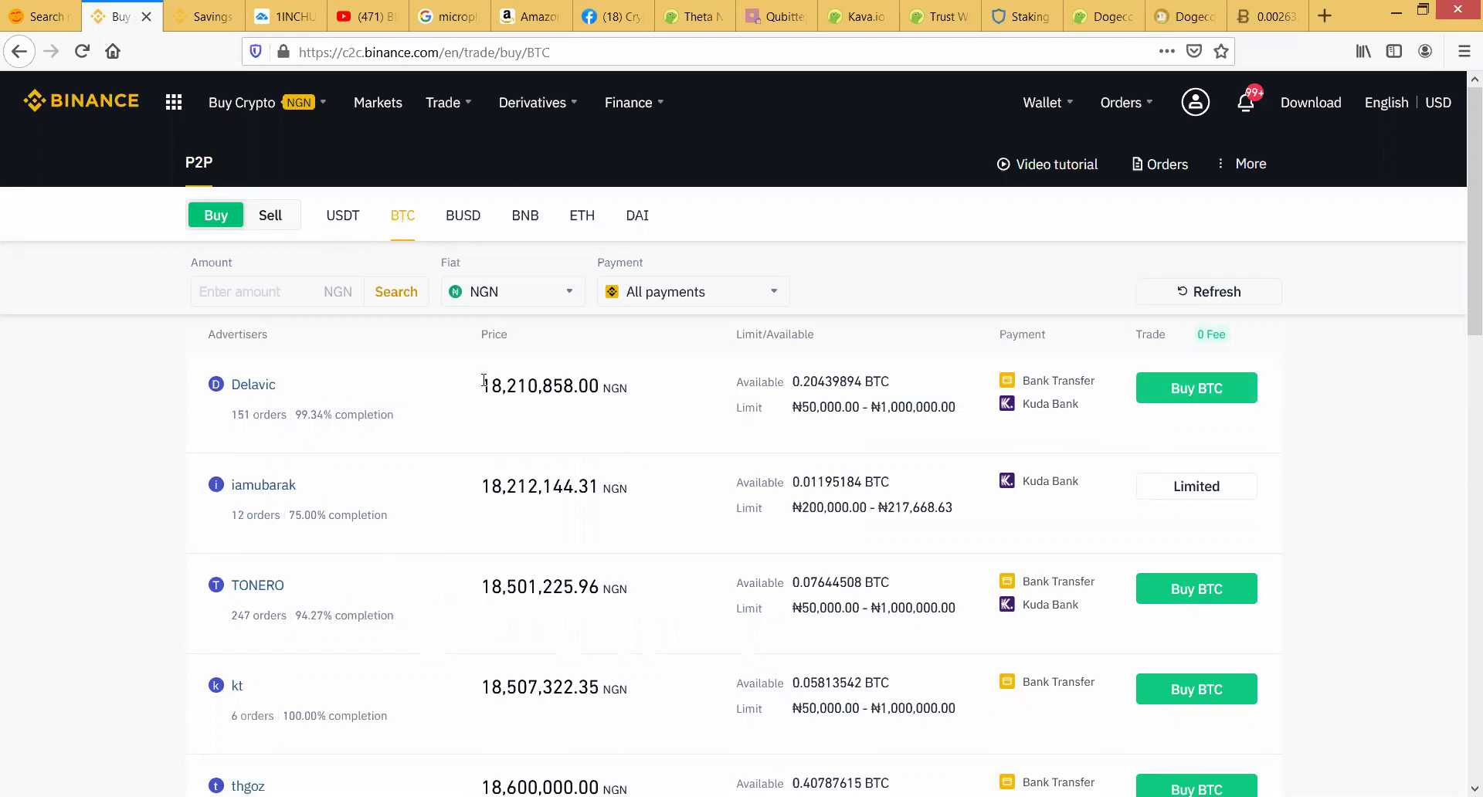
click(270, 218)
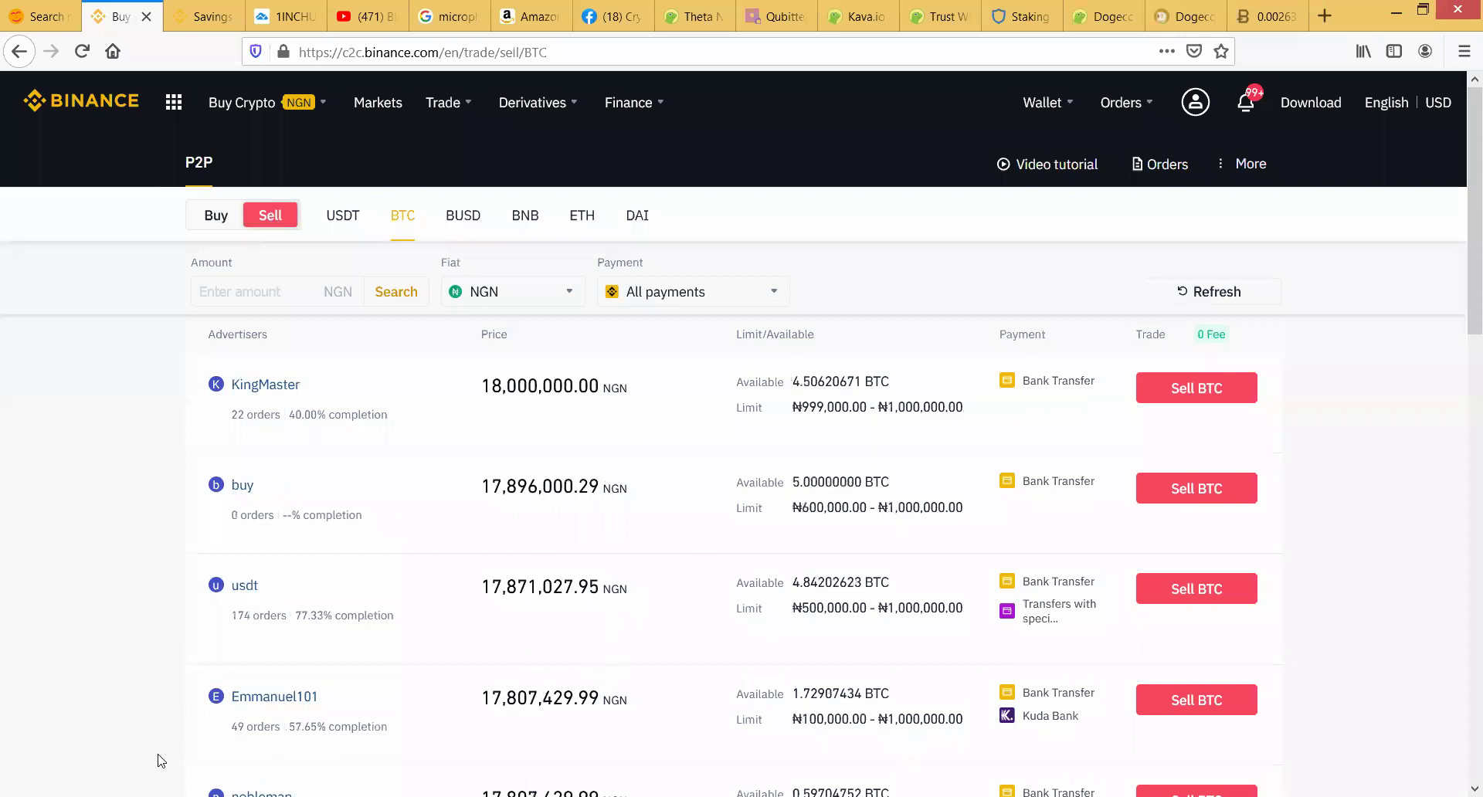
scroll(533, 641, down, 3)
scroll(534, 672, up, 3)
scroll(1049, 523, down, 3)
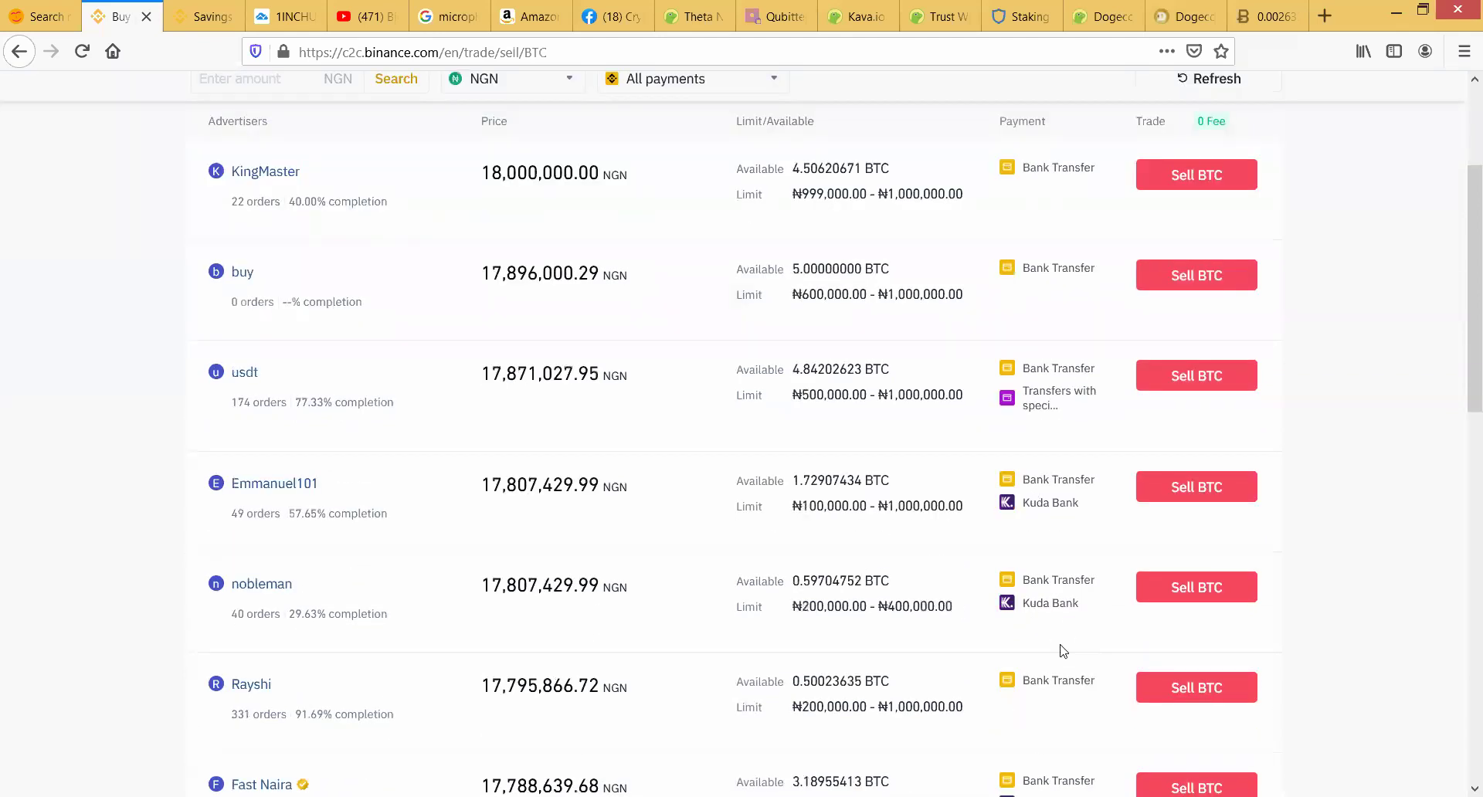
scroll(1039, 685, down, 3)
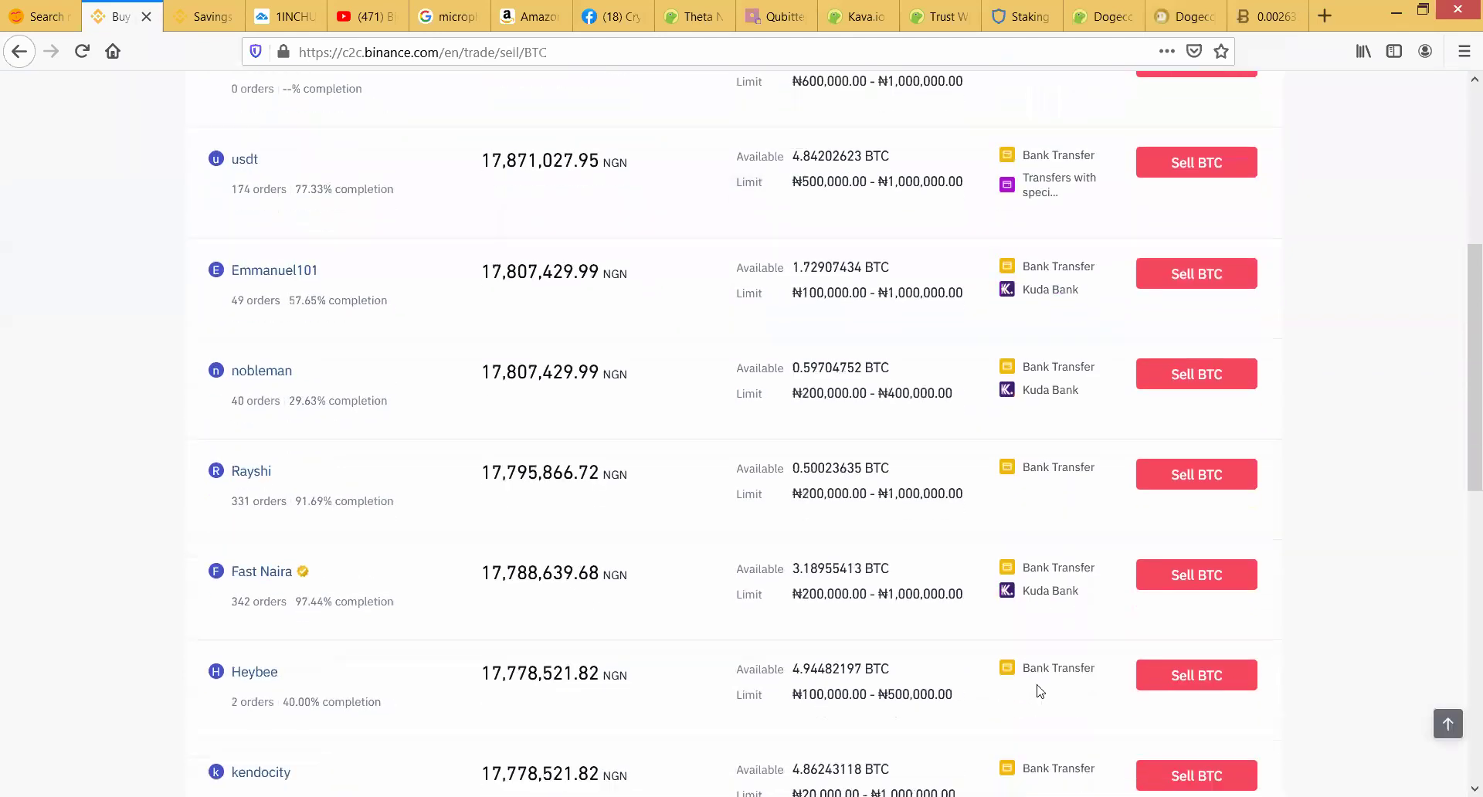
Step: Leave the P2P sell listing and open the Fiat and Spot wallet with its deposit and withdrawal options
scroll(1040, 691, up, 6)
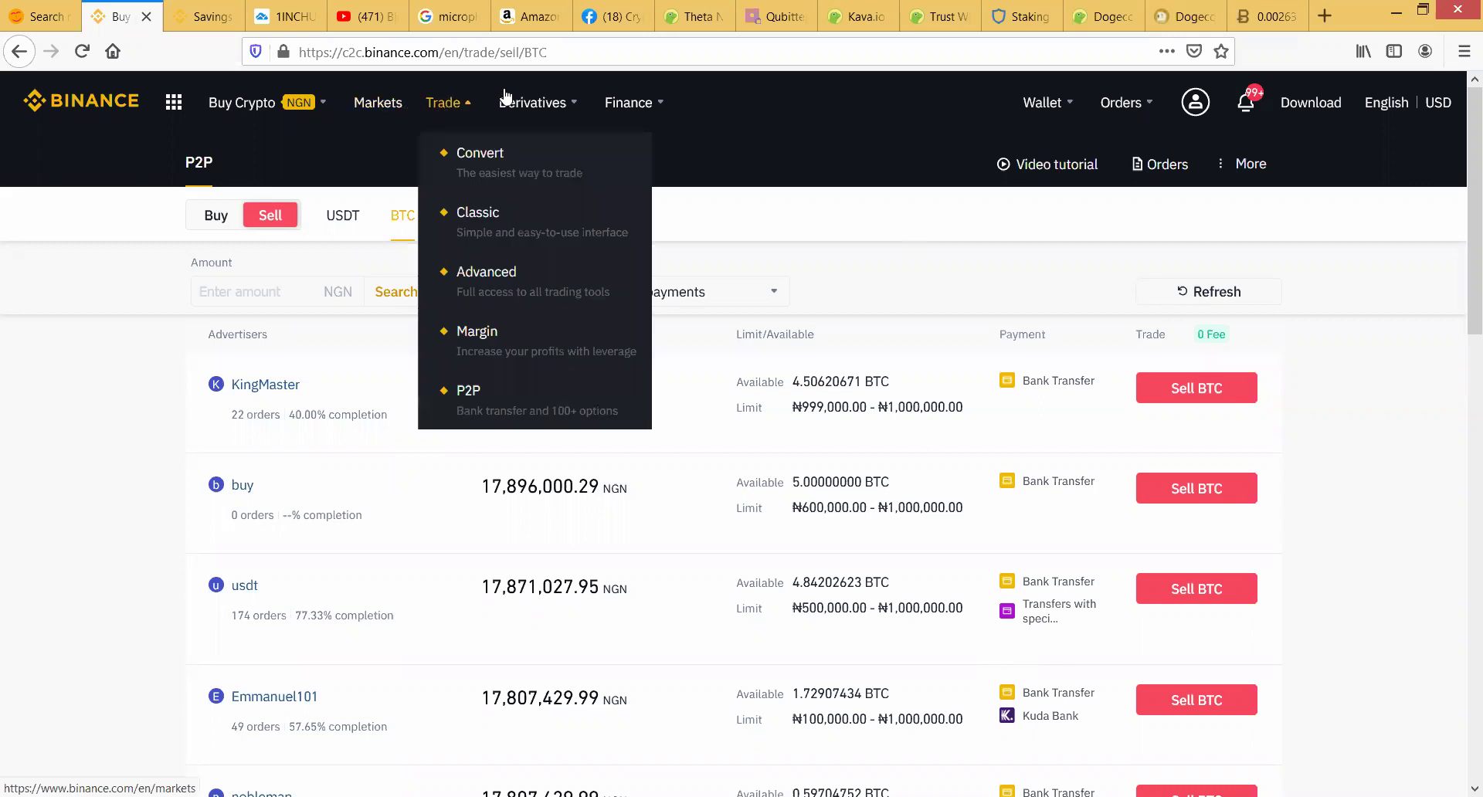
mouse_move(575, 105)
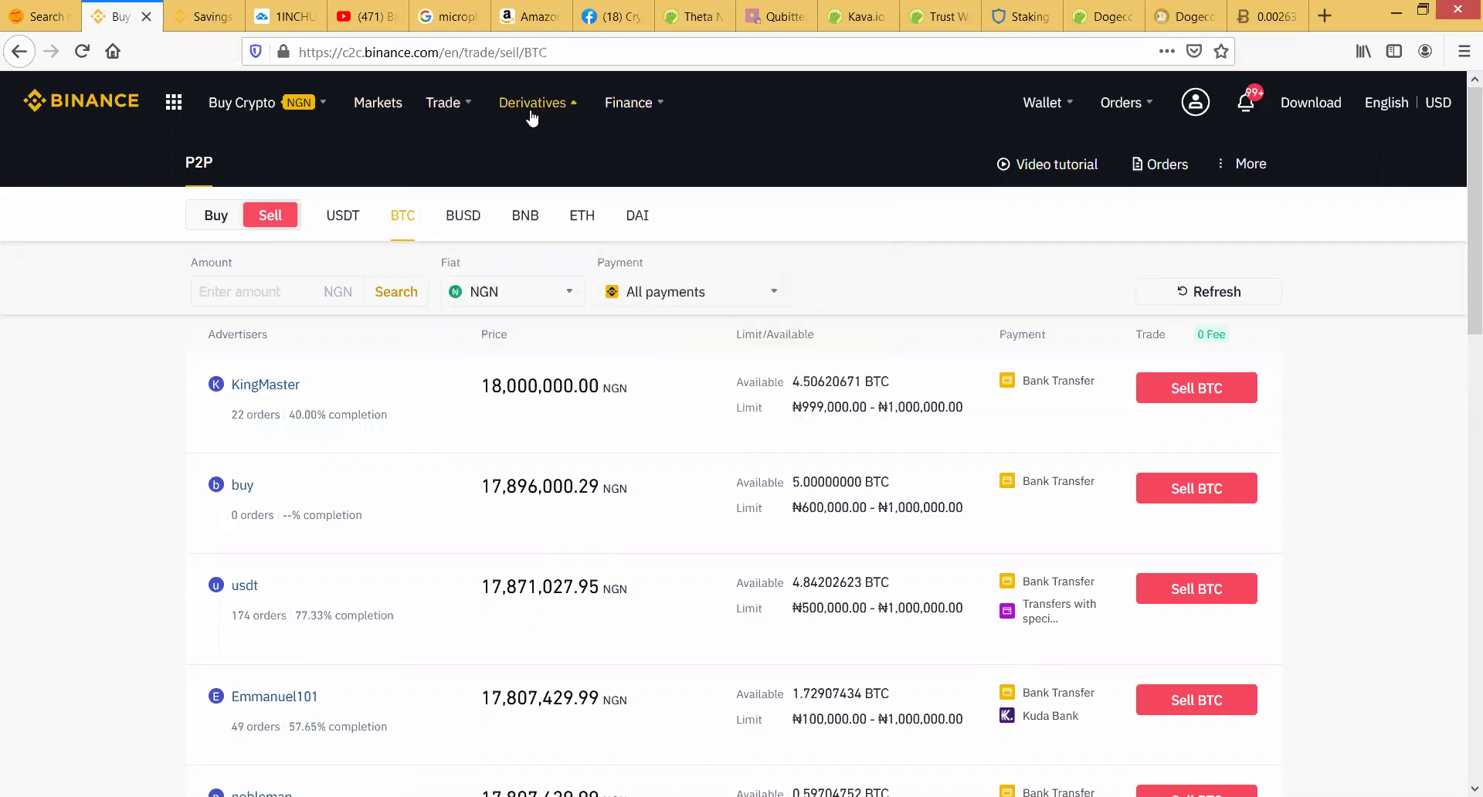
mouse_move(440, 103)
mouse_move(1052, 107)
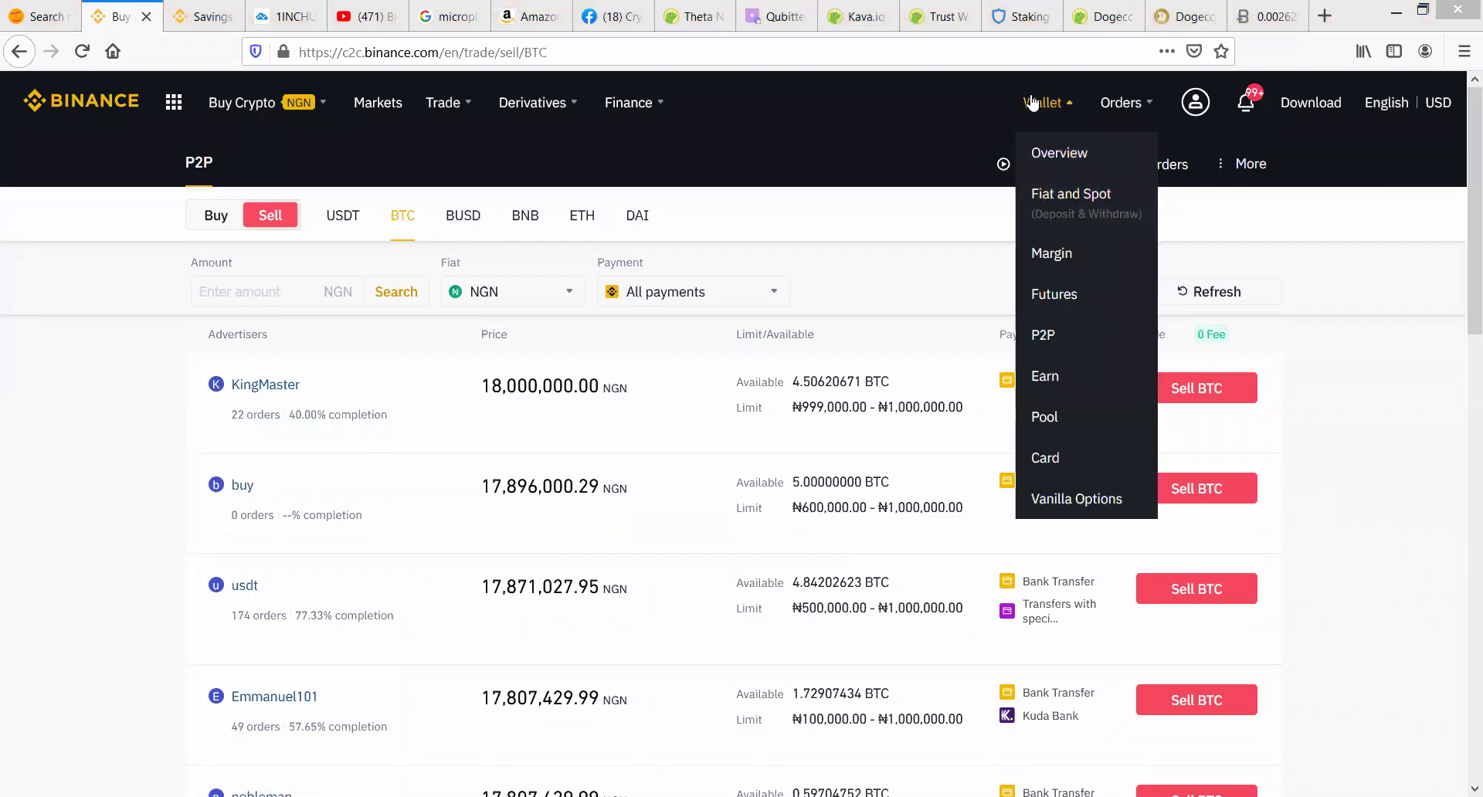
click(1080, 202)
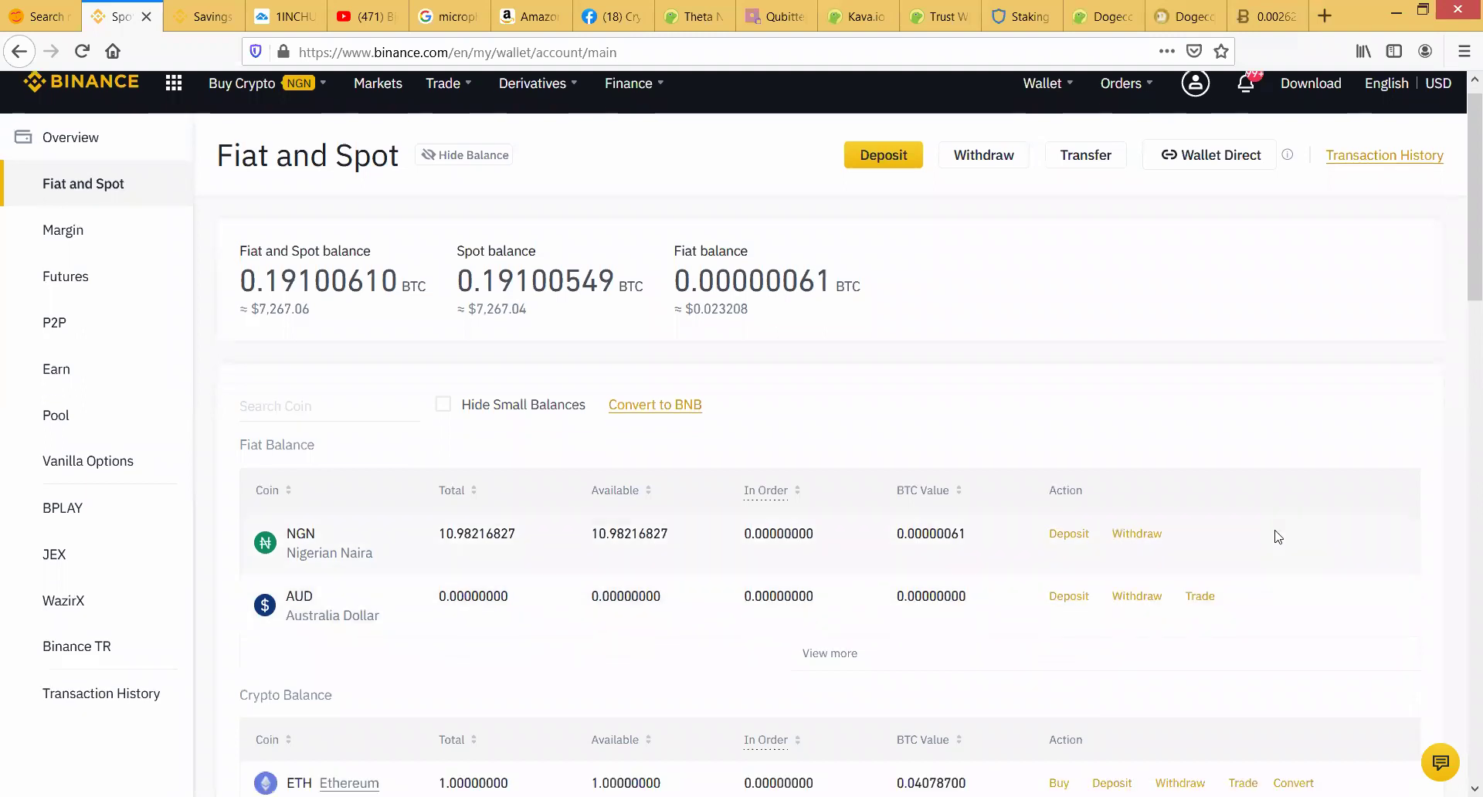
Step: Open the withdrawal page for Bitcoin from the wallet's crypto balances and view its address and network options
scroll(1276, 536, down, 3)
scroll(1276, 537, down, 2)
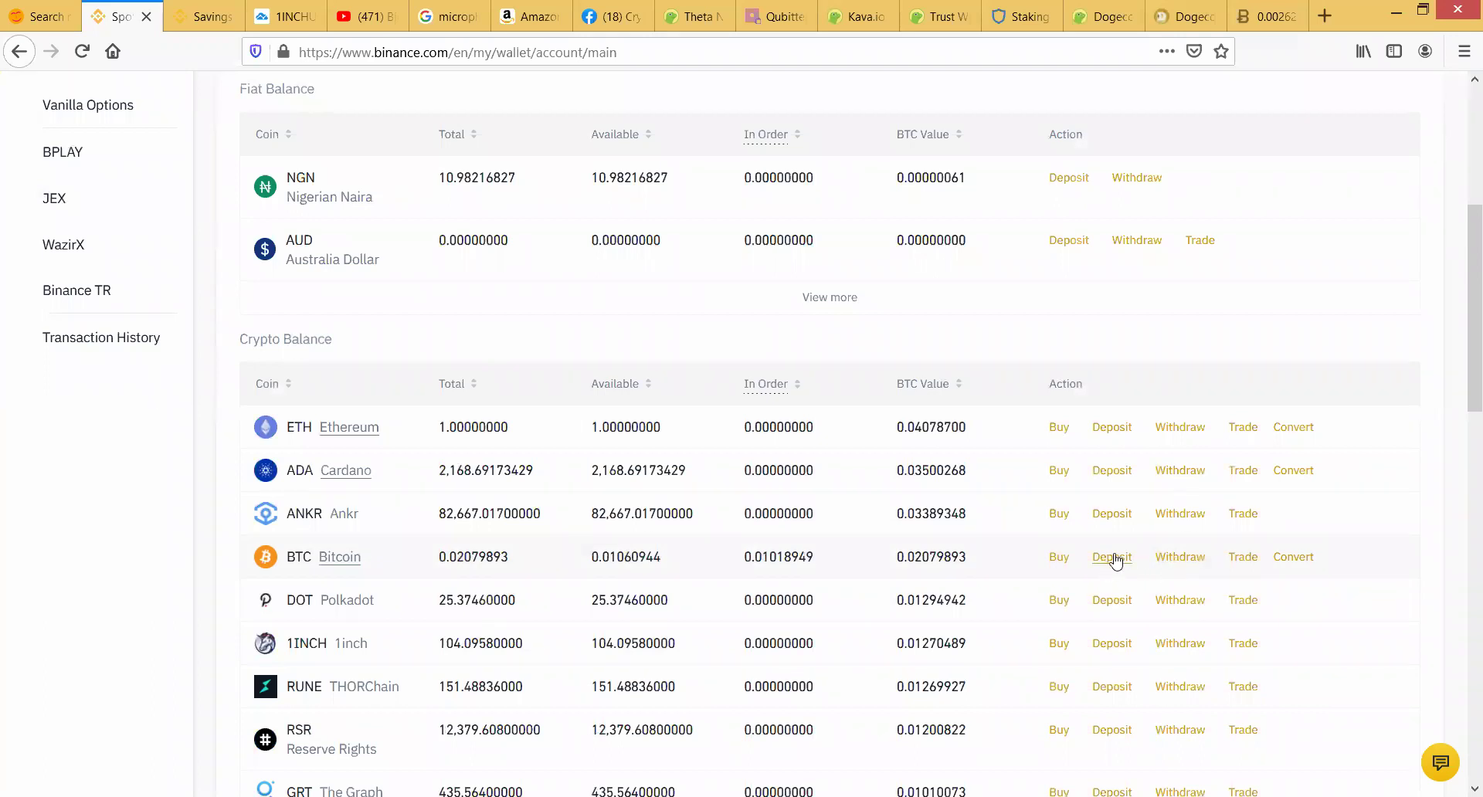
click(1178, 558)
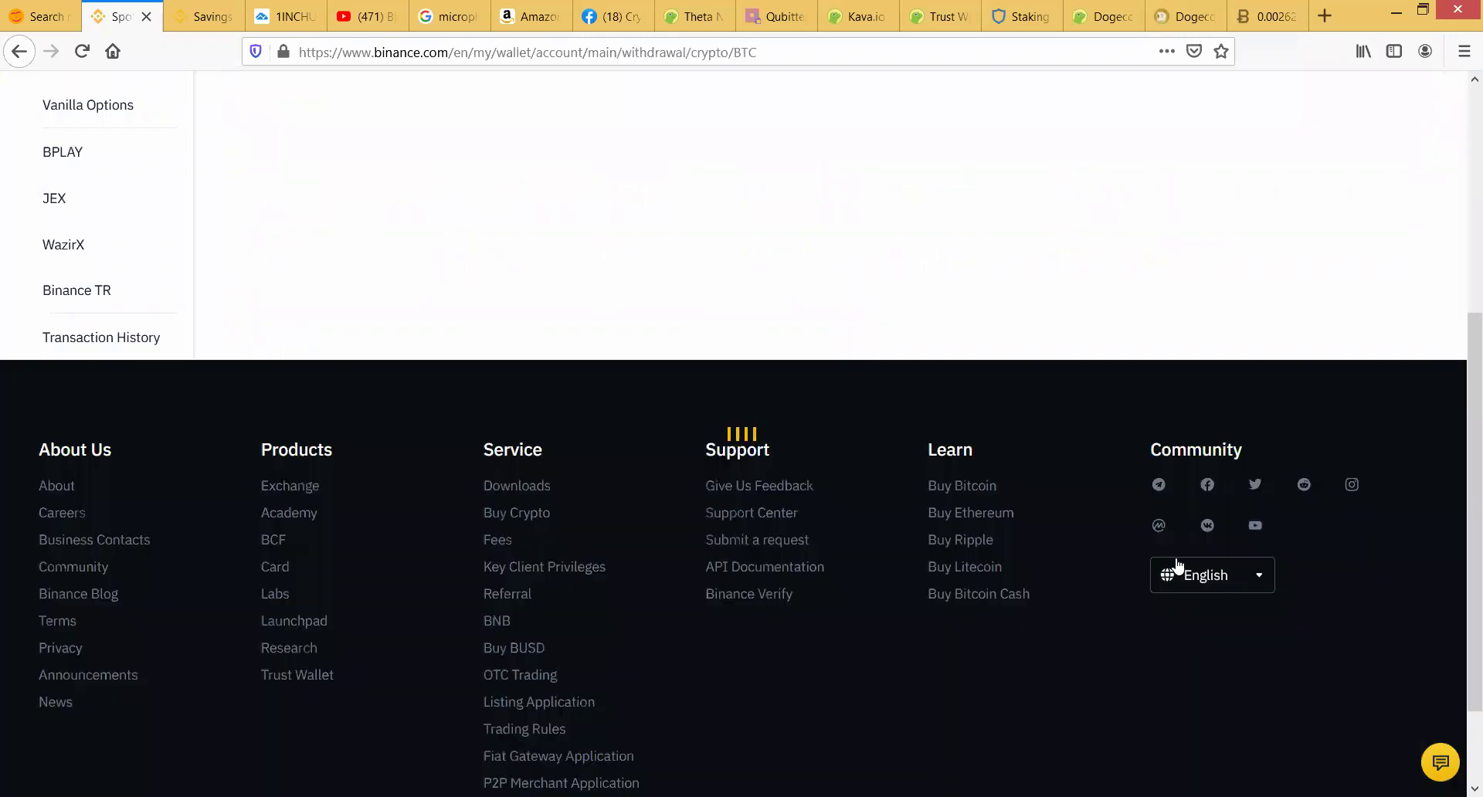
scroll(1140, 366, up, 14)
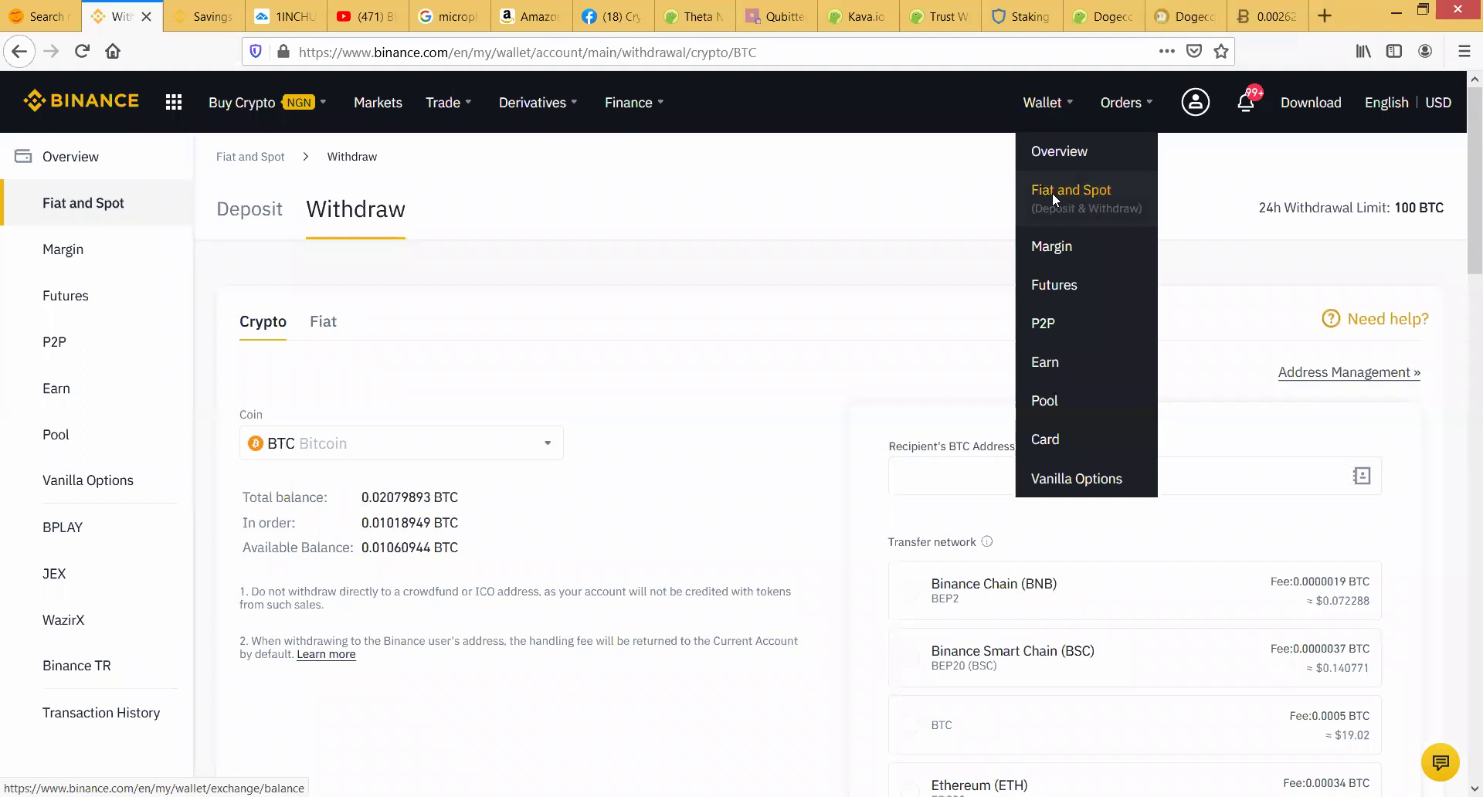
Step: Open the Bitcoin deposit page from the Fiat and Spot wallet and copy the BTC network deposit address
click(1055, 199)
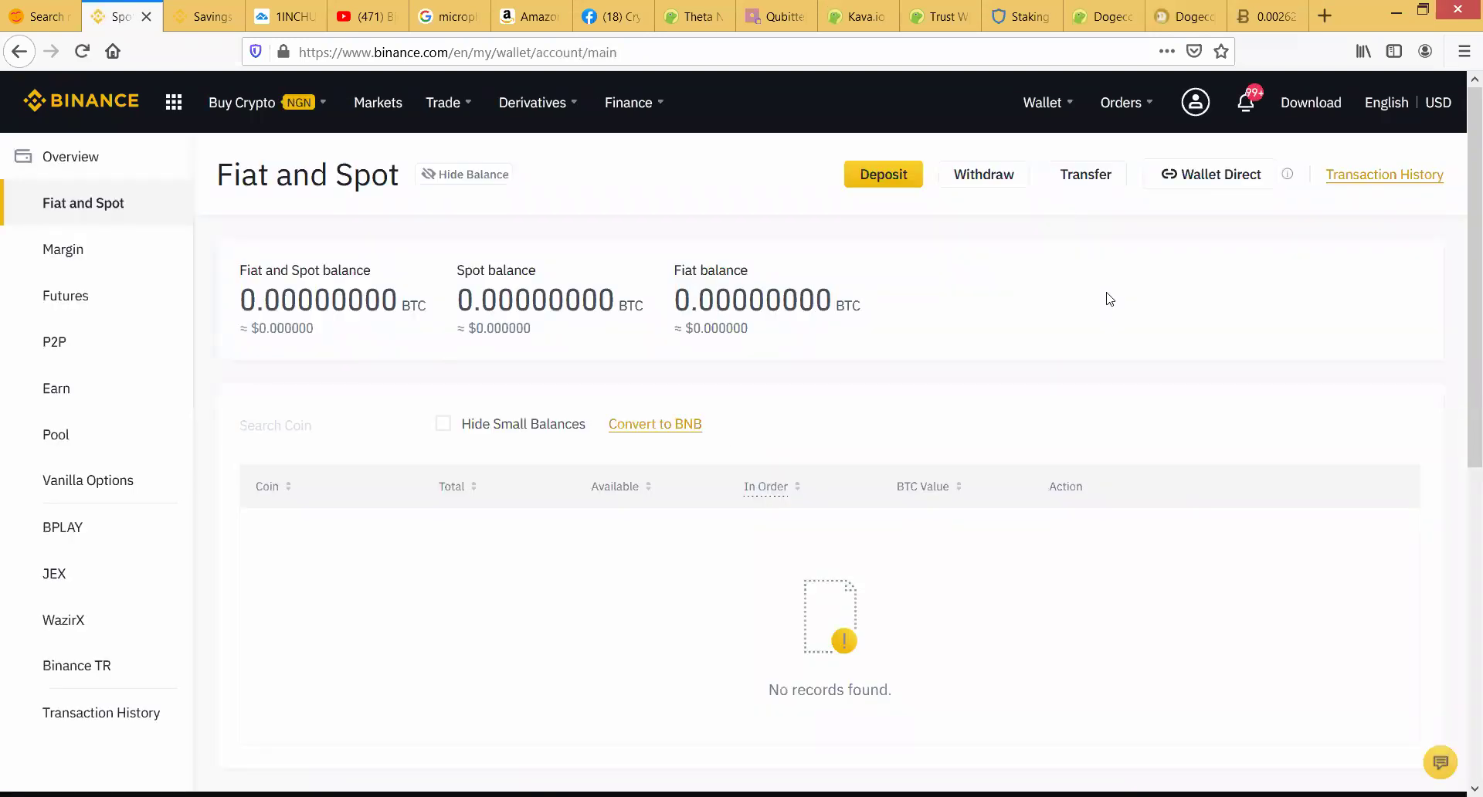
scroll(1179, 352, down, 6)
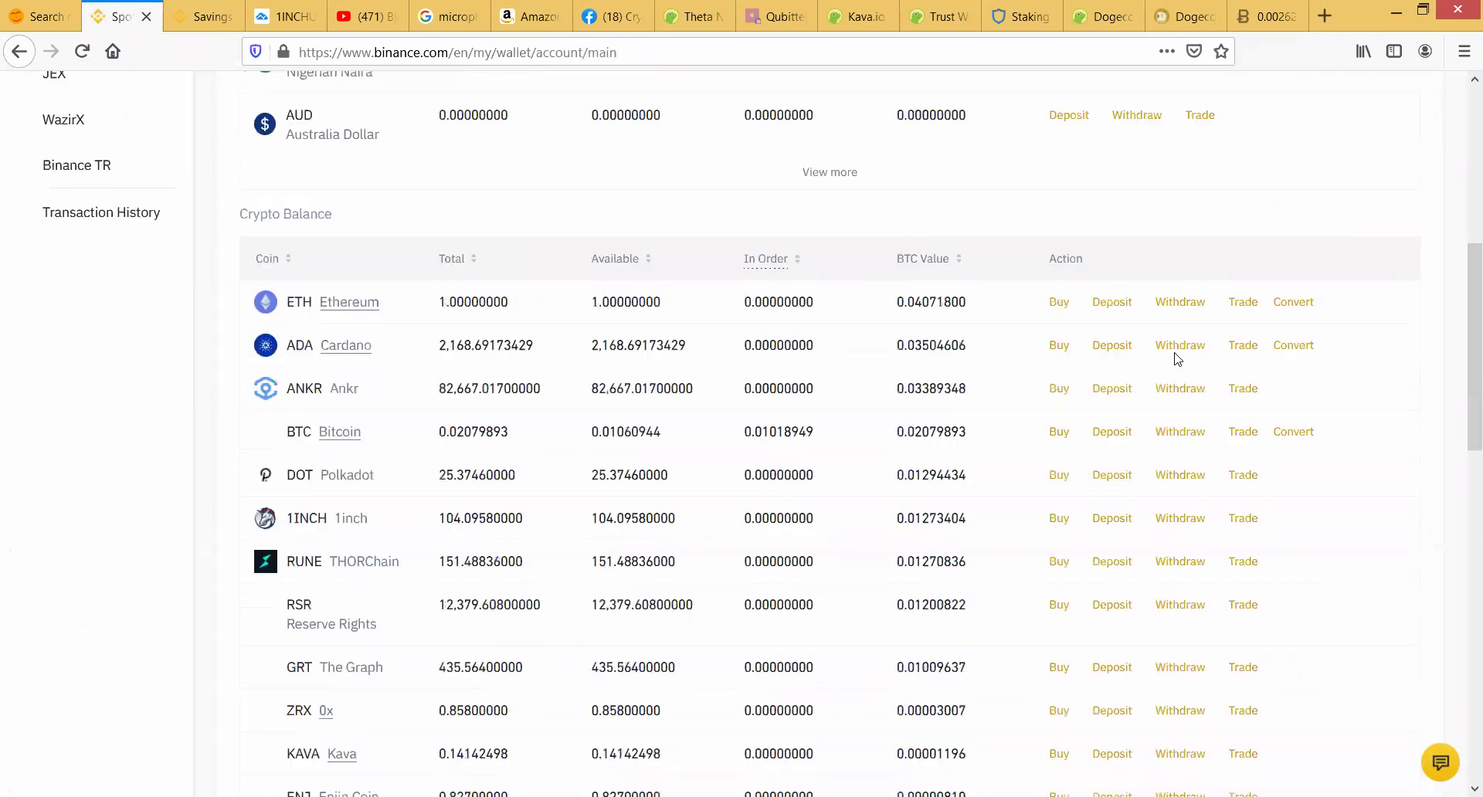
click(1113, 433)
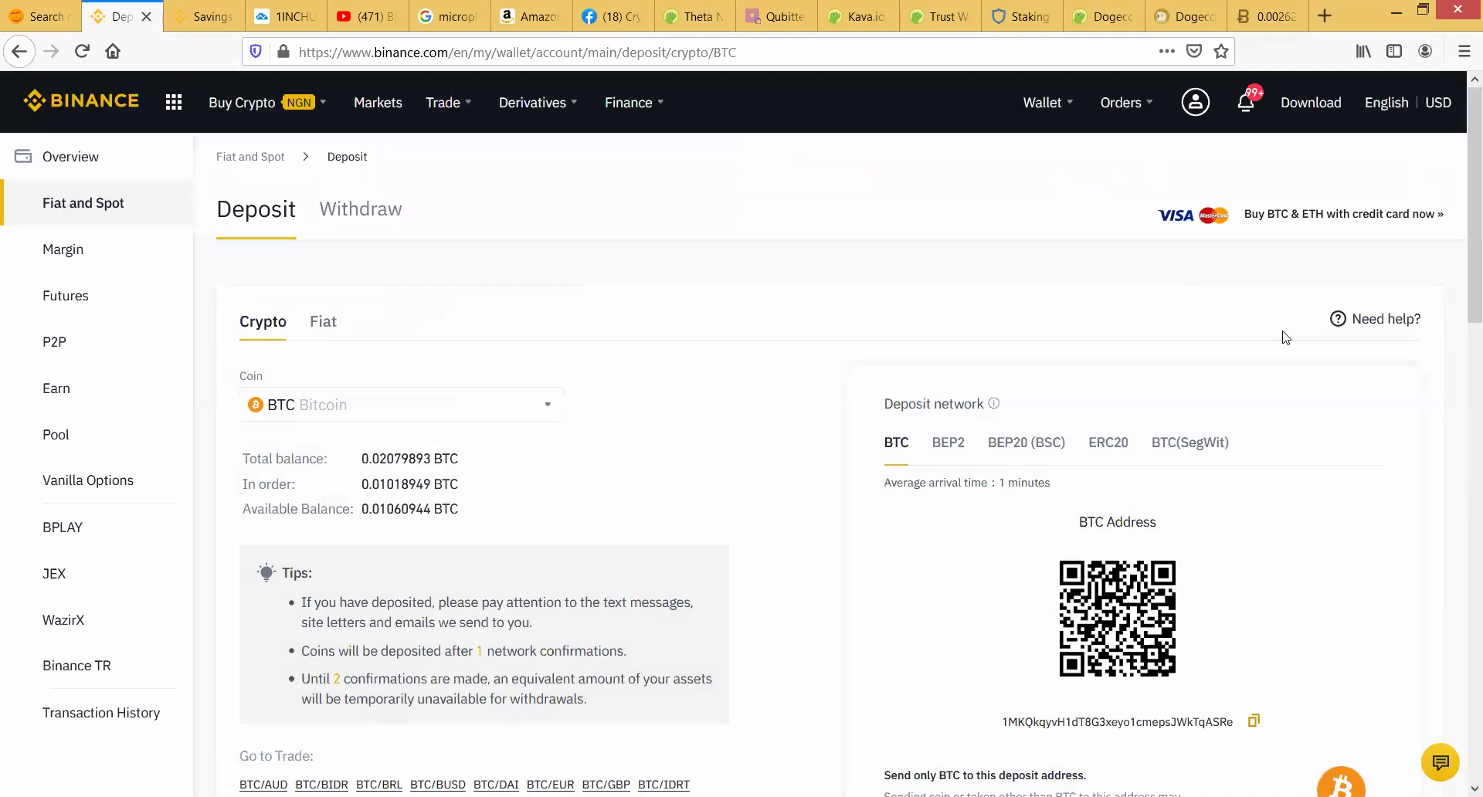
scroll(1286, 338, down, 5)
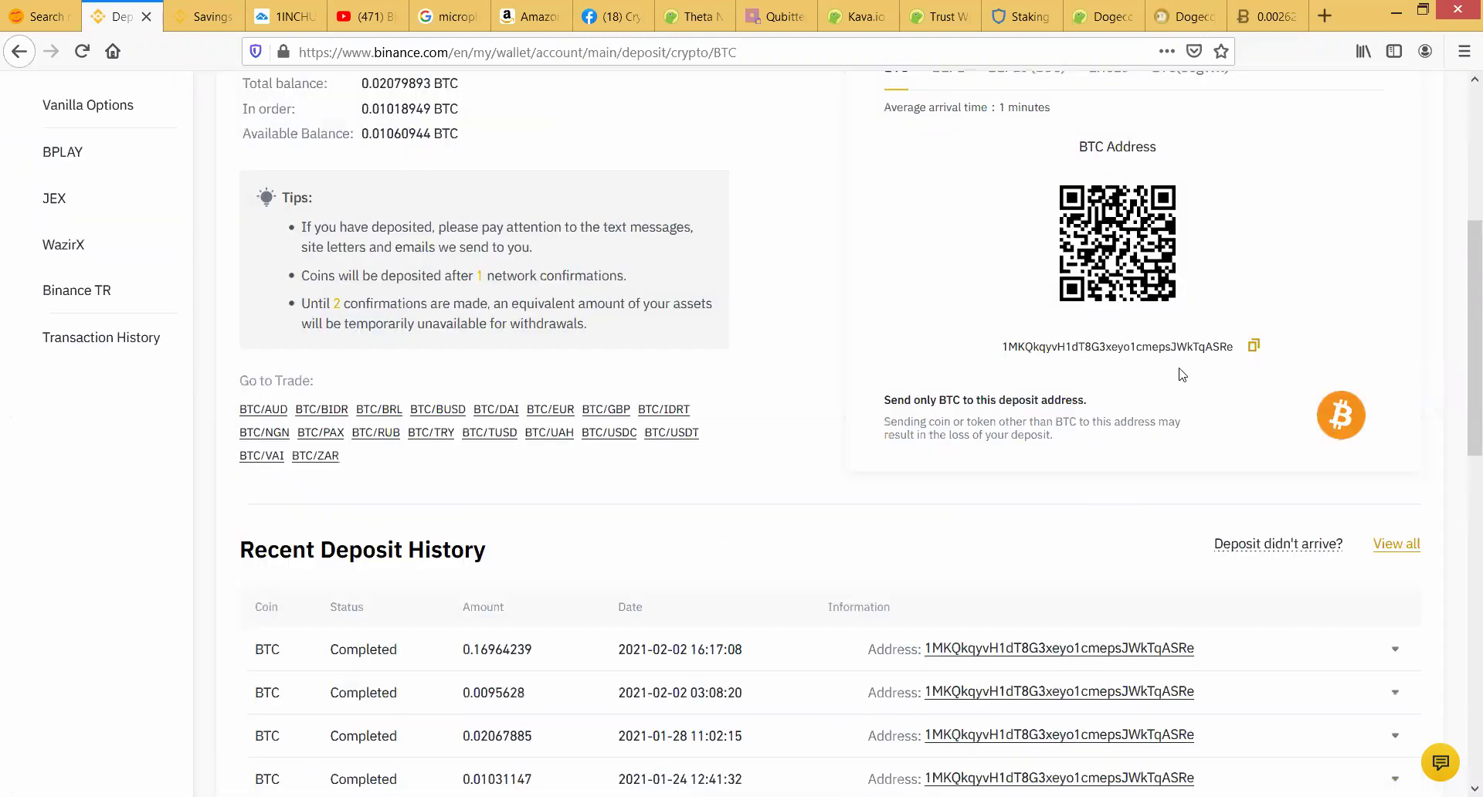
click(1255, 348)
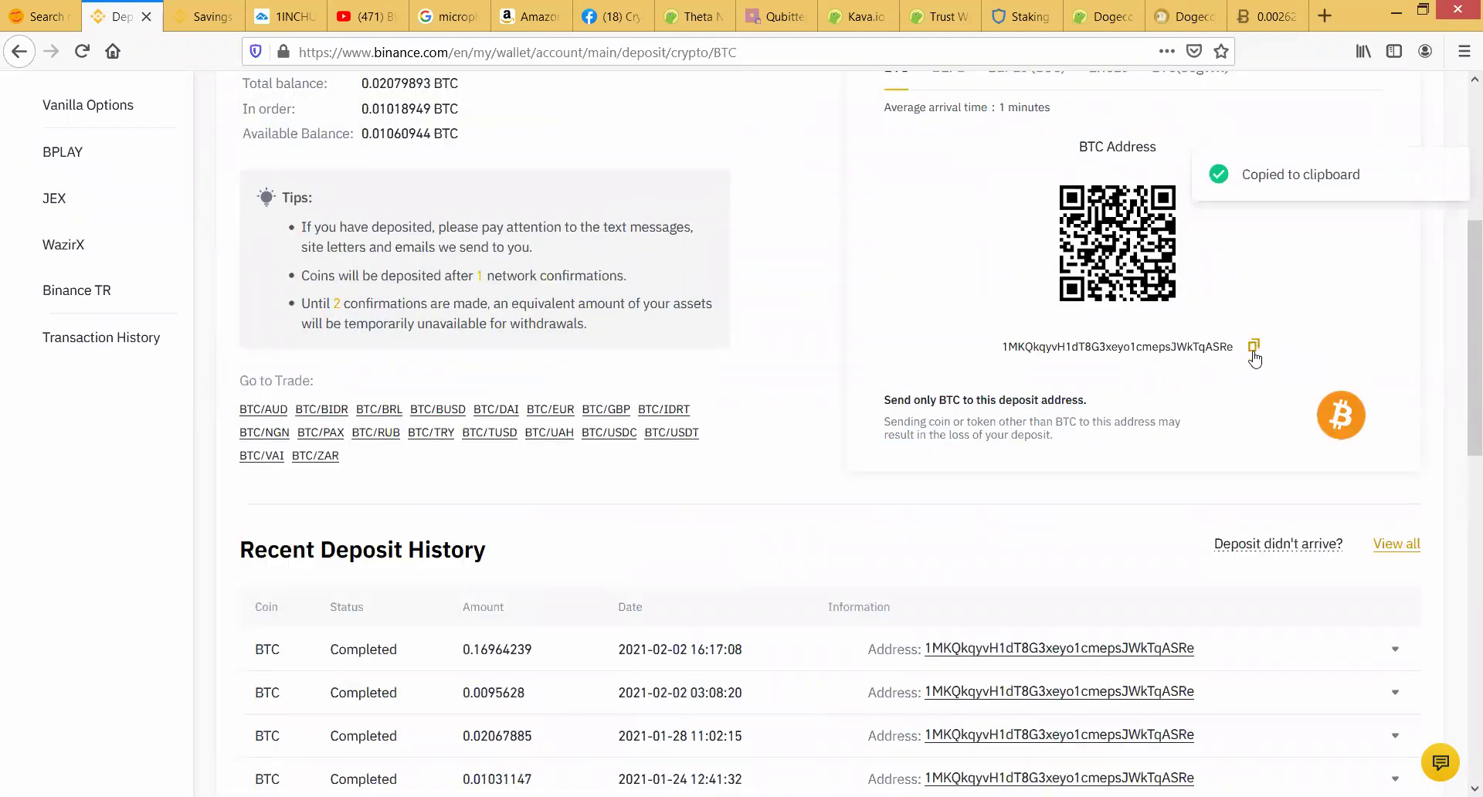
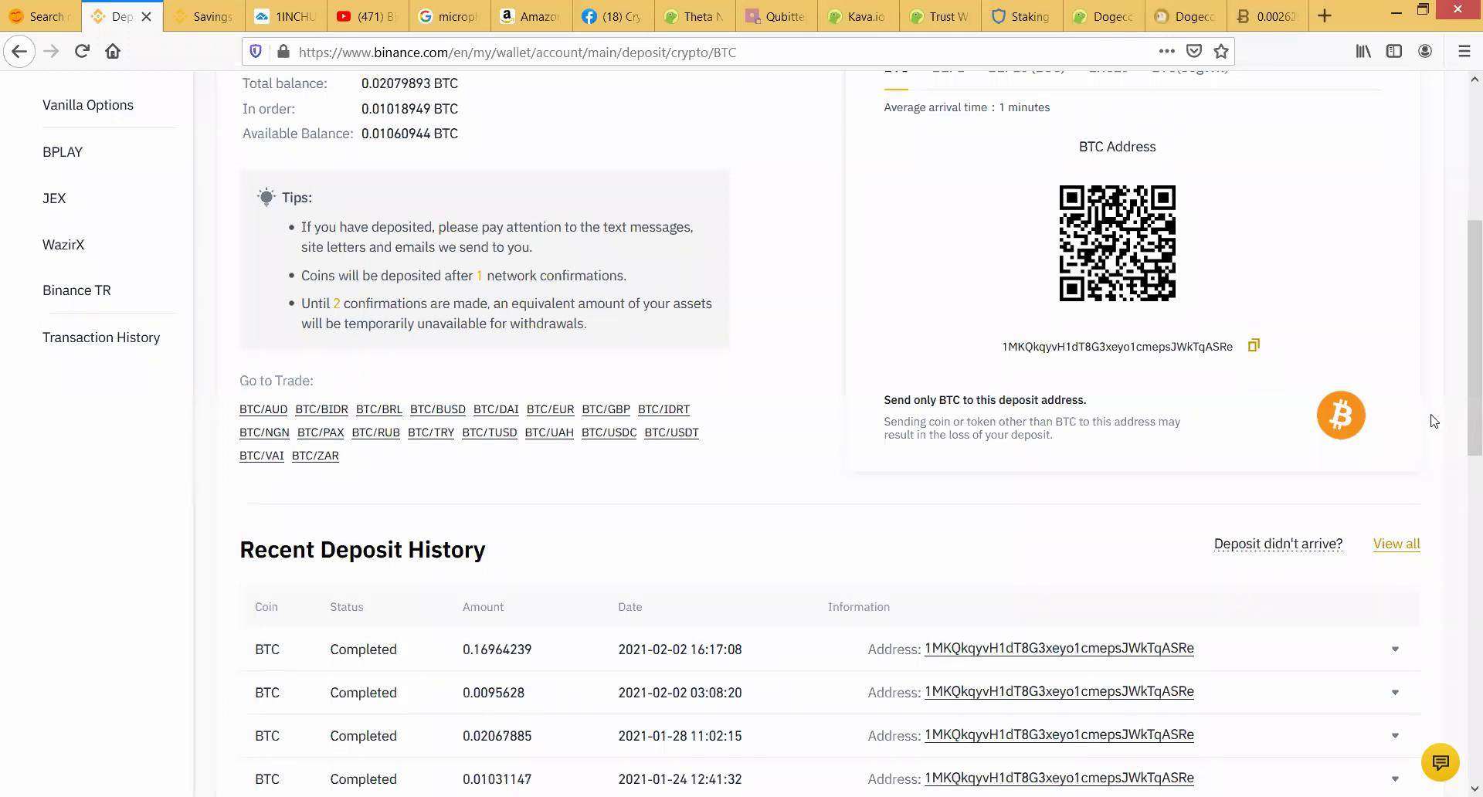
scroll(1463, 408, up, 5)
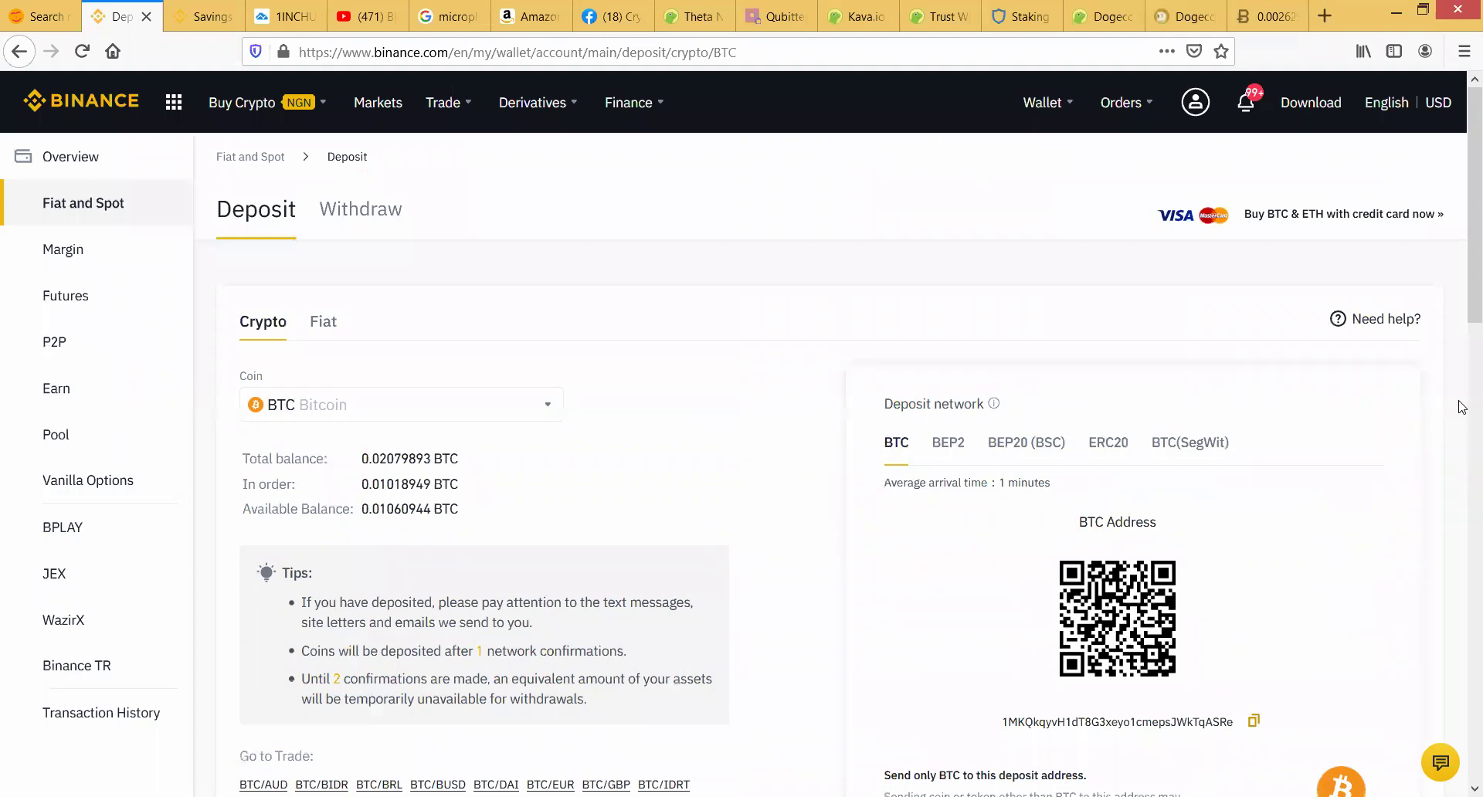